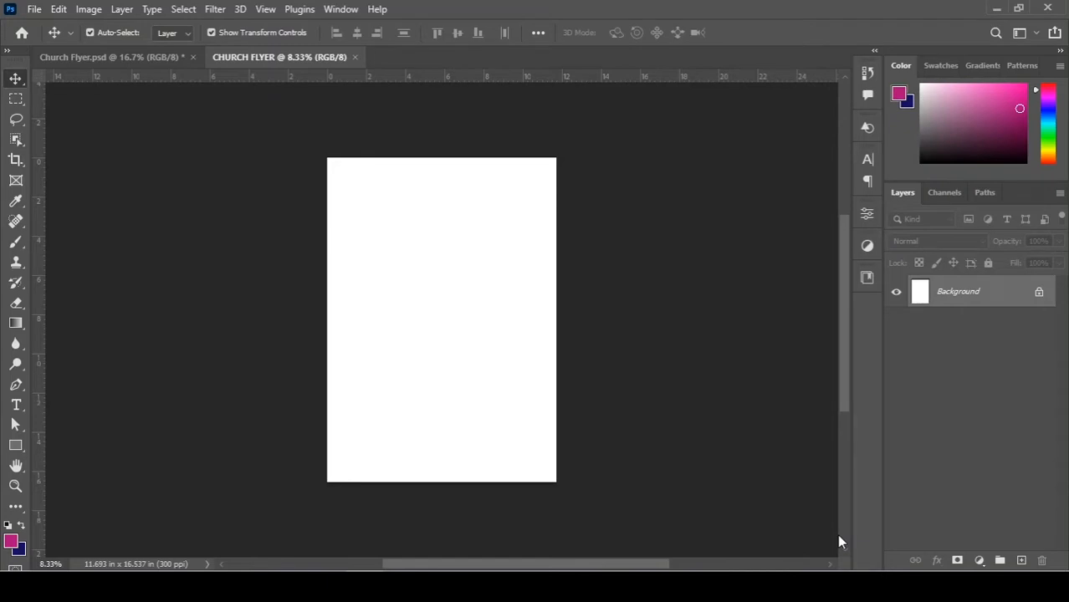
# Fit the blank CHURCH FLYER page in the window and pick the Rectangle Tool.
pyautogui.doubleClick(15, 467)
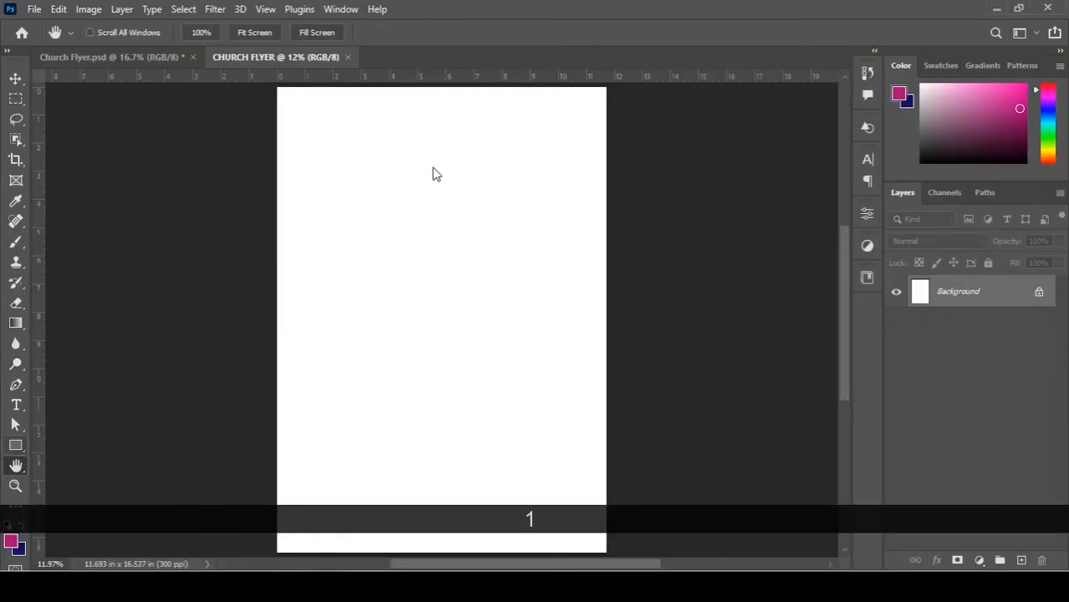
pyautogui.click(16, 445)
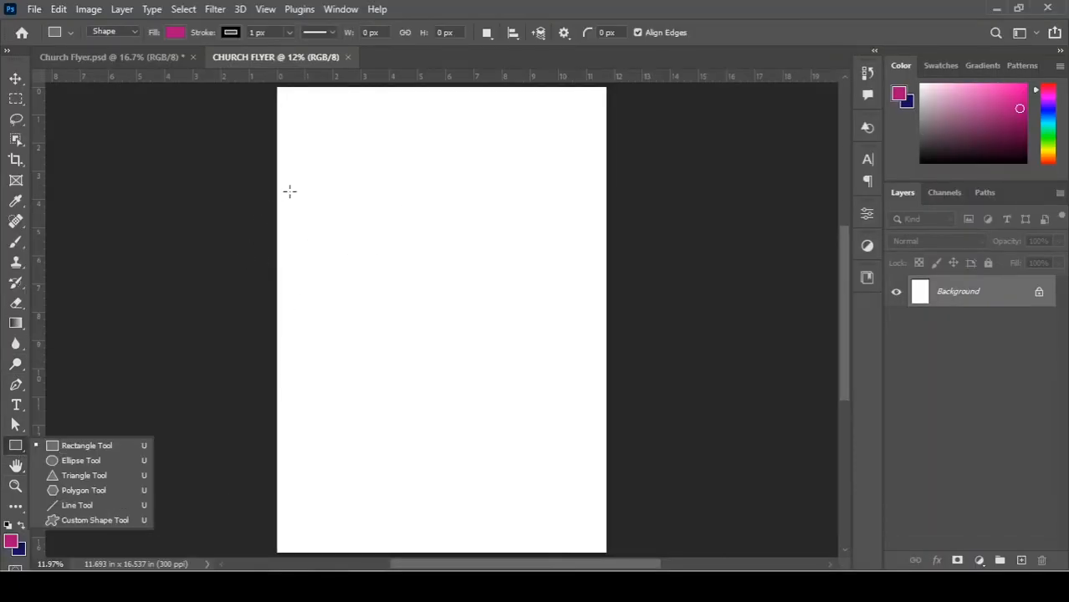
# Draw a pink rectangle over the lower flyer page, leaving a white top strip, with no stroke.
pyautogui.moveTo(268, 181); pyautogui.dragTo(614, 553)
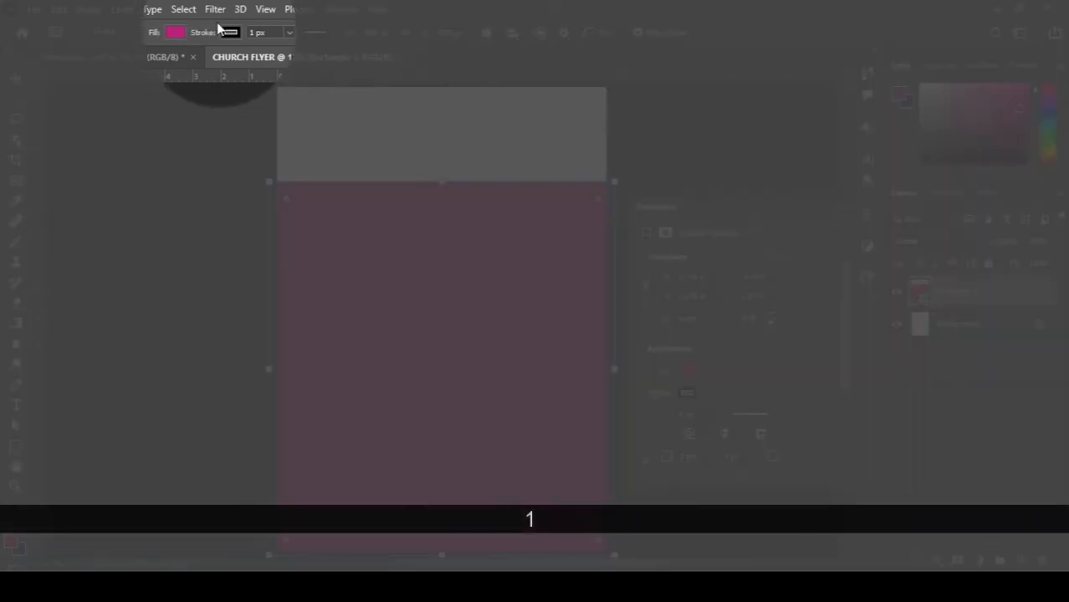
pyautogui.click(230, 33)
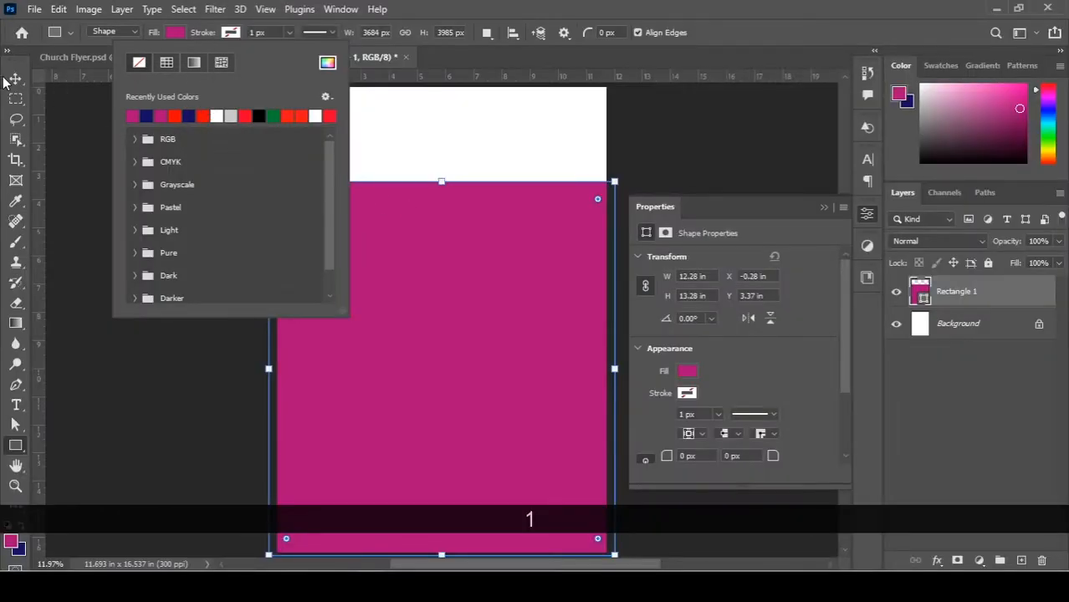
pyautogui.click(18, 79)
pyautogui.click(17, 78)
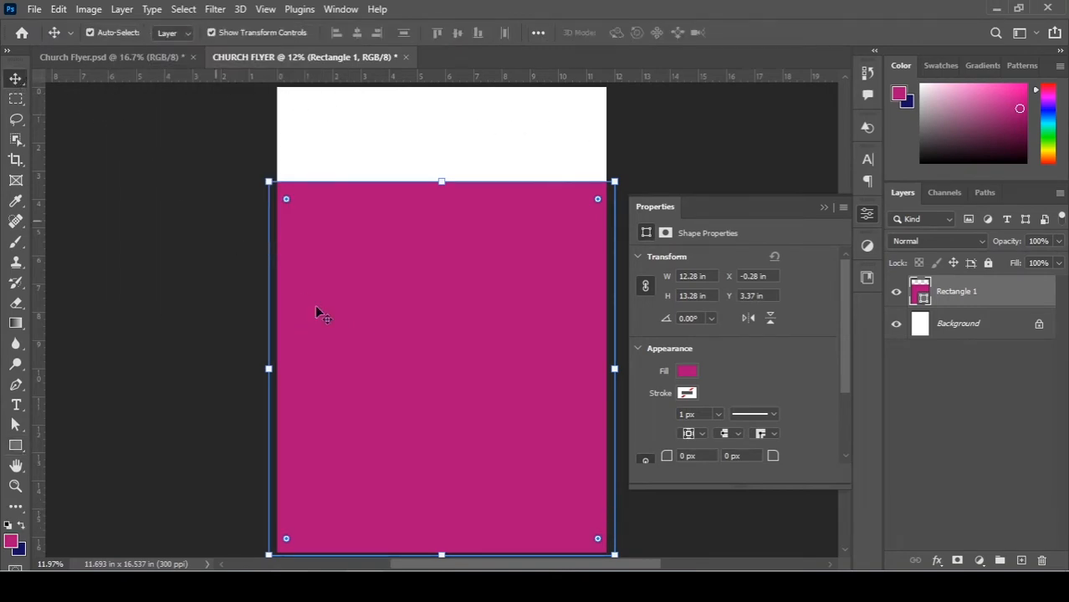
# Collapse the Properties panel and select the Rectangle 1 layer.
pyautogui.press('v')
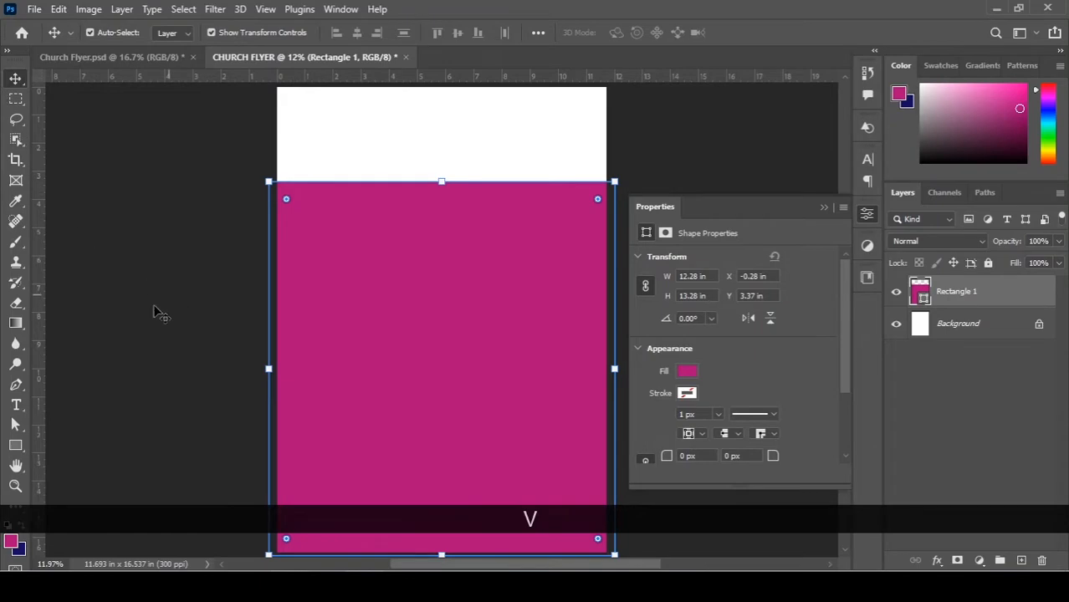
pyautogui.click(16, 445)
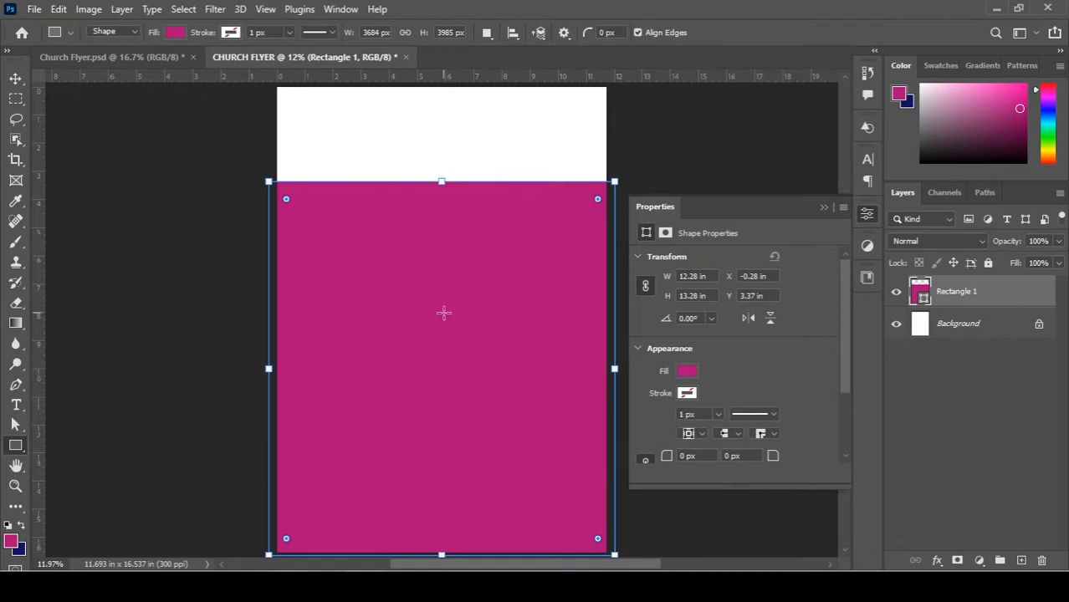
pyautogui.press('v')
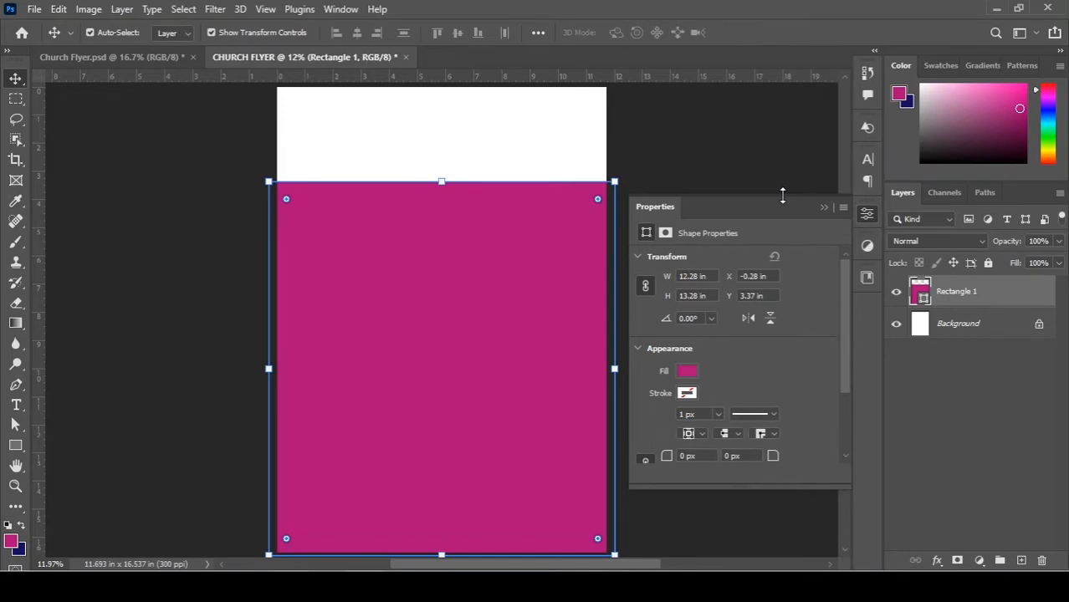
pyautogui.click(825, 210)
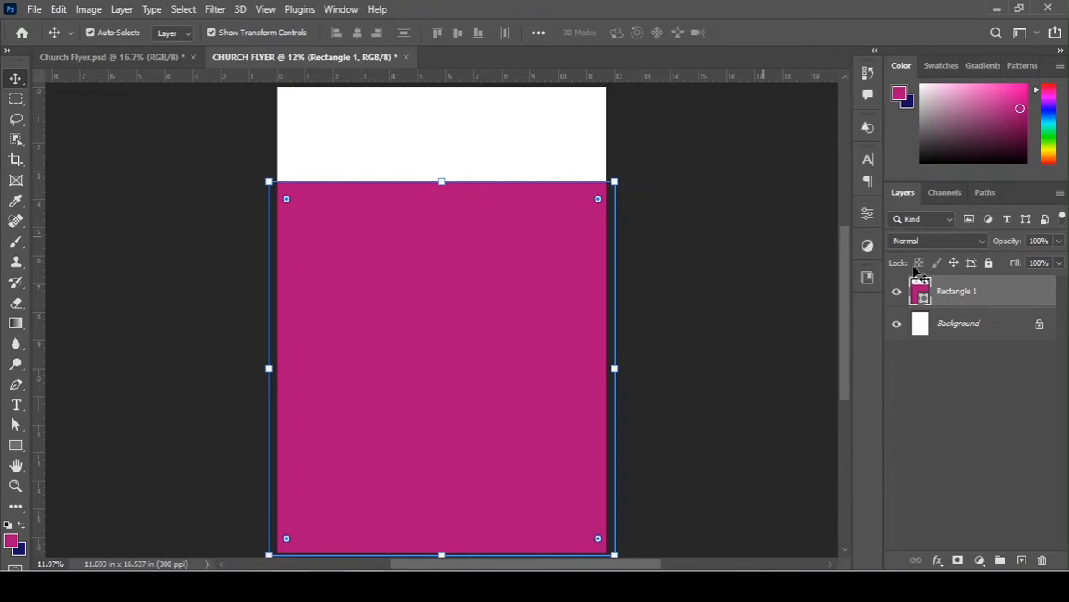
pyautogui.click(757, 273)
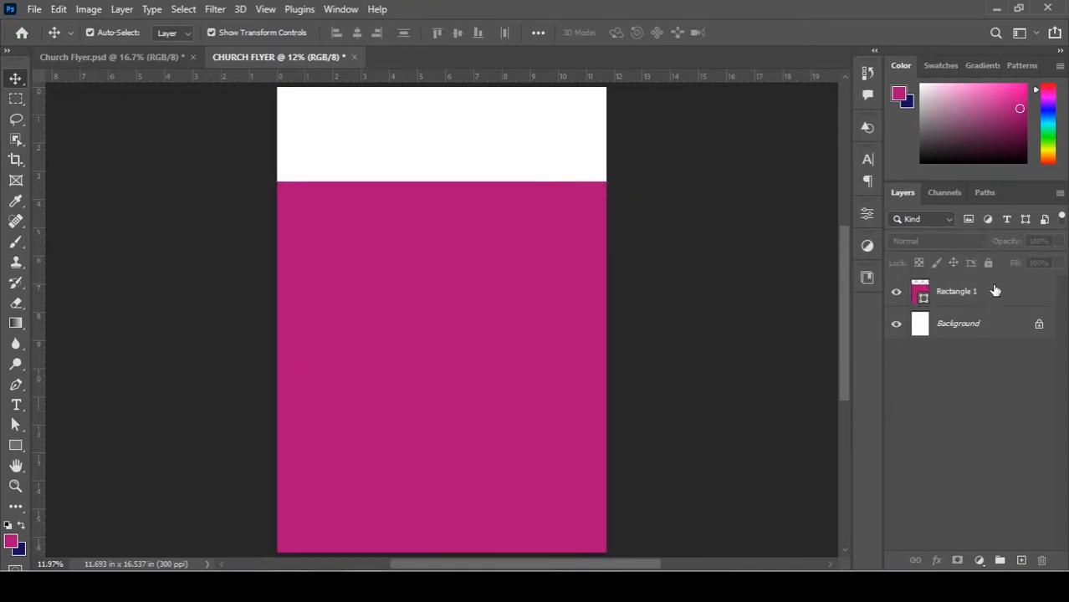
pyautogui.click(999, 291)
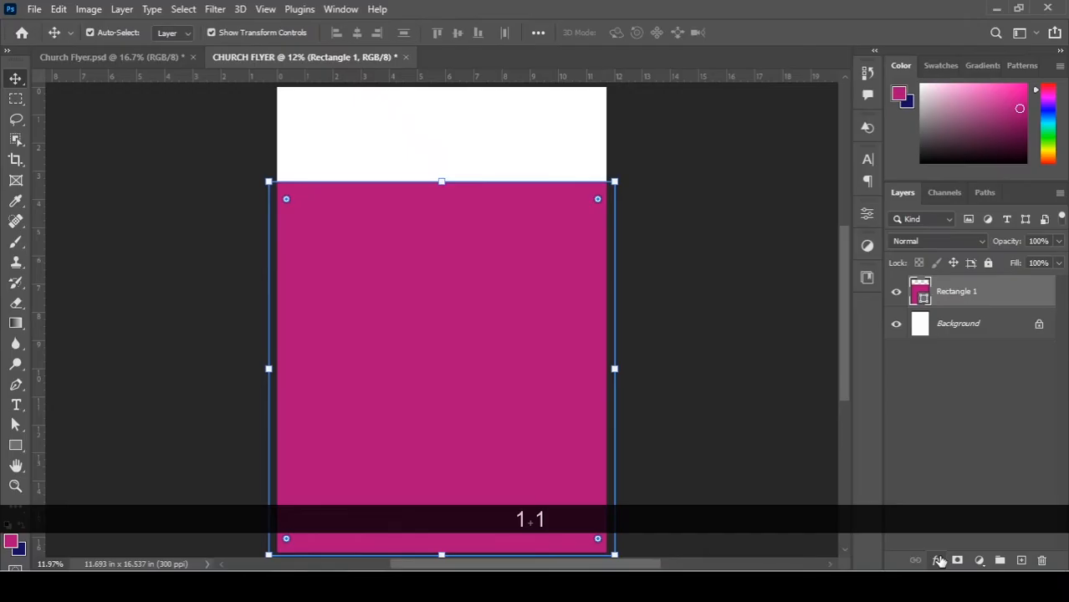
# Add a Gradient Overlay to Rectangle 1 with stops set to pink and navy #140f63.
pyautogui.click(937, 560)
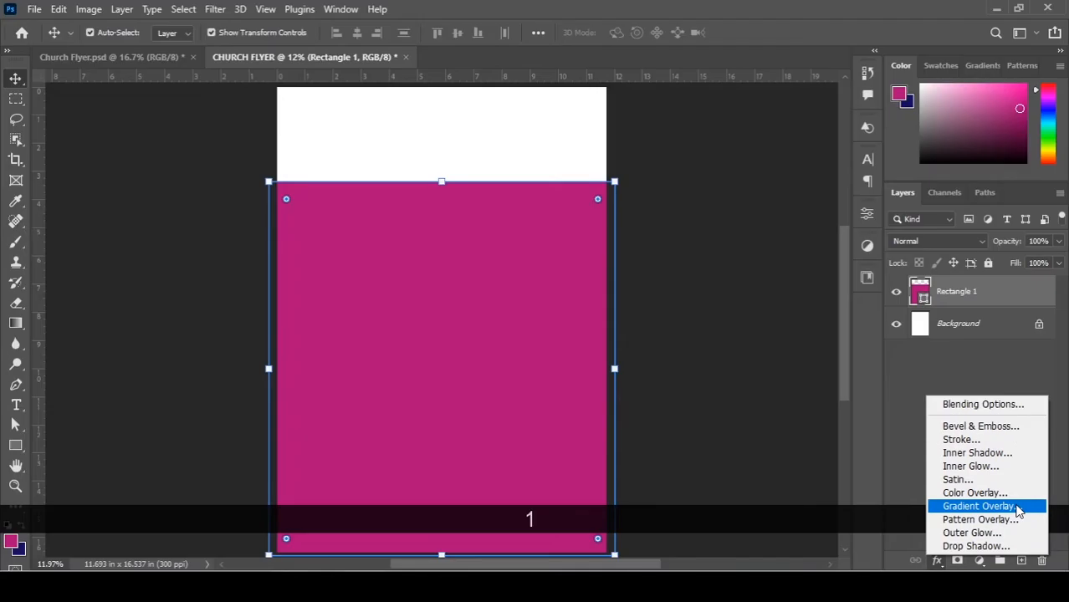
pyautogui.click(1018, 509)
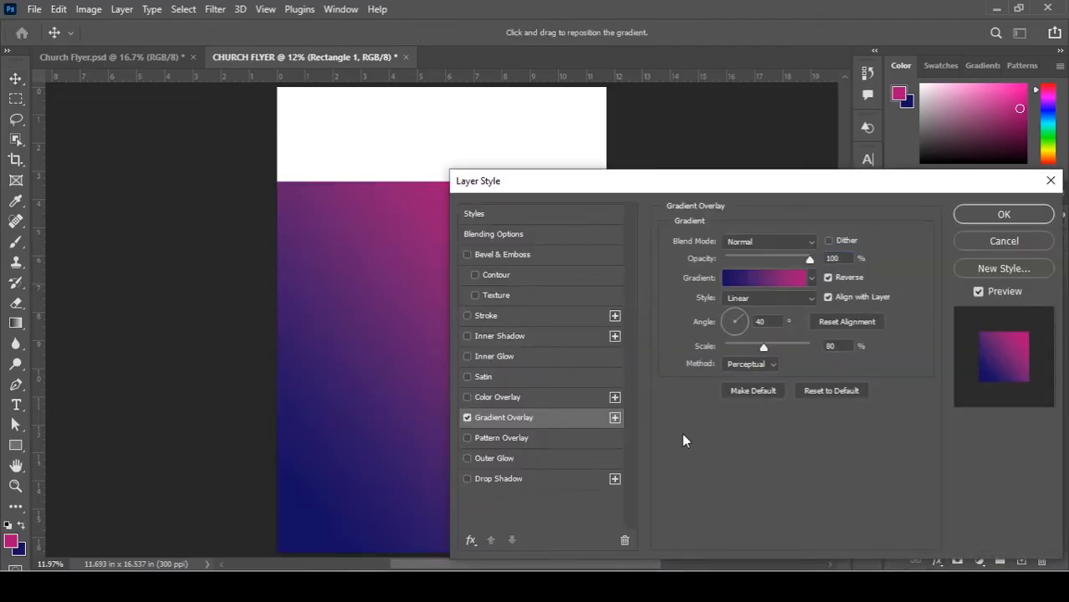
pyautogui.moveTo(577, 180); pyautogui.dragTo(719, 148)
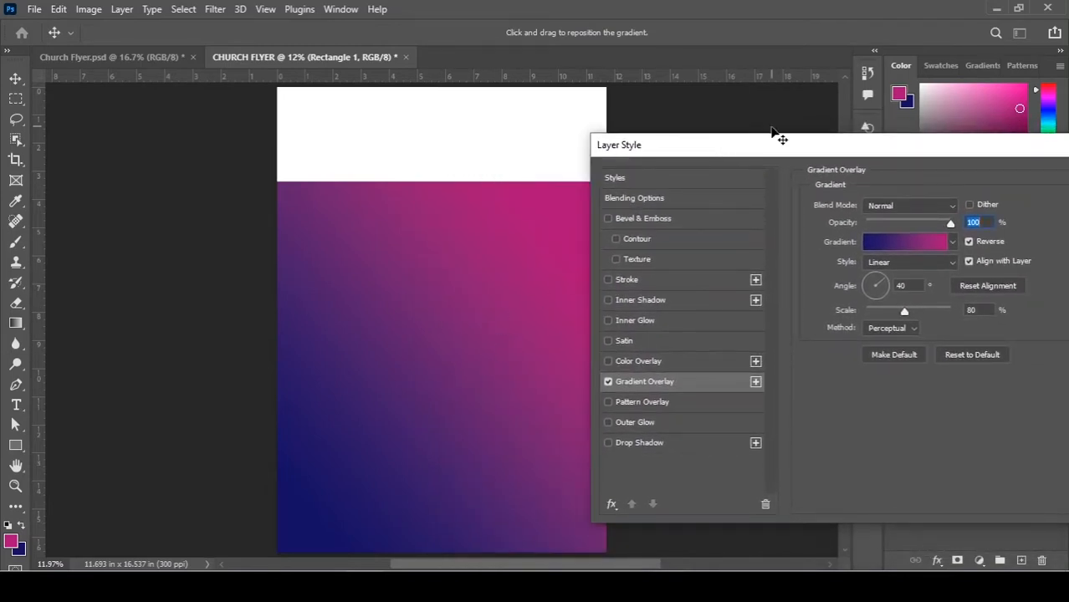
pyautogui.moveTo(790, 148); pyautogui.dragTo(652, 173)
pyautogui.click(781, 268)
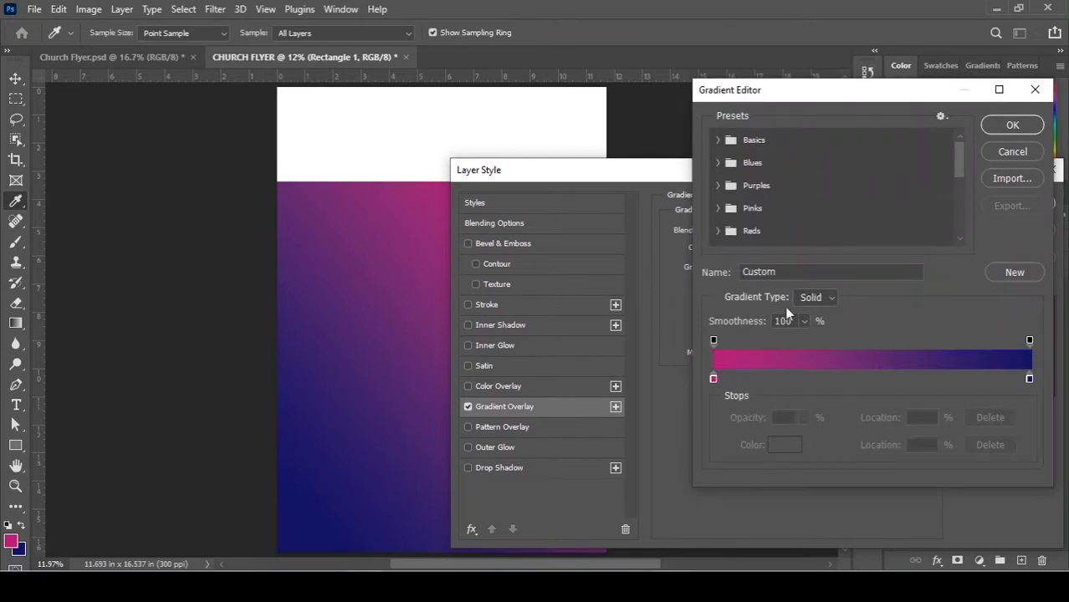
pyautogui.click(713, 381)
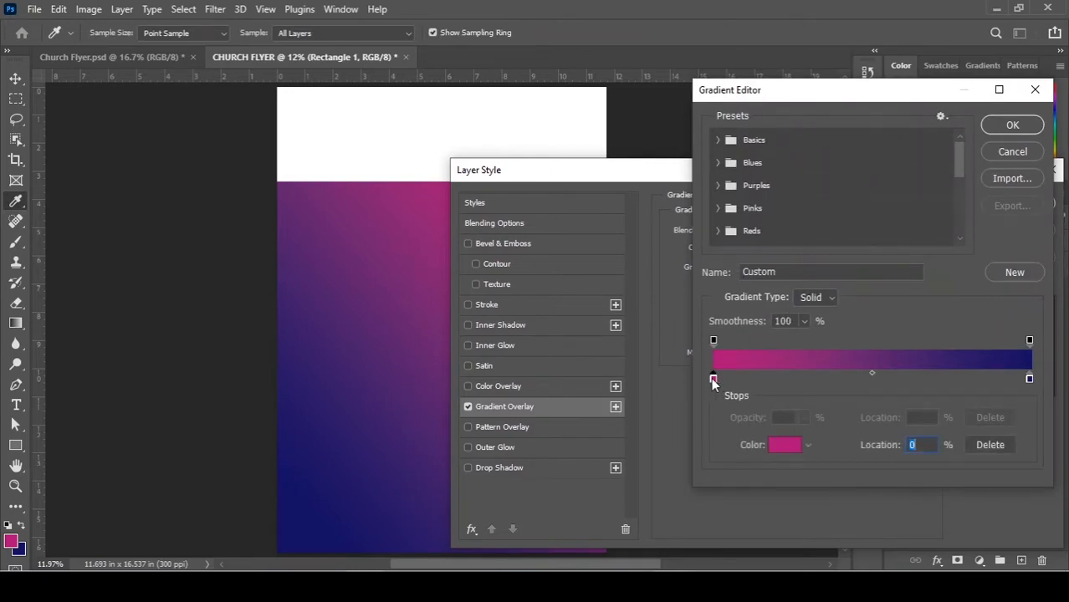
pyautogui.click(784, 444)
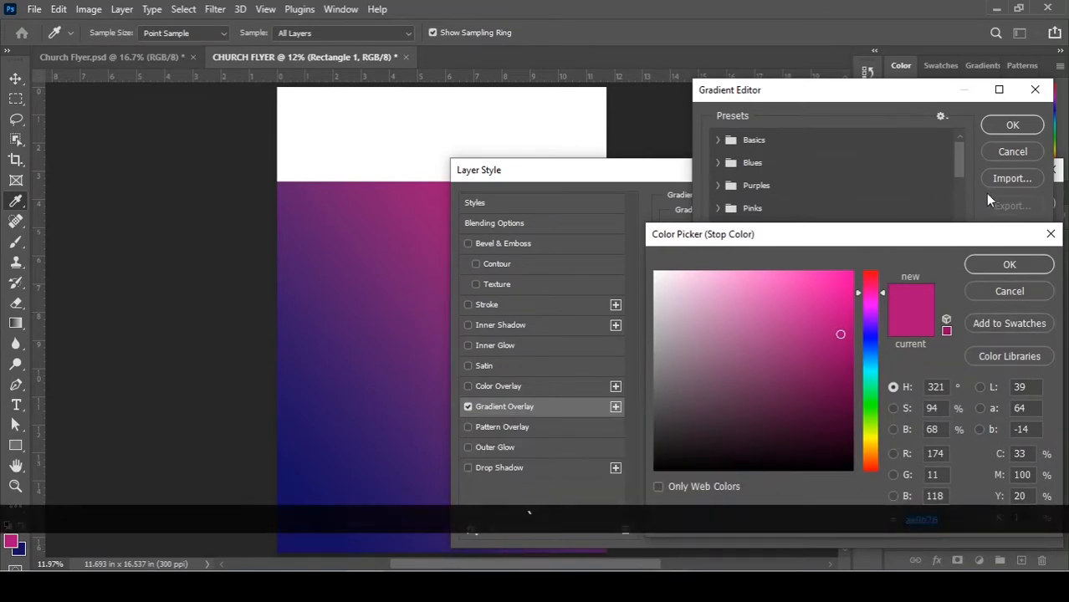
pyautogui.click(1008, 264)
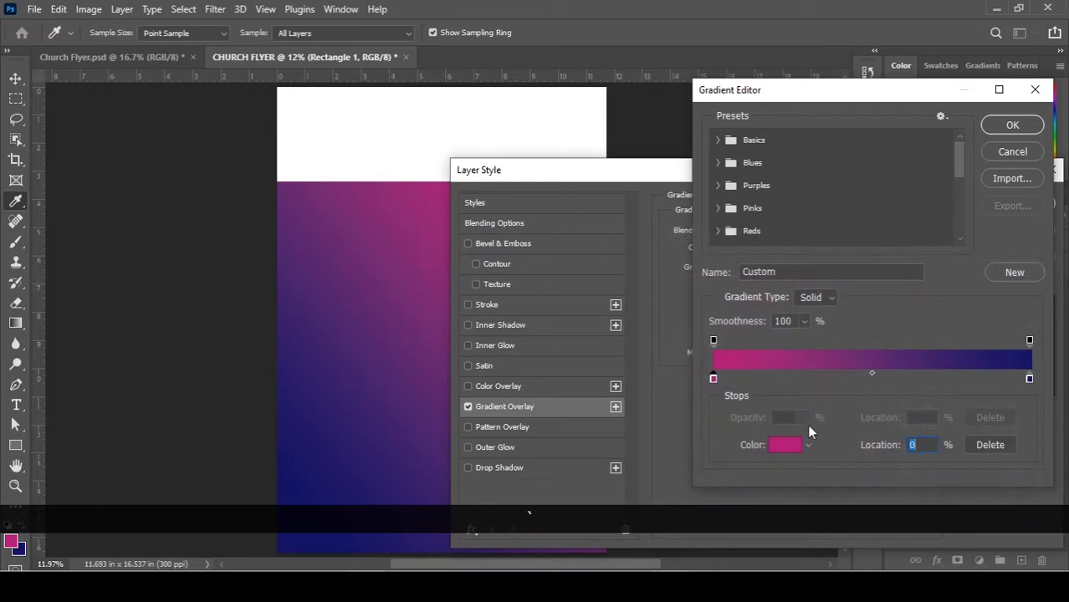
pyautogui.click(1027, 380)
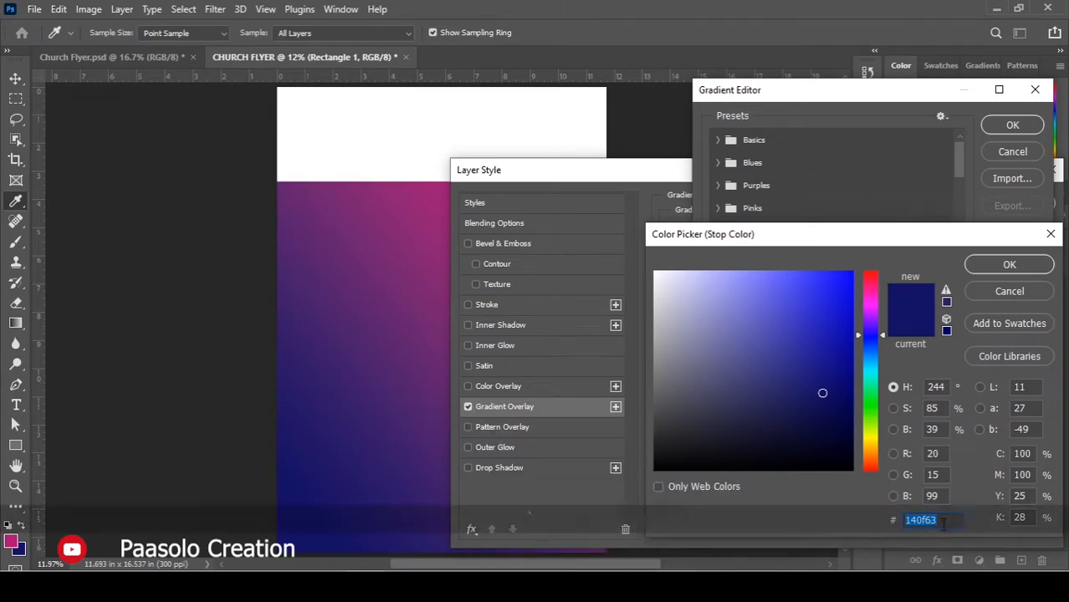
pyautogui.click(1025, 269)
pyautogui.click(1010, 129)
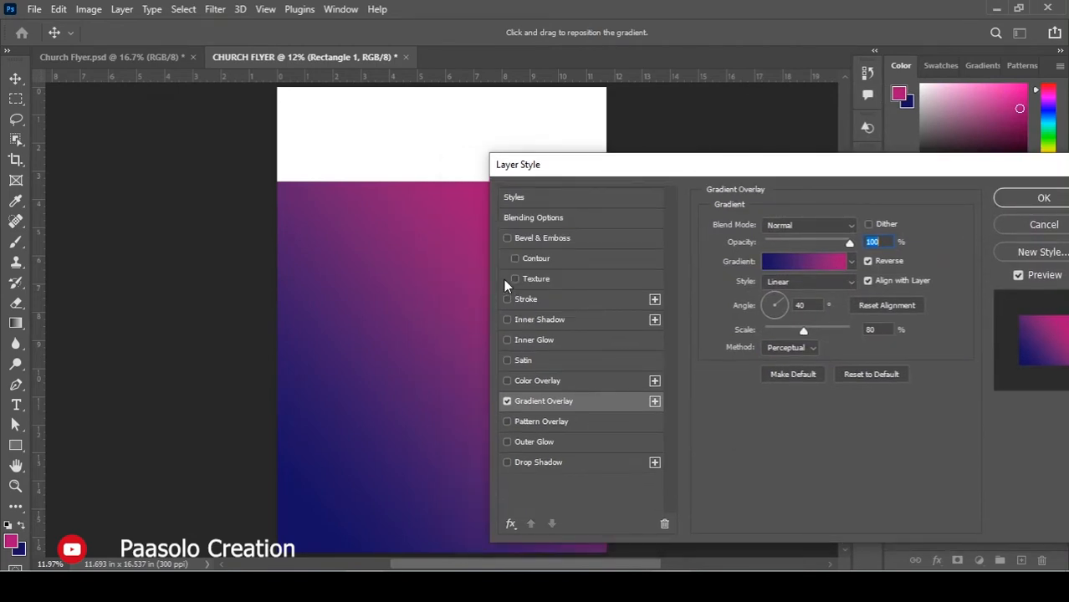
# Keep the 40° gradient reversed with navy at bottom-left, apply it, and deselect the layer.
pyautogui.click(868, 262)
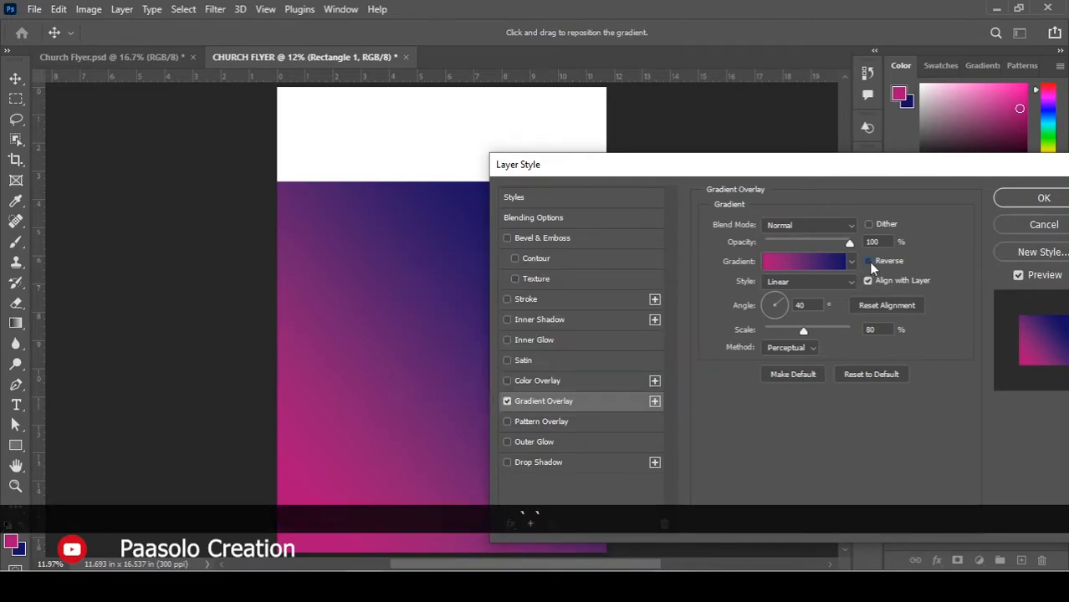
pyautogui.click(868, 262)
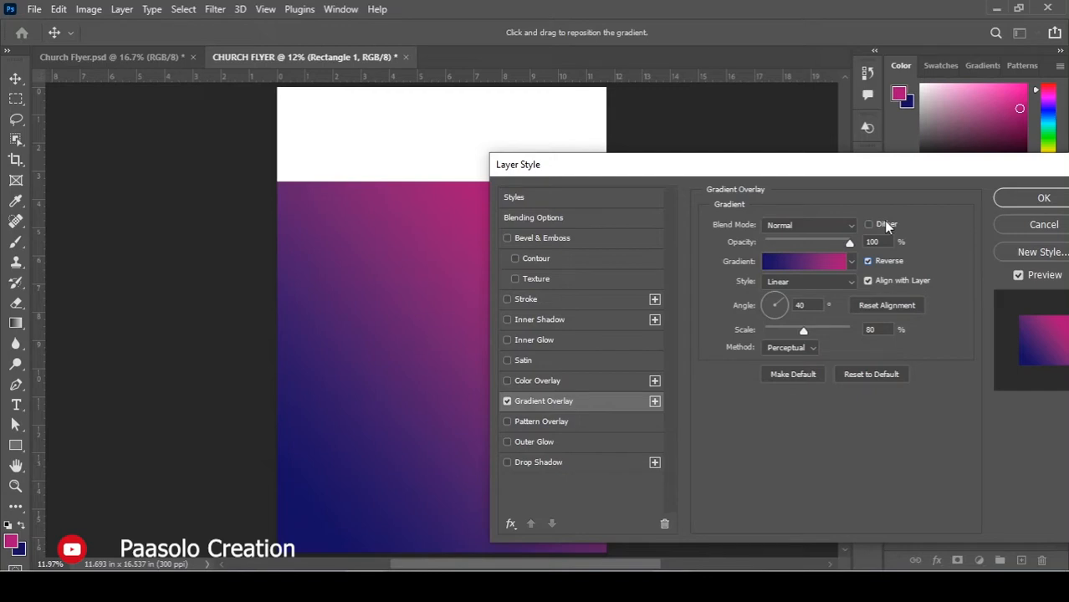
pyautogui.click(1029, 202)
pyautogui.click(724, 244)
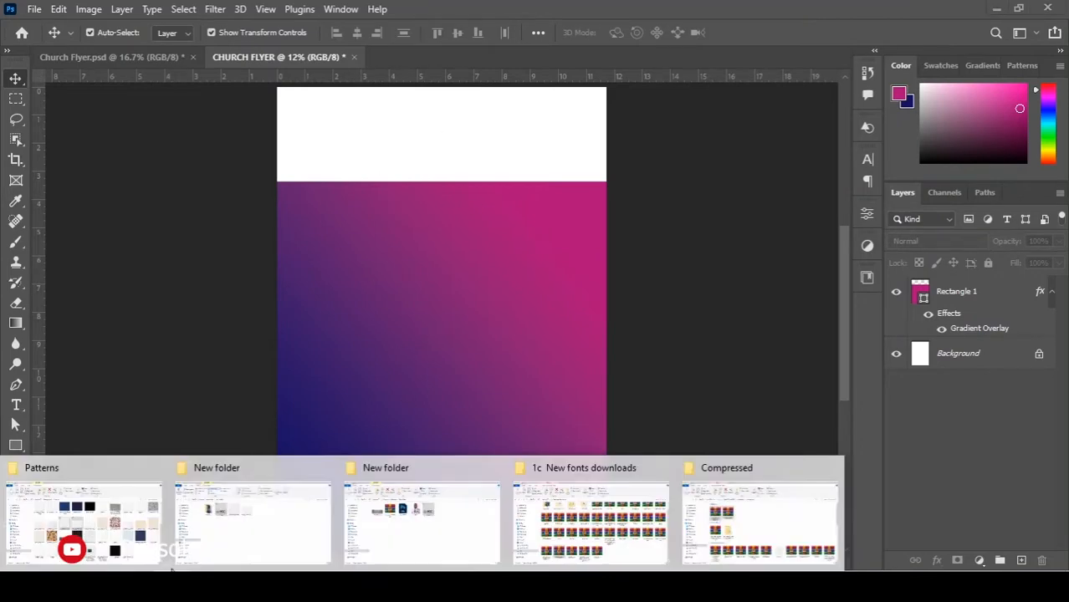
# In the church flyer's New folder, select Screenshot (161) and drag it toward the Photoshop flyer.
pyautogui.click(247, 521)
pyautogui.click(432, 143)
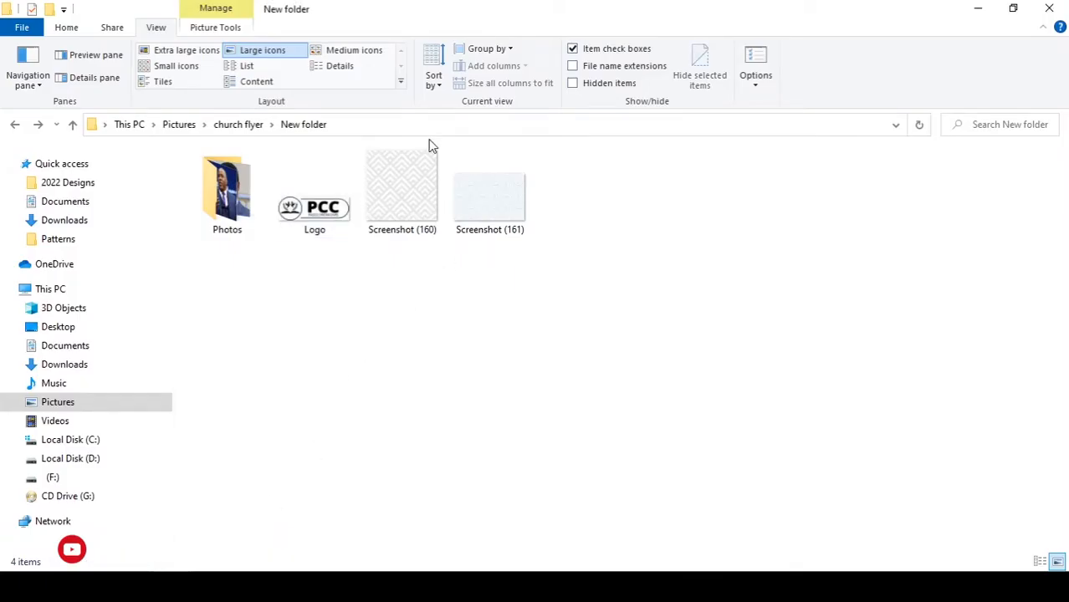
pyautogui.click(439, 198)
pyautogui.click(462, 195)
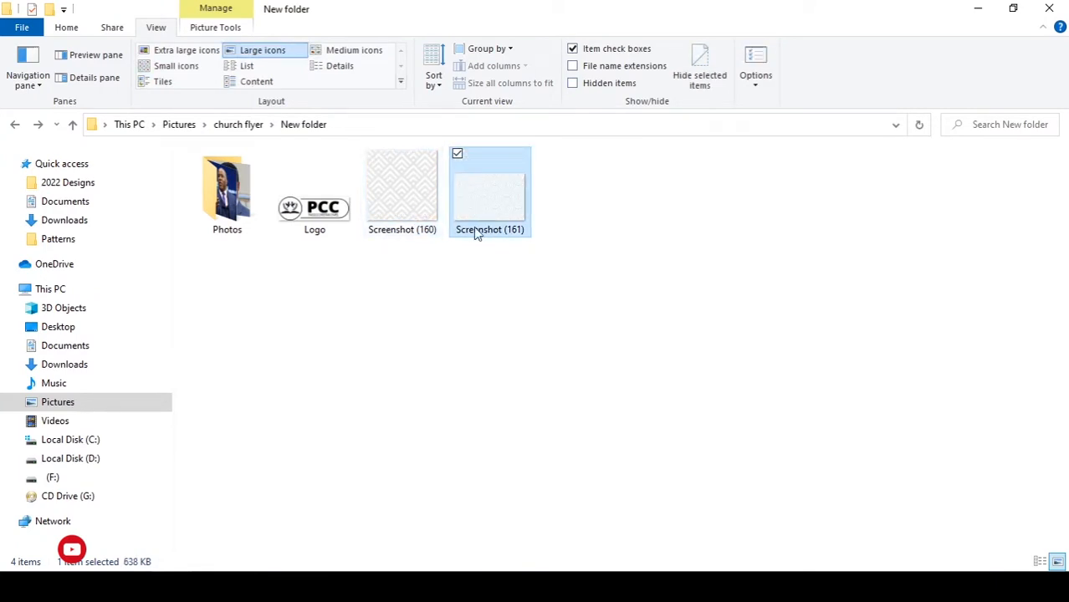
pyautogui.moveTo(473, 226); pyautogui.dragTo(404, 374)
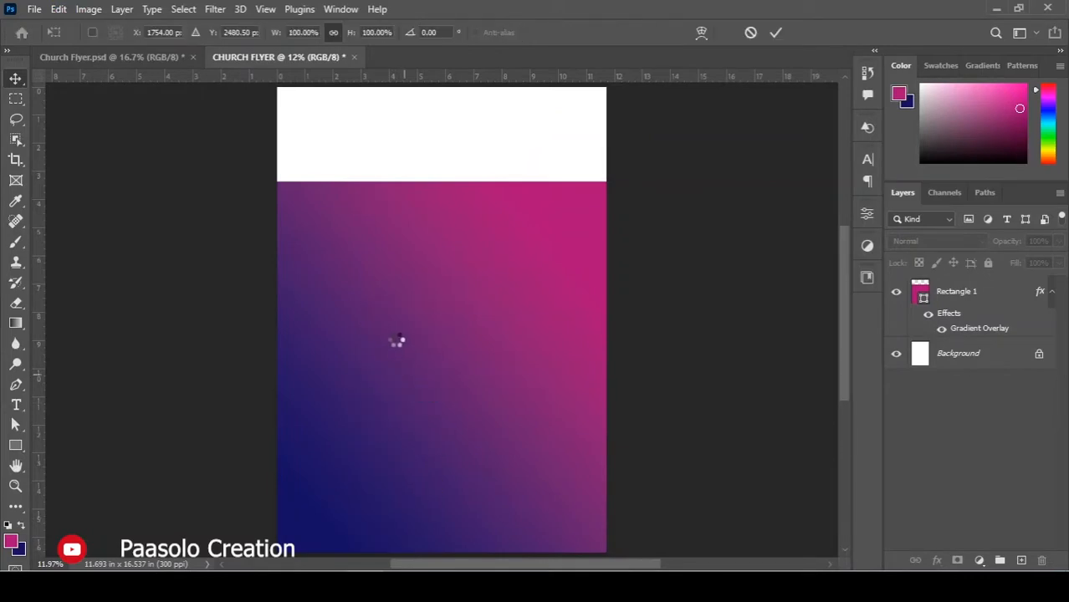
# Enlarge the placed Screenshot (161) pattern to cover the whole flyer and commit it.
pyautogui.keyDown('alt'); pyautogui.scroll(-1, 484, 301); pyautogui.keyUp('alt')
pyautogui.keyDown('alt'); pyautogui.scroll(-1, 485, 297); pyautogui.keyUp('alt')
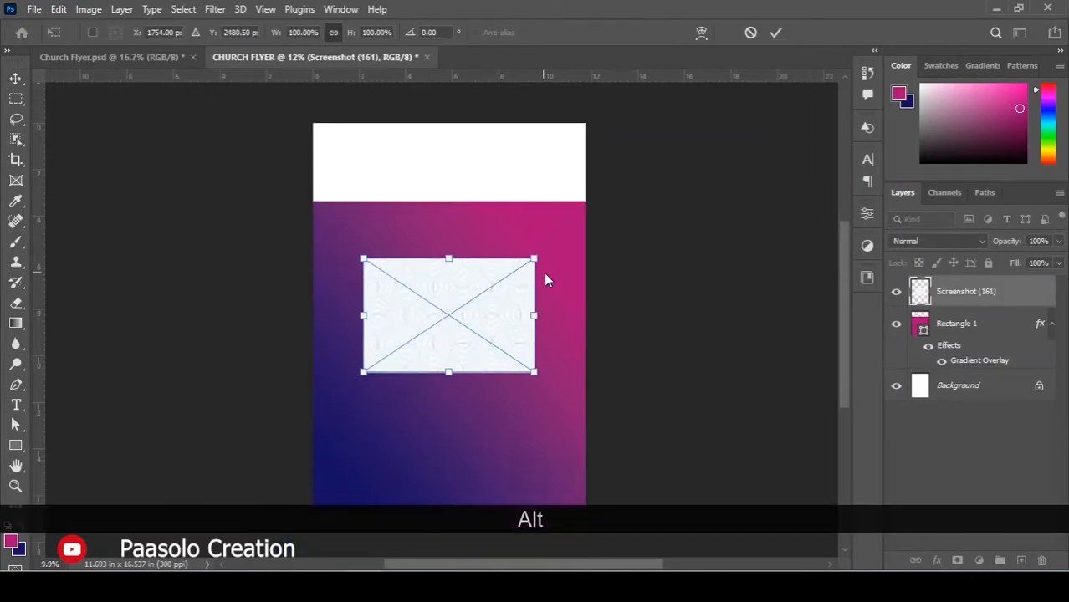
pyautogui.moveTo(577, 237); pyautogui.dragTo(765, 109)
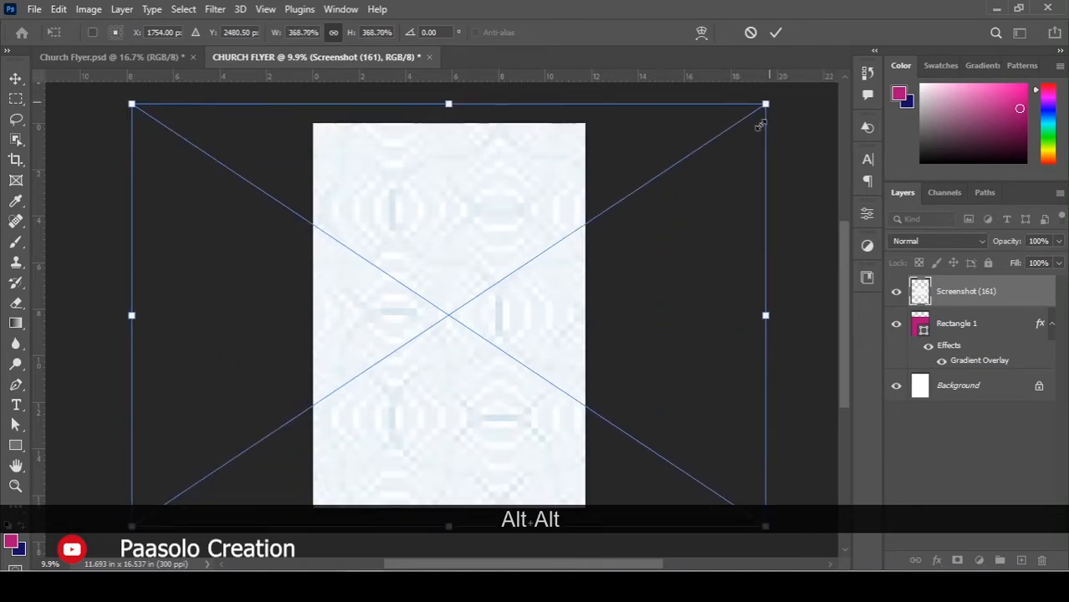
pyautogui.doubleClick(545, 239)
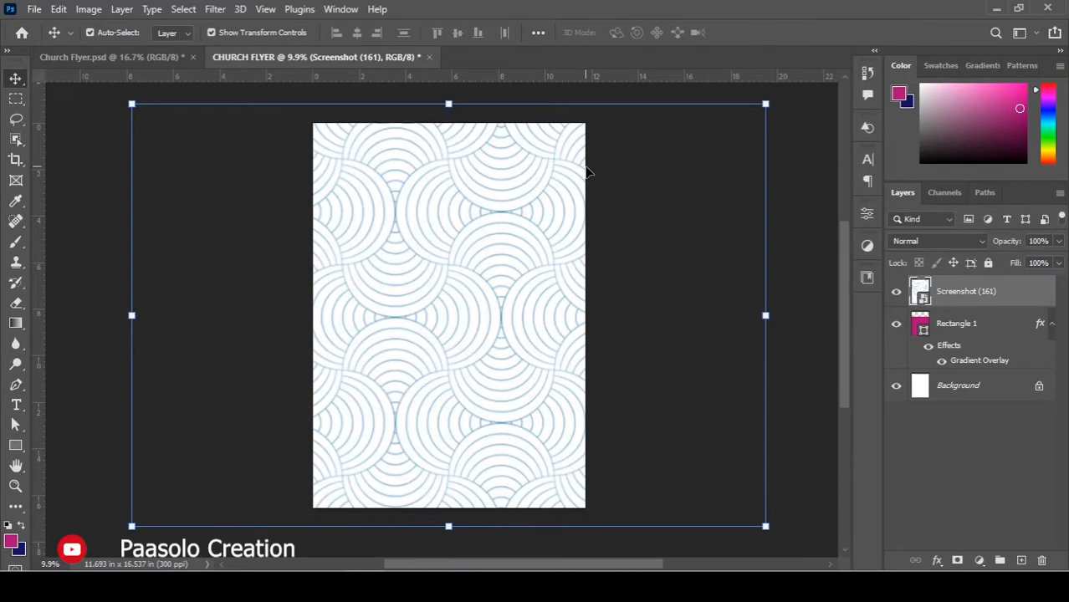
pyautogui.click(681, 312)
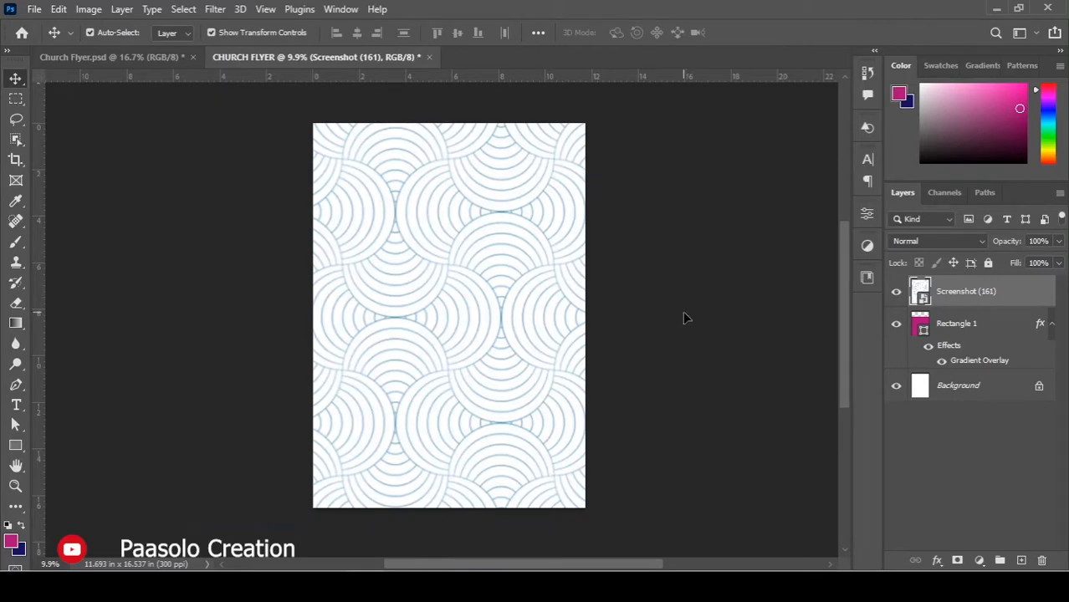
# Select the circle-pattern layer and preview Multiply from the blend mode list.
pyautogui.click(483, 204)
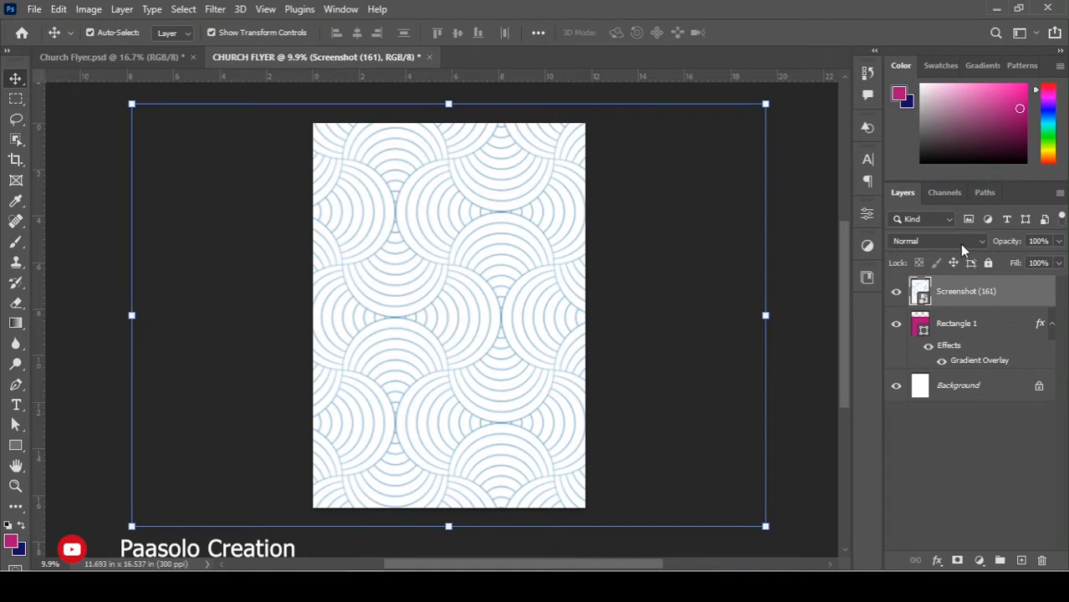
pyautogui.press('alt')
pyautogui.click(935, 242)
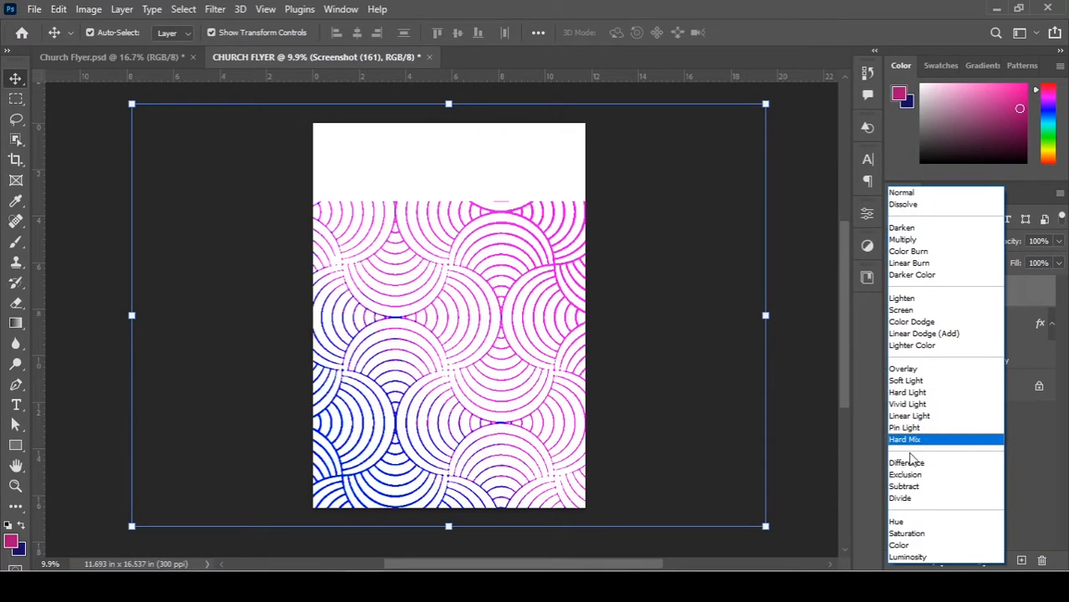
# Apply Multiply to the pattern layer and try opacities of 30% and 20%.
pyautogui.click(902, 242)
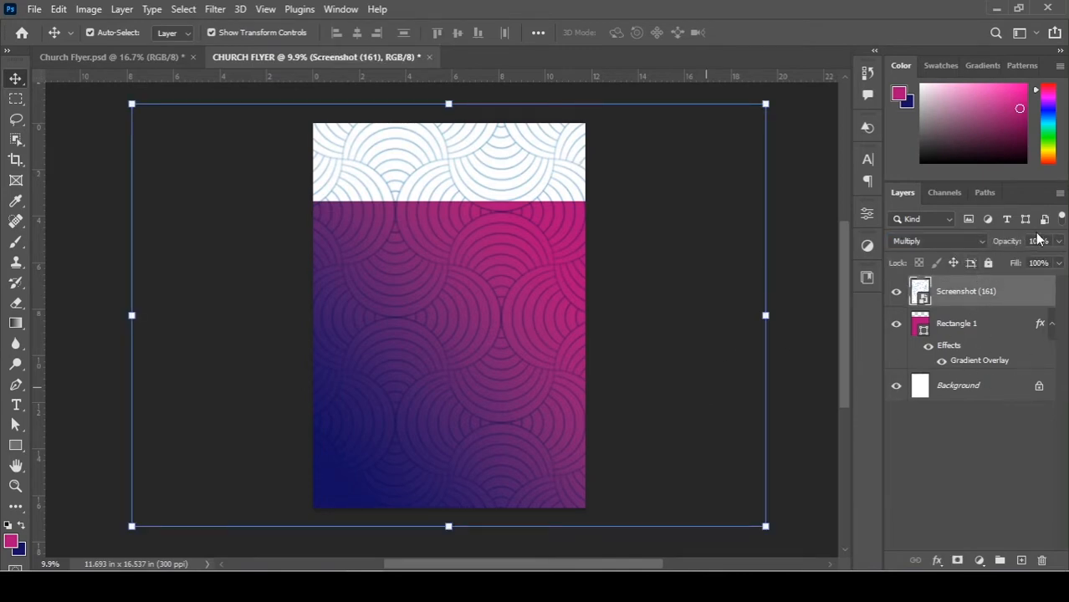
pyautogui.press('KP_3')
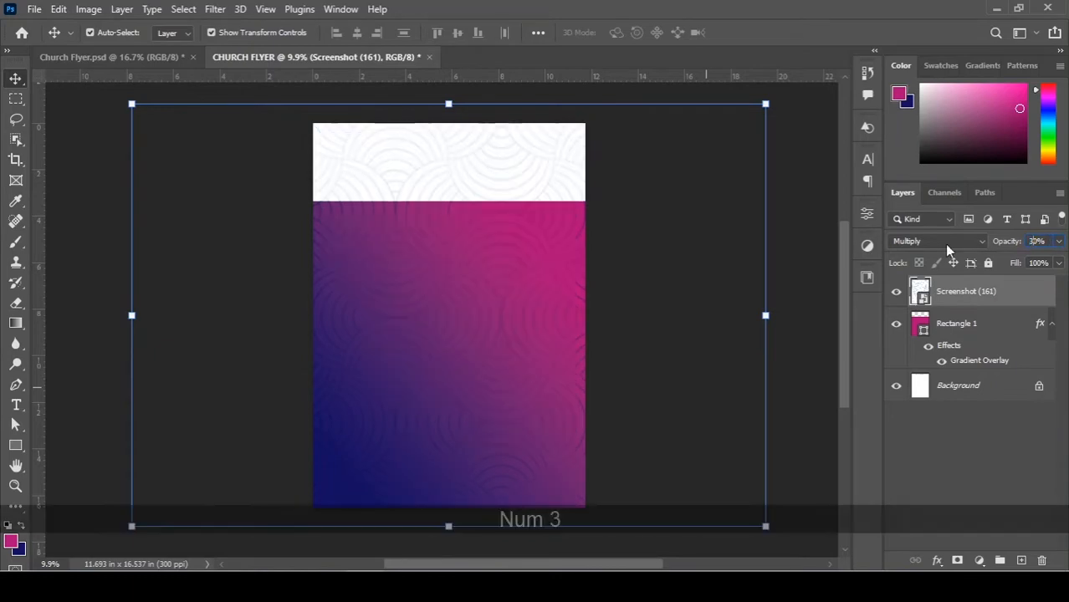
pyautogui.press('Return')
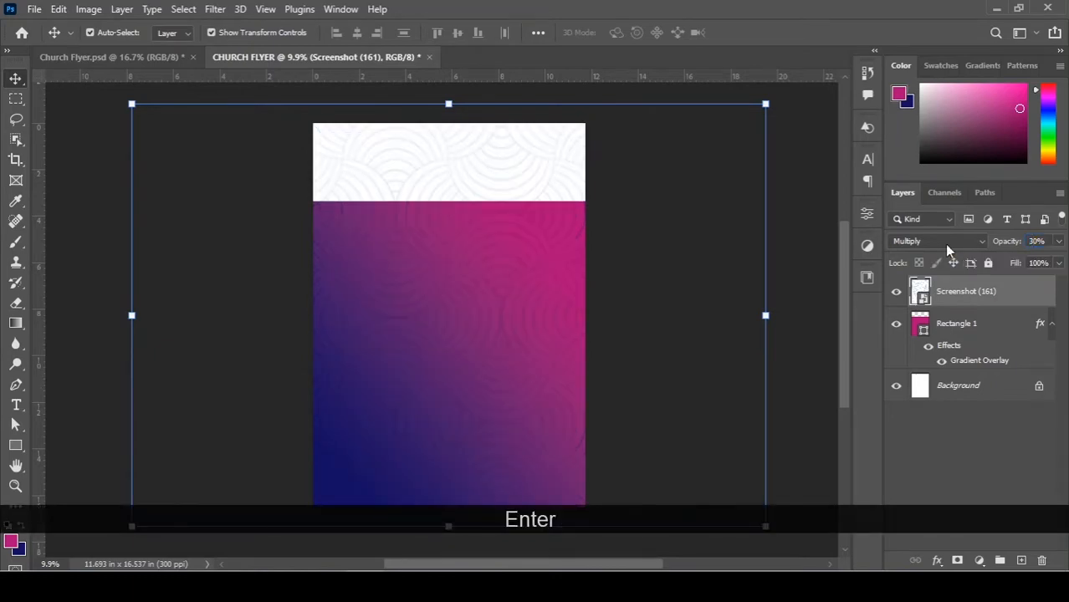
pyautogui.click(701, 245)
pyautogui.scroll(2, 479, 196)
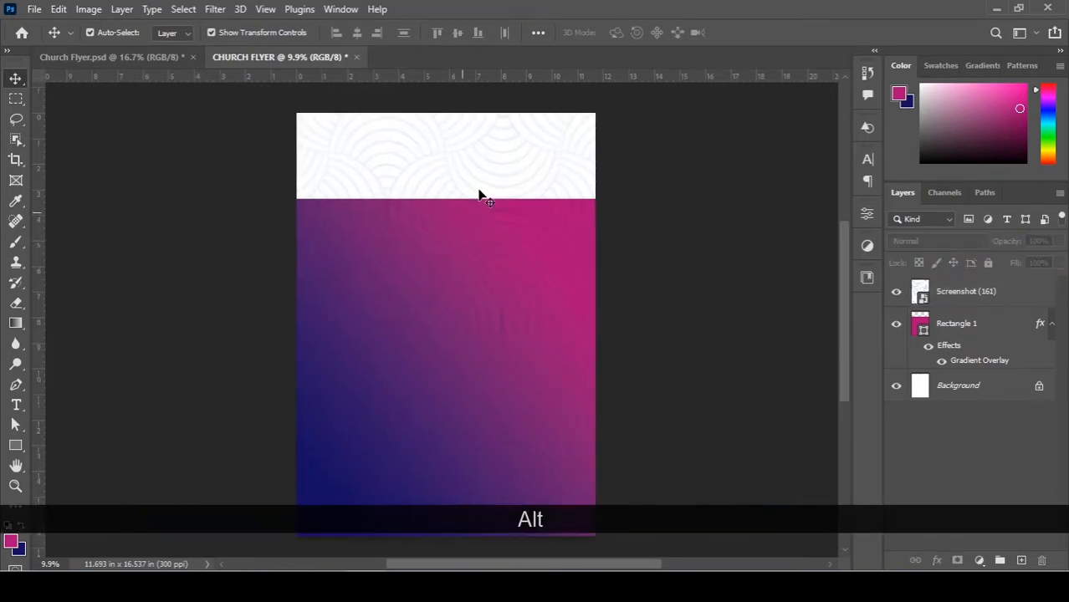
pyautogui.click(586, 121)
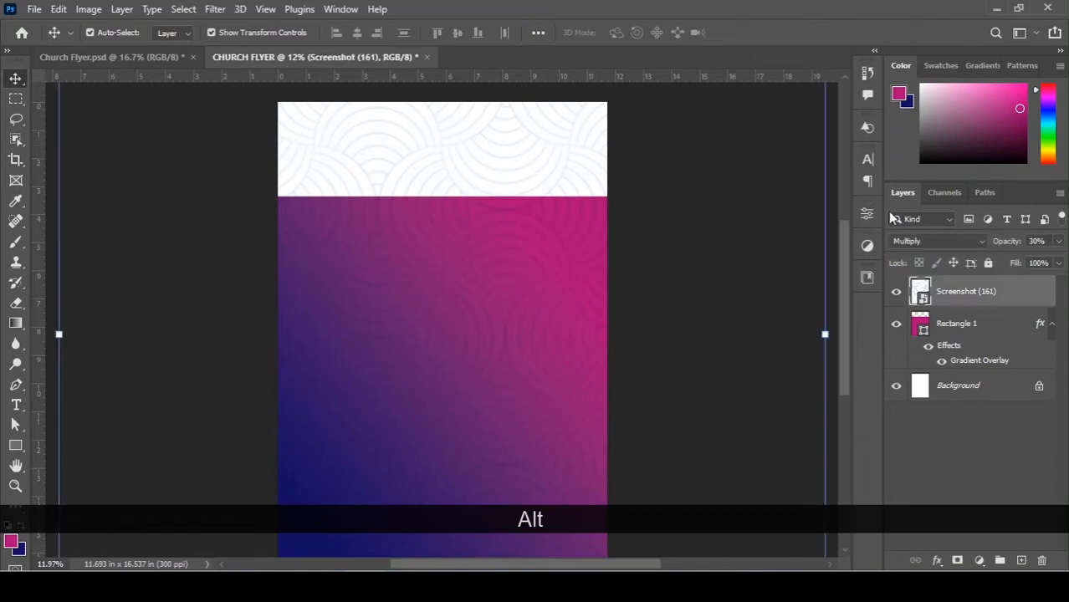
pyautogui.hotkey('shift', 'alt', 'n')
pyautogui.press('2')
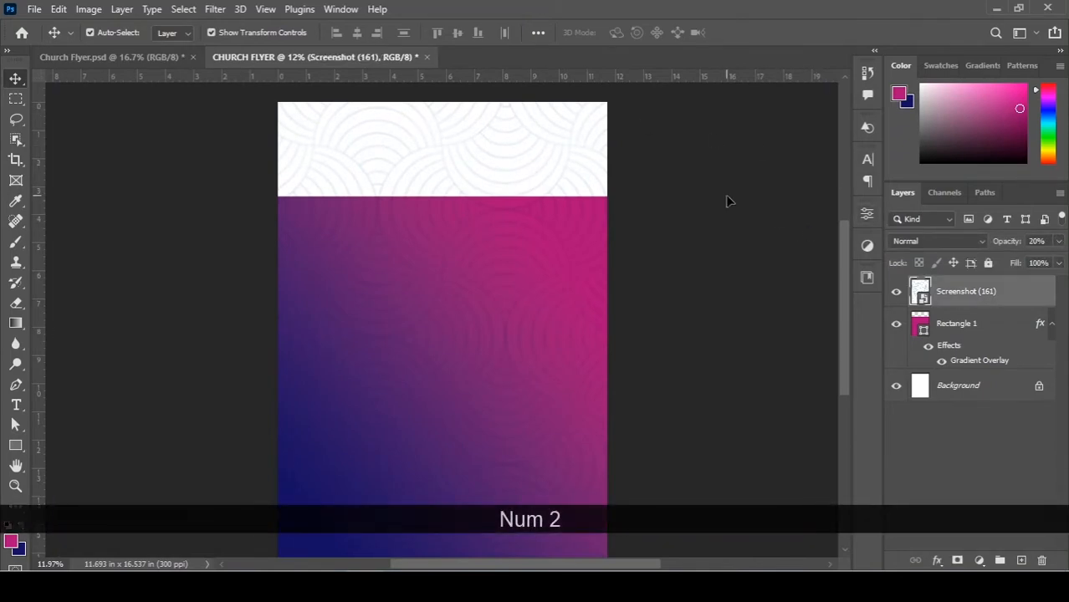
pyautogui.click(685, 227)
pyautogui.scroll(-1, 685, 226)
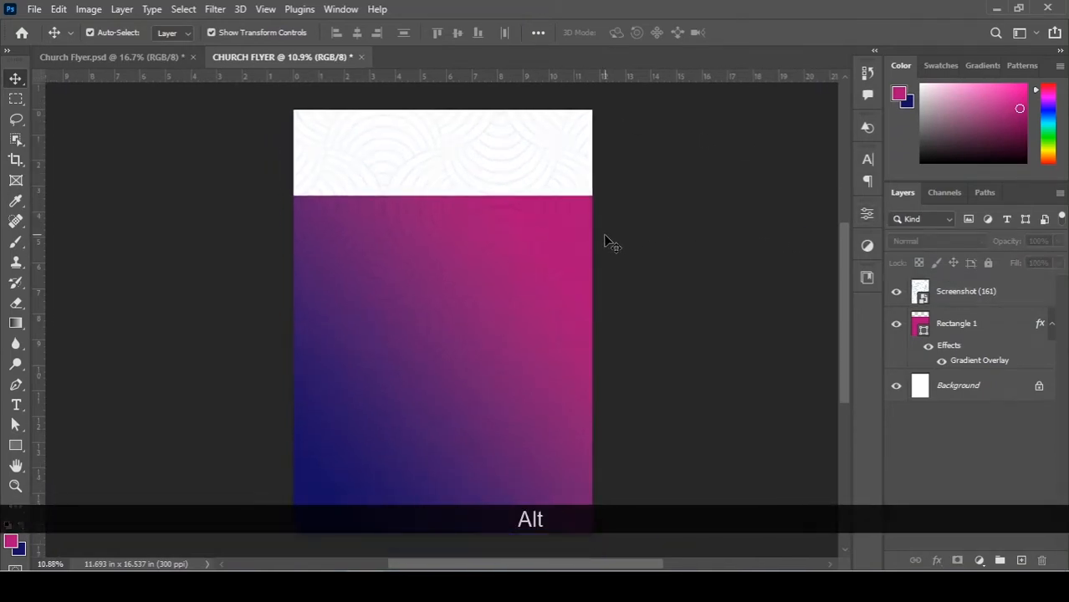
pyautogui.scroll(-1, 604, 239)
# Try 10% opacity, then settle the pattern opacity at 15%.
pyautogui.click(992, 302)
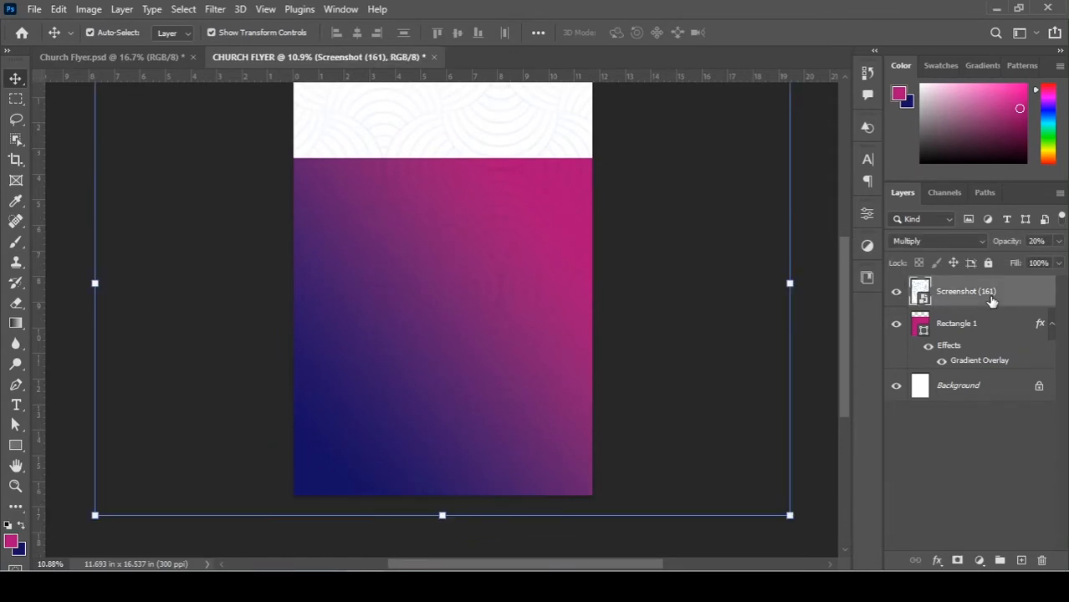
pyautogui.press('1')
pyautogui.scroll(1, 720, 278)
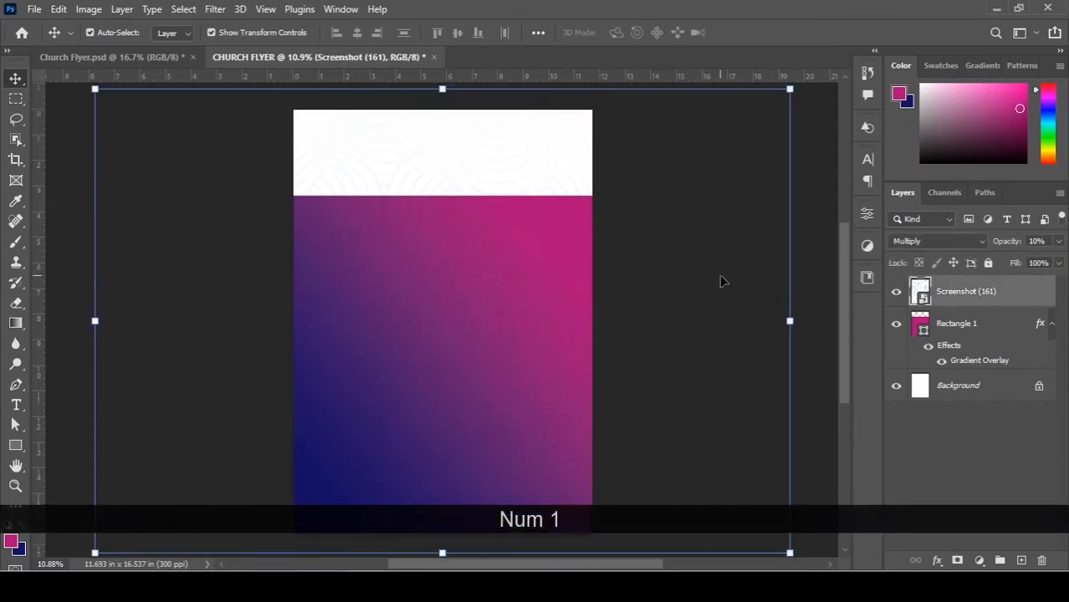
pyautogui.click(723, 281)
pyautogui.scroll(-1, 721, 272)
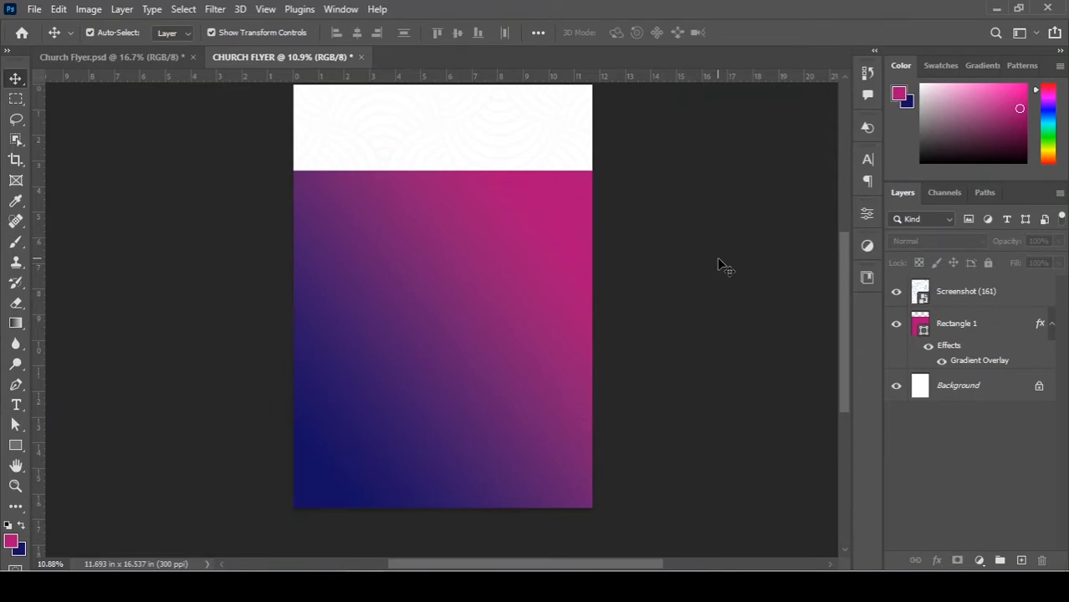
pyautogui.click(568, 230)
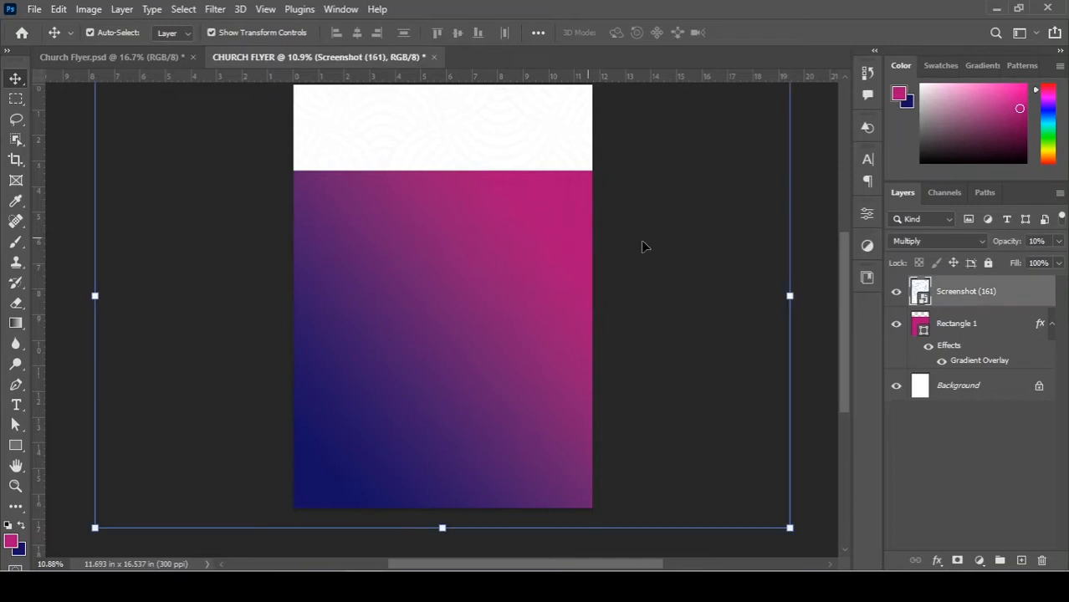
pyautogui.click(1045, 241)
pyautogui.write('15')
pyautogui.press('Return')
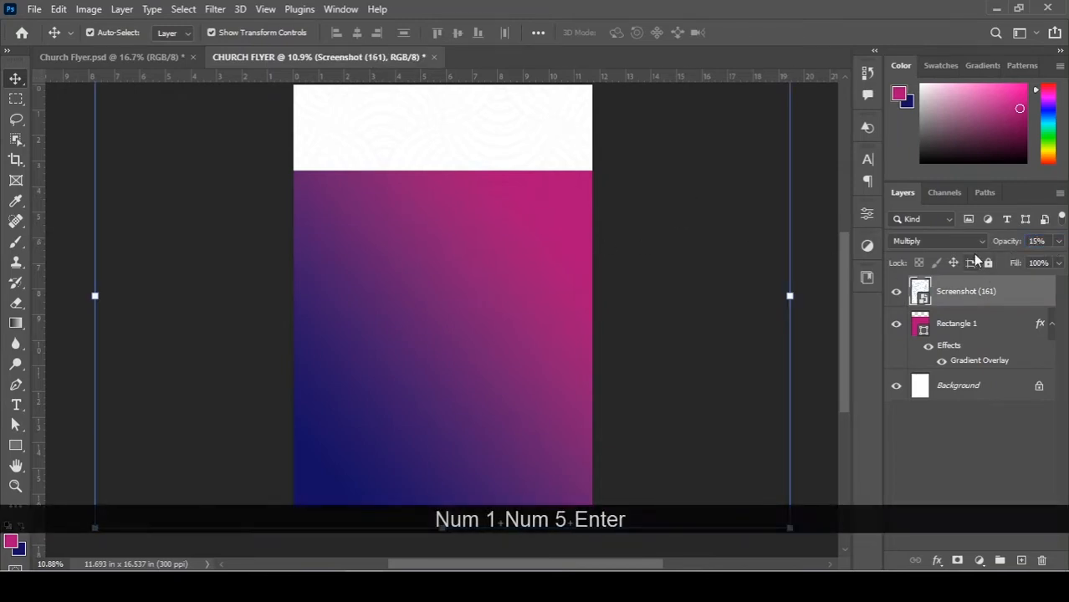
pyautogui.click(702, 160)
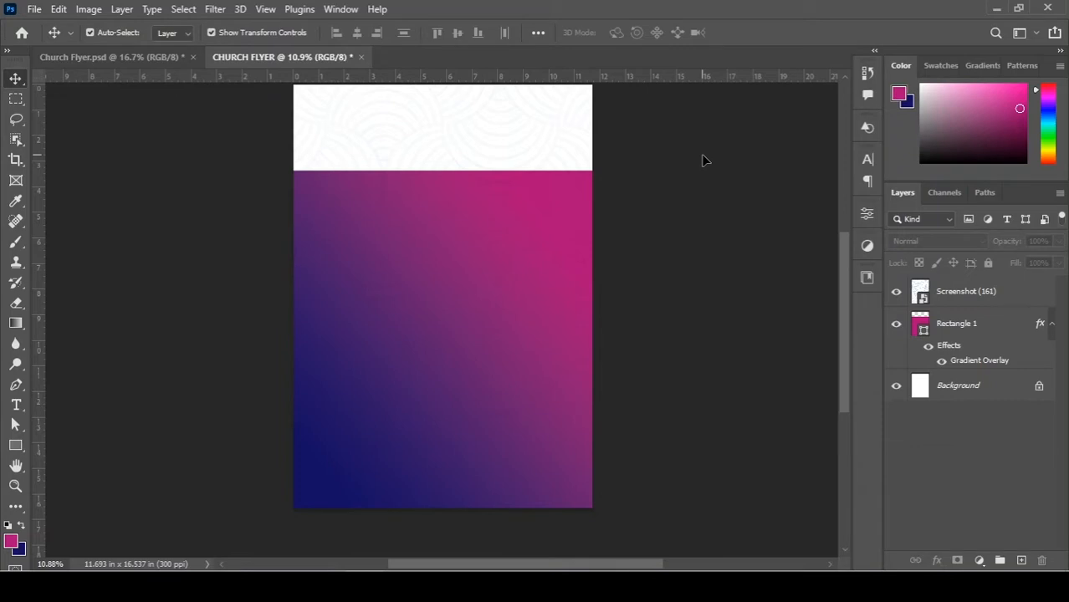
# Move the gradient rectangle down 0.7 in and drag the plaid-suit man from Church Flyer.psd into the flyer.
pyautogui.scroll(-2, 649, 270)
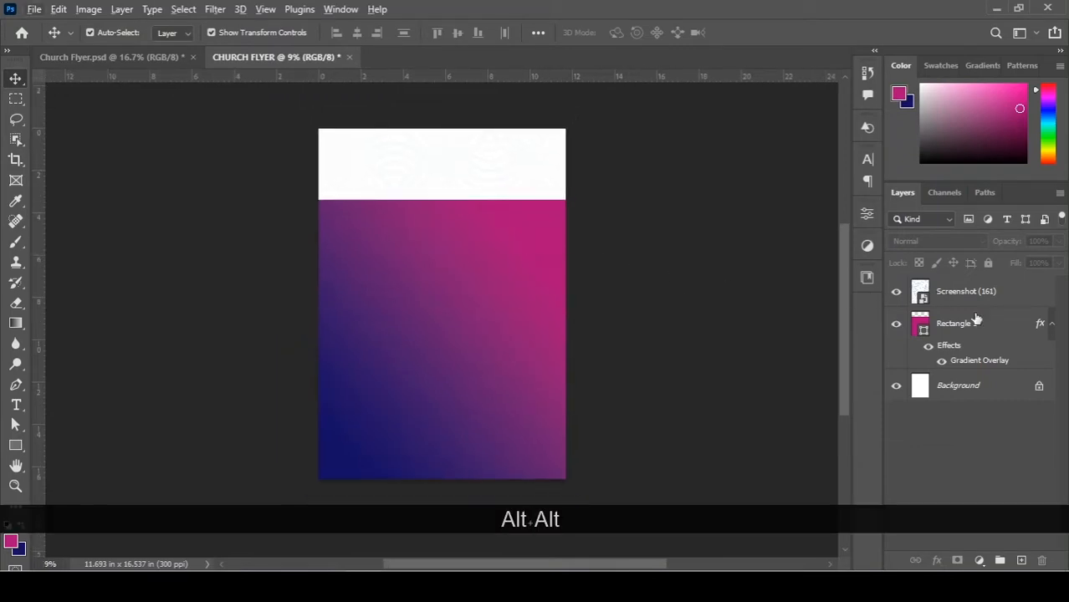
pyautogui.moveTo(515, 268); pyautogui.dragTo(512, 285)
pyautogui.scroll(1, 476, 261)
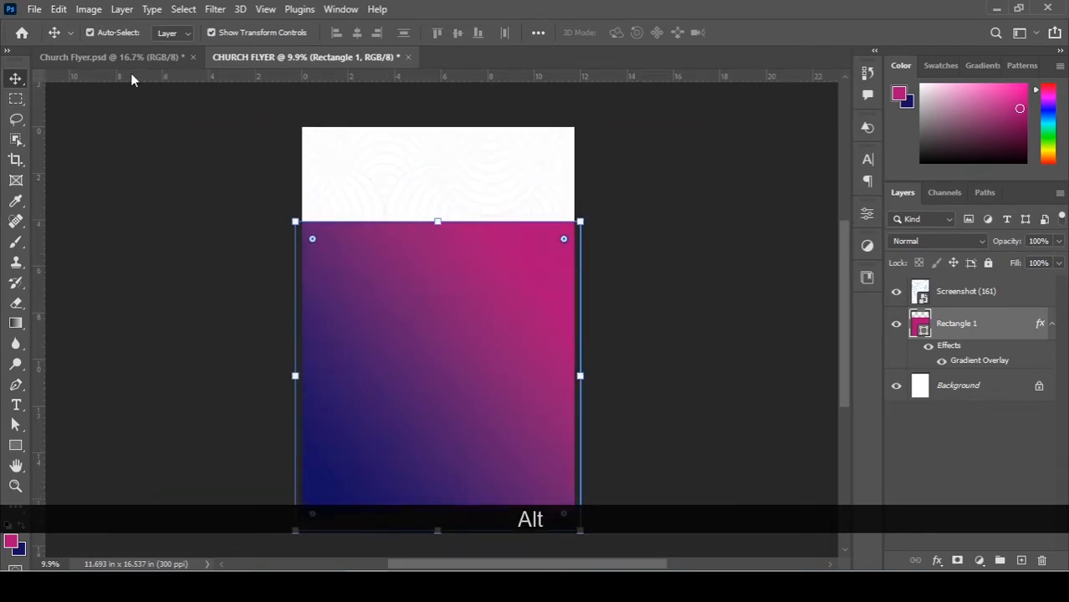
pyautogui.click(130, 58)
pyautogui.moveTo(441, 332); pyautogui.dragTo(575, 227)
# Enlarge the plaid-suit man to about 172% and commit the transform.
pyautogui.hotkey('ctrl', 't')
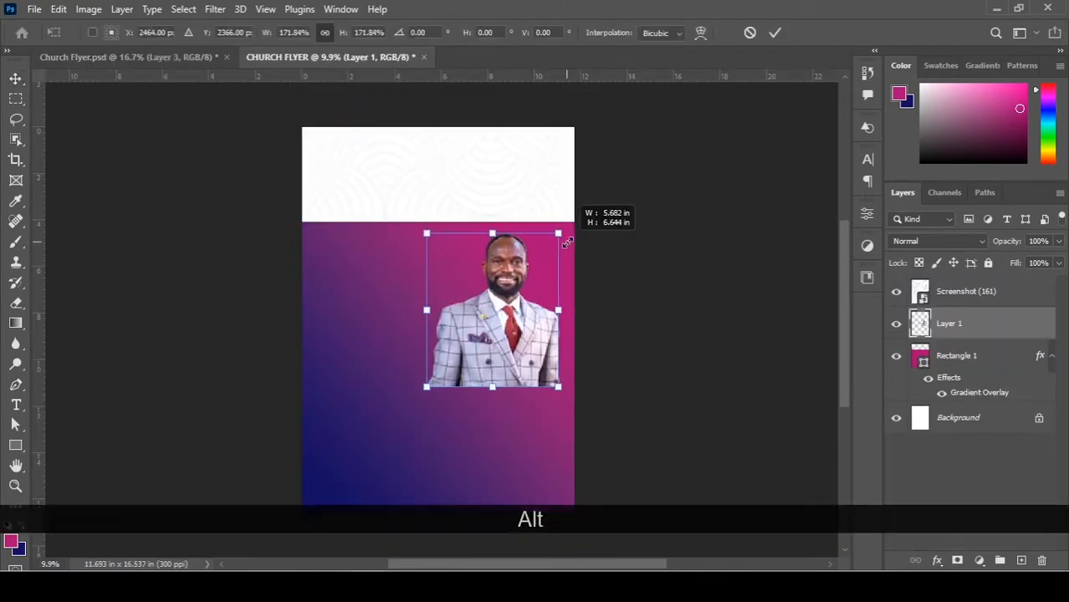
pyautogui.moveTo(504, 321); pyautogui.dragTo(483, 255)
pyautogui.press('Return')
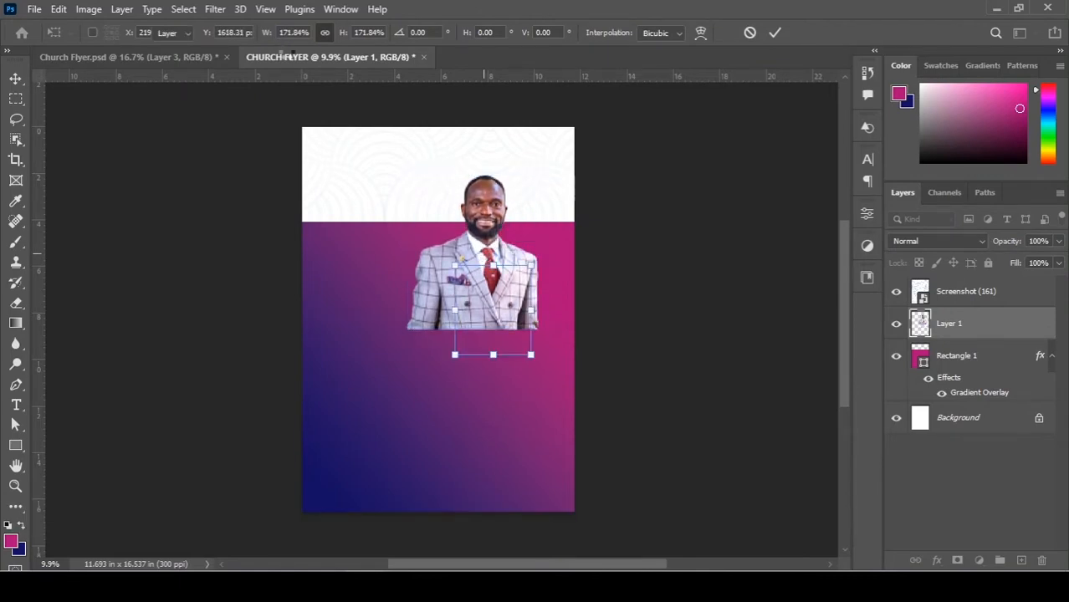
# Bring the two blue-suit men from Church Flyer.psd into the flyer, enlarged to about 146%.
pyautogui.click(169, 56)
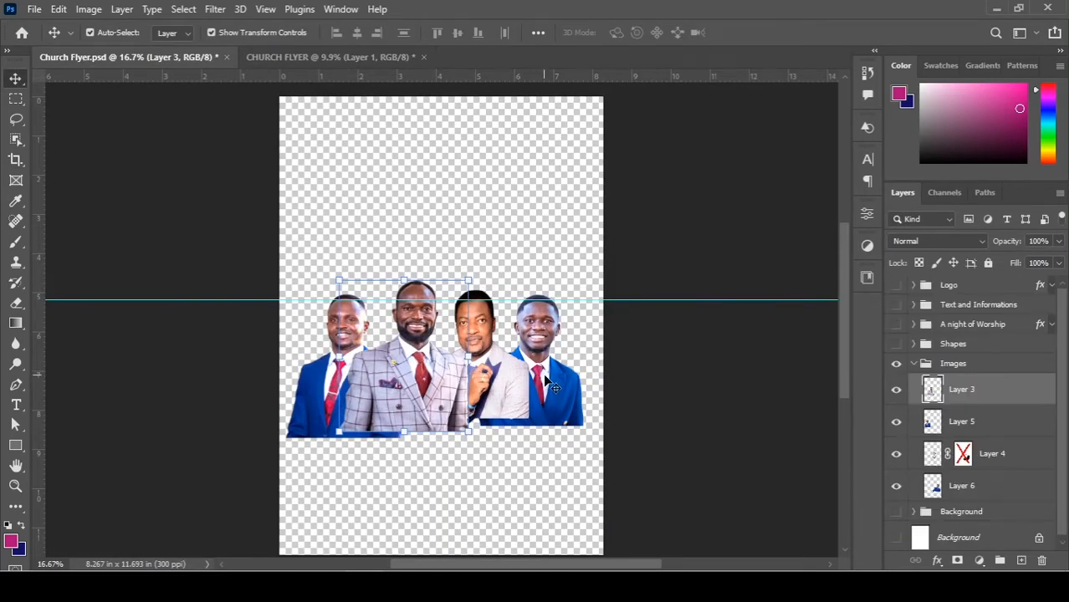
pyautogui.click(540, 376)
pyautogui.keyDown('shift'); pyautogui.click(321, 407); pyautogui.keyUp('shift')
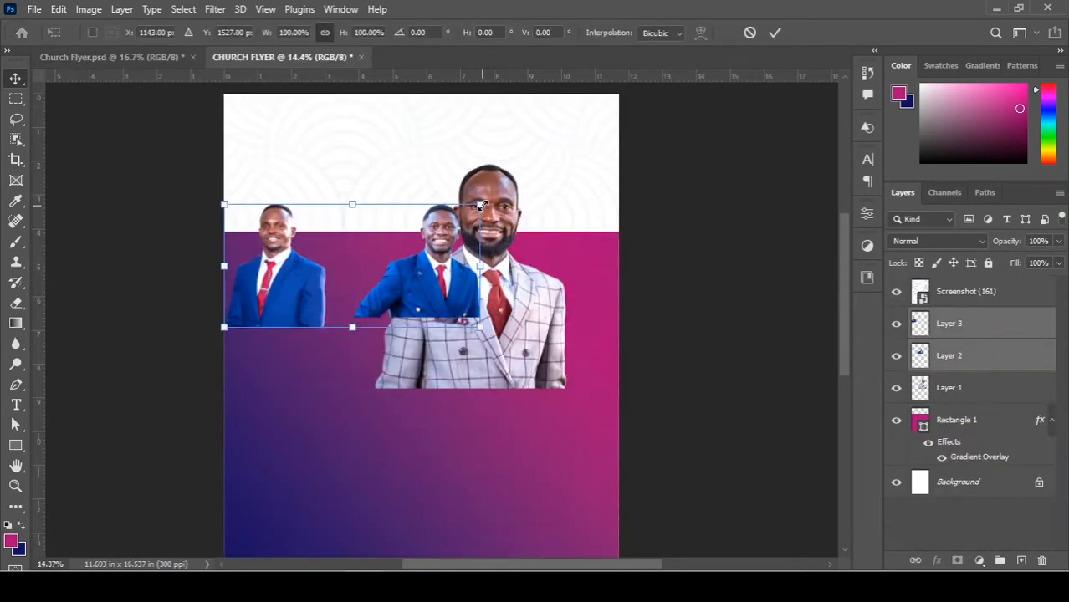
pyautogui.moveTo(353, 196); pyautogui.dragTo(551, 170)
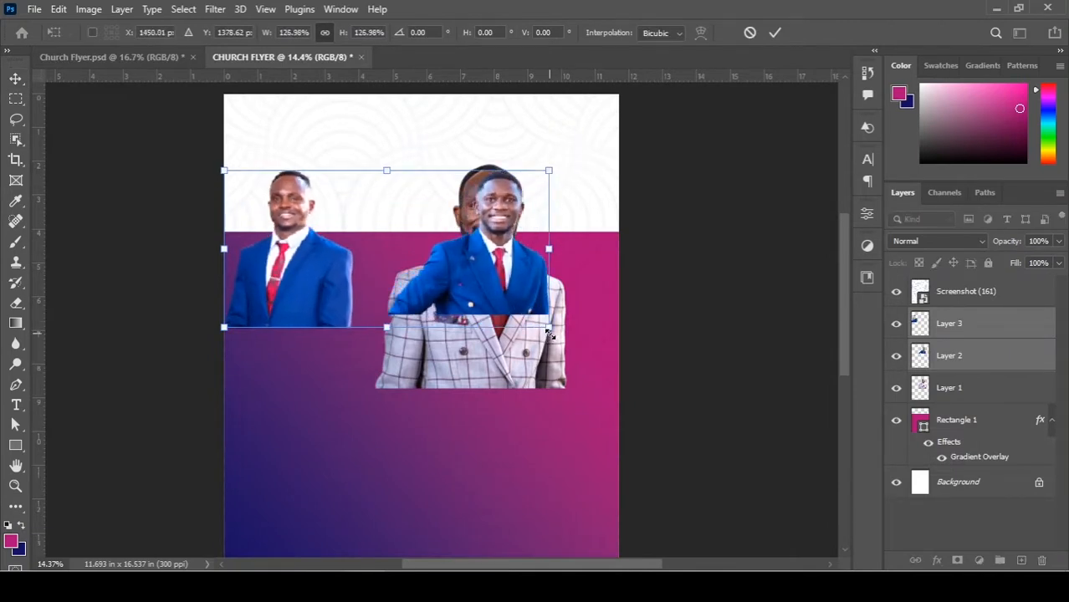
pyautogui.moveTo(550, 333); pyautogui.dragTo(565, 315)
pyautogui.press('Return')
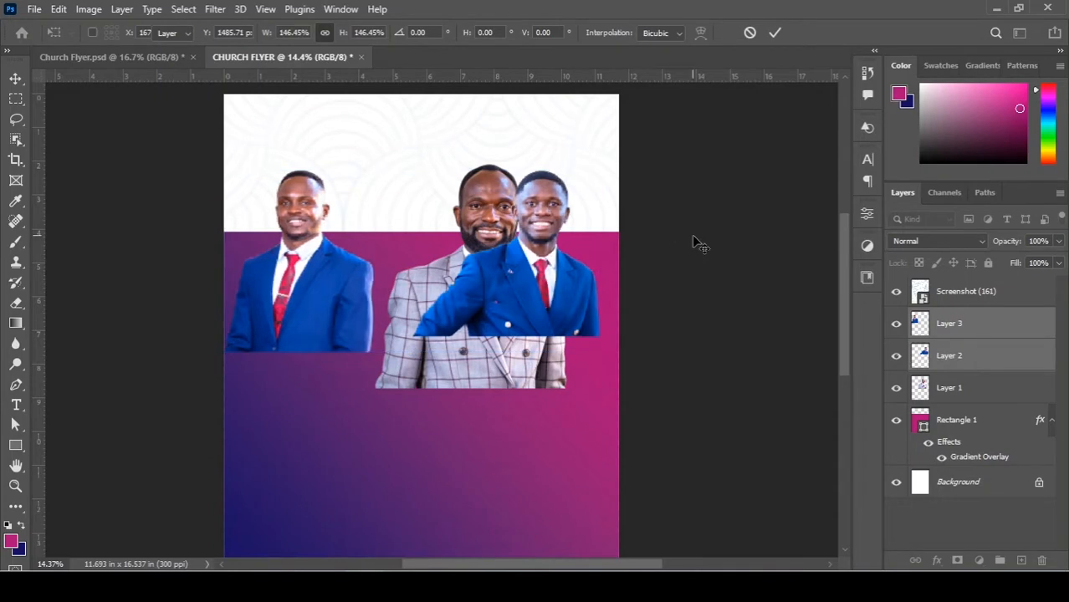
# Move the pattern layer beneath the men, then scale and place Layer 3's man beside the plaid-suit man.
pyautogui.click(694, 242)
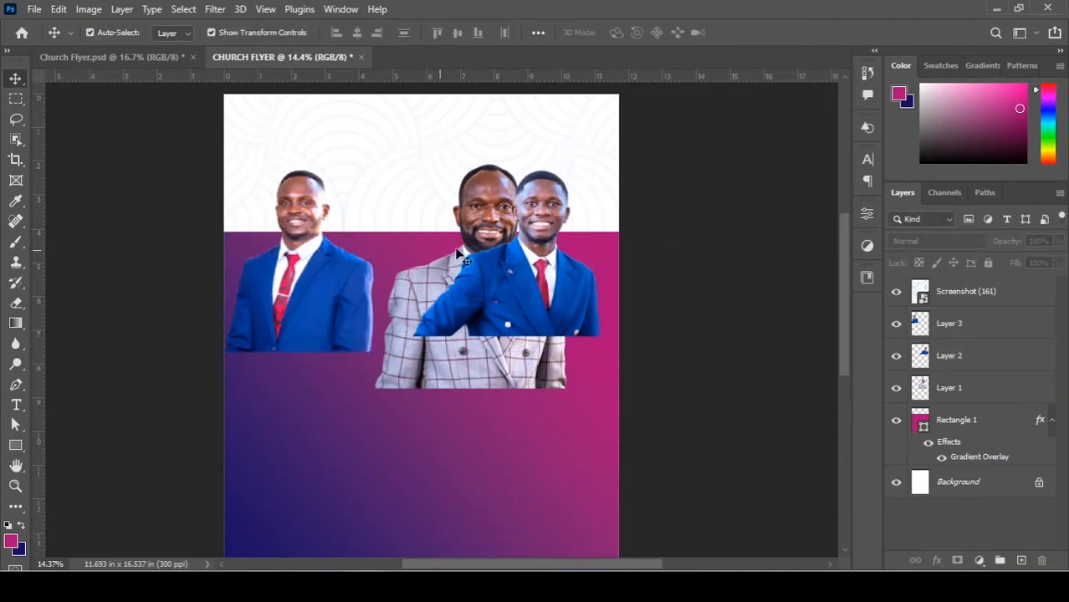
pyautogui.click(322, 284)
pyautogui.hotkey('ctrl', 'z')
pyautogui.moveTo(966, 291); pyautogui.dragTo(957, 405)
pyautogui.moveTo(308, 317); pyautogui.dragTo(356, 317)
pyautogui.moveTo(420, 351); pyautogui.dragTo(434, 368)
pyautogui.moveTo(402, 311); pyautogui.dragTo(437, 328)
pyautogui.moveTo(465, 380); pyautogui.dragTo(459, 372)
pyautogui.moveTo(415, 313); pyautogui.dragTo(439, 313)
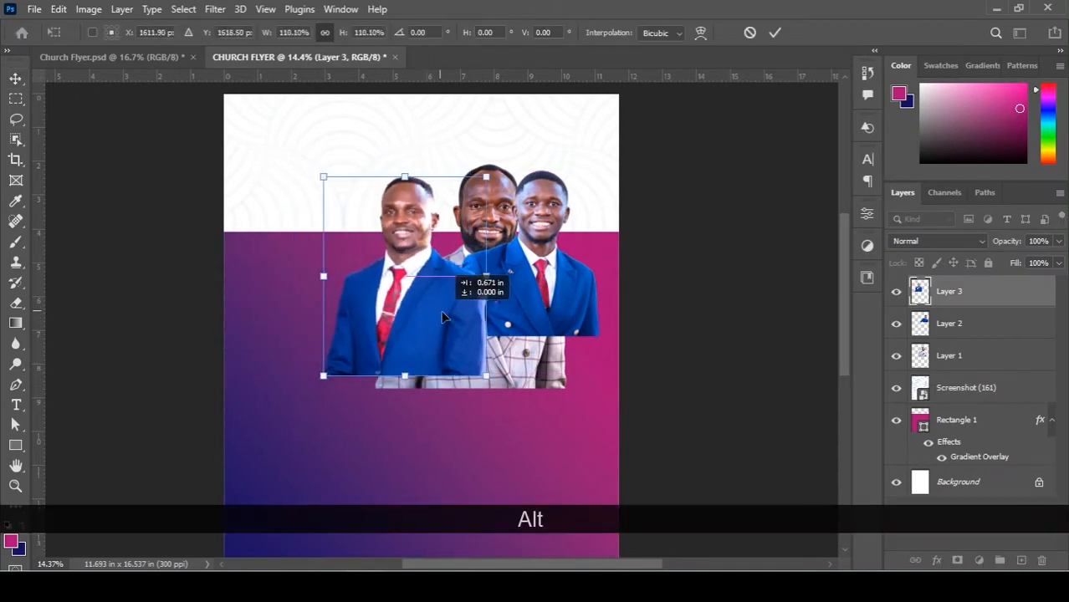
pyautogui.doubleClick(439, 313)
# Move Layer 2's man to the upper left and flip him horizontally.
pyautogui.moveTo(571, 299); pyautogui.dragTo(361, 270)
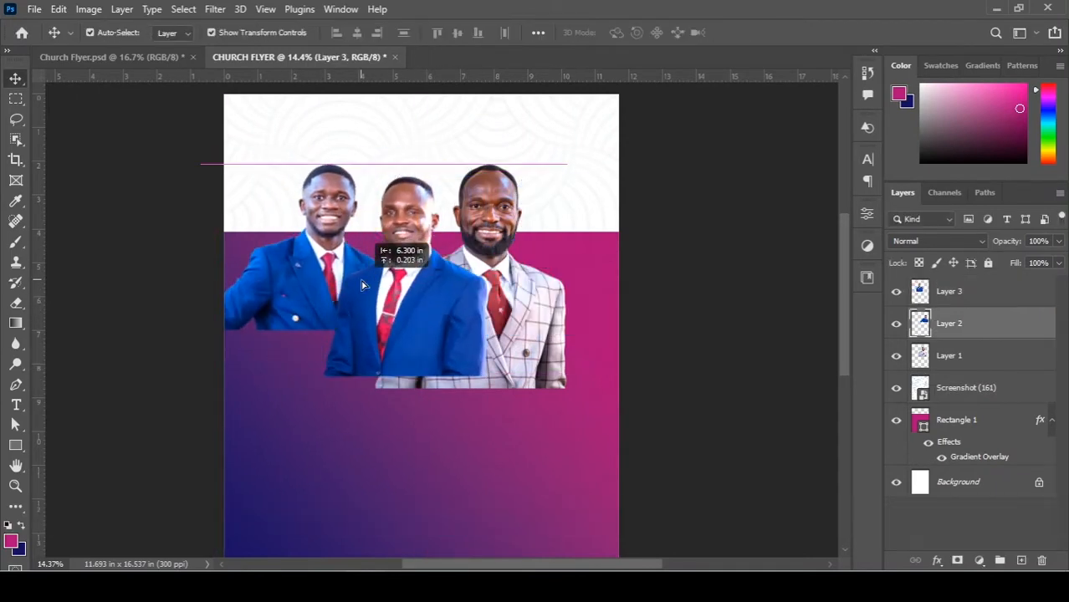
pyautogui.hotkey('ctrl', 't')
pyautogui.rightClick(374, 235)
pyautogui.click(381, 547)
pyautogui.moveTo(328, 238)
pyautogui.mouseDown()
pyautogui.moveTo(342, 238)
pyautogui.moveTo(343, 249)
pyautogui.mouseUp()
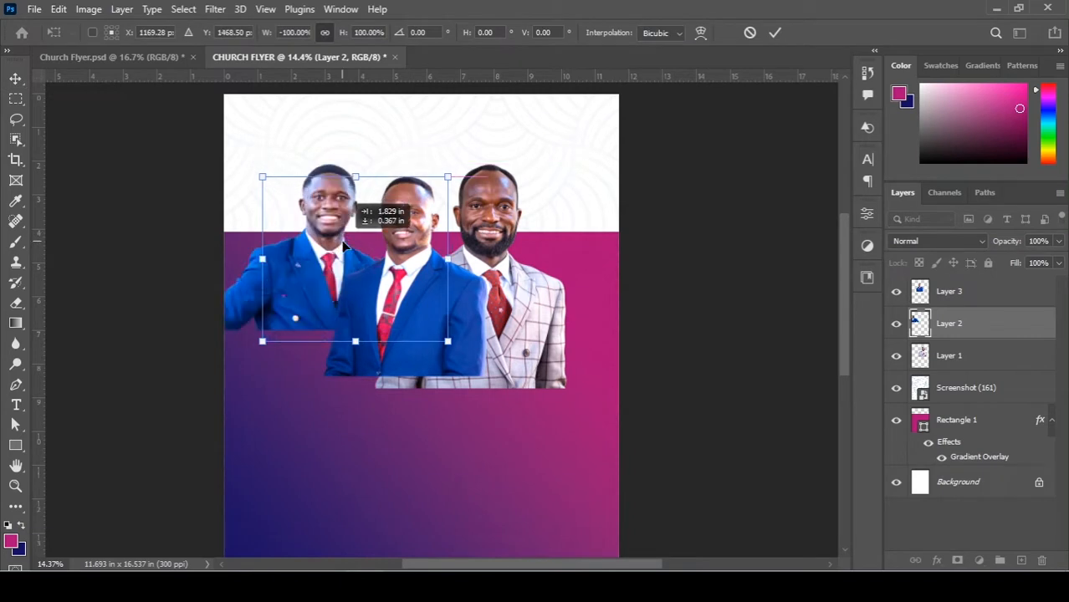
pyautogui.click(687, 265)
# Scale Layers 1–3 down slightly together, move them up, commit, and fit the flyer in the window.
pyautogui.keyDown('shift'); pyautogui.click(469, 311); pyautogui.keyUp('shift')
pyautogui.keyDown('shift'); pyautogui.click(532, 318); pyautogui.keyUp('shift')
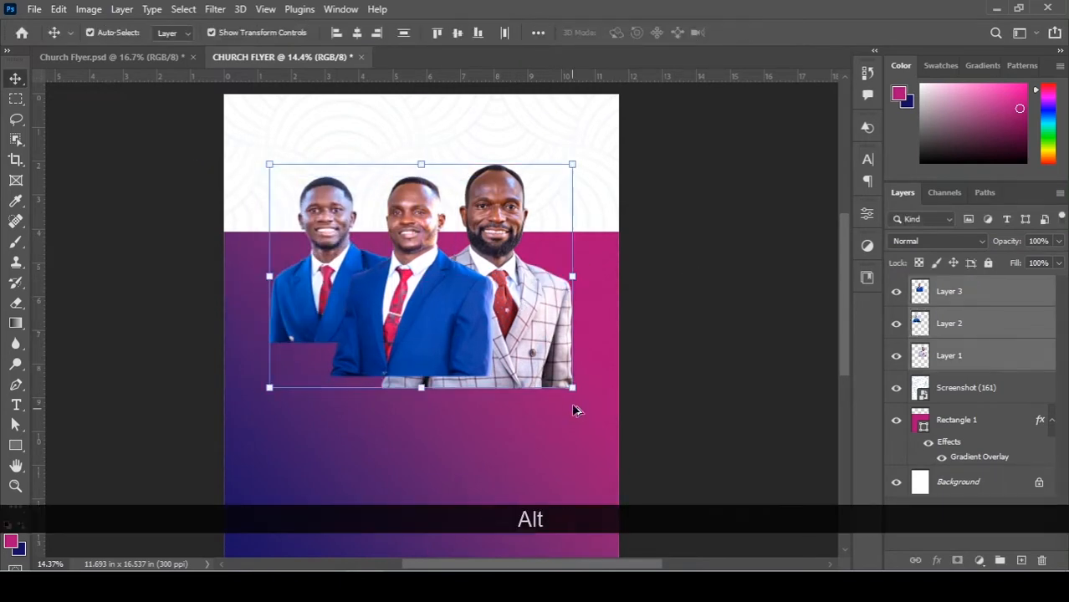
pyautogui.moveTo(573, 387); pyautogui.dragTo(568, 381)
pyautogui.moveTo(499, 344); pyautogui.dragTo(499, 333)
pyautogui.scroll(-1, 500, 333)
pyautogui.scroll(-1, 501, 291)
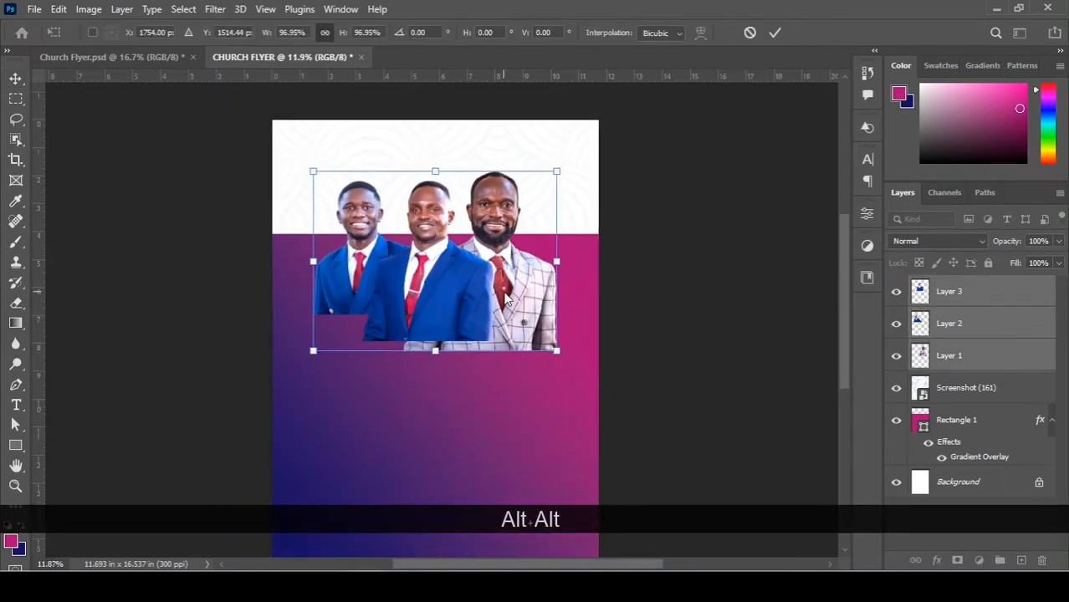
pyautogui.hotkey('ctrl', '0')
pyautogui.press('Return')
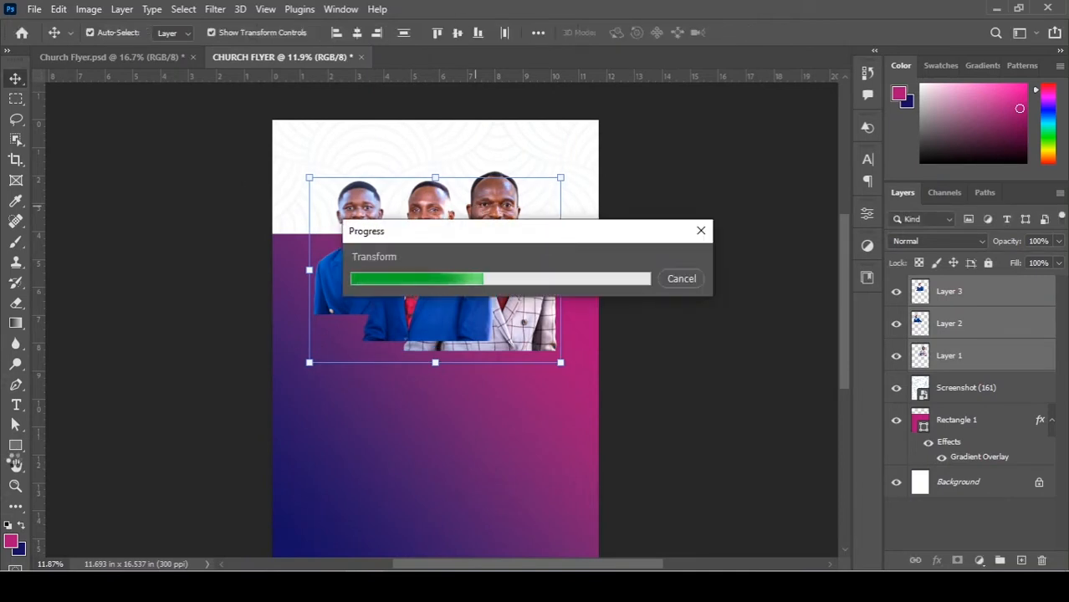
pyautogui.doubleClick(14, 466)
# Select the middle man's Layer 3 and drag Layer 1 to the top of the layer stack.
pyautogui.scroll(1, 496, 152)
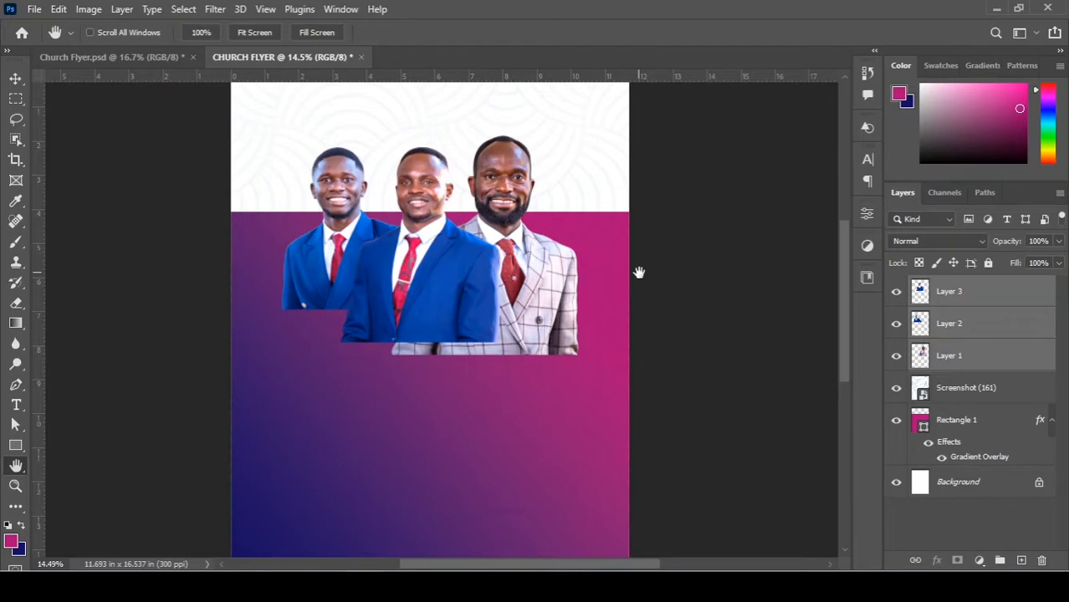
pyautogui.press('v')
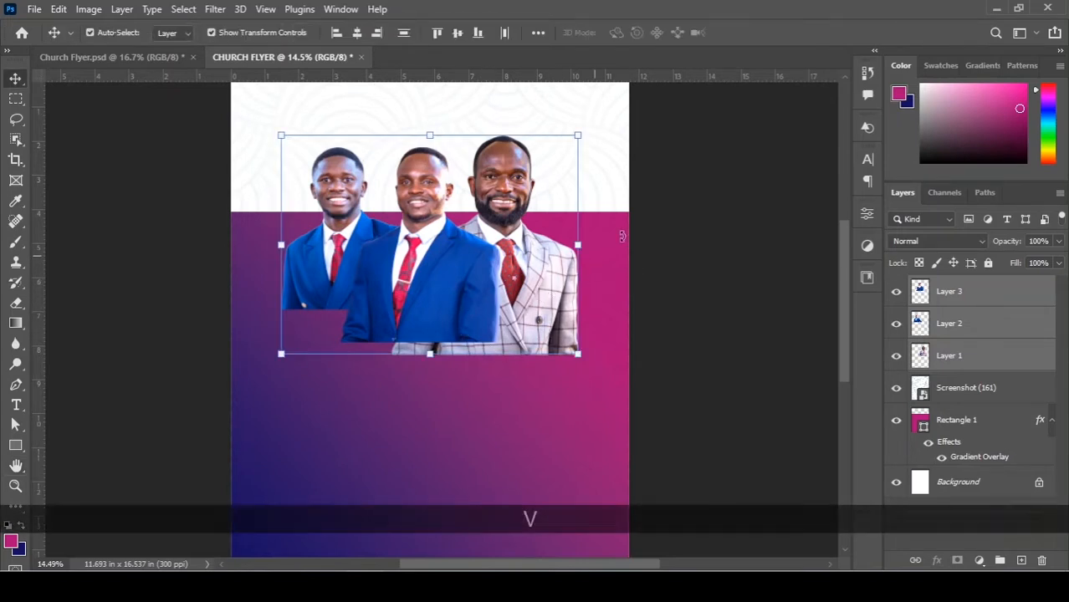
pyautogui.click(644, 246)
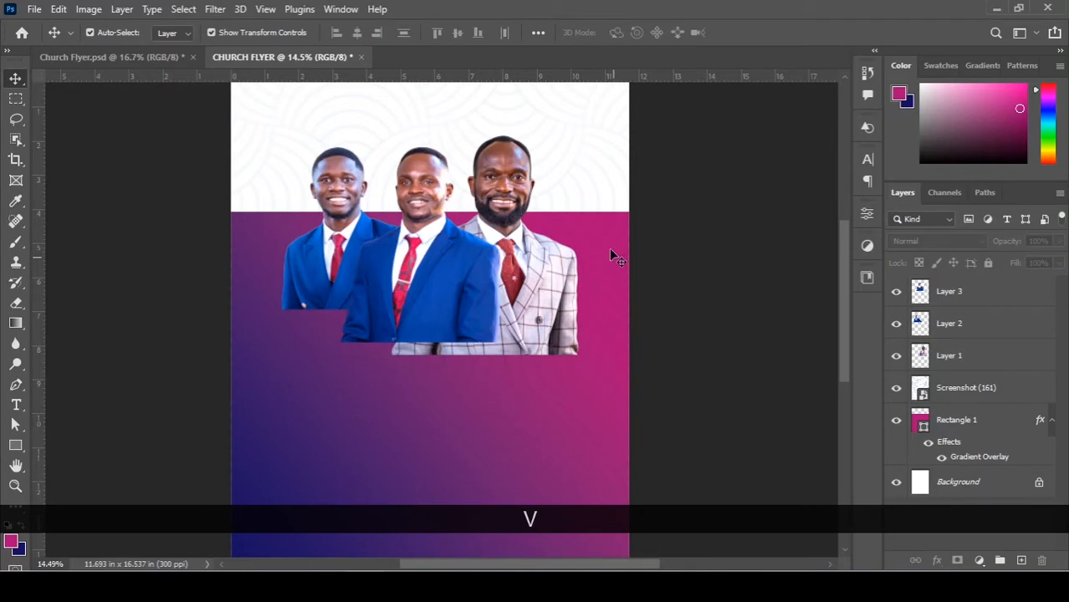
pyautogui.click(426, 232)
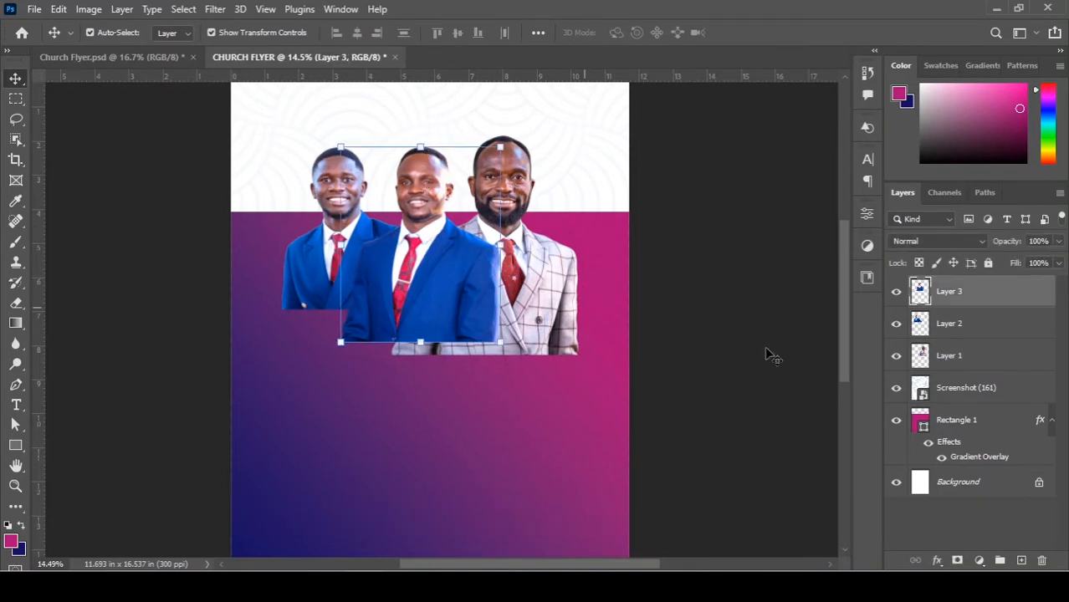
pyautogui.moveTo(958, 355); pyautogui.dragTo(950, 289)
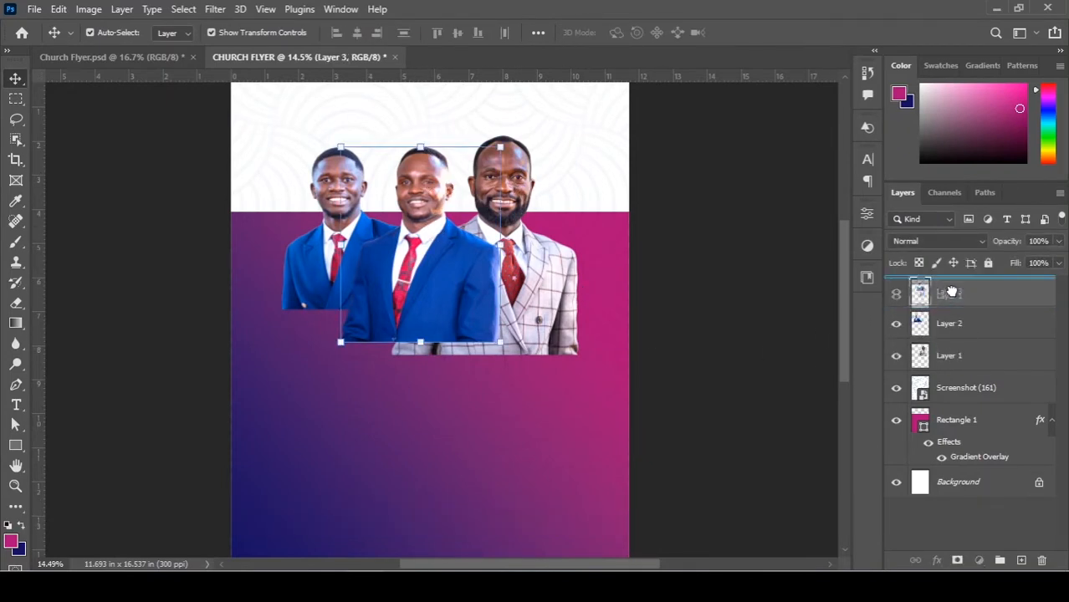
pyautogui.hotkey('ctrl', 'z')
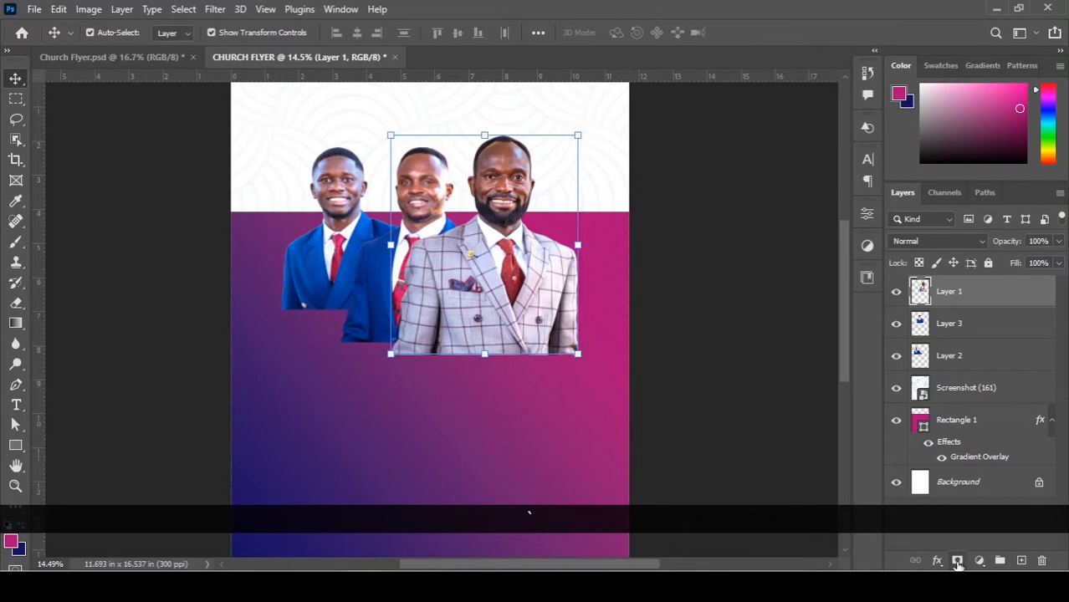
# Add white layer masks to Layers 1, 3 and 2, then target Layer 1's mask for painting.
pyautogui.click(958, 562)
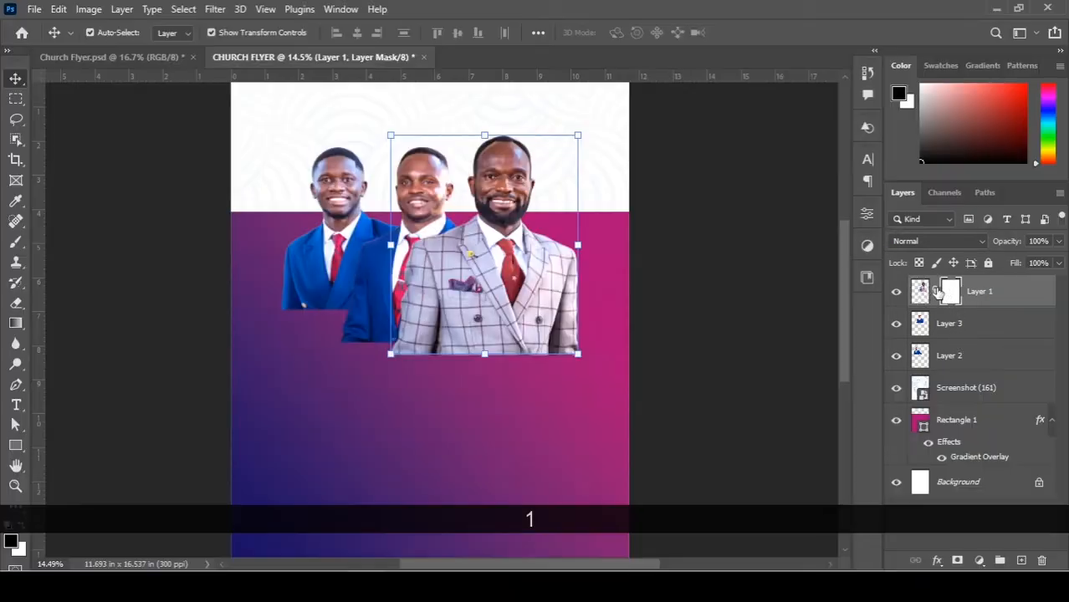
pyautogui.click(938, 323)
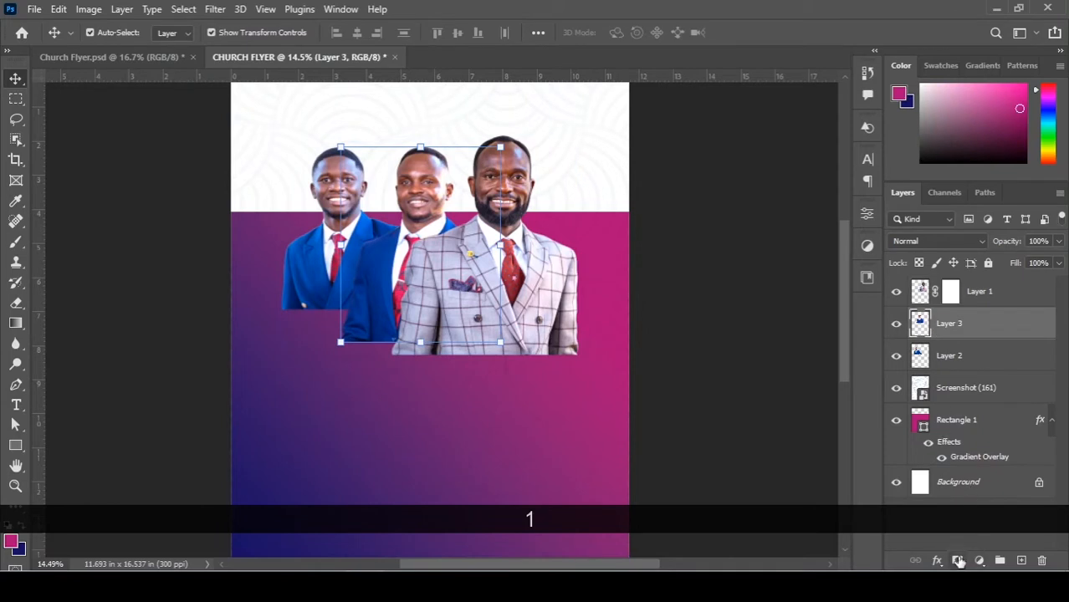
pyautogui.click(958, 561)
pyautogui.click(944, 357)
pyautogui.click(957, 559)
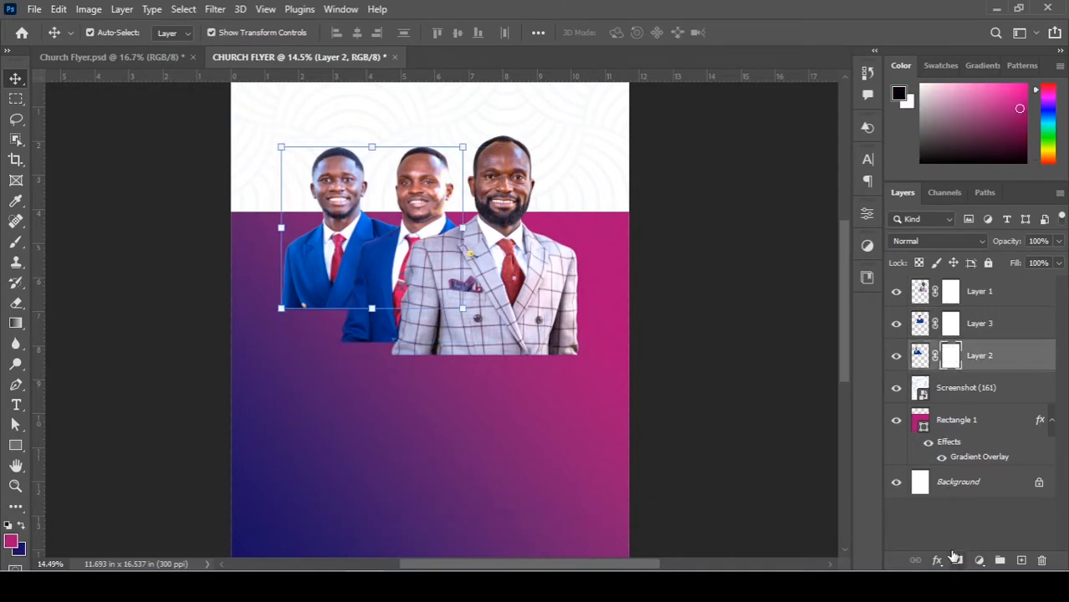
pyautogui.click(950, 291)
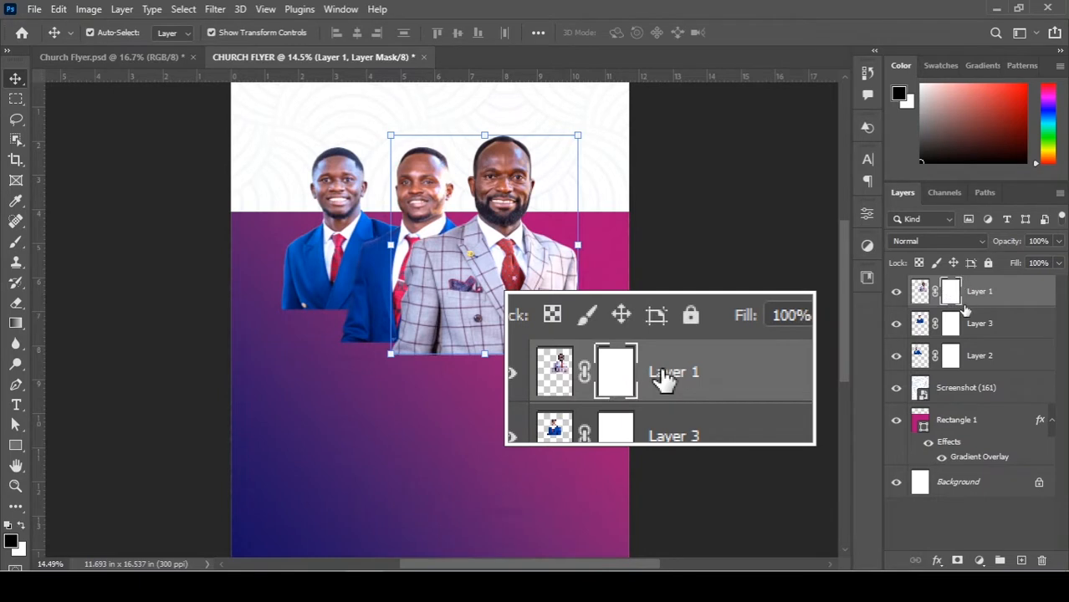
pyautogui.click(919, 292)
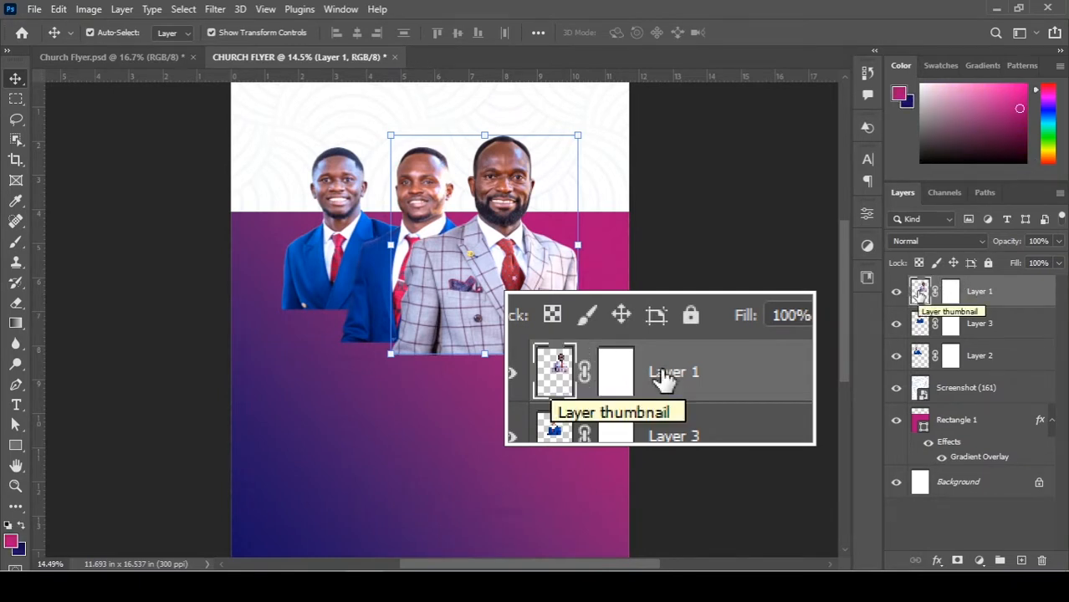
pyautogui.click(952, 291)
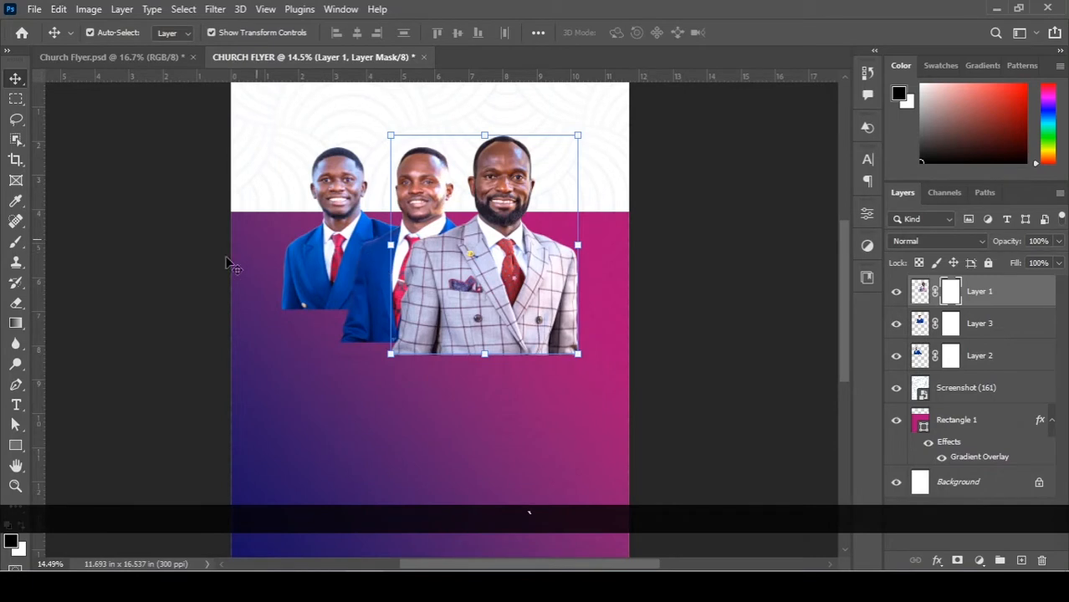
# With a soft 1000 px black brush, fade the grey suit's bottom edge on Layer 1's mask.
pyautogui.click(15, 241)
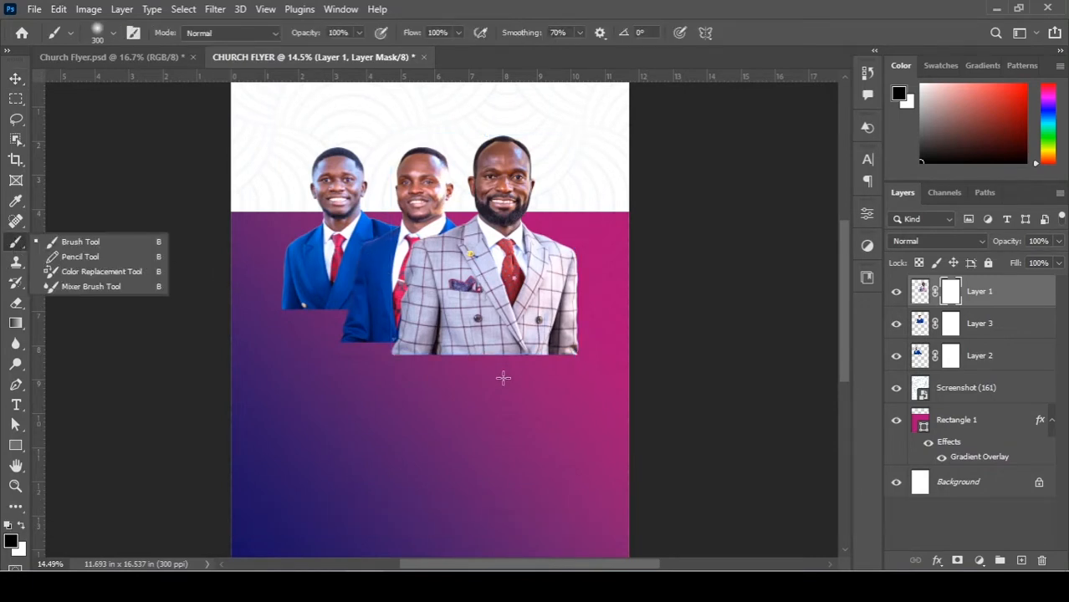
pyautogui.press('capslock')
pyautogui.press(']')
pyautogui.press(']')
pyautogui.press(']')
pyautogui.press(']')
pyautogui.press(']')
pyautogui.press(']')
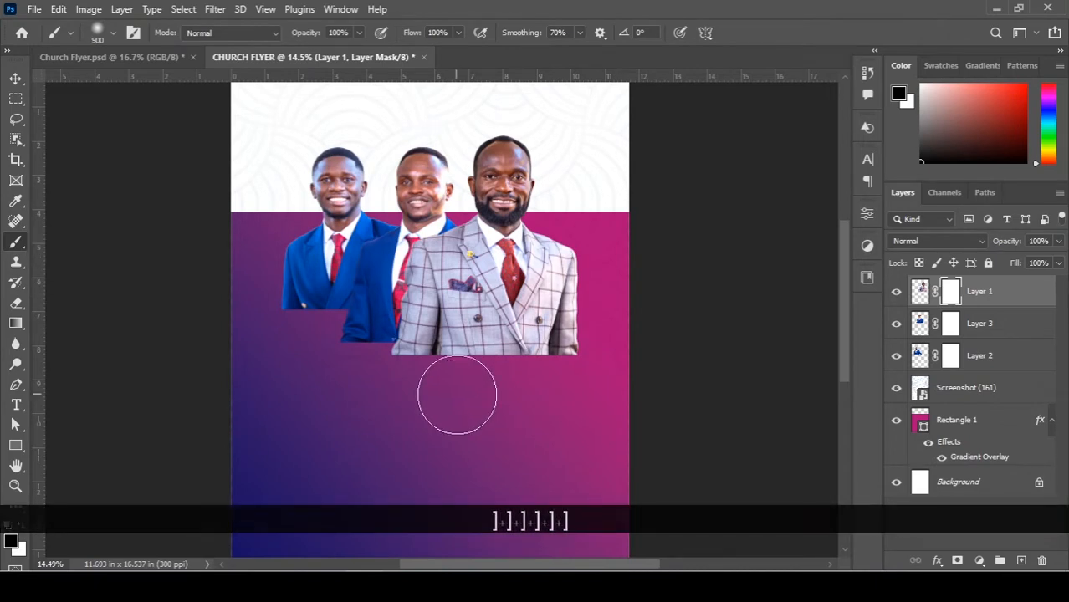
pyautogui.press('[')
pyautogui.press(']')
pyautogui.press(']')
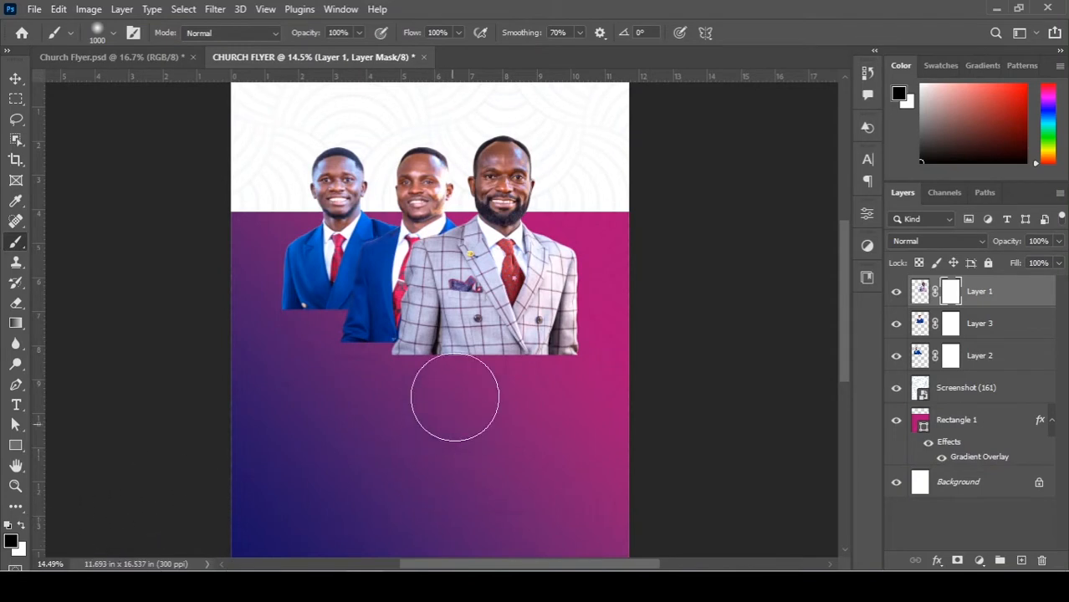
pyautogui.moveTo(410, 361); pyautogui.dragTo(542, 406)
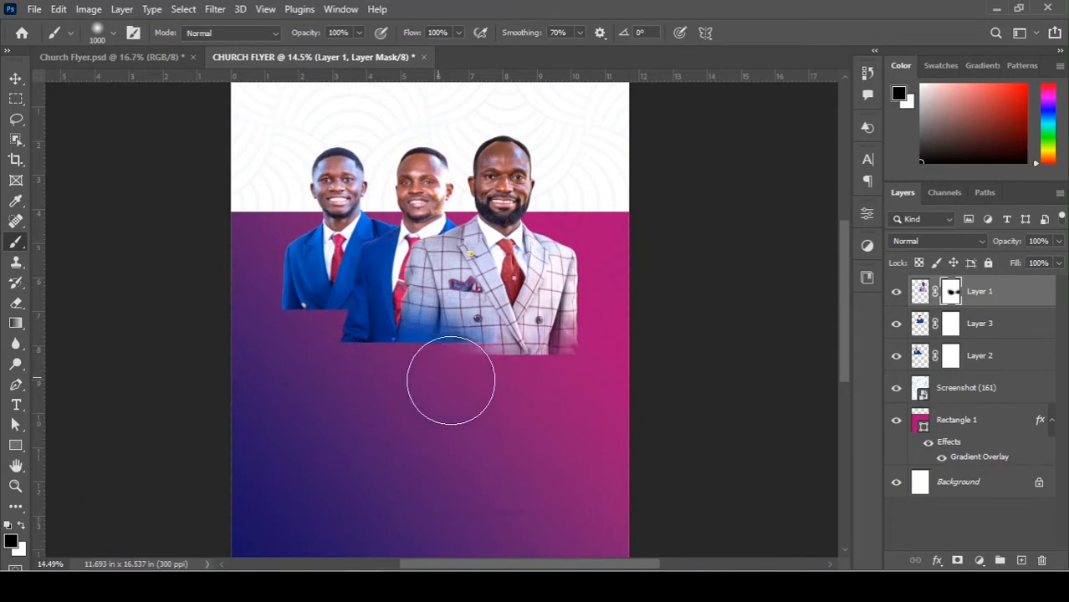
pyautogui.moveTo(608, 368)
pyautogui.mouseDown()
pyautogui.moveTo(499, 404)
pyautogui.moveTo(579, 398)
pyautogui.mouseUp()
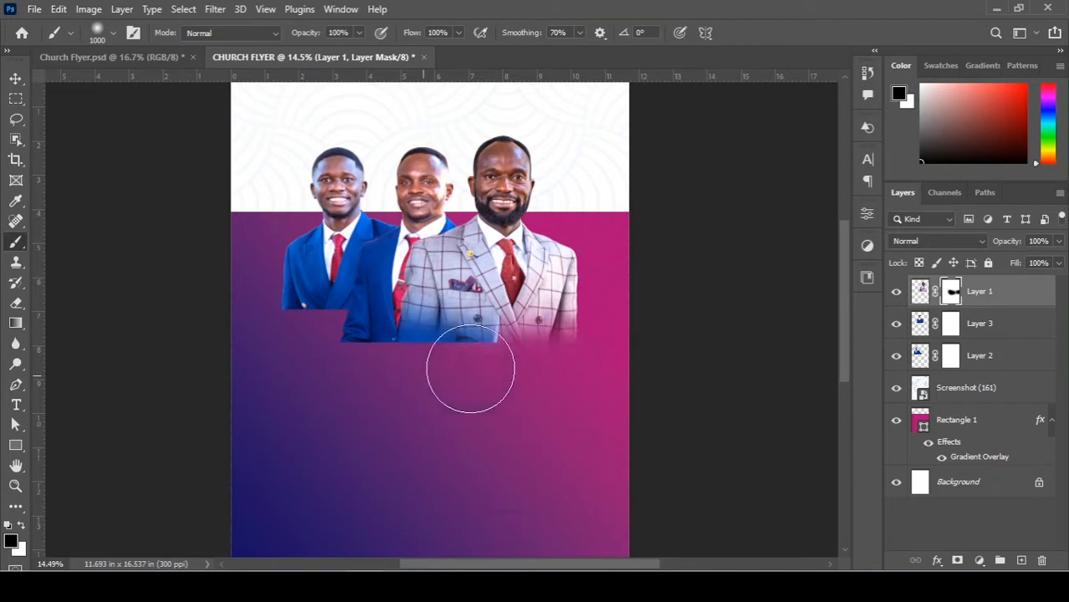
# With an 800 px brush, fade the middle and left men's suits on the Layer 3 and Layer 2 masks.
pyautogui.press('v')
pyautogui.click(453, 293)
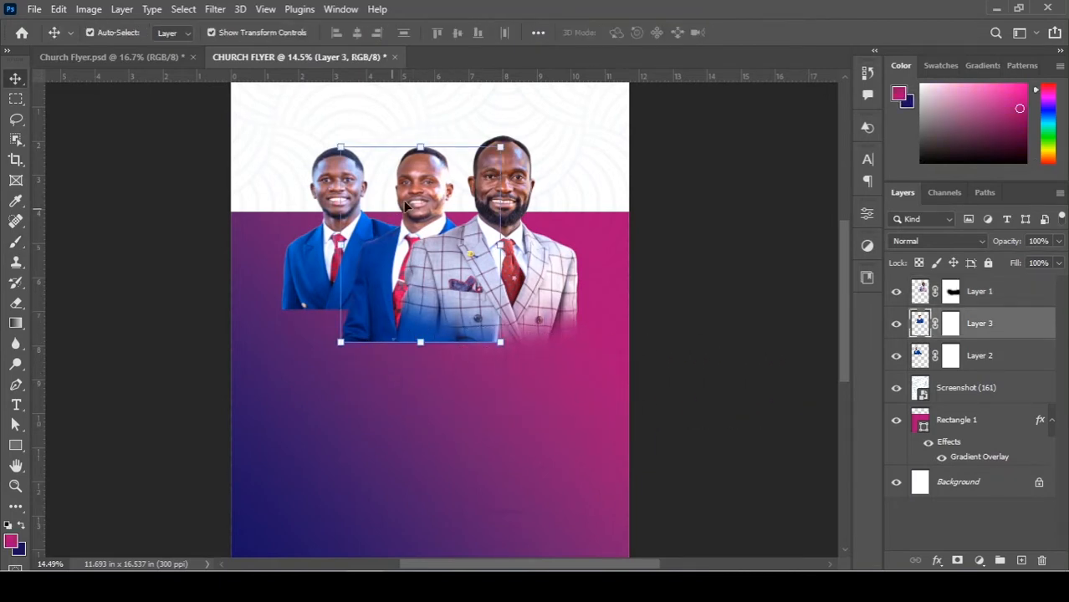
pyautogui.click(949, 324)
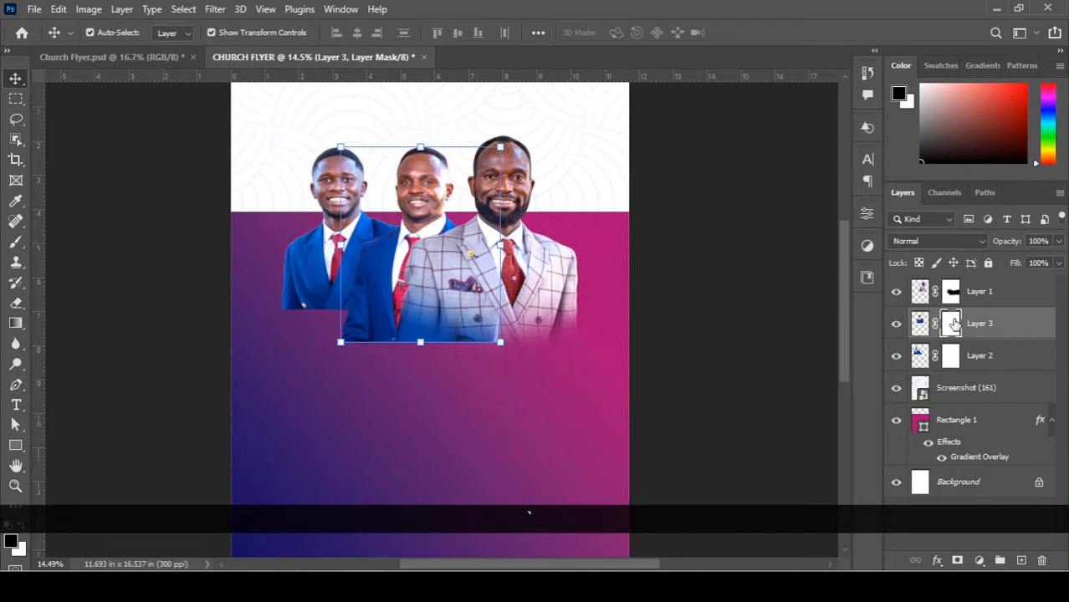
pyautogui.press('b')
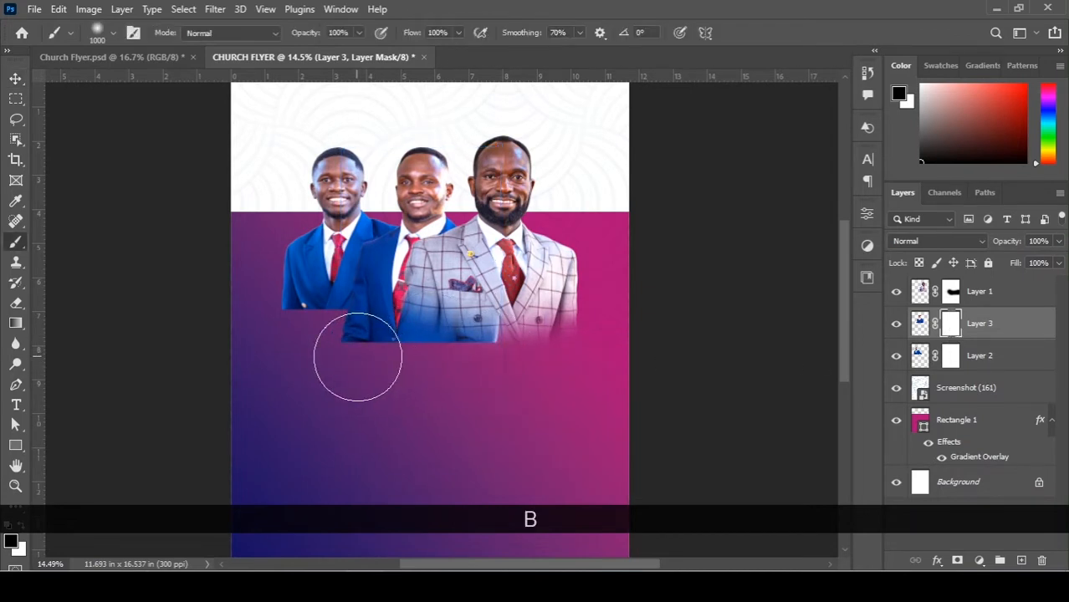
pyautogui.press('[')
pyautogui.press('[')
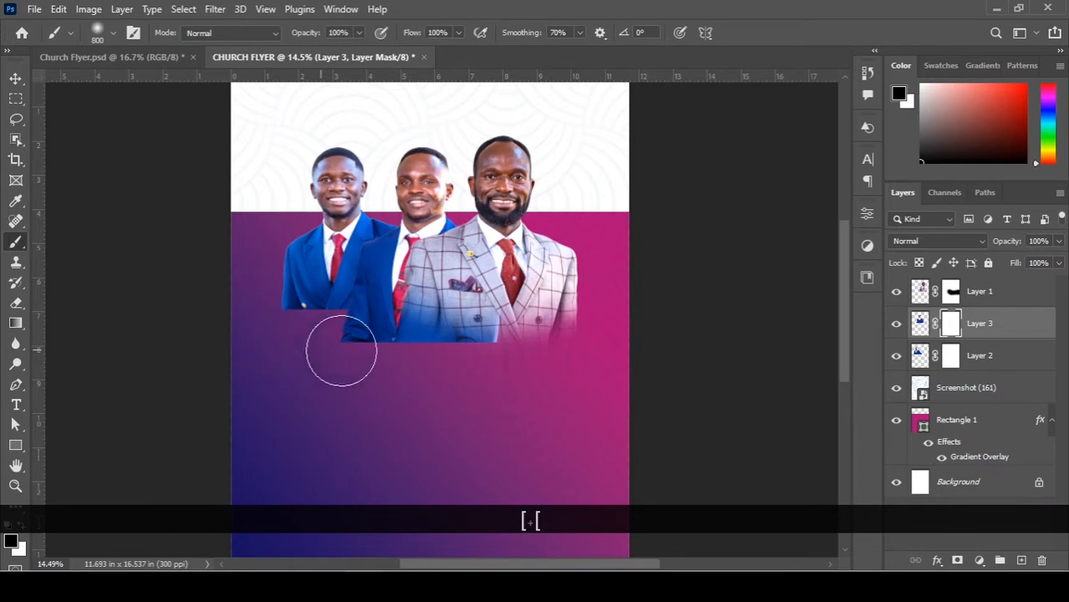
pyautogui.moveTo(341, 351)
pyautogui.mouseDown()
pyautogui.moveTo(438, 385)
pyautogui.moveTo(362, 358)
pyautogui.moveTo(520, 345)
pyautogui.moveTo(399, 345)
pyautogui.mouseUp()
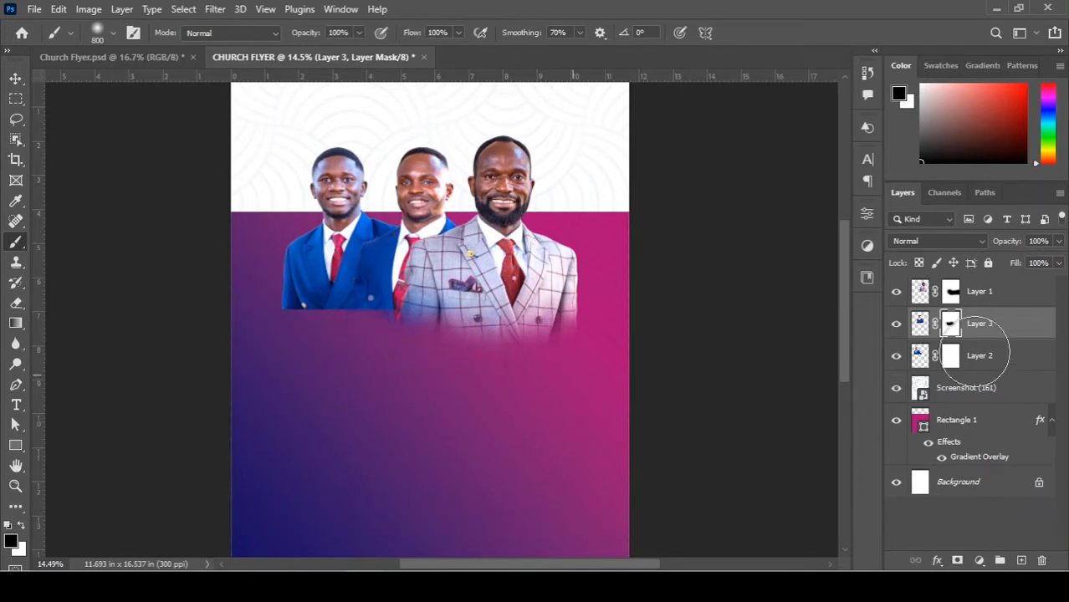
pyautogui.click(951, 355)
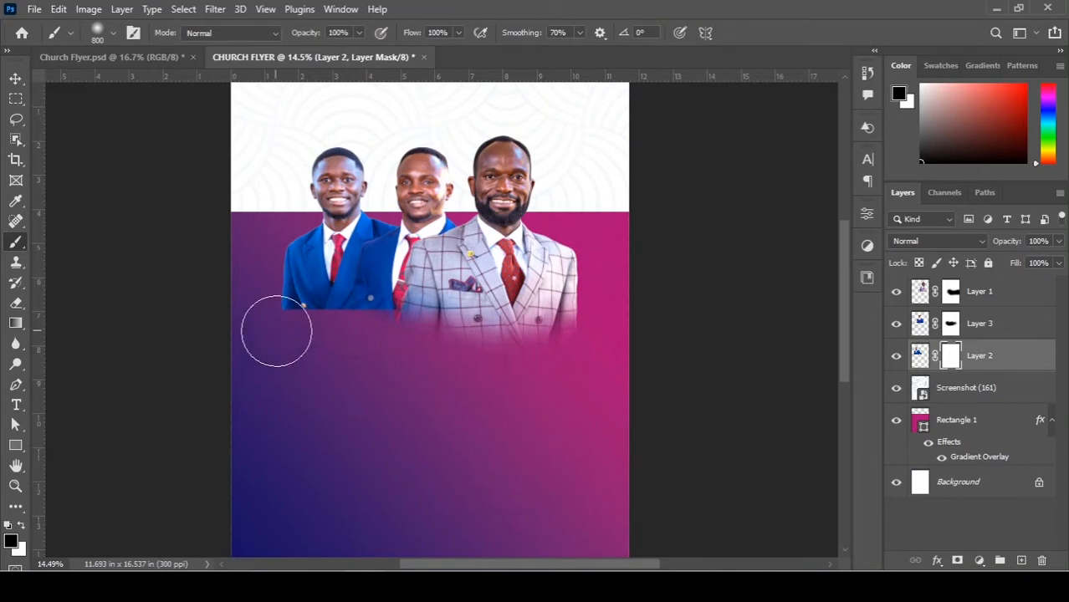
pyautogui.moveTo(276, 331)
pyautogui.mouseDown()
pyautogui.moveTo(340, 351)
pyautogui.moveTo(385, 345)
pyautogui.moveTo(323, 340)
pyautogui.moveTo(289, 303)
pyautogui.moveTo(288, 319)
pyautogui.moveTo(410, 323)
pyautogui.moveTo(269, 326)
pyautogui.moveTo(245, 292)
pyautogui.moveTo(278, 297)
pyautogui.moveTo(299, 320)
pyautogui.moveTo(364, 313)
pyautogui.moveTo(404, 340)
pyautogui.moveTo(358, 323)
pyautogui.moveTo(427, 311)
pyautogui.mouseUp()
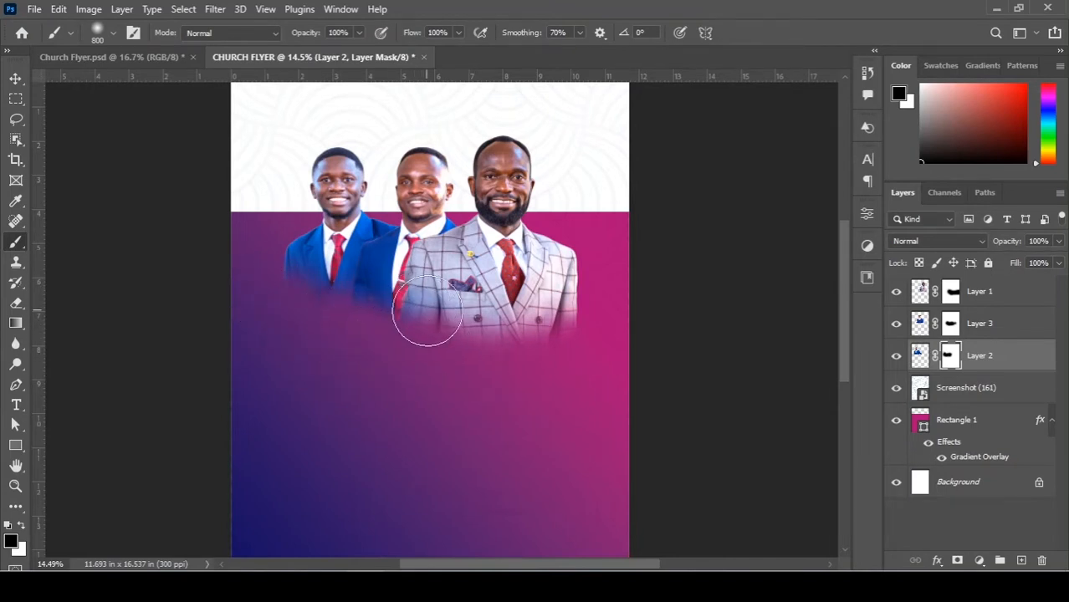
# Tilt the left man on Layer 2 about 3 degrees and commit the rotation.
pyautogui.press('v')
pyautogui.moveTo(470, 134); pyautogui.dragTo(476, 137)
pyautogui.doubleClick(336, 176)
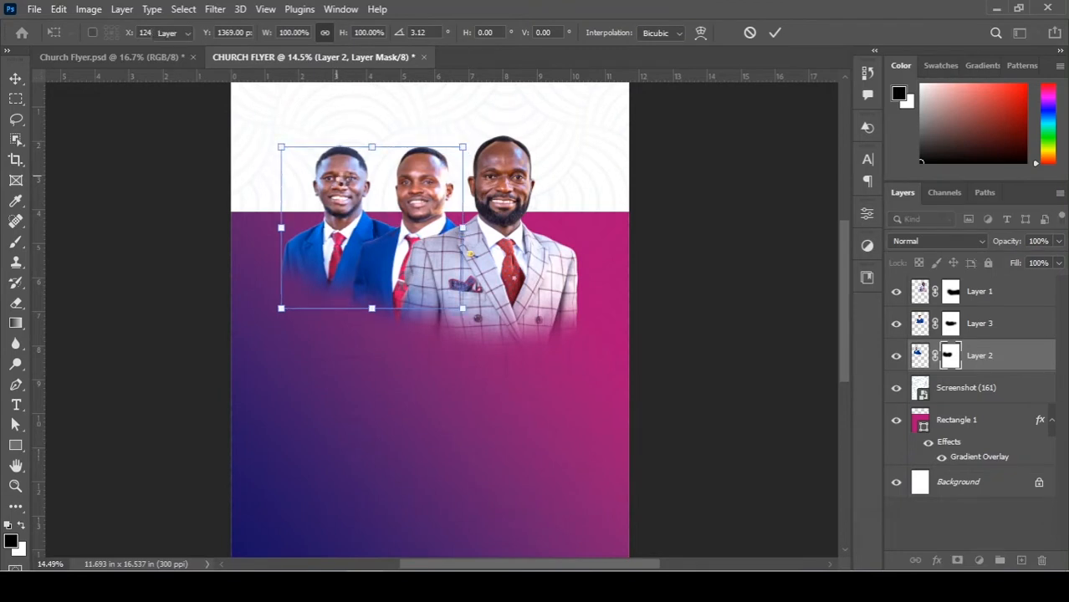
pyautogui.click(721, 267)
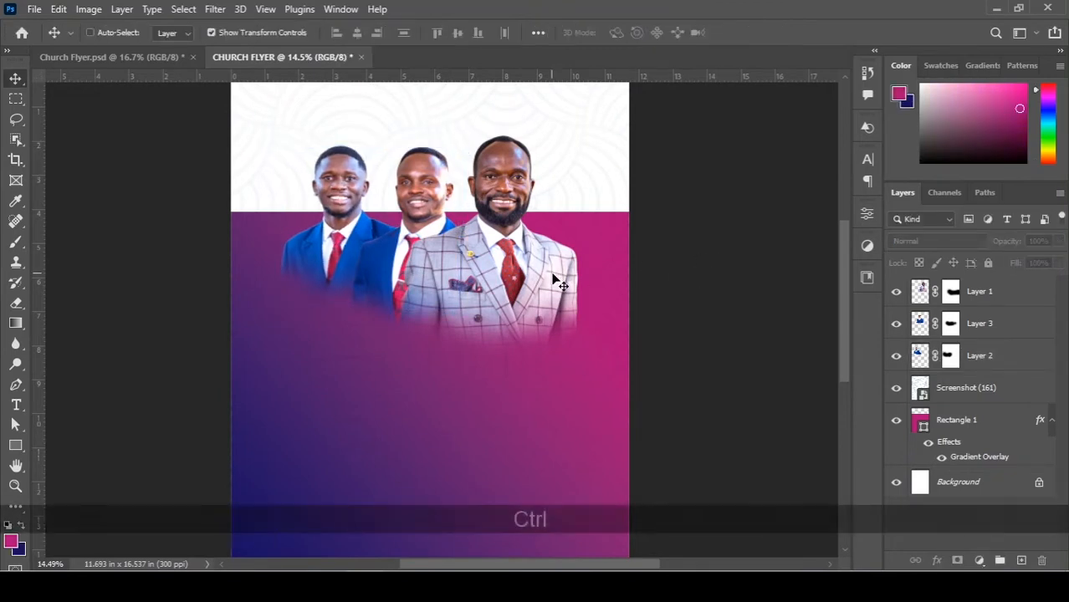
# Change the start stop of Rectangle 1's gradient overlay to red e20c52.
pyautogui.hotkey('ctrl', '0')
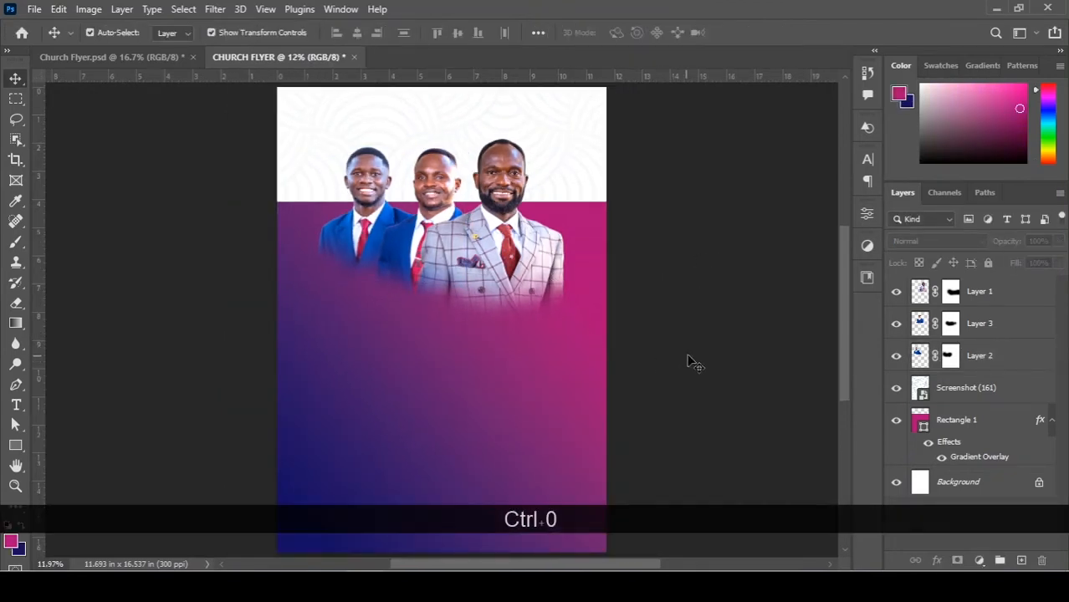
pyautogui.click(976, 459)
pyautogui.doubleClick(976, 459)
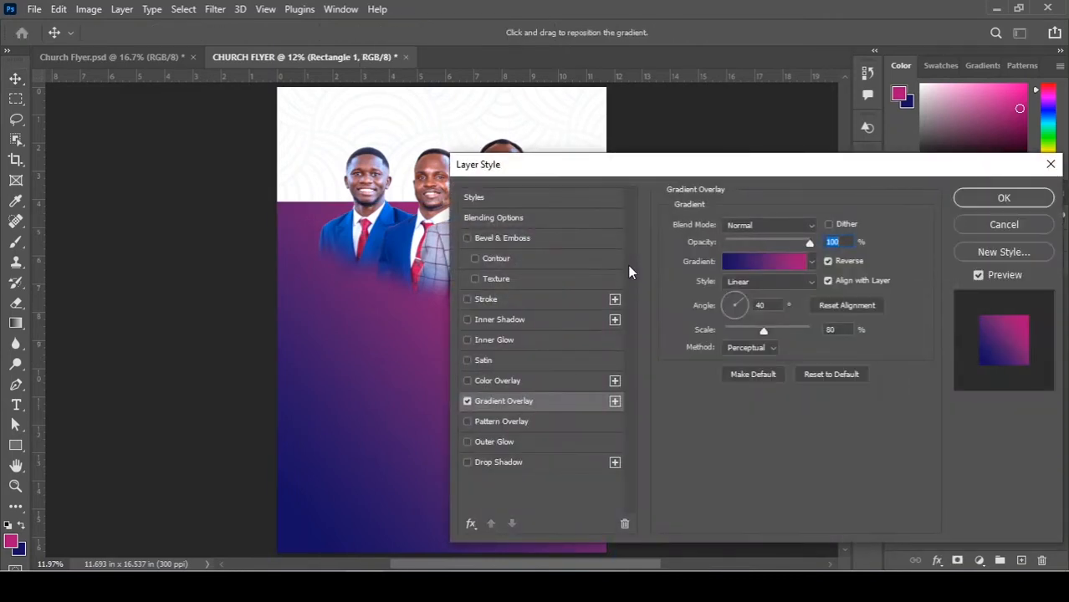
pyautogui.click(775, 264)
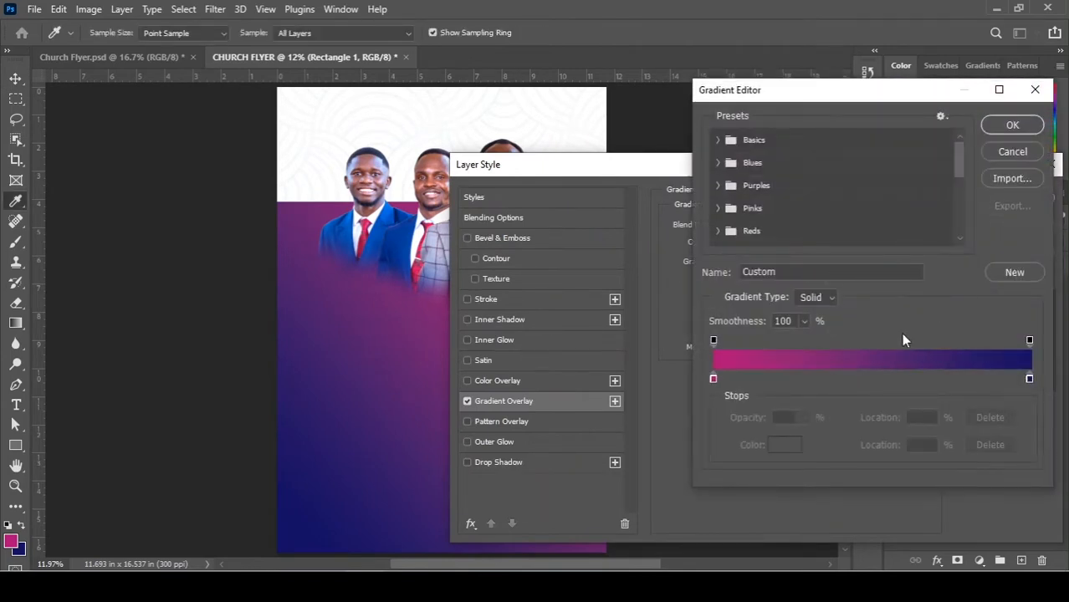
pyautogui.doubleClick(713, 379)
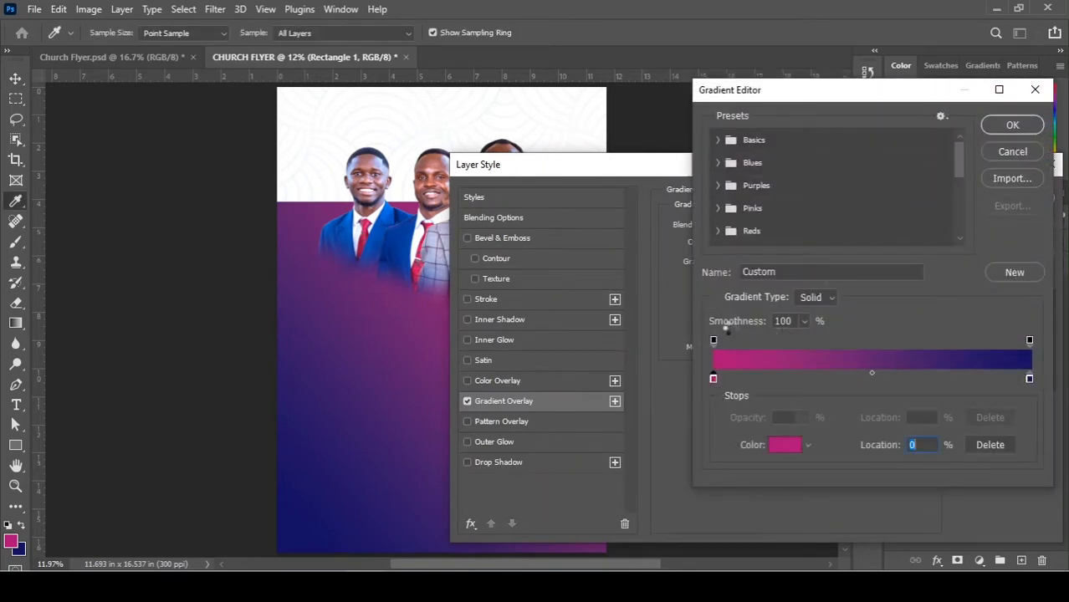
pyautogui.moveTo(877, 303); pyautogui.dragTo(878, 294)
pyautogui.click(843, 293)
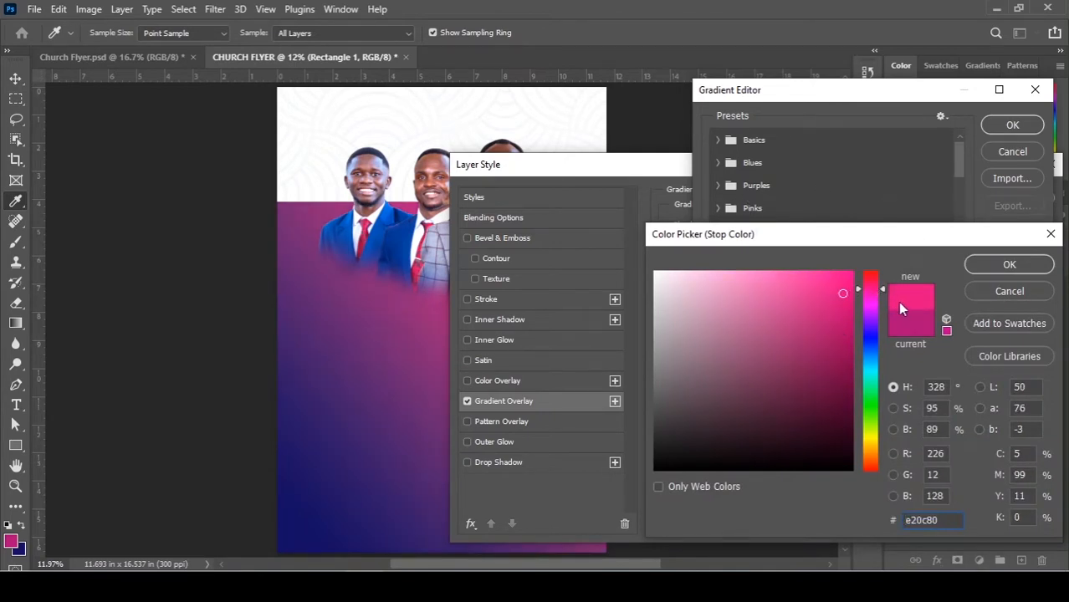
pyautogui.moveTo(876, 292); pyautogui.dragTo(878, 283)
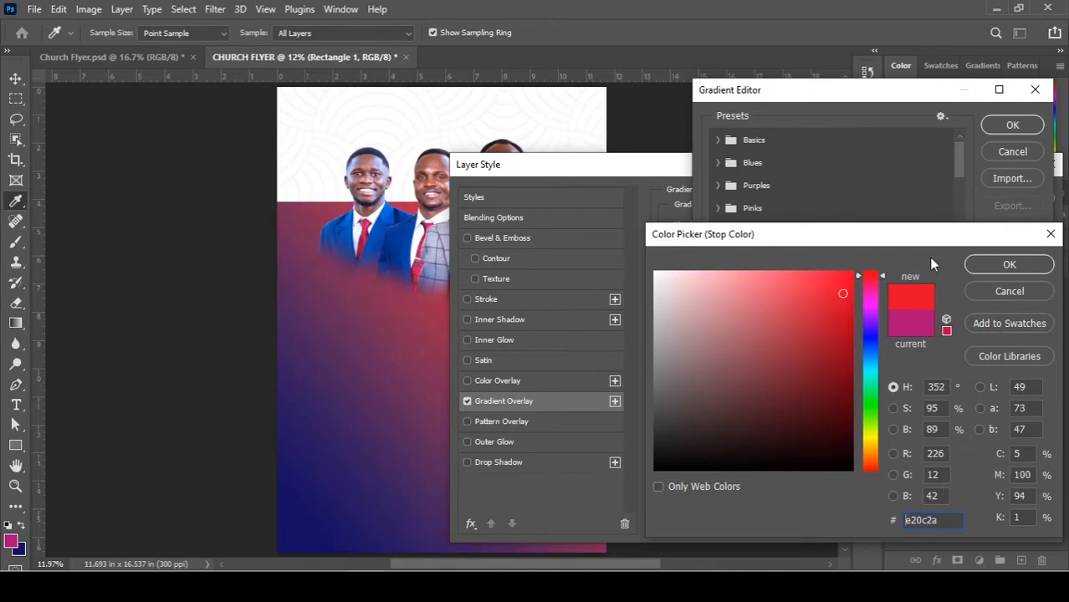
pyautogui.click(873, 283)
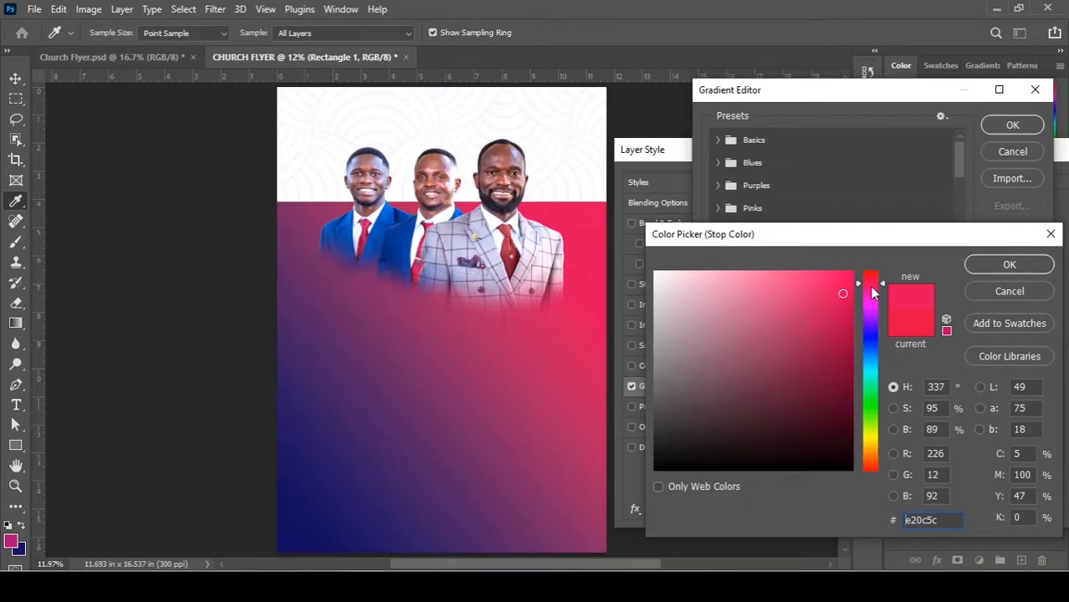
pyautogui.moveTo(869, 285); pyautogui.dragTo(869, 291)
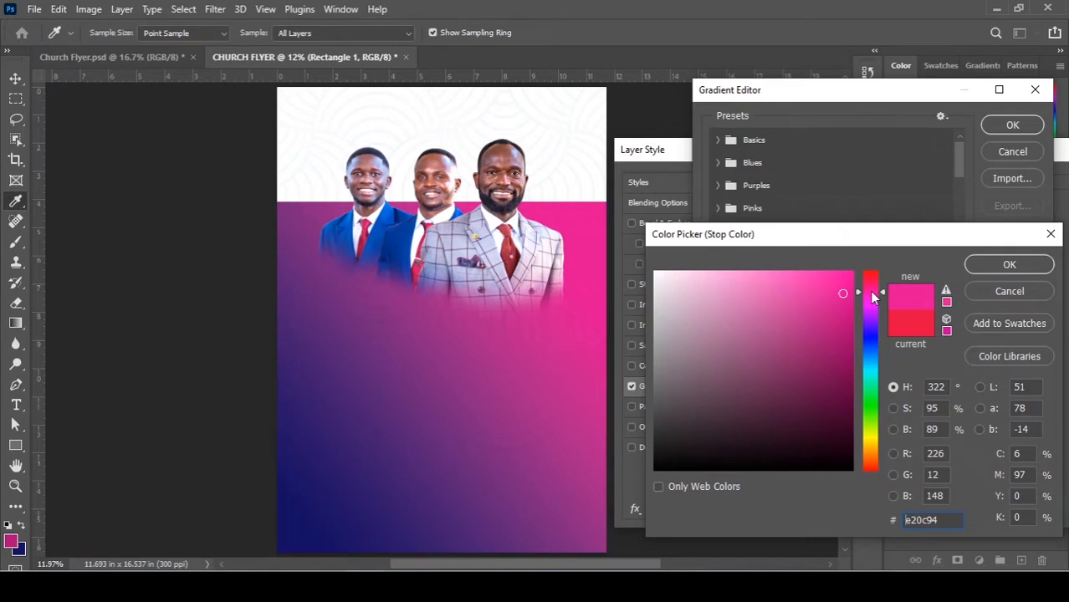
pyautogui.moveTo(871, 295); pyautogui.dragTo(875, 283)
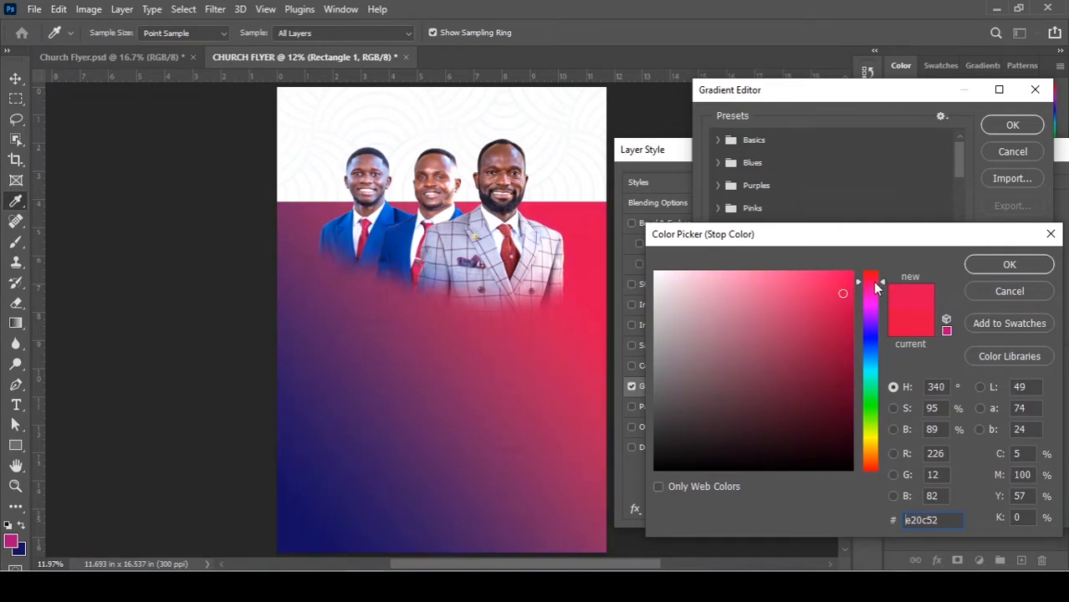
pyautogui.moveTo(874, 283); pyautogui.dragTo(879, 280)
pyautogui.click(1010, 266)
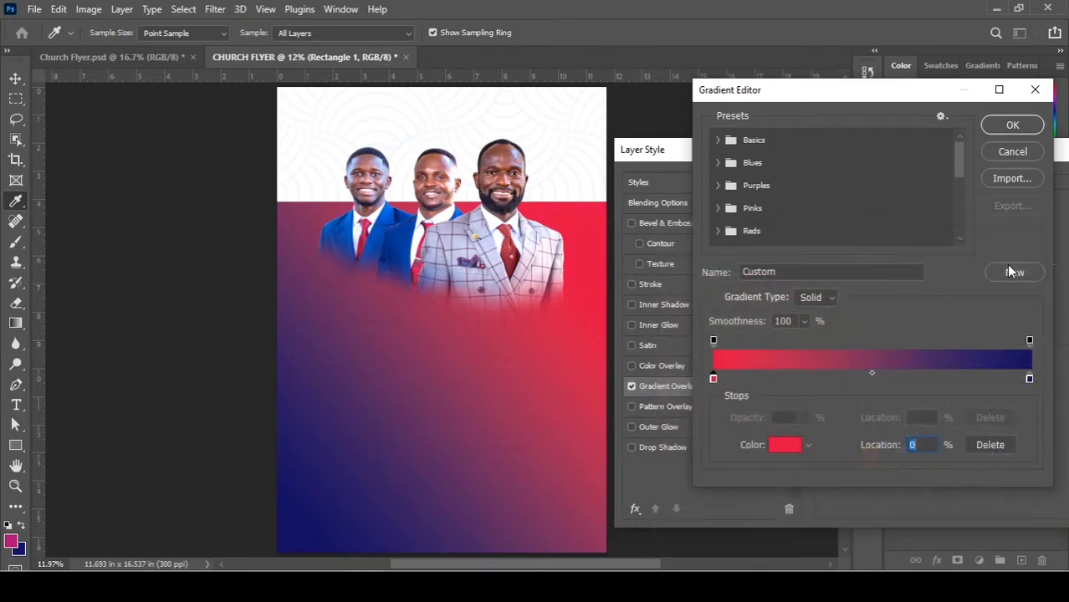
pyautogui.click(1018, 129)
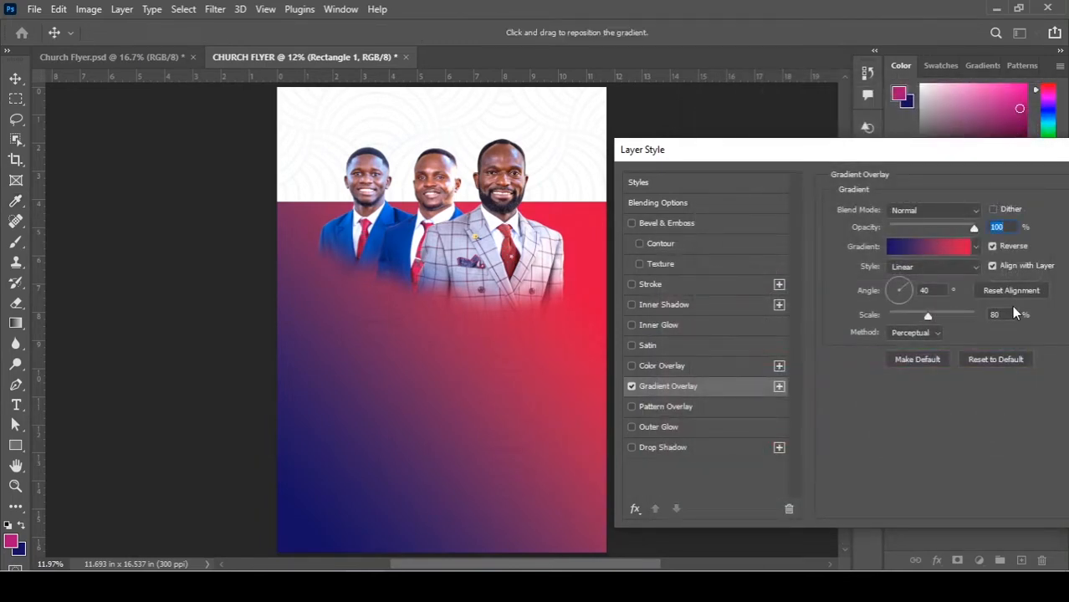
# Set the end stop to deep navy 0b0666 and add a navy stop at 48%.
pyautogui.click(931, 248)
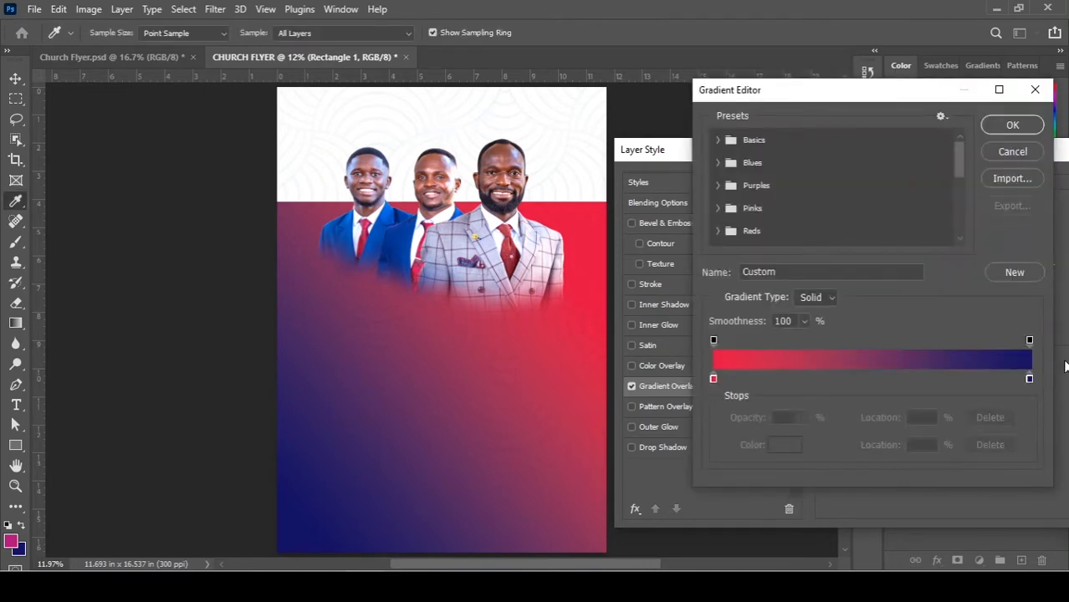
pyautogui.doubleClick(1030, 379)
pyautogui.click(844, 377)
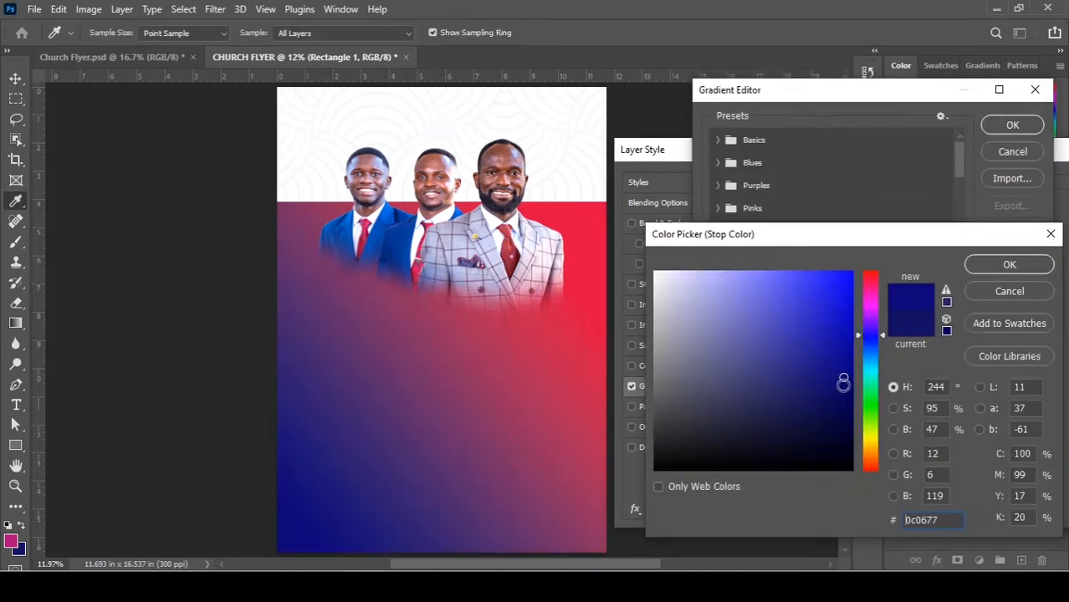
pyautogui.click(842, 390)
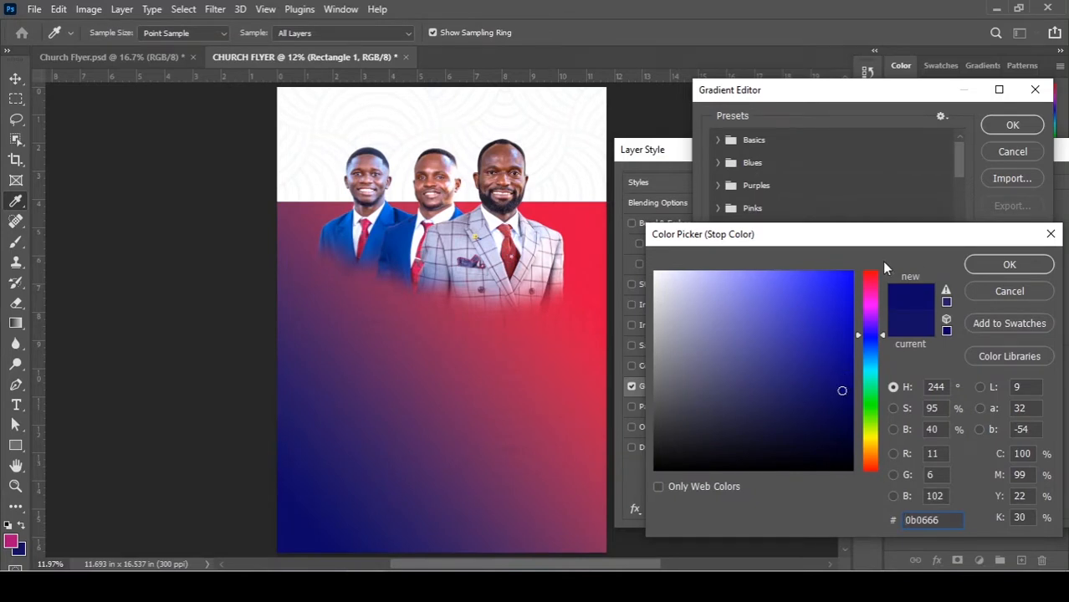
pyautogui.click(1009, 265)
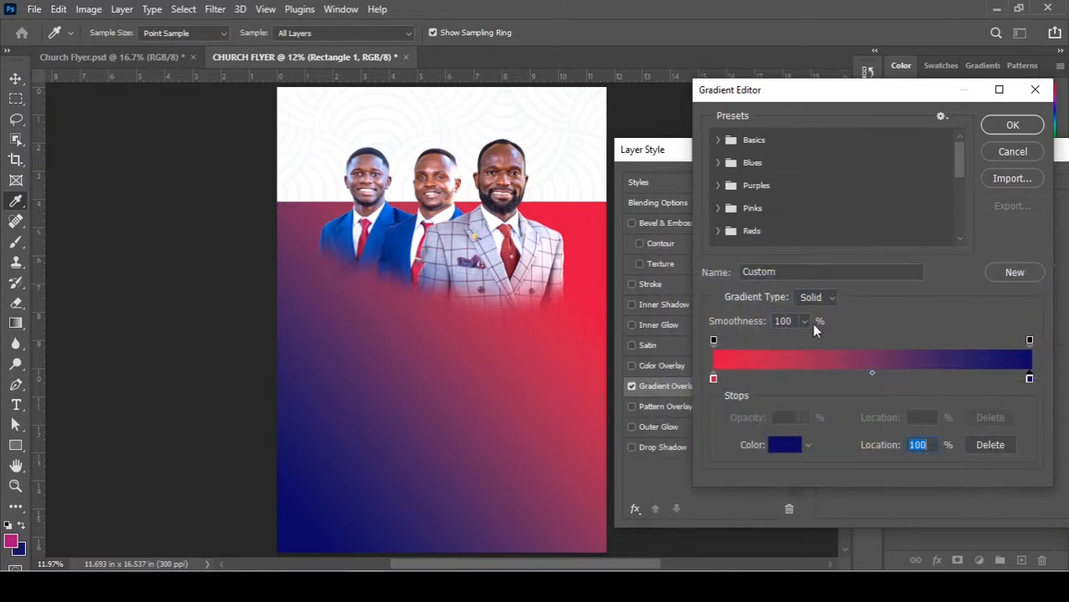
pyautogui.click(866, 379)
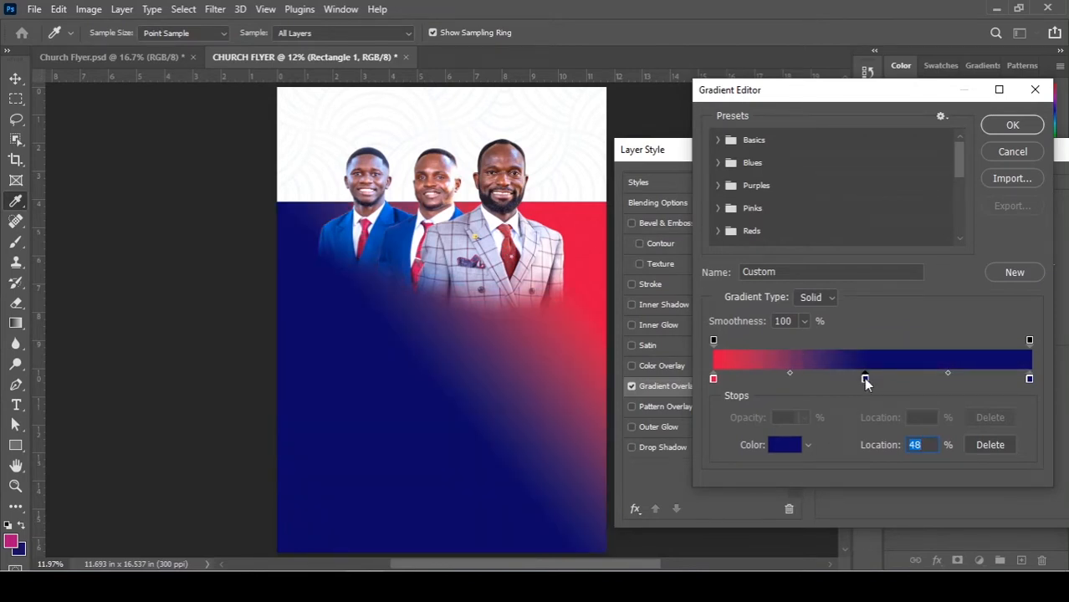
# Recolour the 48% gradient stop from navy to a deep magenta-purple.
pyautogui.doubleClick(865, 379)
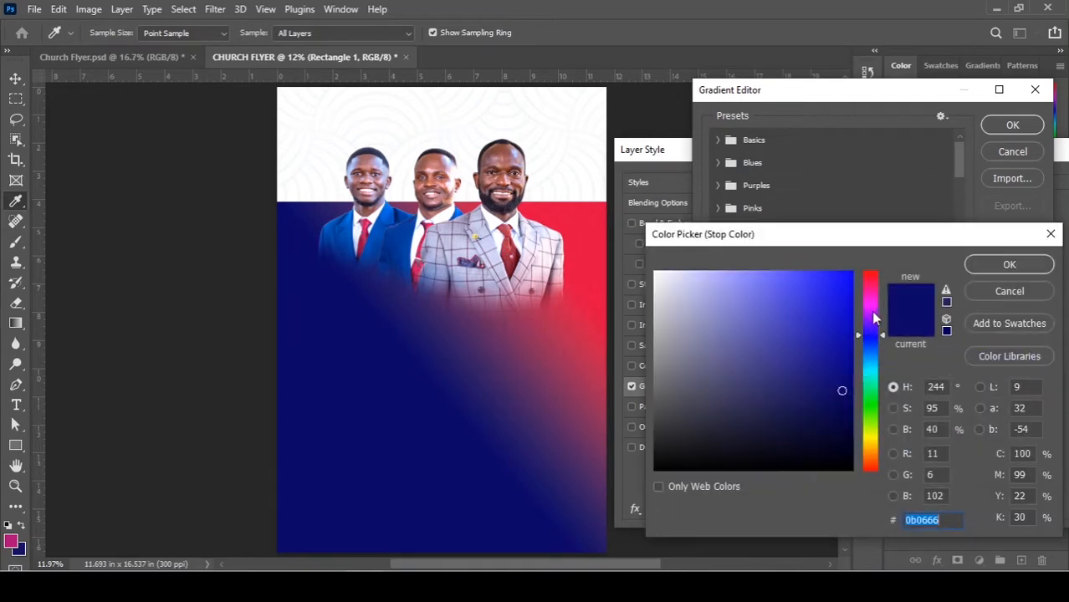
pyautogui.moveTo(870, 309); pyautogui.dragTo(869, 302)
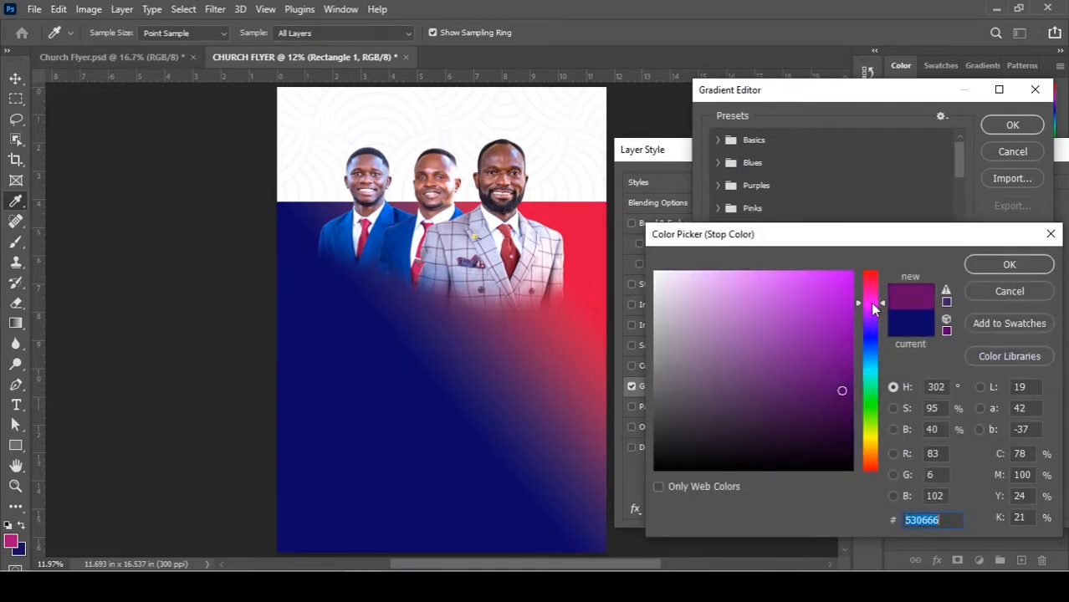
pyautogui.click(847, 306)
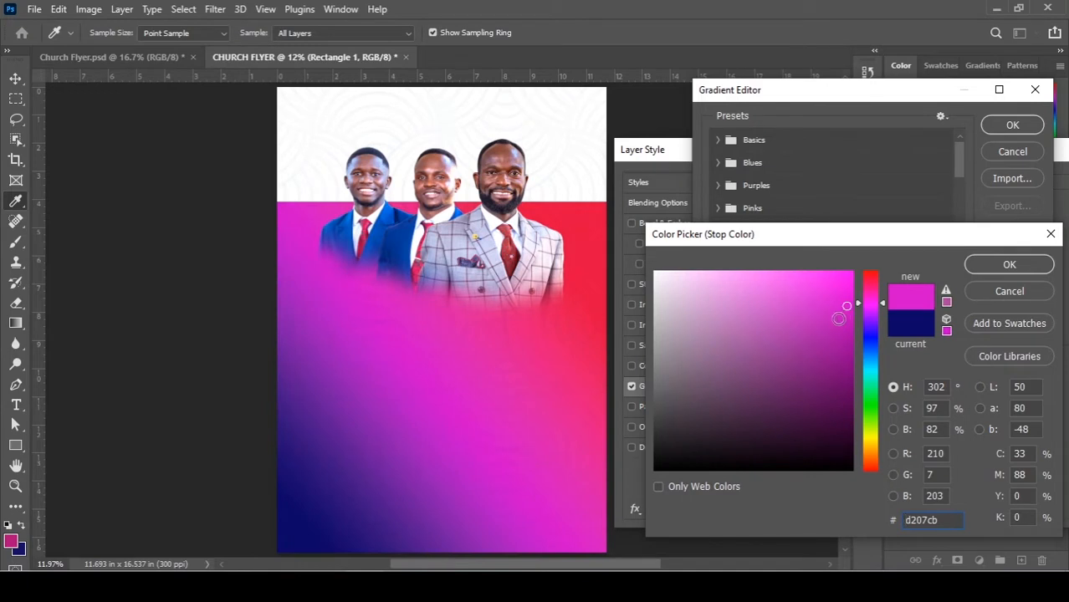
pyautogui.click(837, 337)
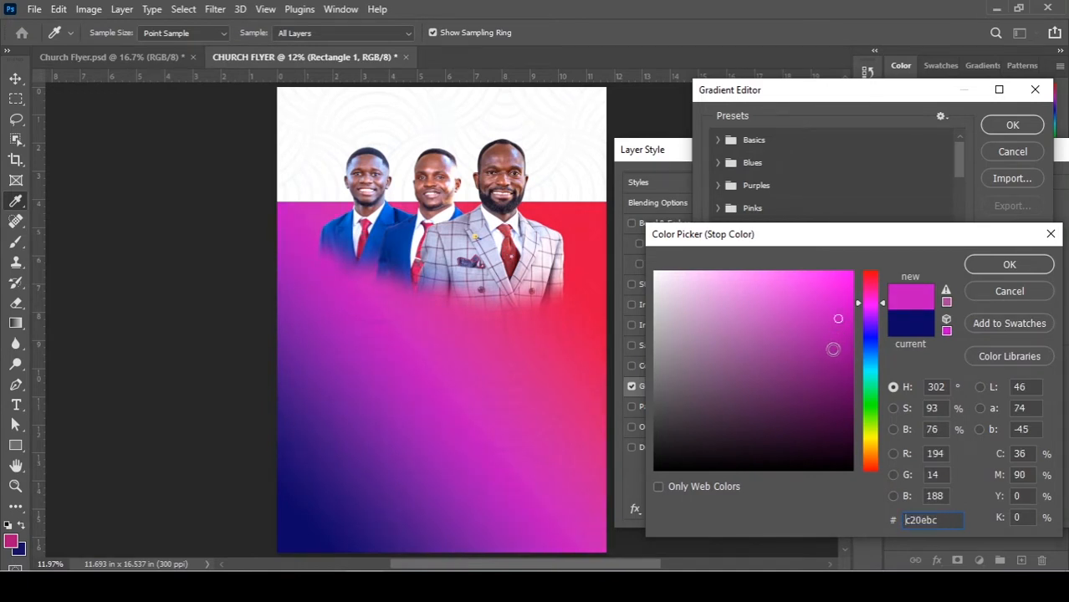
pyautogui.click(833, 349)
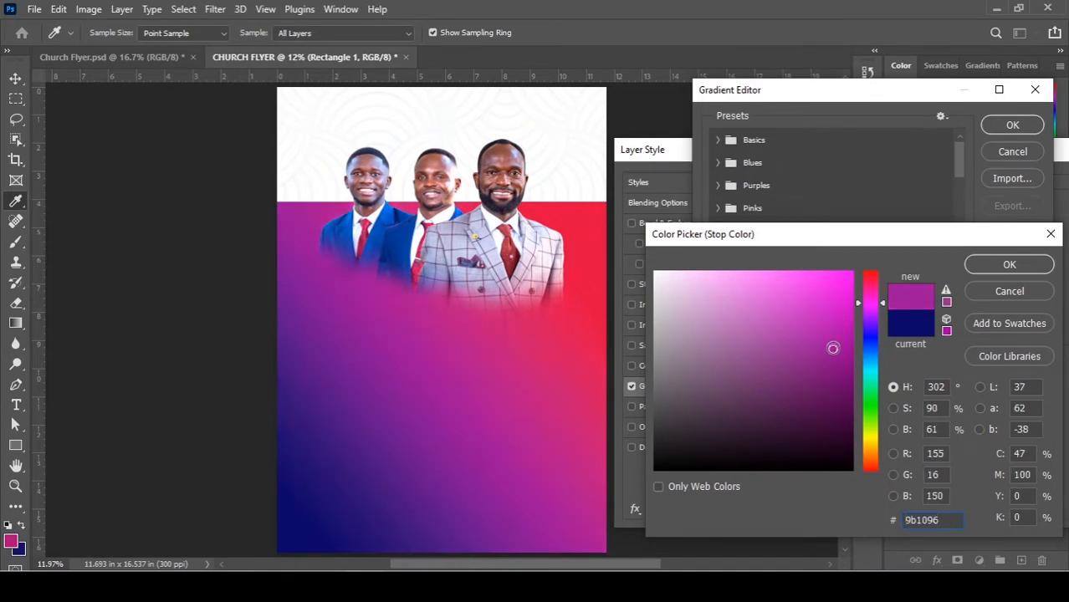
pyautogui.click(834, 362)
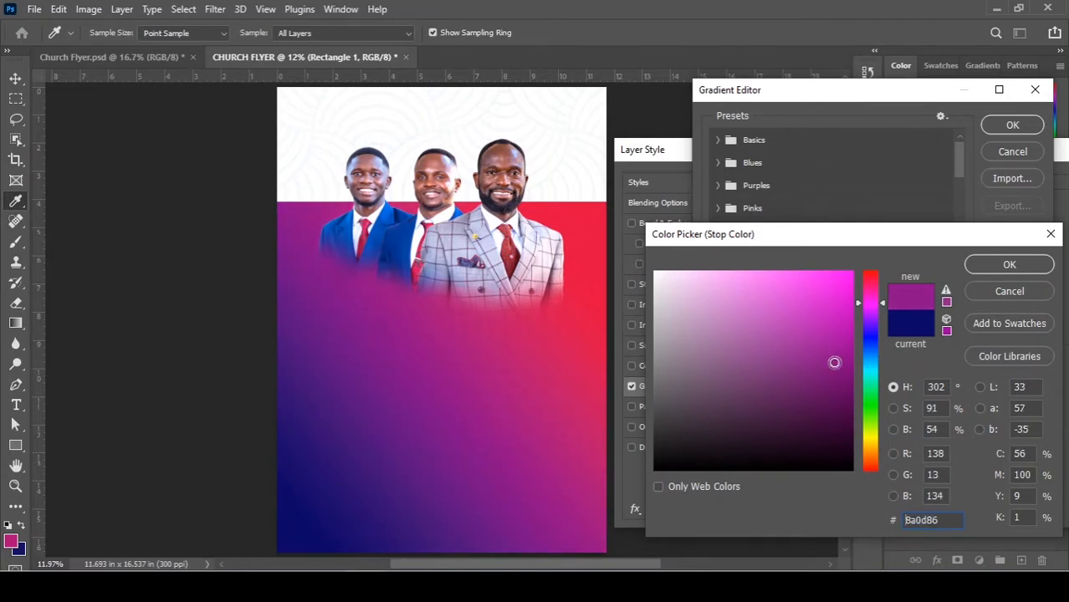
pyautogui.moveTo(840, 367)
pyautogui.mouseDown()
pyautogui.moveTo(838, 386)
pyautogui.moveTo(837, 354)
pyautogui.moveTo(838, 392)
pyautogui.moveTo(850, 341)
pyautogui.moveTo(849, 363)
pyautogui.mouseUp()
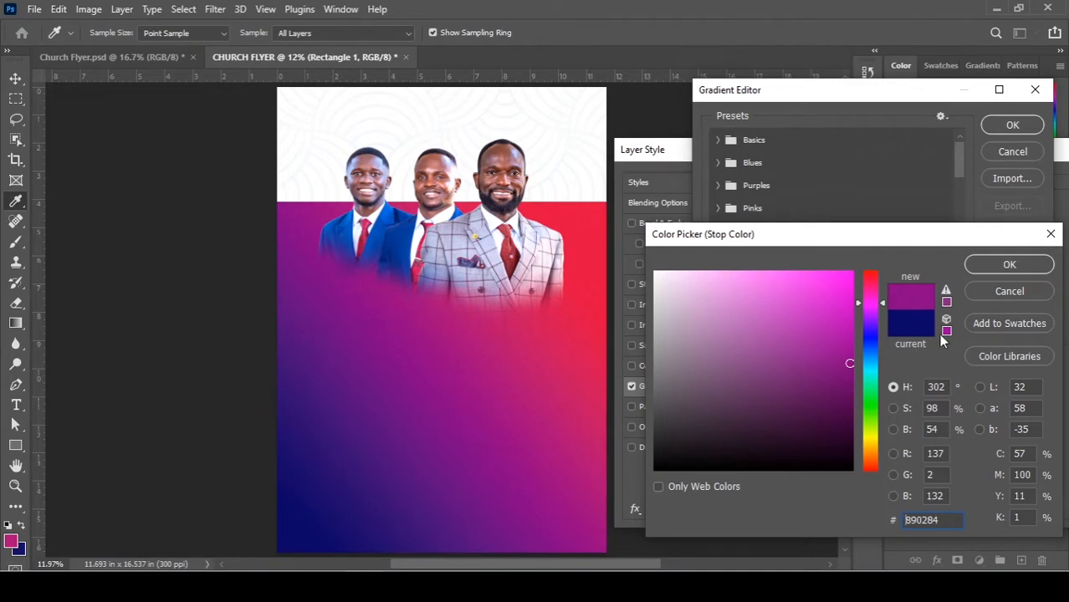
pyautogui.click(1009, 265)
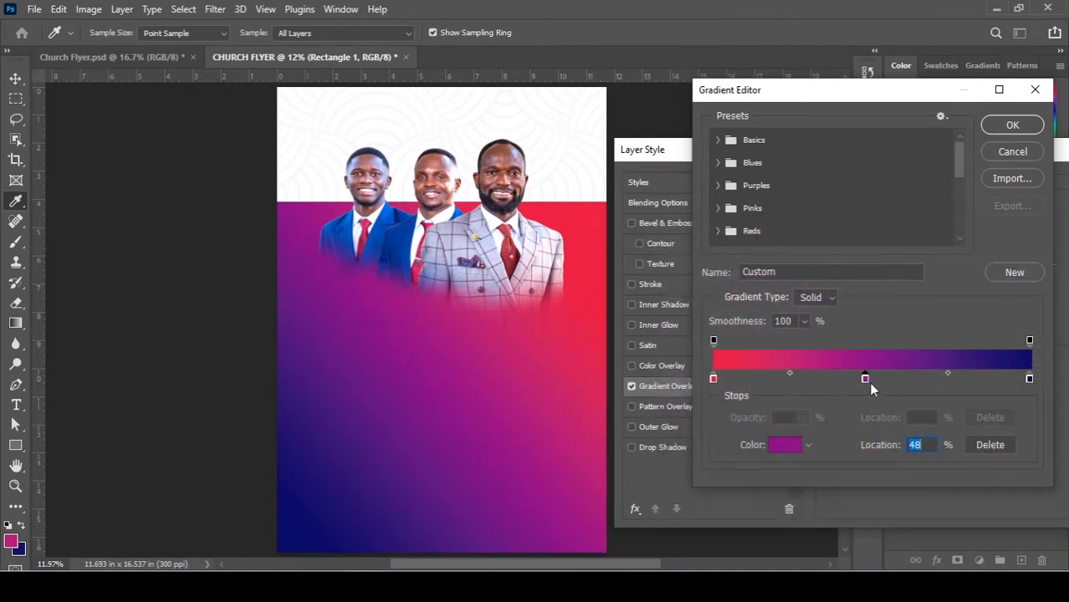
pyautogui.click(1029, 381)
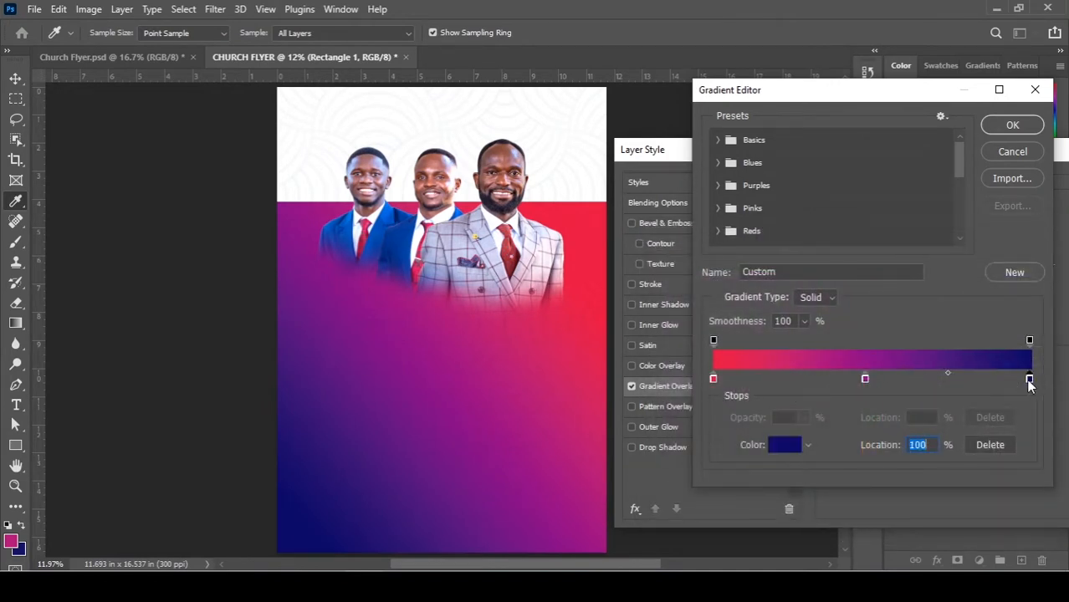
# Pull the red start stop inward and move the navy end stop to 85%.
pyautogui.doubleClick(1029, 378)
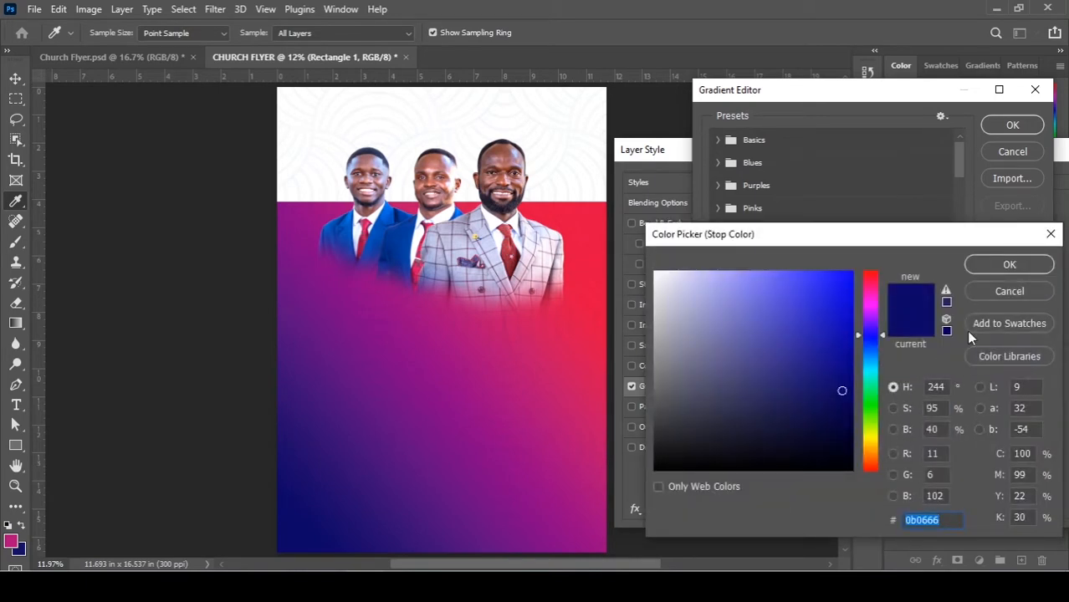
pyautogui.click(1009, 263)
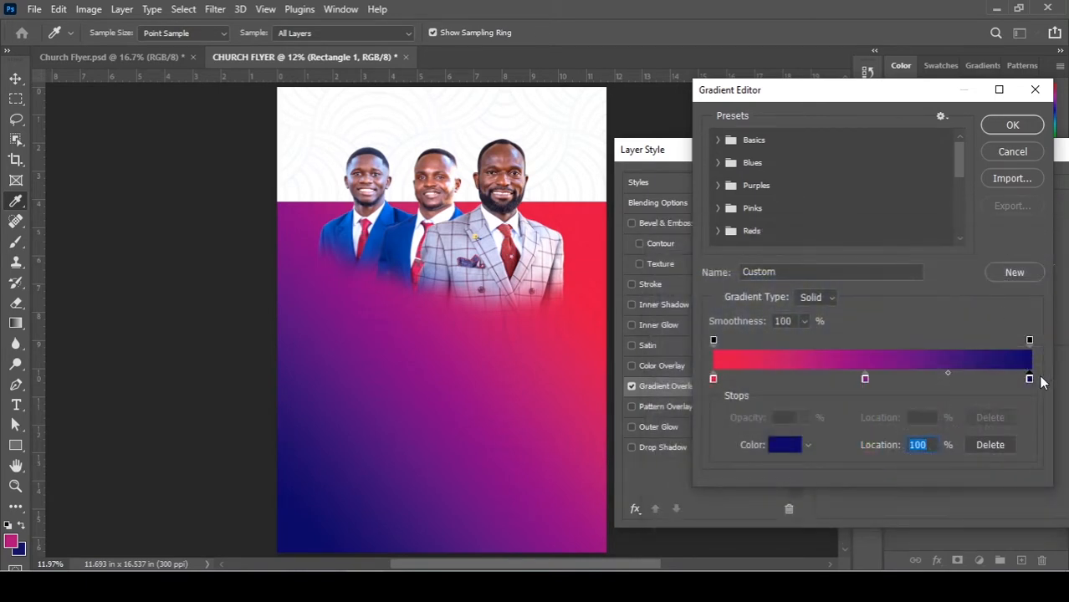
pyautogui.moveTo(1029, 380); pyautogui.dragTo(1005, 380)
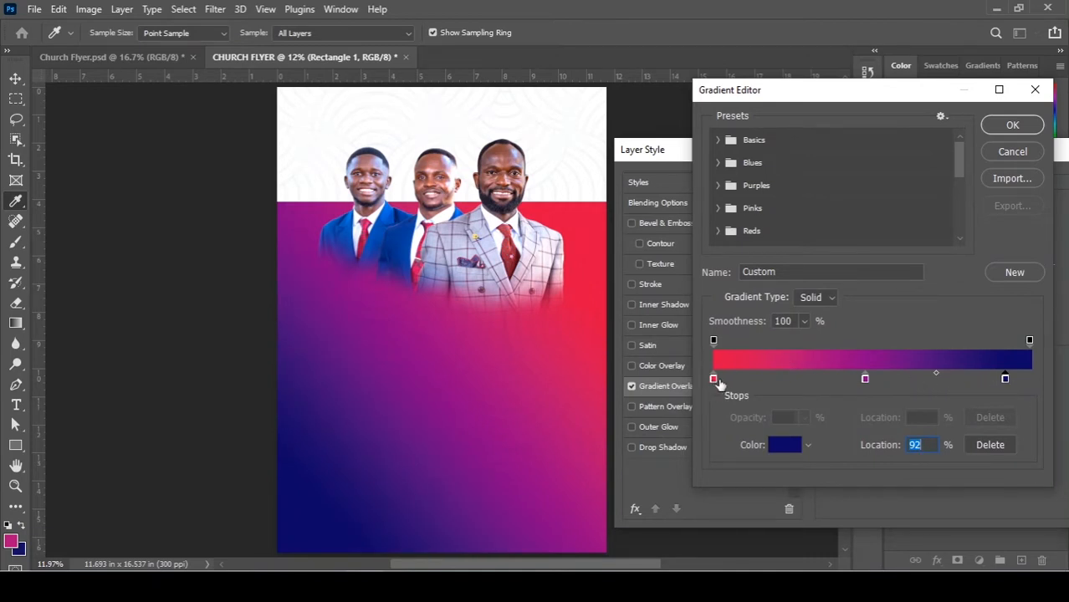
pyautogui.moveTo(719, 380); pyautogui.dragTo(749, 378)
pyautogui.hotkey('ctrl', 'z')
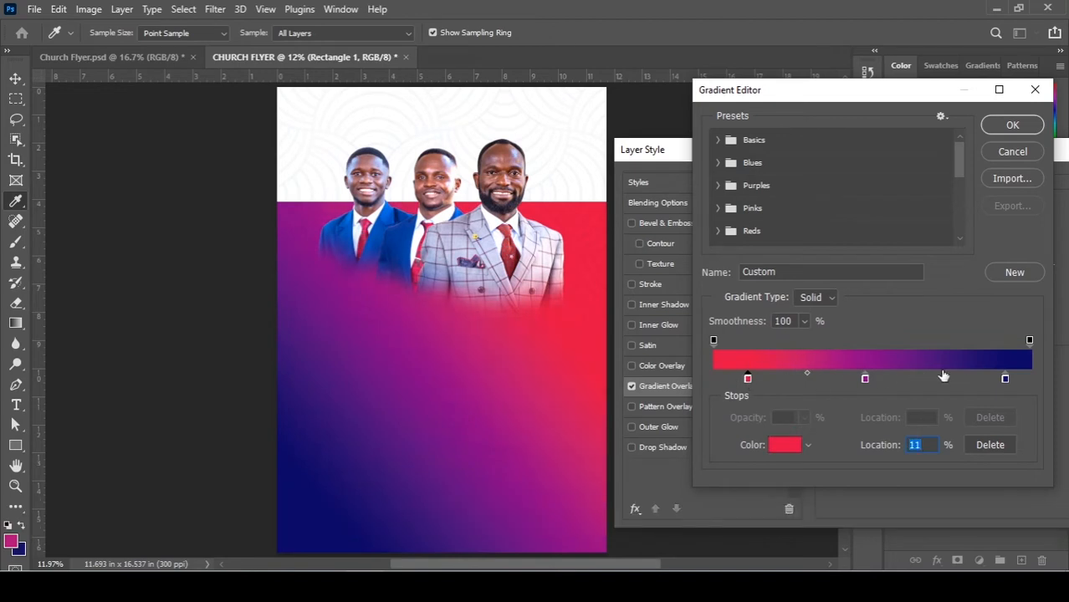
pyautogui.moveTo(1004, 380); pyautogui.dragTo(981, 378)
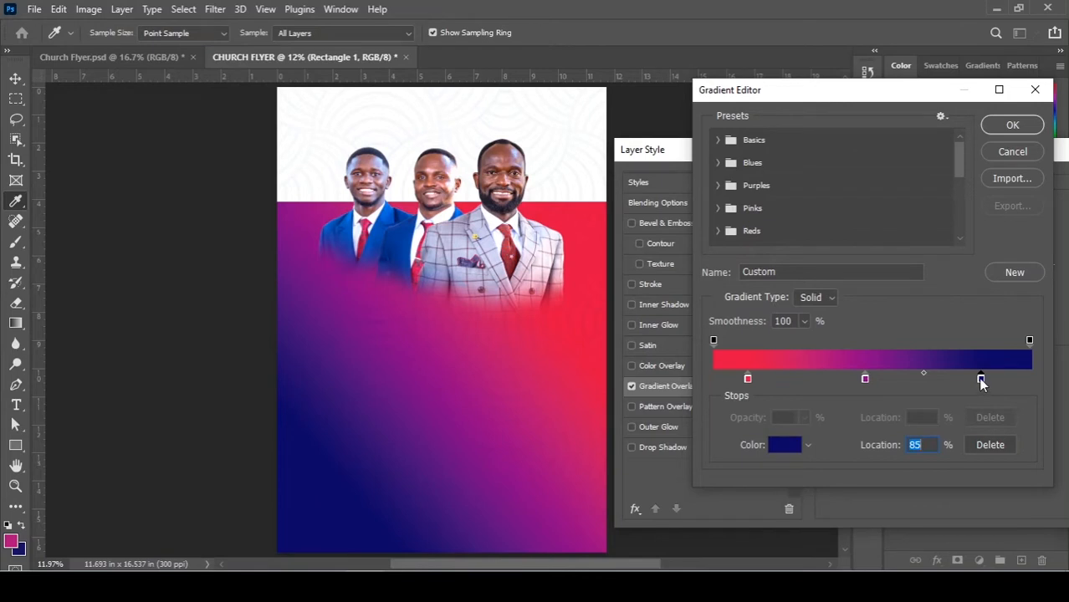
pyautogui.moveTo(978, 377); pyautogui.dragTo(983, 377)
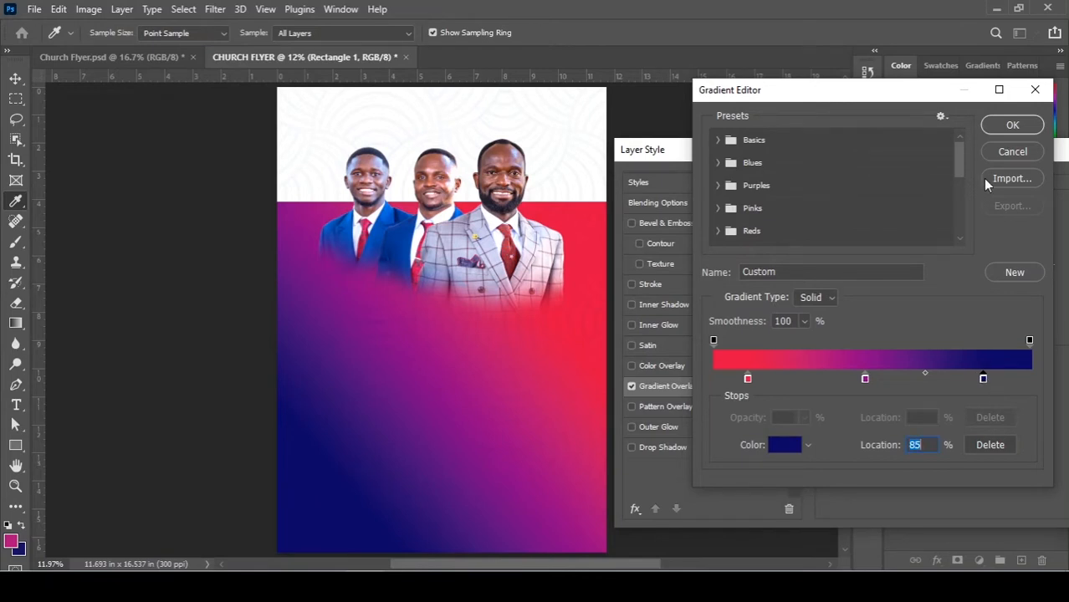
pyautogui.click(1013, 128)
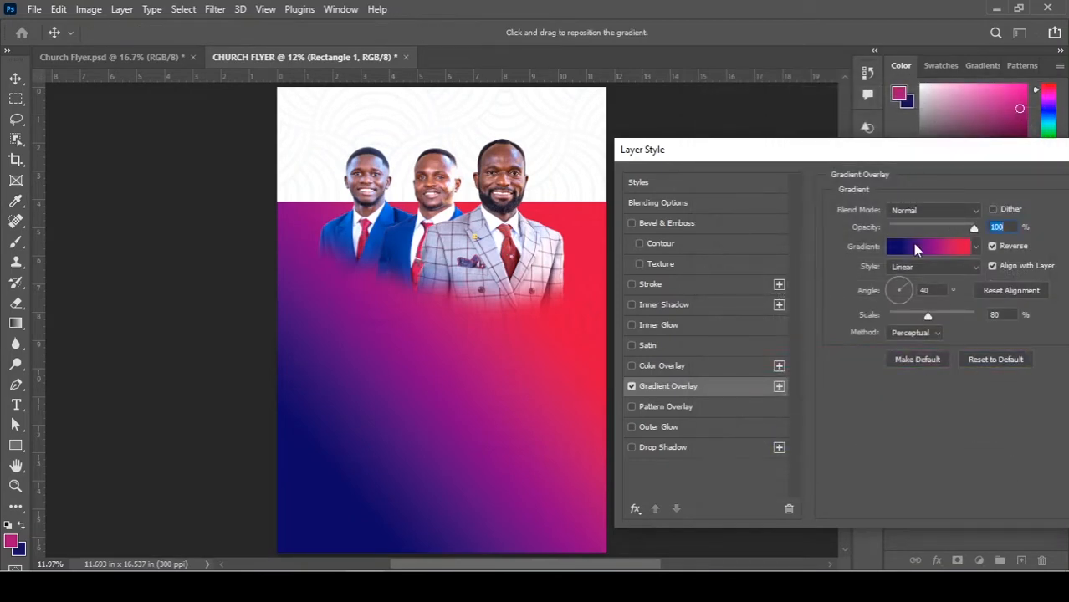
# Save the edited gradient as a new preset and apply the gradient overlay.
pyautogui.click(912, 243)
pyautogui.click(1029, 278)
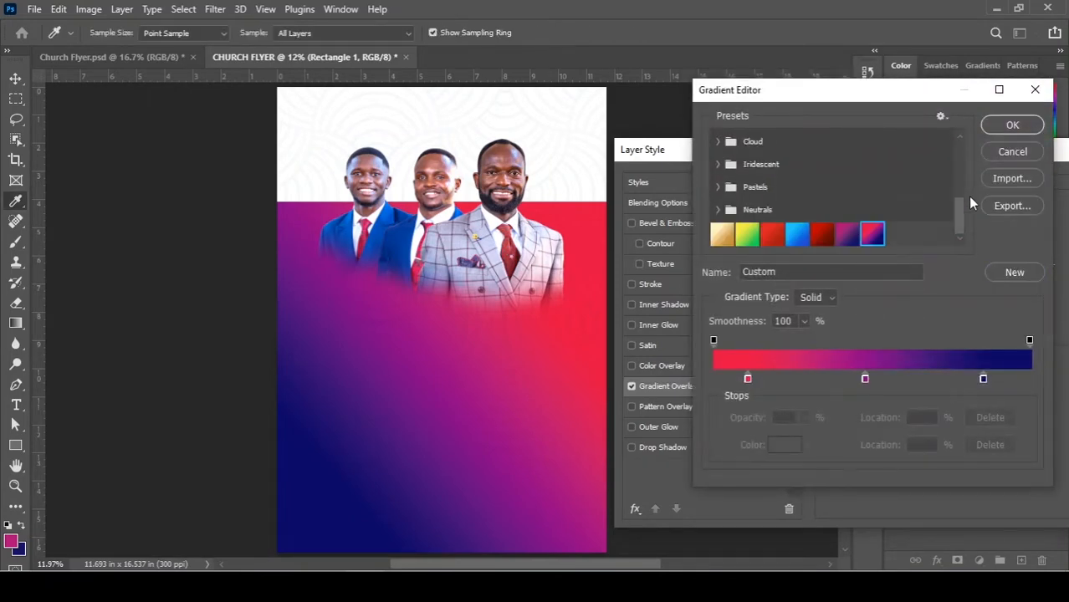
pyautogui.click(1011, 126)
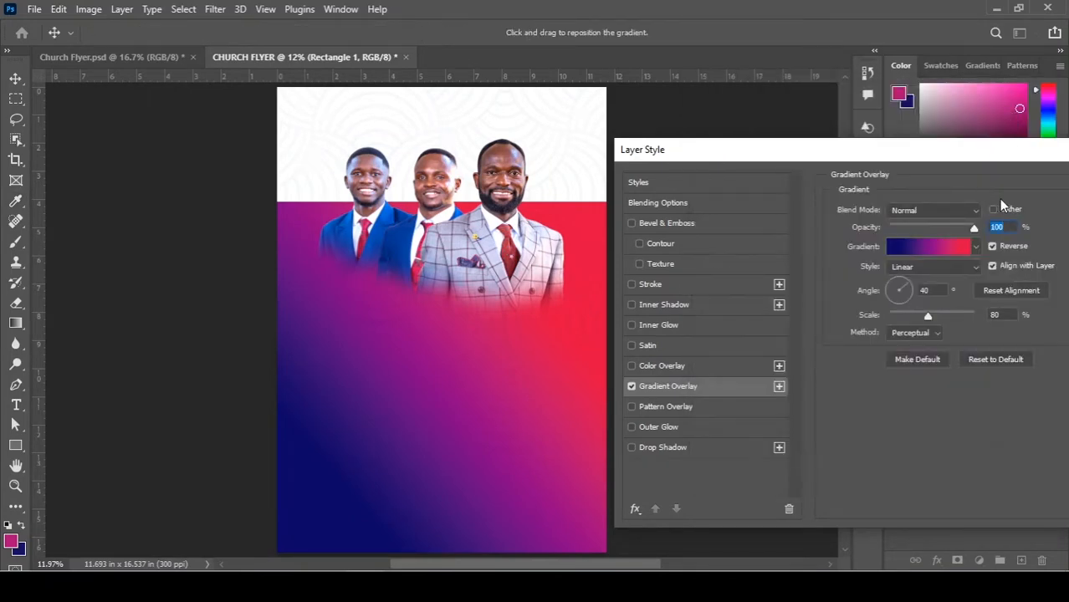
pyautogui.moveTo(978, 151); pyautogui.dragTo(901, 156)
# Confirm the gradient overlay, then drag the PCC logo file from Explorer onto the flyer.
pyautogui.click(1049, 186)
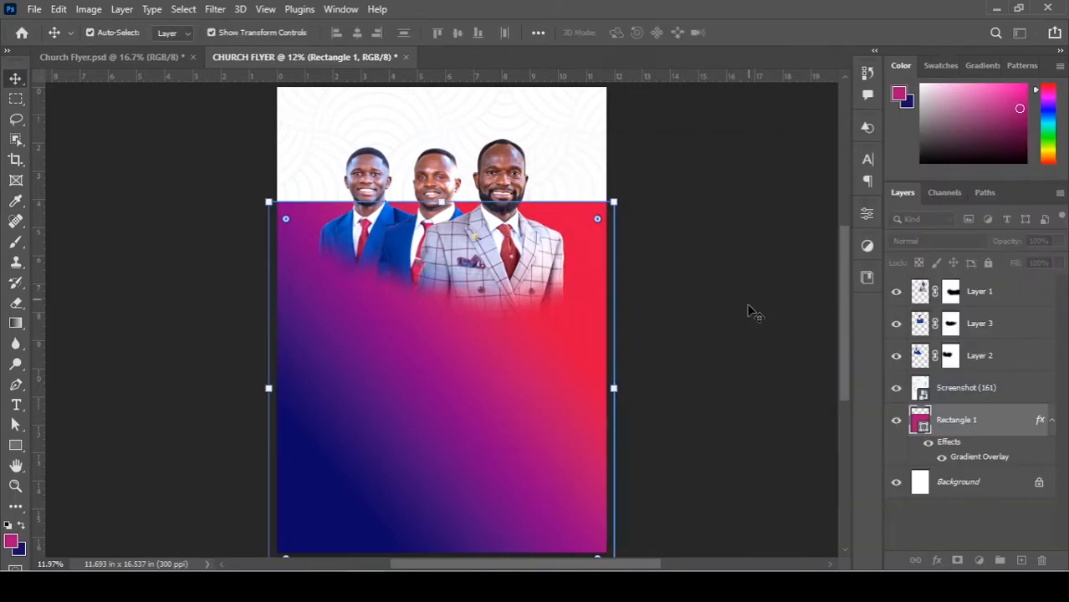
pyautogui.click(751, 311)
pyautogui.scroll(2, 423, 385)
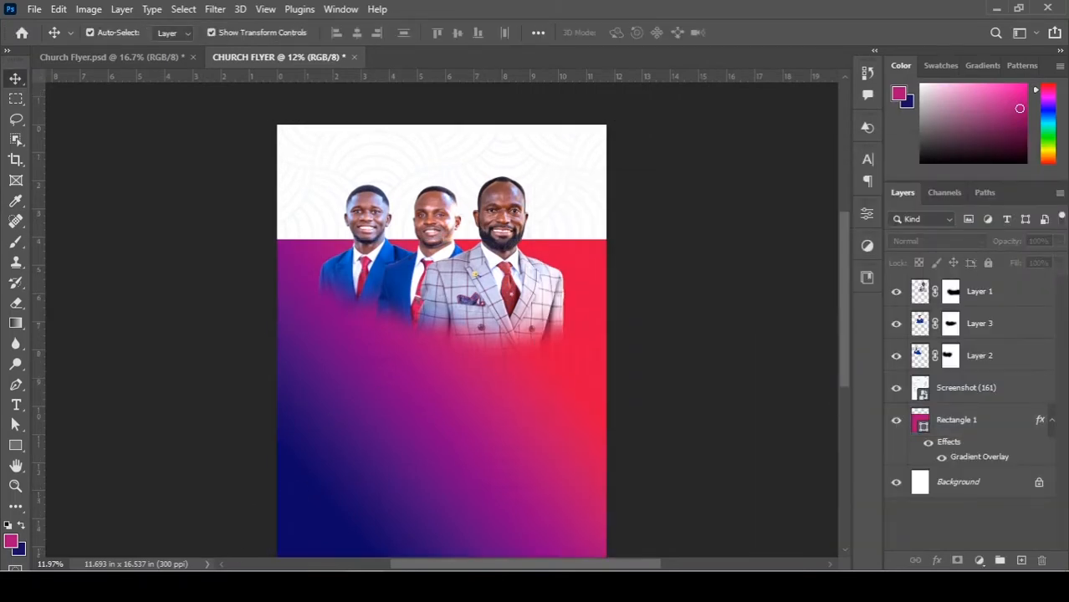
pyautogui.moveTo(251, 586)
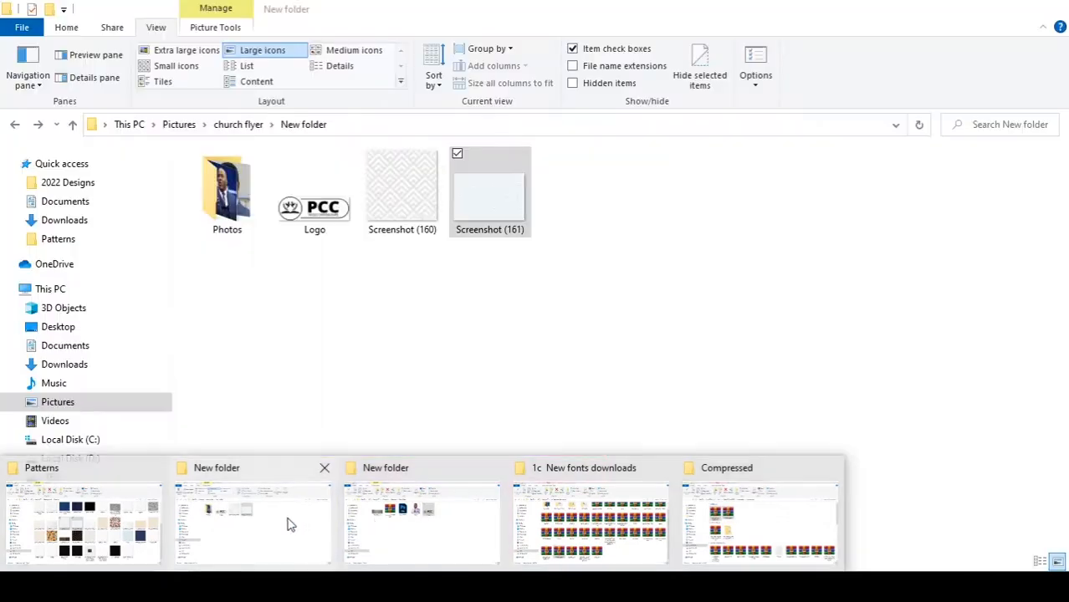
pyautogui.click(288, 522)
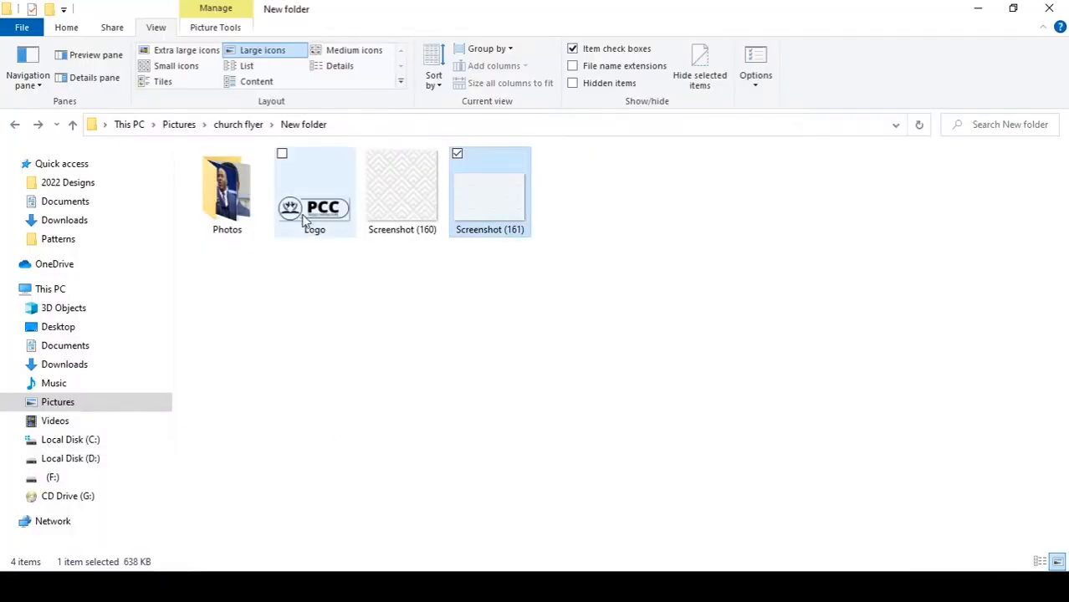
pyautogui.moveTo(305, 219); pyautogui.dragTo(370, 165)
pyautogui.scroll(1, 466, 267)
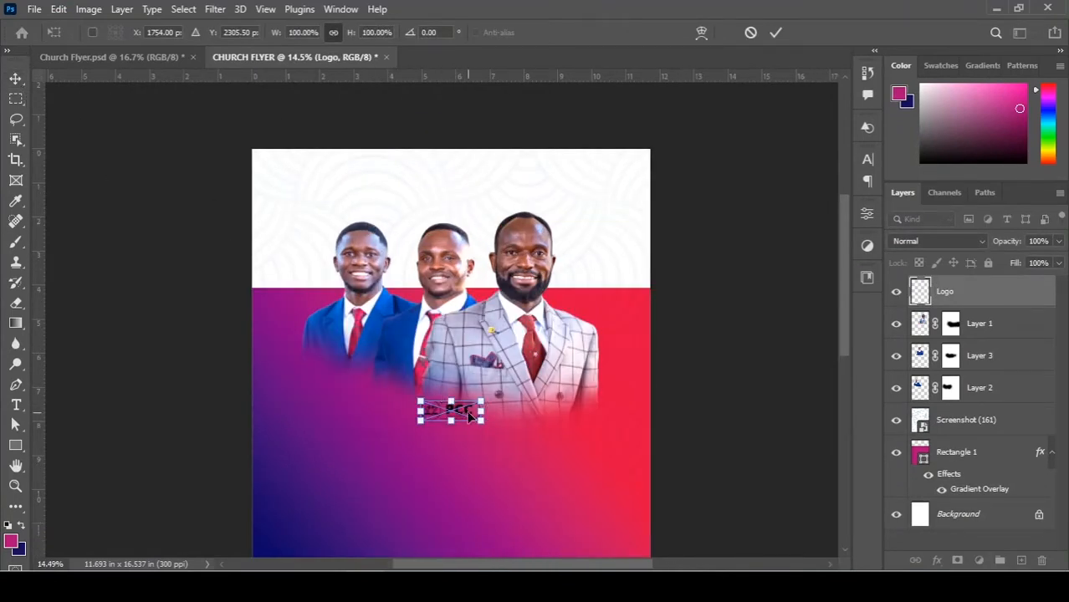
# Scale the PCC logo to about 134% and place it in the header's top-left corner.
pyautogui.moveTo(465, 410); pyautogui.dragTo(398, 308)
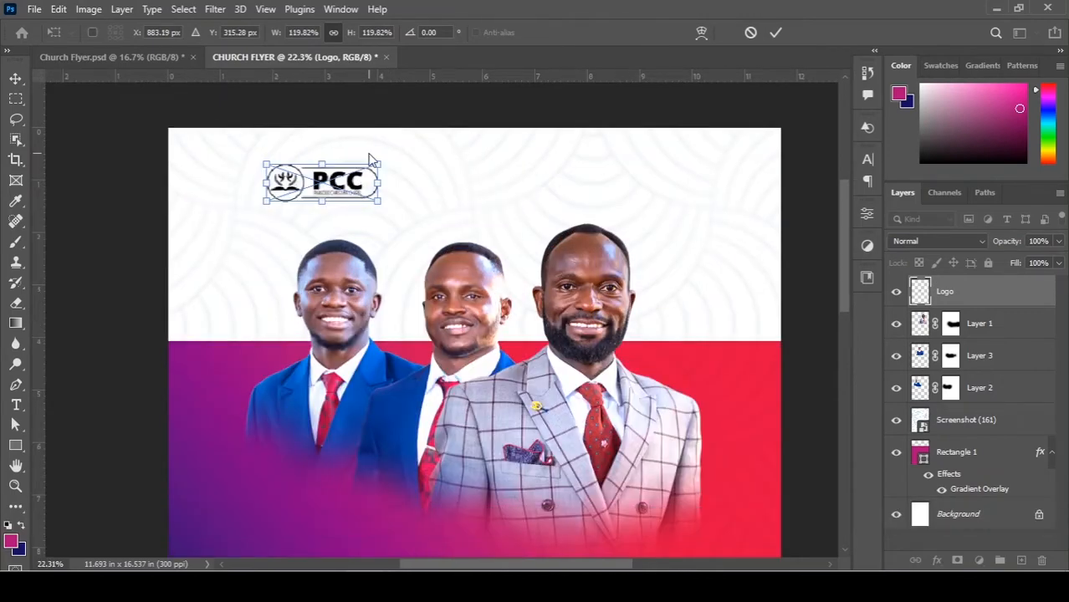
pyautogui.scroll(1, 372, 155)
pyautogui.scroll(1, 393, 149)
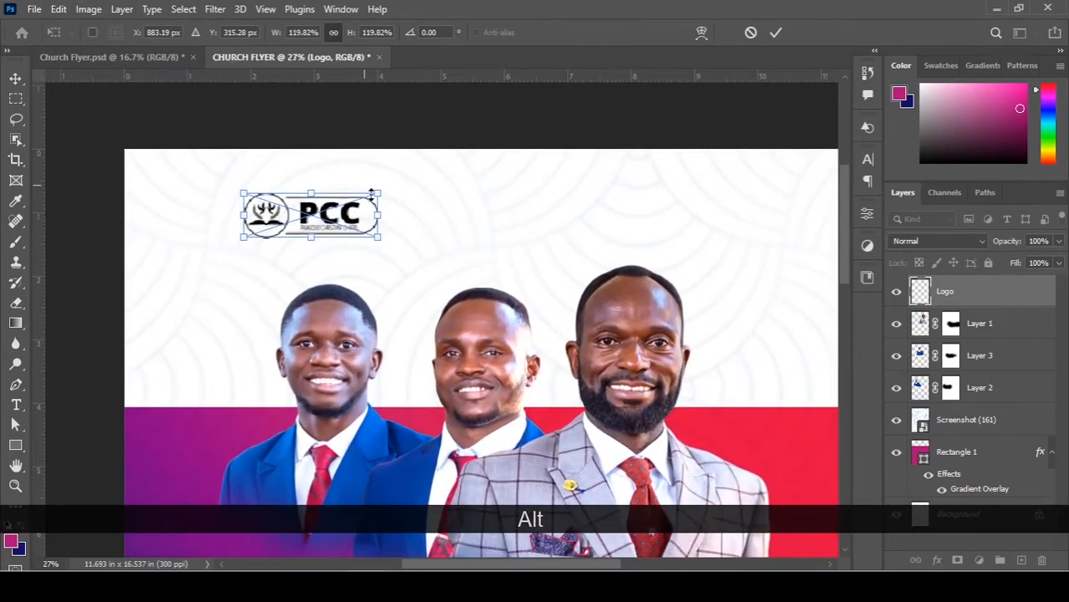
pyautogui.moveTo(381, 194); pyautogui.dragTo(395, 187)
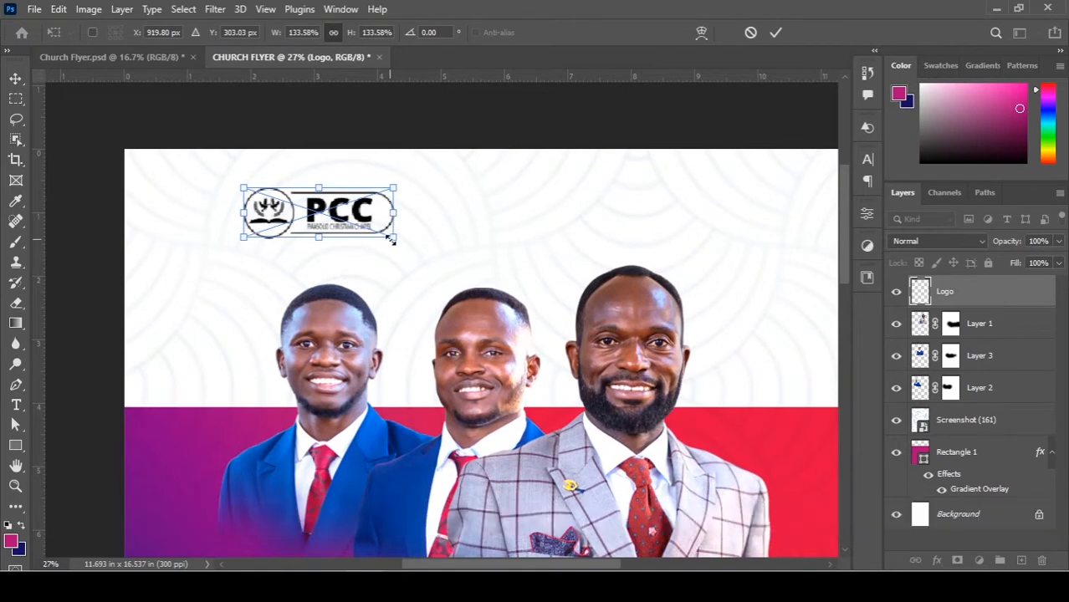
pyautogui.doubleClick(376, 226)
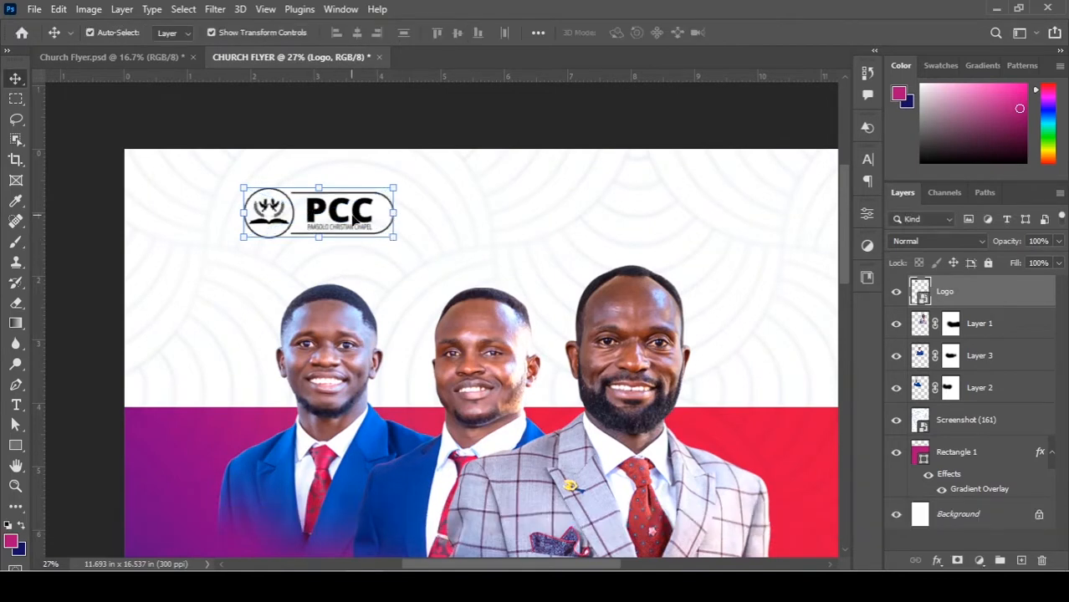
pyautogui.press('ctrl')
pyautogui.moveTo(333, 213); pyautogui.dragTo(335, 208)
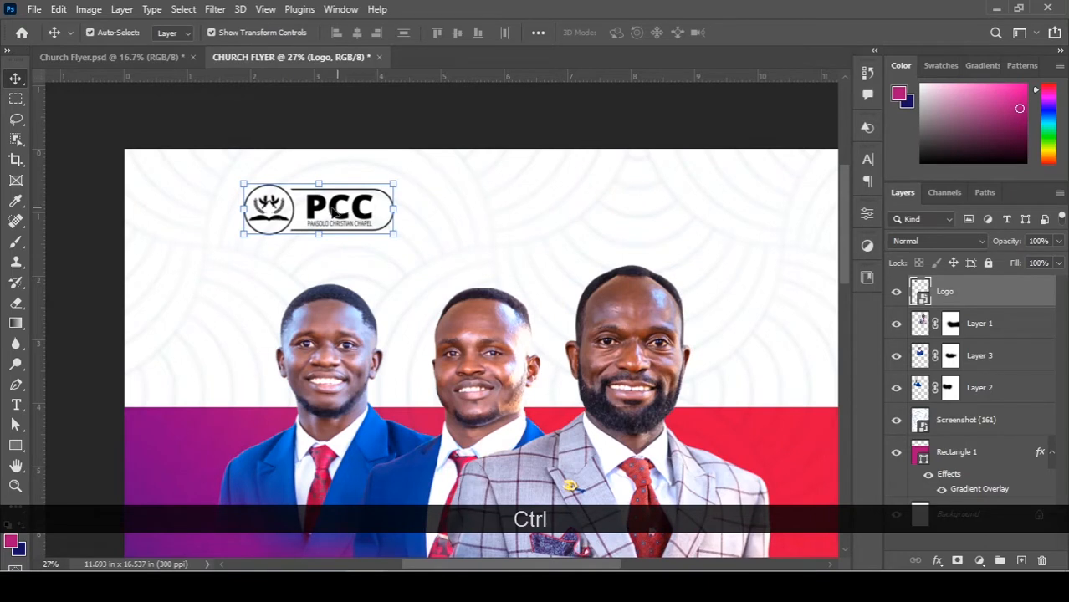
pyautogui.moveTo(335, 210); pyautogui.dragTo(332, 206)
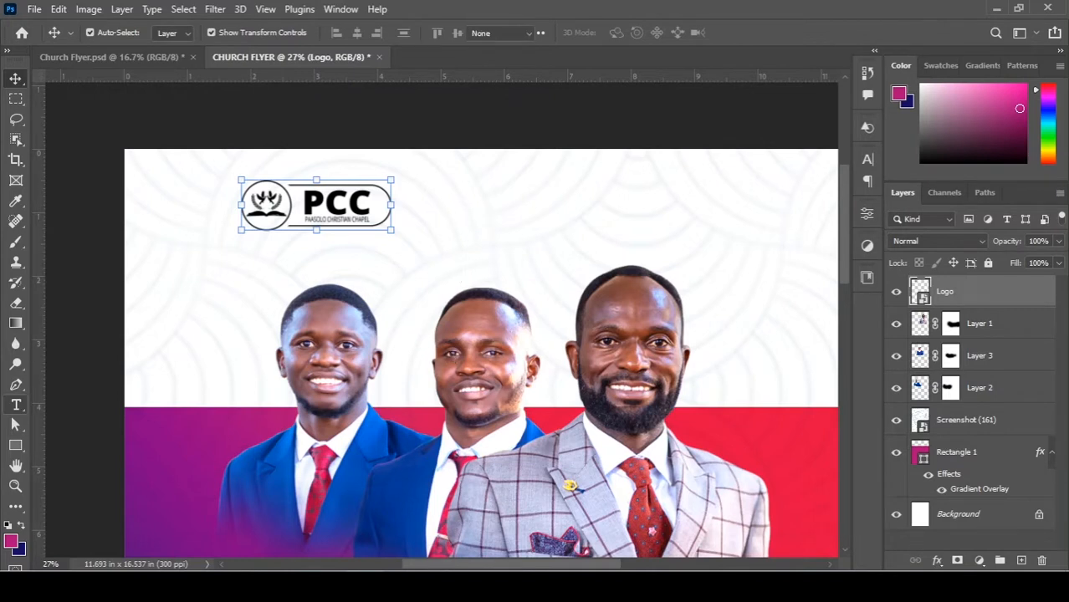
pyautogui.click(16, 405)
# Type 'Presents' in Orquidea-Sans Bold beside the logo in the header.
pyautogui.click(300, 560)
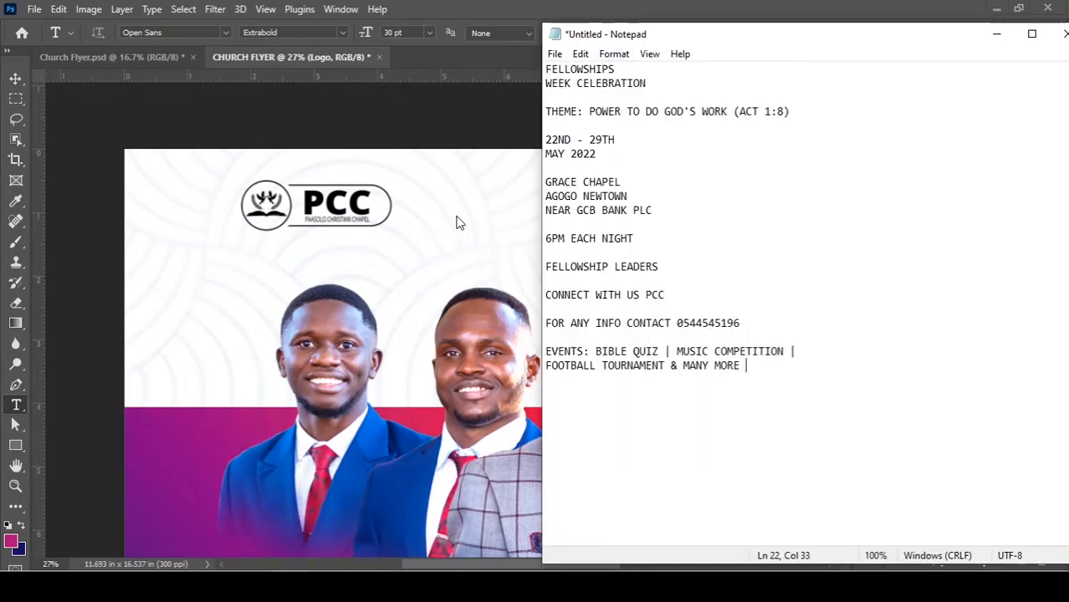
pyautogui.hotkey('alt', 'Tab')
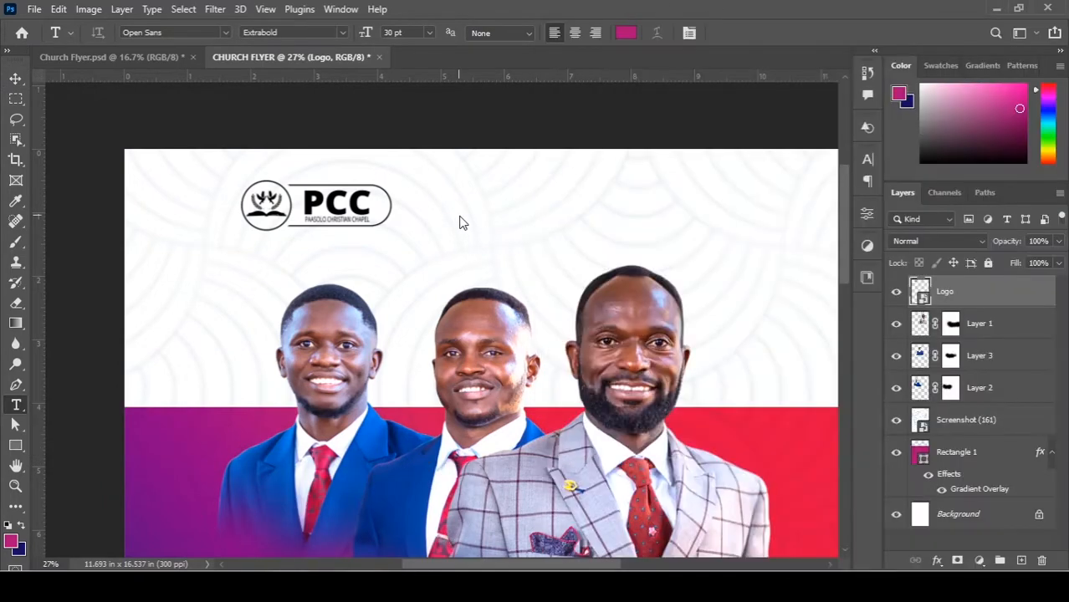
pyautogui.click(459, 212)
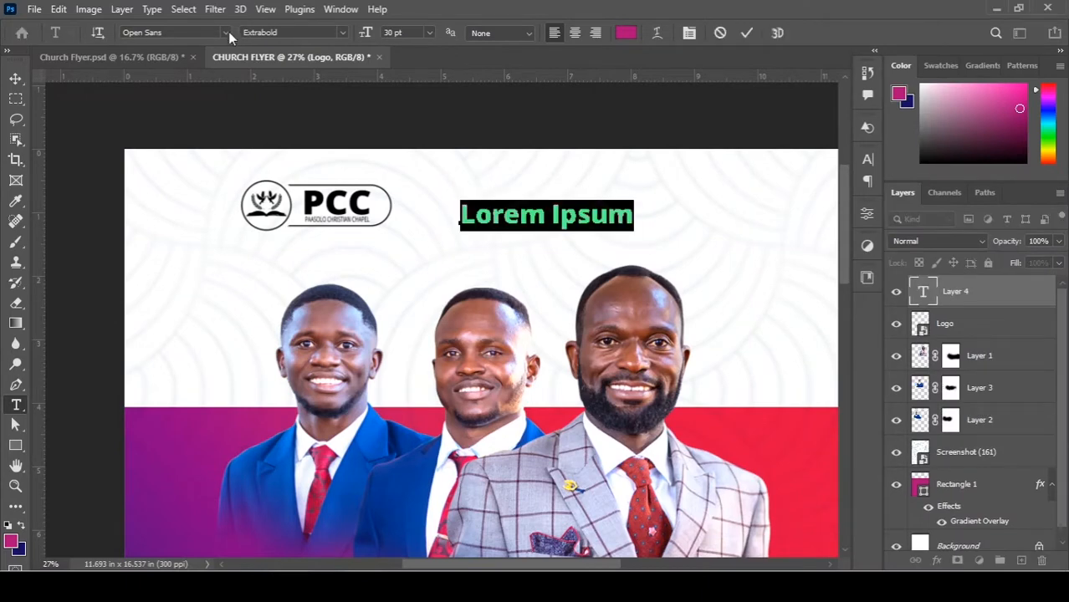
pyautogui.click(226, 32)
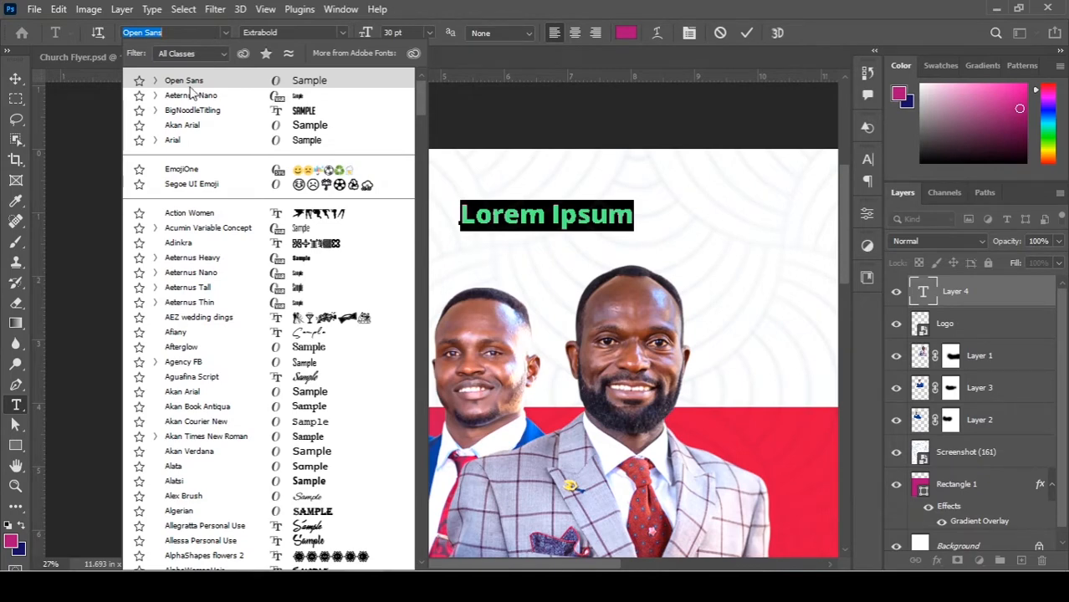
pyautogui.click(113, 586)
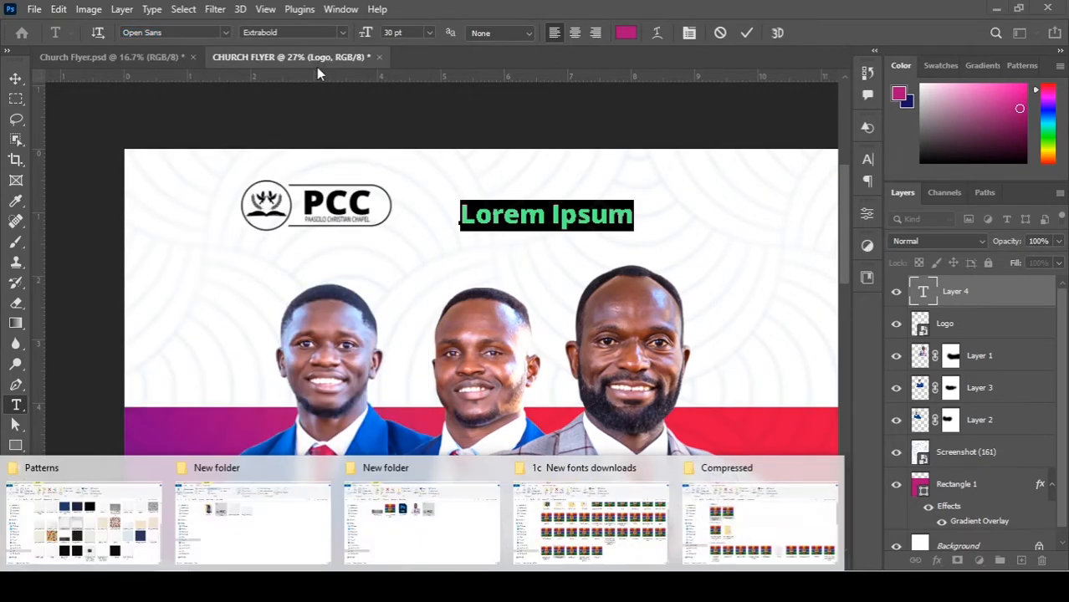
pyautogui.click(181, 32)
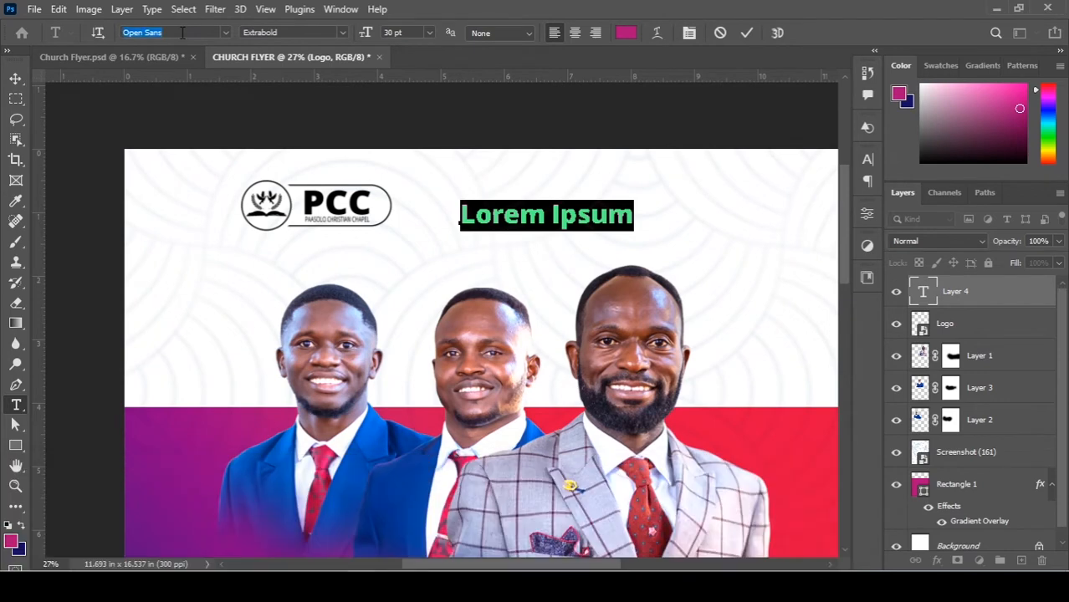
pyautogui.write('o')
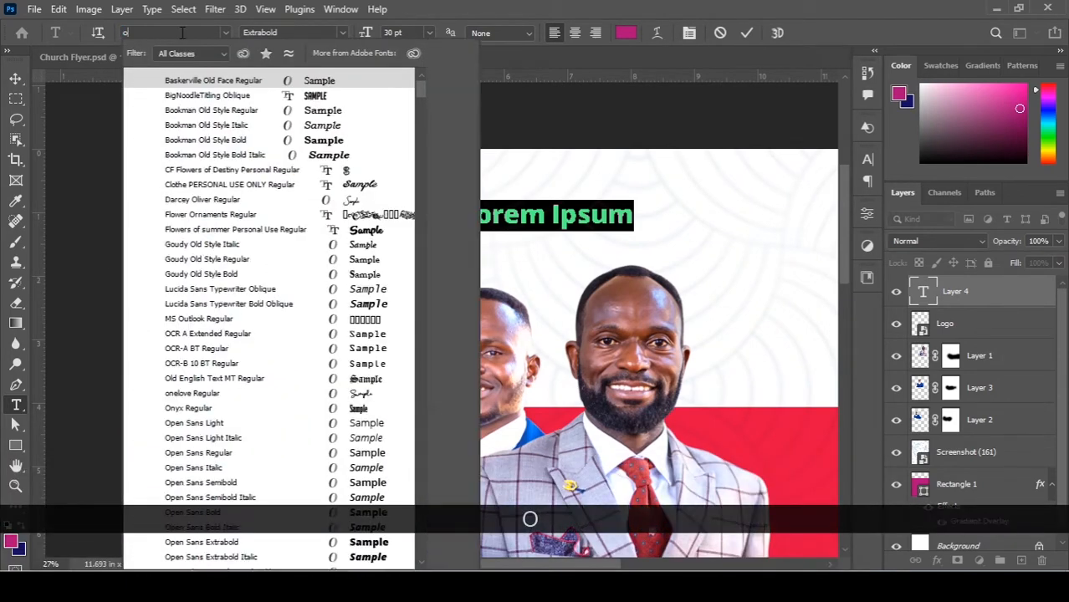
pyautogui.write('rq')
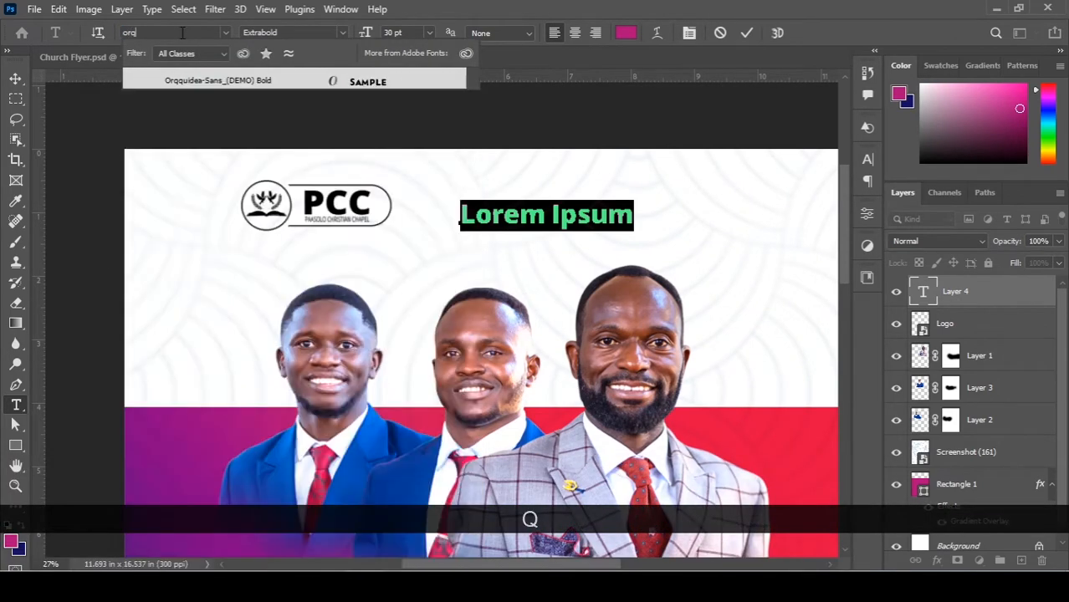
pyautogui.press('Return')
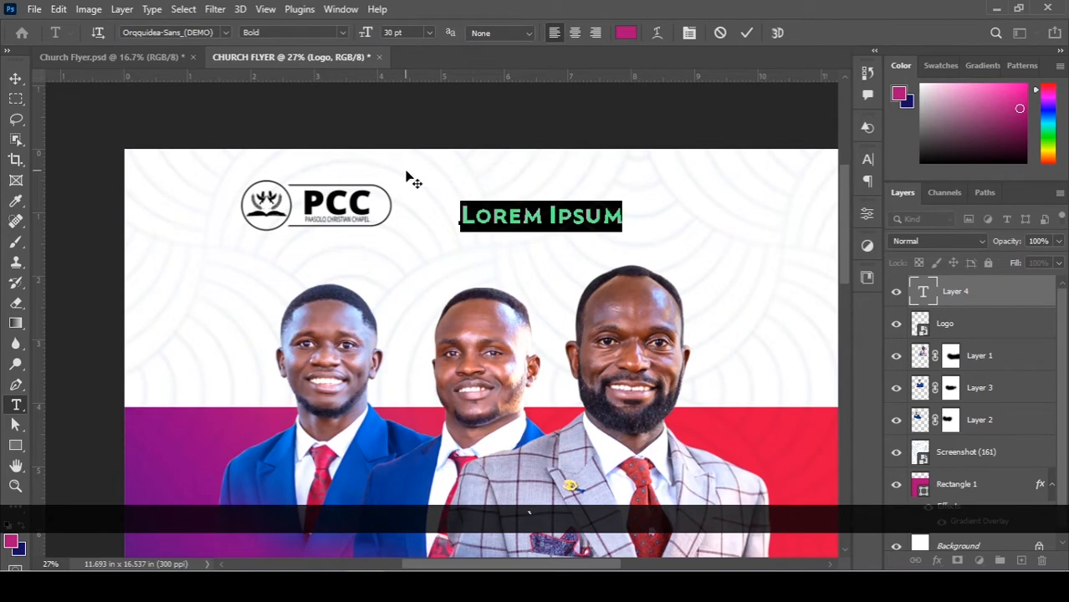
pyautogui.write('Presents')
pyautogui.hotkey('ctrl', 'Return')
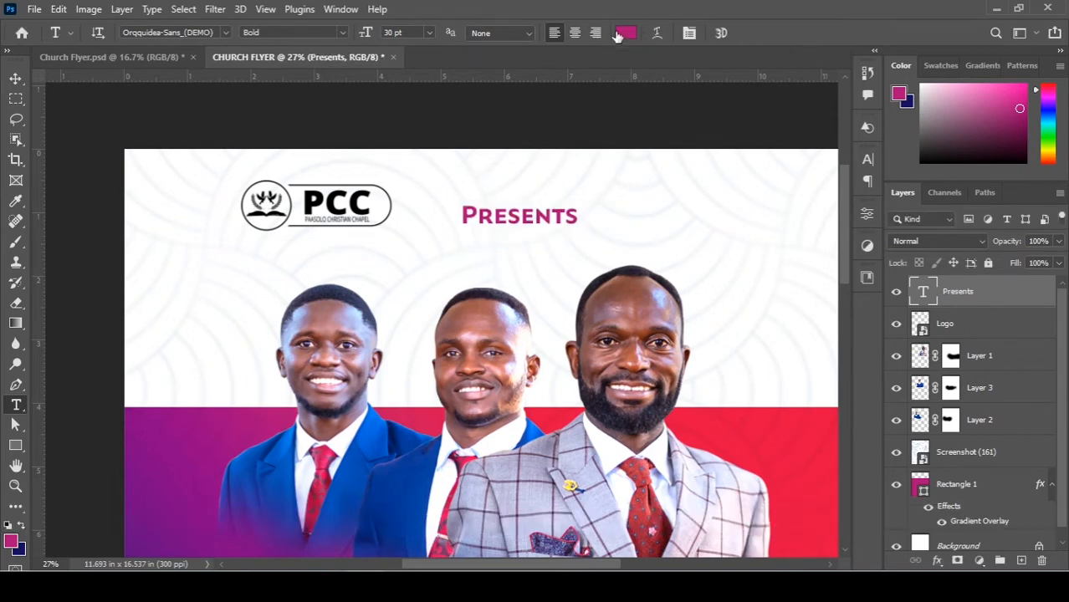
# Make the Presents text black (000000) and nudge it slightly to the right.
pyautogui.click(627, 33)
pyautogui.write('000000')
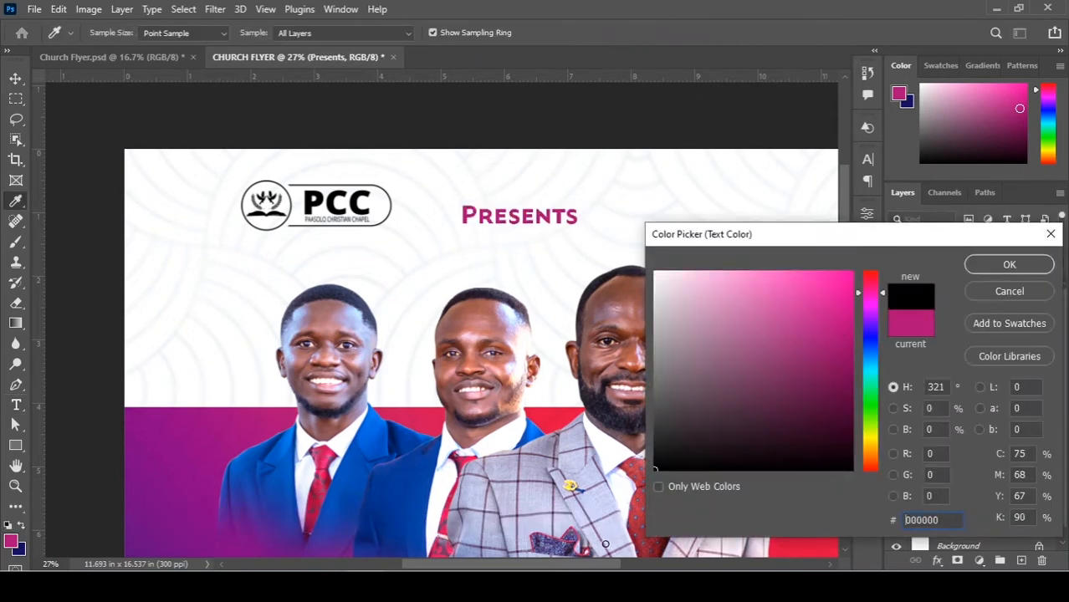
pyautogui.click(1009, 264)
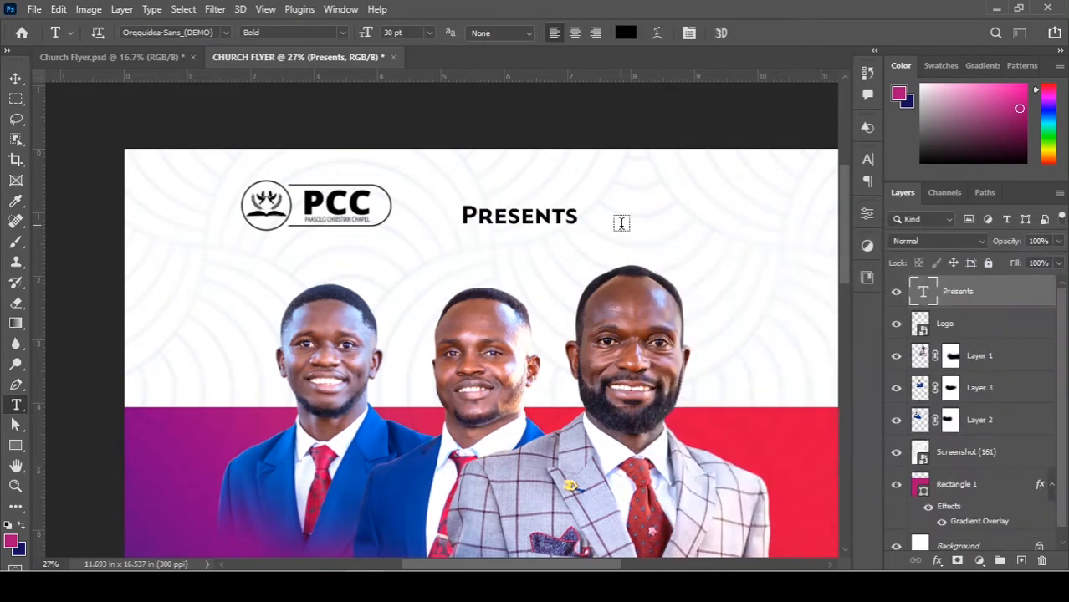
pyautogui.press('v')
pyautogui.moveTo(548, 216); pyautogui.dragTo(564, 216)
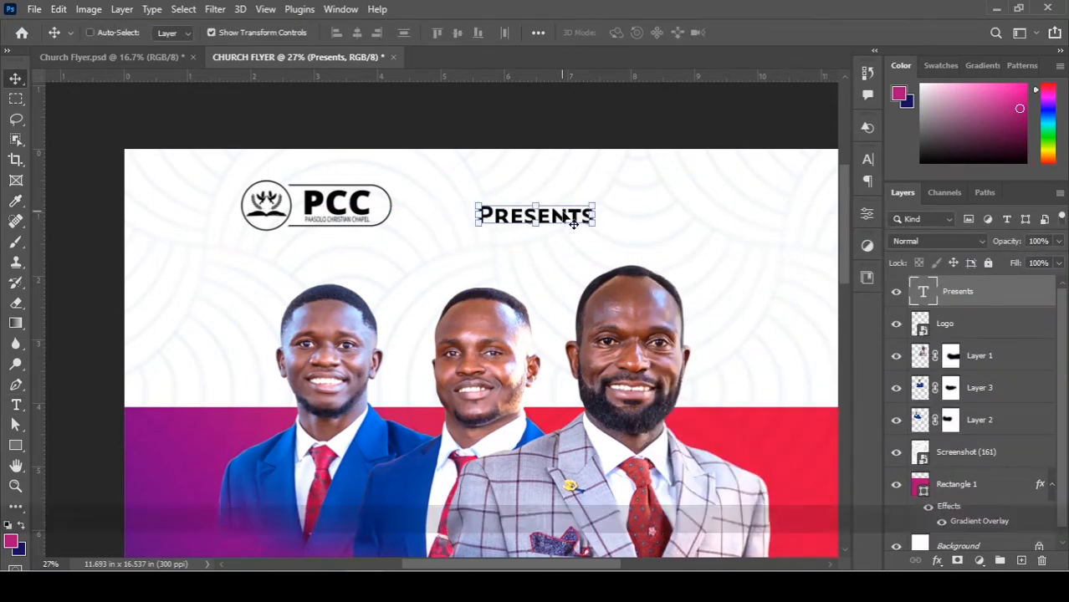
pyautogui.hotkey('ctrl', '0')
pyautogui.click(669, 229)
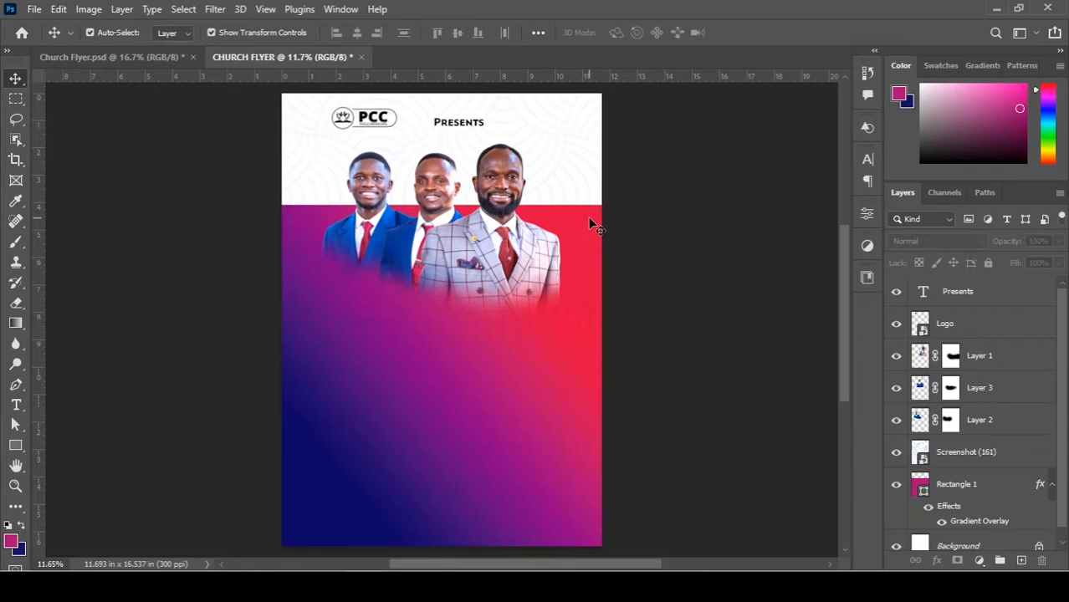
# Zoom in to inspect the gradient, then copy the word FELLOWSHIPS from the Notepad wording.
pyautogui.hotkey('ctrl', '=')
pyautogui.hotkey('ctrl', '=')
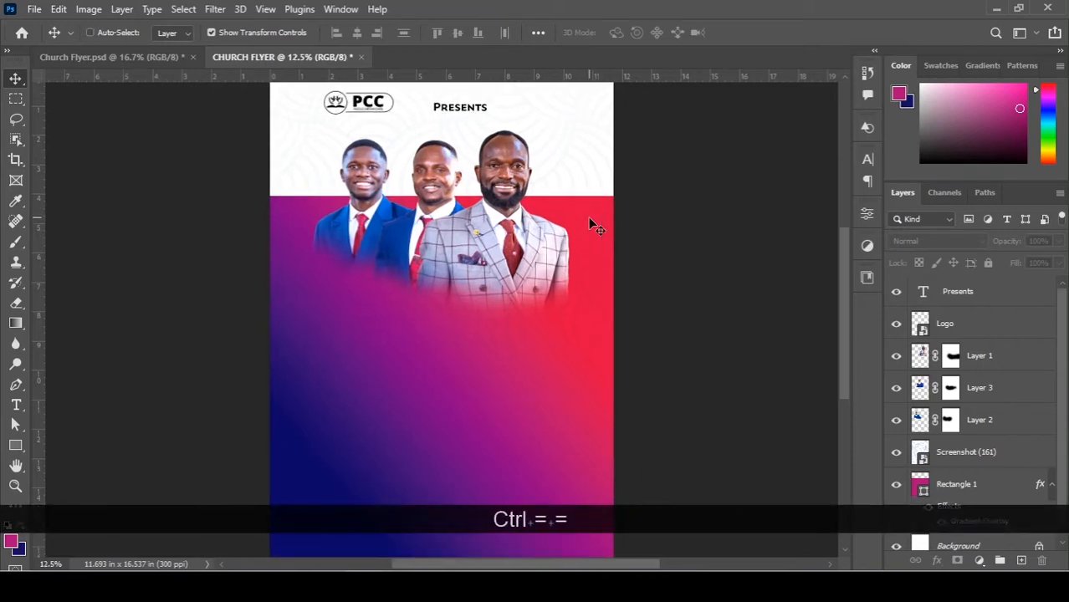
pyautogui.hotkey('ctrl', '=')
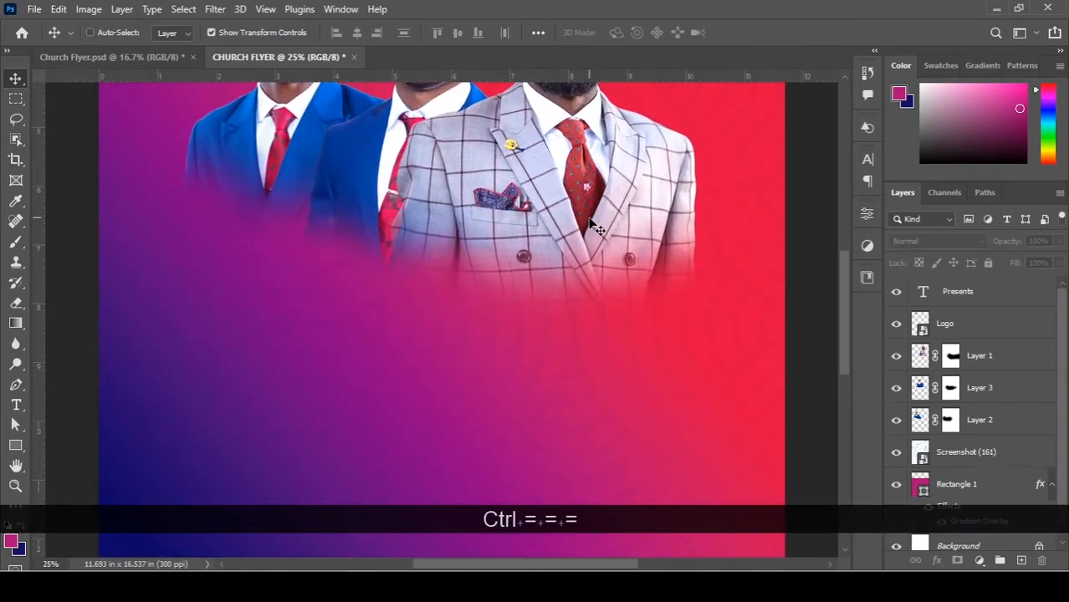
pyautogui.hotkey('ctrl', '-')
pyautogui.hotkey('ctrl', '-')
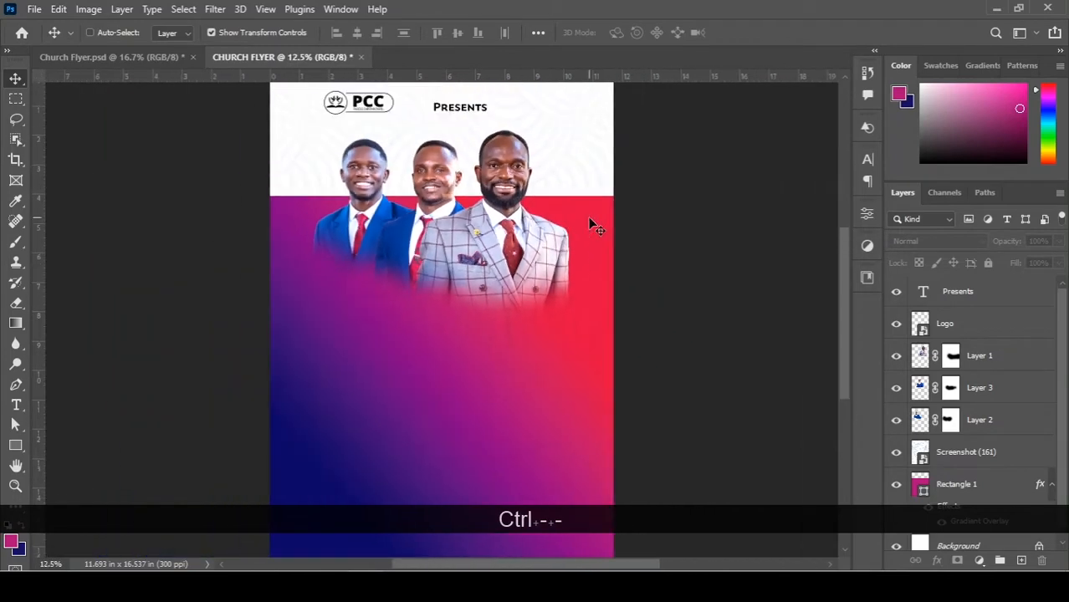
pyautogui.hotkey('ctrl', '0')
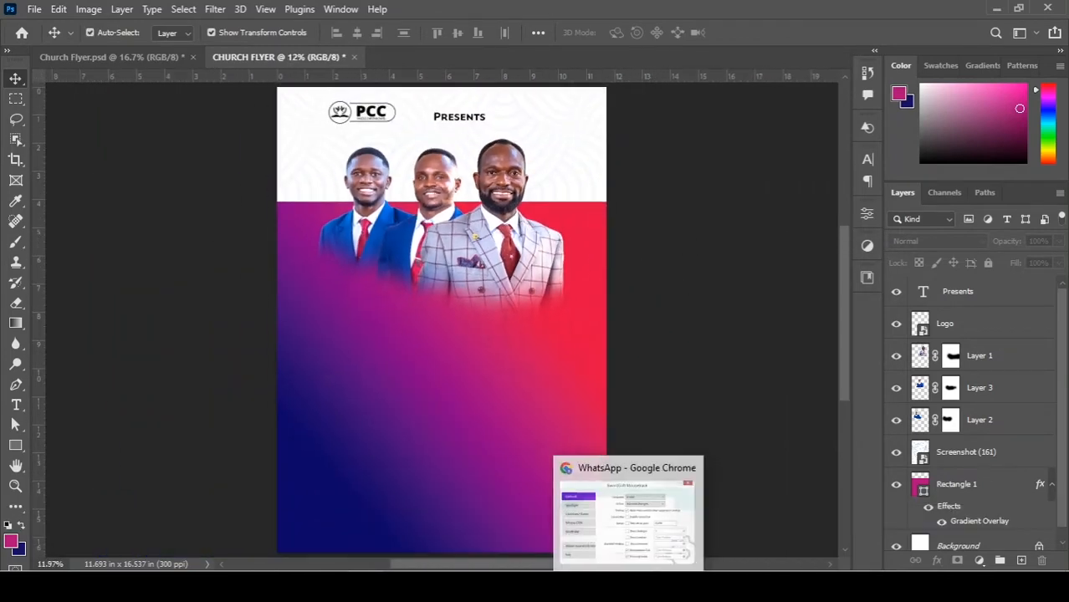
pyautogui.moveTo(402, 585)
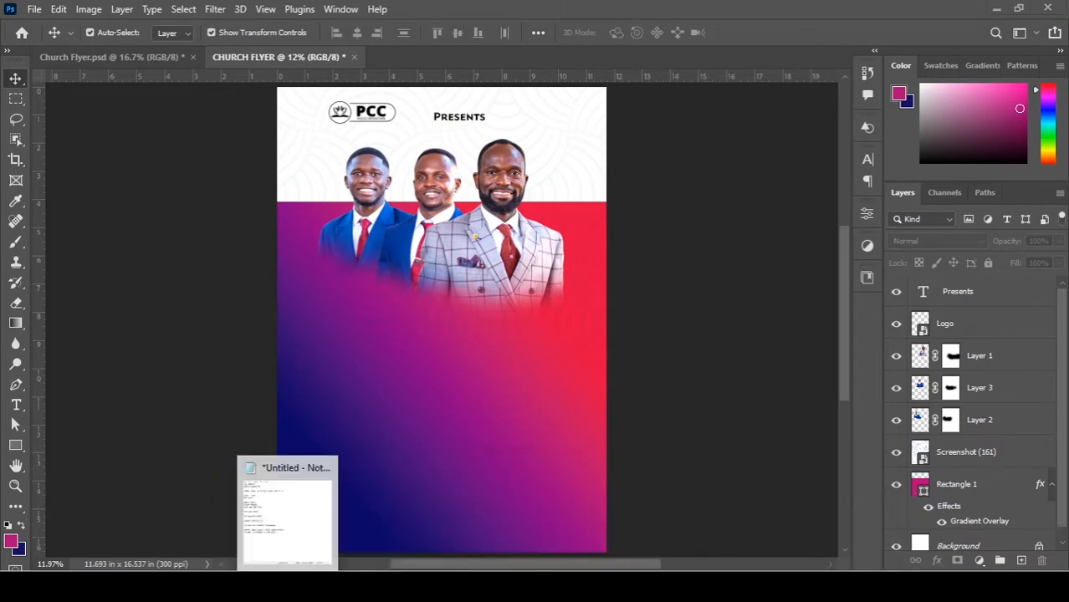
pyautogui.click(286, 586)
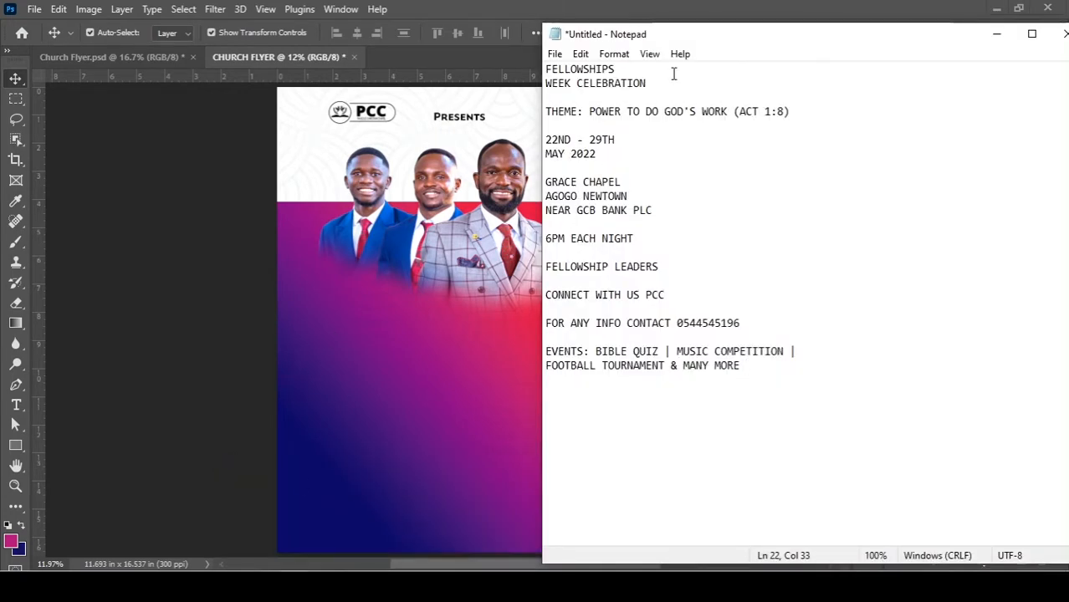
pyautogui.doubleClick(586, 69)
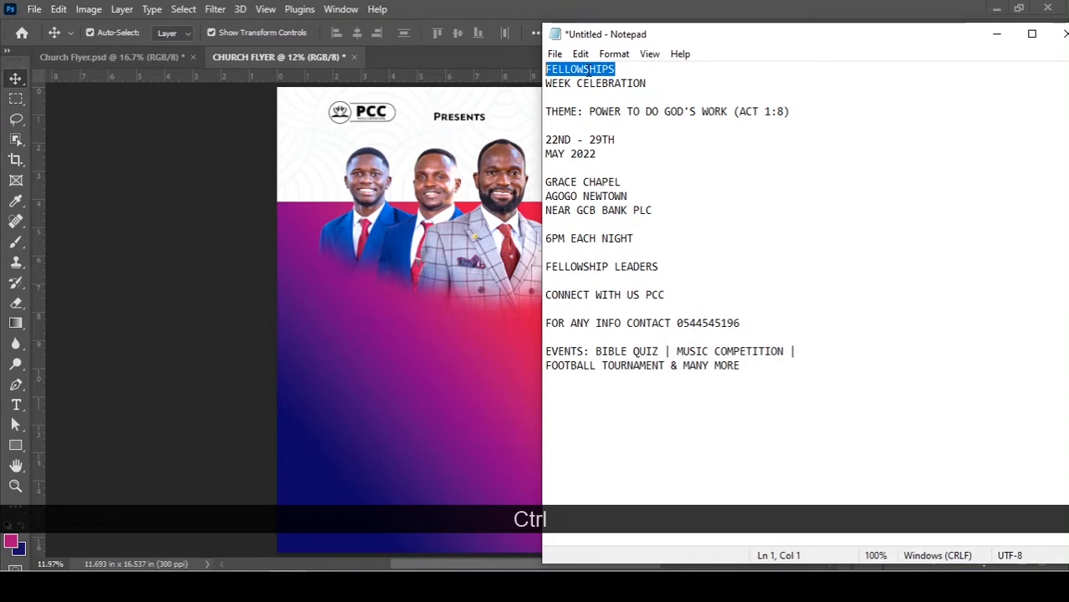
pyautogui.hotkey('ctrl', 'c')
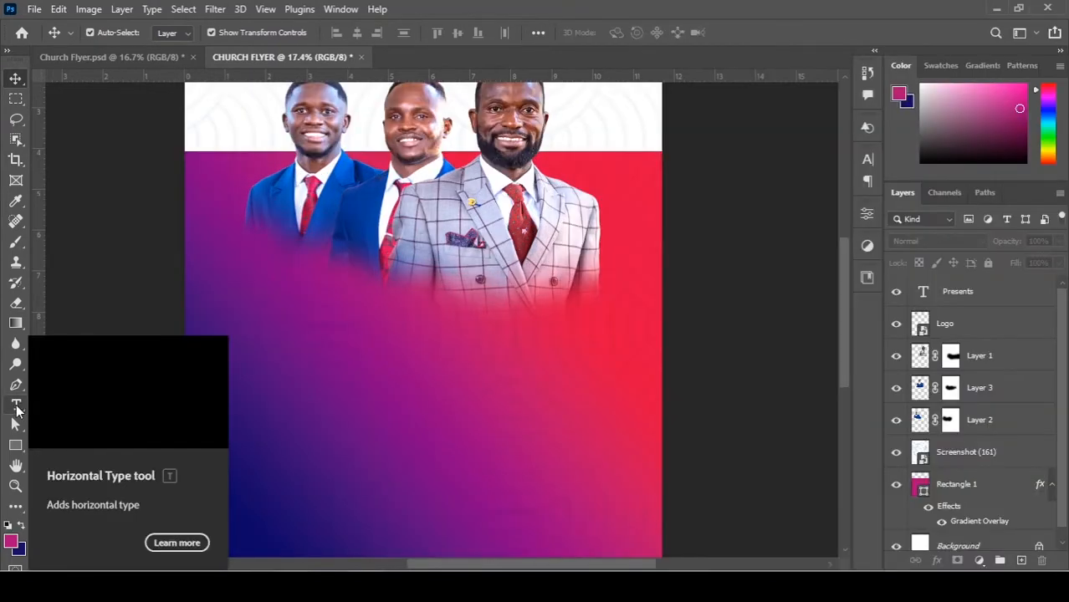
# Paste FELLOWSHIPS as a new text layer below the men.
pyautogui.click(16, 407)
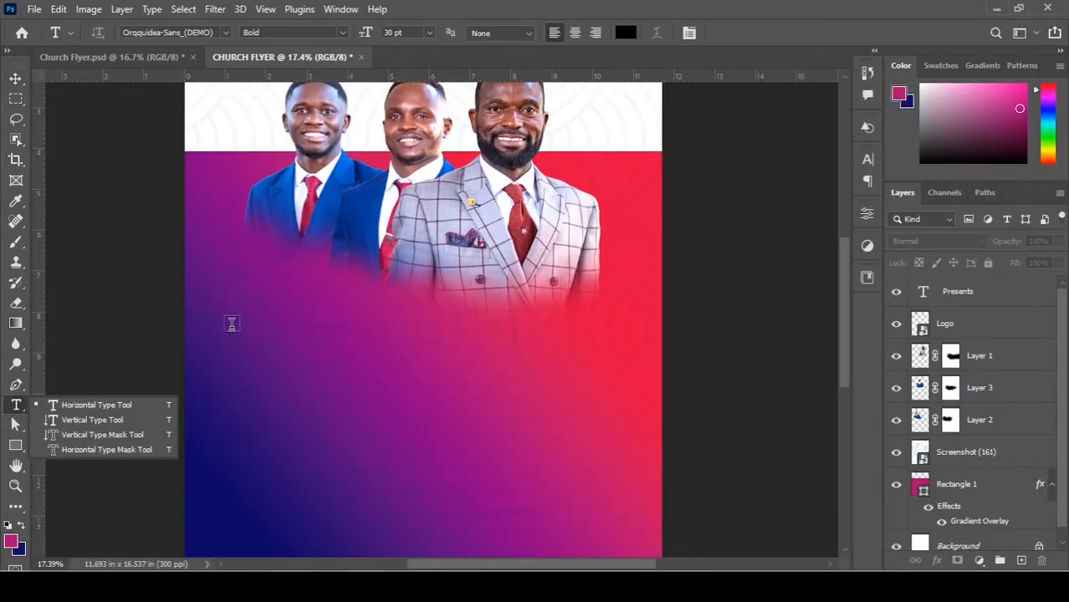
pyautogui.click(329, 320)
pyautogui.click(329, 320)
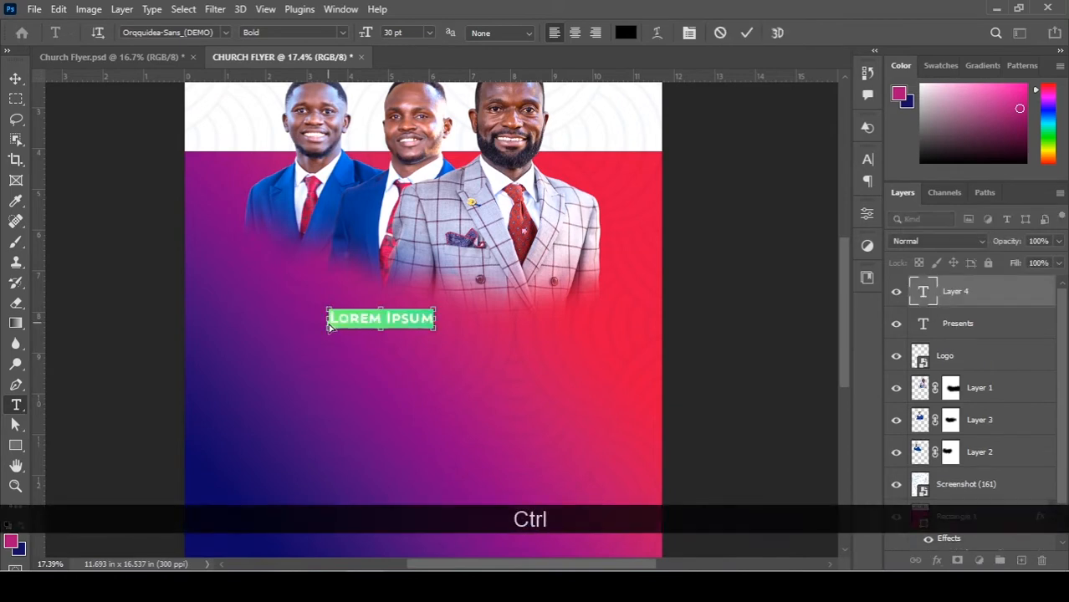
pyautogui.hotkey('ctrl', 'v')
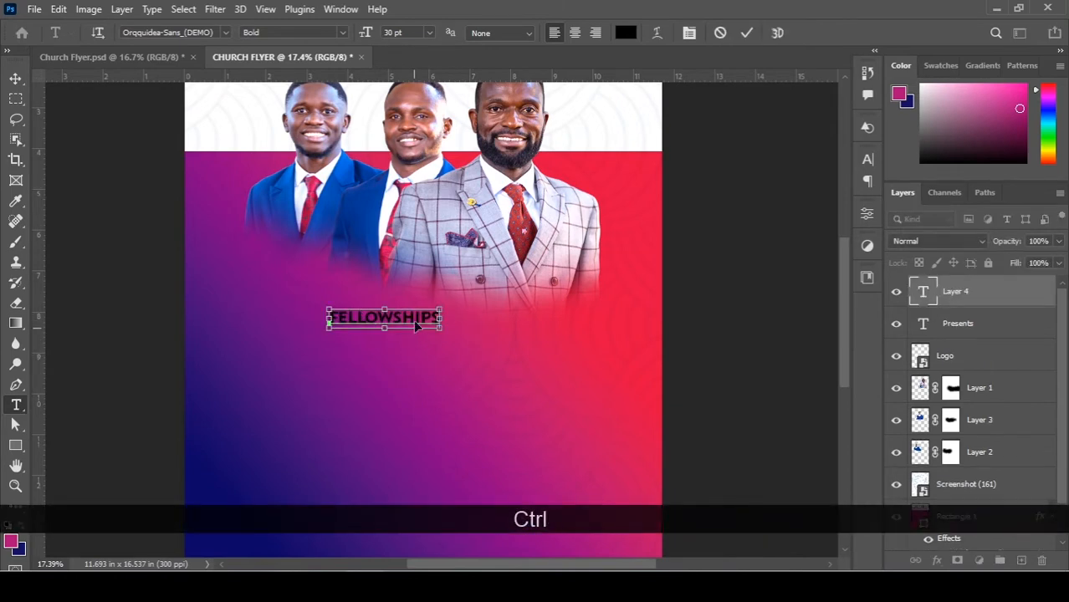
pyautogui.hotkey('ctrl', 'a')
# Set the FELLOWSHIPS text in the Rumble Brave Regular font.
pyautogui.click(185, 32)
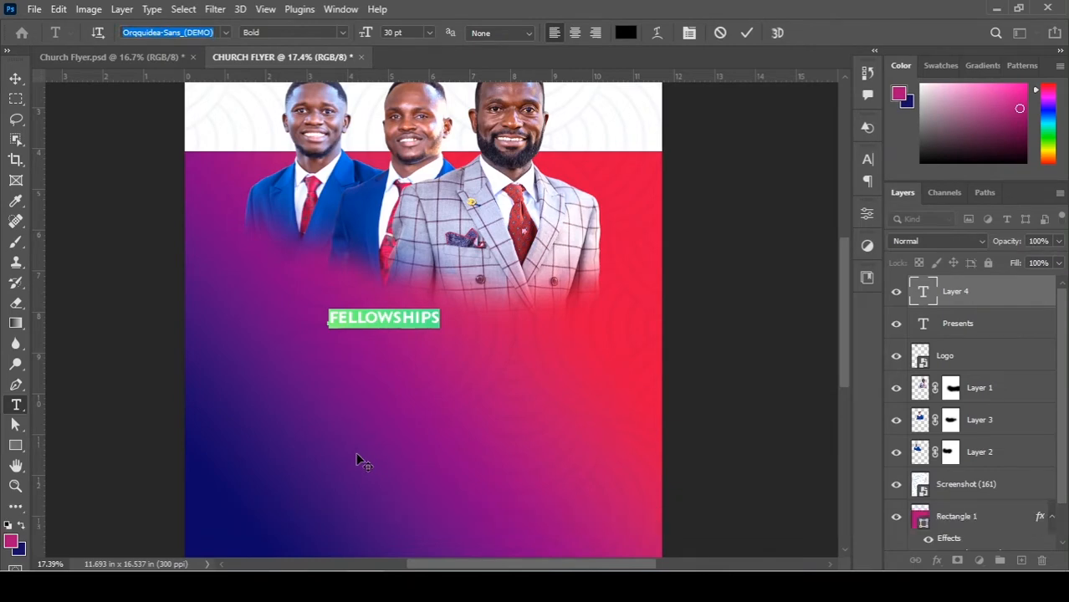
pyautogui.write('ram')
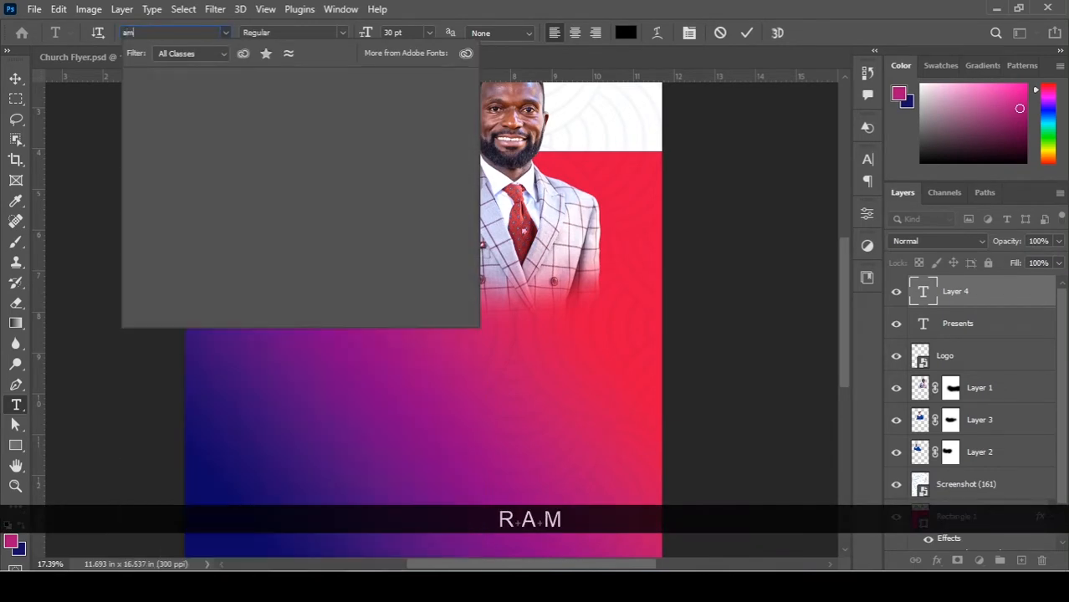
pyautogui.press('BackSpace')
pyautogui.press('BackSpace')
pyautogui.write('ram')
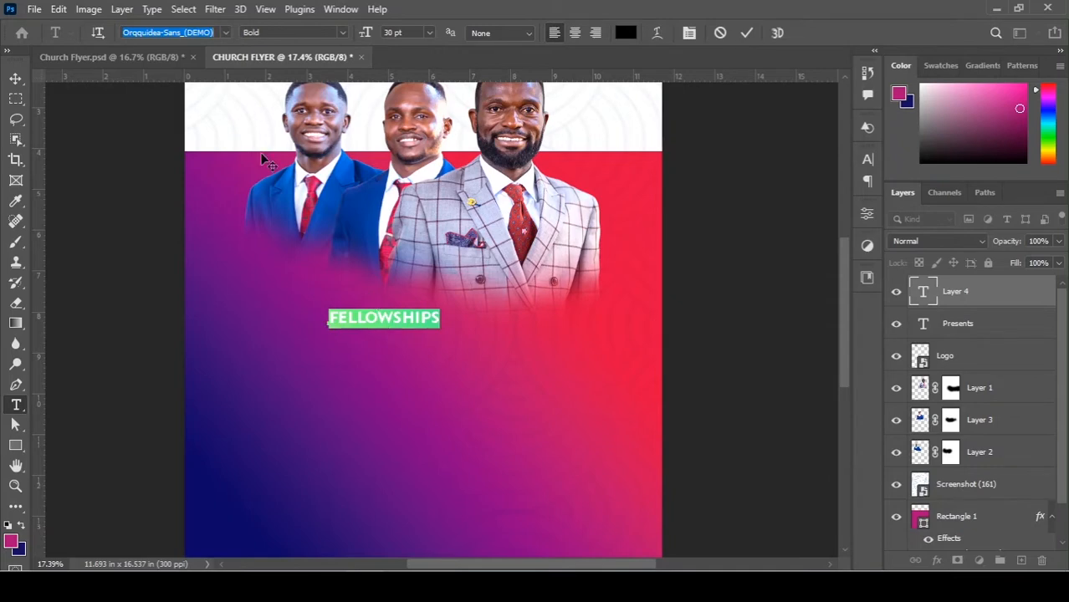
pyautogui.write('rum')
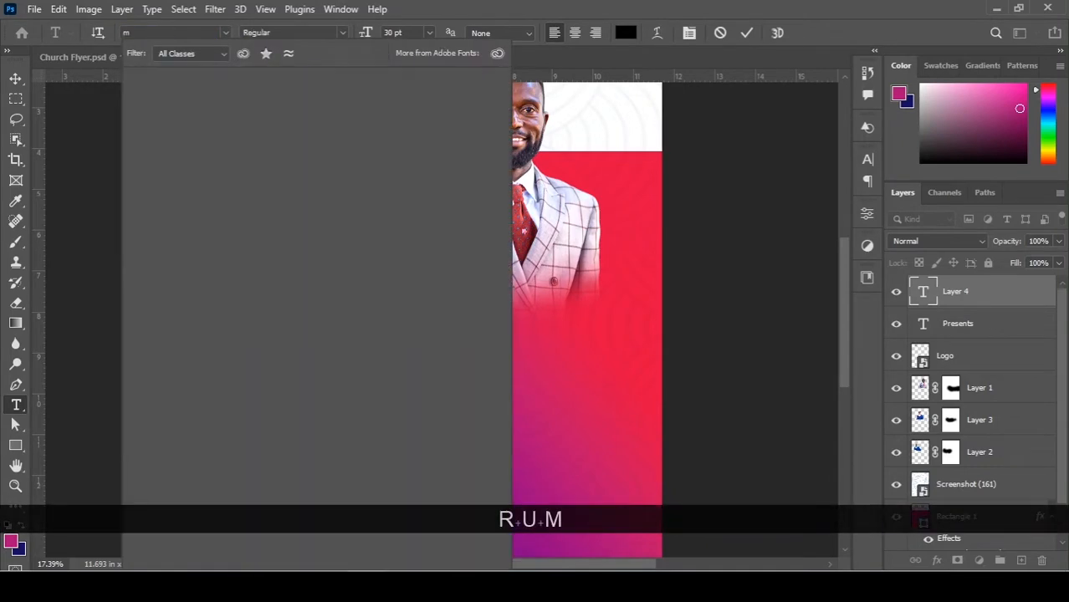
pyautogui.hotkey('ctrl', 'a')
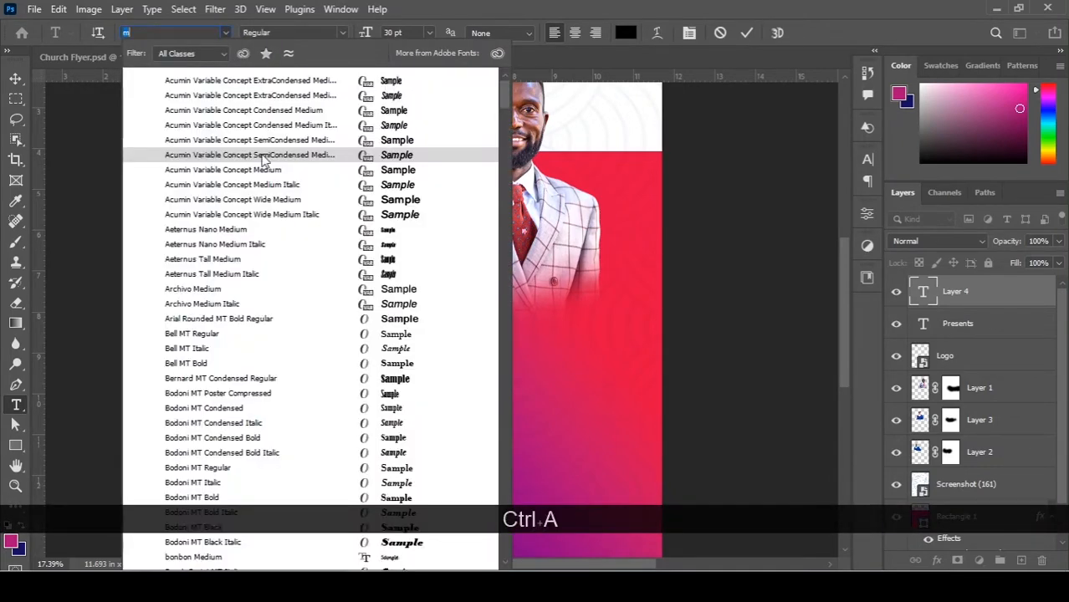
pyautogui.write('rum')
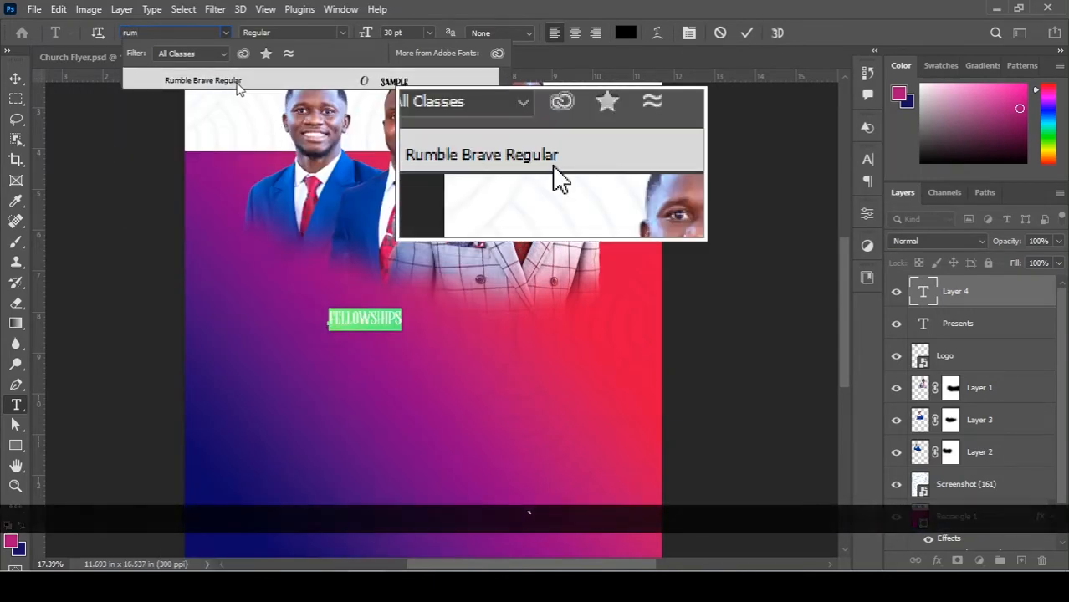
pyautogui.click(229, 85)
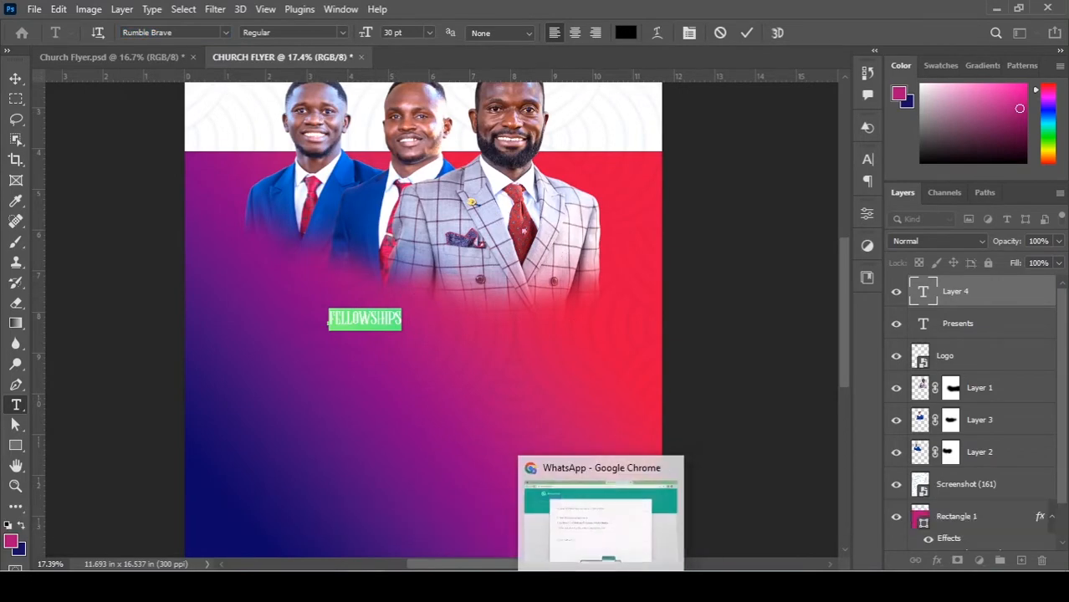
# Open the Rumble Brave font's dafont page in Chrome, then return to the flyer.
pyautogui.click(376, 547)
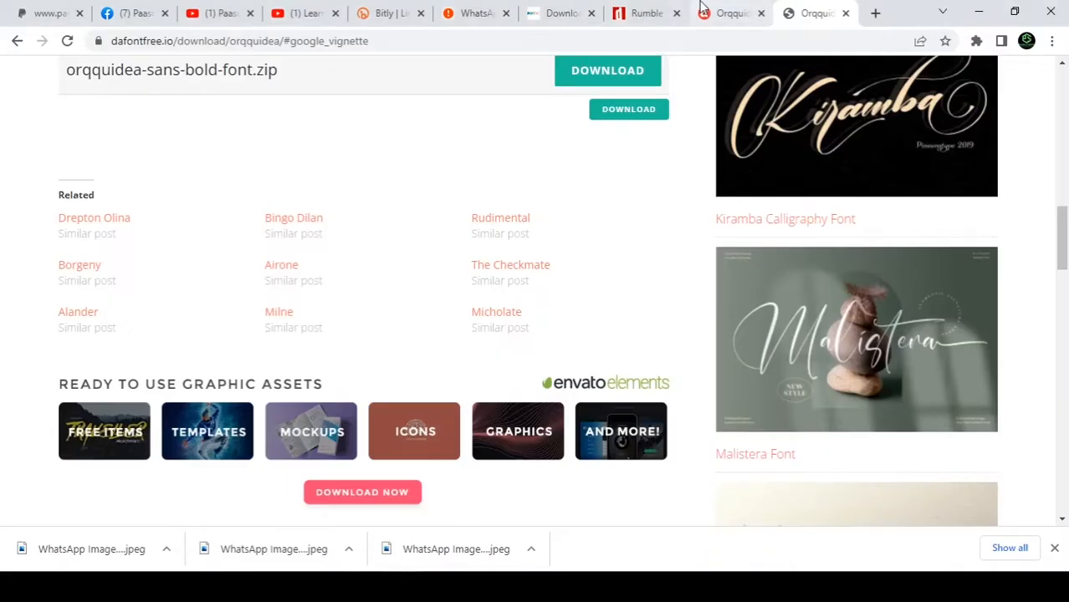
pyautogui.click(639, 10)
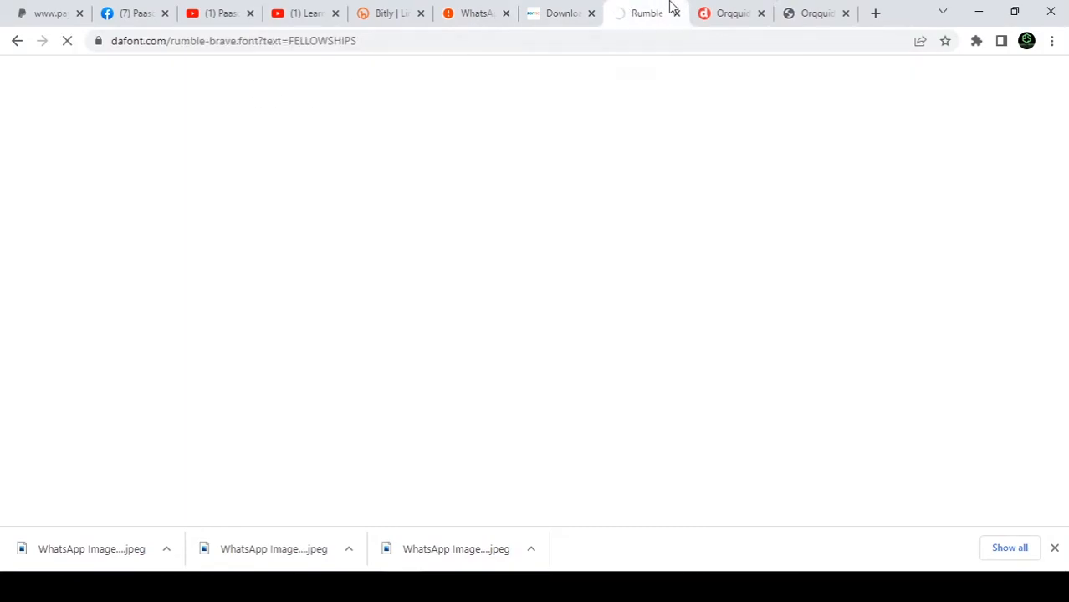
pyautogui.hotkey('alt', 'Tab')
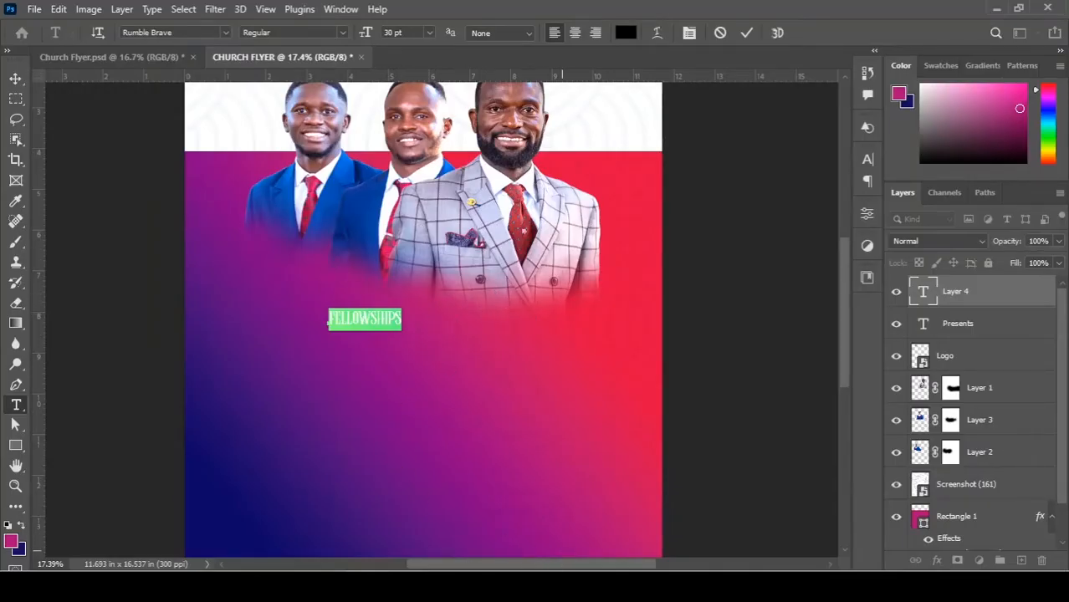
# Enlarge FELLOWSHIPS from 30 pt to 82 pt and commit the text.
pyautogui.hotkey('alt', 'Tab')
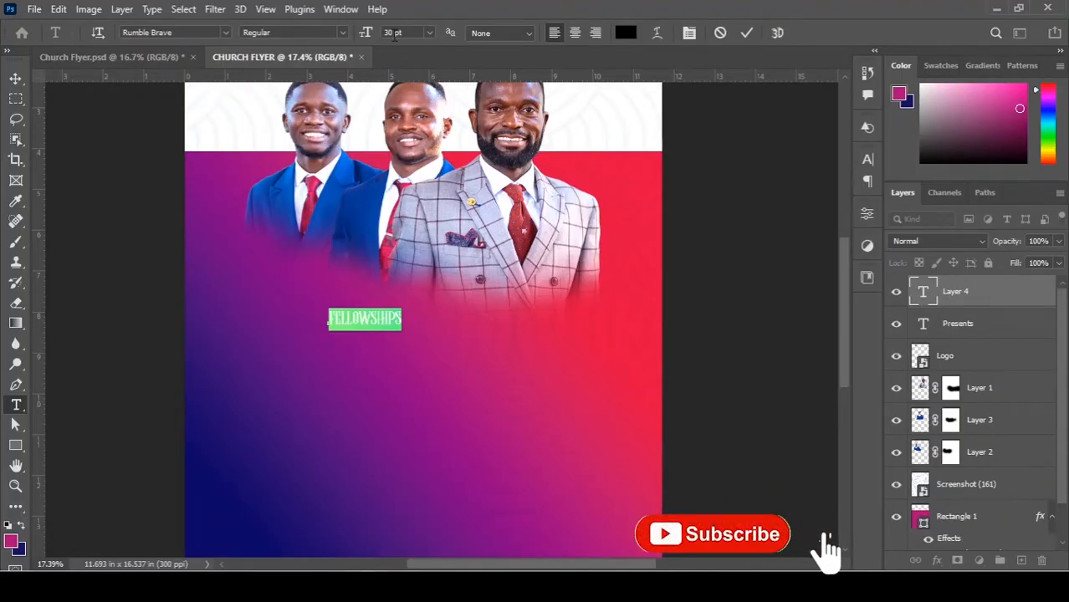
pyautogui.moveTo(365, 35); pyautogui.dragTo(408, 32)
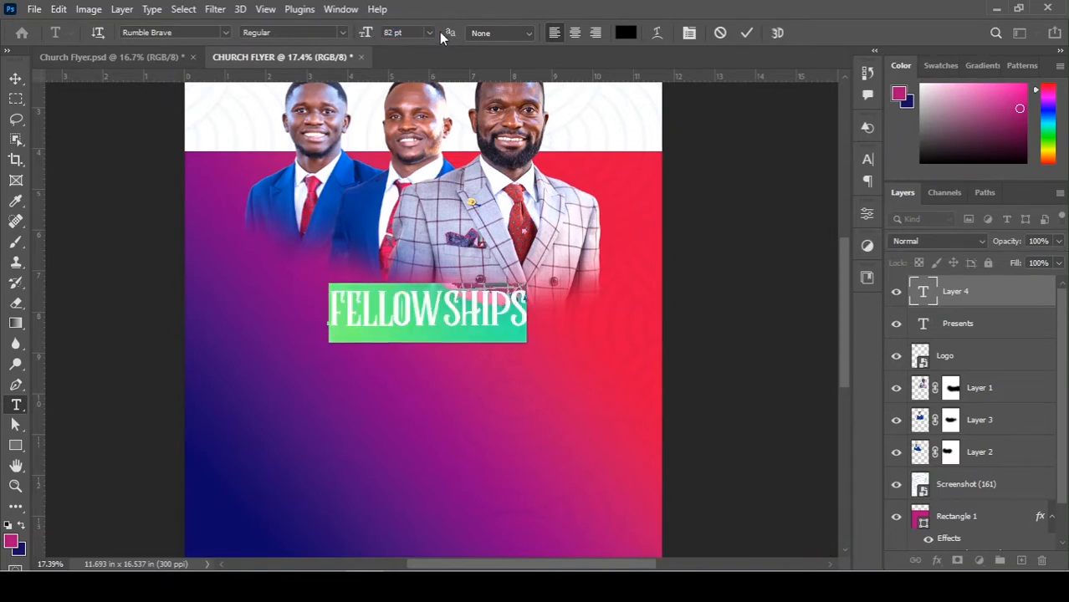
pyautogui.click(16, 80)
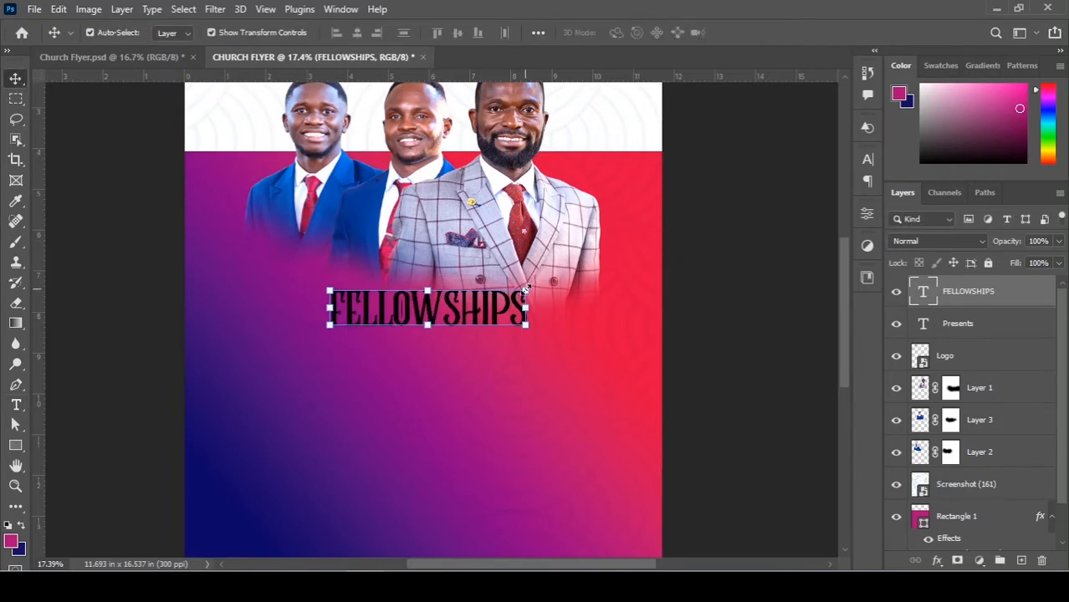
# Scale FELLOWSHIPS up about 103% from its centre and raise it over the men's lower bodies.
pyautogui.hotkey('ctrl', 't')
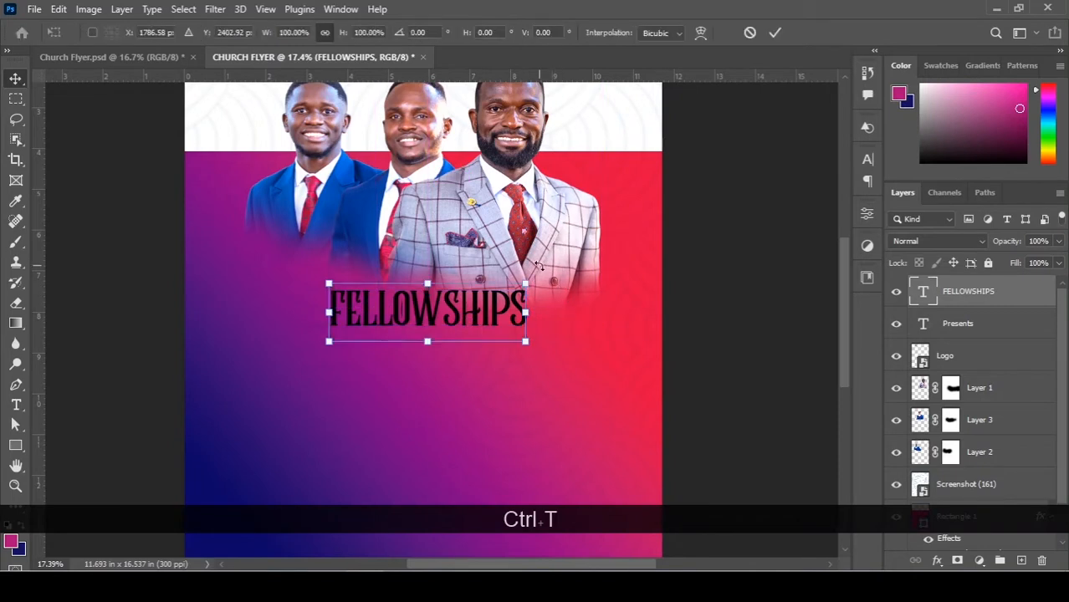
pyautogui.press('alt')
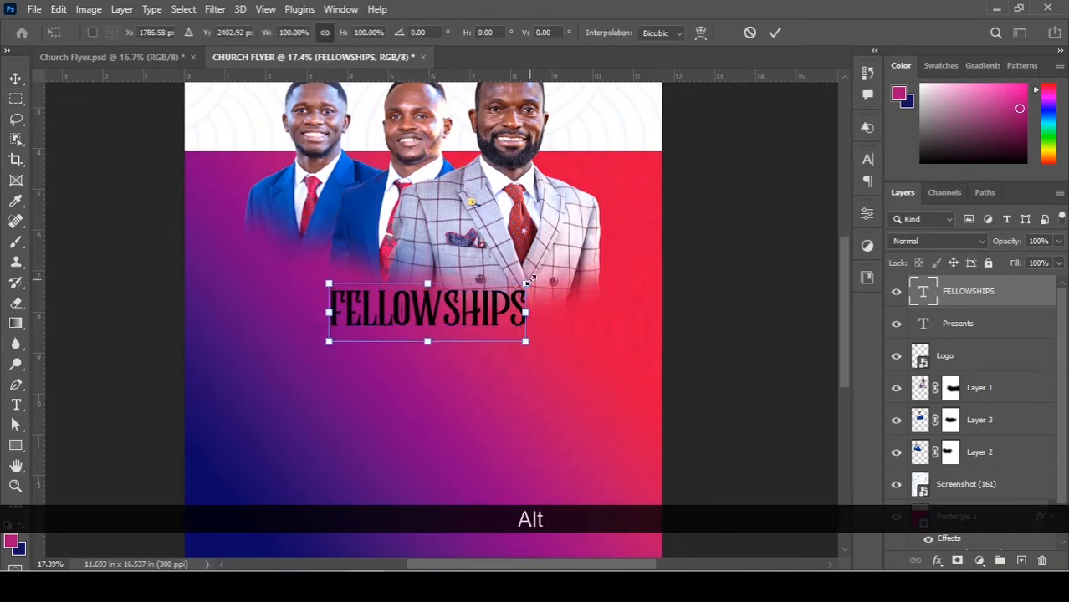
pyautogui.moveTo(530, 279); pyautogui.dragTo(576, 266)
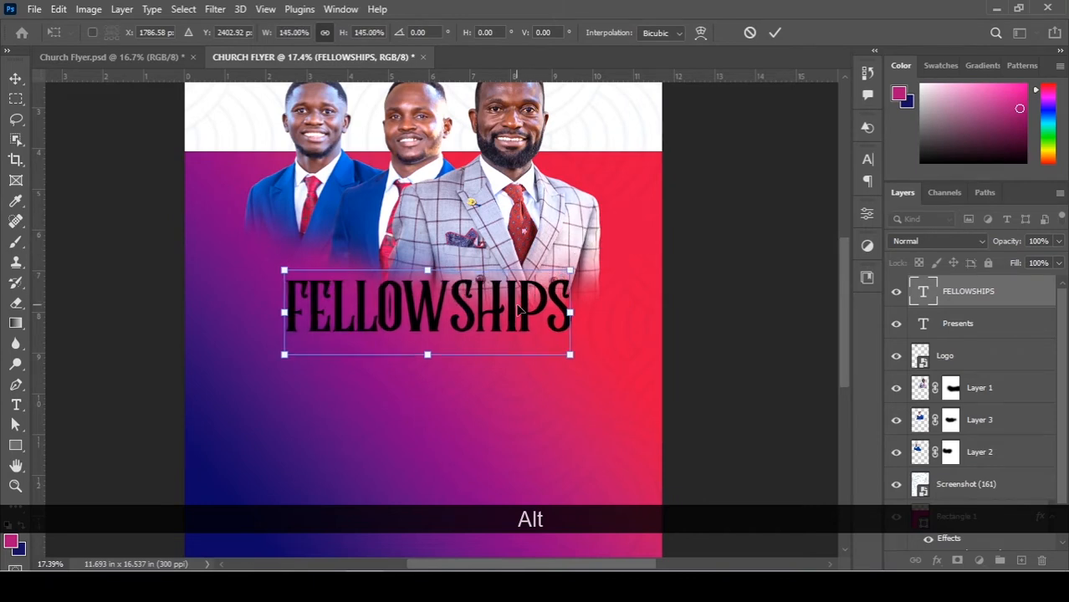
pyautogui.doubleClick(519, 309)
pyautogui.moveTo(518, 310); pyautogui.dragTo(500, 288)
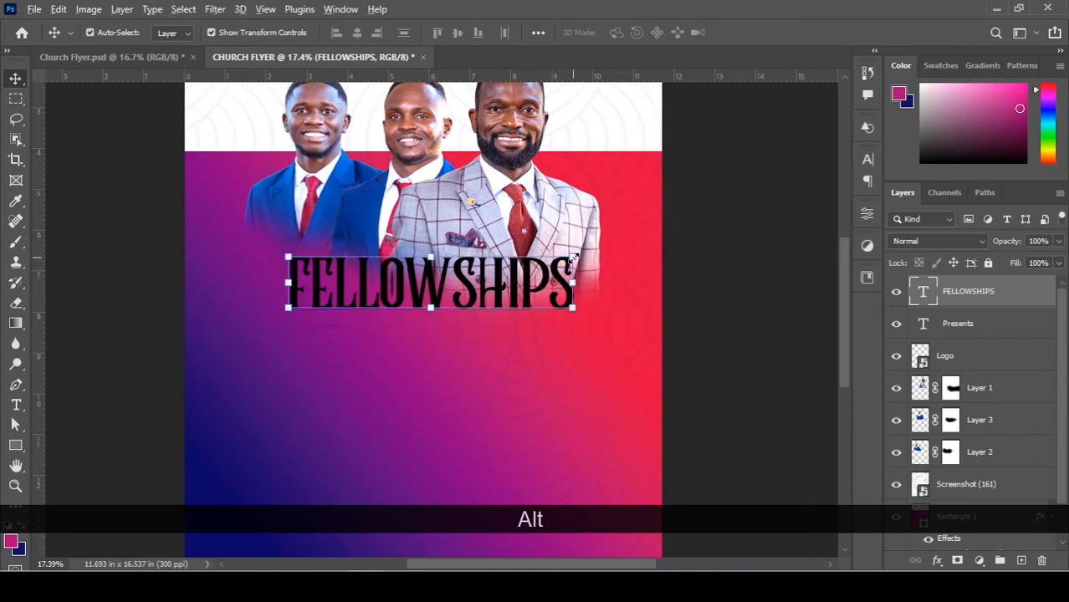
pyautogui.moveTo(573, 258); pyautogui.dragTo(578, 246)
pyautogui.press('Return')
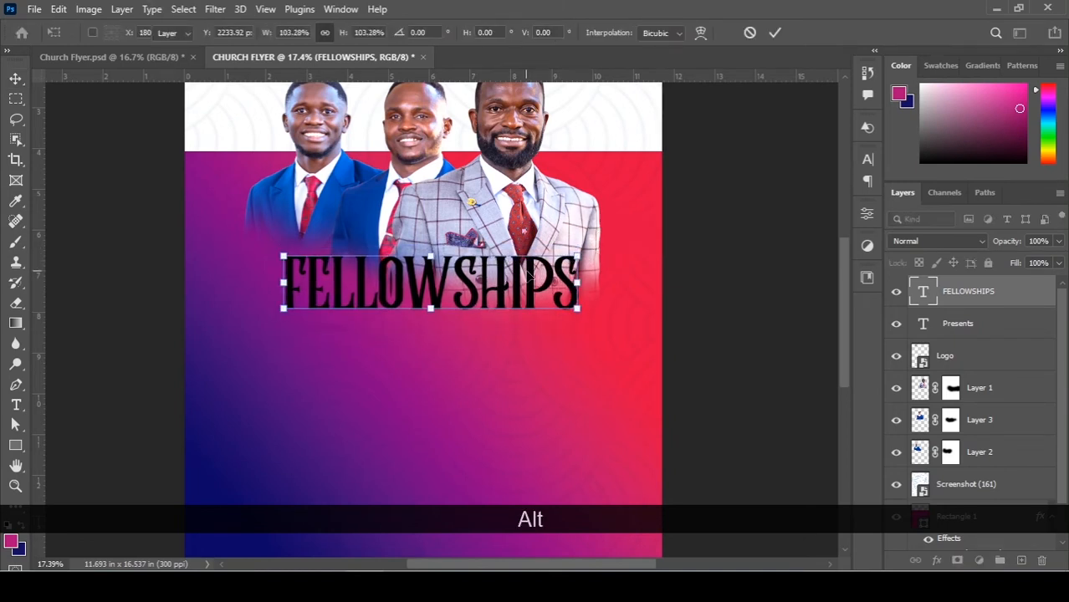
# Centre FELLOWSHIPS horizontally on the flyer page and reselect its text layer.
pyautogui.click(182, 9)
pyautogui.click(209, 26)
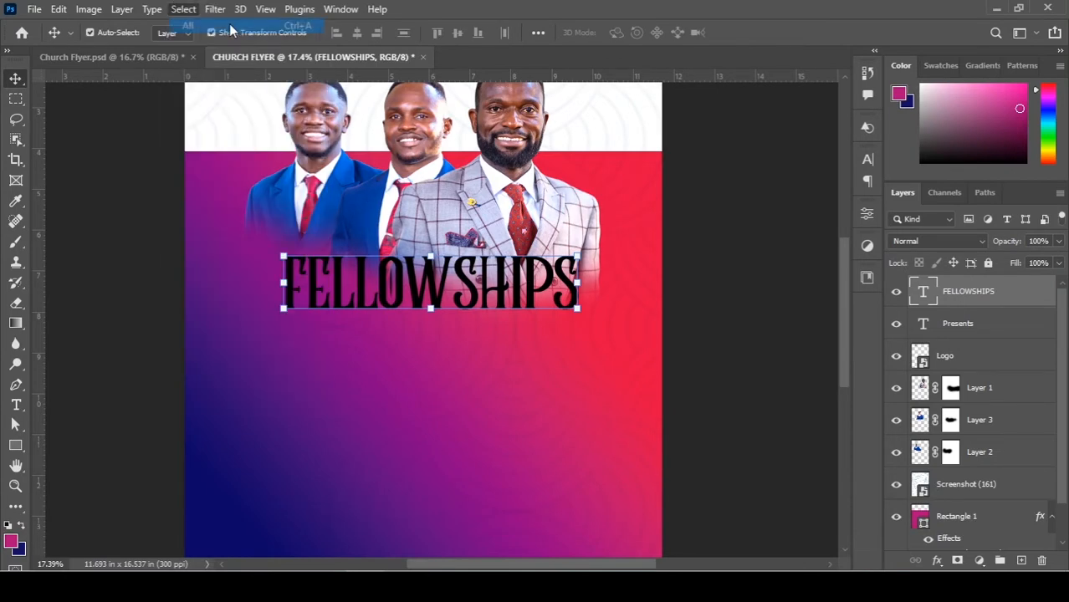
pyautogui.click(358, 32)
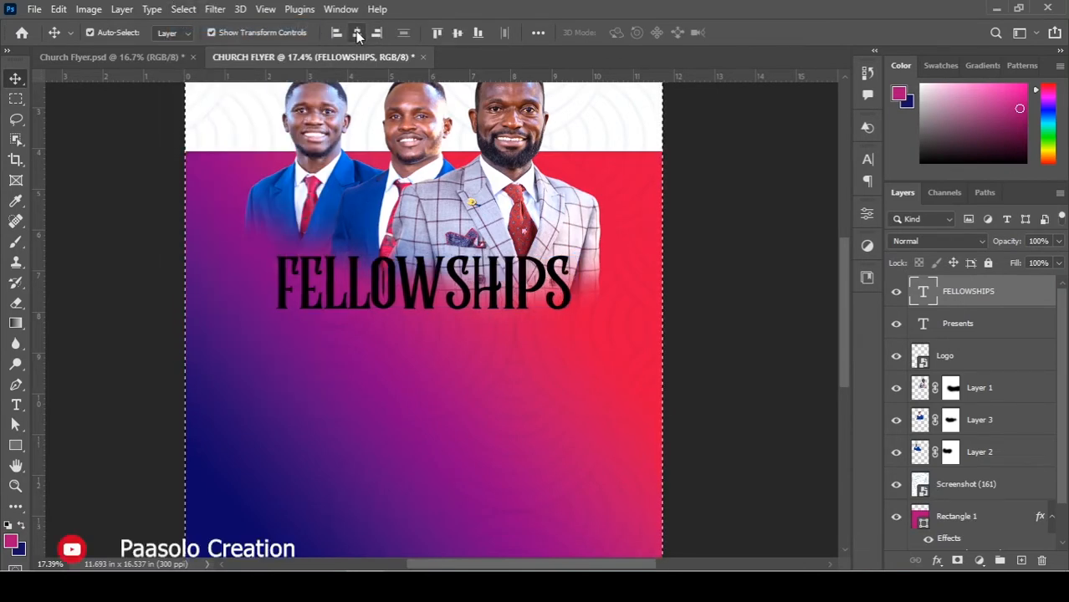
pyautogui.hotkey('ctrl', 'd')
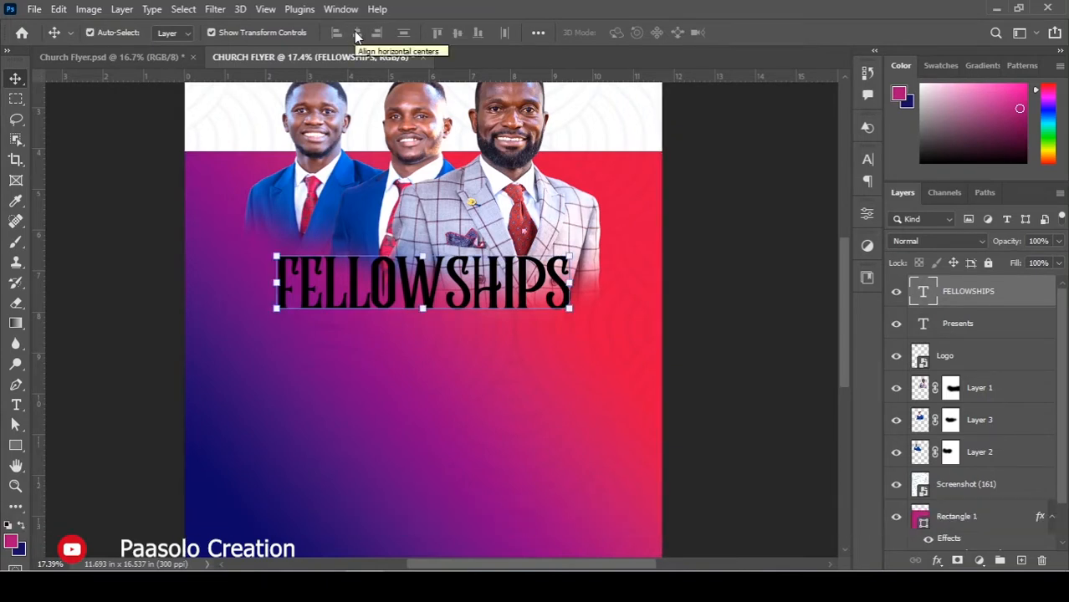
pyautogui.click(765, 305)
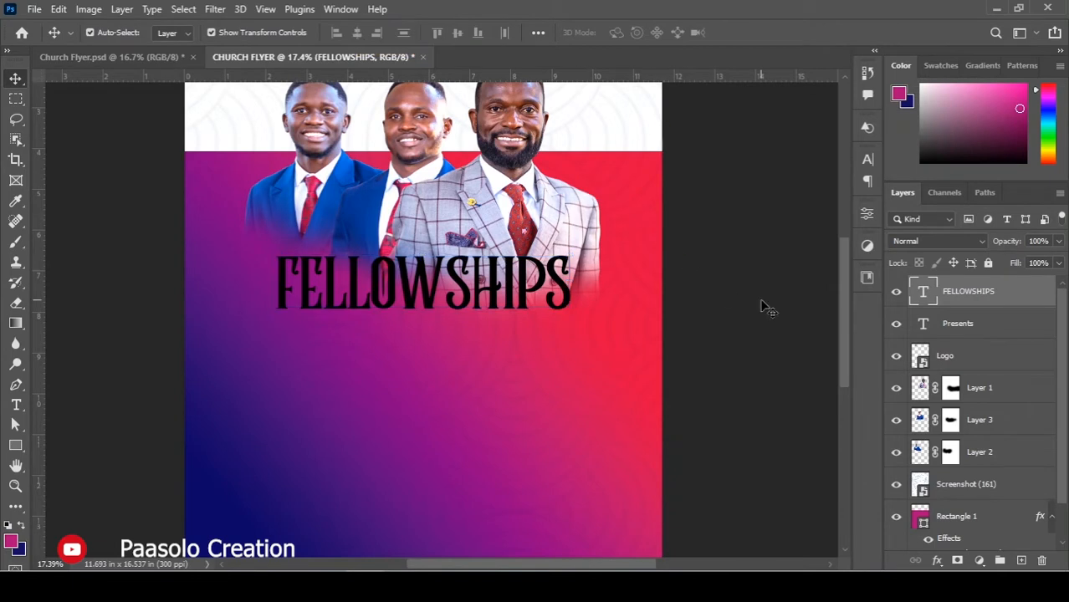
pyautogui.click(483, 280)
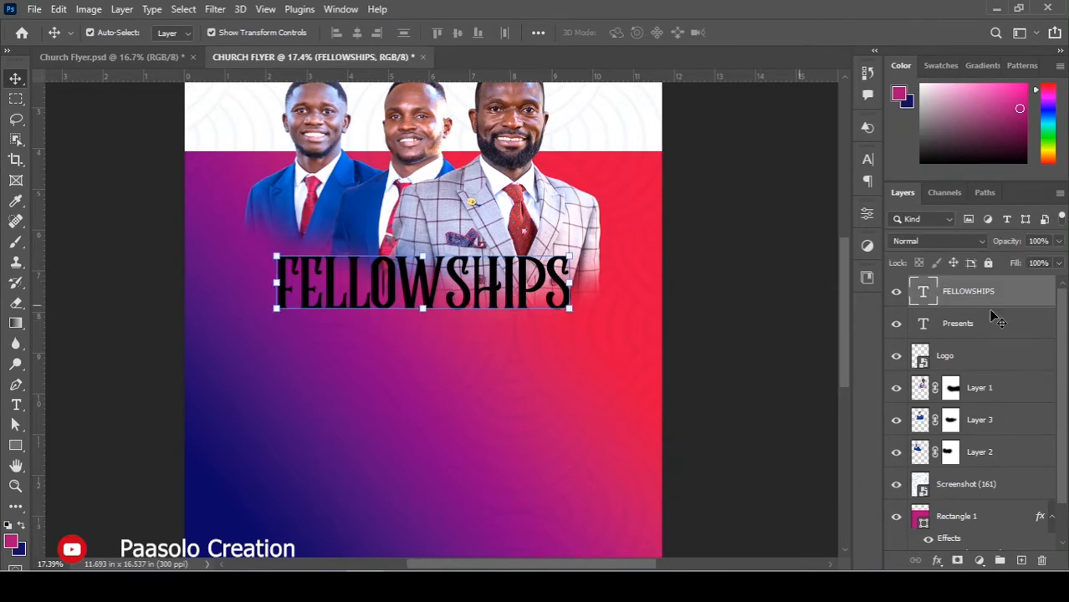
# Add a reversed navy-to-pink Gradient Overlay at 40° and 80% scale to FELLOWSHIPS.
pyautogui.doubleClick(1037, 292)
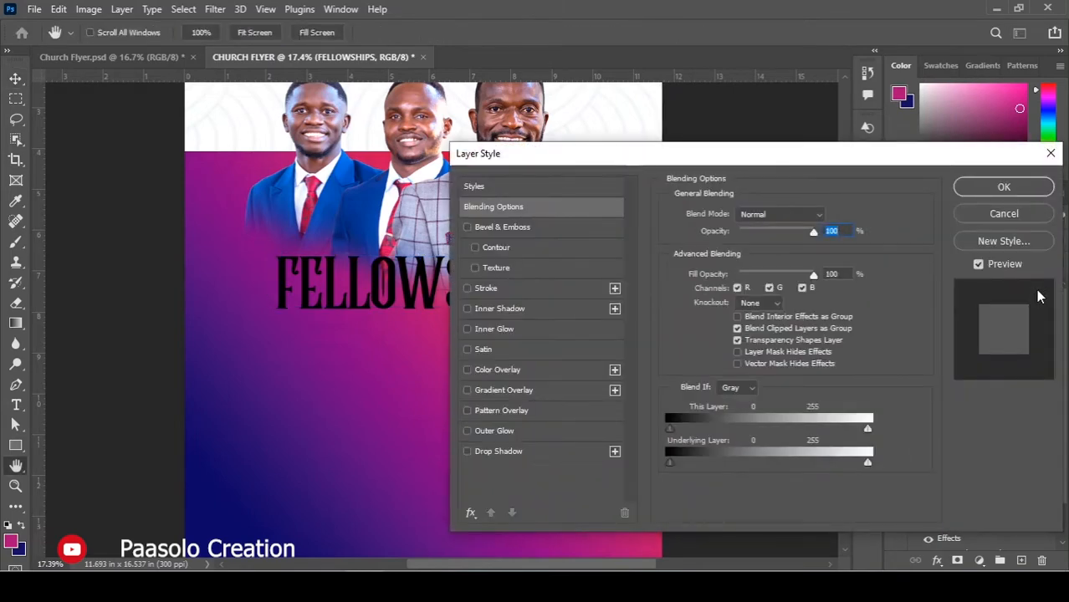
pyautogui.click(502, 390)
pyautogui.moveTo(640, 164); pyautogui.dragTo(783, 159)
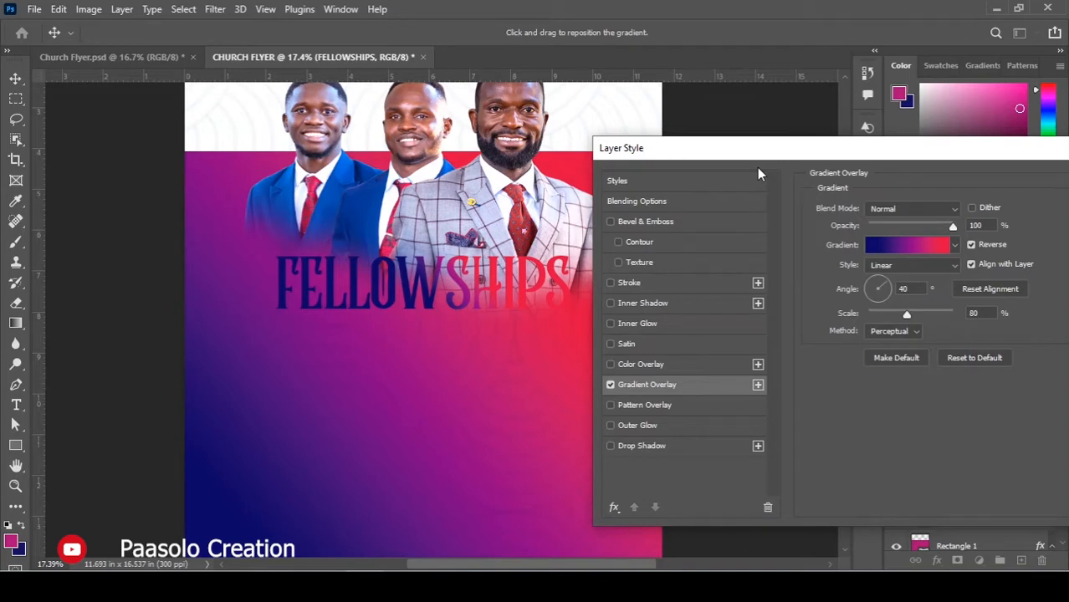
# Start the overlay gradient from the blue preset and make its left stop orange-yellow.
pyautogui.click(908, 245)
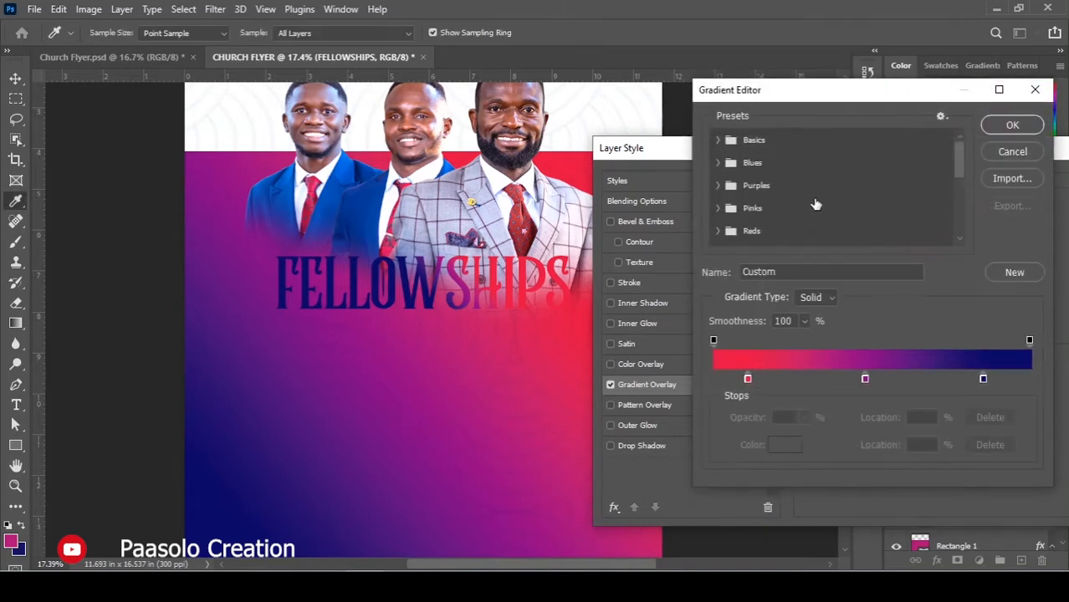
pyautogui.scroll(-5, 818, 209)
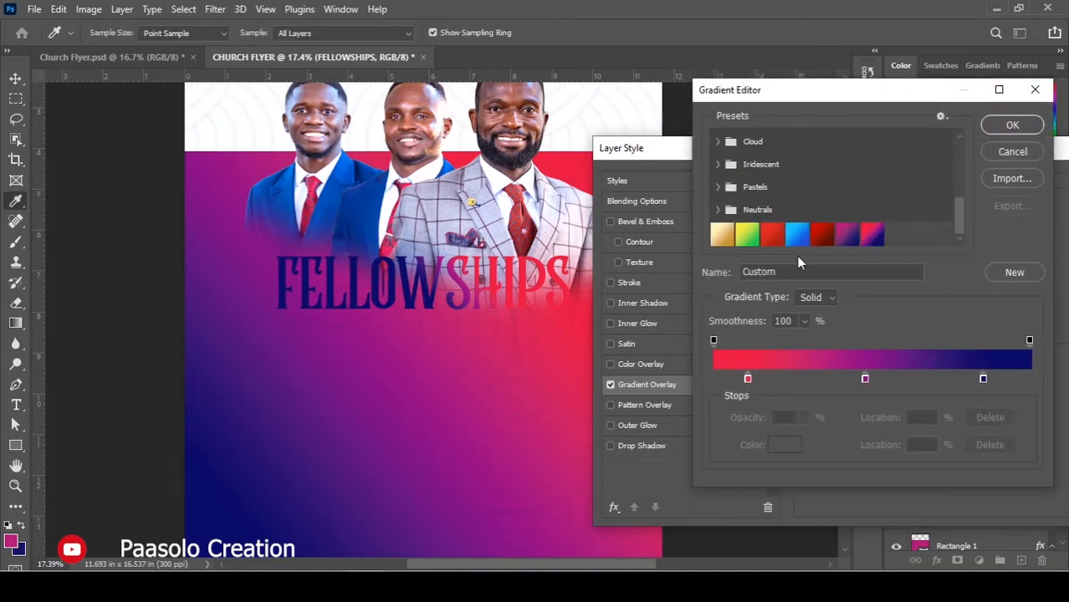
pyautogui.click(797, 235)
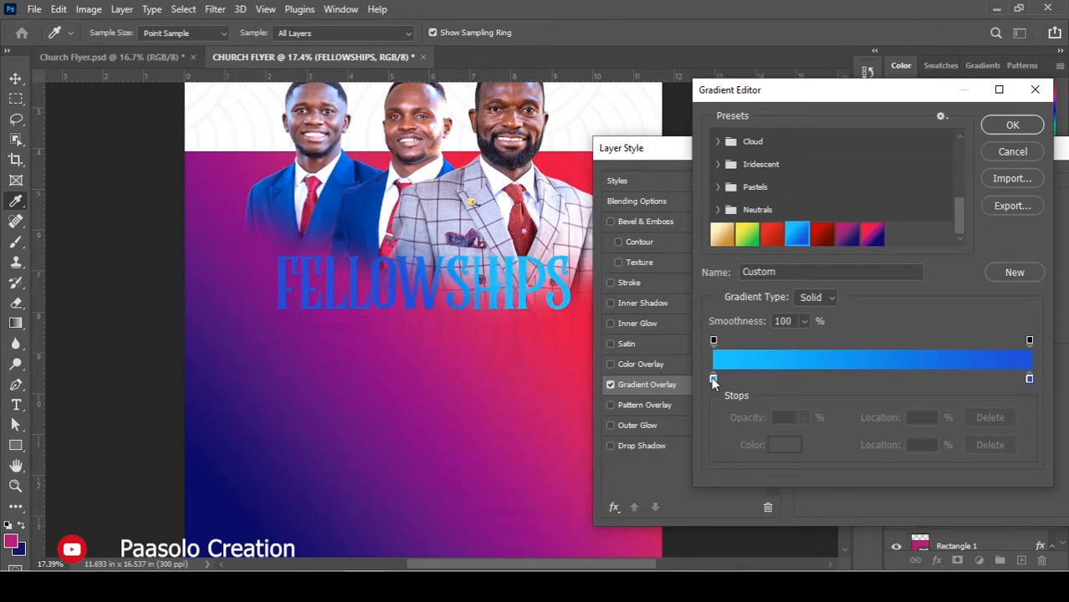
pyautogui.doubleClick(713, 380)
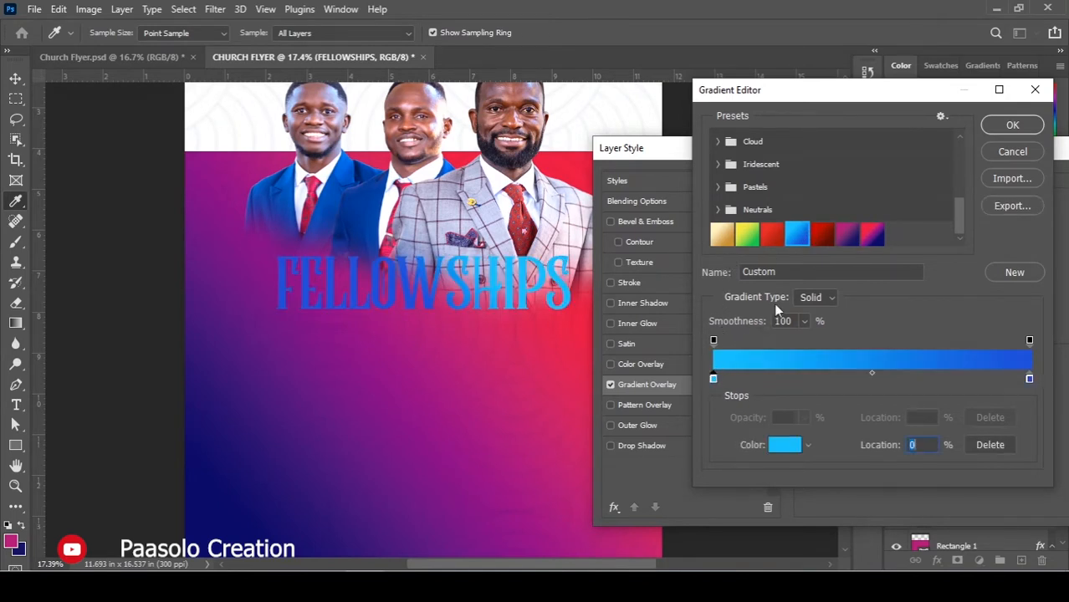
pyautogui.click(870, 446)
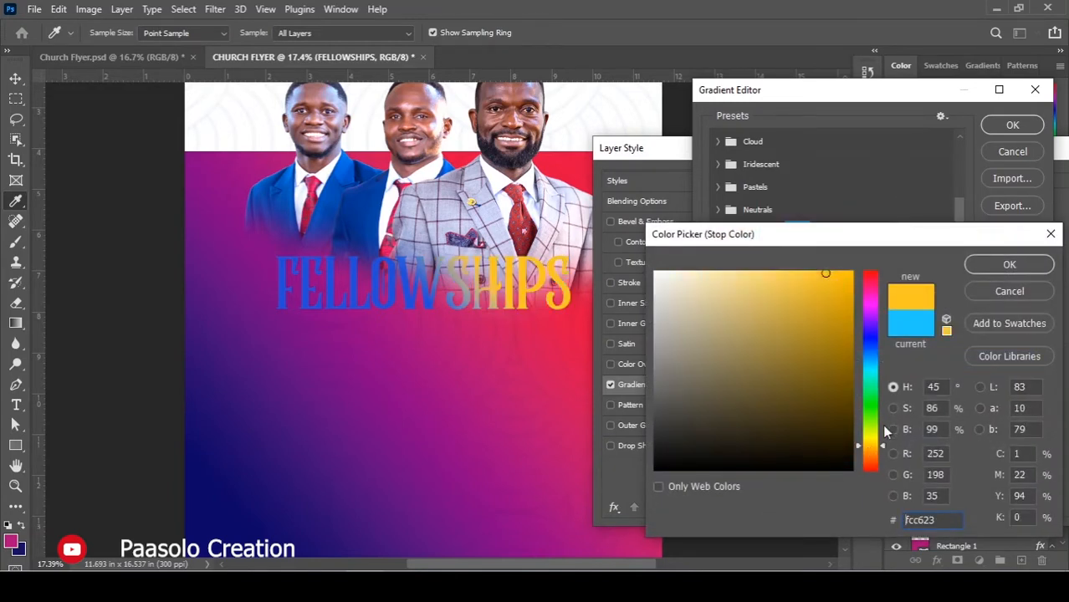
pyautogui.moveTo(882, 452); pyautogui.dragTo(883, 453)
pyautogui.click(1010, 265)
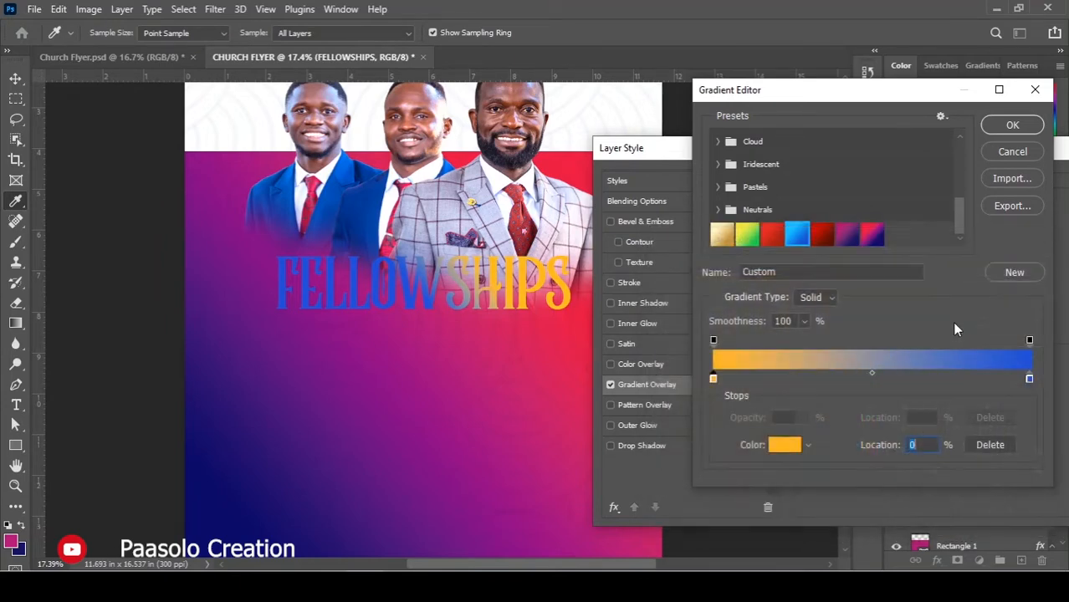
# Set the right gradient stop to a slightly brighter yellow.
pyautogui.click(1030, 381)
pyautogui.click(784, 445)
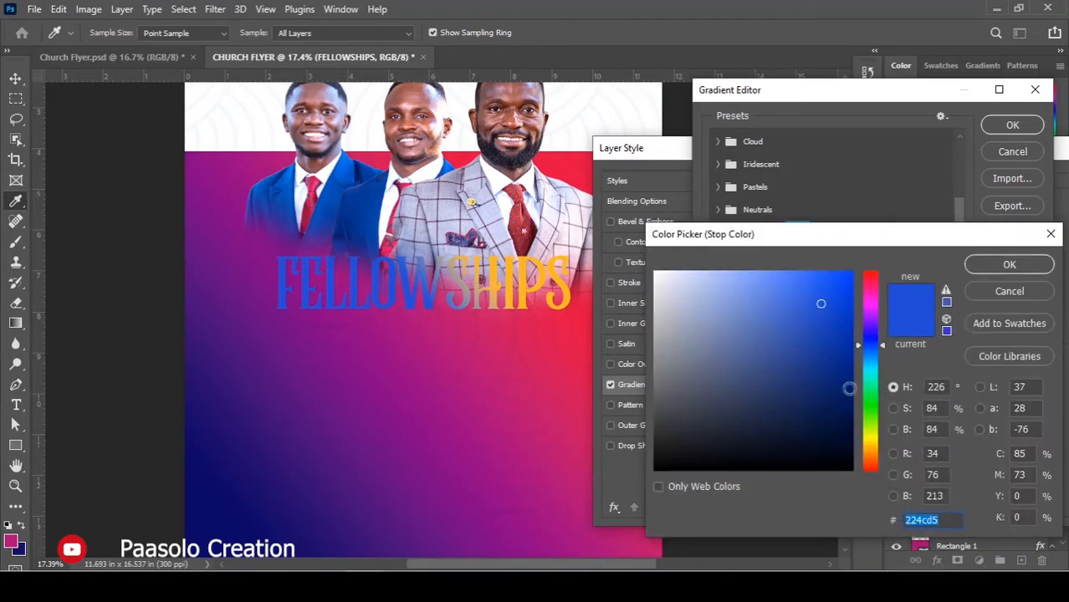
pyautogui.click(871, 440)
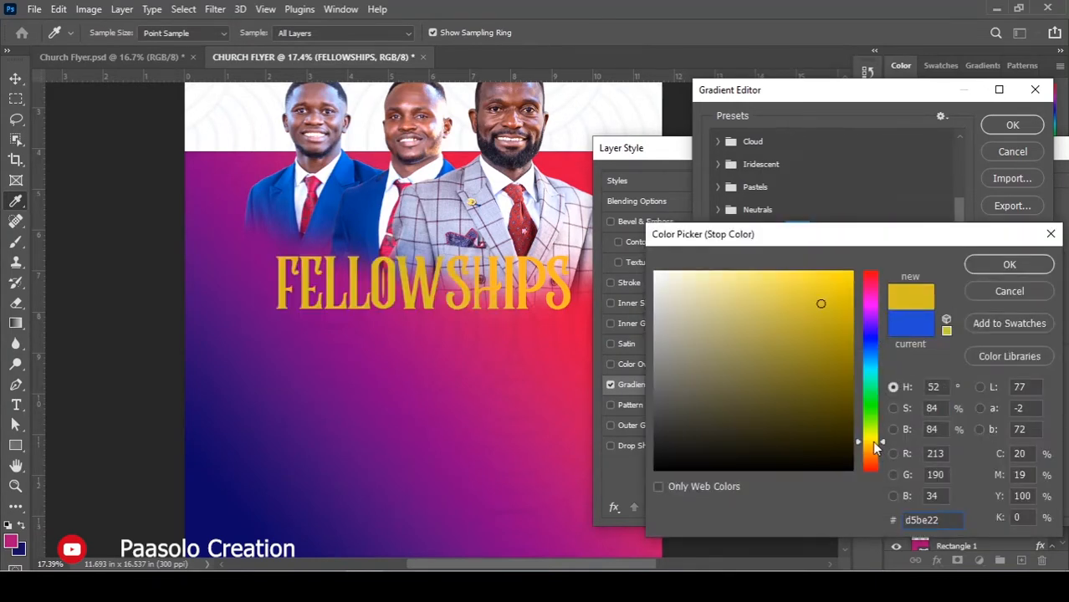
pyautogui.click(828, 296)
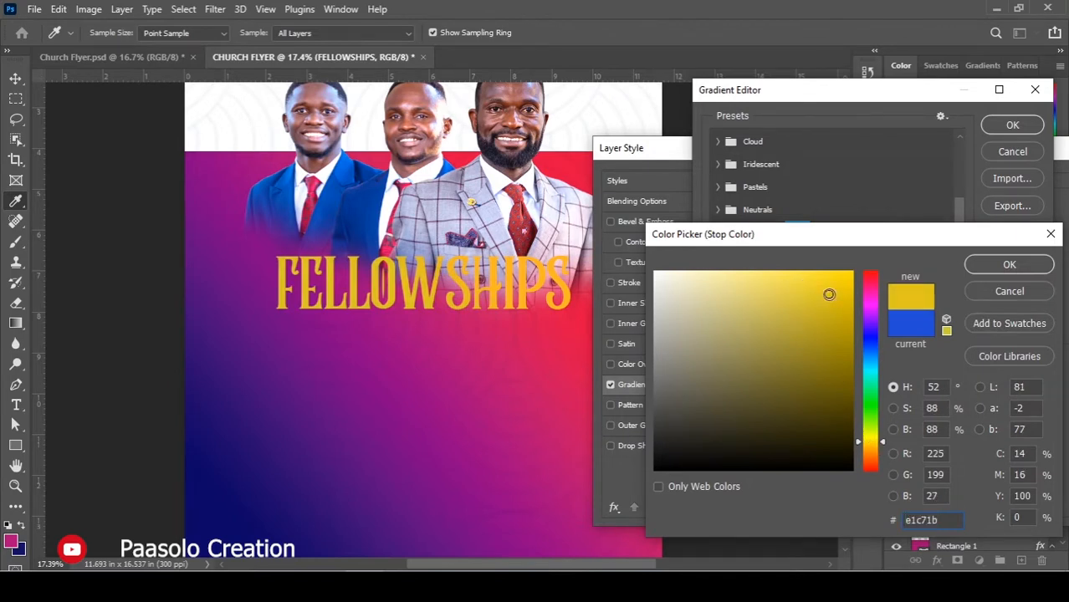
pyautogui.click(992, 263)
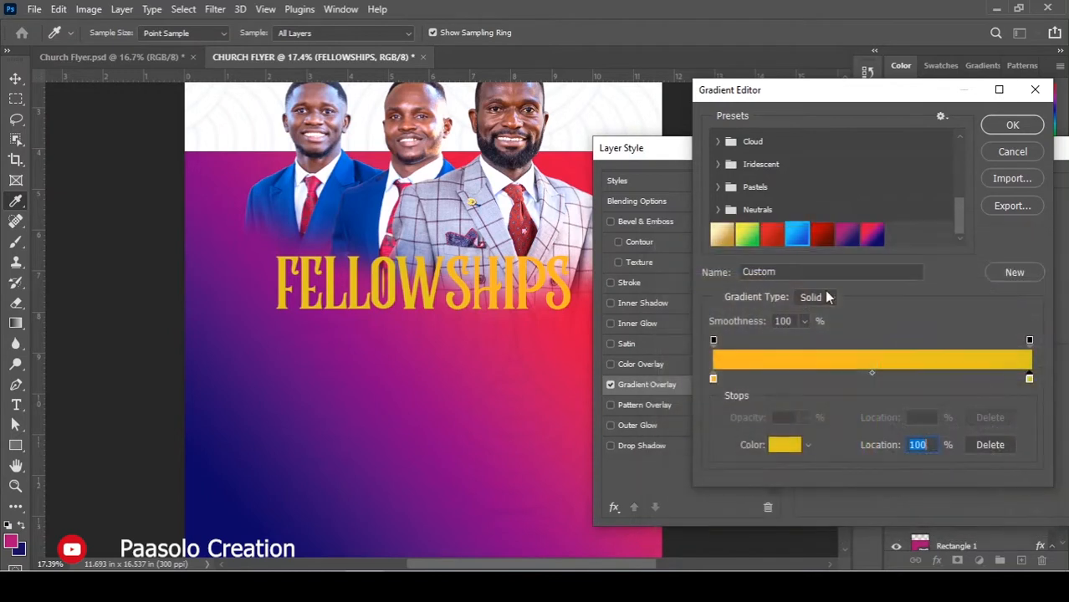
# Refine the left stop to golden yellow and apply the gold (#fccb23) overlay to FELLOWSHIPS.
pyautogui.doubleClick(714, 382)
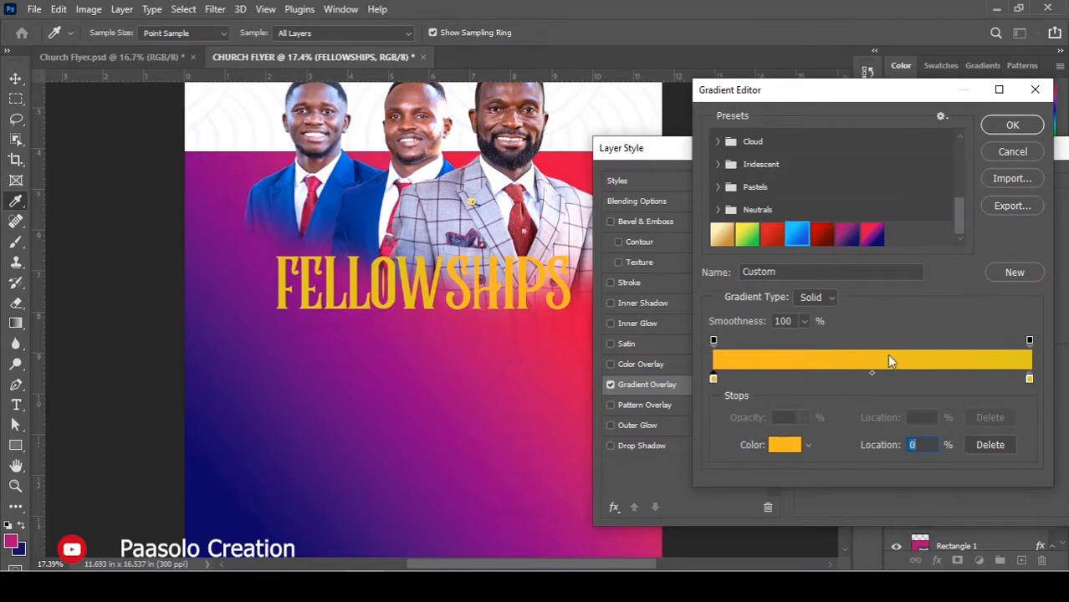
pyautogui.moveTo(877, 443); pyautogui.dragTo(876, 453)
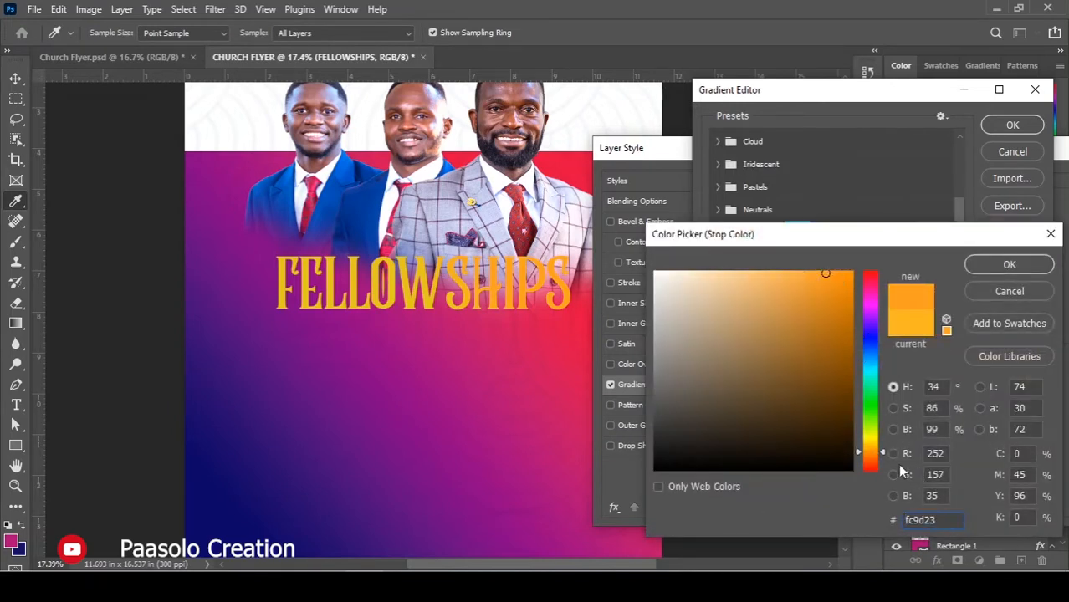
pyautogui.moveTo(880, 450); pyautogui.dragTo(881, 445)
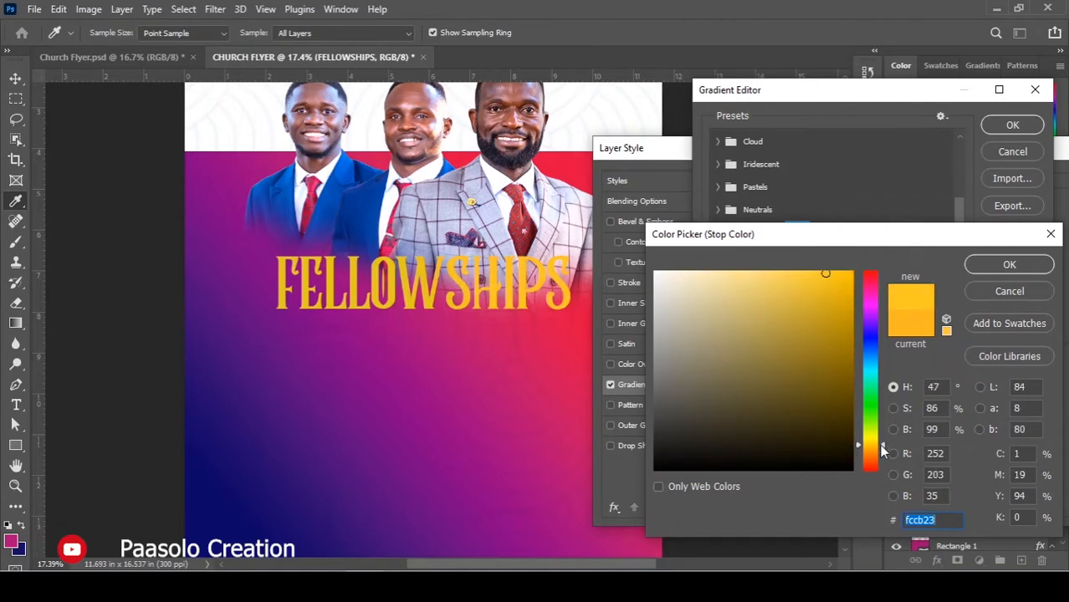
pyautogui.click(1009, 266)
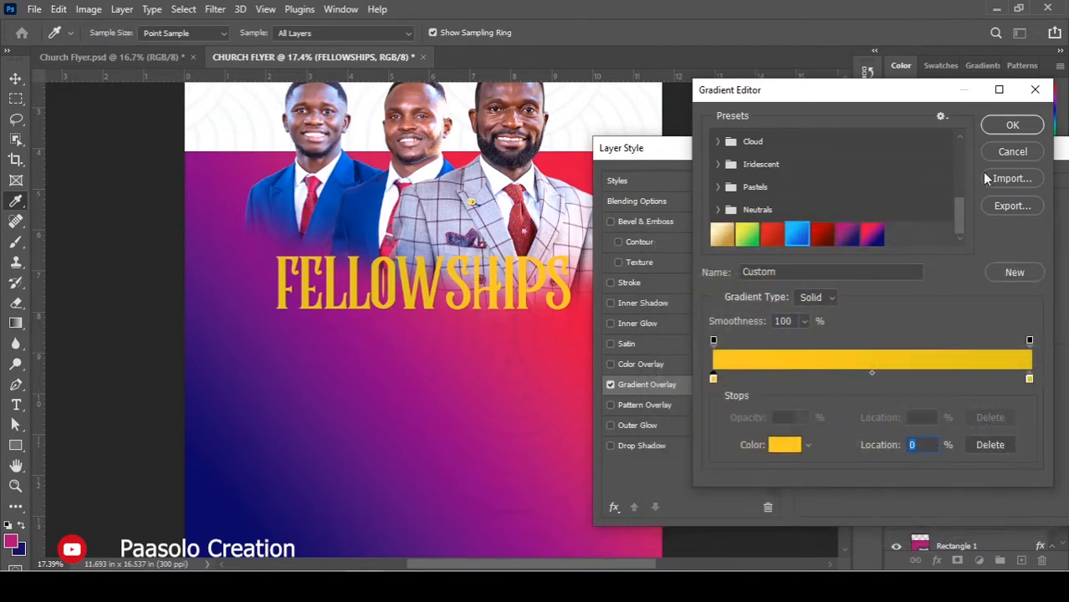
pyautogui.click(1011, 128)
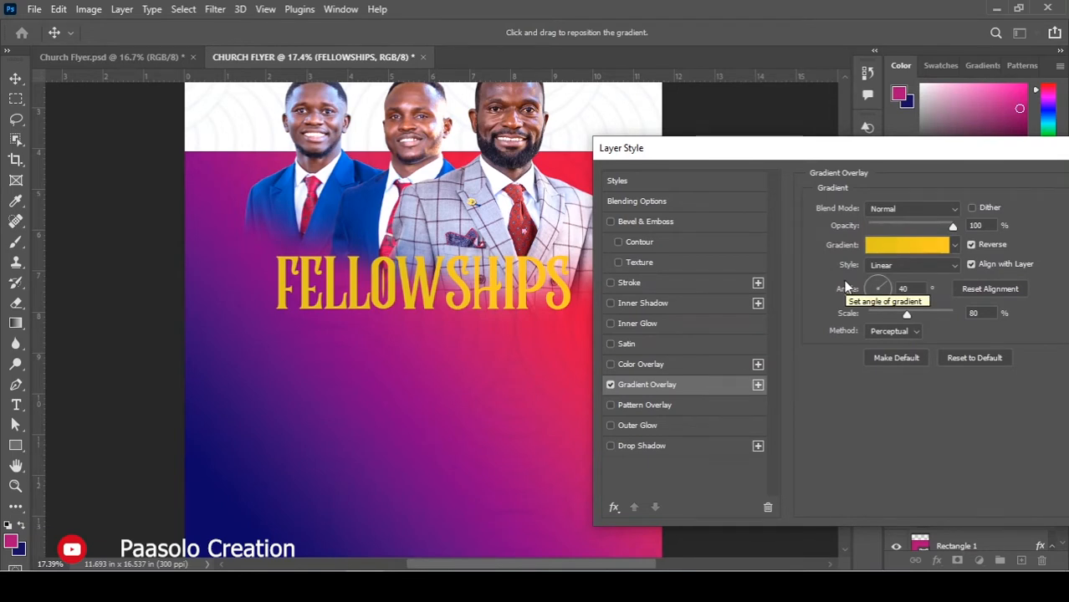
pyautogui.moveTo(1044, 159); pyautogui.dragTo(958, 169)
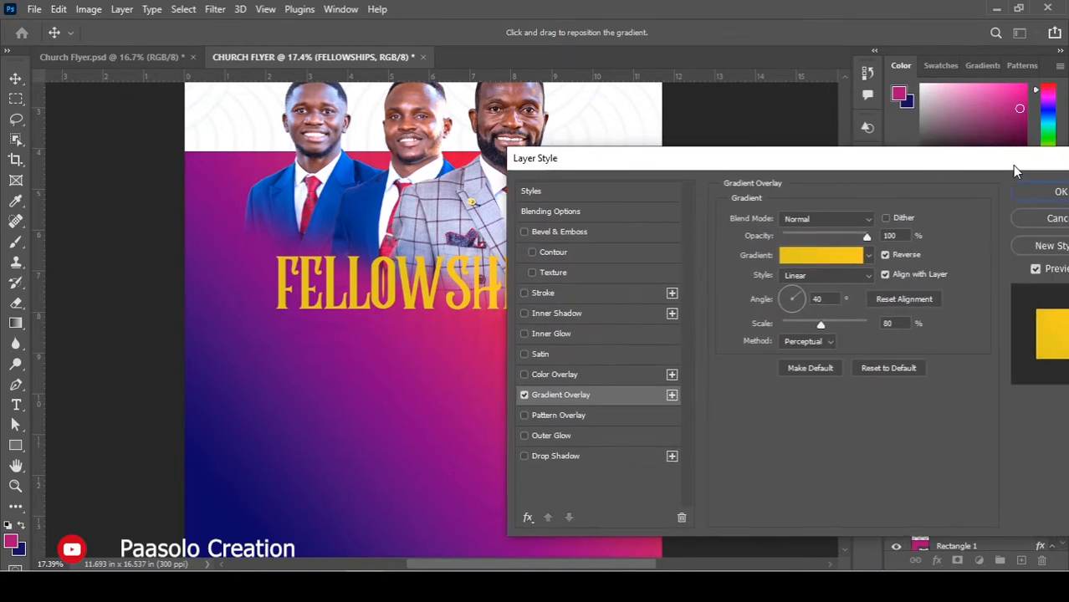
pyautogui.click(1042, 195)
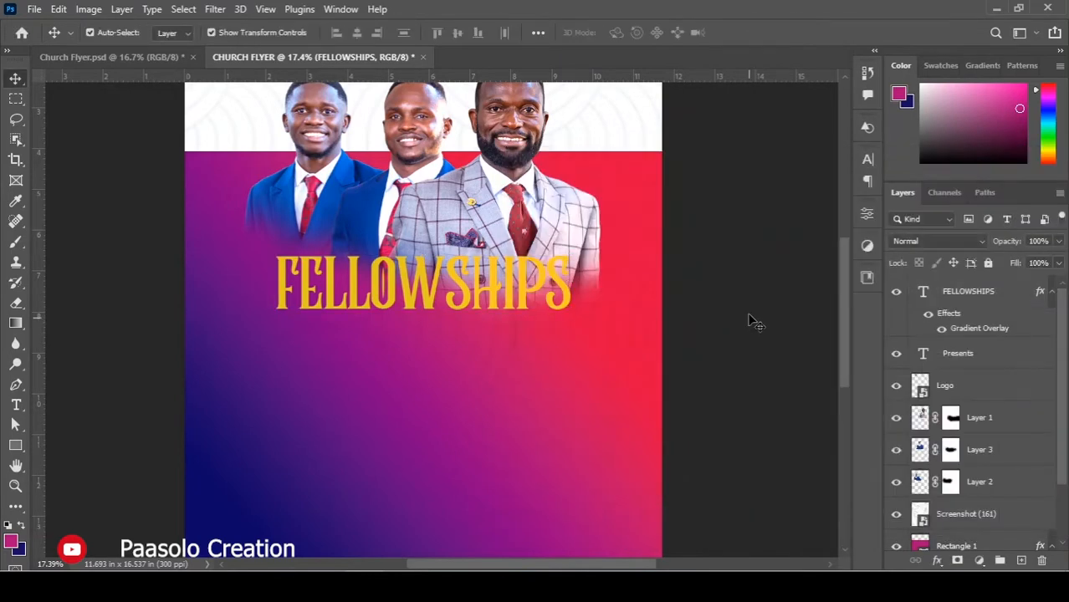
# Paste the WEEK CELEBRATION line from the notes into a new text box below FELLOWSHIPS.
pyautogui.scroll(-1, 599, 343)
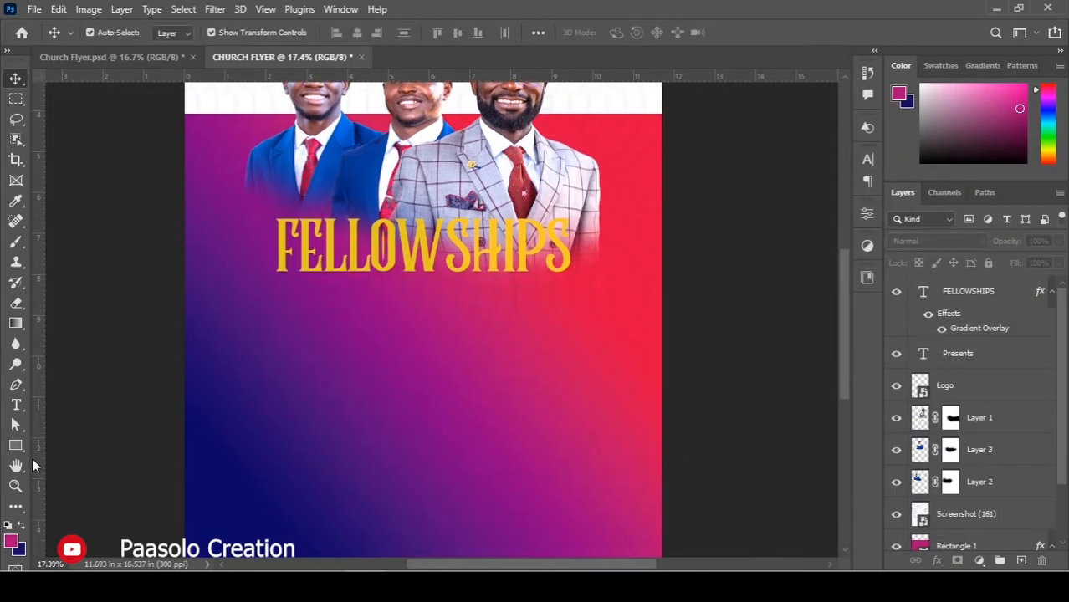
pyautogui.hotkey('ctrl', 'c')
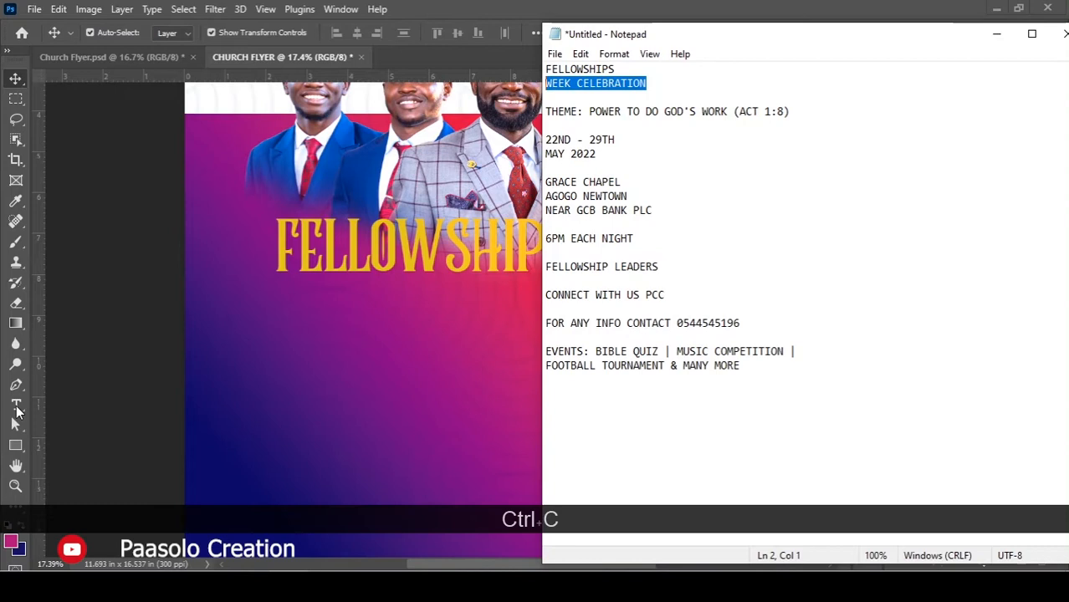
pyautogui.click(17, 410)
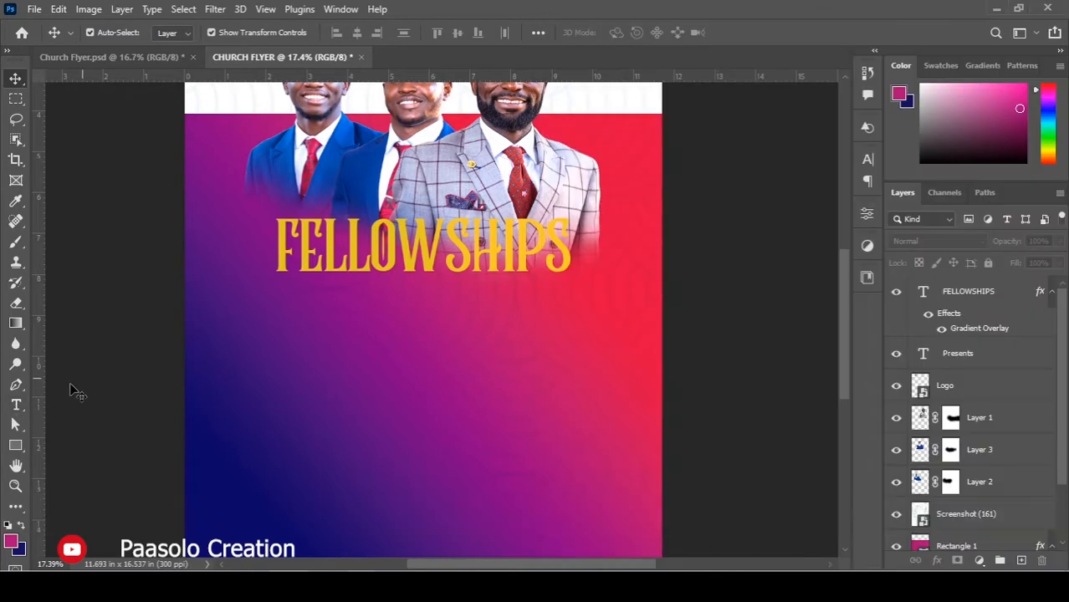
pyautogui.click(17, 408)
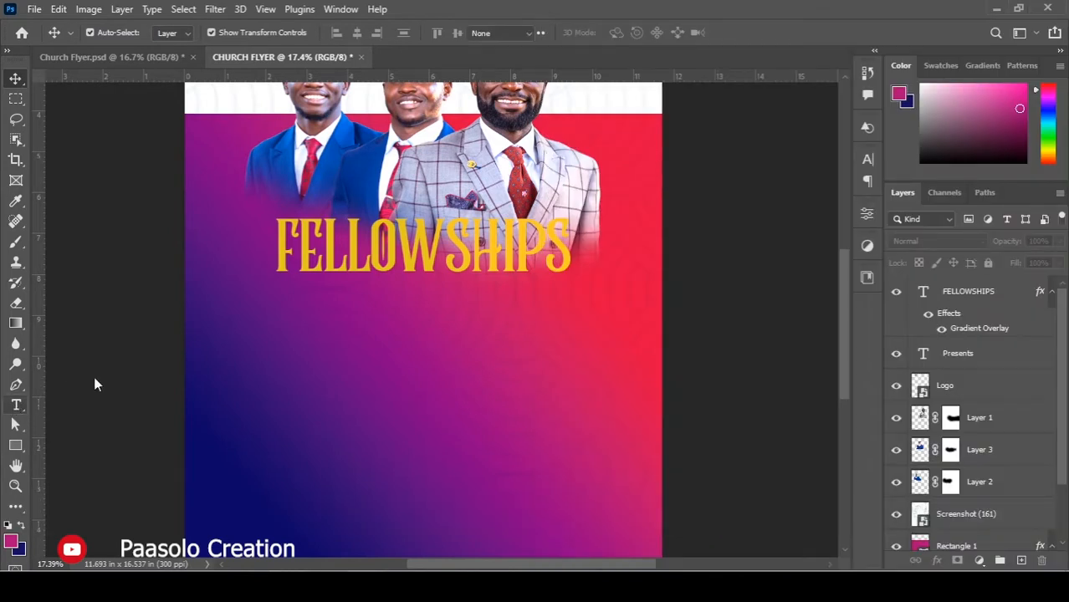
pyautogui.click(291, 298)
pyautogui.hotkey('ctrl', 'v')
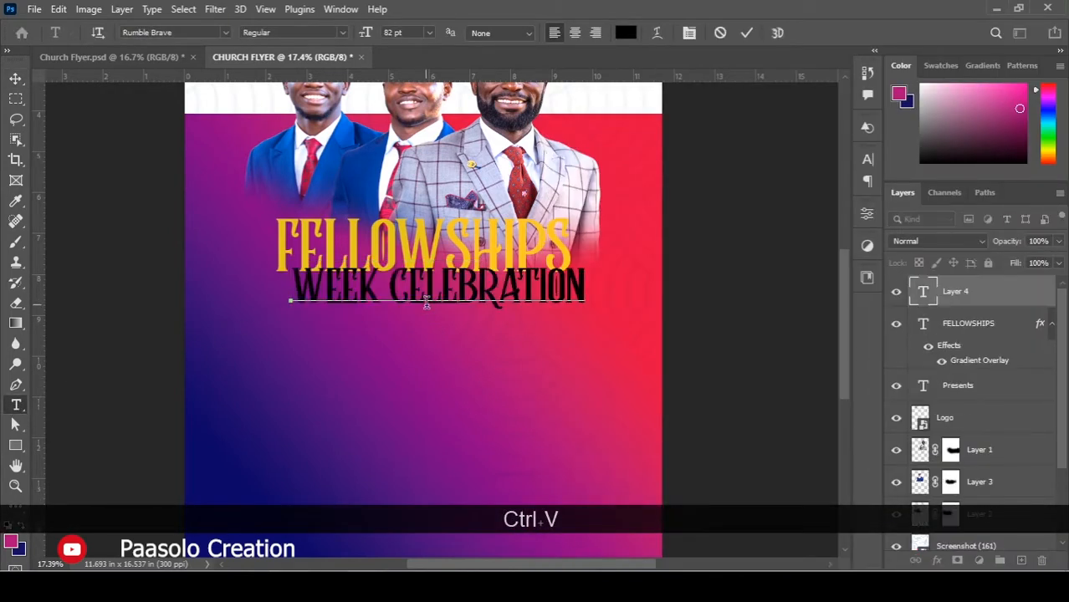
# Set the subtitle font to Orqquidea Sans and scale it down to about 62%.
pyautogui.hotkey('ctrl', 'a')
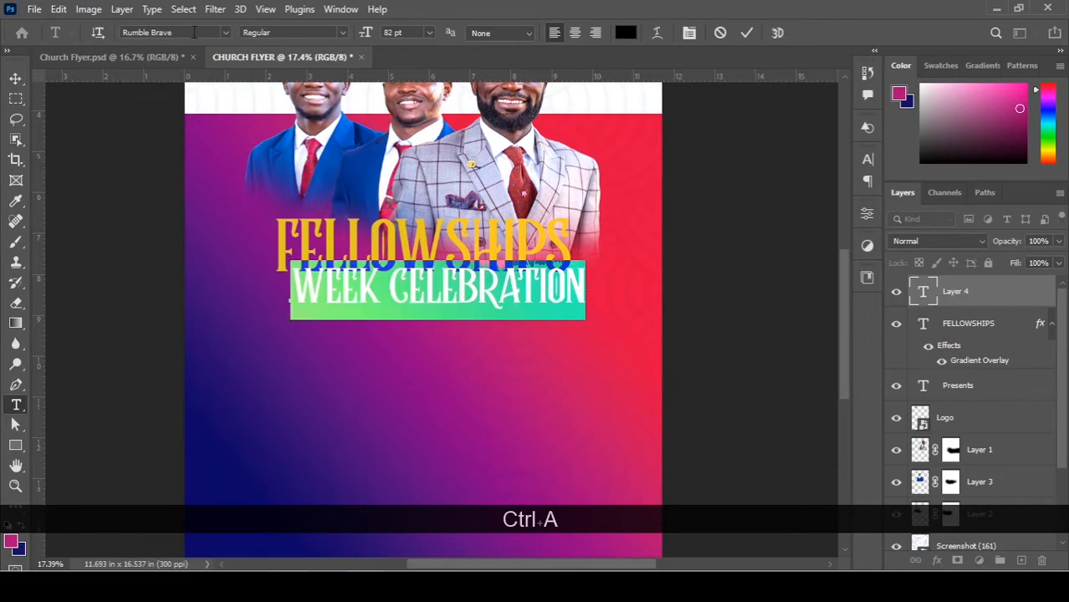
pyautogui.click(191, 31)
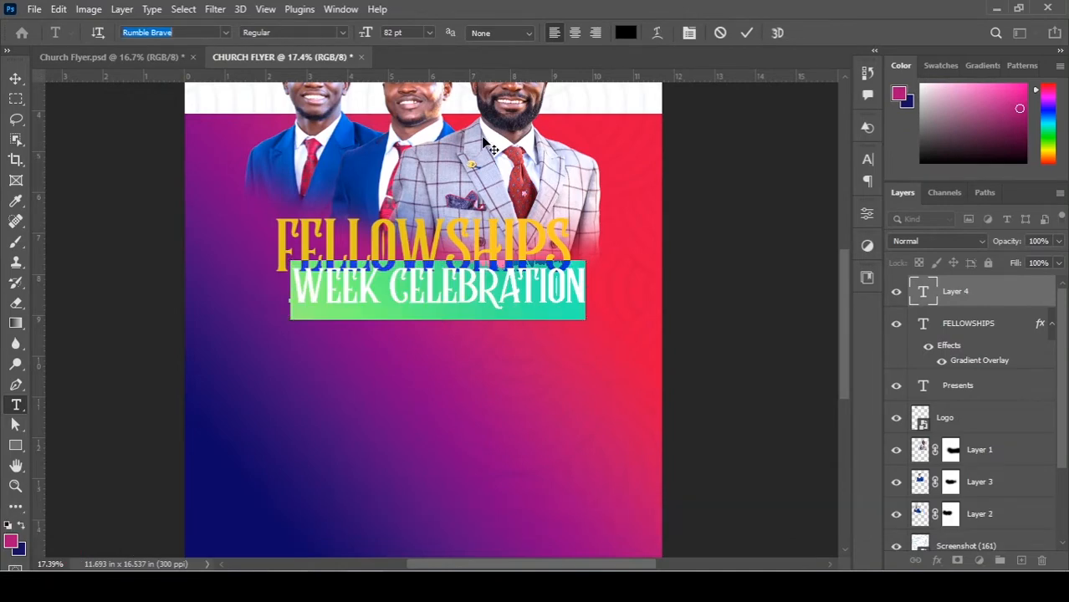
pyautogui.write('or')
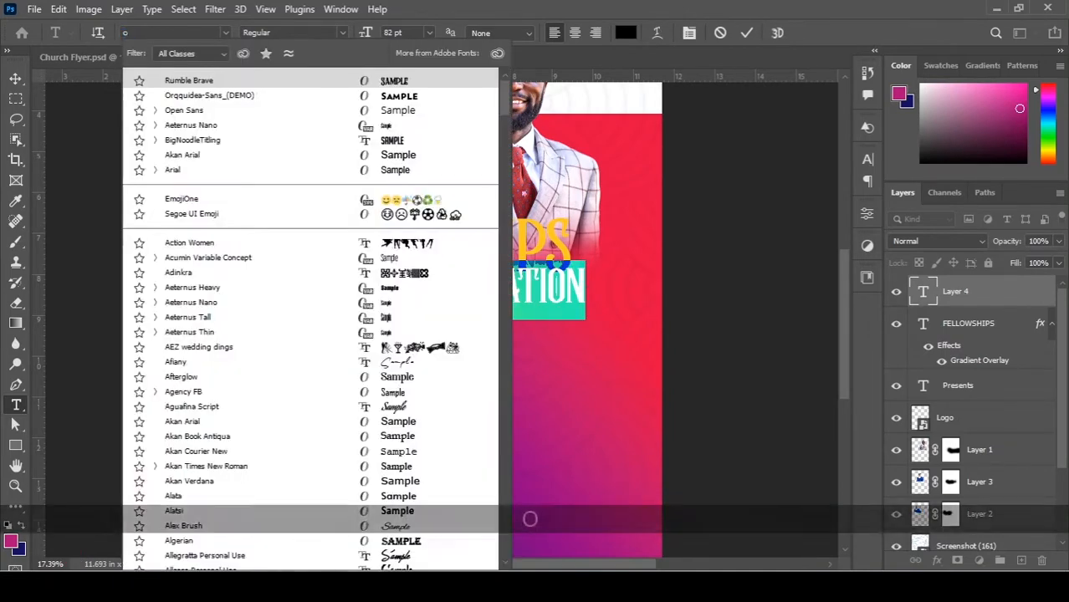
pyautogui.click(282, 98)
pyautogui.click(15, 79)
pyautogui.moveTo(731, 266); pyautogui.dragTo(558, 278)
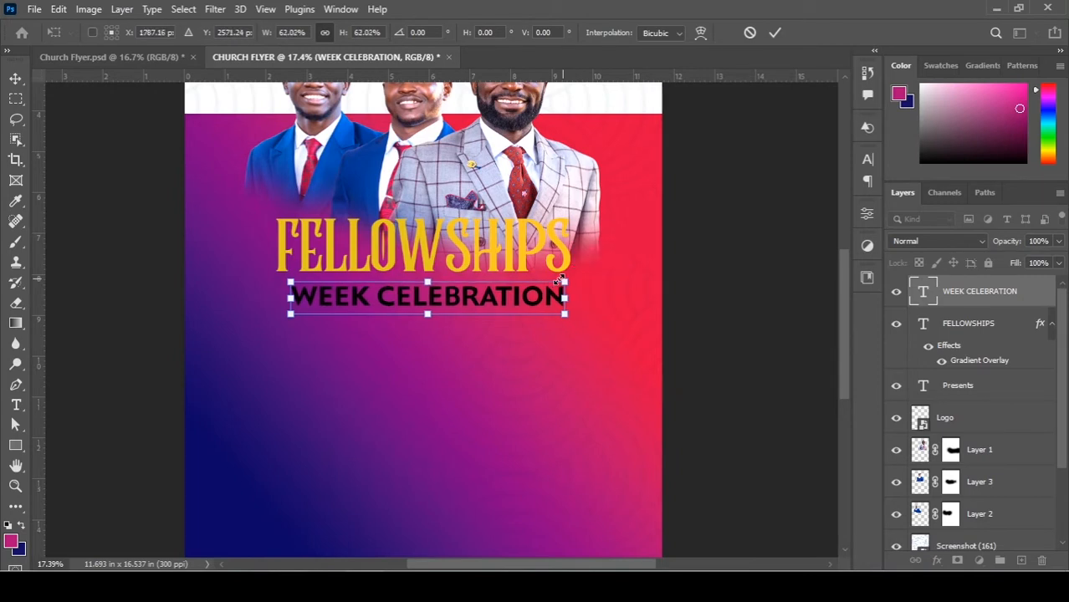
# Finish the resize and correct the subtitle text to 'WEEK CELEBRATIONS'.
pyautogui.doubleClick(531, 296)
pyautogui.press('t')
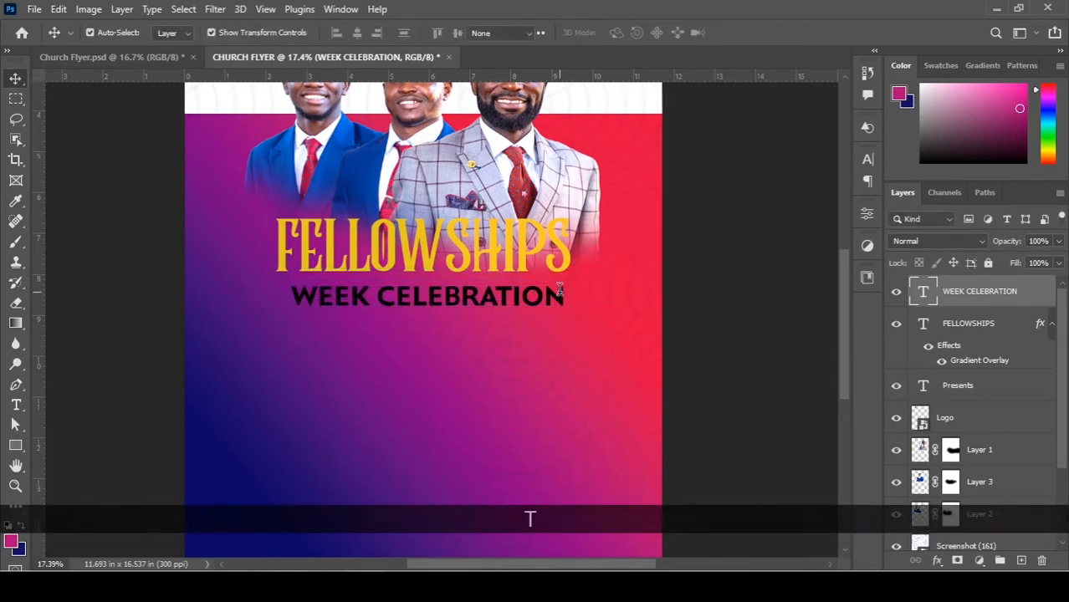
pyautogui.click(563, 296)
pyautogui.write('S')
pyautogui.press('Return')
pyautogui.press('v')
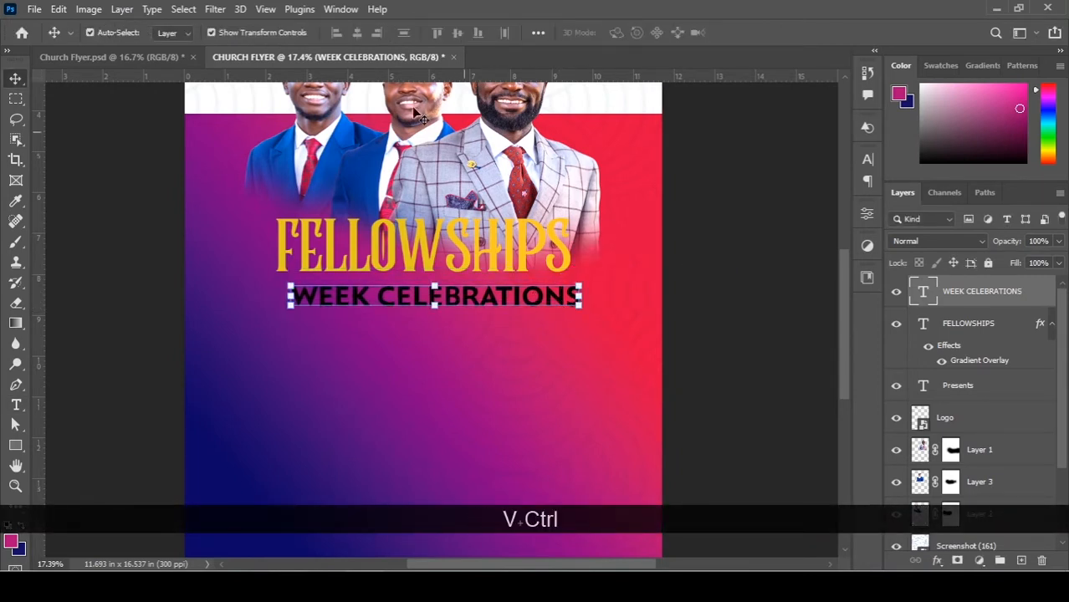
# Centre the subtitle horizontally, shrink it slightly and nudge it up toward FELLOWSHIPS.
pyautogui.hotkey('ctrl', 'a')
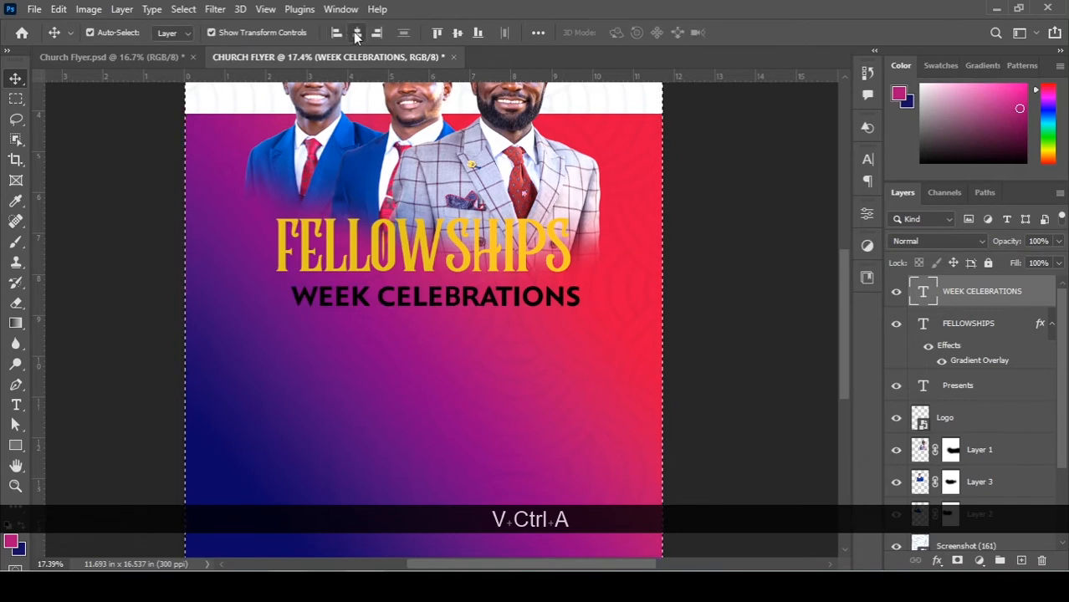
pyautogui.click(357, 33)
pyautogui.press('ctrl')
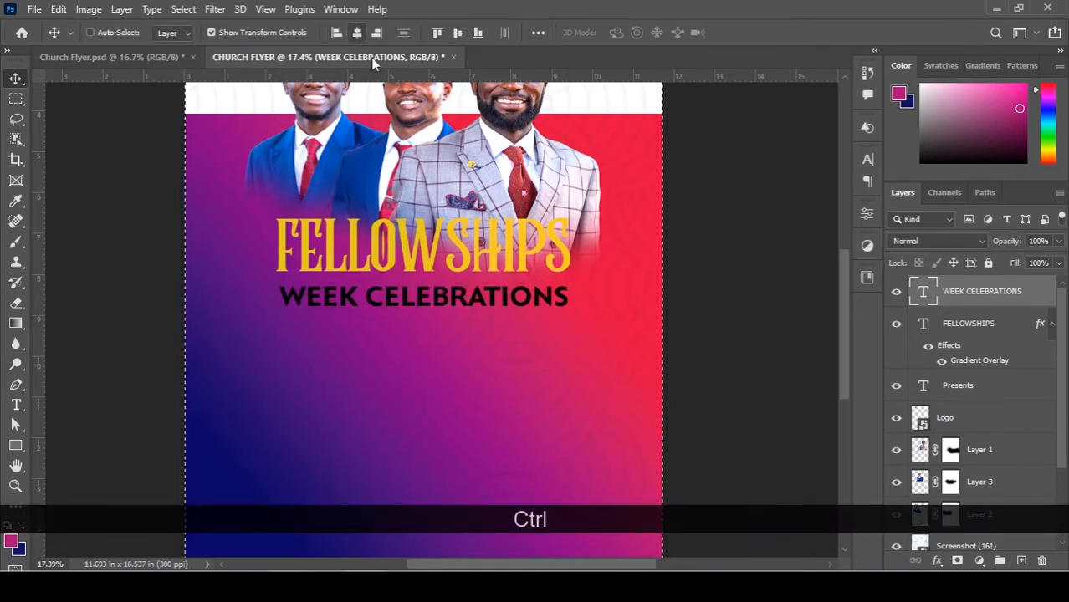
pyautogui.hotkey('ctrl', 'd')
pyautogui.press('alt')
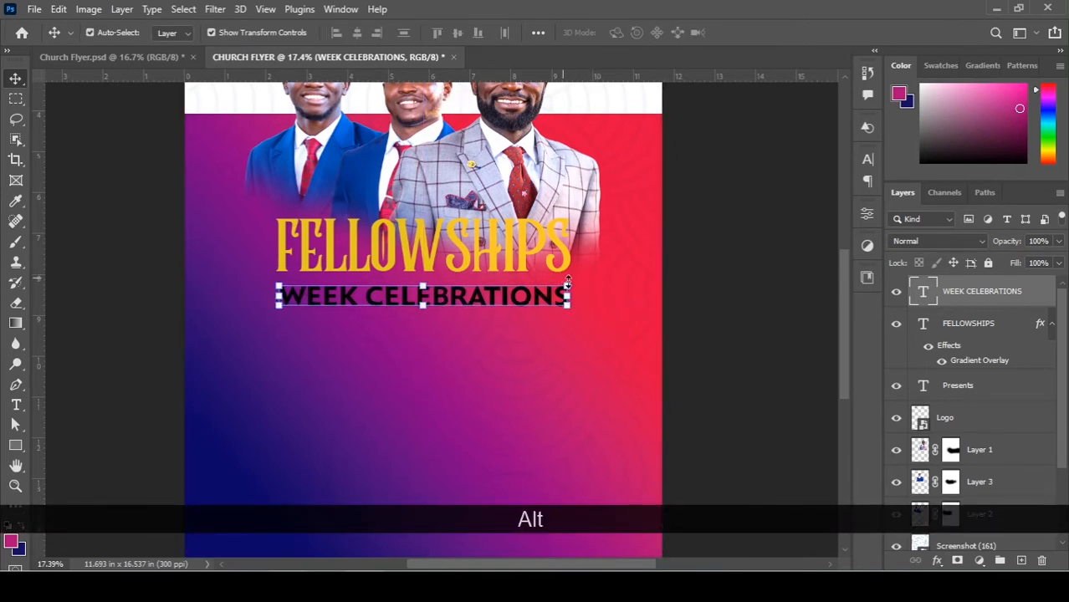
pyautogui.moveTo(568, 285); pyautogui.dragTo(565, 287)
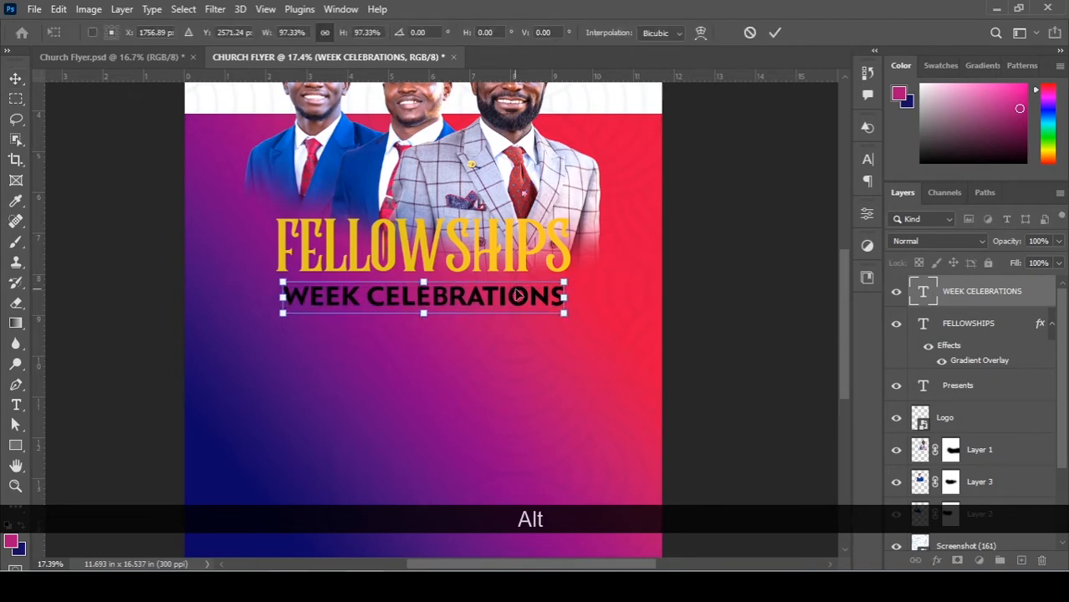
pyautogui.press('Return')
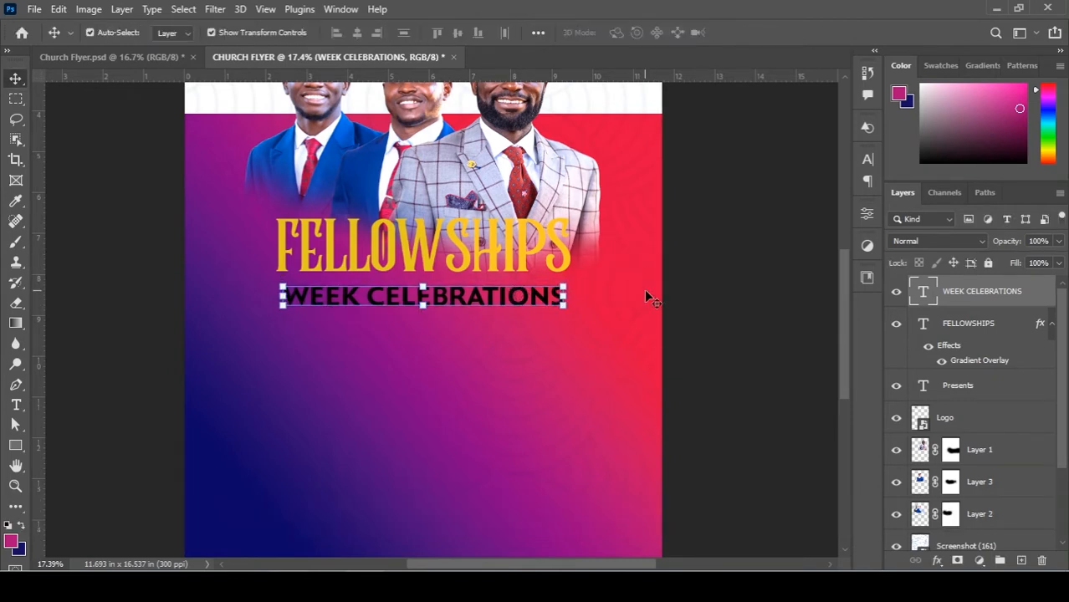
pyautogui.press('Up')
pyautogui.press('Up')
pyautogui.press('Up')
pyautogui.press('Up')
pyautogui.press('Up')
pyautogui.press('Up')
pyautogui.press('Up')
pyautogui.press('Up')
pyautogui.press('Up')
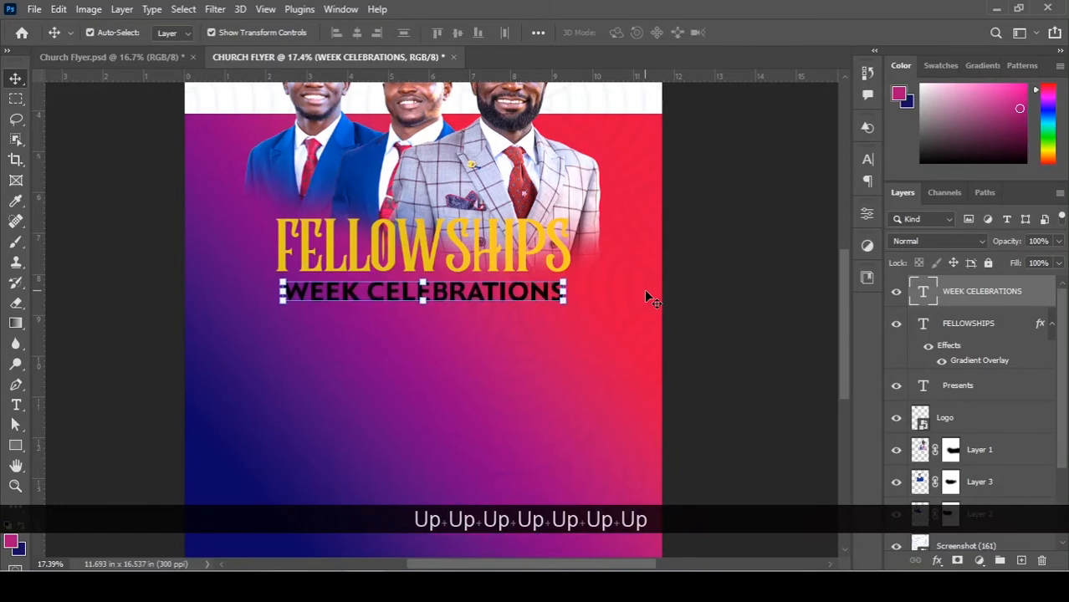
# Recolour the subtitle text near-white (#f4e9e9).
pyautogui.click(869, 159)
pyautogui.click(810, 251)
pyautogui.moveTo(663, 279); pyautogui.dragTo(598, 255)
pyautogui.click(1009, 265)
# Set the WEEK CELEBRATIONS letter tracking to -40.
pyautogui.press('v')
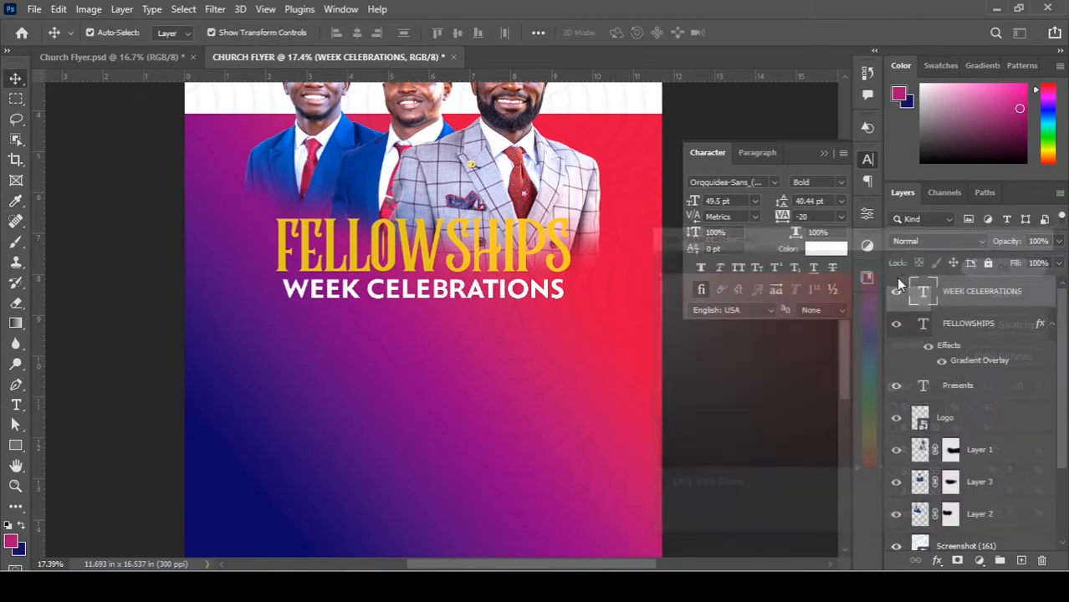
pyautogui.click(709, 362)
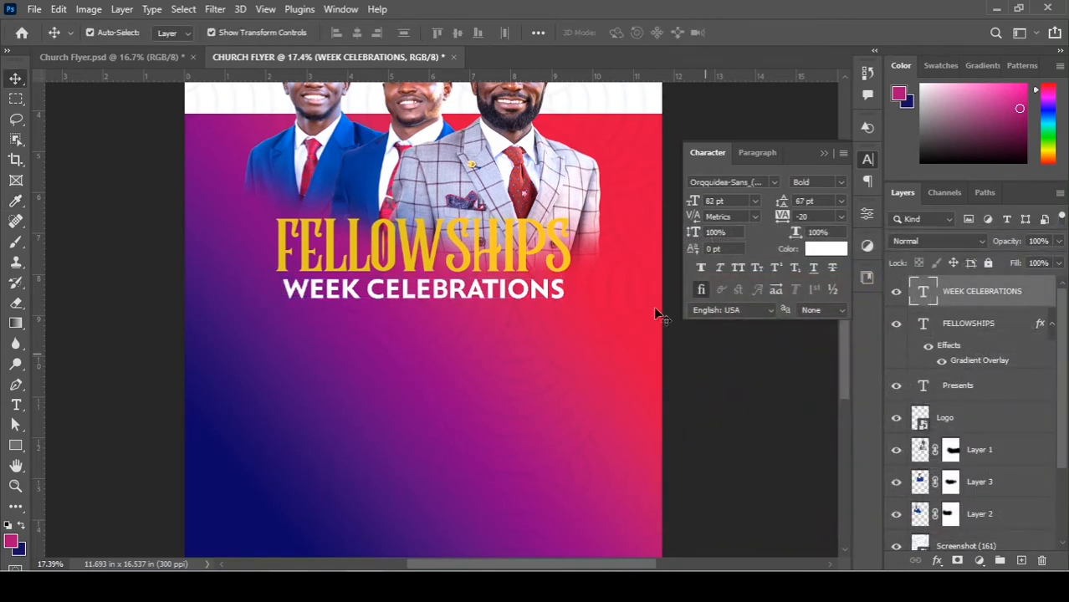
pyautogui.click(480, 303)
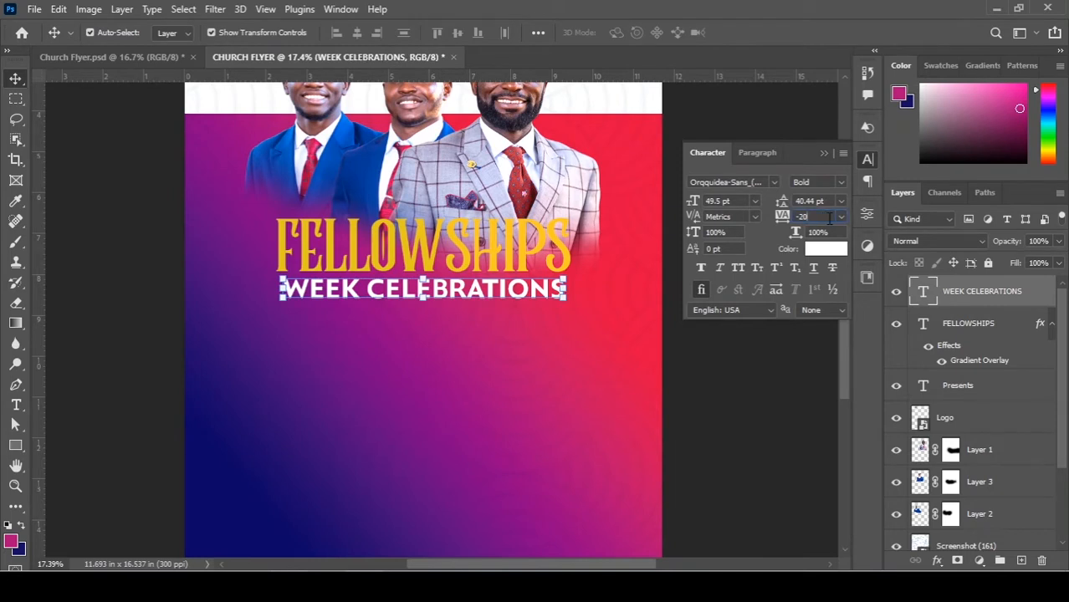
pyautogui.click(829, 217)
pyautogui.write('-40')
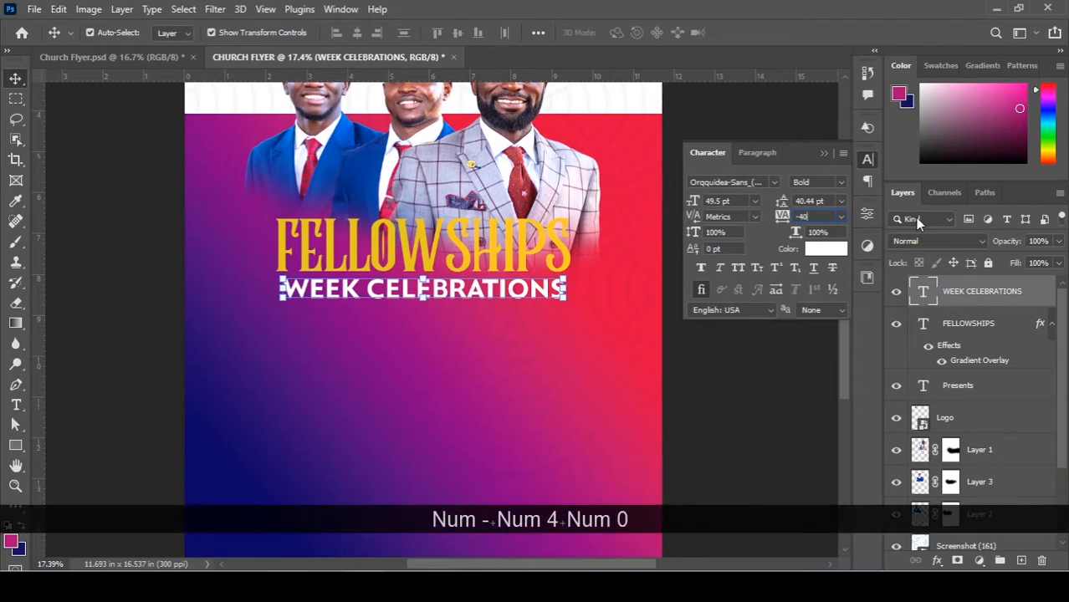
pyautogui.press('Return')
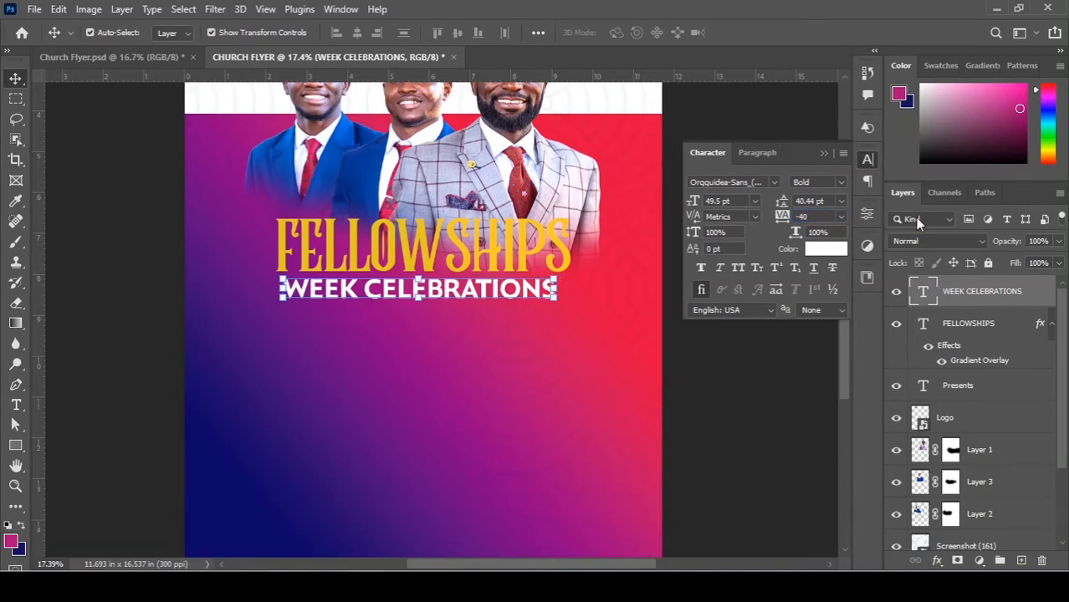
# Re-centre the subtitle horizontally beneath the gold FELLOWSHIPS title.
pyautogui.hotkey('ctrl', 'a')
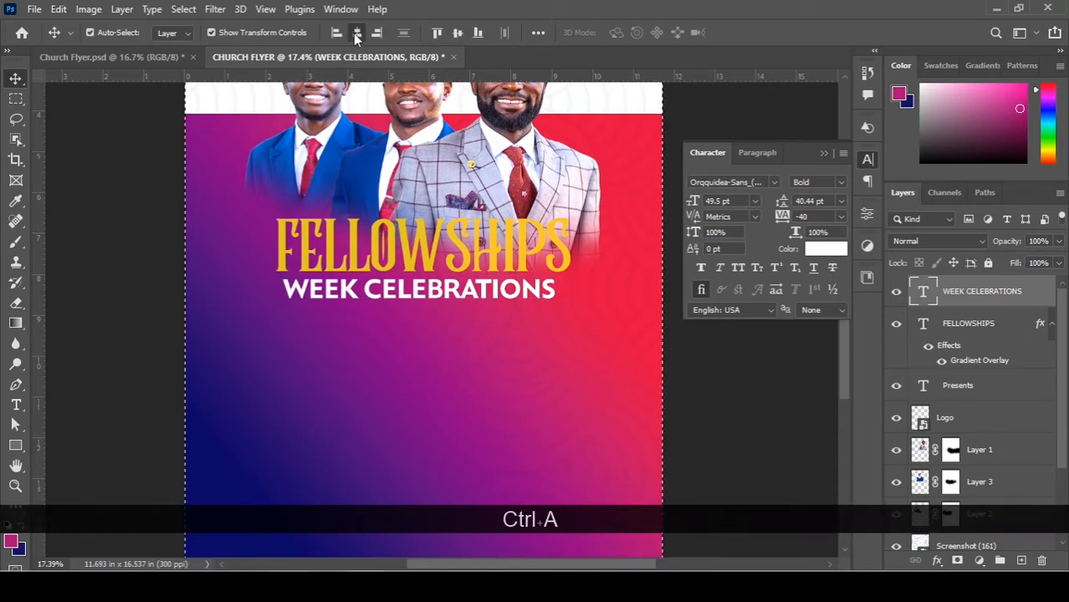
pyautogui.click(356, 33)
pyautogui.hotkey('ctrl', 'd')
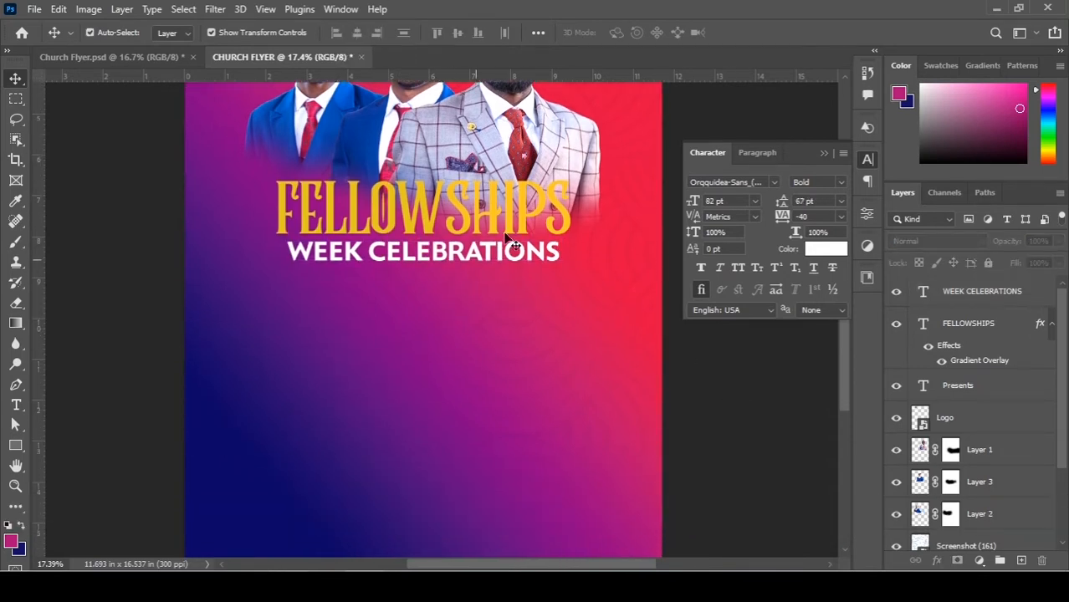
pyautogui.keyDown('alt'); pyautogui.scroll(2, 512, 243); pyautogui.keyUp('alt')
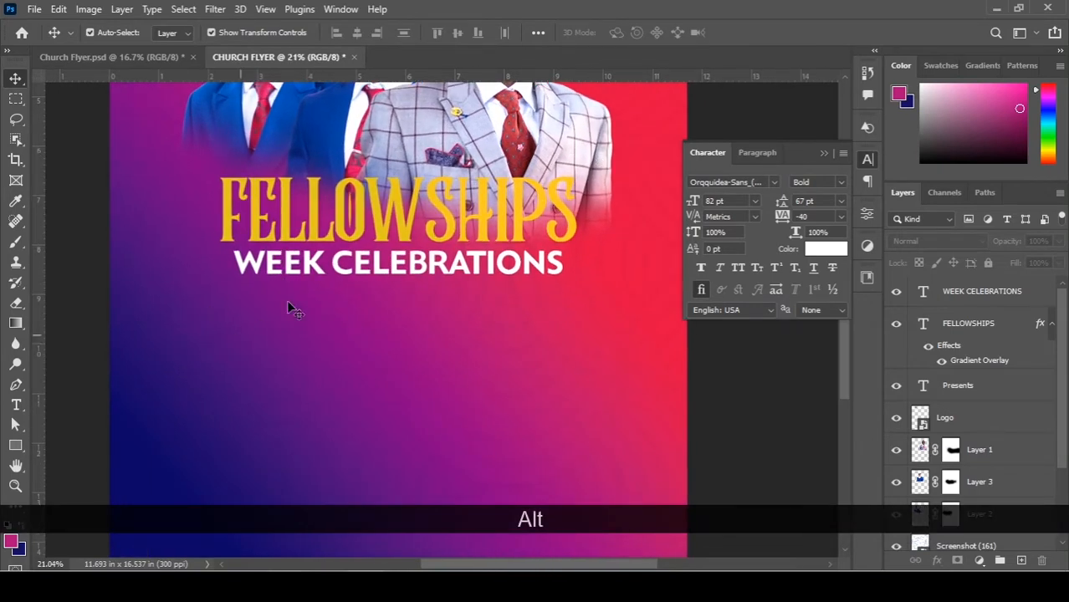
pyautogui.scroll(1, 12, 442)
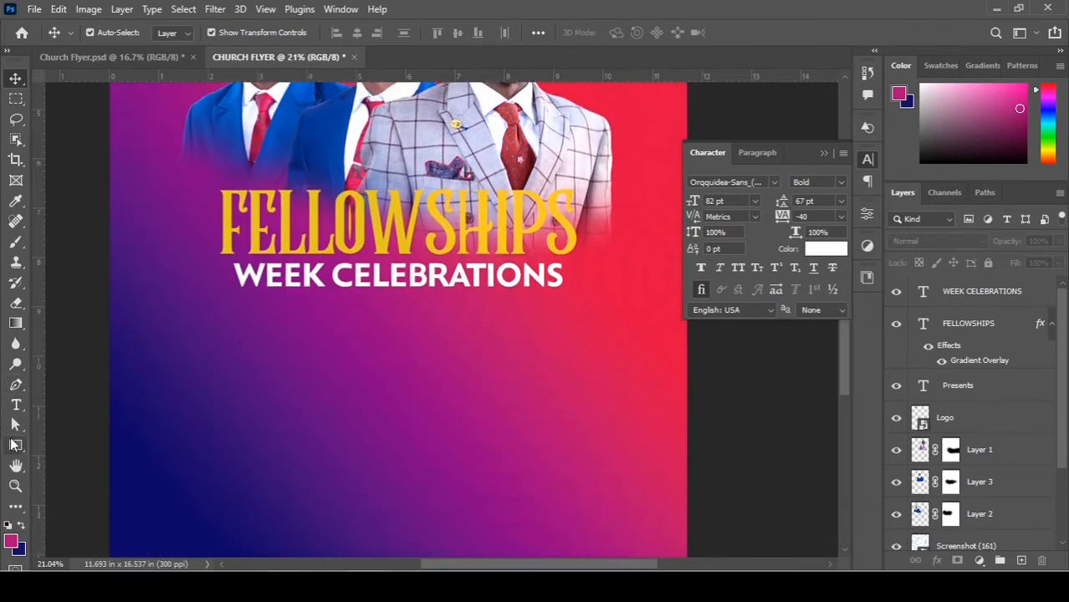
# Draw a wide rectangle below WEEK CELEBRATIONS with no fill.
pyautogui.click(15, 445)
pyautogui.moveTo(223, 298); pyautogui.dragTo(571, 337)
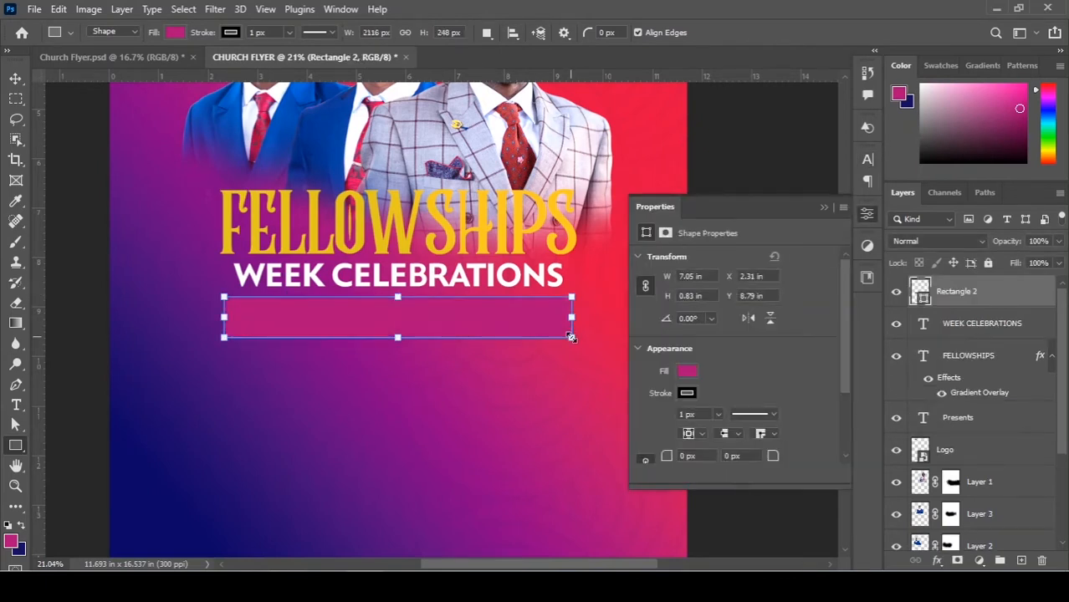
pyautogui.click(686, 372)
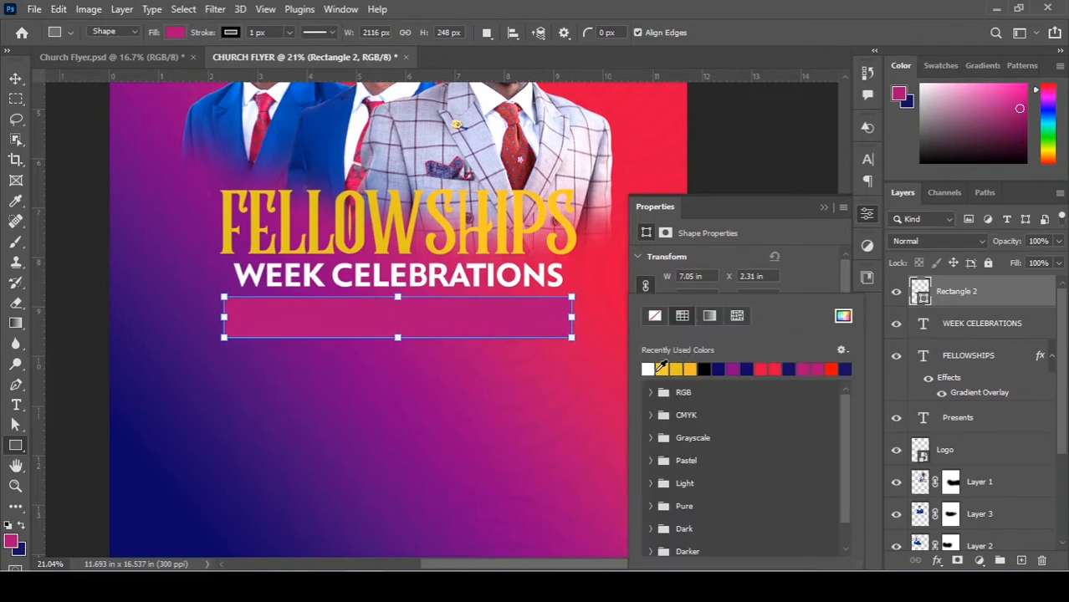
pyautogui.click(172, 32)
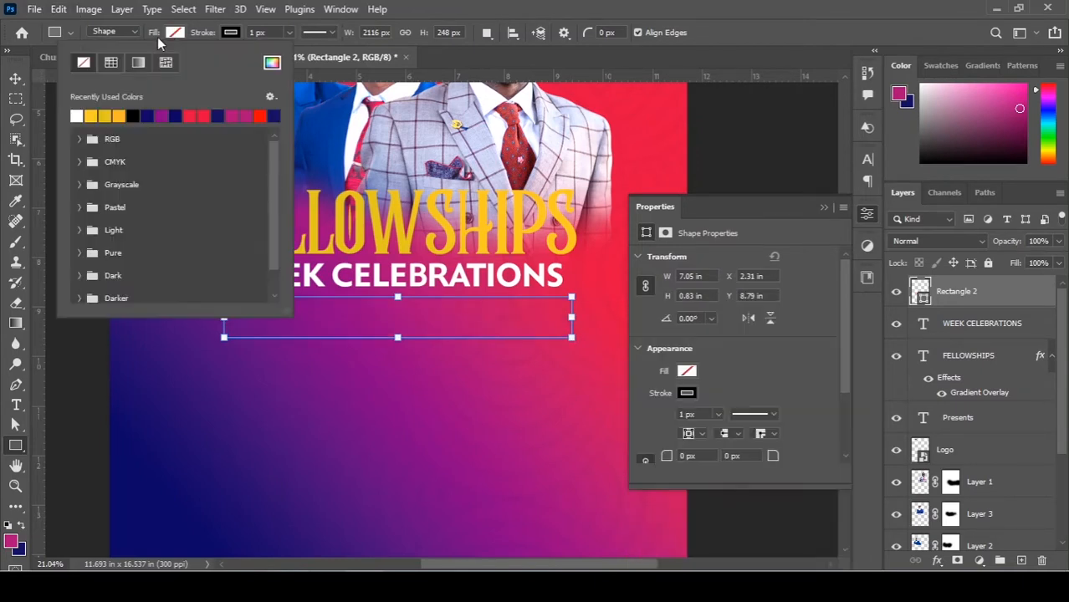
# Give the box a 10 px white outline and reselect it with the Move tool.
pyautogui.click(231, 32)
pyautogui.click(132, 115)
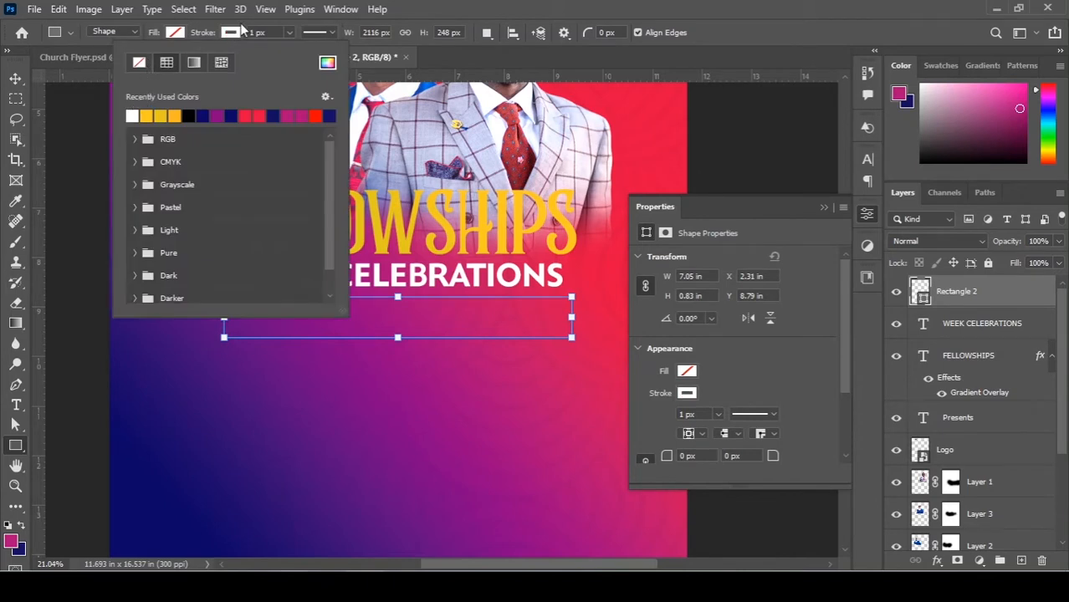
pyautogui.click(207, 50)
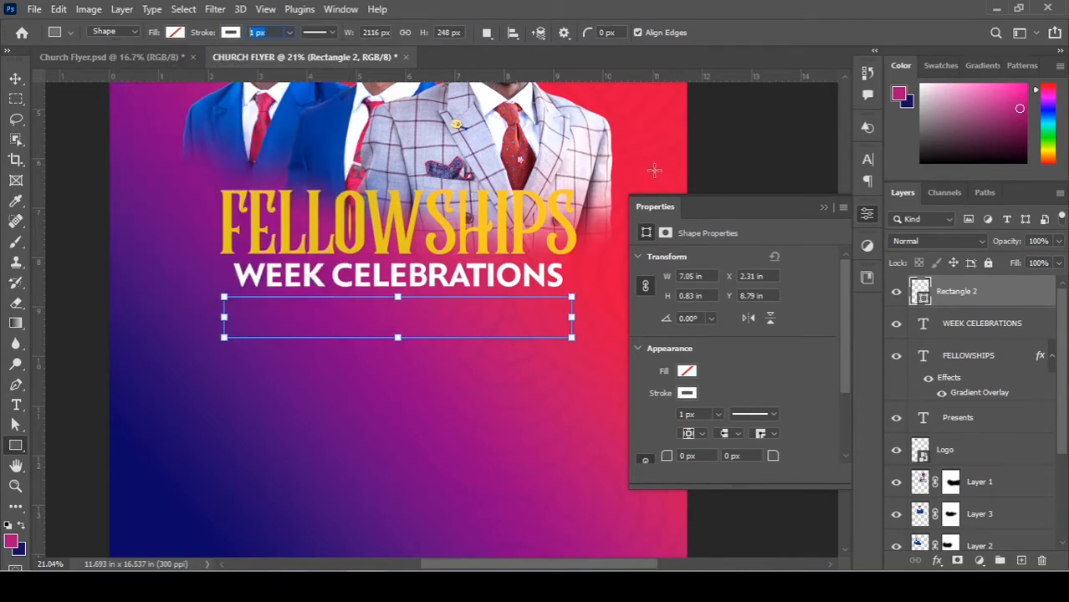
pyautogui.write('10')
pyautogui.press('Return')
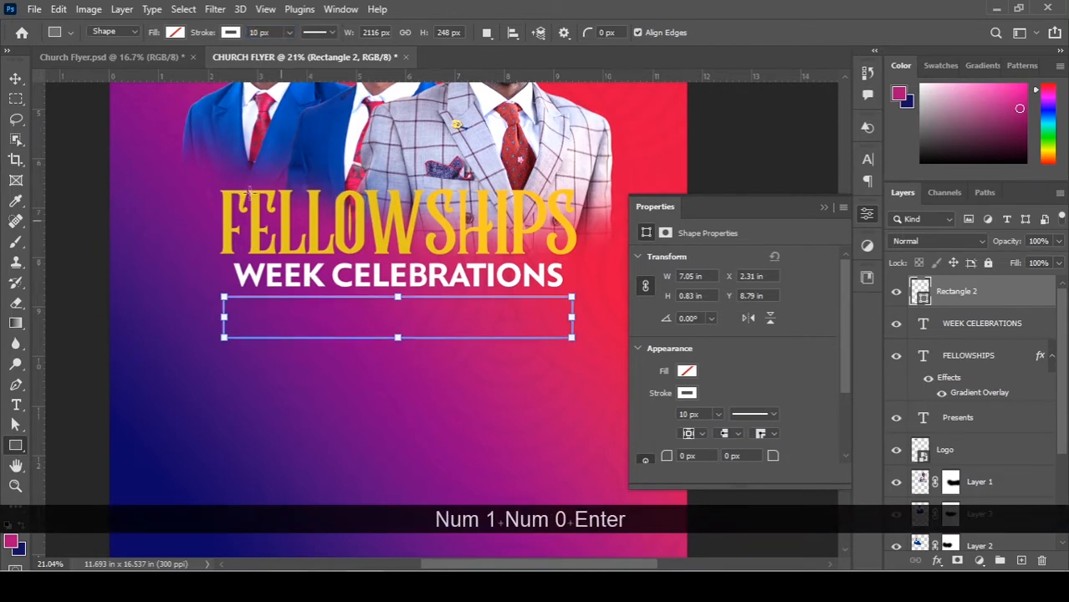
pyautogui.click(17, 77)
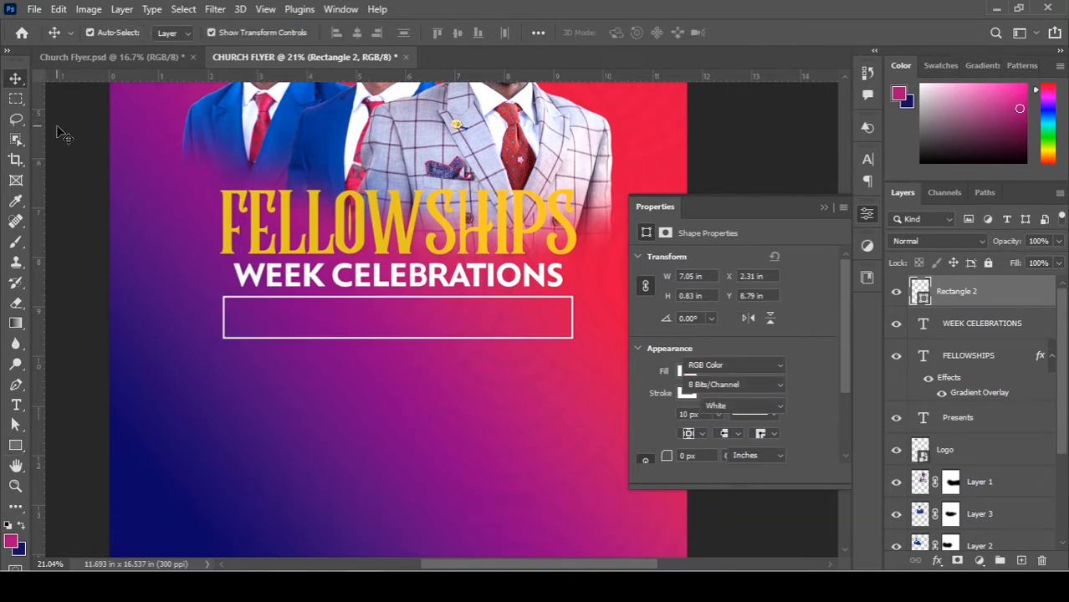
pyautogui.click(356, 306)
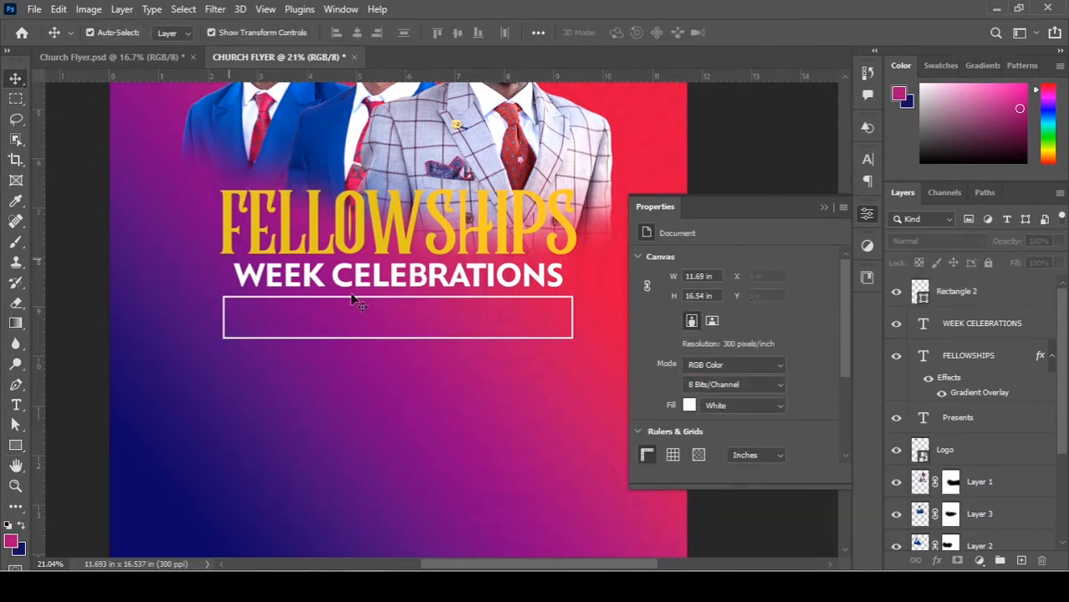
pyautogui.click(564, 302)
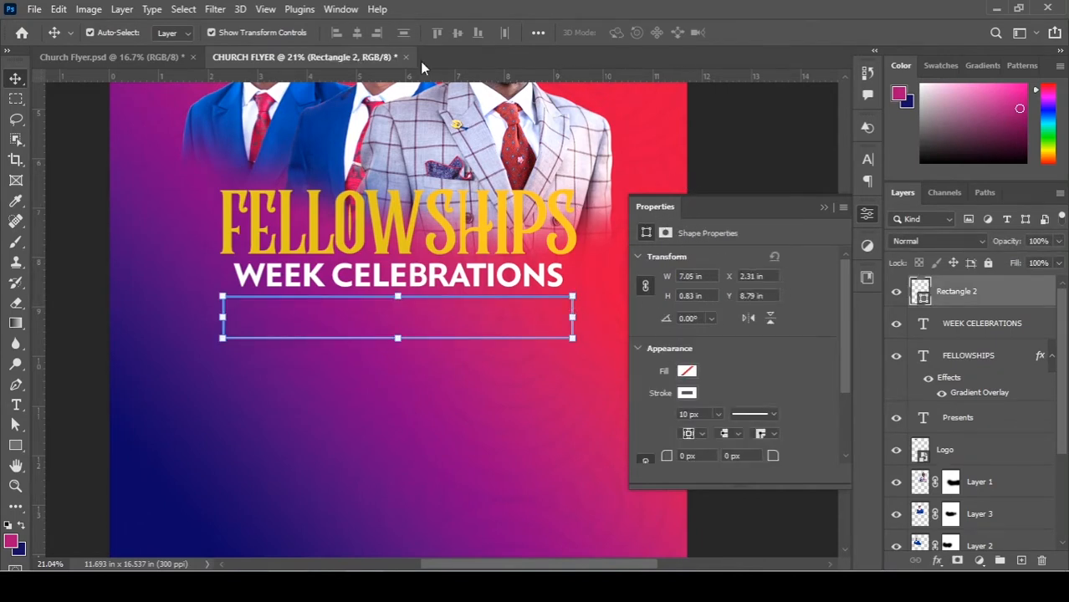
# Round Rectangle 2's corners to a 124 px radius in the Properties panel.
pyautogui.click(341, 8)
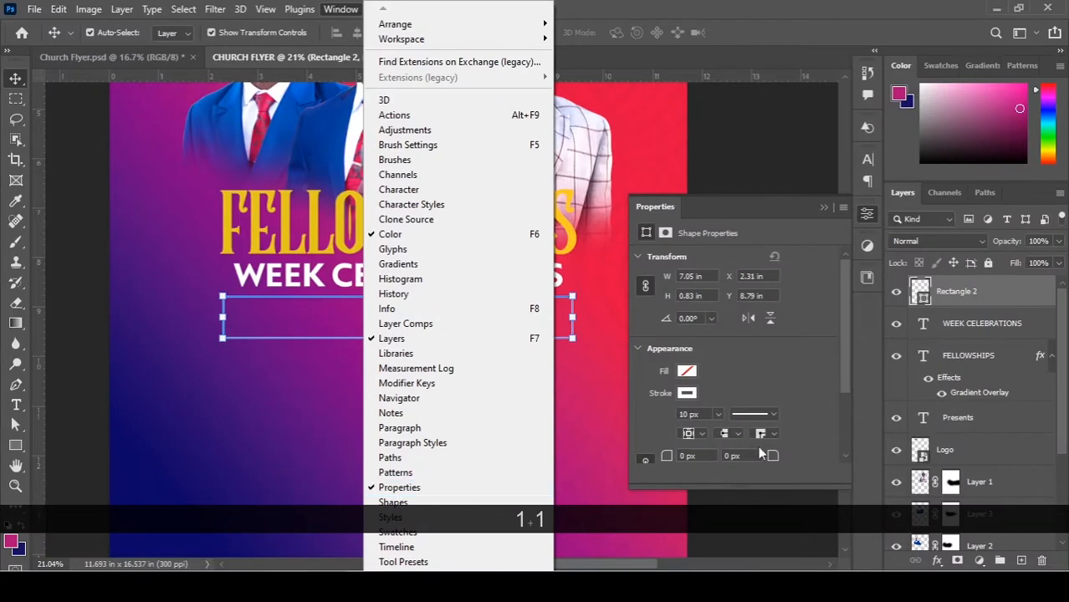
pyautogui.click(761, 369)
pyautogui.scroll(-3, 761, 369)
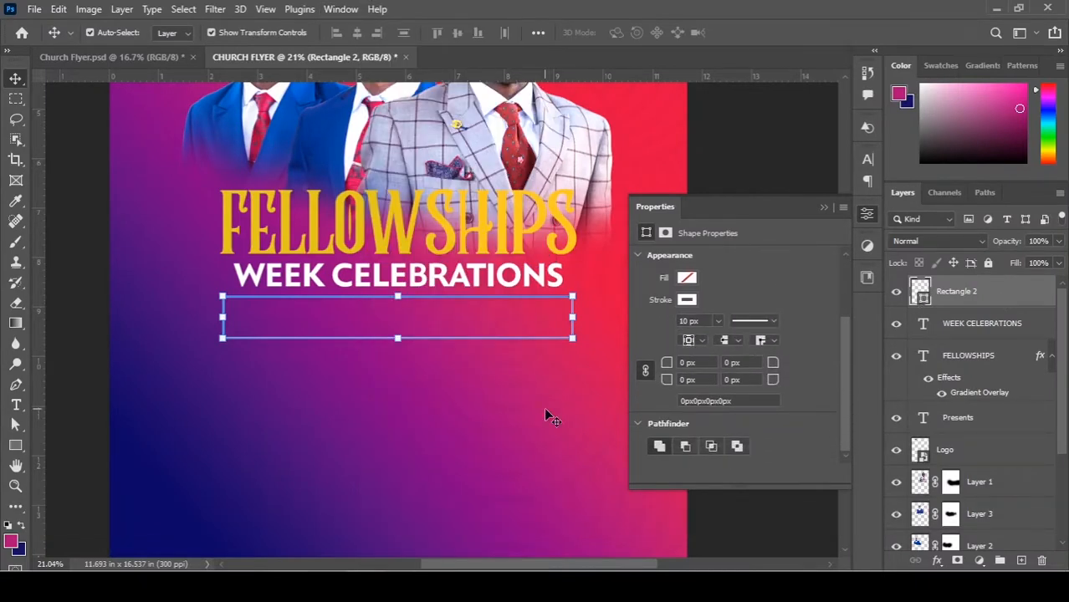
pyautogui.moveTo(676, 361); pyautogui.dragTo(736, 363)
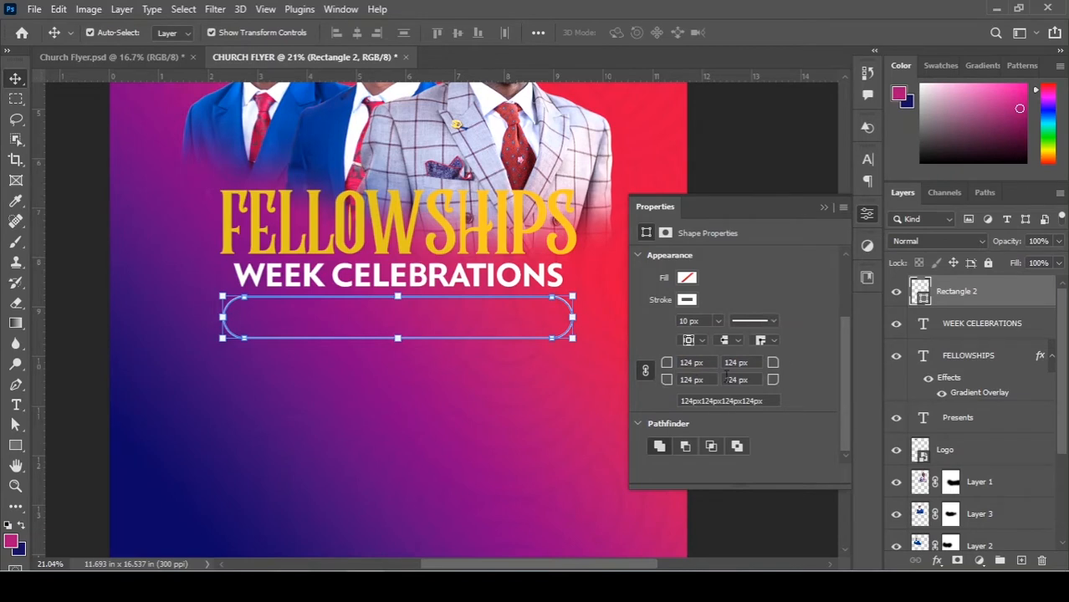
pyautogui.click(823, 207)
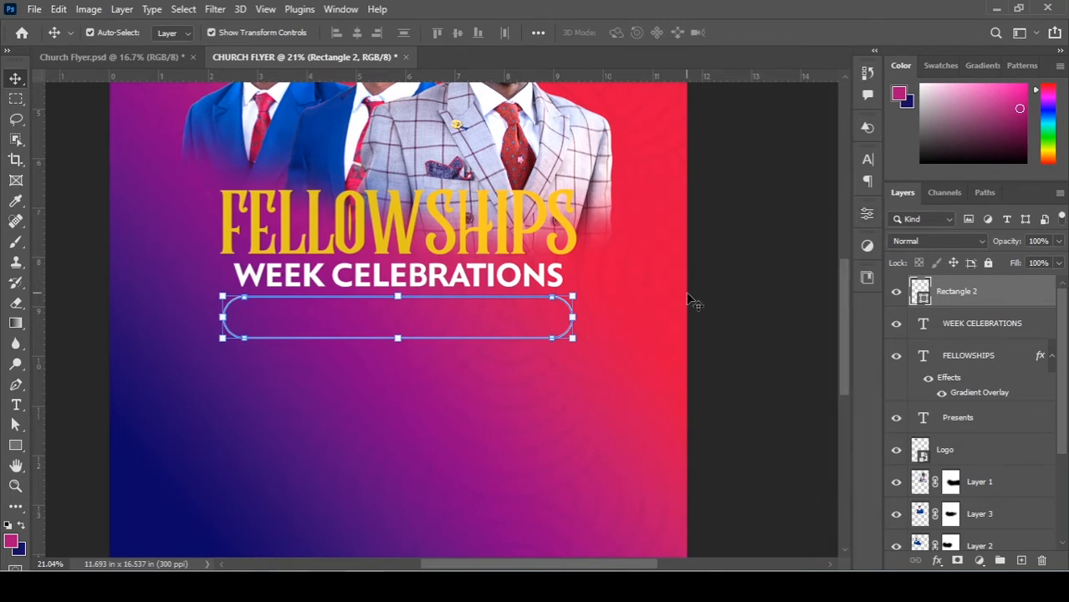
# Reselect the rounded box and nudge it slightly down under the subtitle.
pyautogui.click(749, 299)
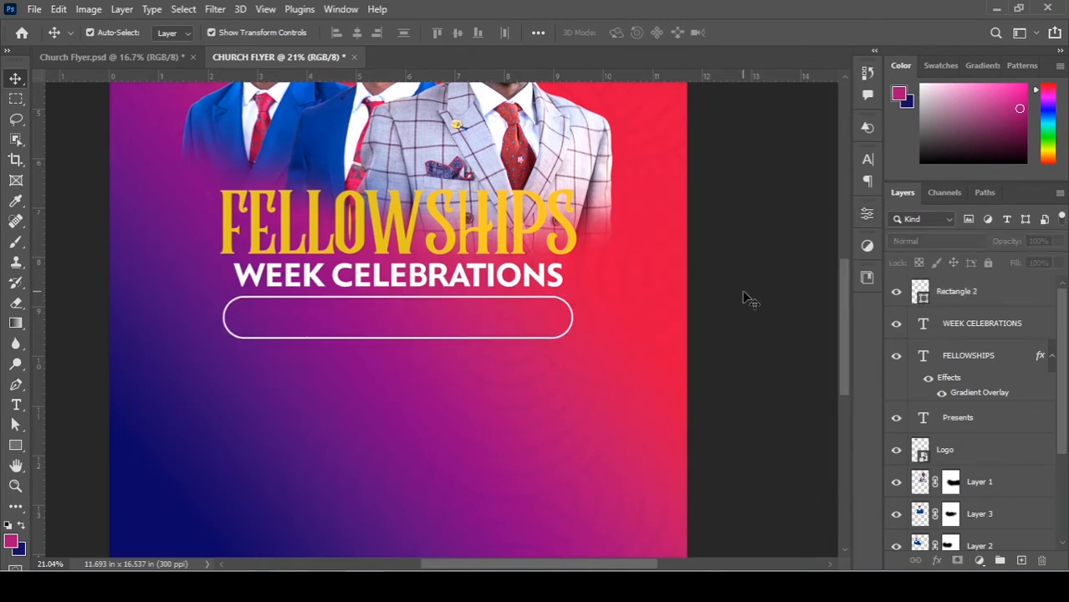
pyautogui.click(550, 301)
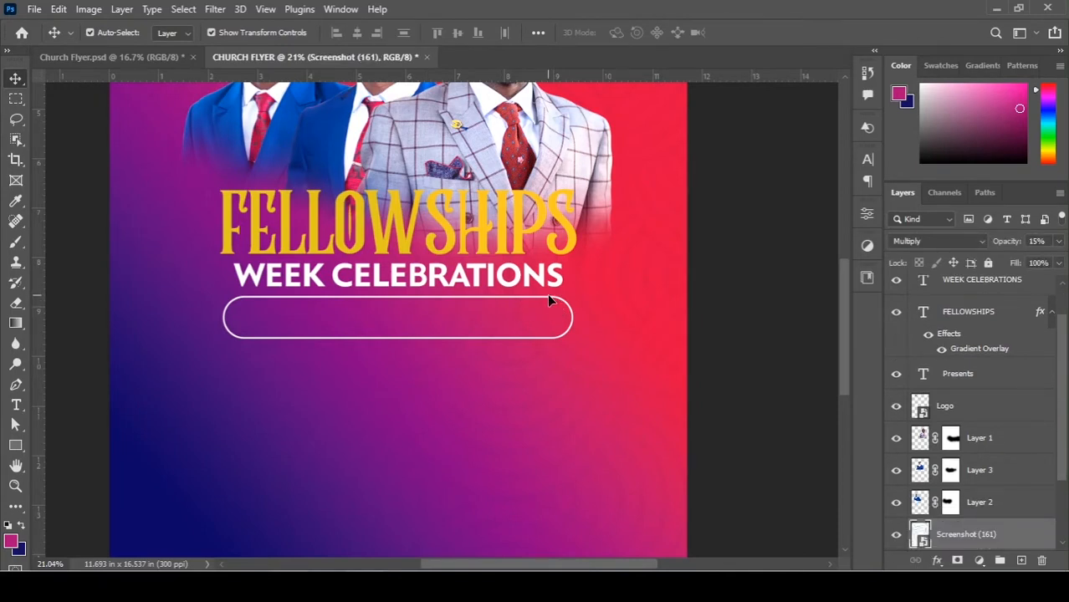
pyautogui.click(549, 301)
pyautogui.press('Down')
pyautogui.press('Down')
pyautogui.press('Down')
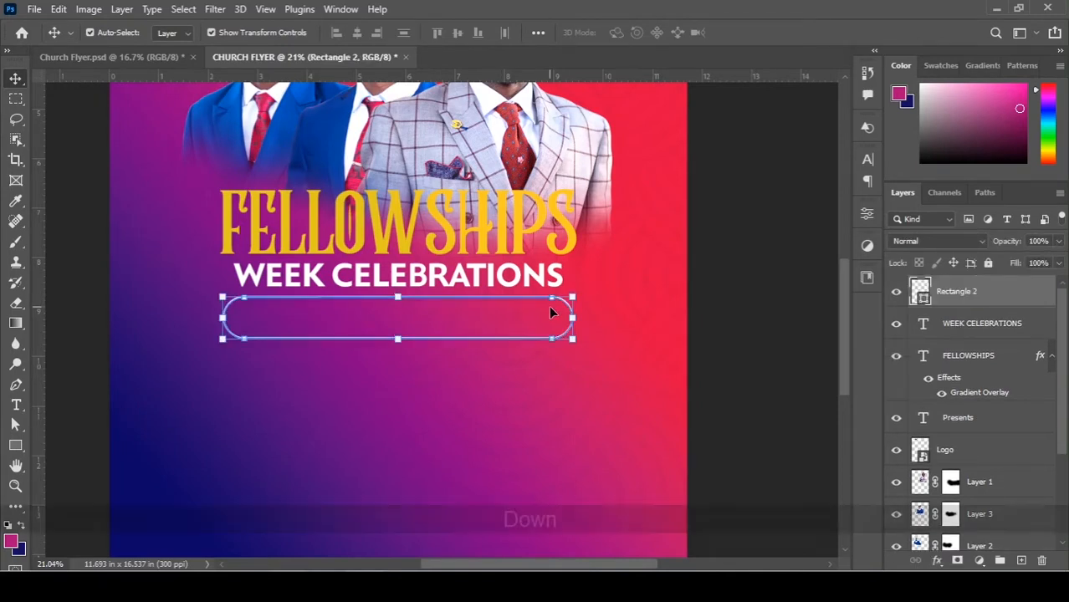
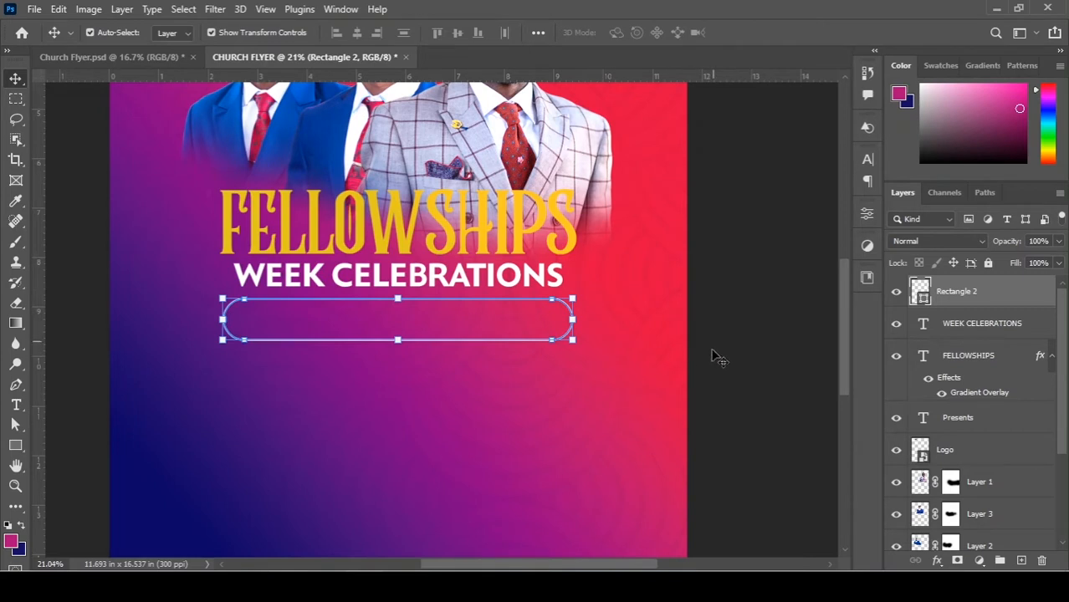
# Copy 'THEME: POWER TO DO GOD'S WORK (ACT 1:8)' from the Notepad notes, then go back to Photoshop.
pyautogui.hotkey('alt', 'Tab')
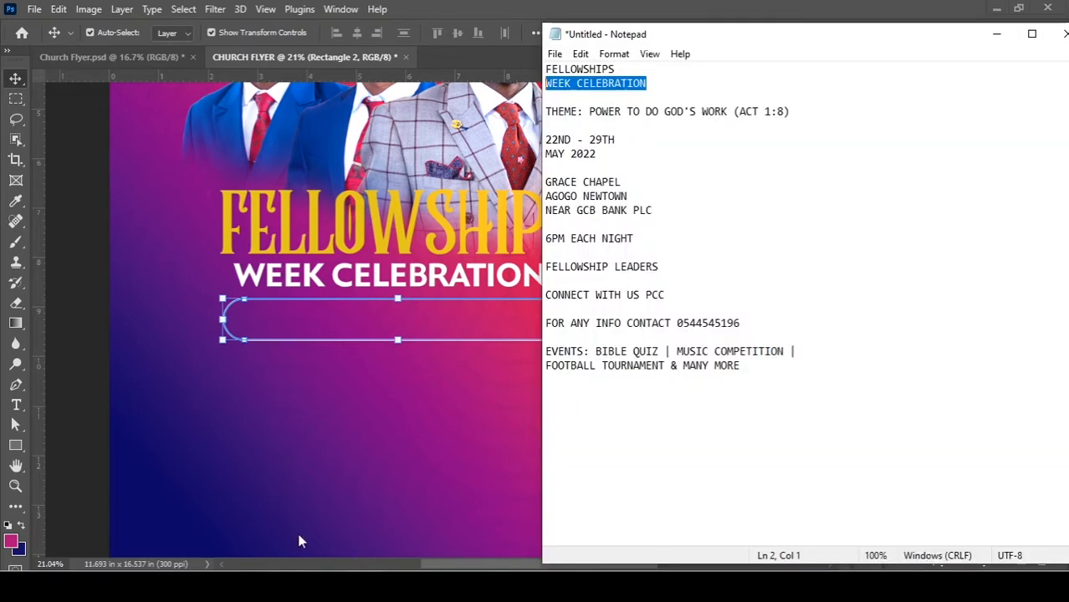
pyautogui.moveTo(788, 113); pyautogui.dragTo(545, 111)
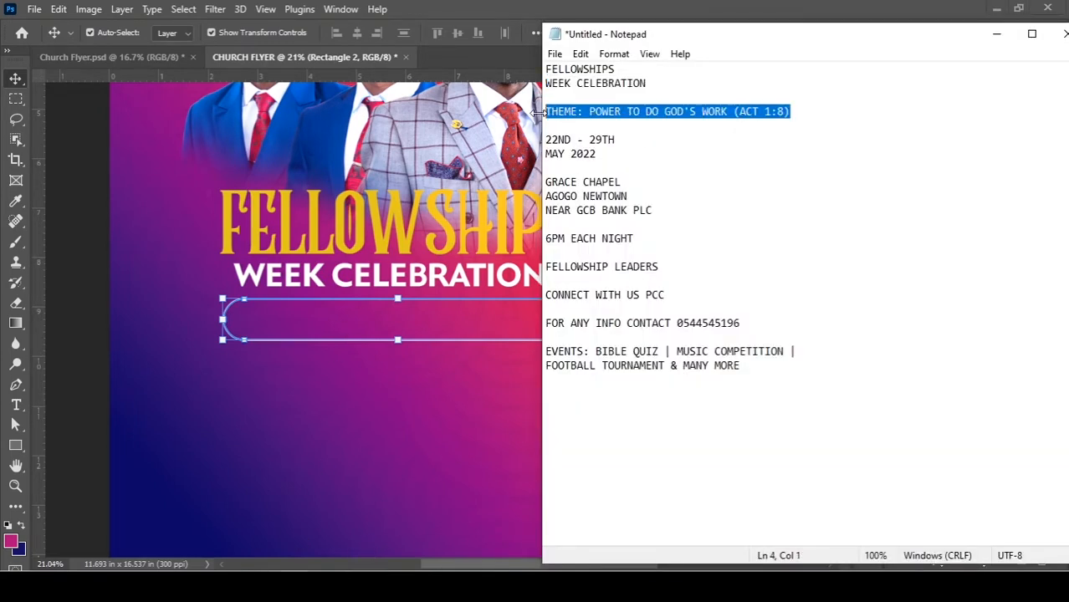
pyautogui.hotkey('ctrl', 'c')
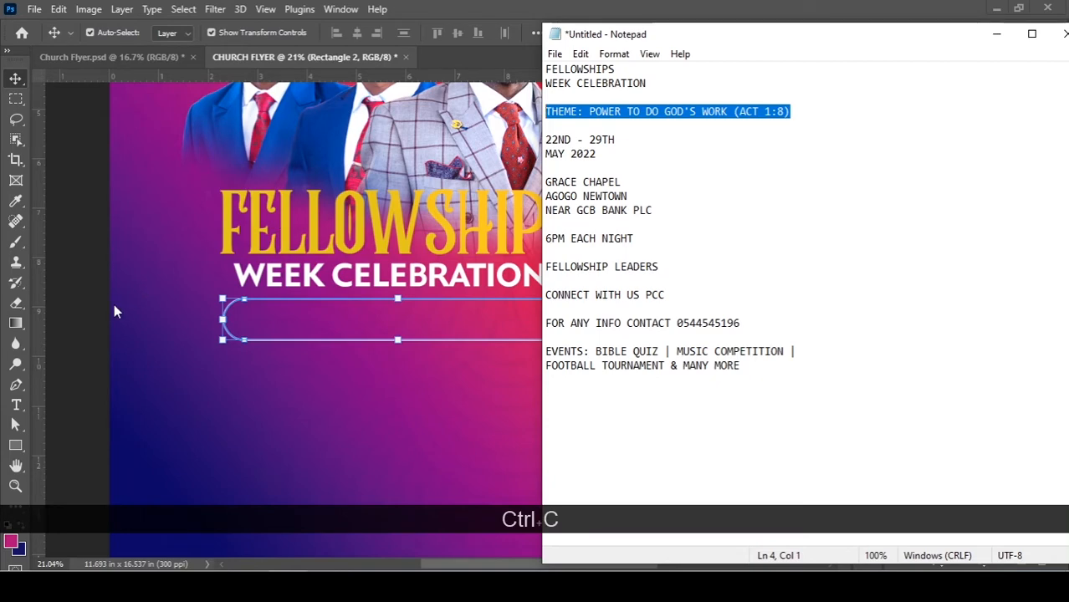
pyautogui.click(361, 312)
pyautogui.scroll(3, 395, 300)
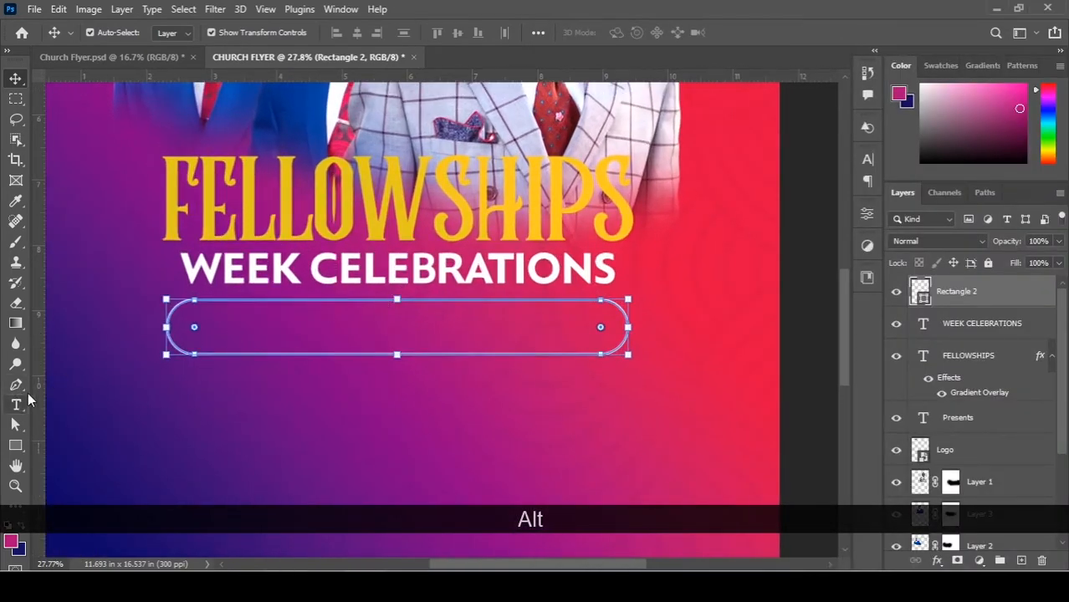
# Paste the copied theme line as new text inside the rounded outline box.
pyautogui.click(99, 291)
pyautogui.click(15, 405)
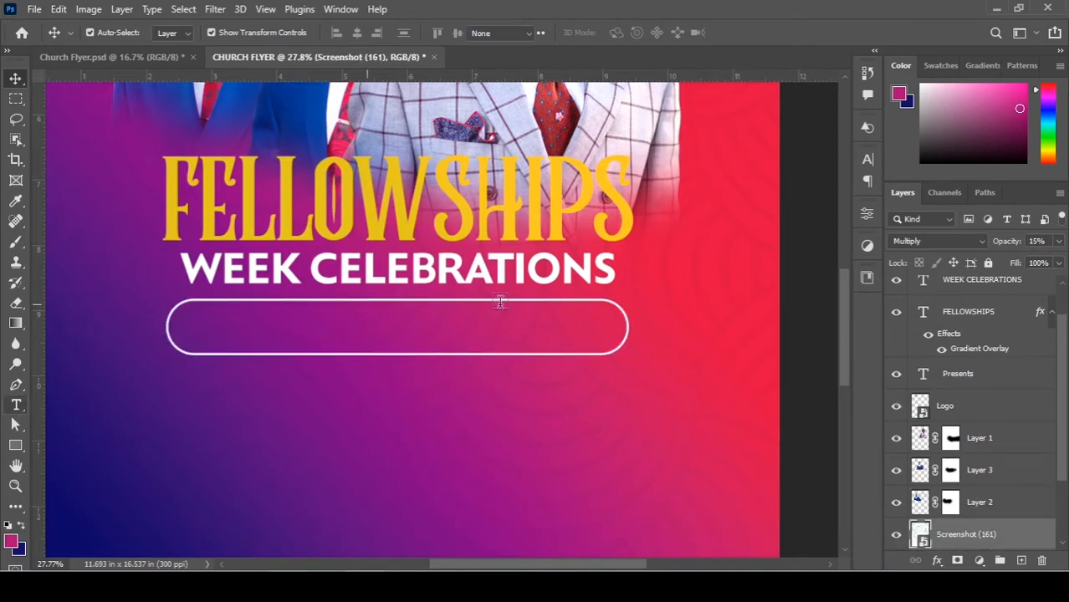
pyautogui.scroll(1, 1008, 299)
pyautogui.click(972, 303)
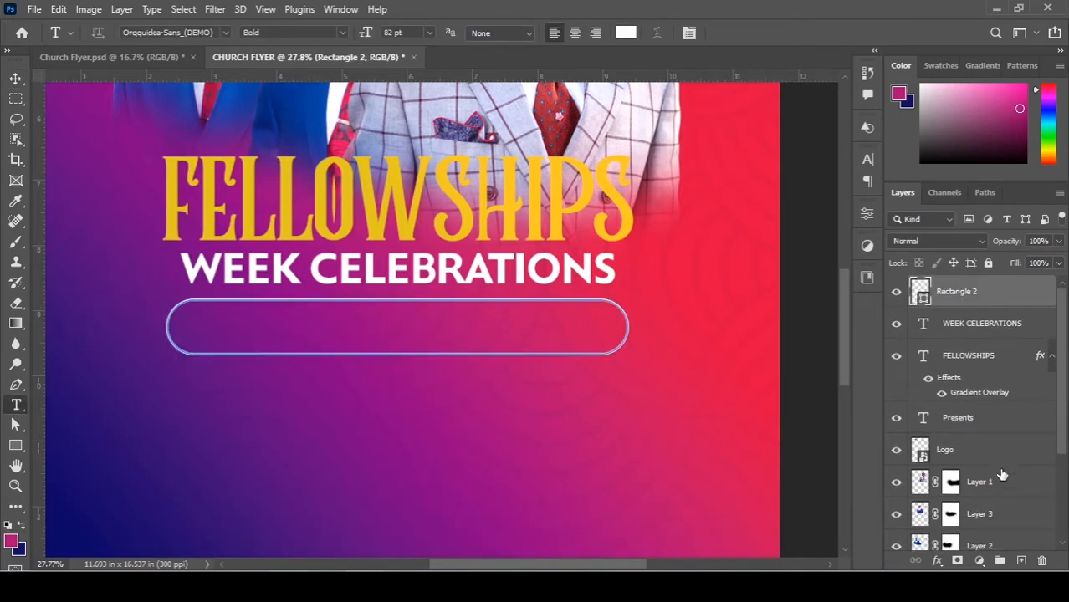
pyautogui.click(1021, 561)
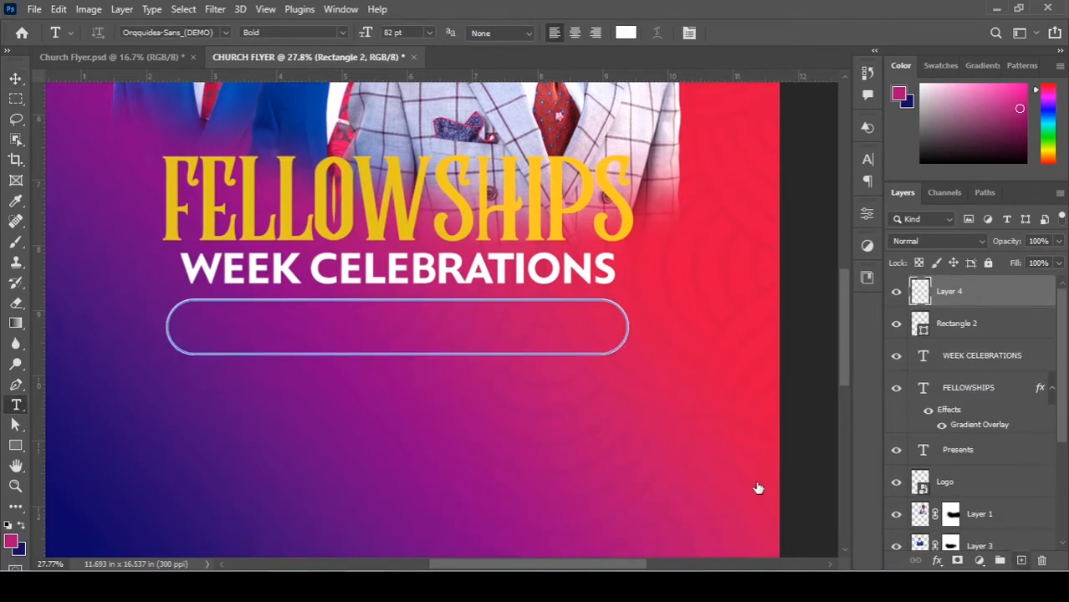
pyautogui.click(193, 330)
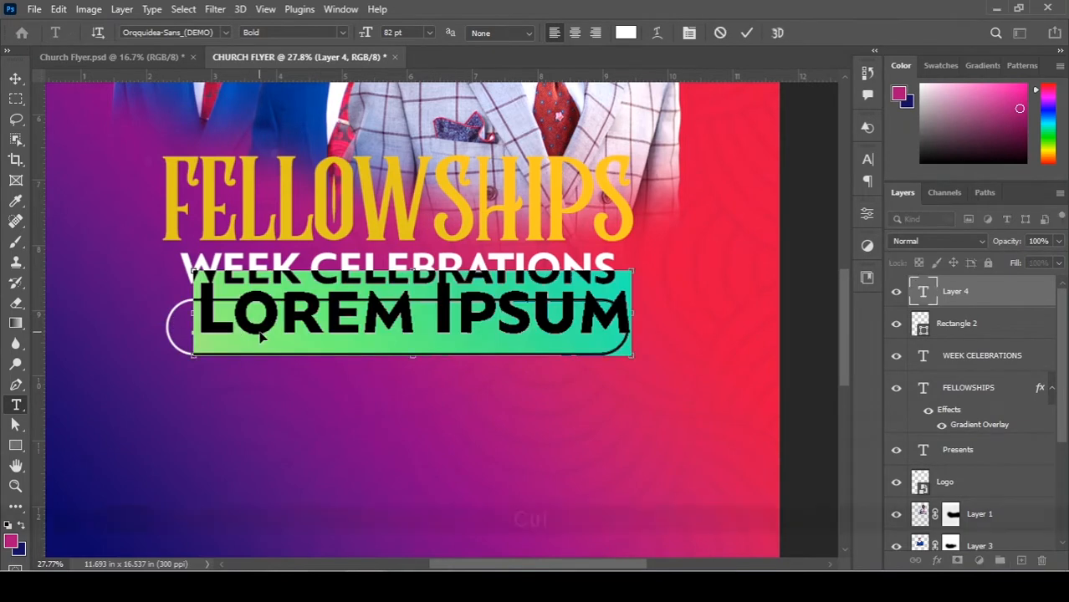
pyautogui.hotkey('ctrl', 'v')
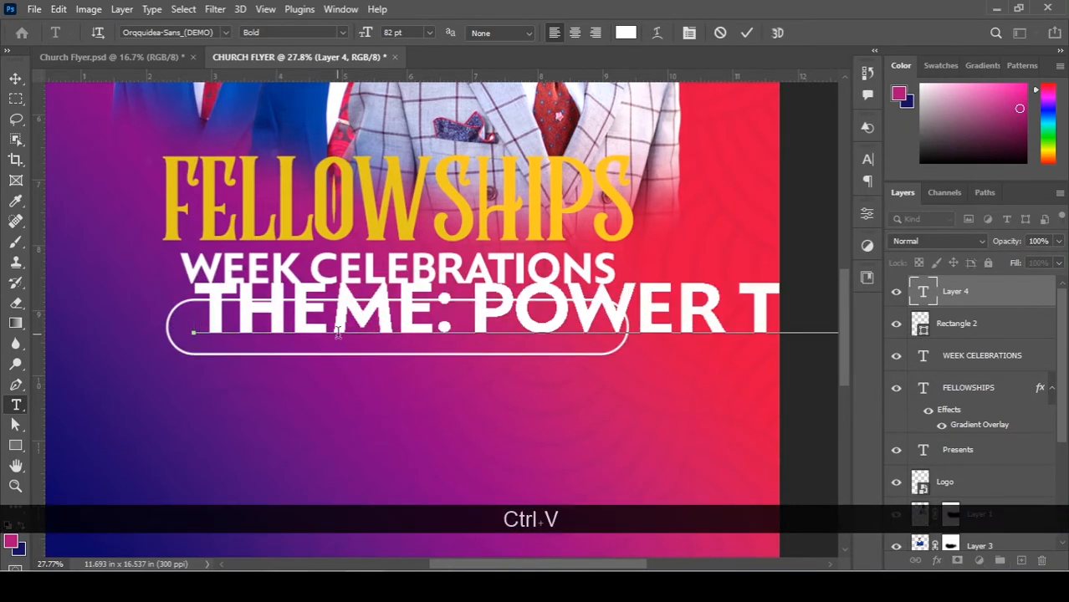
pyautogui.hotkey('ctrl', 'a')
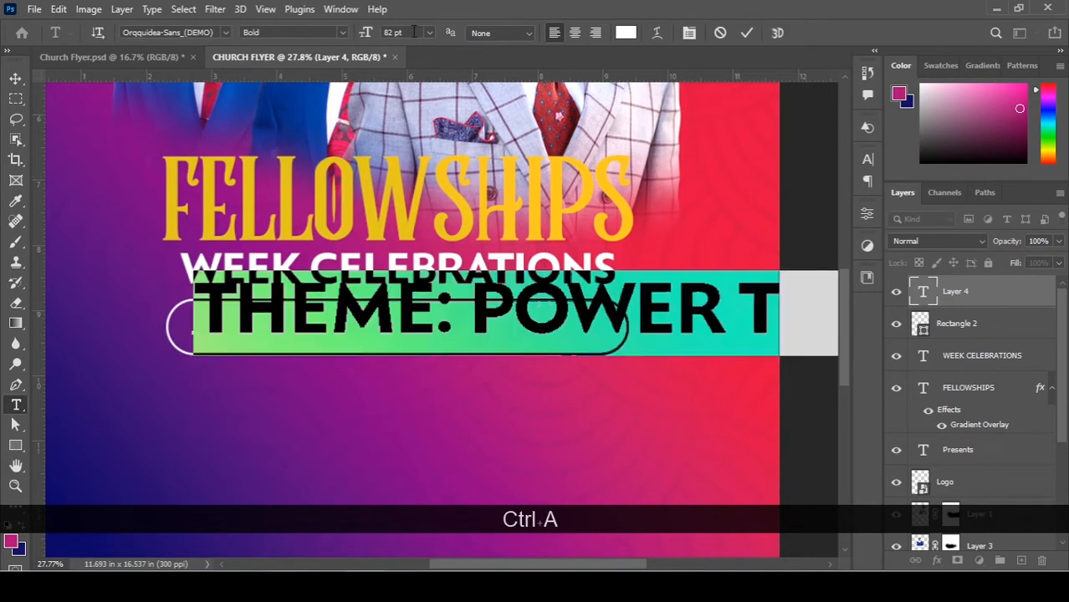
# Enlarge the theme text from 12 pt through 20 pt to a final 22 pt.
pyautogui.click(413, 32)
pyautogui.write('12')
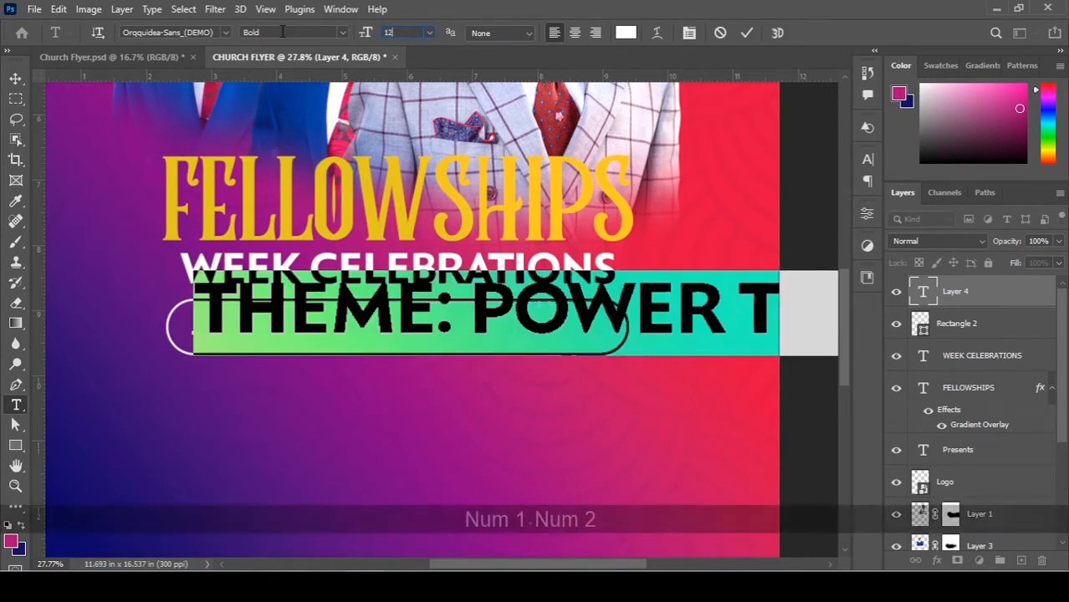
pyautogui.press('Return')
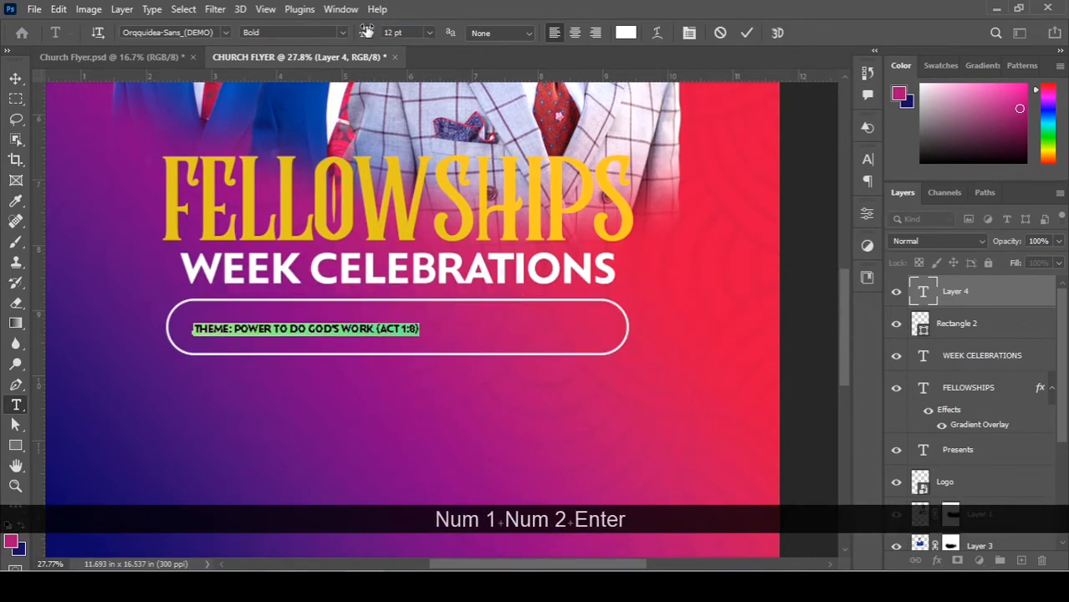
pyautogui.moveTo(366, 31); pyautogui.dragTo(370, 32)
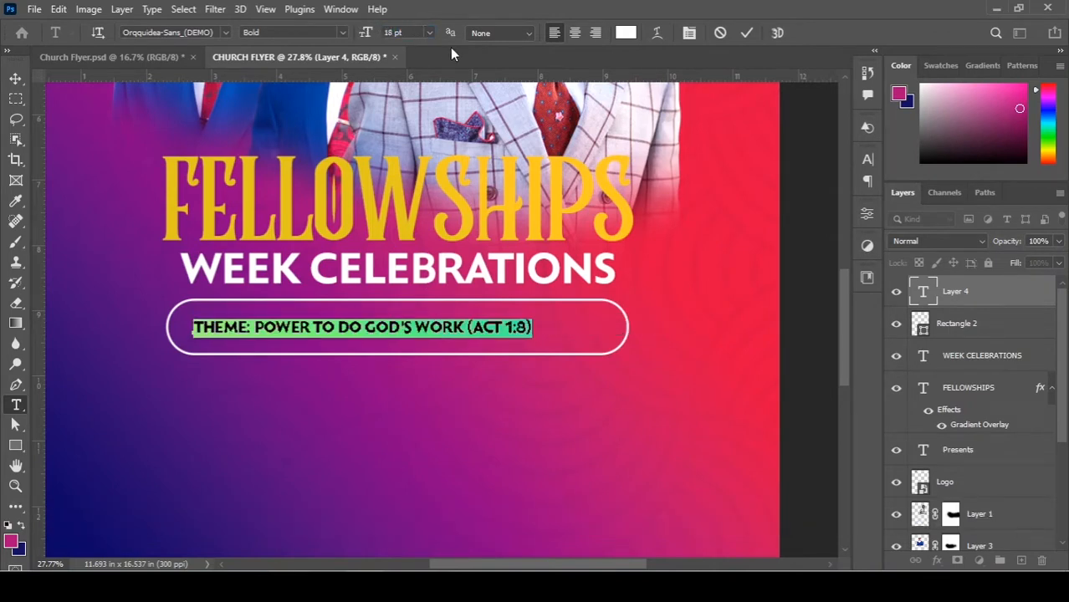
pyautogui.click(414, 35)
pyautogui.write('20')
pyautogui.press('Return')
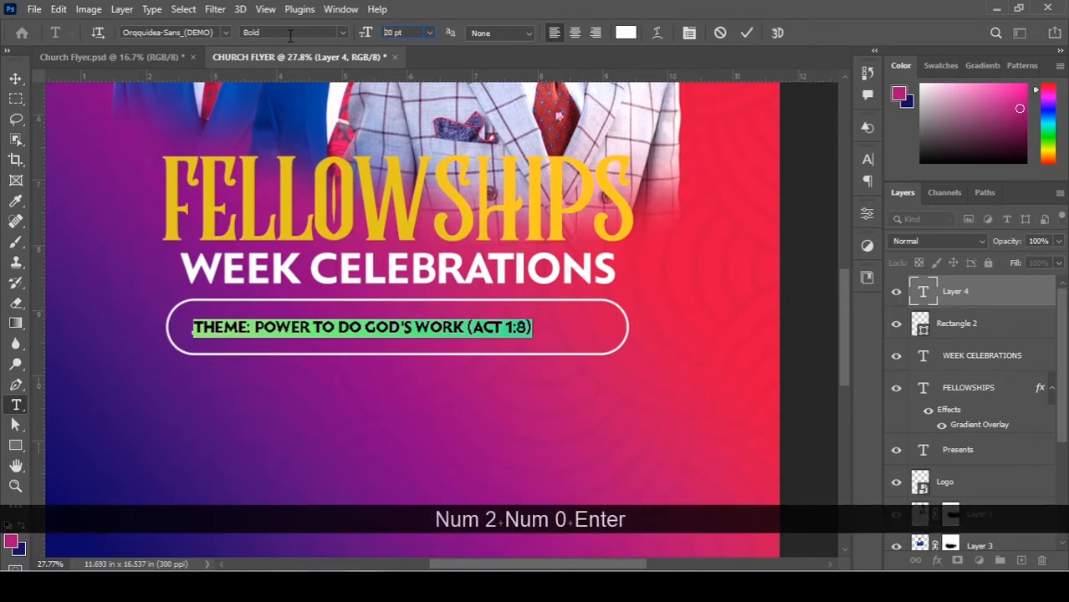
pyautogui.click(411, 31)
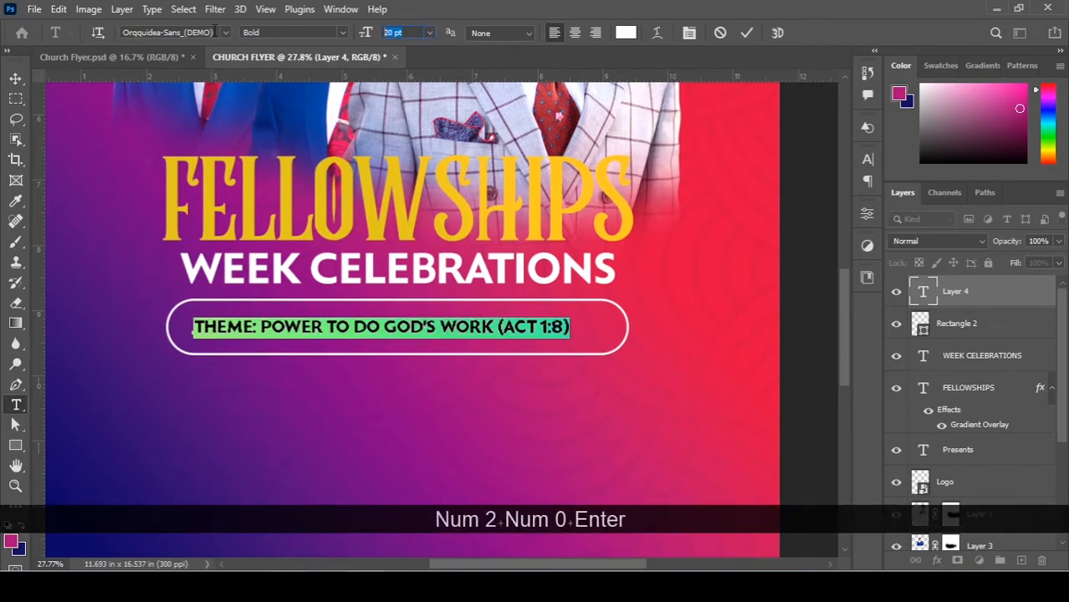
pyautogui.write('22')
pyautogui.press('Return')
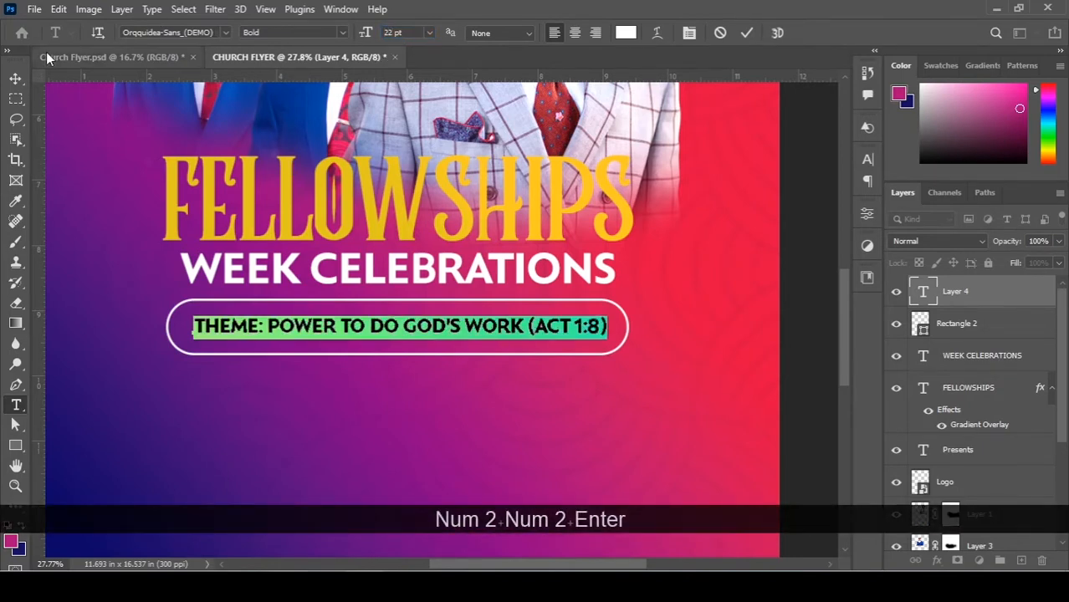
pyautogui.click(15, 77)
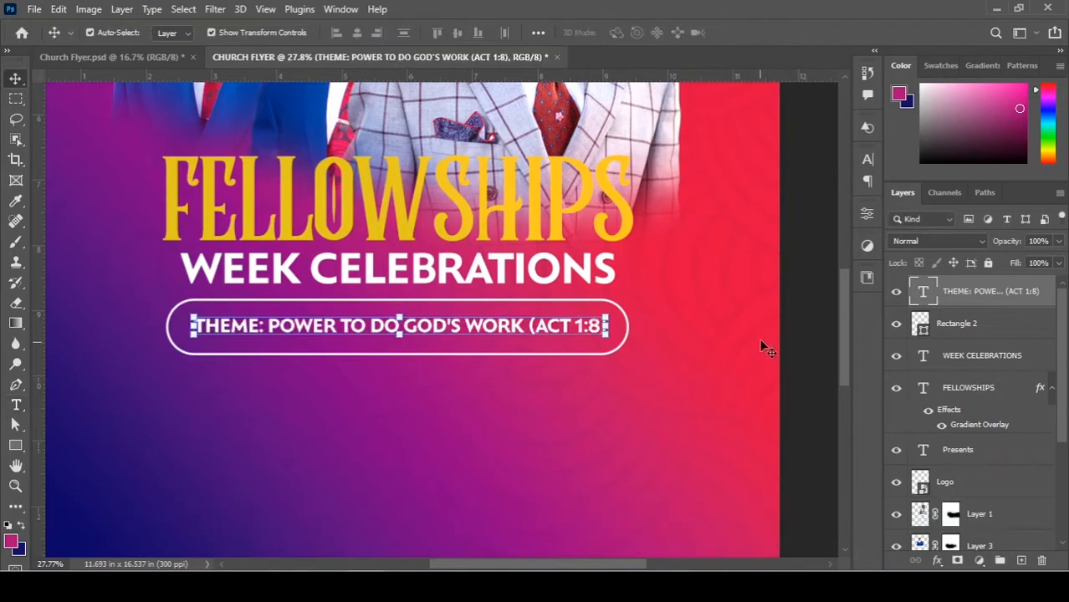
# Nudge the theme text slightly left and down inside the box.
pyautogui.click(786, 319)
pyautogui.click(495, 328)
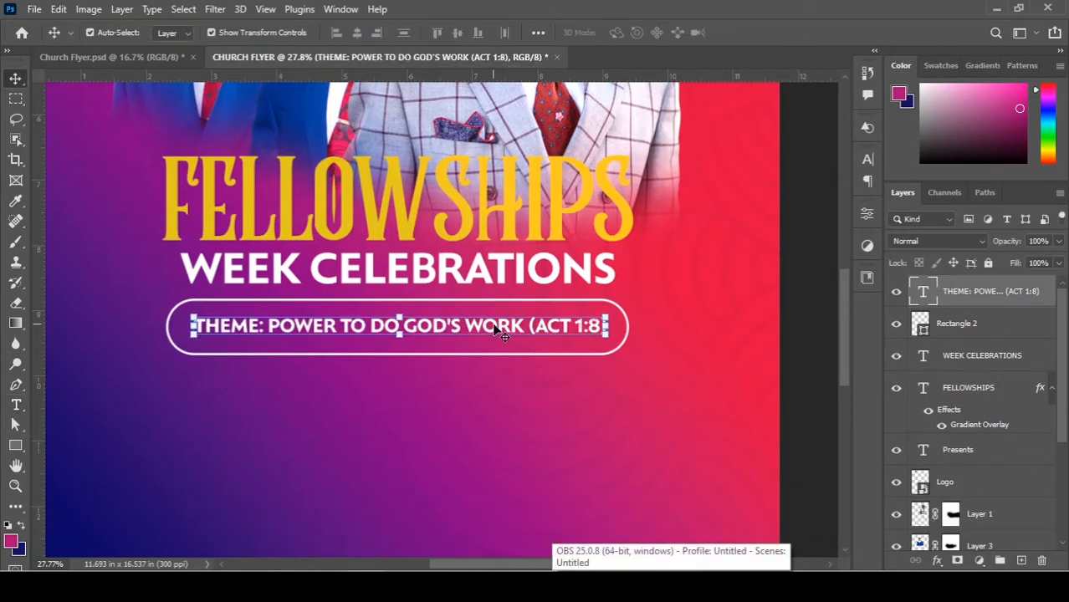
pyautogui.press('Left')
pyautogui.press('Left')
pyautogui.press('Down')
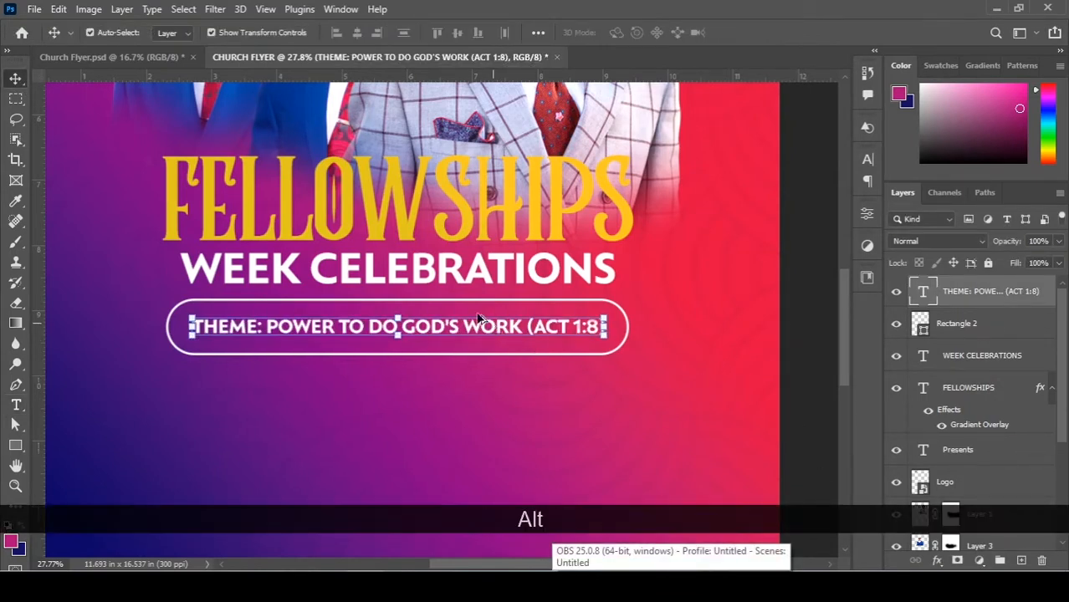
pyautogui.scroll(1, 489, 316)
pyautogui.scroll(4, 655, 312)
pyautogui.click(733, 357)
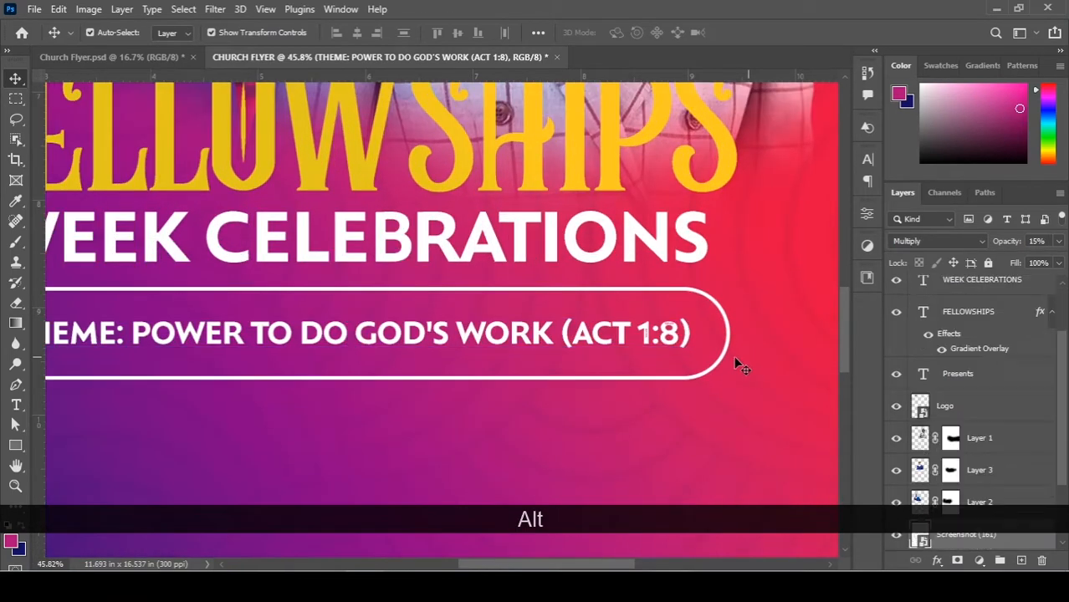
# Make the rounded box shorter around the theme text and fit the flyer in view.
pyautogui.click(302, 379)
pyautogui.scroll(2, 337, 386)
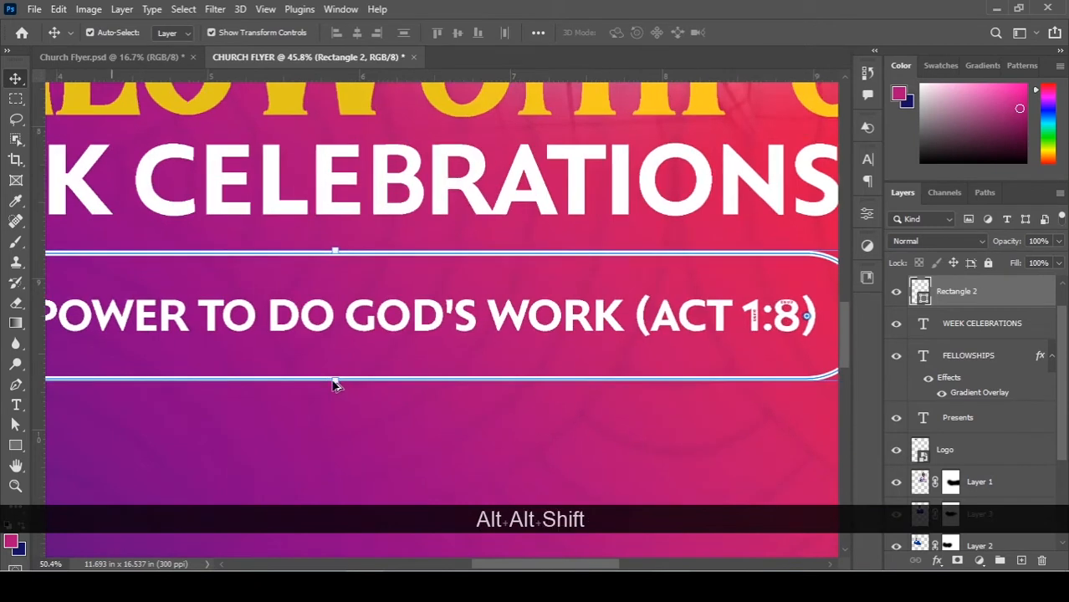
pyautogui.scroll(3, 334, 381)
pyautogui.hotkey('ctrl', 't')
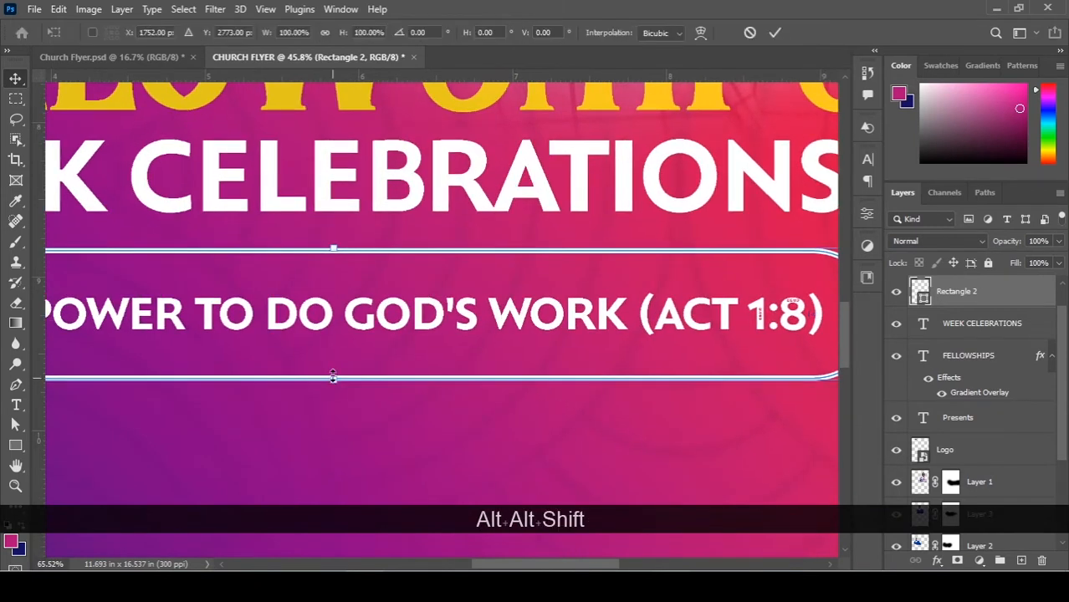
pyautogui.moveTo(332, 377); pyautogui.dragTo(333, 356)
pyautogui.press('Return')
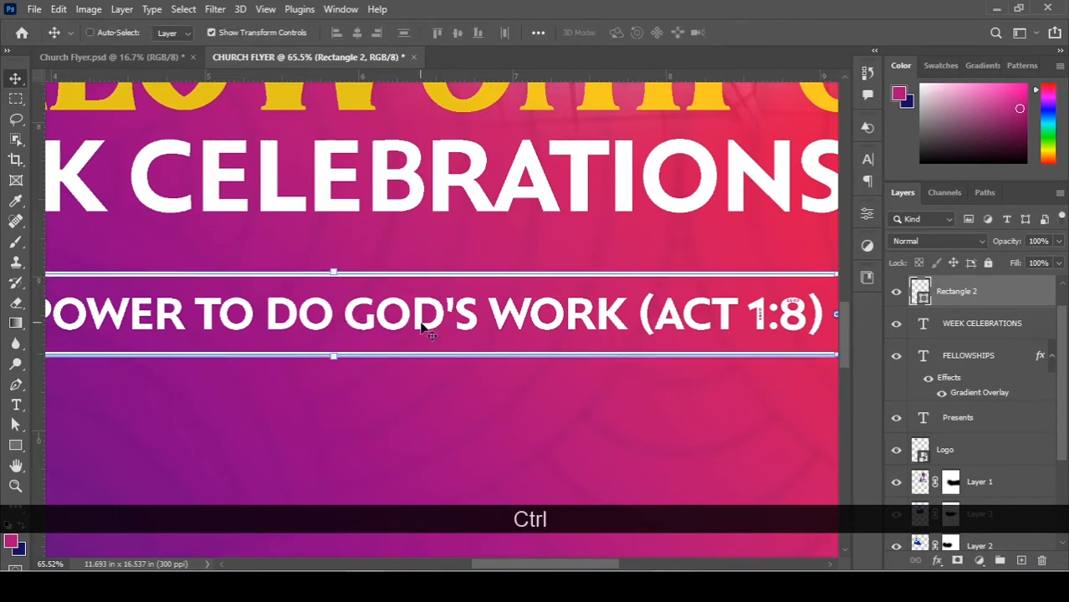
pyautogui.hotkey('ctrl', '0')
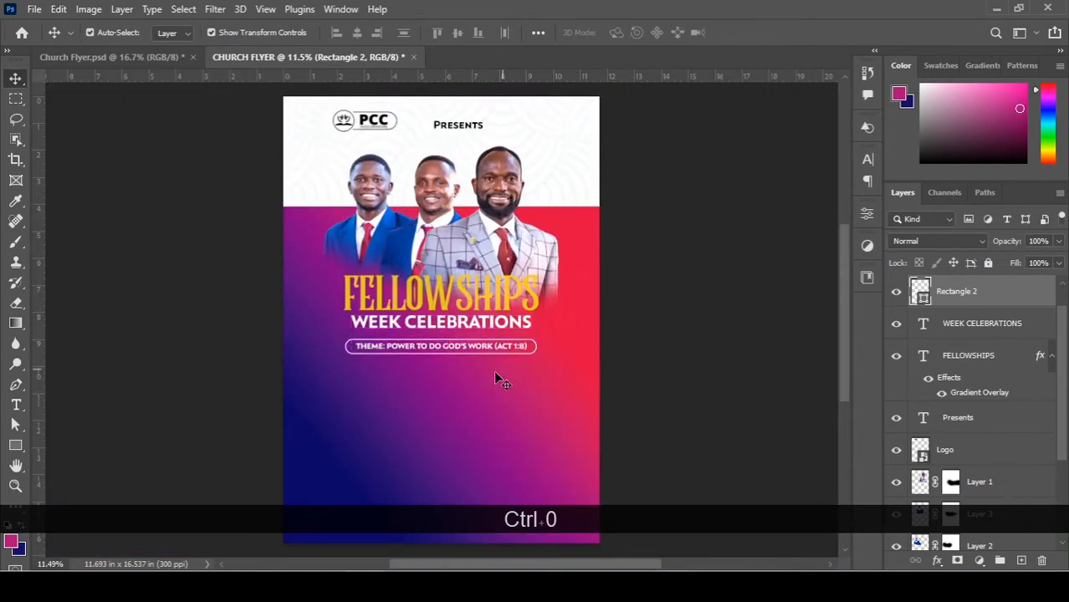
# Scale the WEEK CELEBRATIONS text down slightly.
pyautogui.scroll(3, 485, 371)
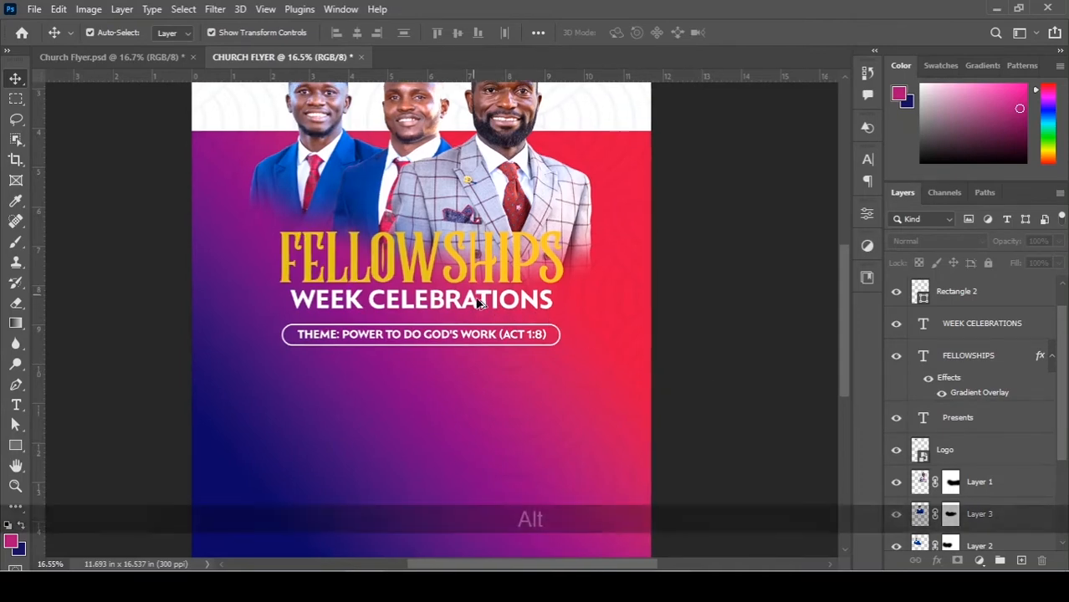
pyautogui.scroll(2, 507, 312)
pyautogui.click(540, 305)
pyautogui.moveTo(583, 284); pyautogui.dragTo(564, 278)
pyautogui.press('alt')
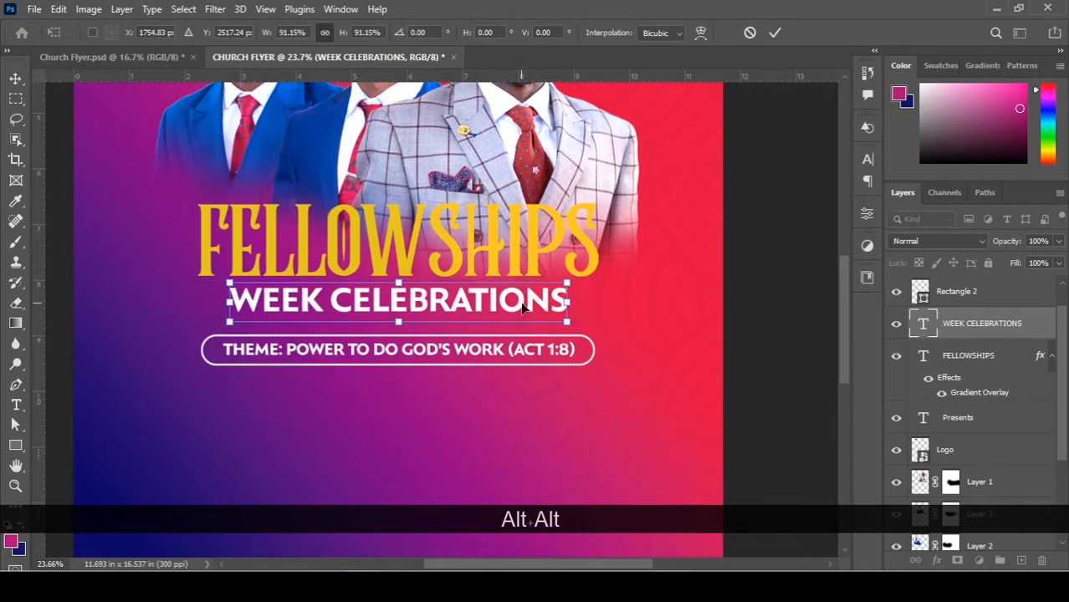
pyautogui.click(897, 328)
# Scale the rounded box and theme text together to 94.37% and nudge them up.
pyautogui.click(968, 298)
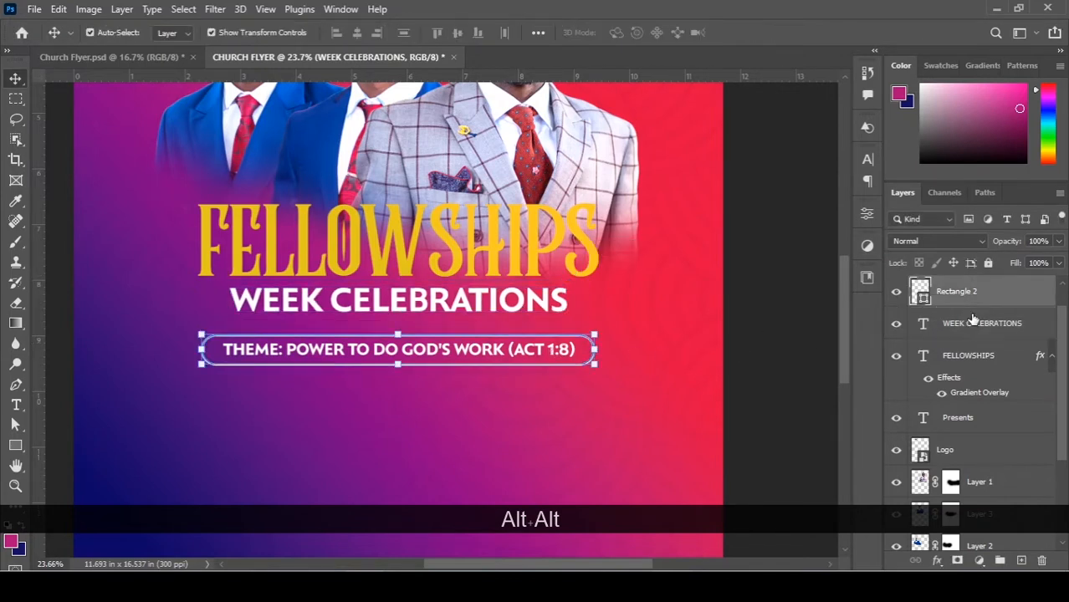
pyautogui.scroll(1, 983, 318)
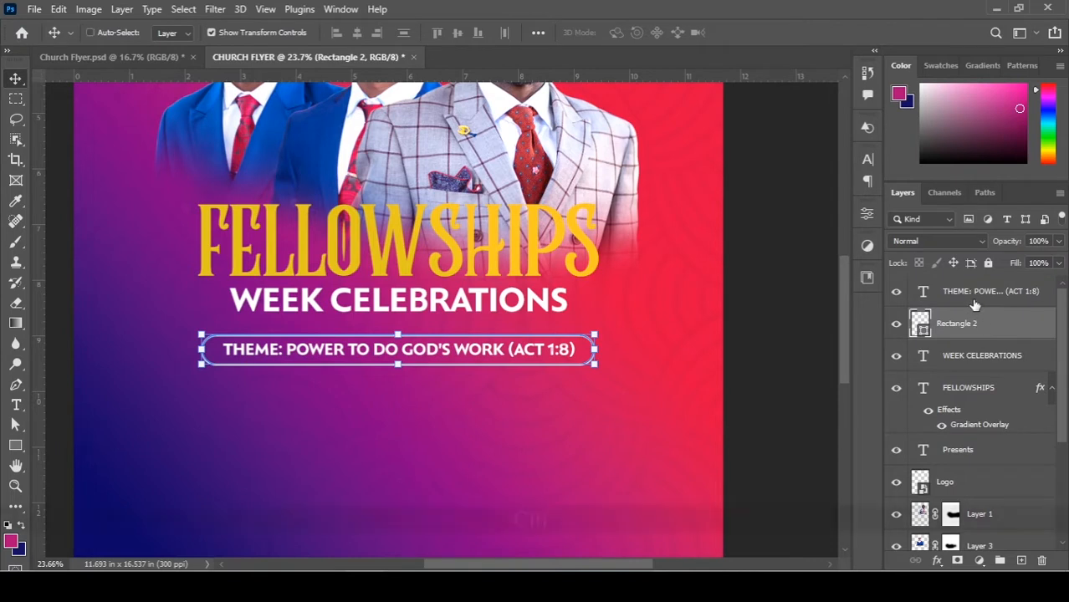
pyautogui.keyDown('ctrl'); pyautogui.click(974, 300); pyautogui.keyUp('ctrl')
pyautogui.moveTo(594, 334); pyautogui.dragTo(586, 330)
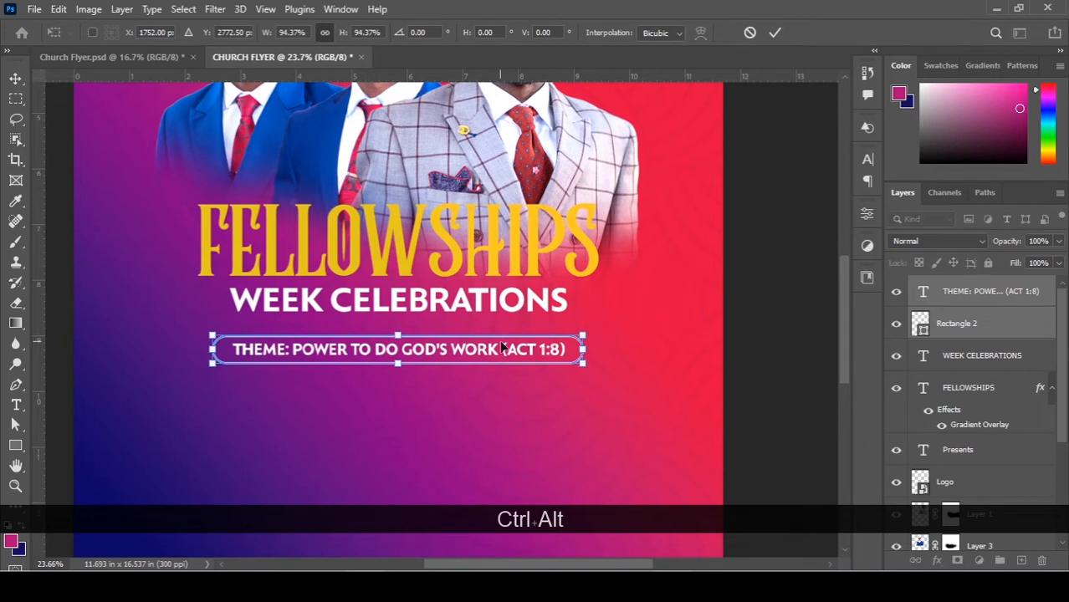
pyautogui.press('Up')
pyautogui.press('Up')
pyautogui.press('Up')
pyautogui.press('Up')
pyautogui.press('Up')
pyautogui.press('Up')
pyautogui.press('Up')
pyautogui.press('Up')
pyautogui.press('Up')
pyautogui.press('Up')
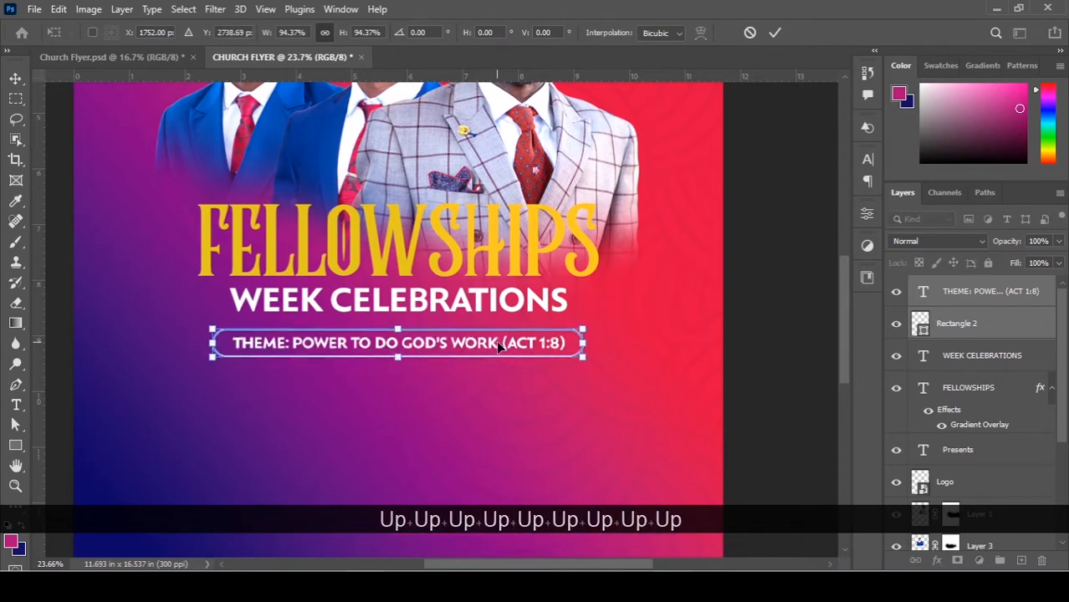
pyautogui.press('Return')
pyautogui.hotkey('ctrl', '0')
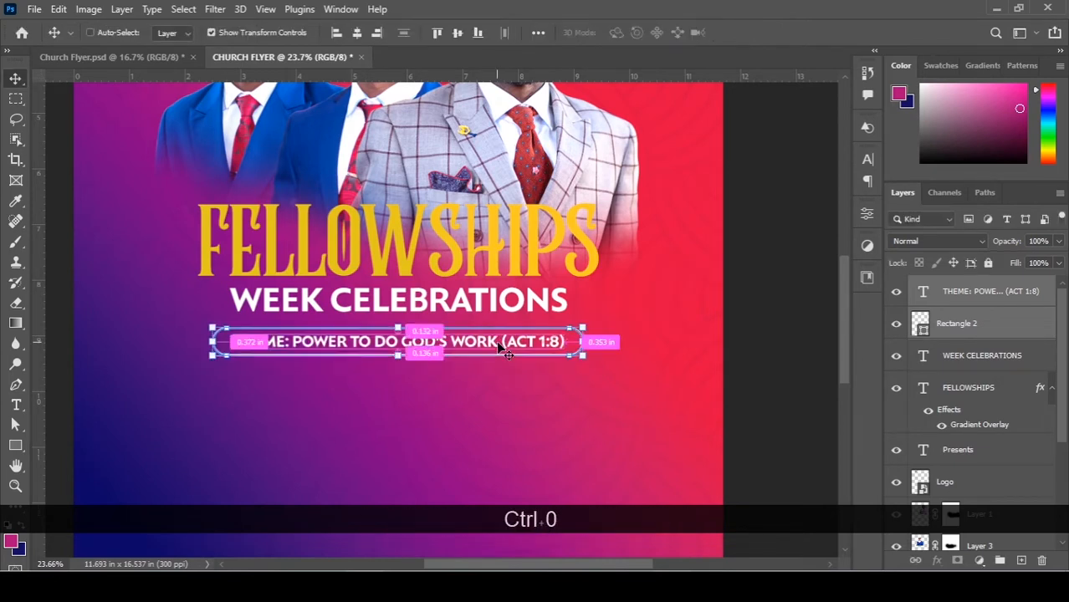
pyautogui.click(670, 320)
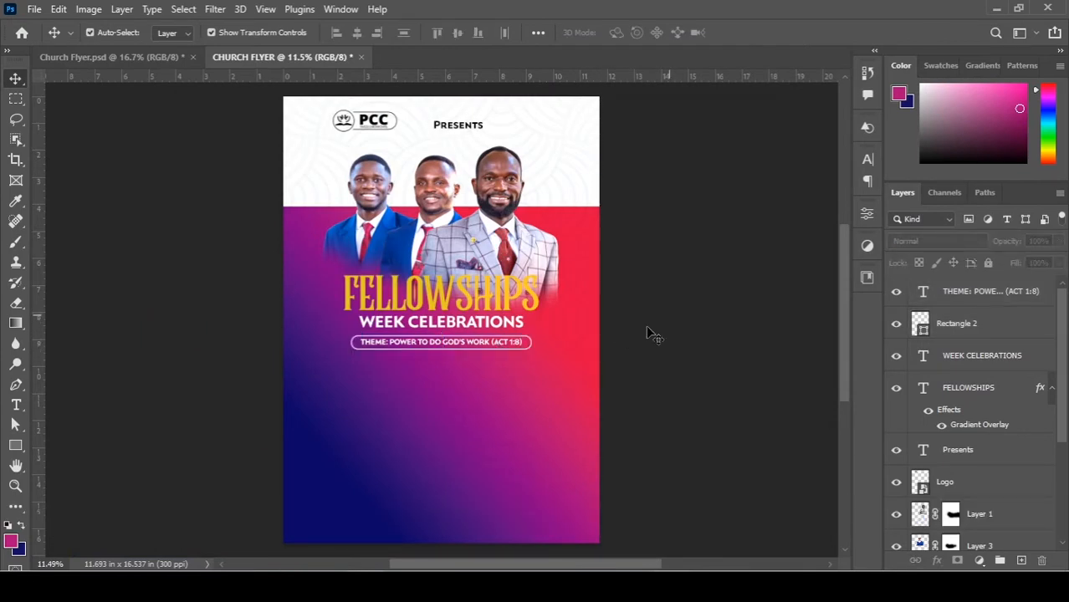
# Group Rectangle 1 and Screenshot (161) as 'Background' and colour-tag the group blue.
pyautogui.scroll(-1, 578, 342)
pyautogui.press('alt')
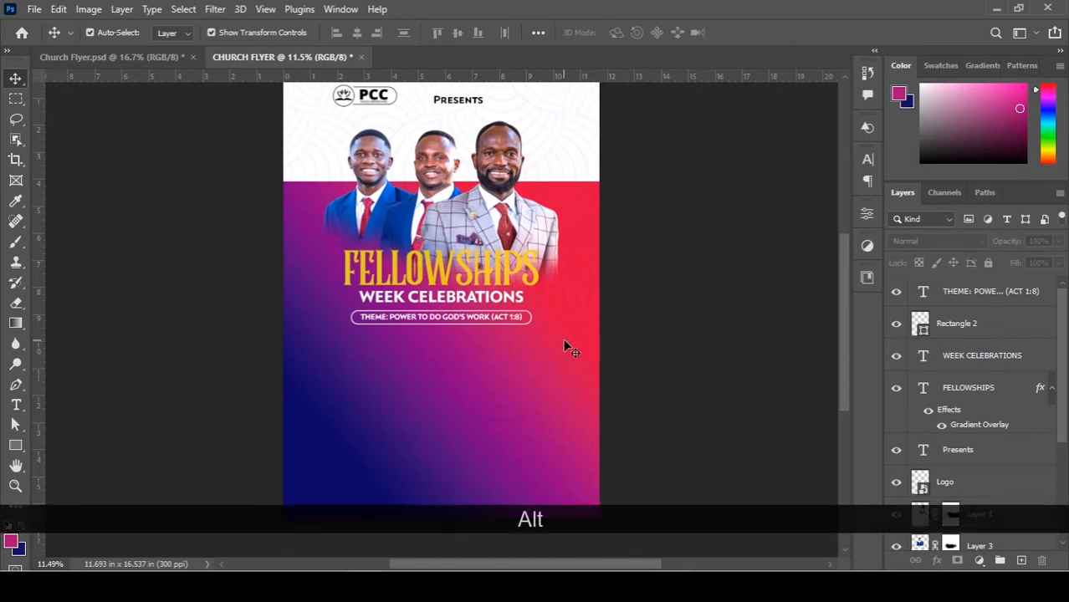
pyautogui.scroll(-1, 563, 340)
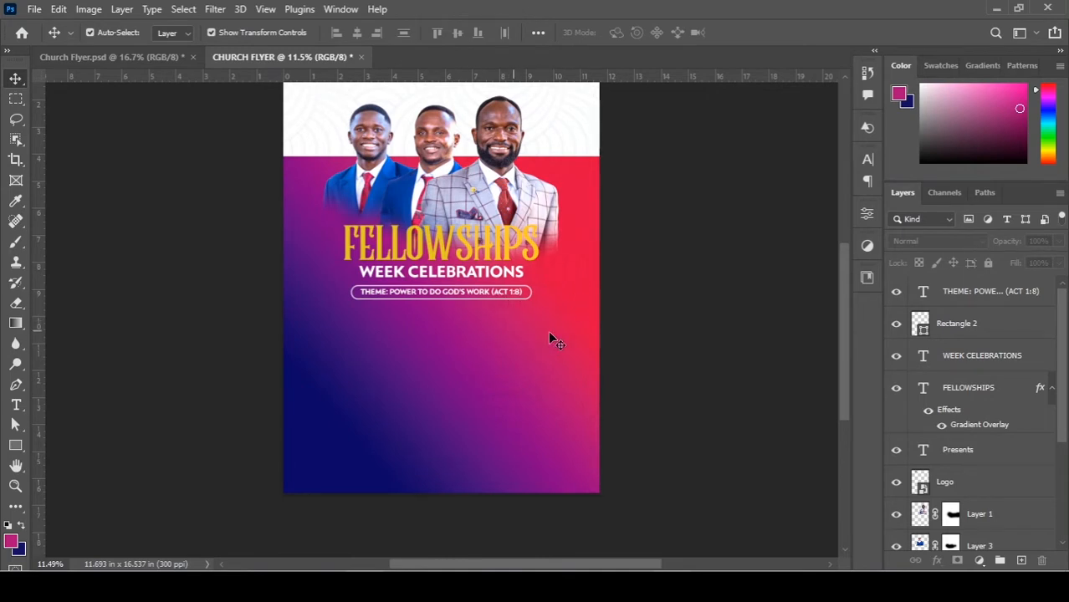
pyautogui.scroll(2, 536, 351)
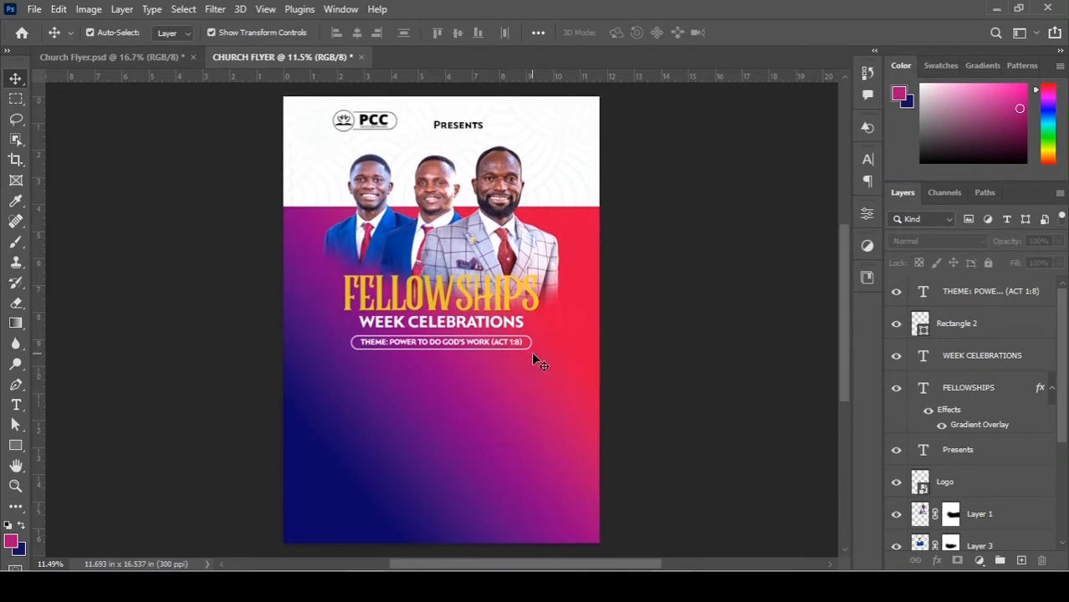
pyautogui.scroll(-5, 971, 384)
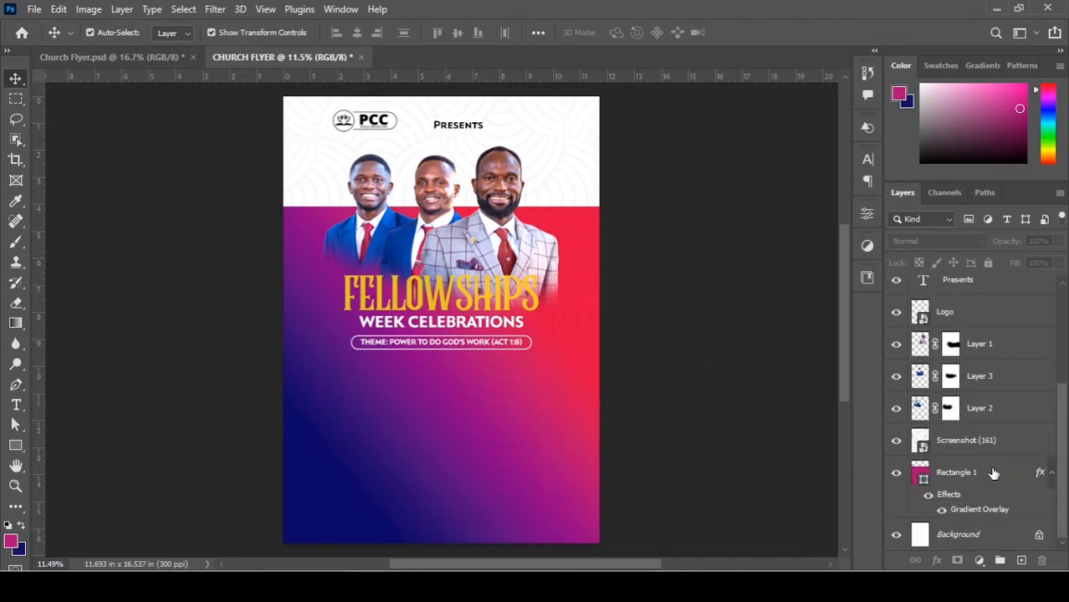
pyautogui.click(994, 474)
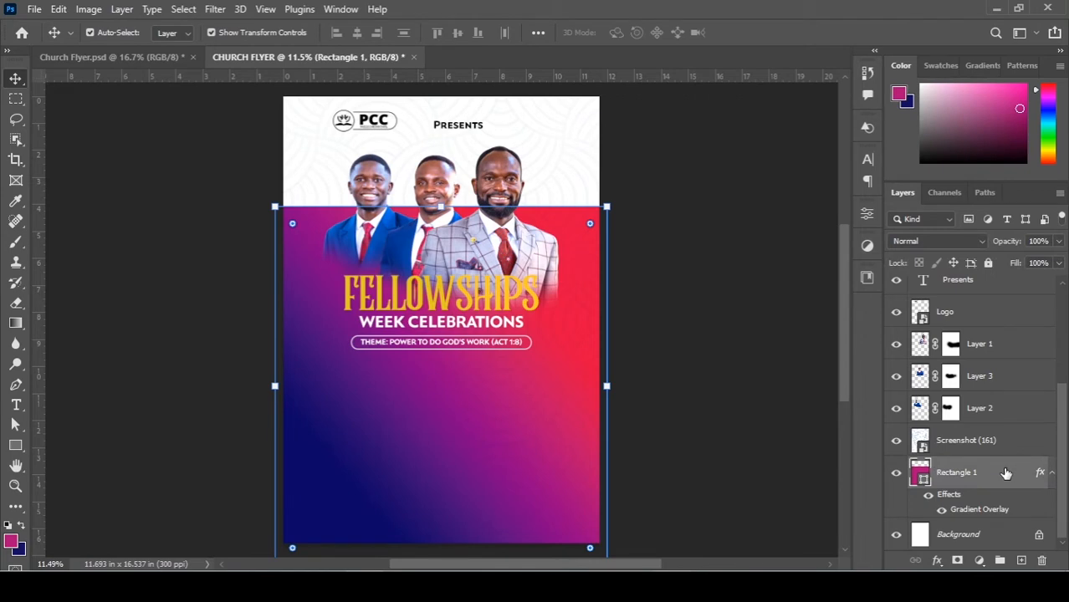
pyautogui.keyDown('ctrl'); pyautogui.click(999, 439); pyautogui.keyUp('ctrl')
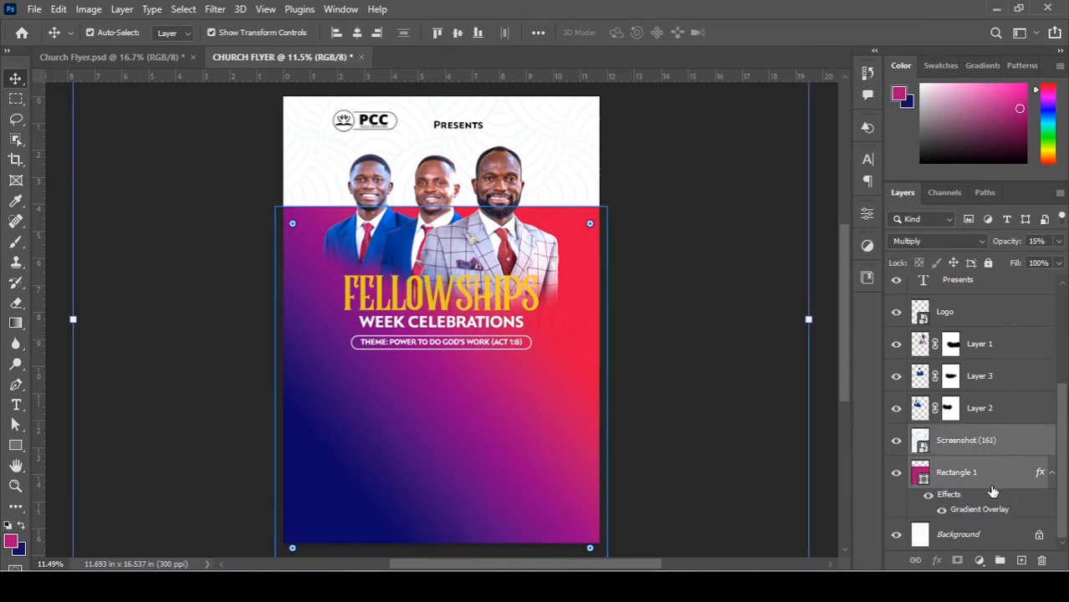
pyautogui.hotkey('ctrl', 'g')
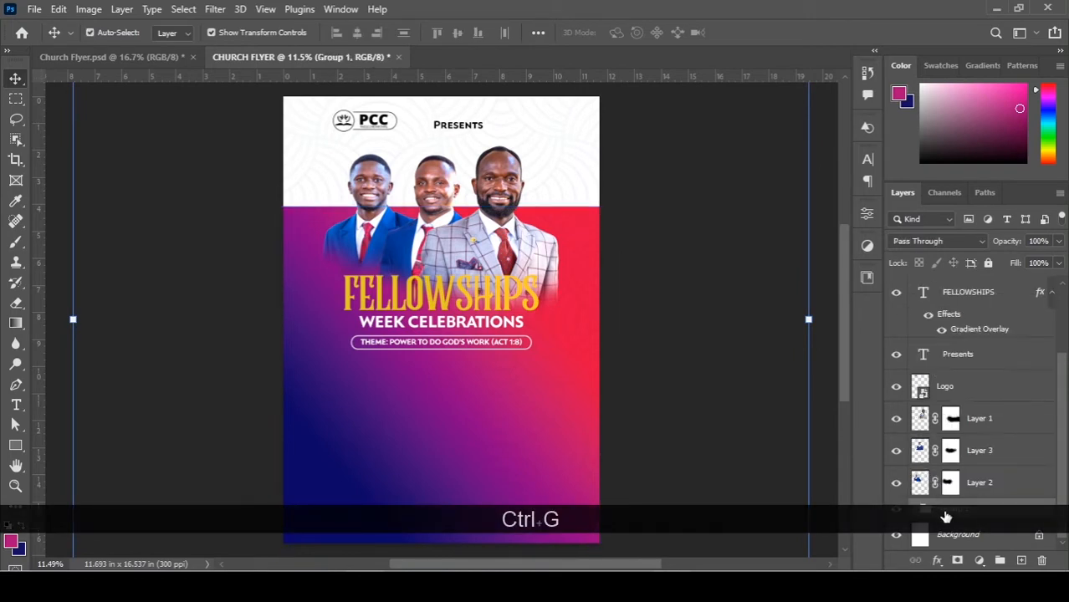
pyautogui.write('BACK')
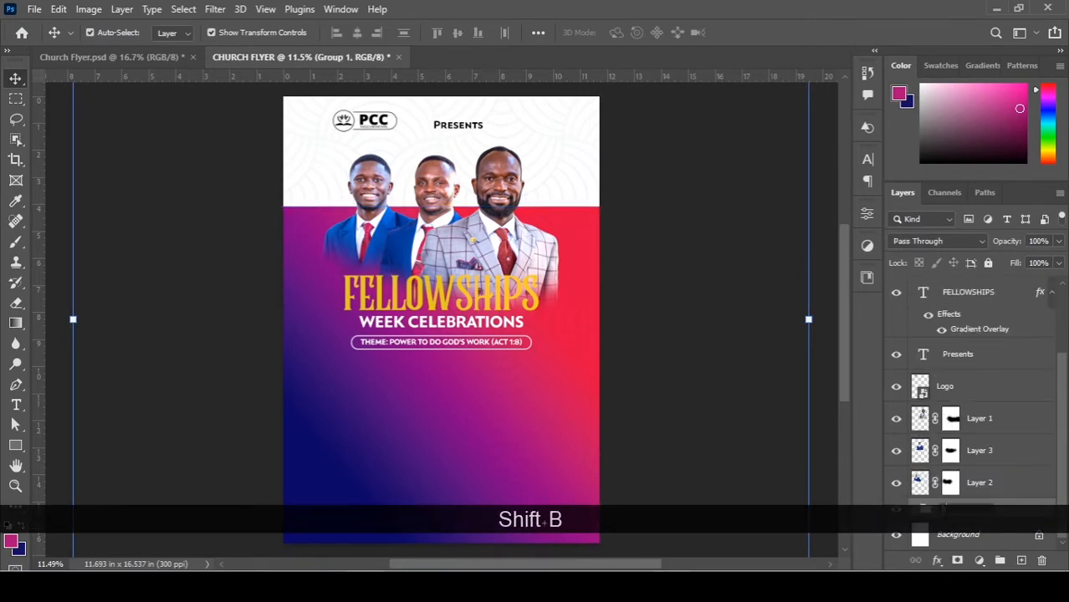
pyautogui.write('ground')
pyautogui.press('Return')
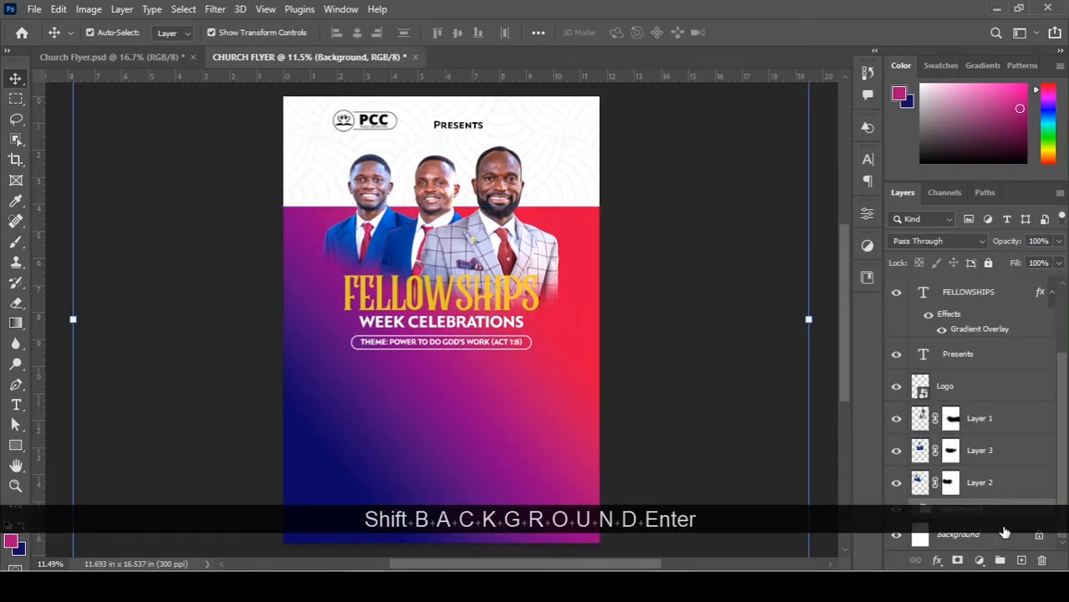
pyautogui.rightClick(1012, 520)
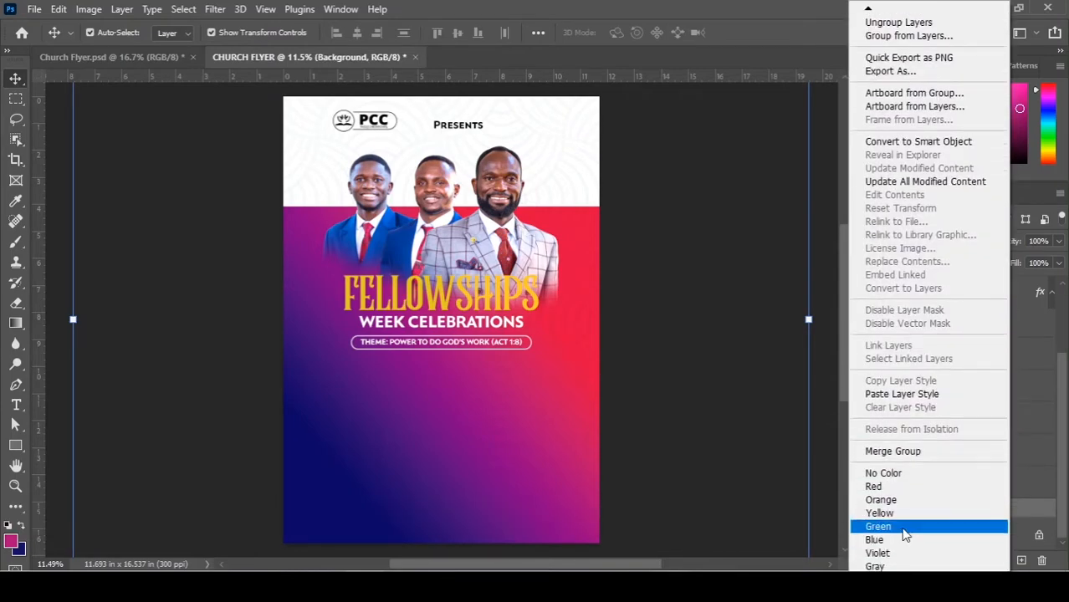
pyautogui.click(907, 543)
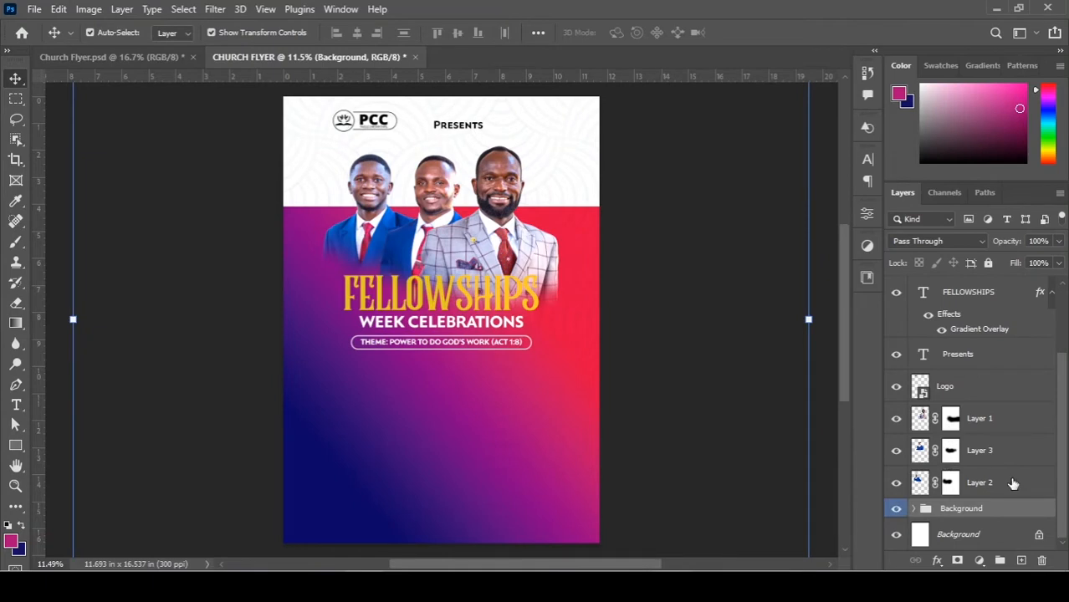
# Group the three pastor photo layers as 'Photos-pastors' and colour-tag it orange.
pyautogui.click(1012, 483)
pyautogui.keyDown('shift'); pyautogui.click(1004, 420); pyautogui.keyUp('shift')
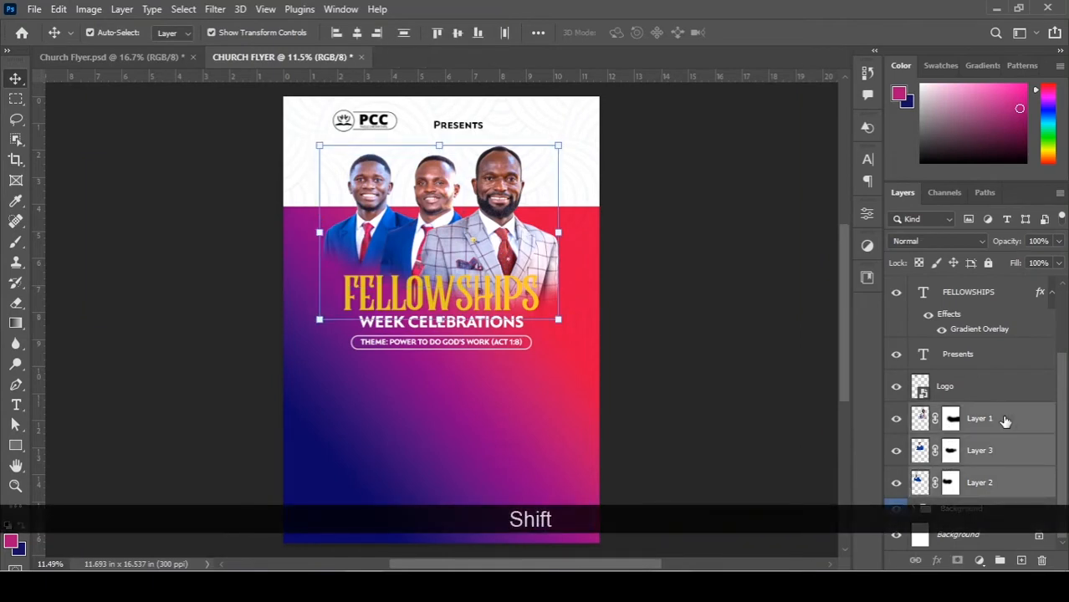
pyautogui.hotkey('ctrl', 'shift', 'g')
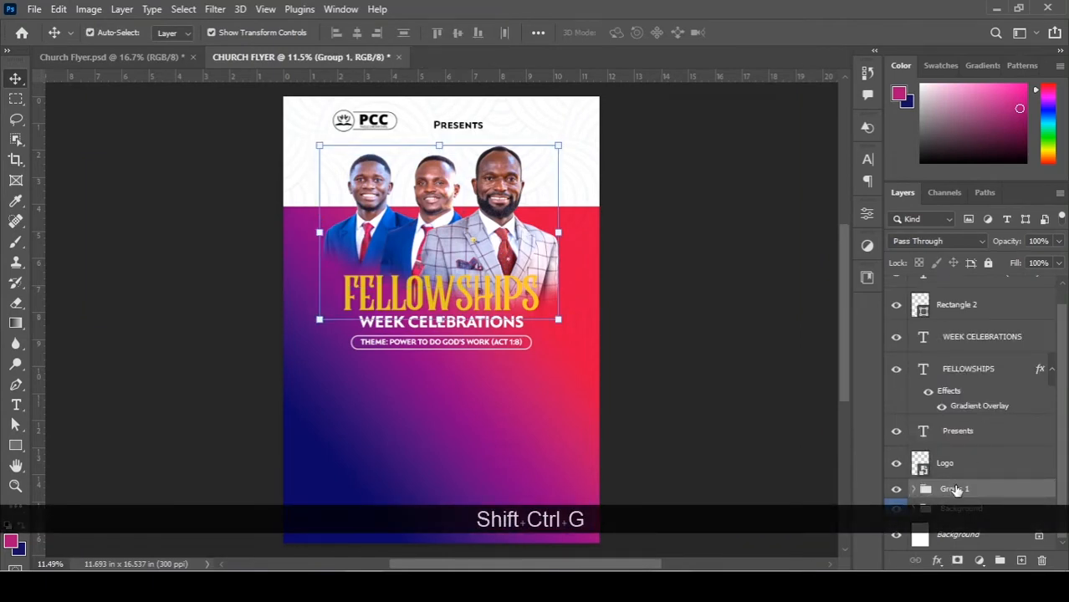
pyautogui.doubleClick(956, 487)
pyautogui.write('P')
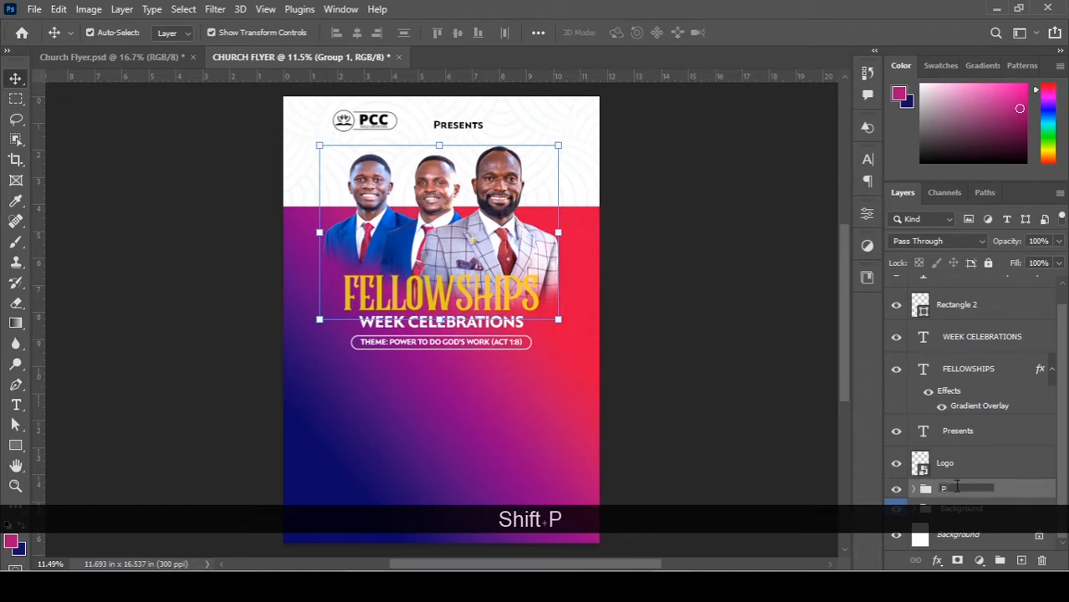
pyautogui.press('BackSpace')
pyautogui.write('Ph')
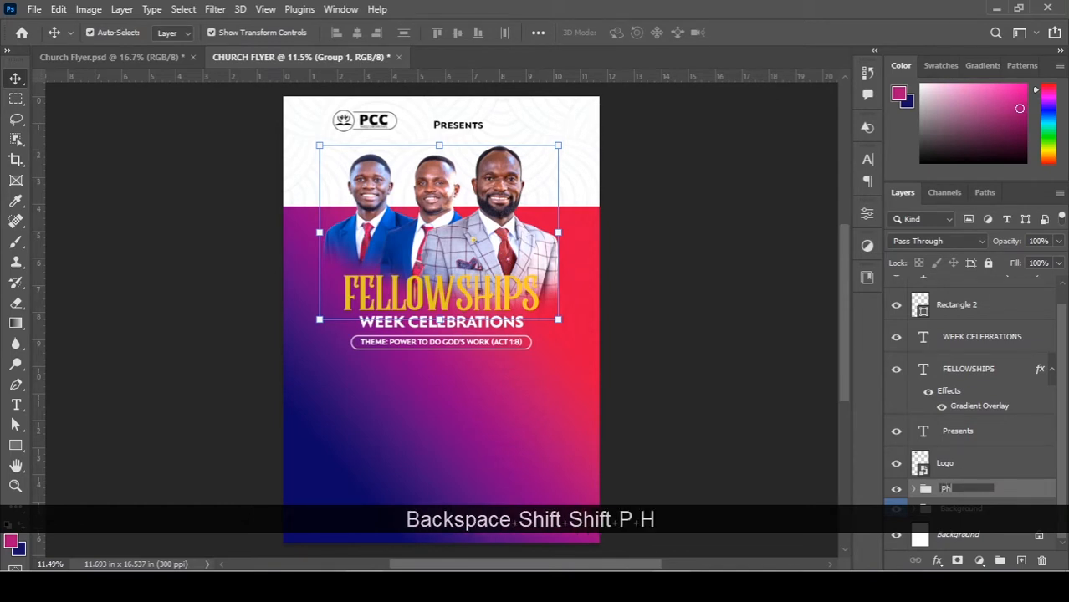
pyautogui.write('ots')
pyautogui.press('BackSpace')
pyautogui.write('i')
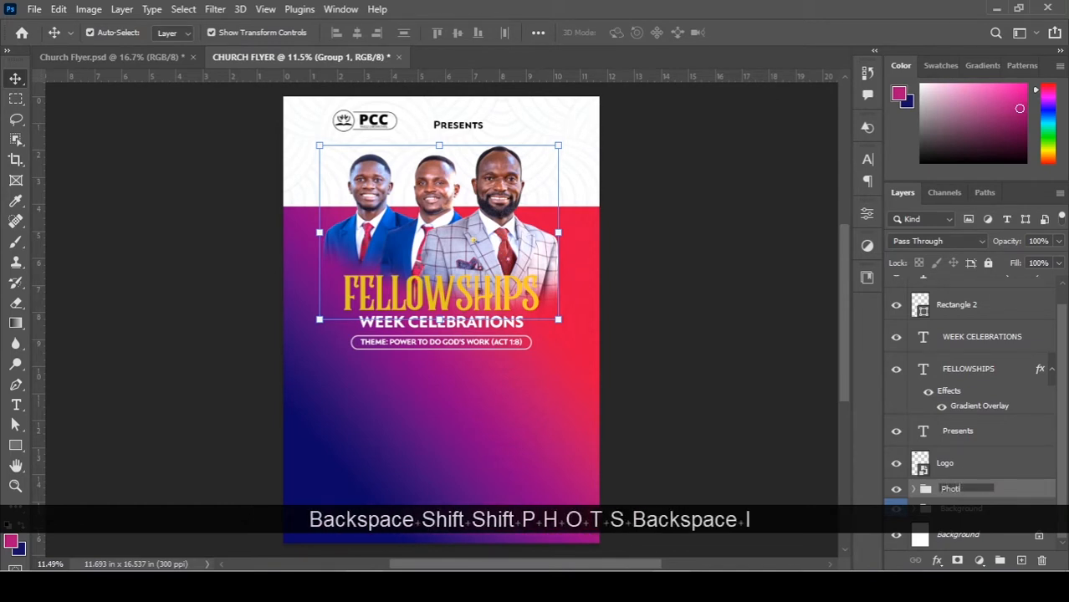
pyautogui.press('BackSpace')
pyautogui.write('os-p')
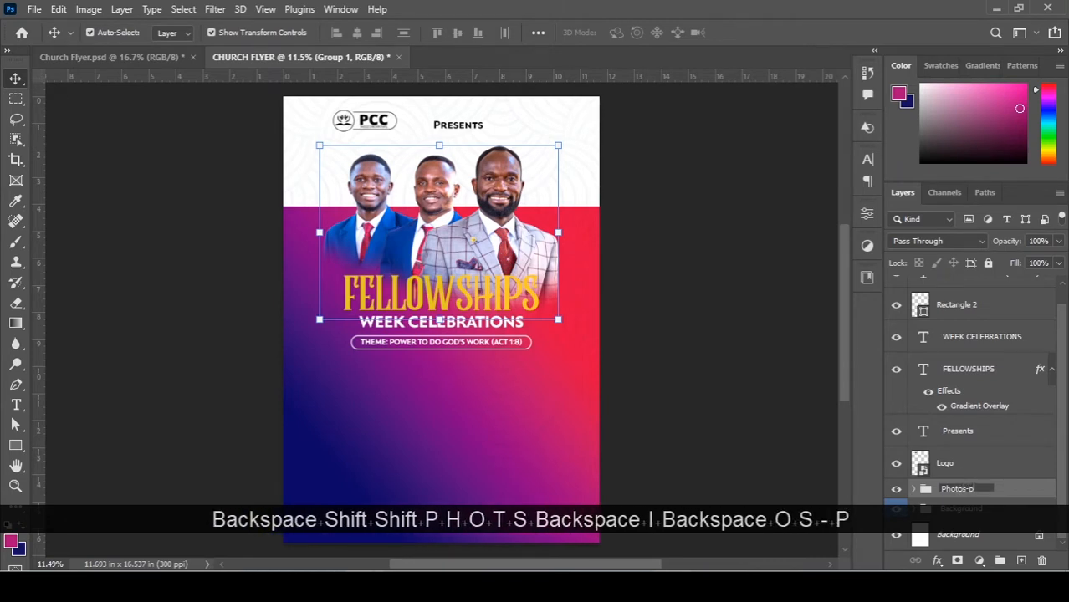
pyautogui.write('aster')
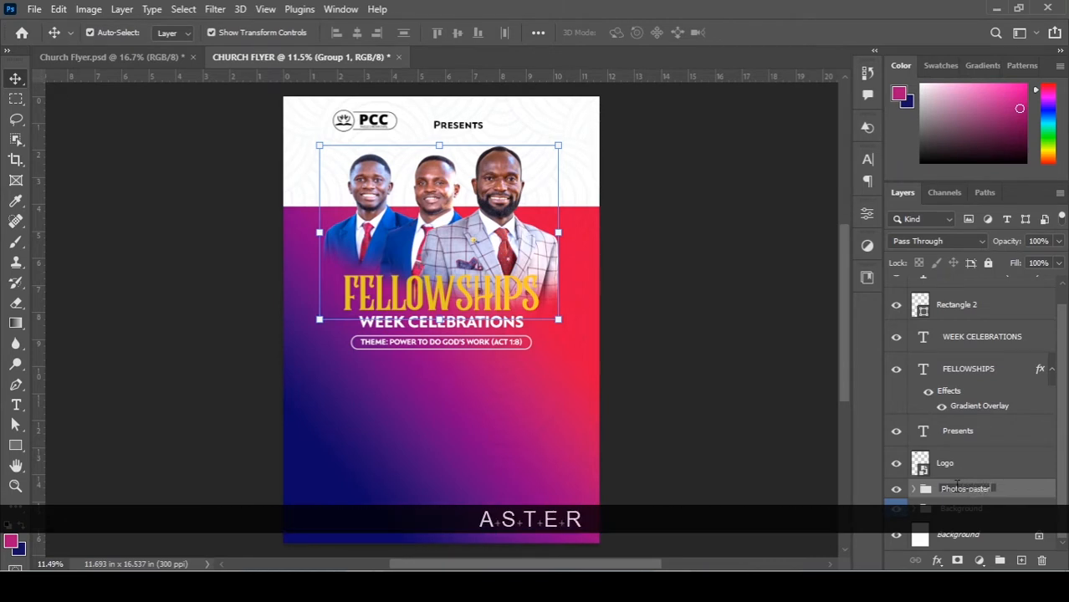
pyautogui.press('BackSpace')
pyautogui.press('BackSpace')
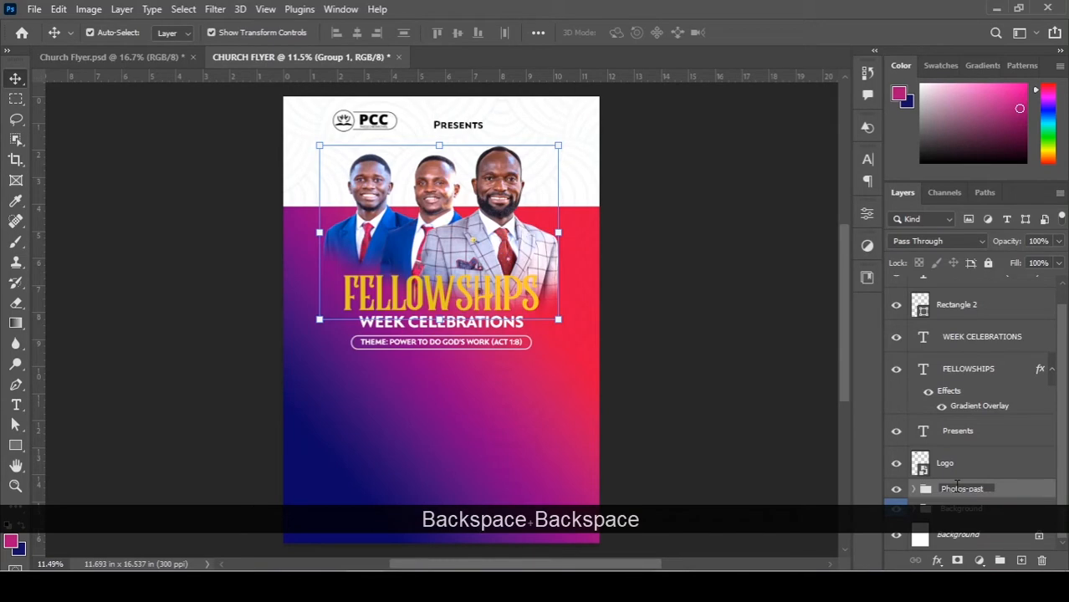
pyautogui.write('ors')
pyautogui.press('Return')
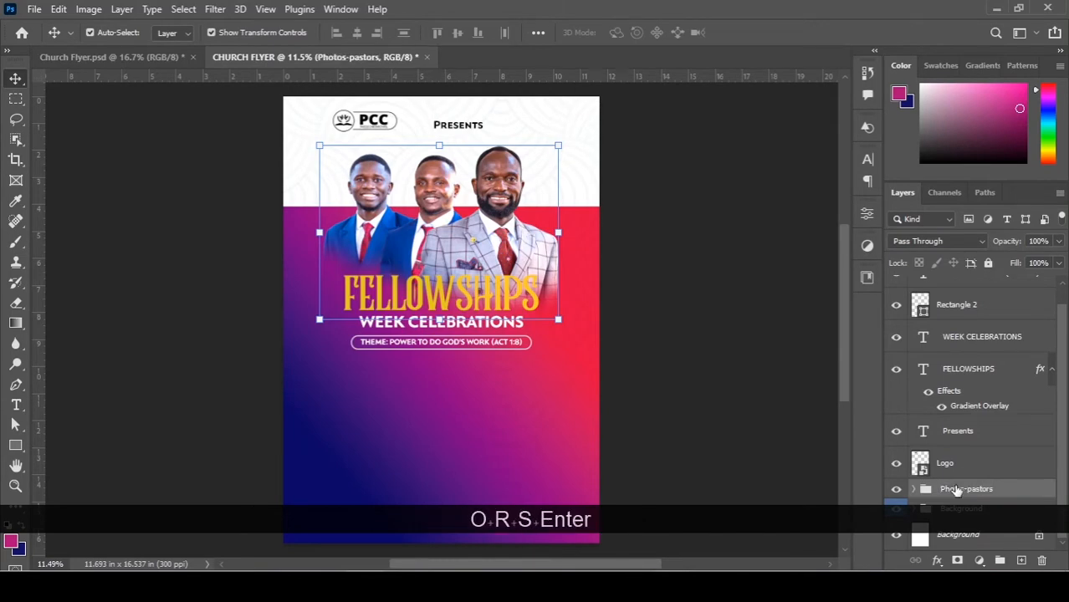
pyautogui.rightClick(1017, 490)
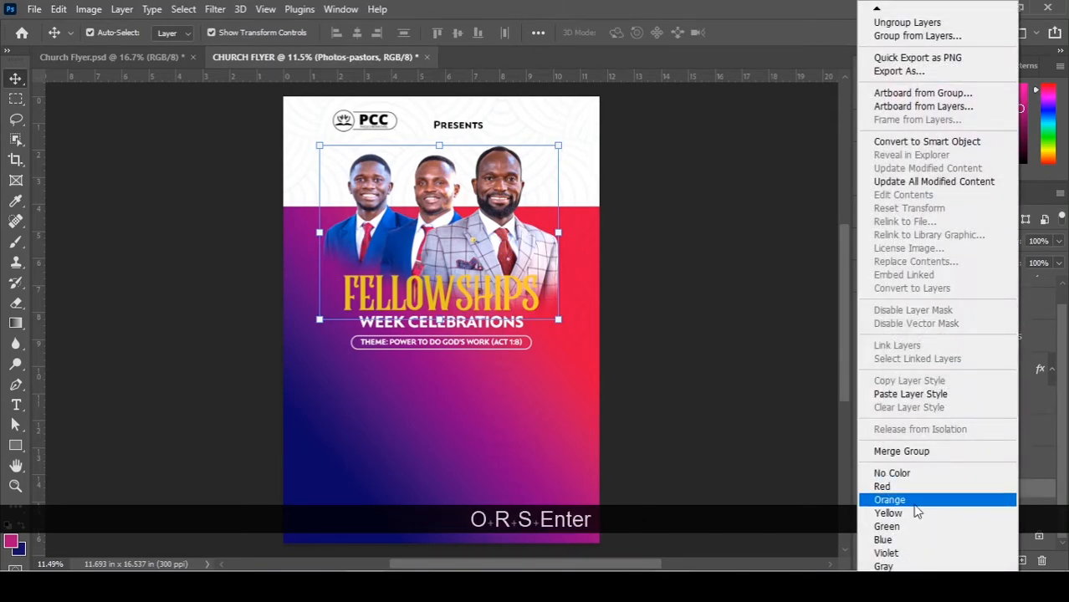
pyautogui.click(915, 506)
# Put the PCC logo layer into its own group named 'Logo' and collapse it.
pyautogui.click(973, 467)
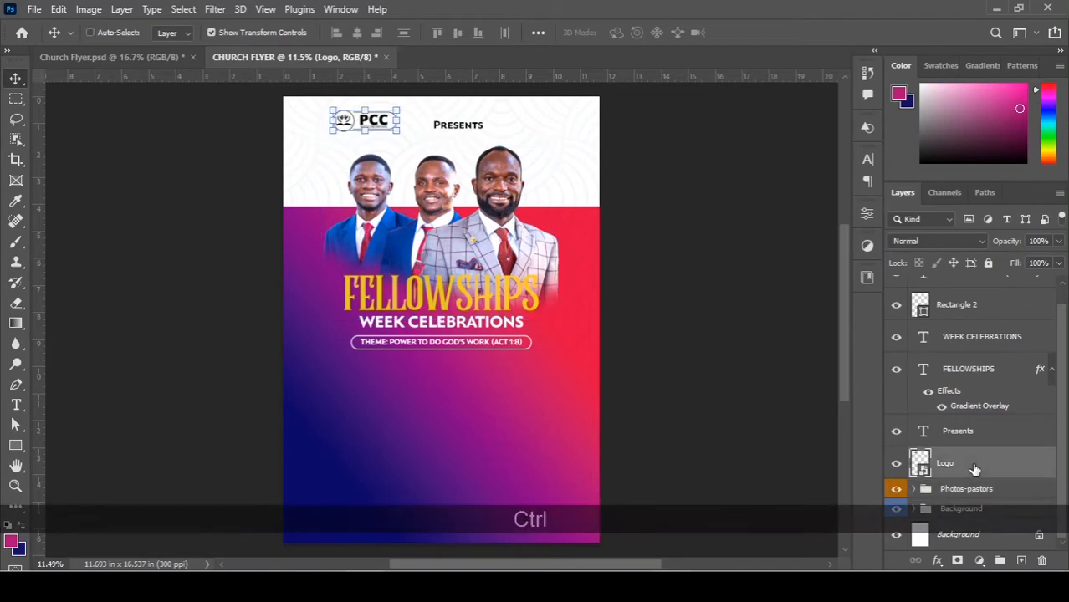
pyautogui.hotkey('ctrl', 'g')
pyautogui.doubleClick(953, 457)
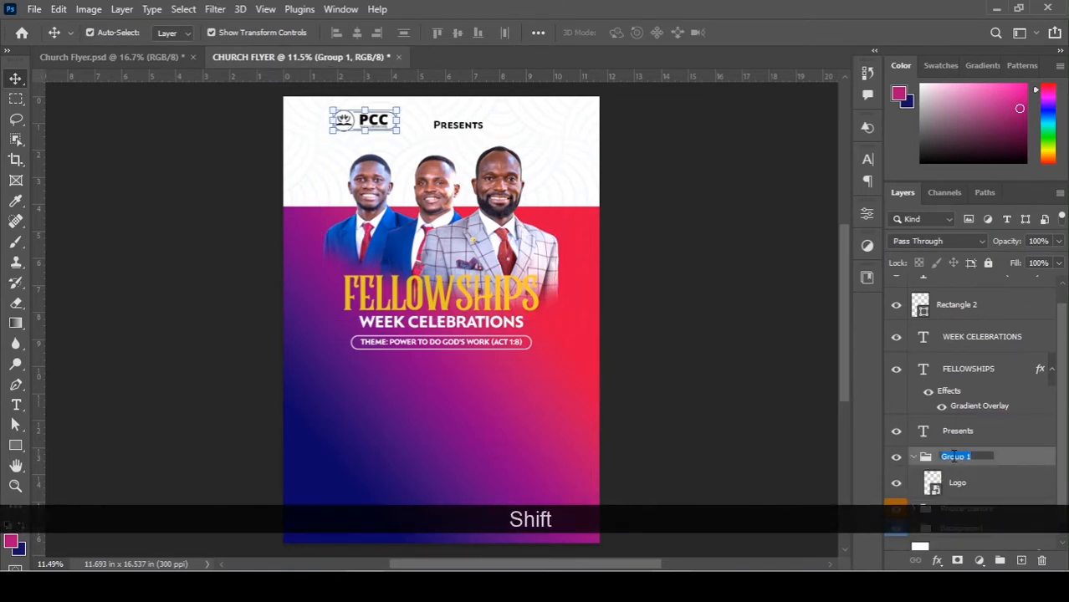
pyautogui.write('Logo')
pyautogui.press('Return')
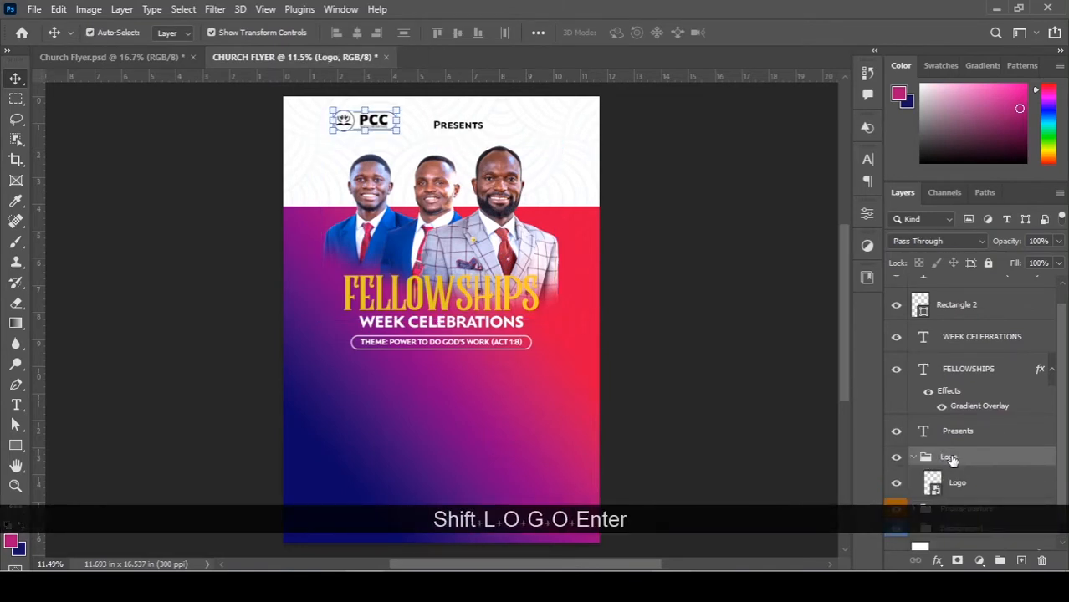
pyautogui.click(914, 458)
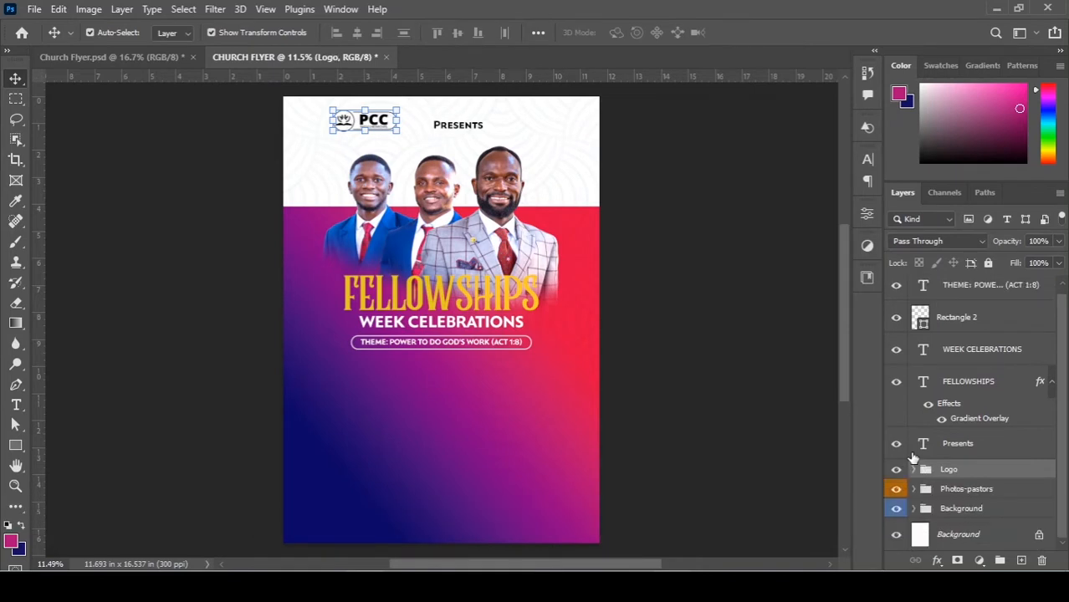
# Group the Presents, FELLOWSHIPS, WEEK CELEBRATIONS and THEME text layers together.
pyautogui.keyDown('shift'); pyautogui.click(980, 391); pyautogui.keyUp('shift')
pyautogui.keyDown('shift'); pyautogui.click(983, 362); pyautogui.keyUp('shift')
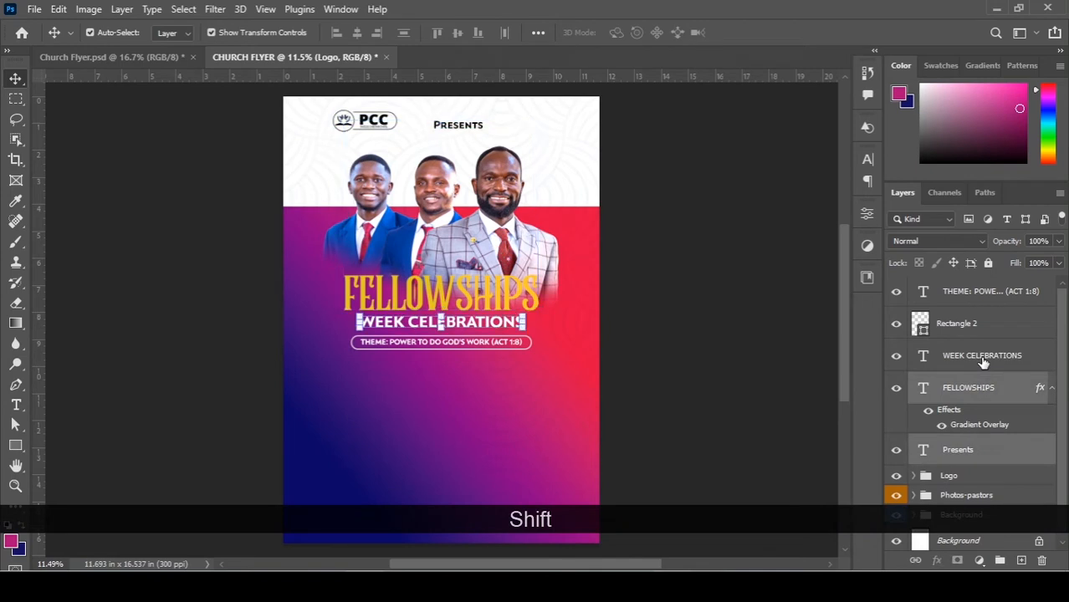
pyautogui.click(982, 362)
pyautogui.keyDown('ctrl'); pyautogui.click(971, 303); pyautogui.keyUp('ctrl')
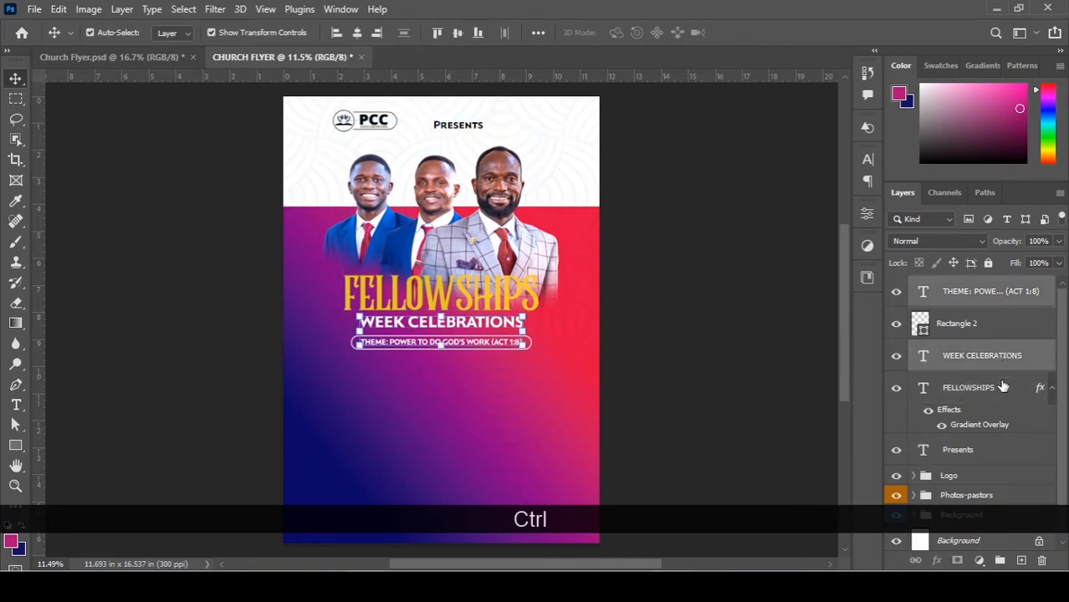
pyautogui.keyDown('ctrl'); pyautogui.click(970, 387); pyautogui.keyUp('ctrl')
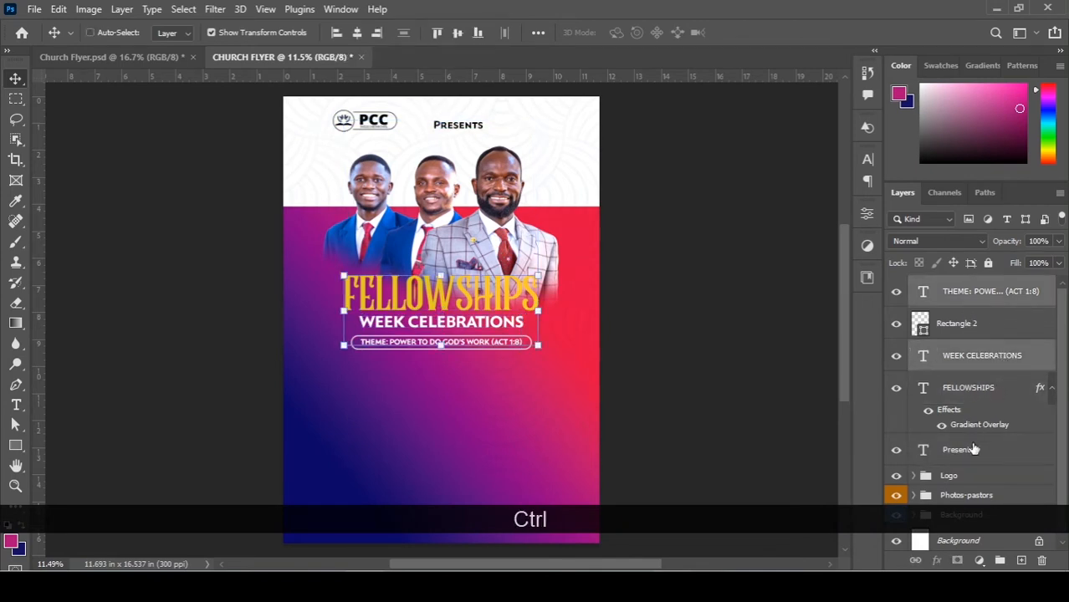
pyautogui.keyDown('ctrl'); pyautogui.click(973, 449); pyautogui.keyUp('ctrl')
pyautogui.hotkey('ctrl', 'g')
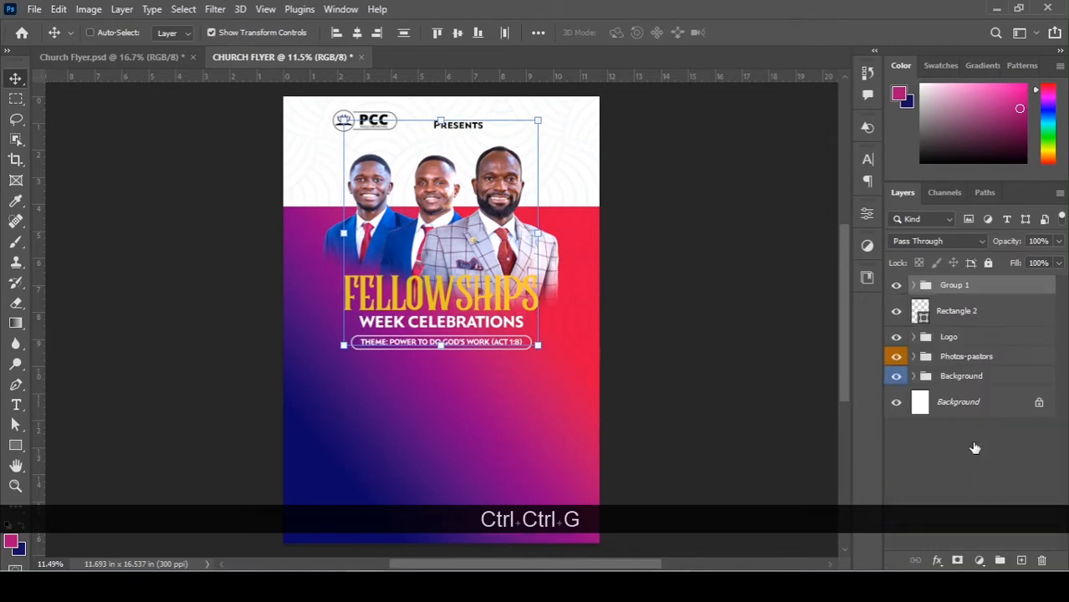
# Name the new group 'Text & Infos' and label it green.
pyautogui.doubleClick(956, 285)
pyautogui.press('shift')
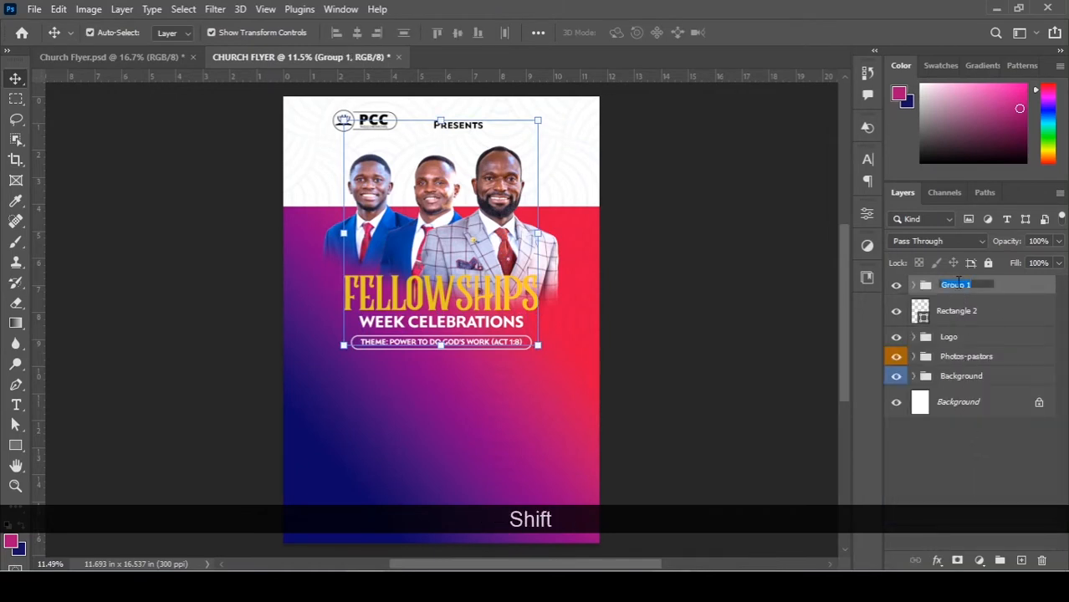
pyautogui.write('Te')
pyautogui.write('xr')
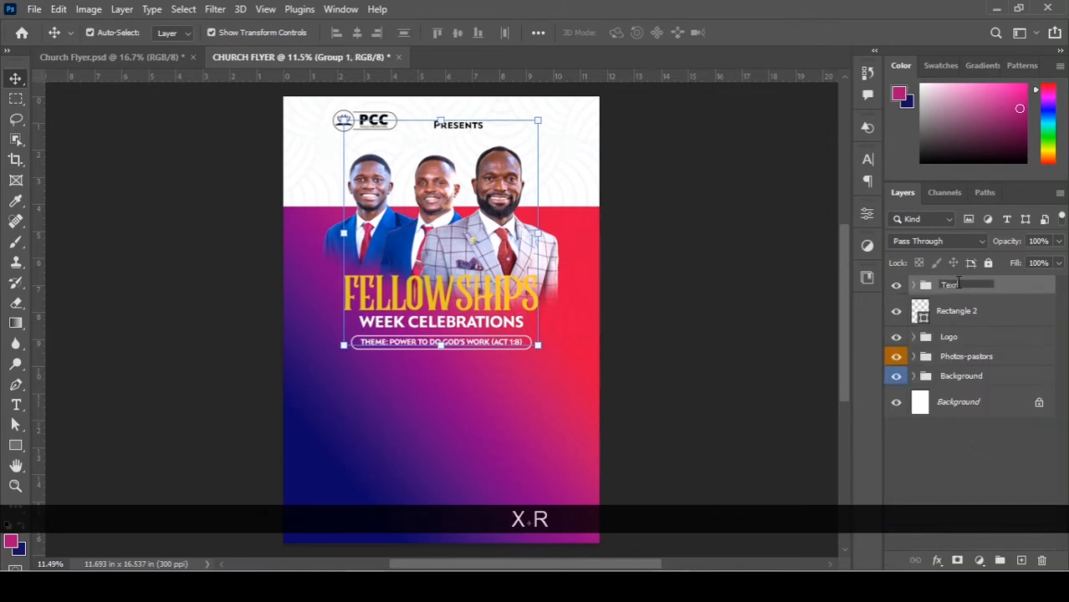
pyautogui.press('BackSpace')
pyautogui.write('t')
pyautogui.press('shift')
pyautogui.write('& ')
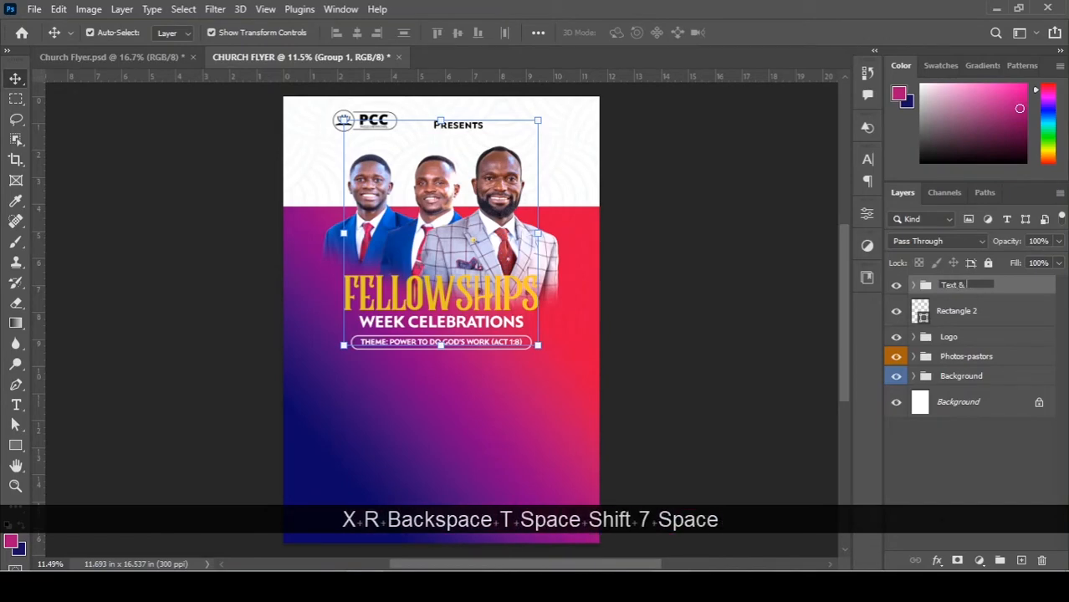
pyautogui.write('Infos')
pyautogui.press('Return')
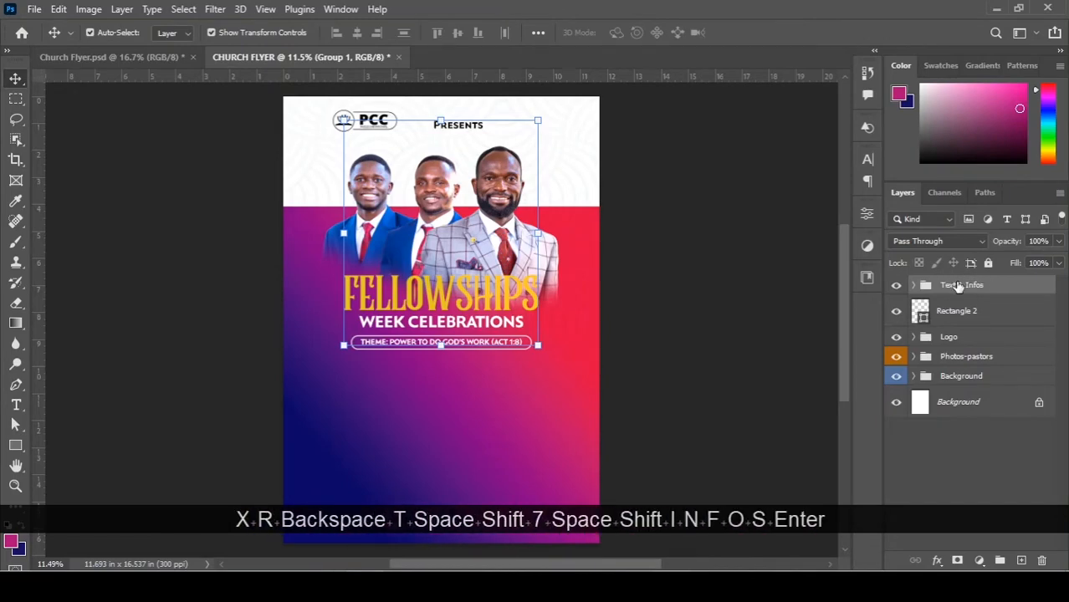
pyautogui.rightClick(964, 280)
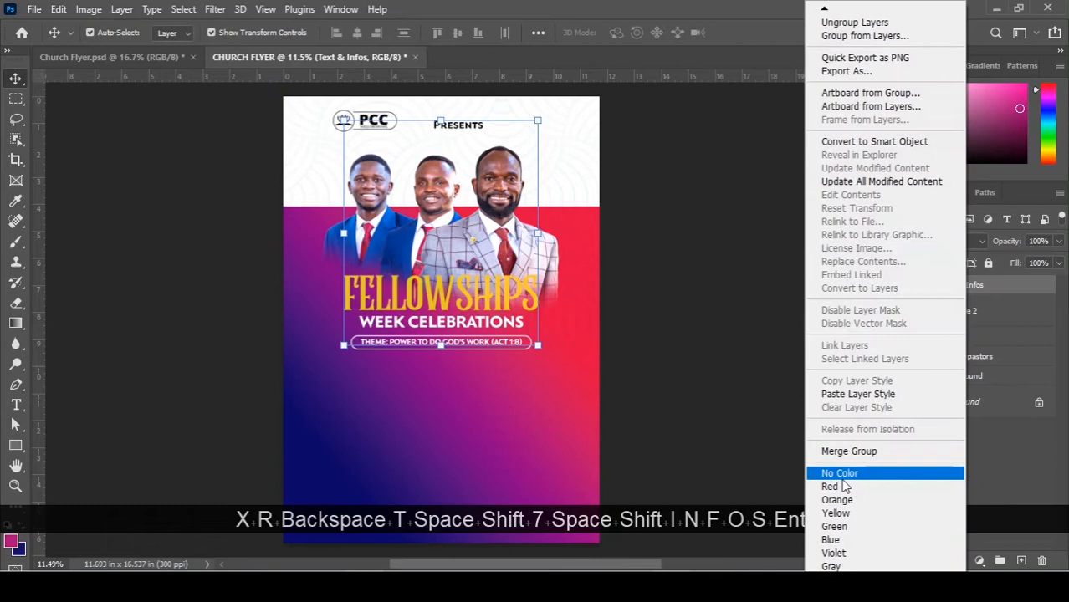
pyautogui.click(840, 527)
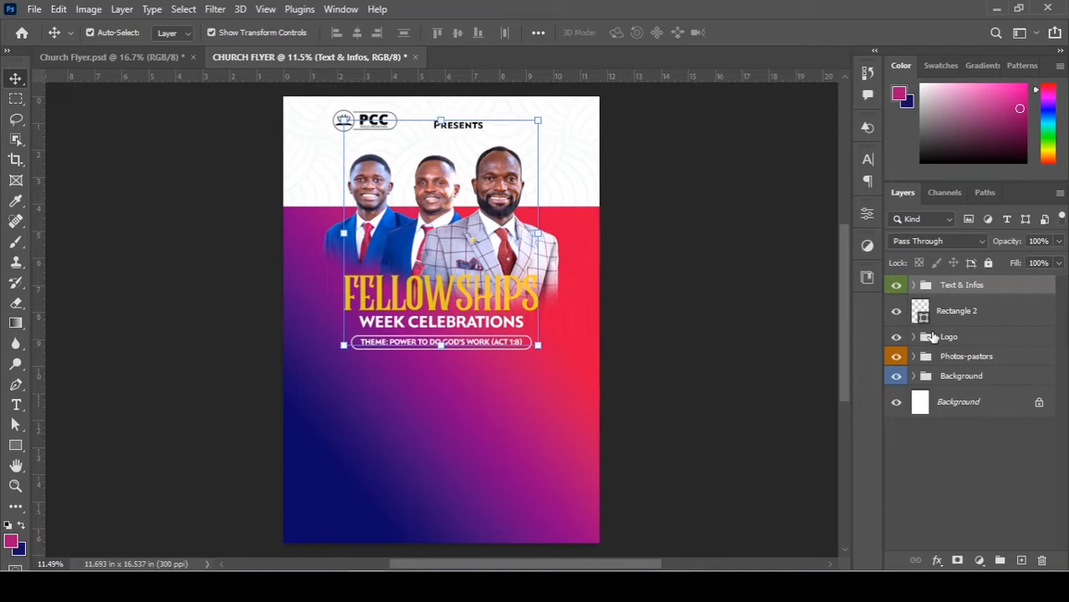
# Group Rectangle 2 as 'Shapes' with no colour label, and move Logo to the top.
pyautogui.click(655, 246)
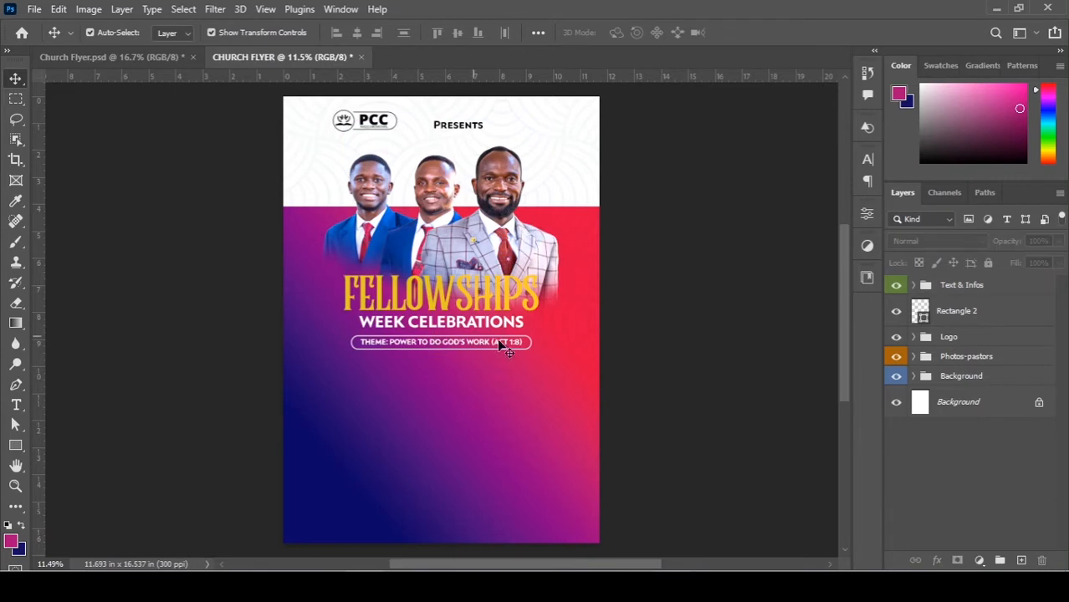
pyautogui.click(950, 314)
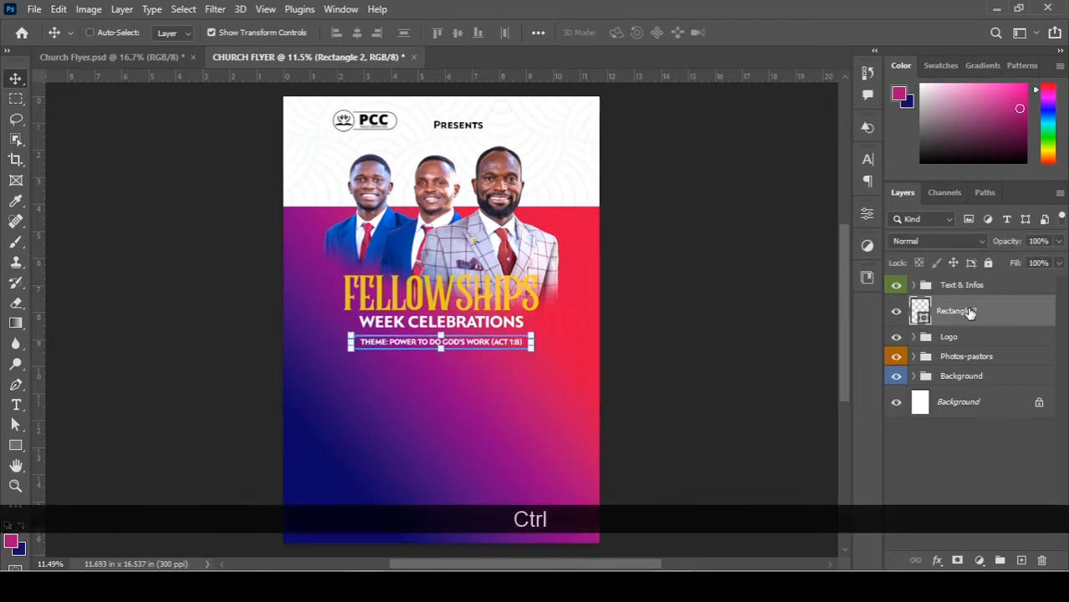
pyautogui.hotkey('ctrl', 'g')
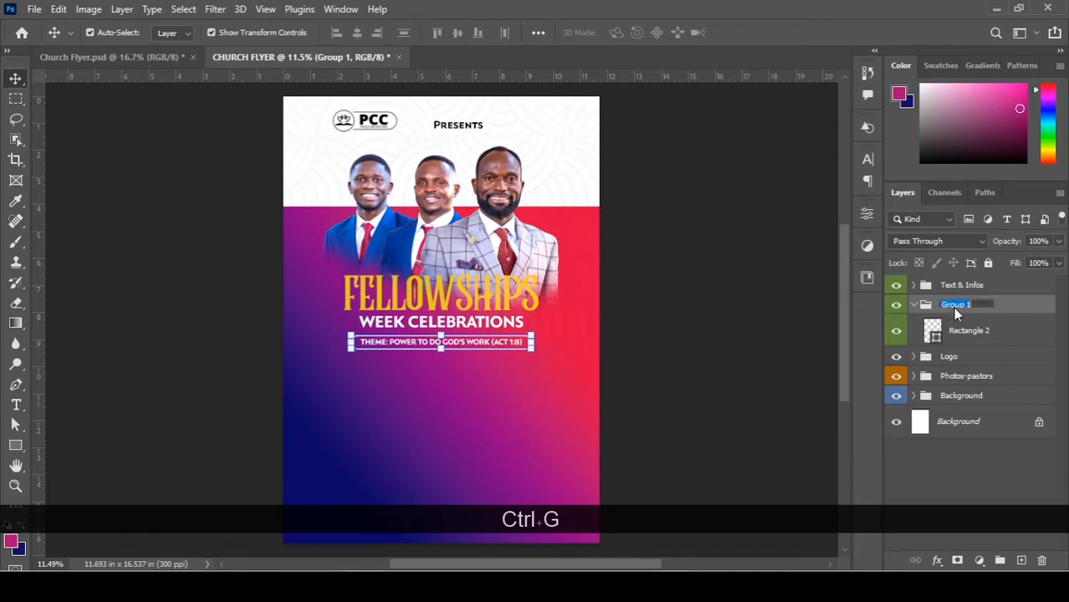
pyautogui.write('Sha')
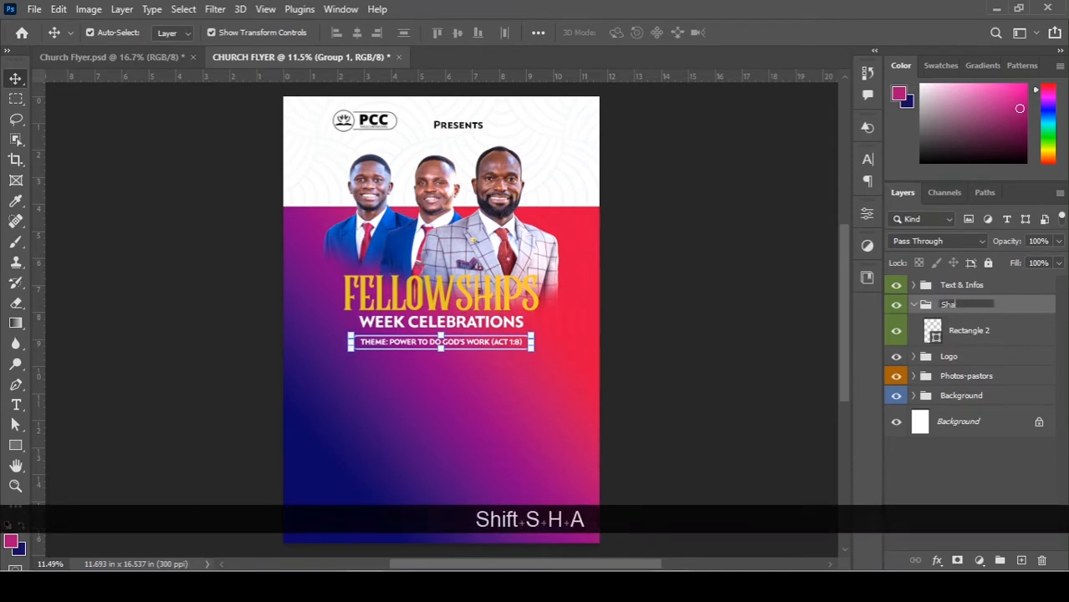
pyautogui.write('pes')
pyautogui.press('Return')
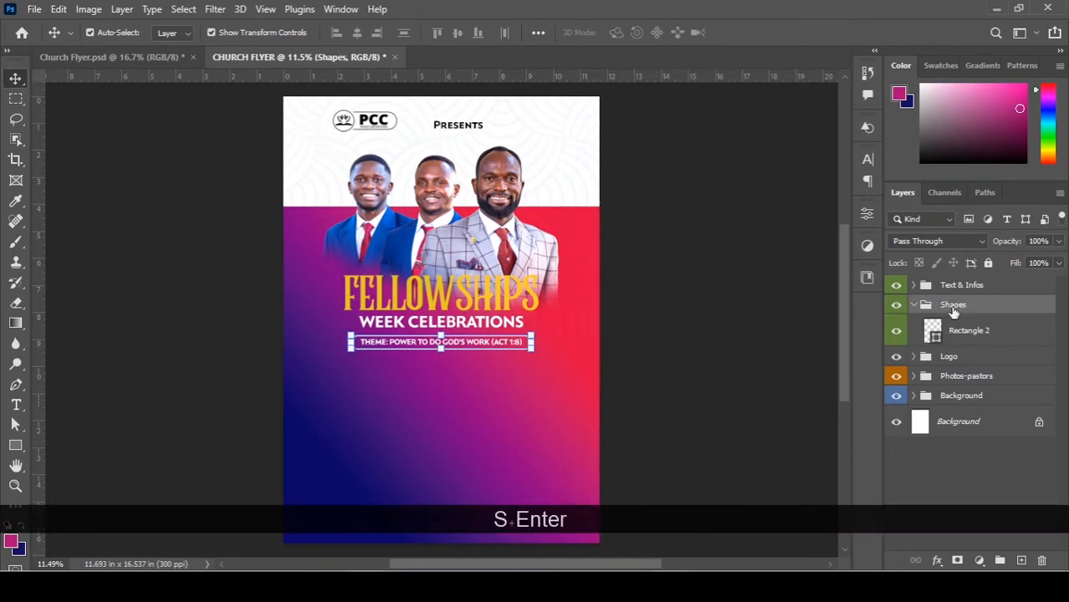
pyautogui.rightClick(953, 306)
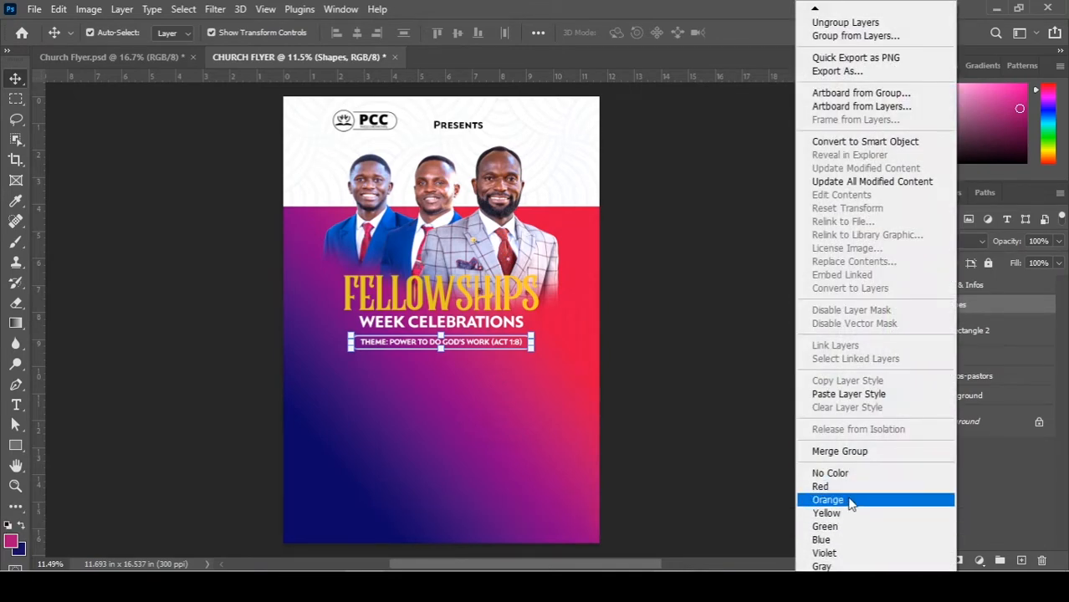
pyautogui.click(836, 473)
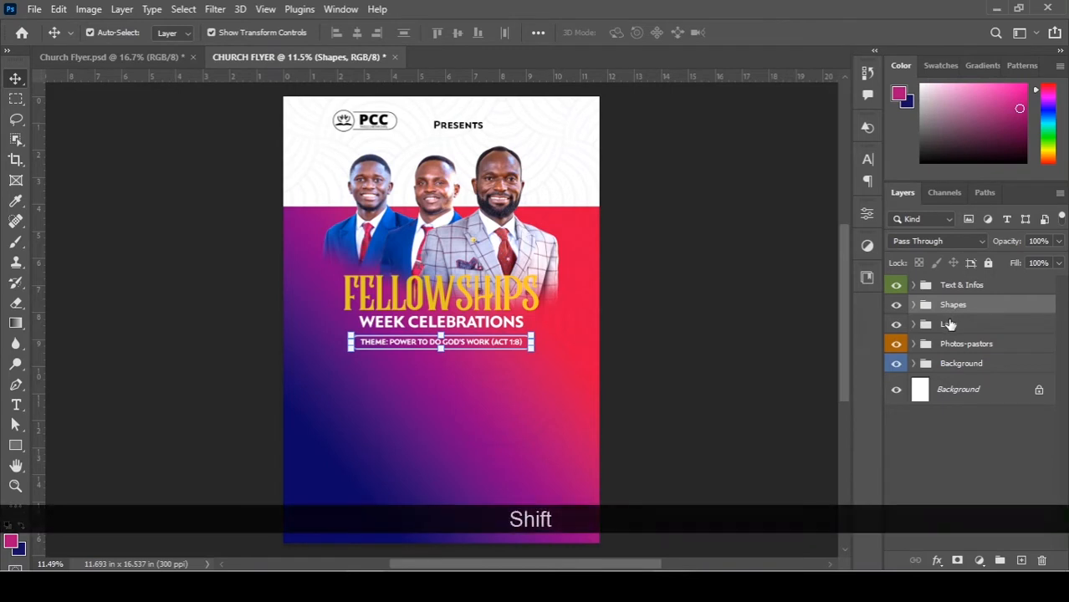
pyautogui.keyDown('shift'); pyautogui.click(947, 323); pyautogui.keyUp('shift')
pyautogui.moveTo(948, 323); pyautogui.dragTo(962, 284)
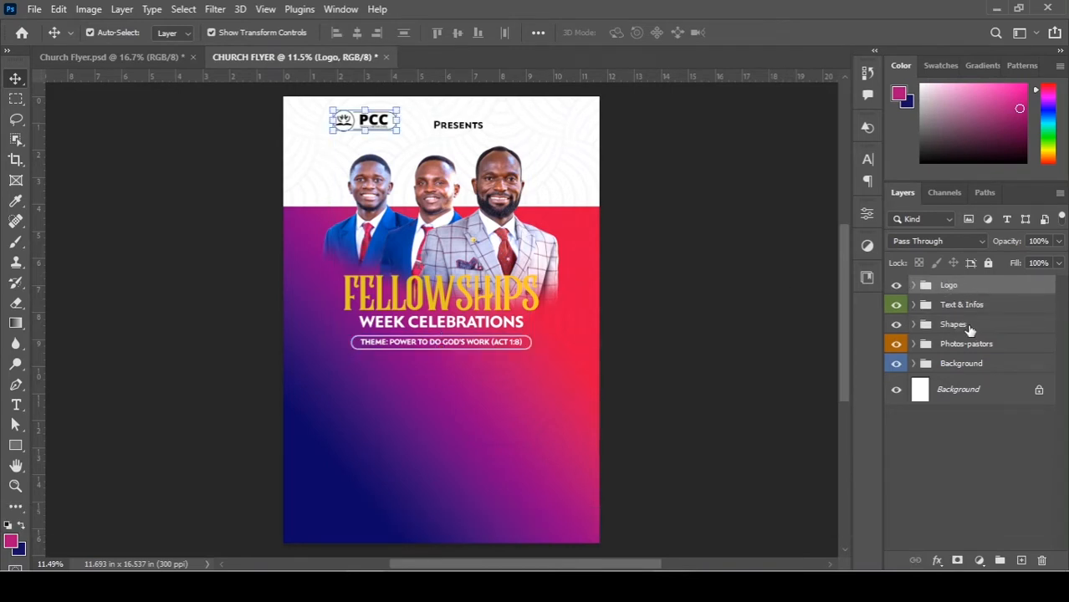
# Add a new text layer reading '22' below the theme line and colour it white (ffffff).
pyautogui.scroll(-3, 615, 349)
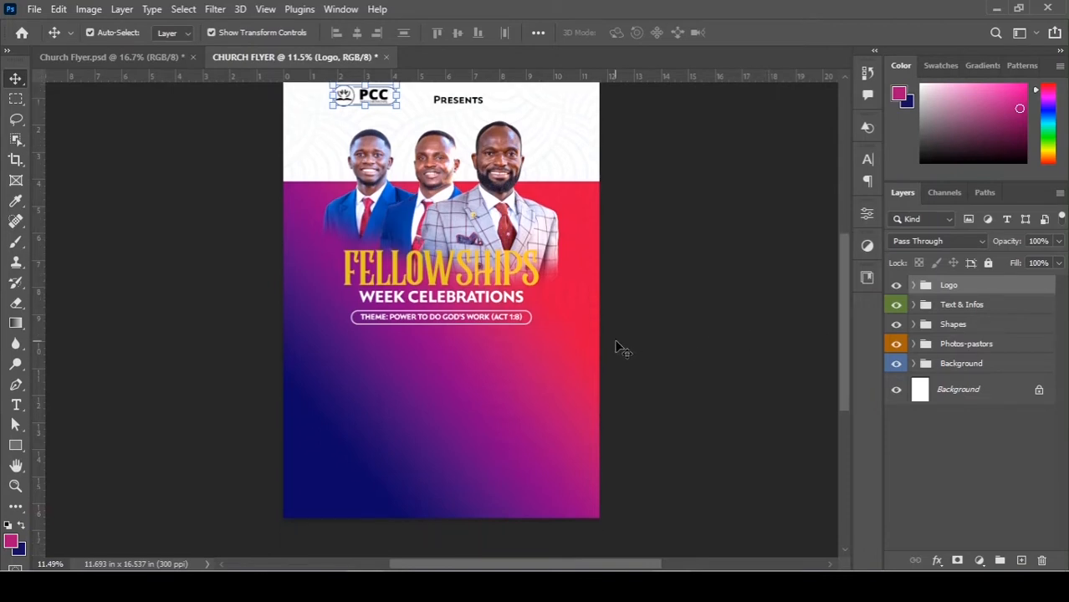
pyautogui.keyDown('alt'); pyautogui.scroll(1, 506, 352); pyautogui.keyUp('alt')
pyautogui.keyDown('alt'); pyautogui.scroll(2, 506, 353); pyautogui.keyUp('alt')
pyautogui.scroll(-2, 501, 353)
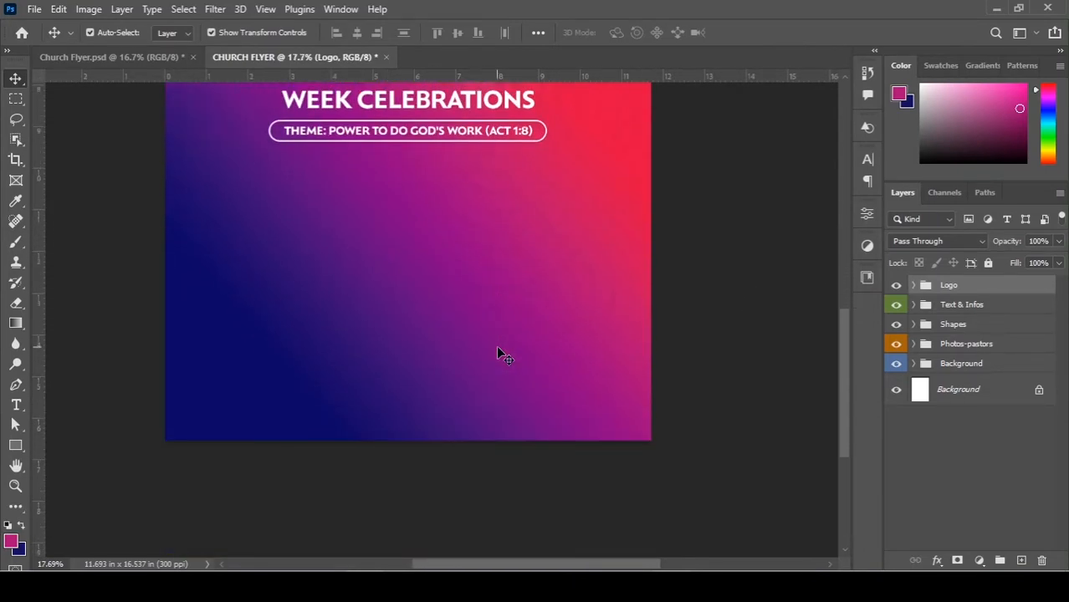
pyautogui.keyDown('alt'); pyautogui.scroll(2, 389, 249); pyautogui.keyUp('alt')
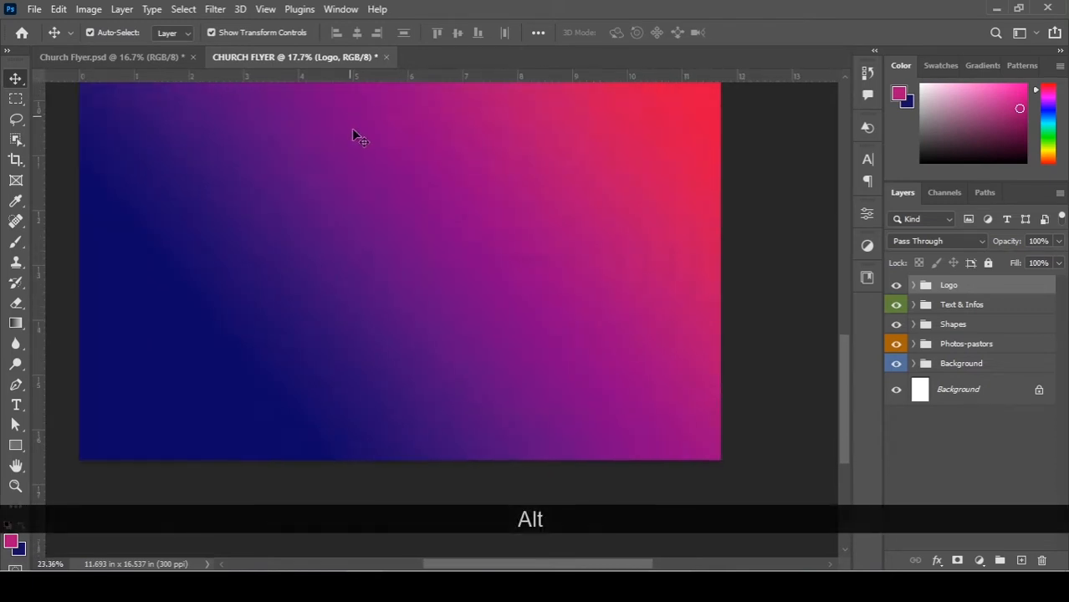
pyautogui.scroll(3, 353, 134)
pyautogui.click(16, 405)
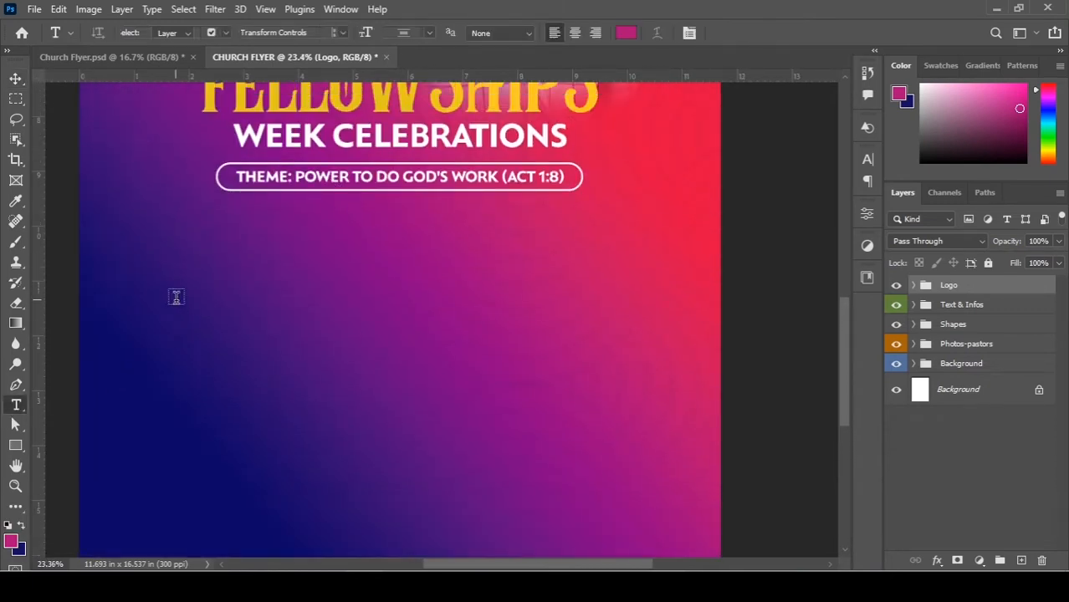
pyautogui.scroll(1, 174, 299)
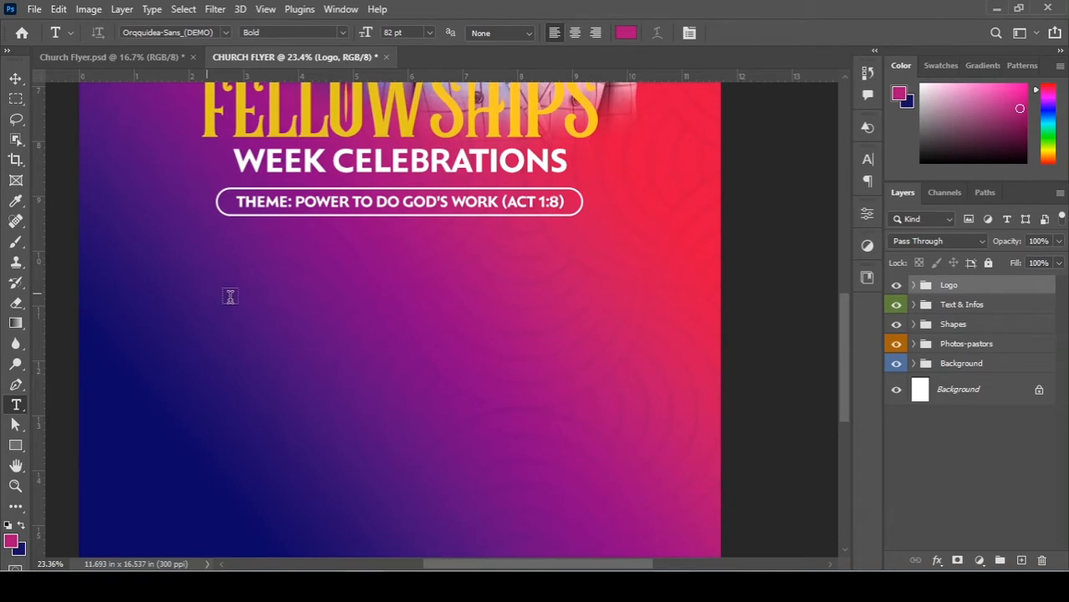
pyautogui.click(229, 296)
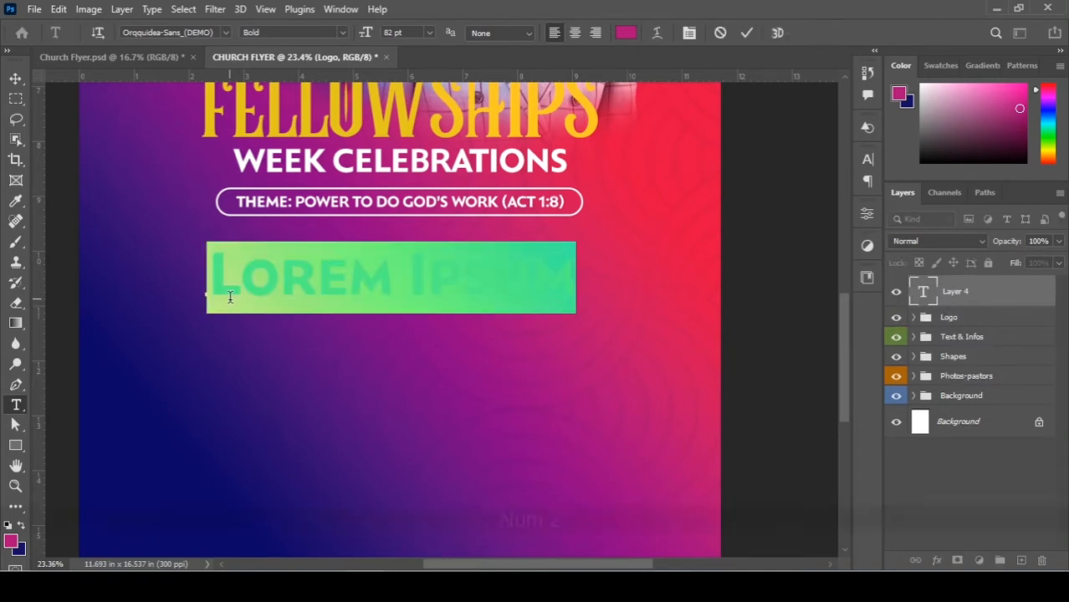
pyautogui.write('22')
pyautogui.hotkey('ctrl', 'a')
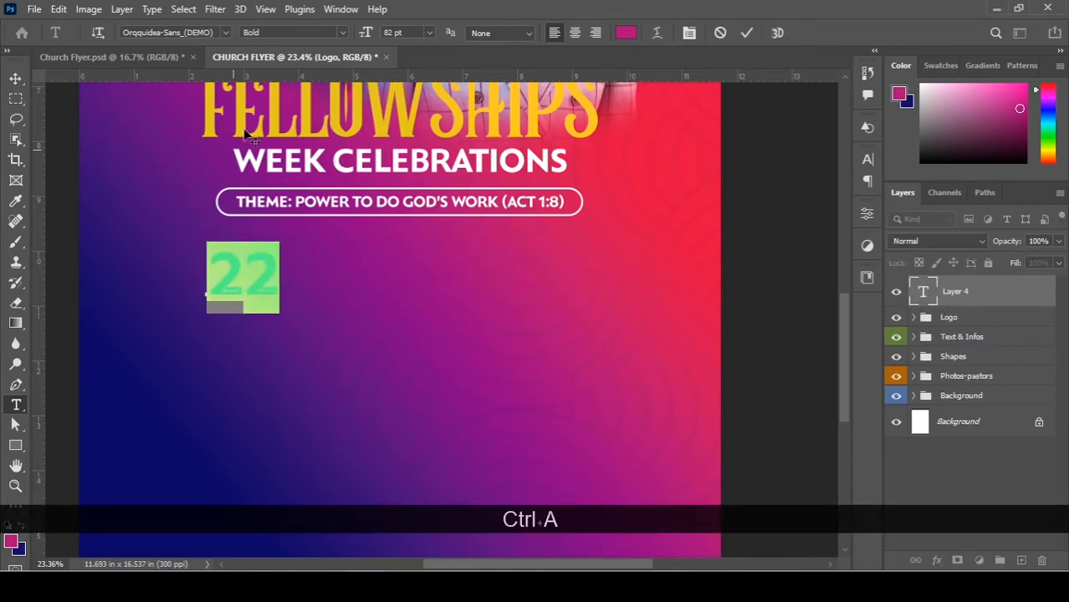
pyautogui.click(626, 32)
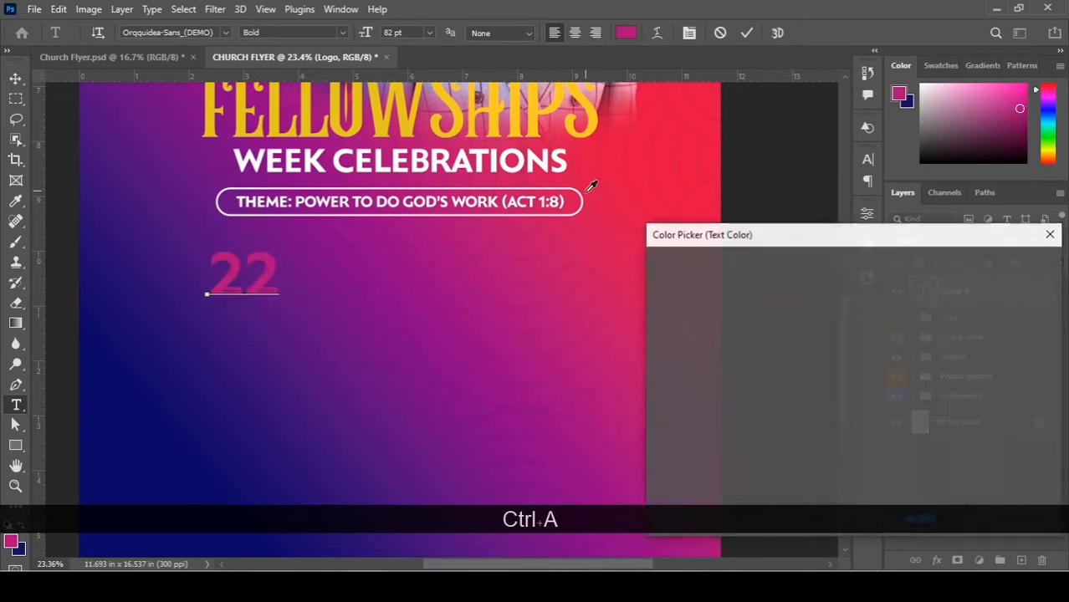
pyautogui.write('ffffff')
pyautogui.click(1010, 264)
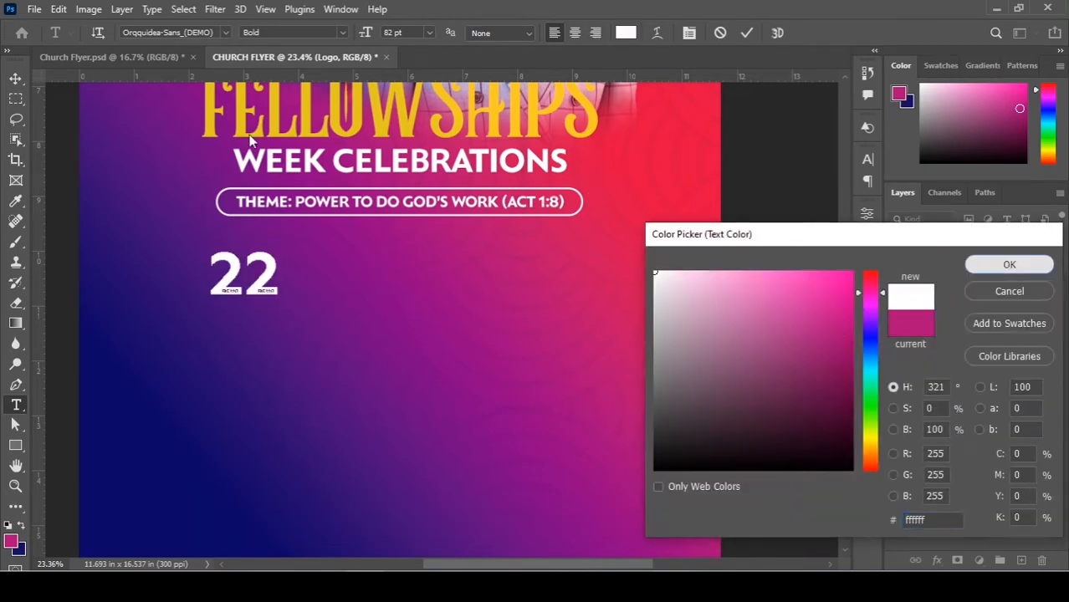
pyautogui.hotkey('ctrl', 'Return')
# Move the 22 text down and to the left beneath the theme banner.
pyautogui.scroll(3, 247, 298)
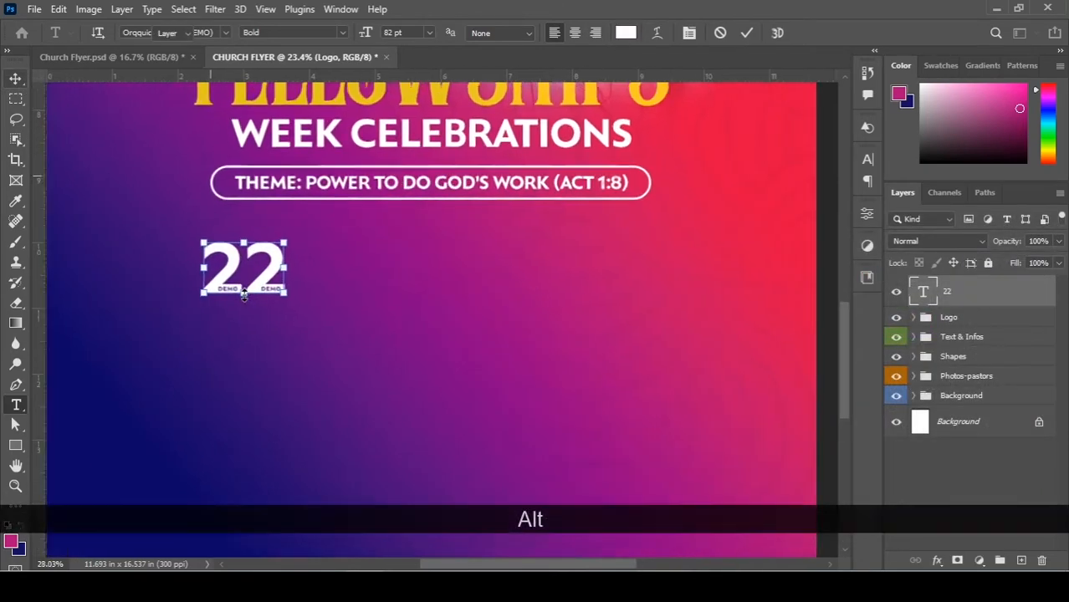
pyautogui.press('v')
pyautogui.moveTo(275, 267); pyautogui.dragTo(291, 227)
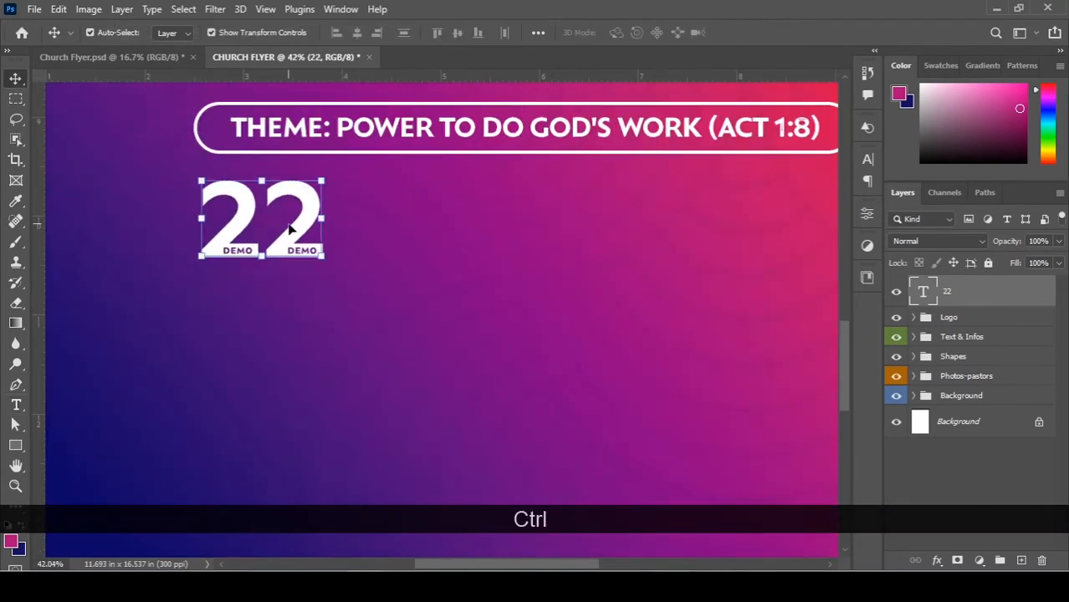
pyautogui.hotkey('ctrl', 'z')
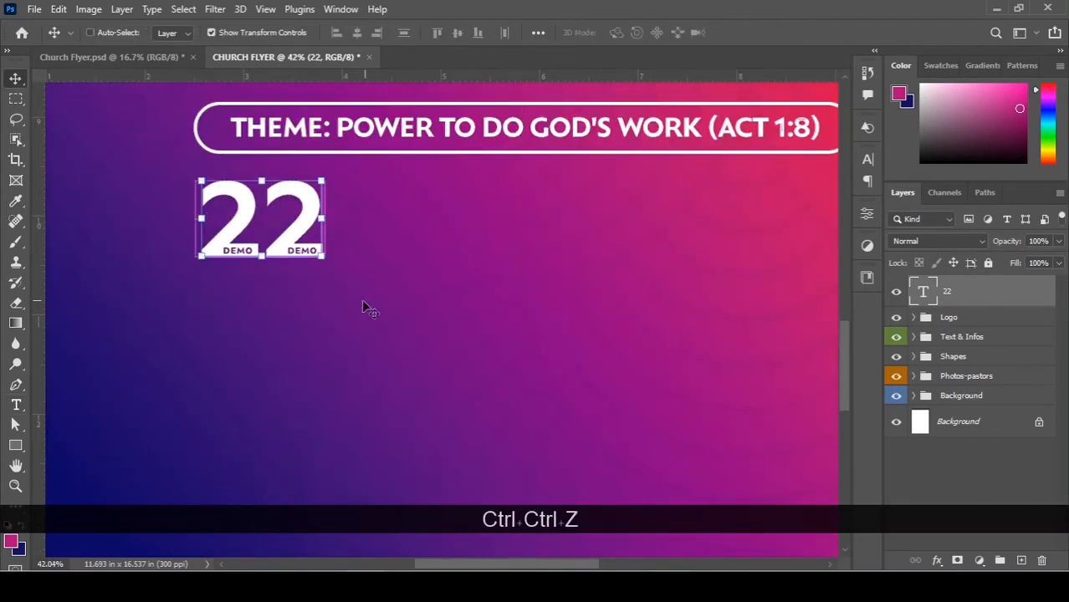
pyautogui.press('ctrl')
pyautogui.moveTo(309, 222); pyautogui.dragTo(261, 269)
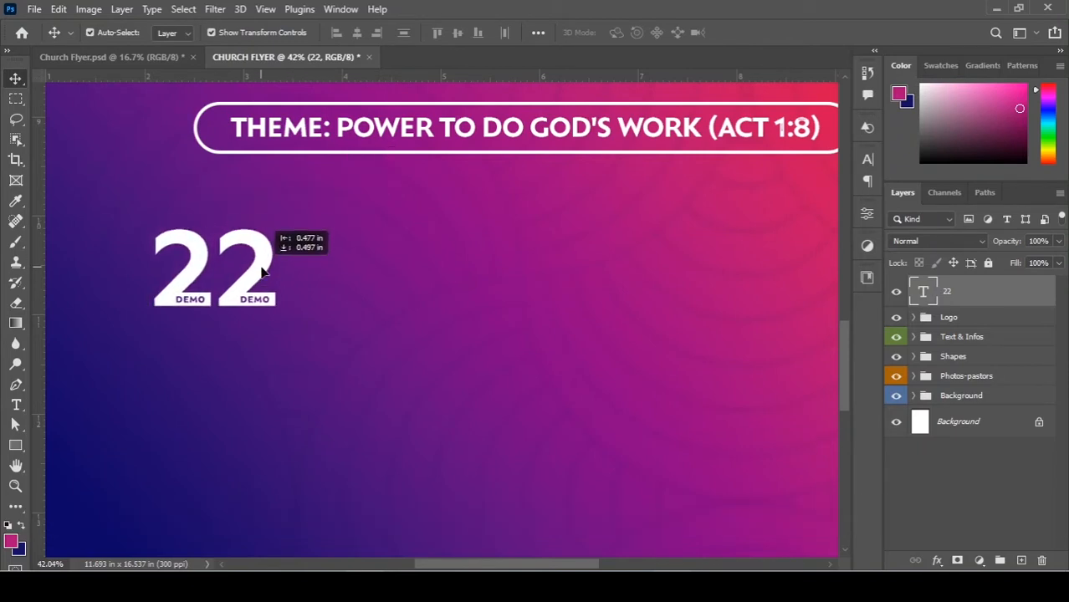
# Return to the Type tool and place the cursor inside the 22 text.
pyautogui.press('t')
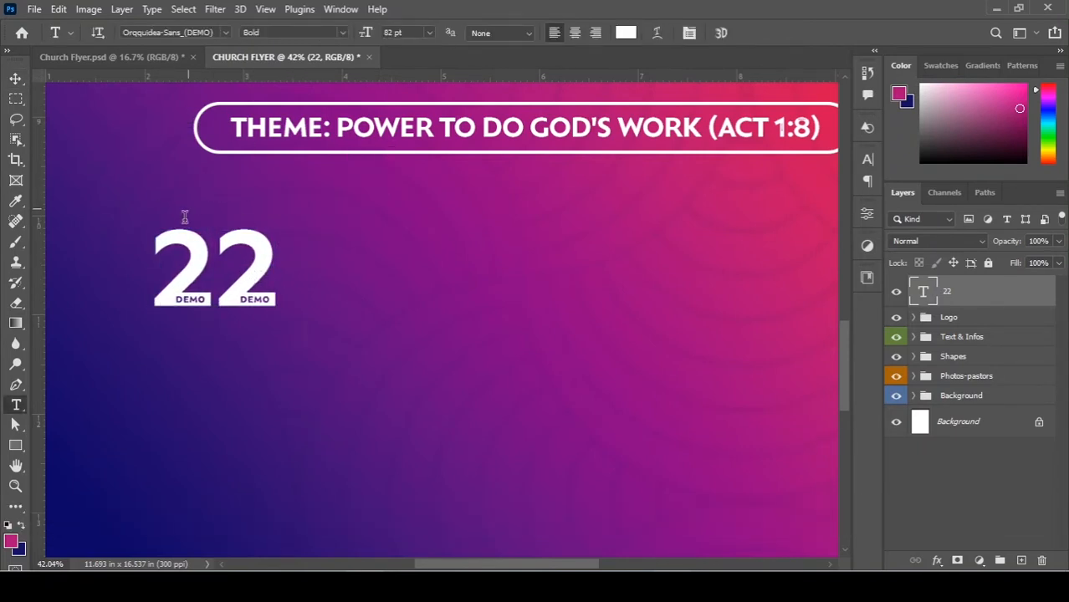
pyautogui.scroll(2, 197, 276)
pyautogui.scroll(1, 251, 299)
pyautogui.scroll(-3, 288, 299)
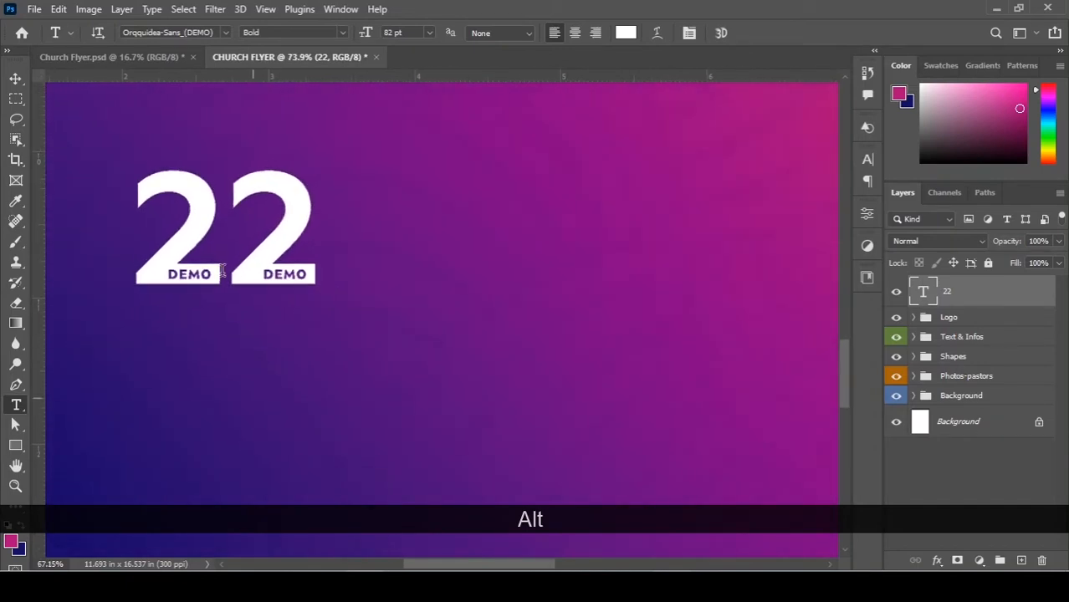
pyautogui.scroll(-3, 315, 247)
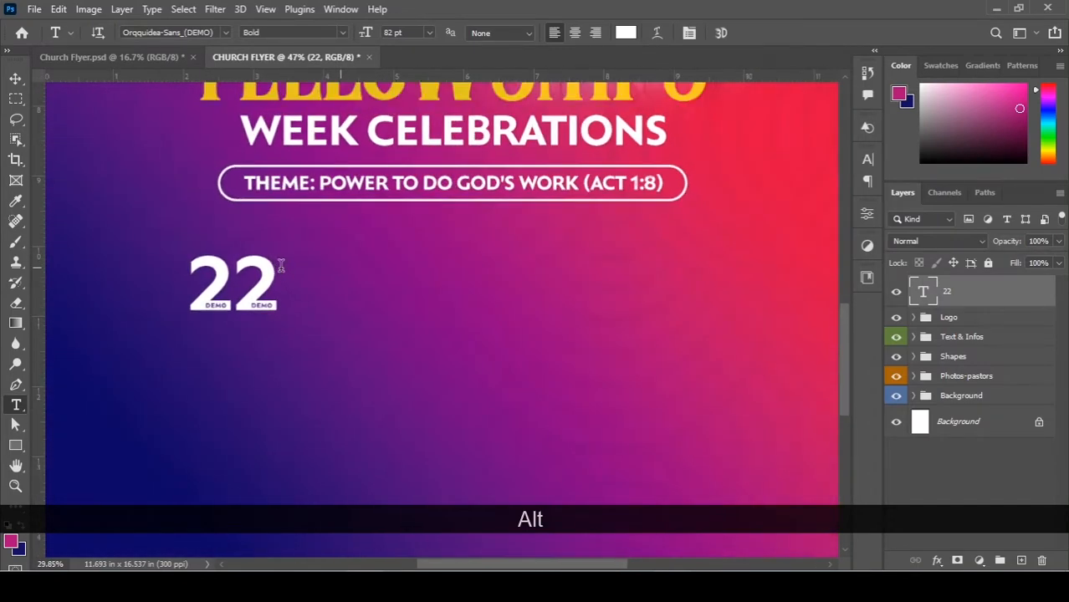
pyautogui.scroll(3, 281, 265)
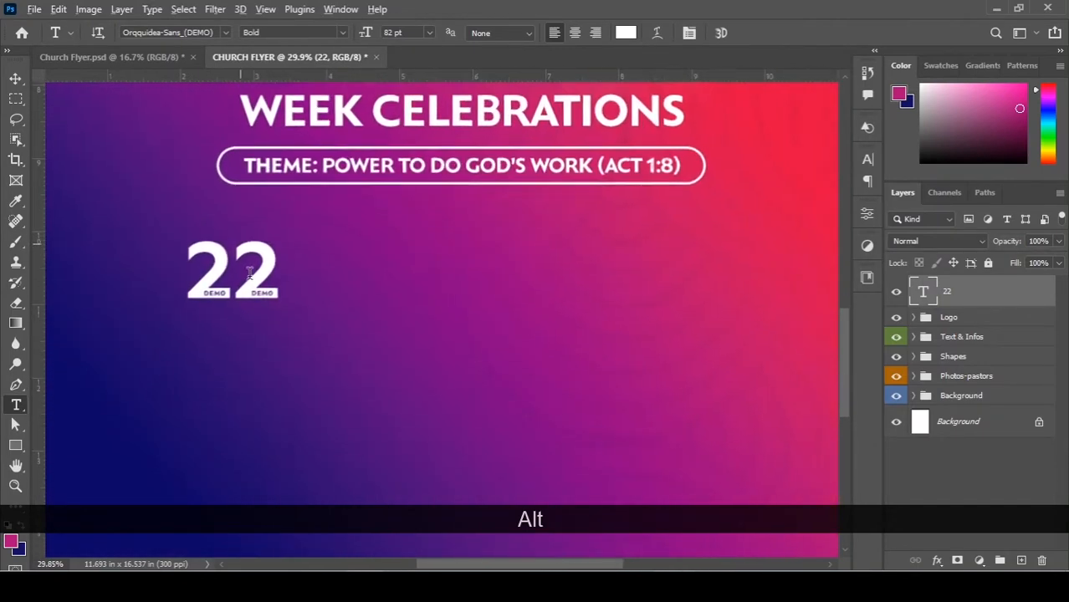
pyautogui.scroll(1, 249, 272)
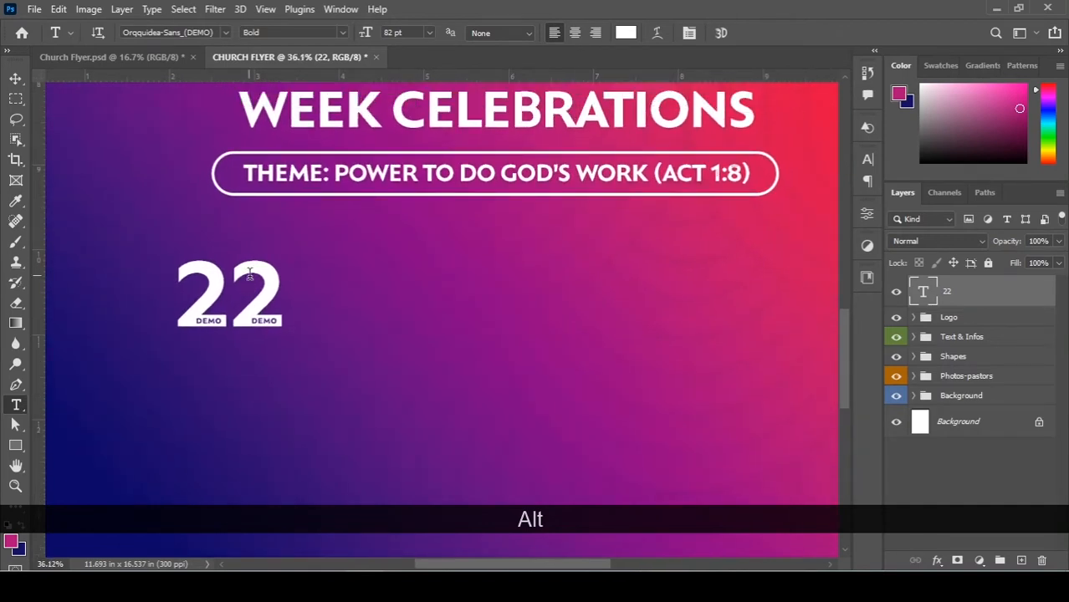
pyautogui.click(275, 306)
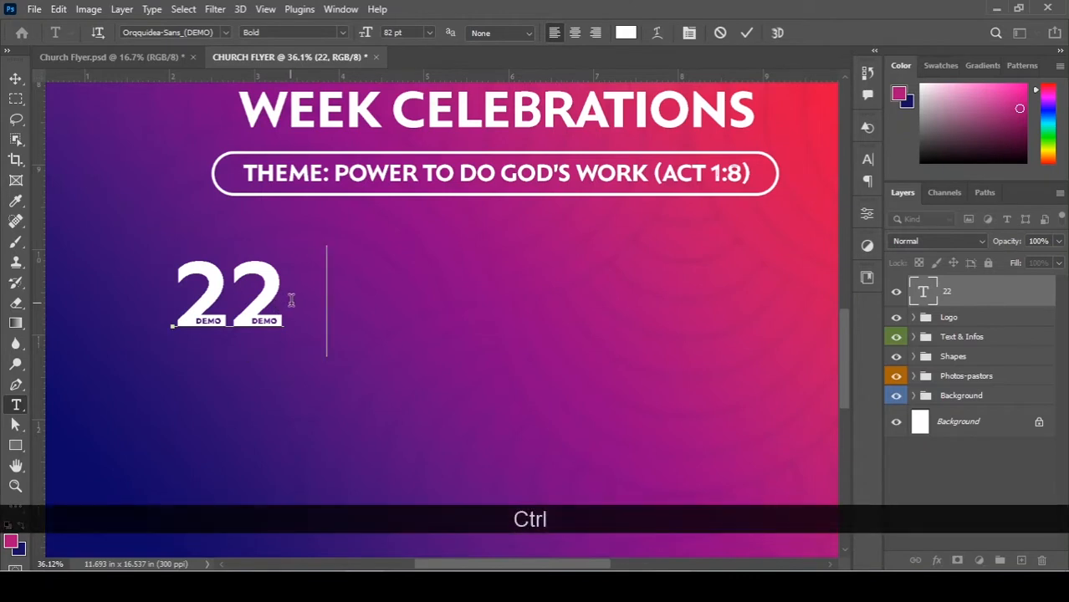
# Replace the 22 text with '22ND - 30TH' and commit the layer.
pyautogui.click(268, 289)
pyautogui.hotkey('ctrl', 'a')
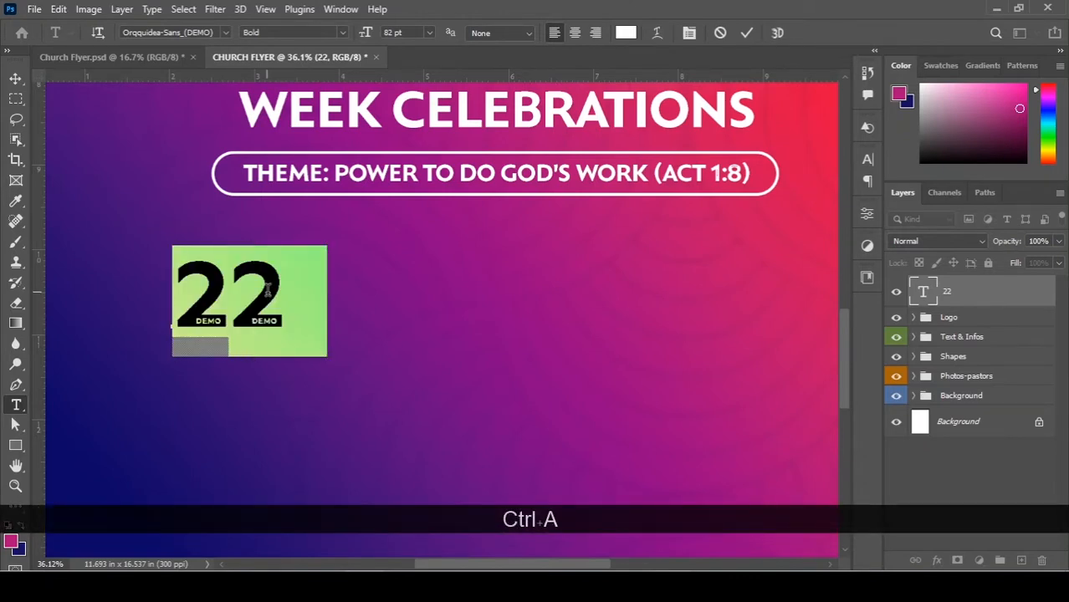
pyautogui.write('22')
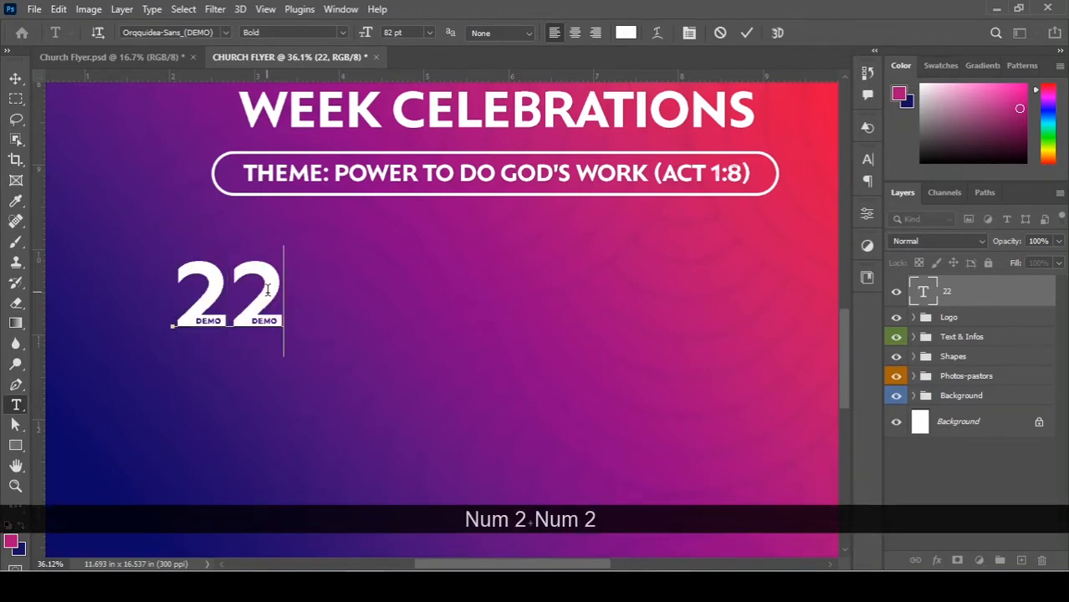
pyautogui.write('ND -')
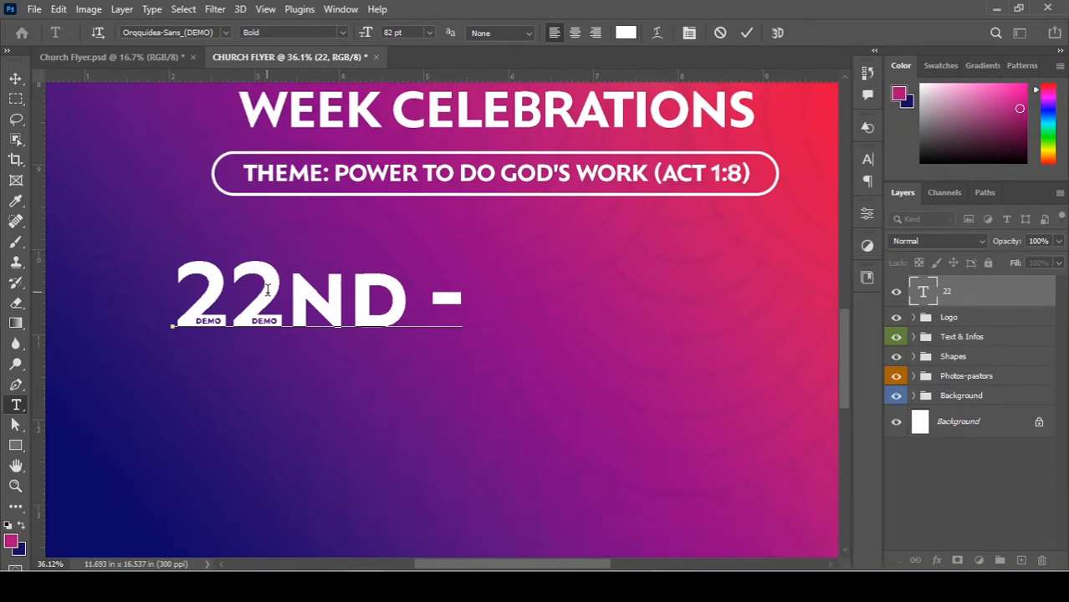
pyautogui.write(' 30TH')
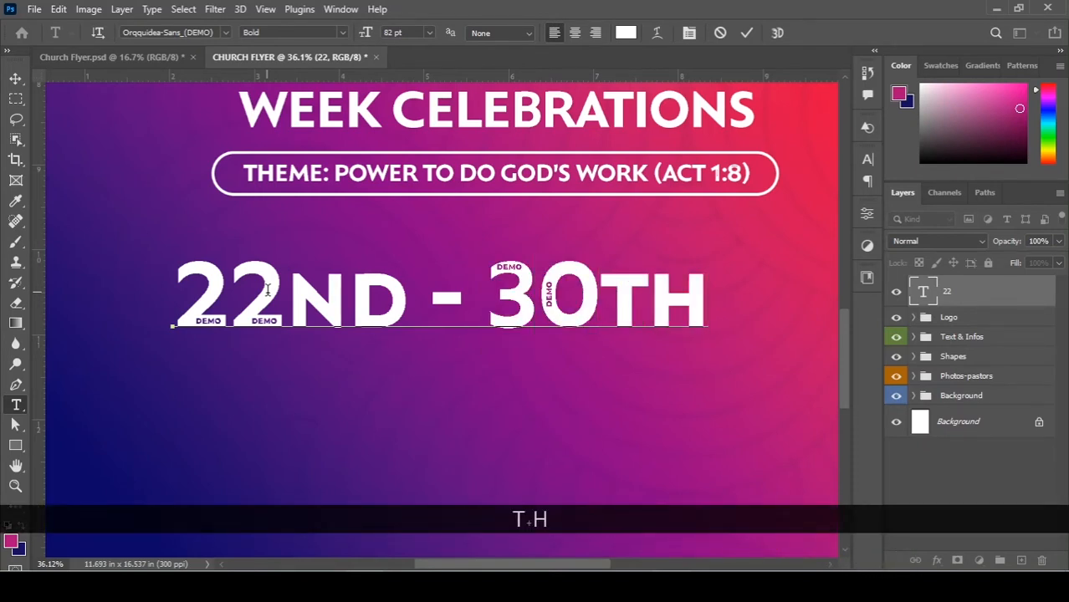
pyautogui.press('Return')
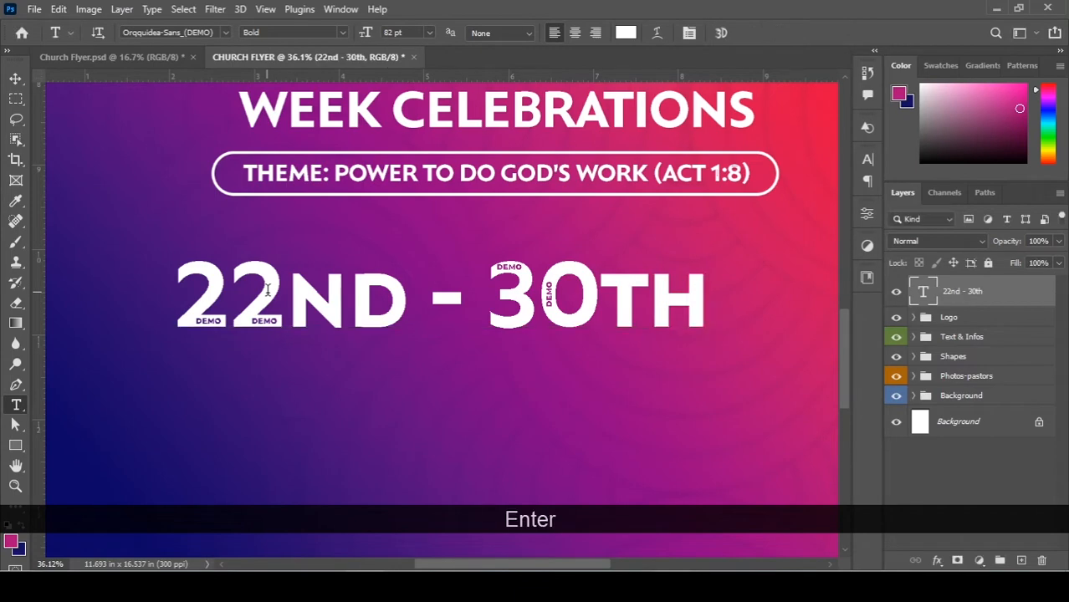
pyautogui.scroll(-5, 486, 267)
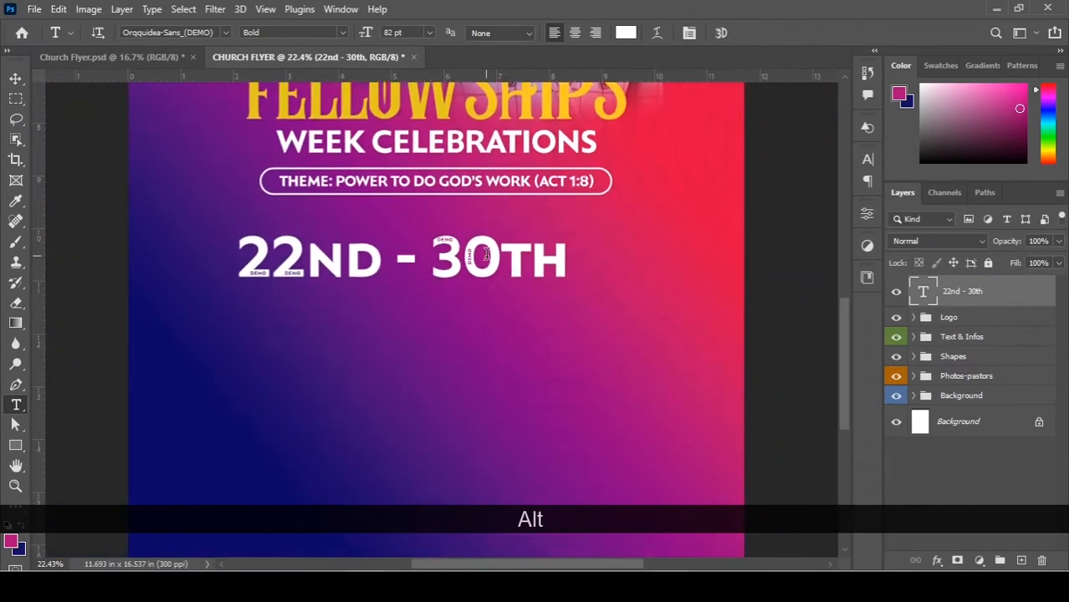
pyautogui.scroll(-3, 486, 254)
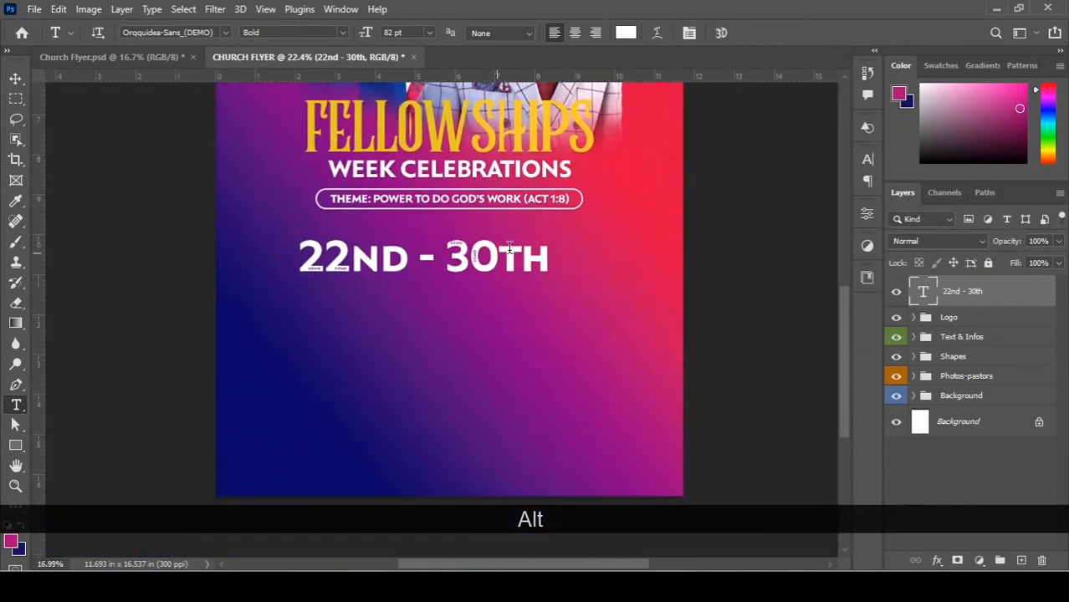
pyautogui.scroll(1, 439, 142)
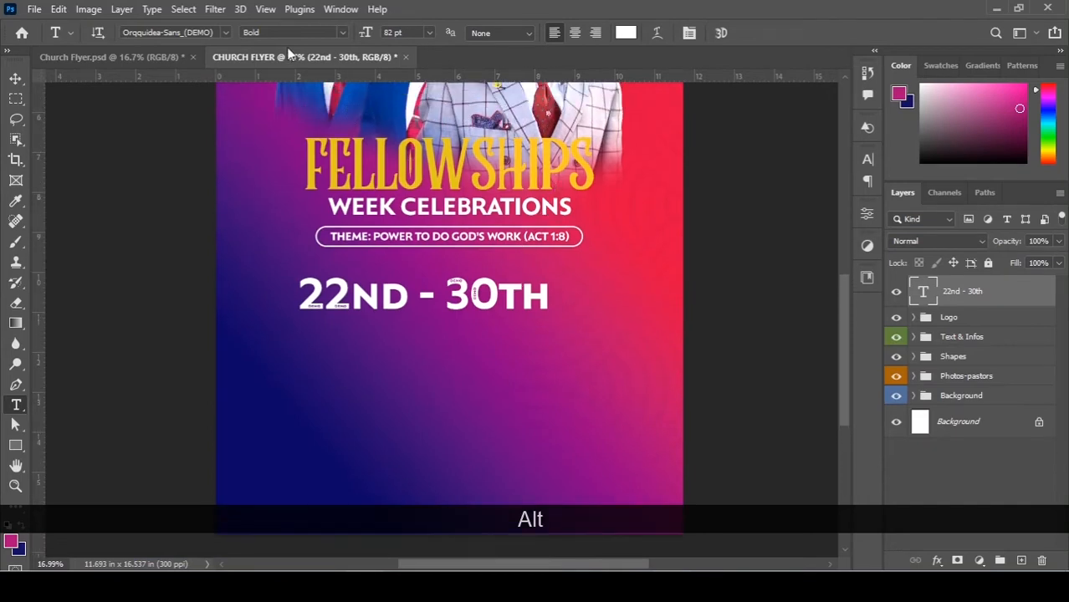
# Change the date text's font to Aeternus Tall Bold.
pyautogui.click(192, 33)
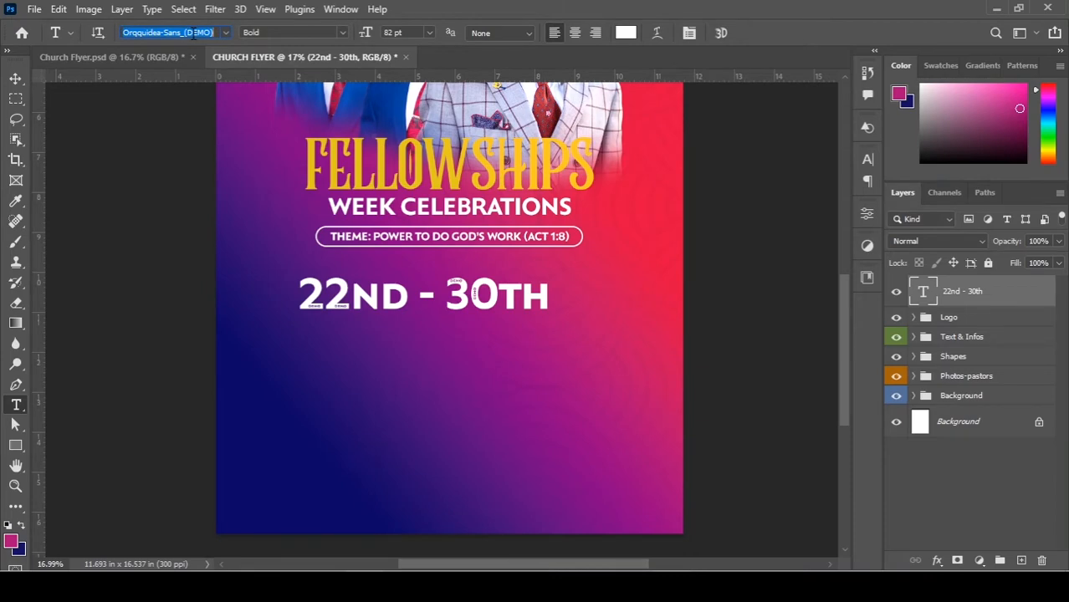
pyautogui.write('aet')
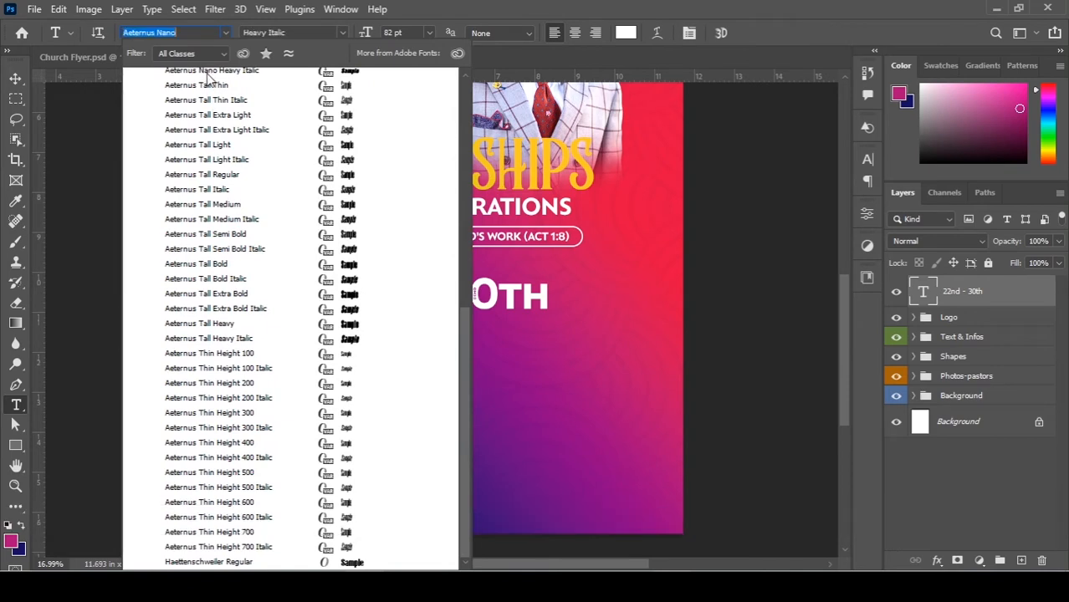
pyautogui.scroll(1, 214, 87)
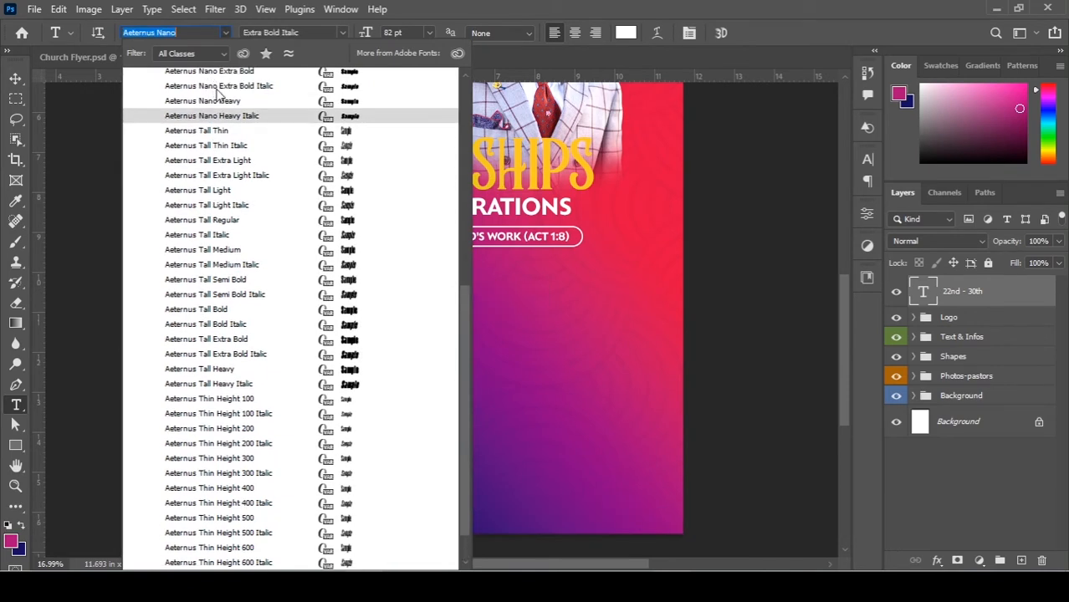
pyautogui.click(215, 310)
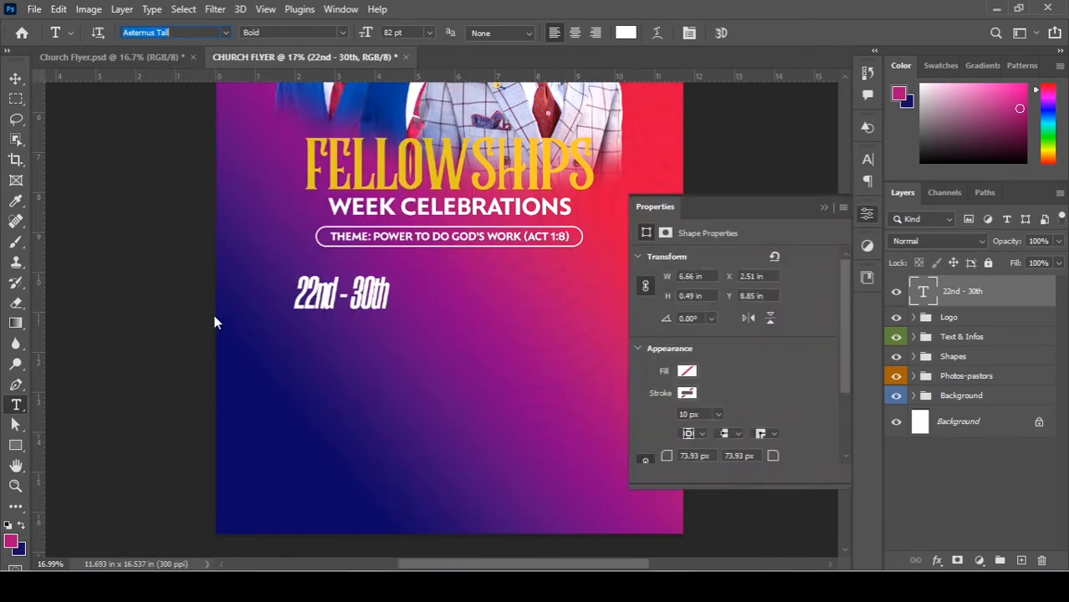
# Briefly open Windows search, then close it and return to the flyer.
pyautogui.press('super+s')
pyautogui.press('alt')
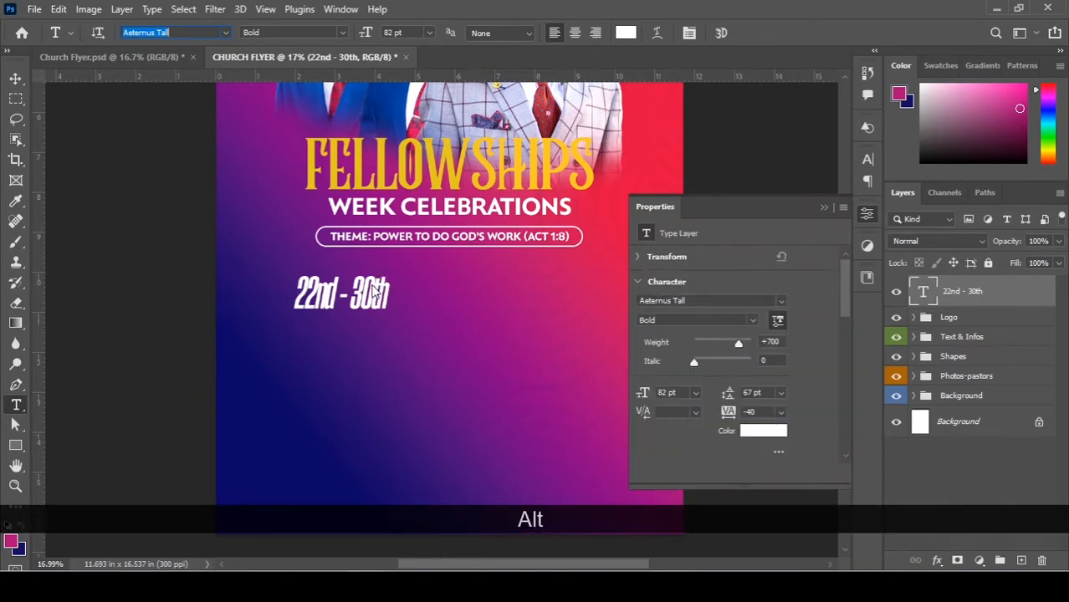
pyautogui.press('alt')
pyautogui.press('super+s')
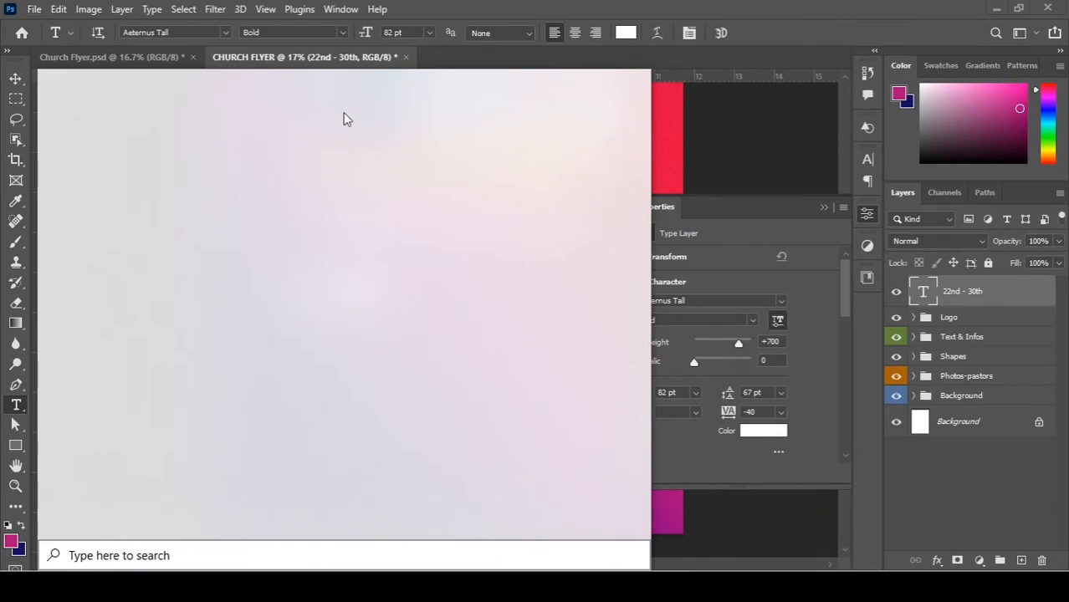
pyautogui.click(770, 107)
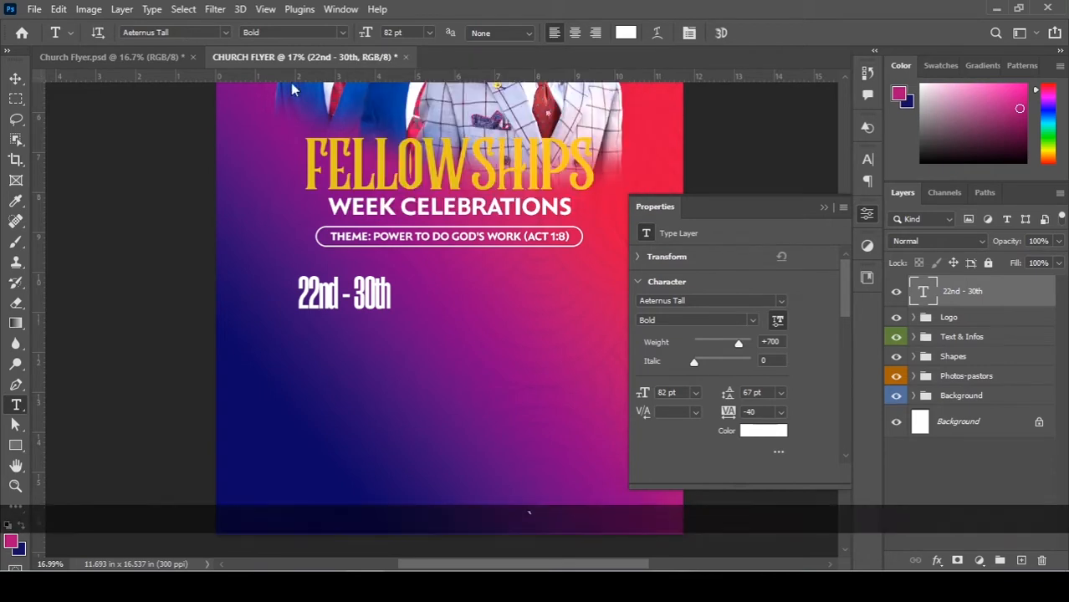
# In the Character panel, set the date text's tracking to 0 and make it All Caps.
pyautogui.click(867, 159)
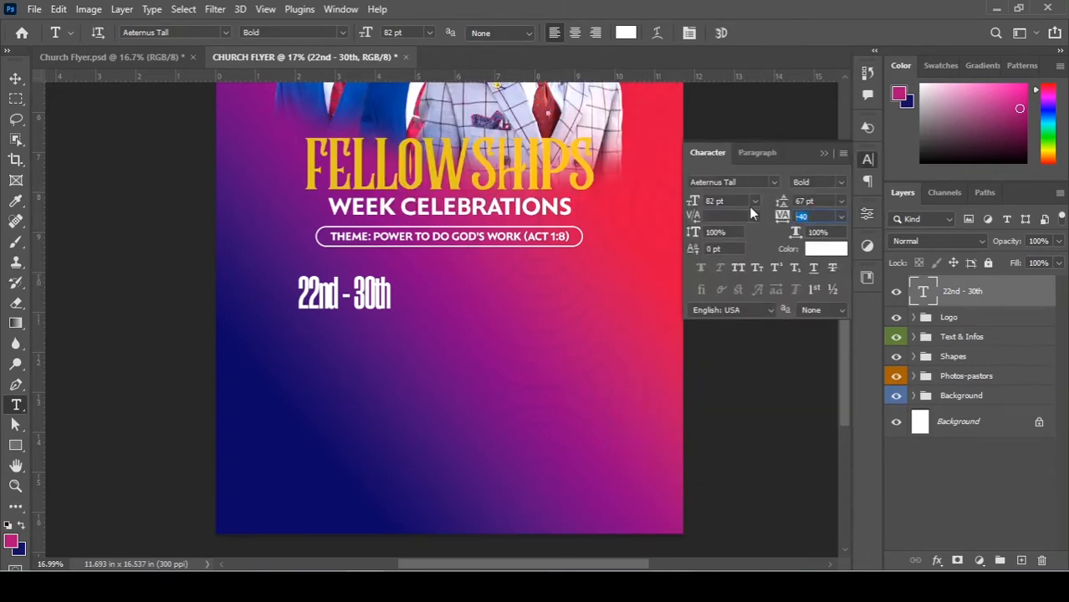
pyautogui.press('Return')
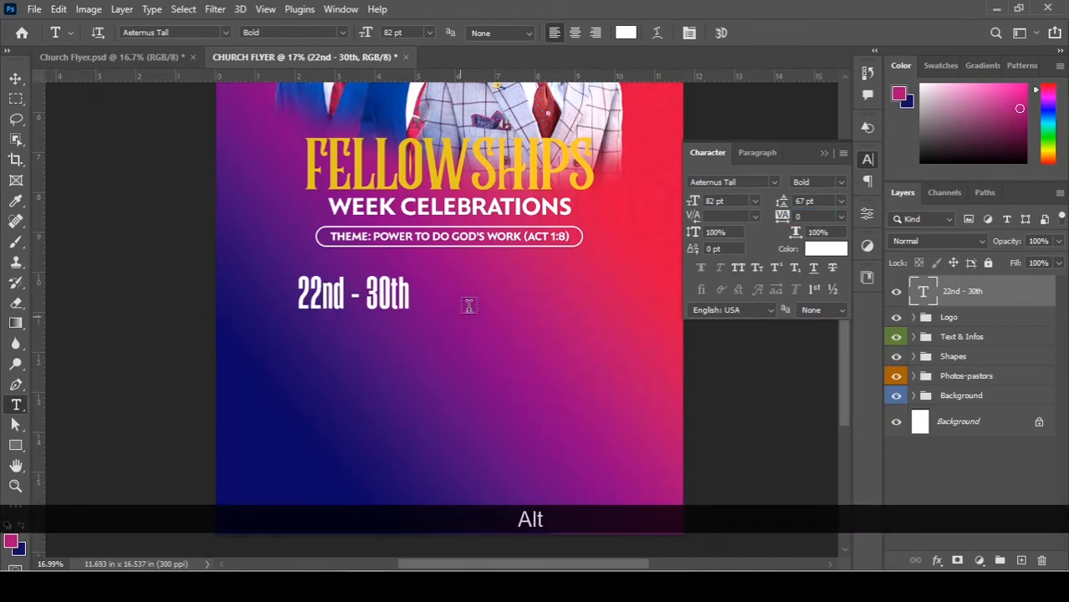
pyautogui.scroll(5, 456, 297)
pyautogui.scroll(1, 326, 299)
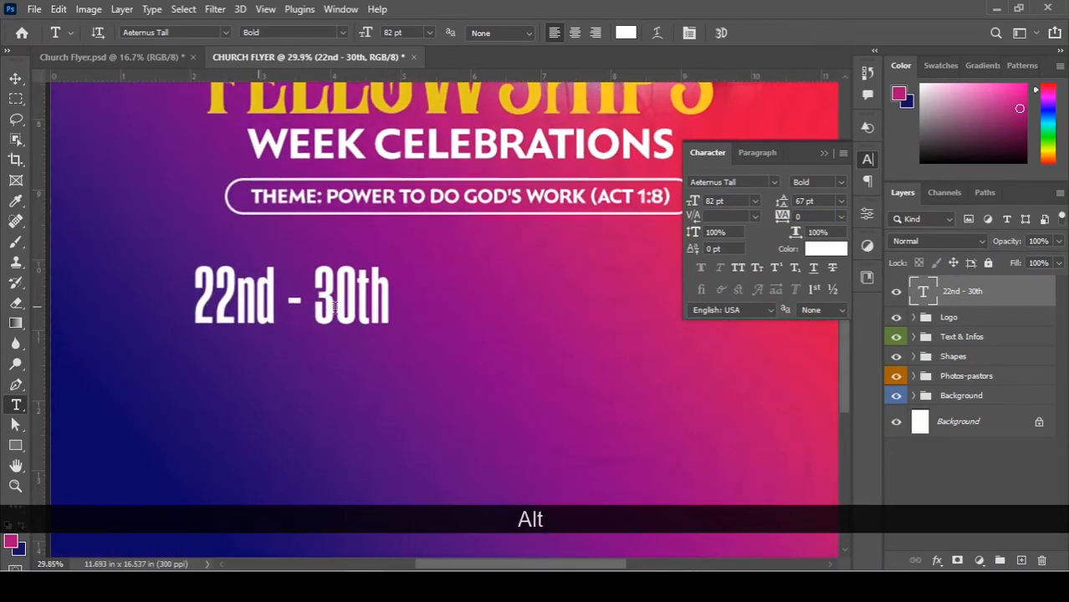
pyautogui.click(738, 270)
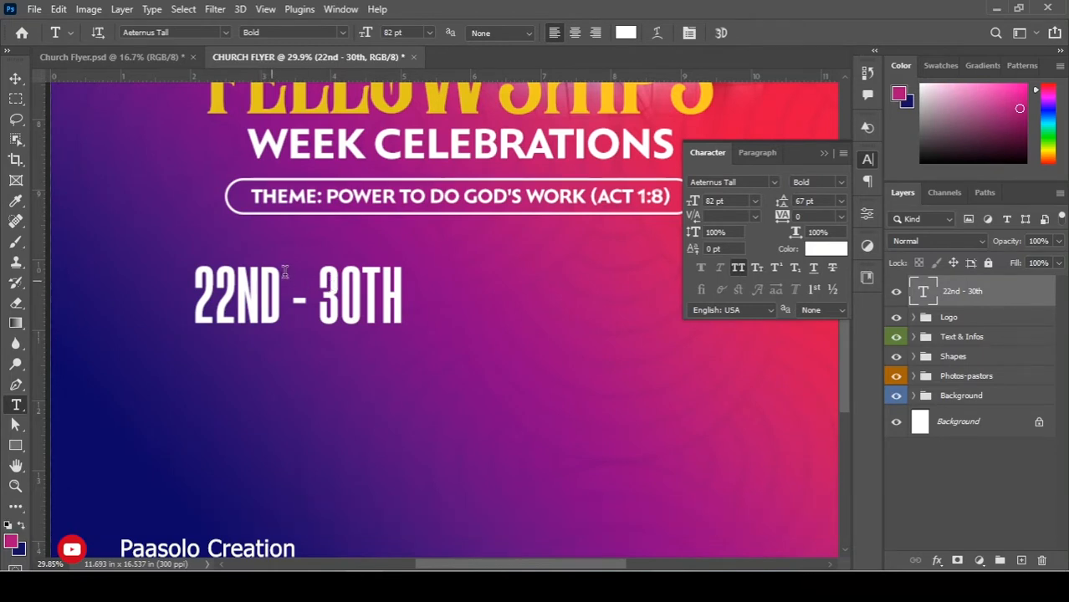
pyautogui.keyDown('alt'); pyautogui.scroll(2, 261, 276); pyautogui.keyUp('alt')
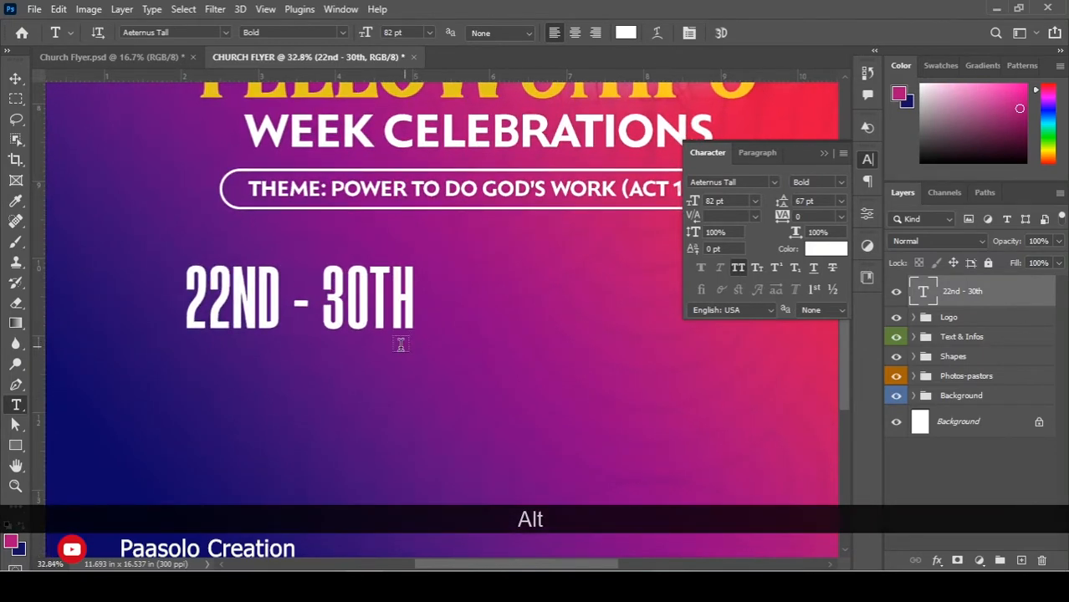
# Enlarge the date text to about 99.38 pt, then Alt-drag a copy directly below it.
pyautogui.press('v')
pyautogui.moveTo(409, 329); pyautogui.dragTo(462, 343)
pyautogui.hotkey('ctrl', 'z')
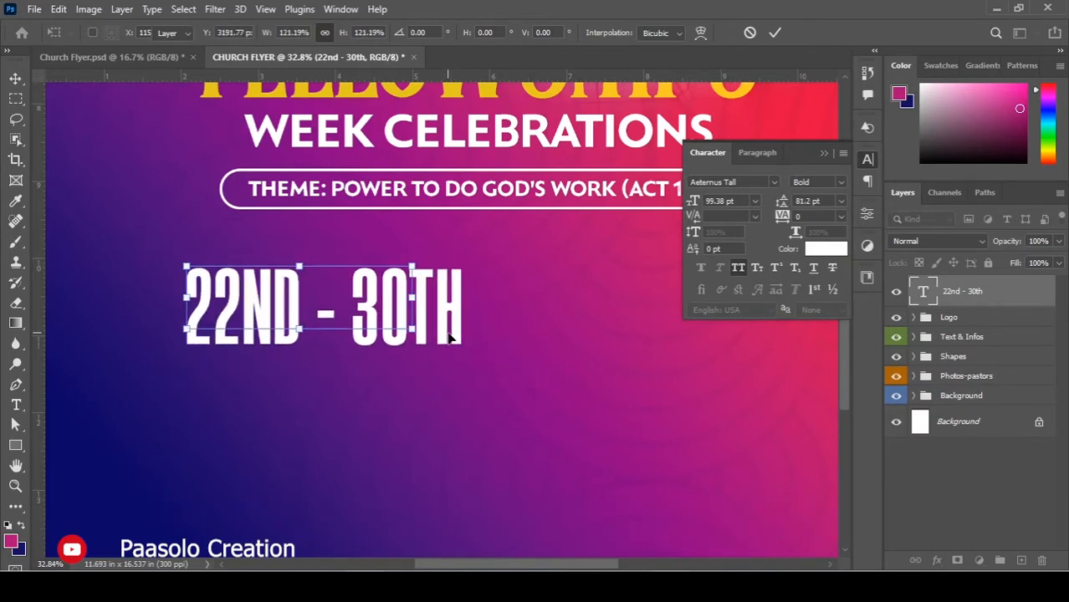
pyautogui.press('Return')
pyautogui.press('alt')
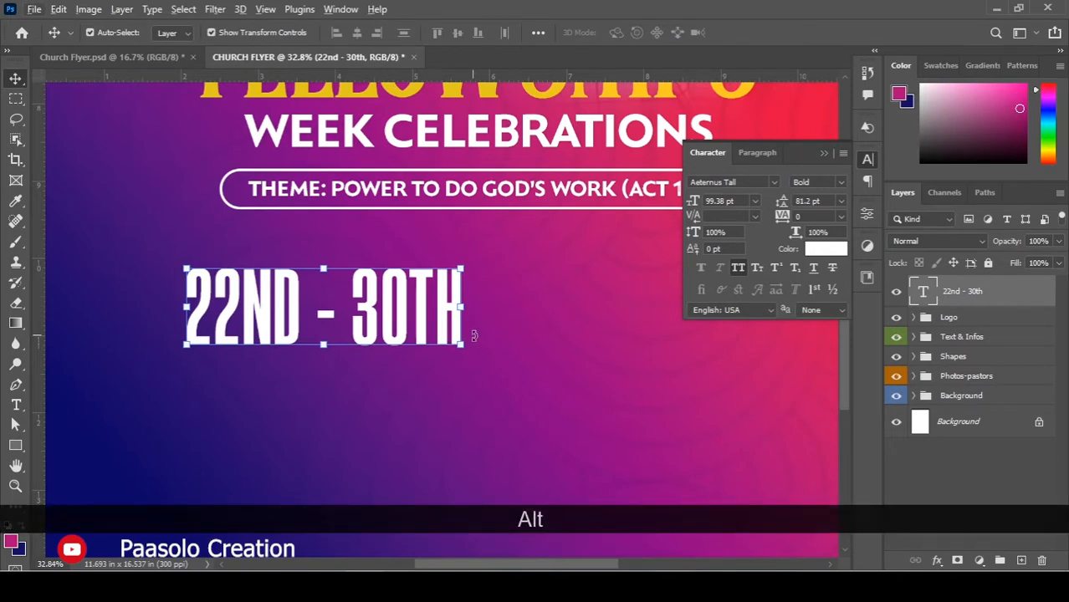
pyautogui.moveTo(423, 301); pyautogui.dragTo(423, 377)
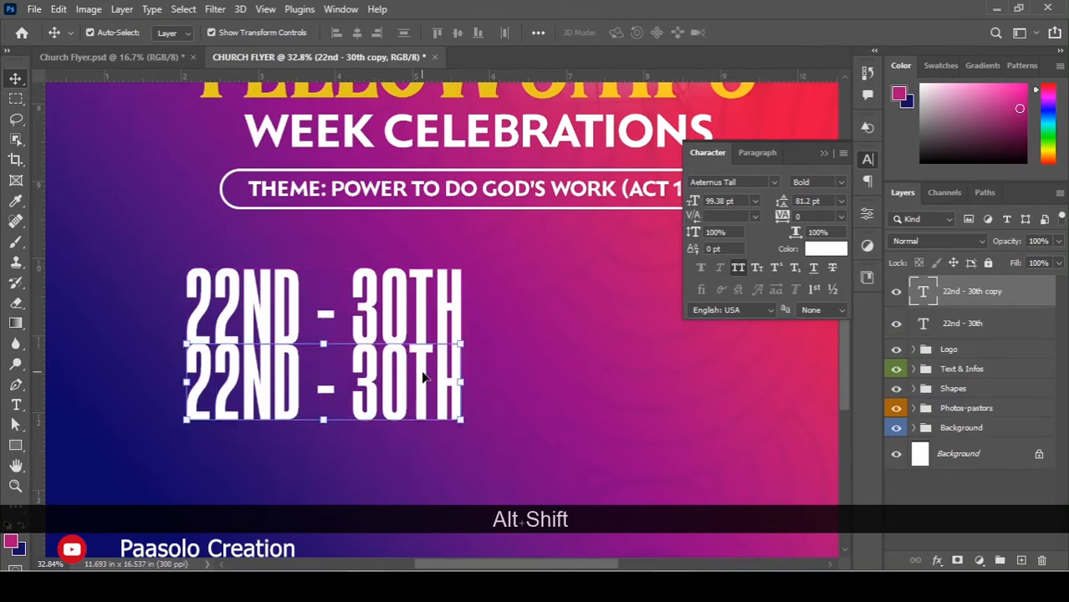
# Change the copied line to 'JUNE 2022' and nudge it into alignment beneath the dates.
pyautogui.doubleClick(422, 374)
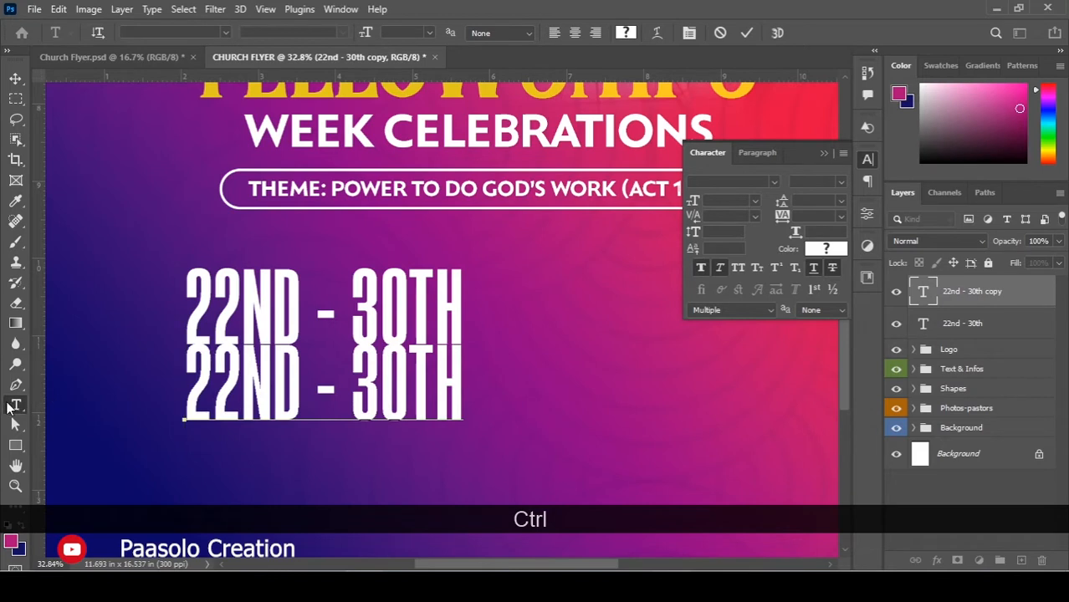
pyautogui.hotkey('ctrl', 'a')
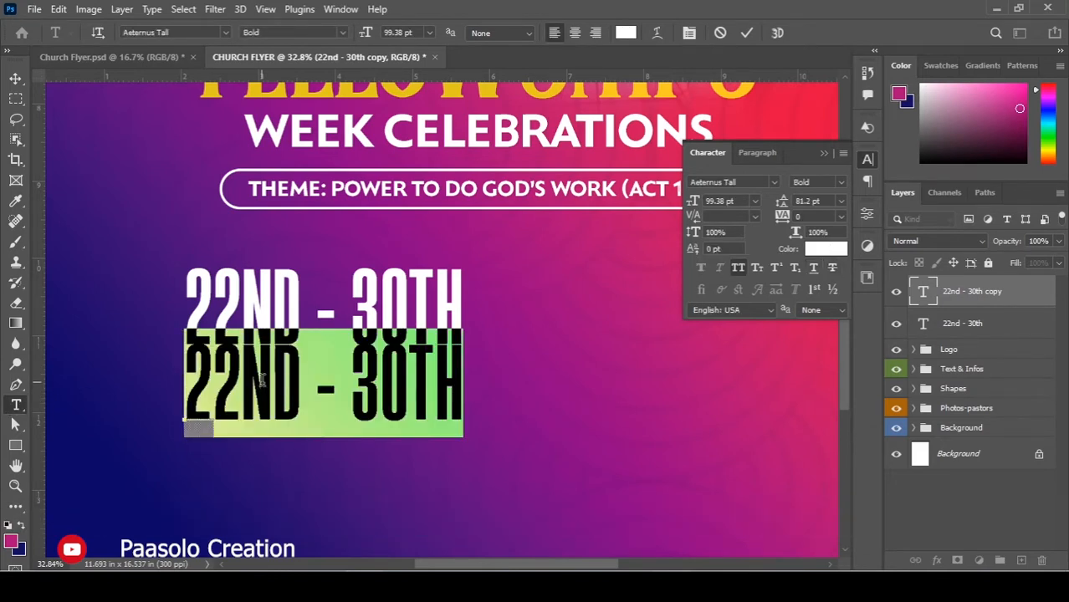
pyautogui.write('JUNE')
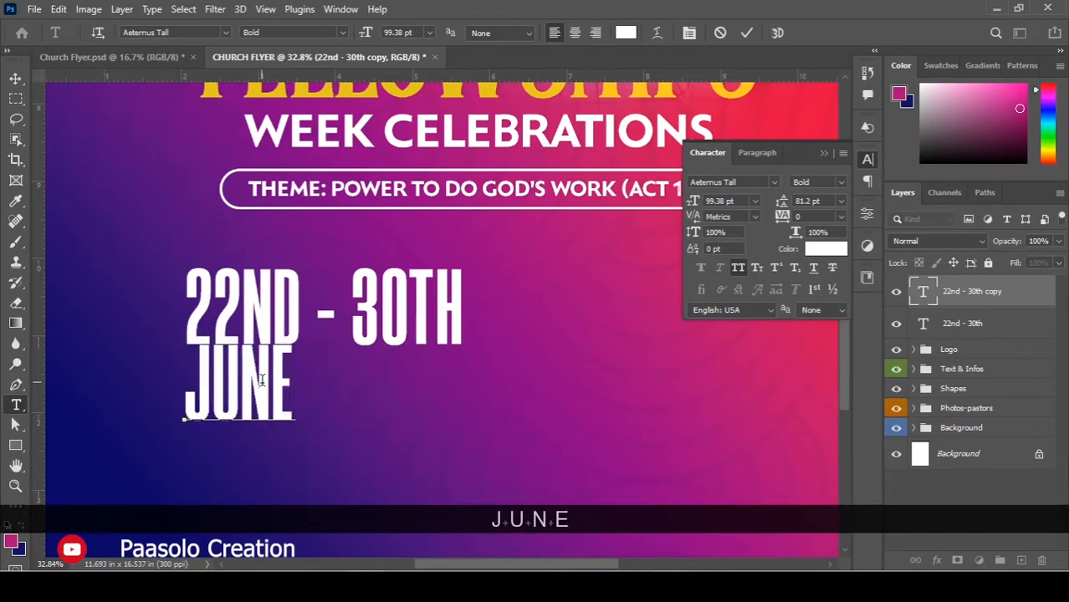
pyautogui.write(' 2')
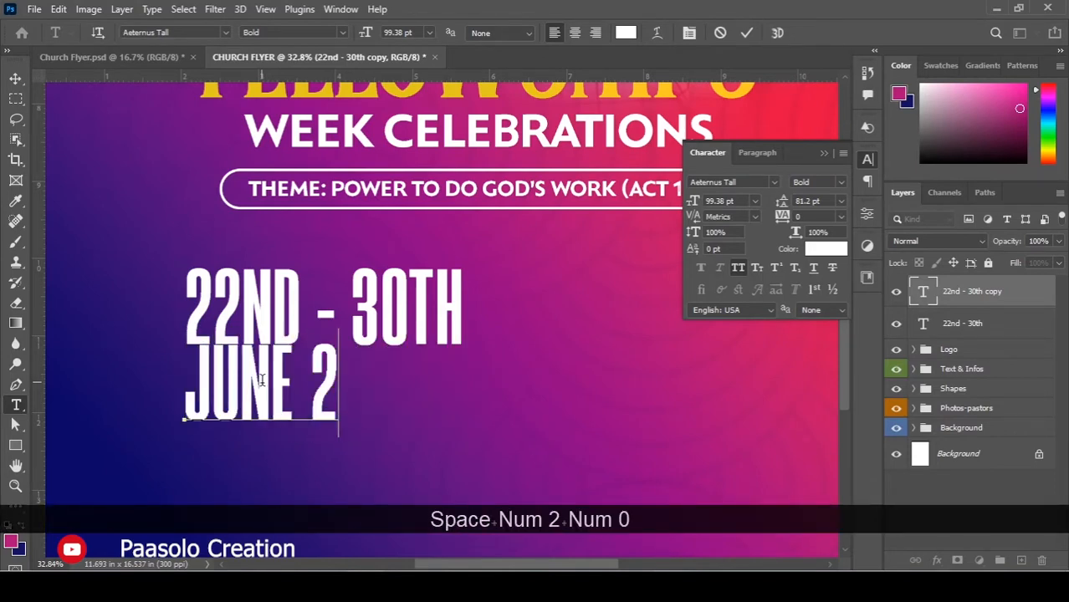
pyautogui.write('022')
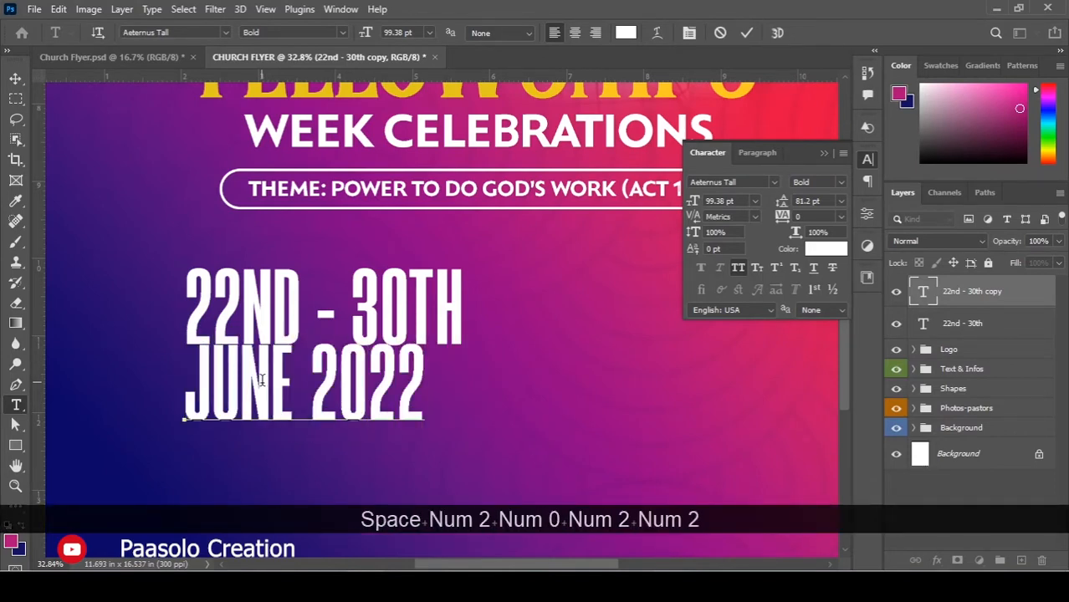
pyautogui.press('KP_Enter')
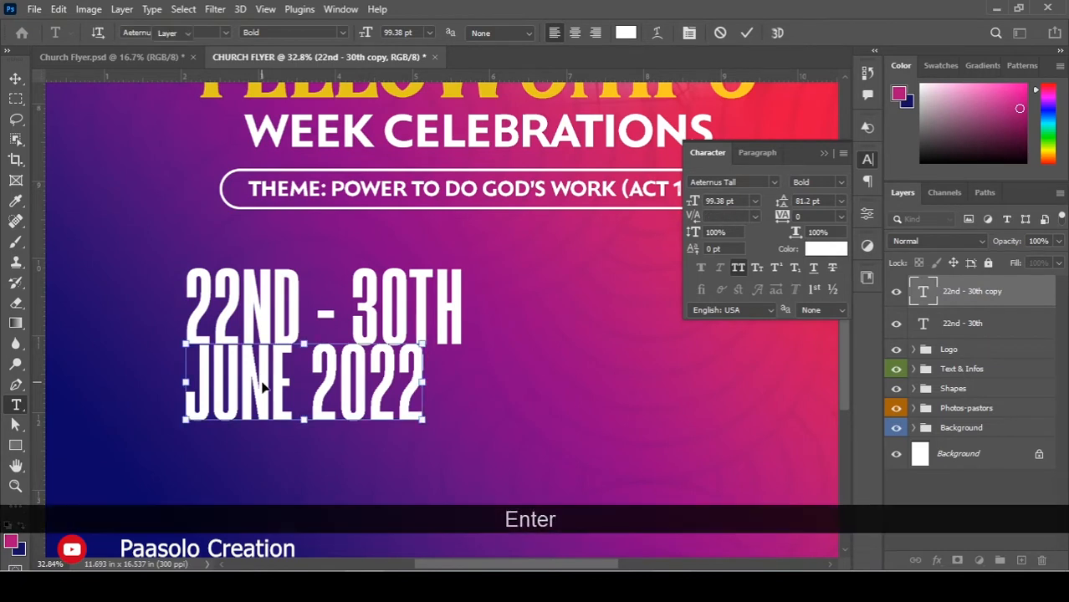
pyautogui.press('v')
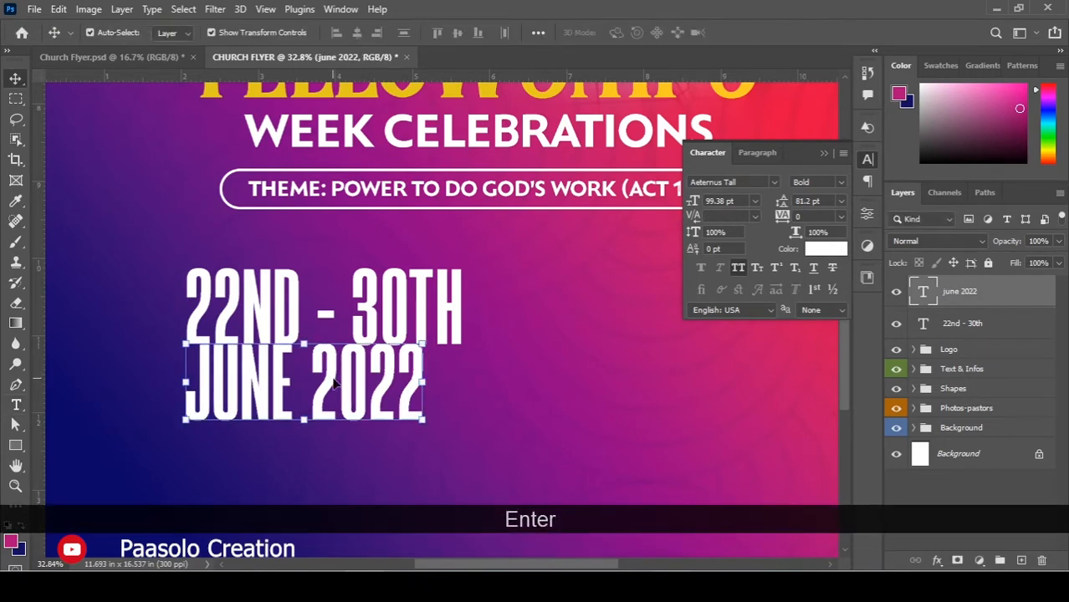
pyautogui.moveTo(333, 383); pyautogui.dragTo(332, 393)
pyautogui.press('Up')
pyautogui.press('Up')
pyautogui.press('Up')
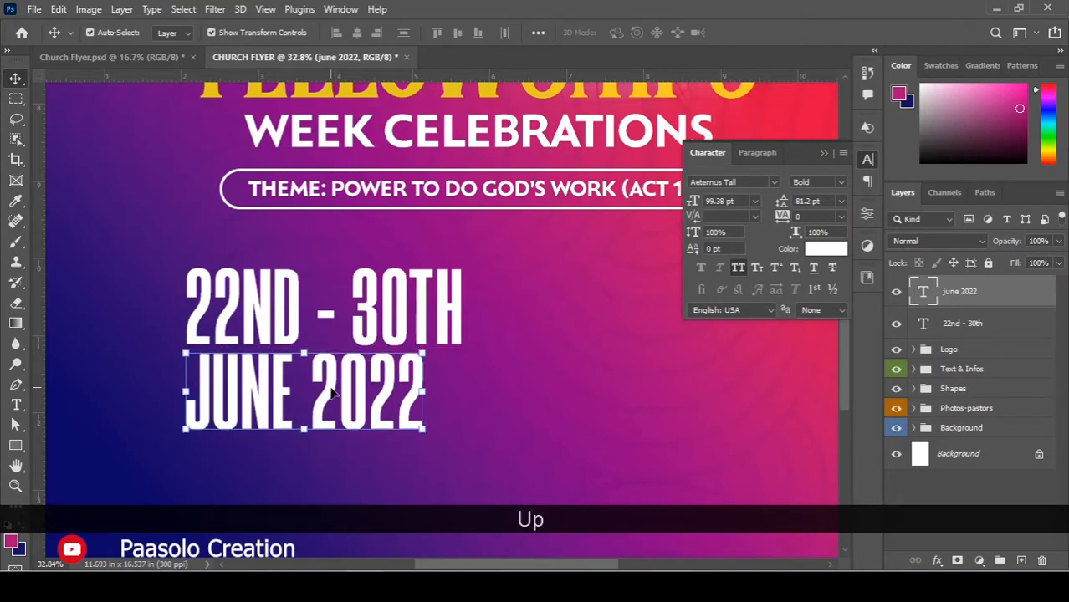
# Set the letter tracking of JUNE 2022 to 40.
pyautogui.press('t')
pyautogui.click(332, 389)
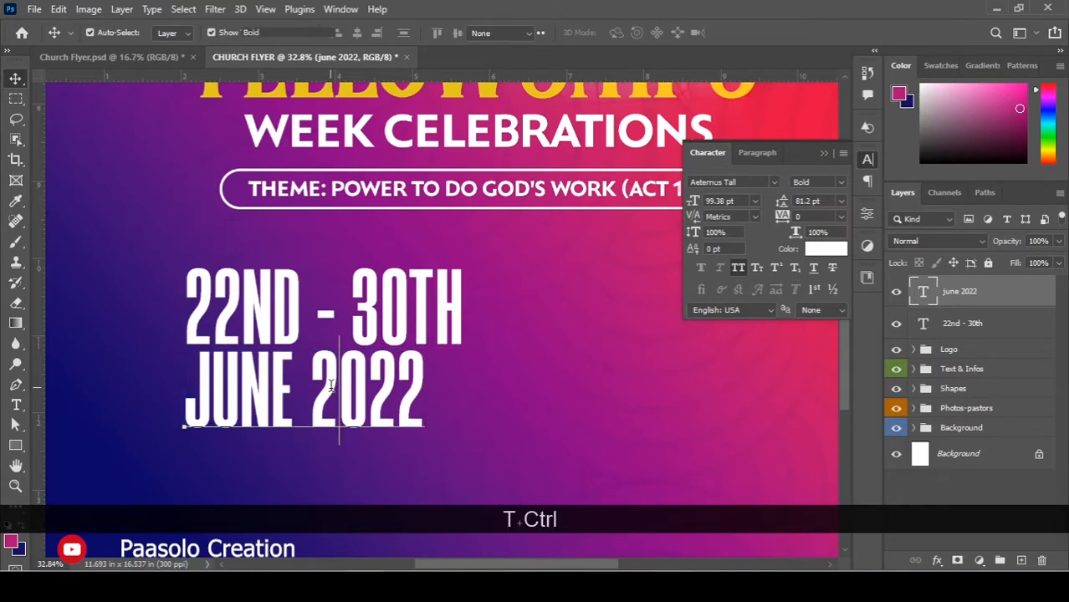
pyautogui.hotkey('ctrl', 'a')
pyautogui.hotkey('alt', 'Right')
pyautogui.hotkey('alt', 'Right')
pyautogui.hotkey('alt', 'Right')
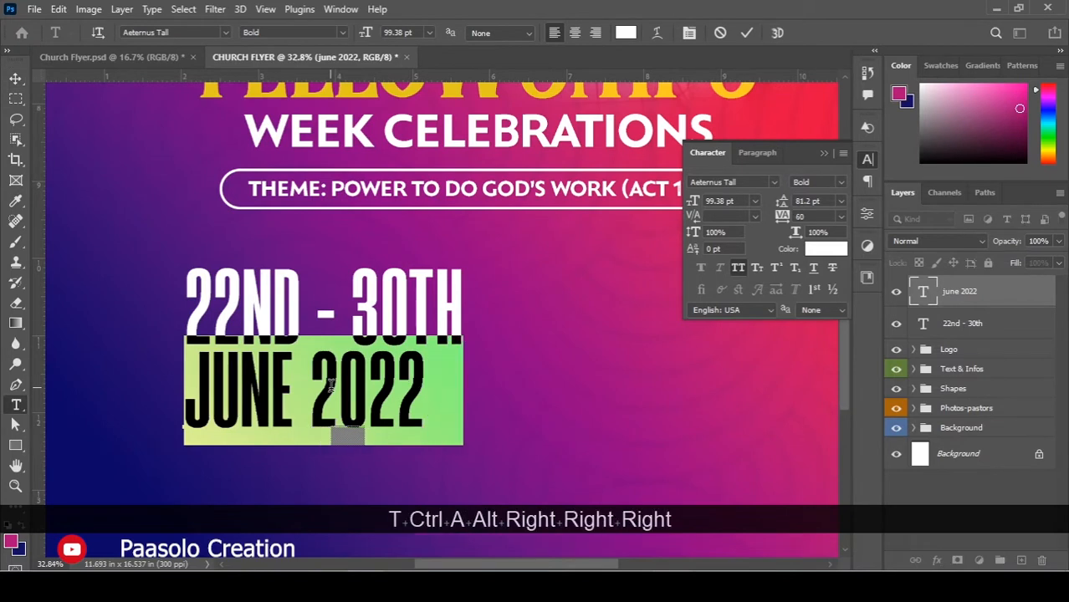
pyautogui.hotkey('alt', 'Left')
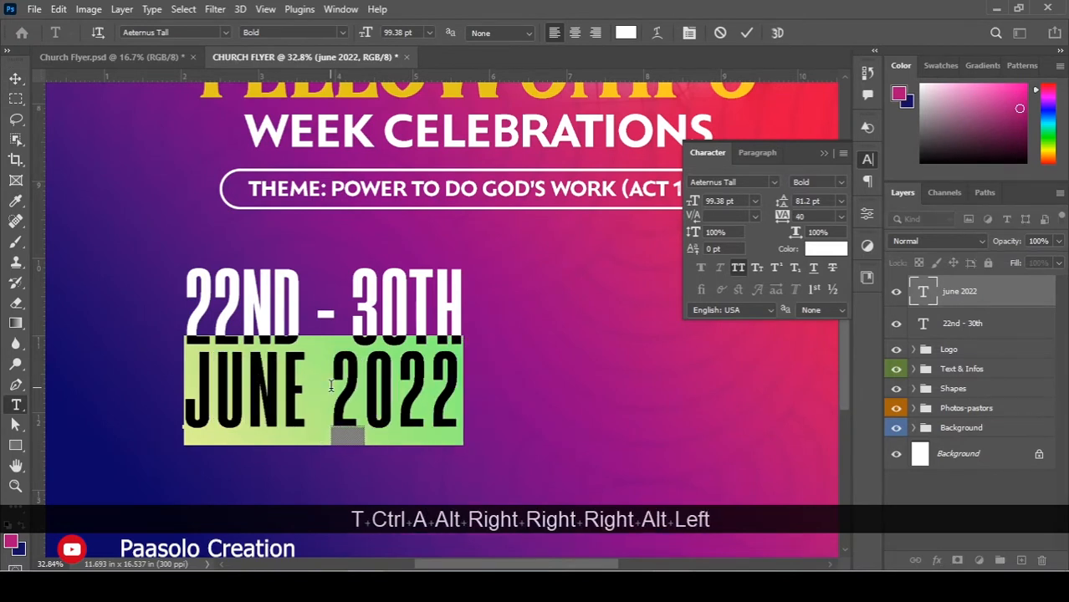
pyautogui.press('Return')
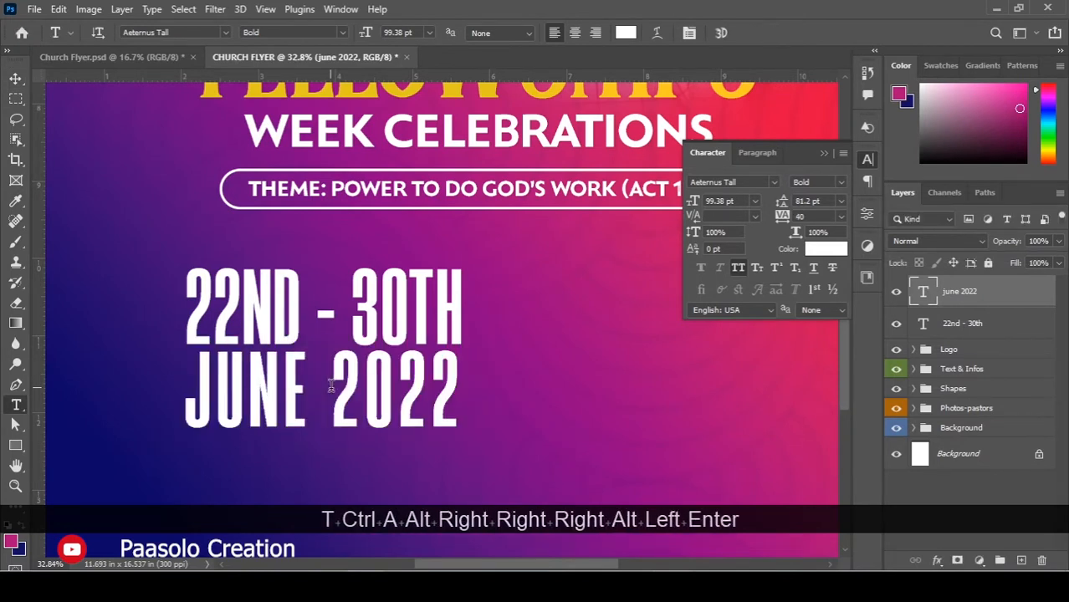
pyautogui.press('v')
pyautogui.scroll(3, 348, 301)
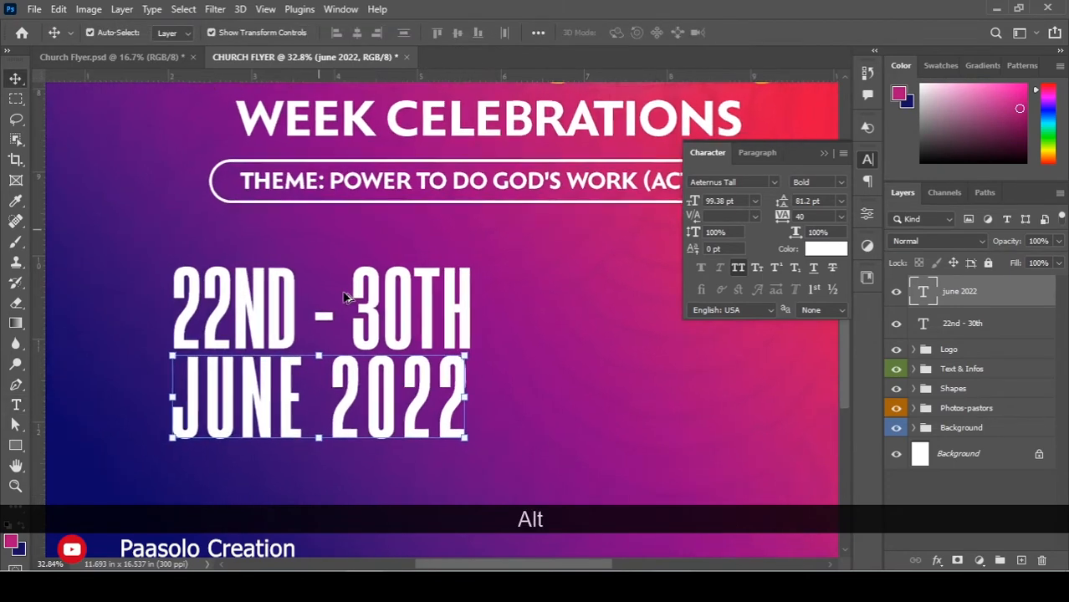
pyautogui.scroll(2, 348, 299)
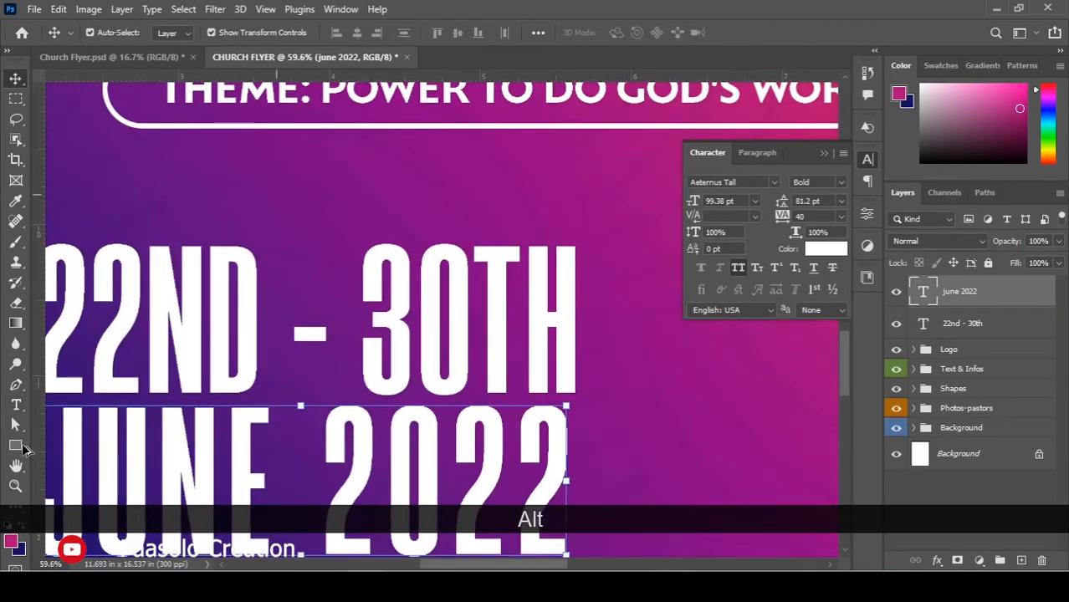
pyautogui.scroll(1, 330, 353)
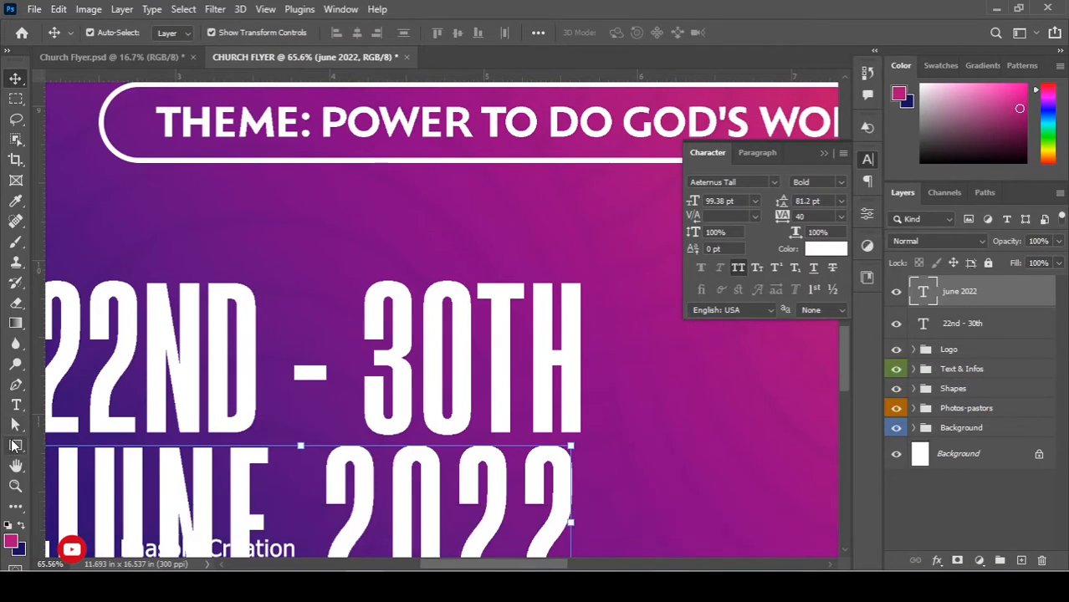
# Draw a small circle over the dash between 22ND and 30TH, remove its stroke, and position it.
pyautogui.rightClick(14, 445)
pyautogui.click(57, 452)
pyautogui.rightClick(18, 450)
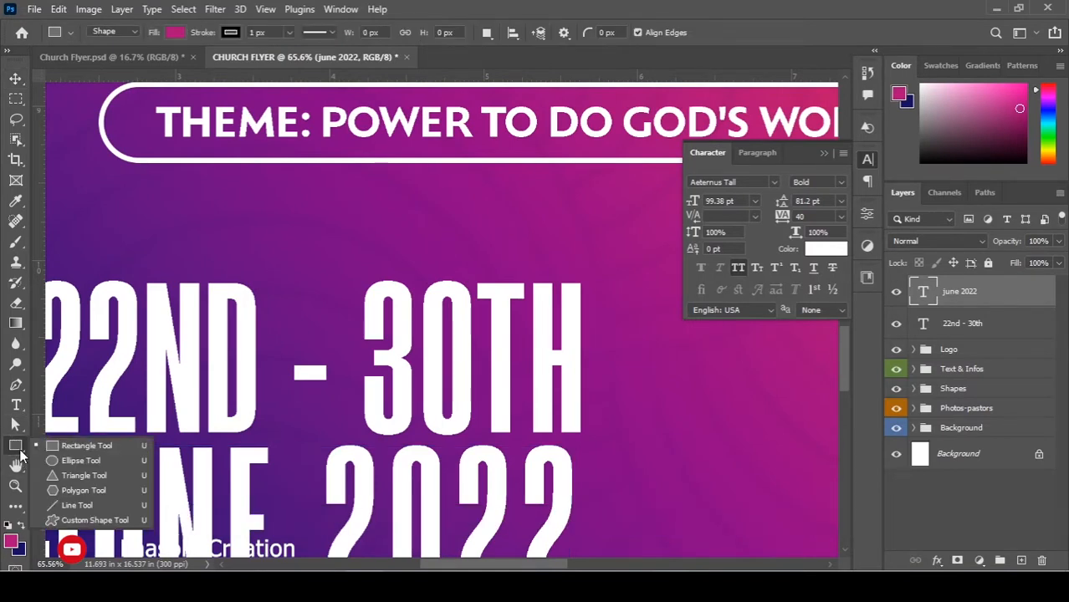
pyautogui.click(71, 461)
pyautogui.moveTo(278, 334); pyautogui.dragTo(352, 421)
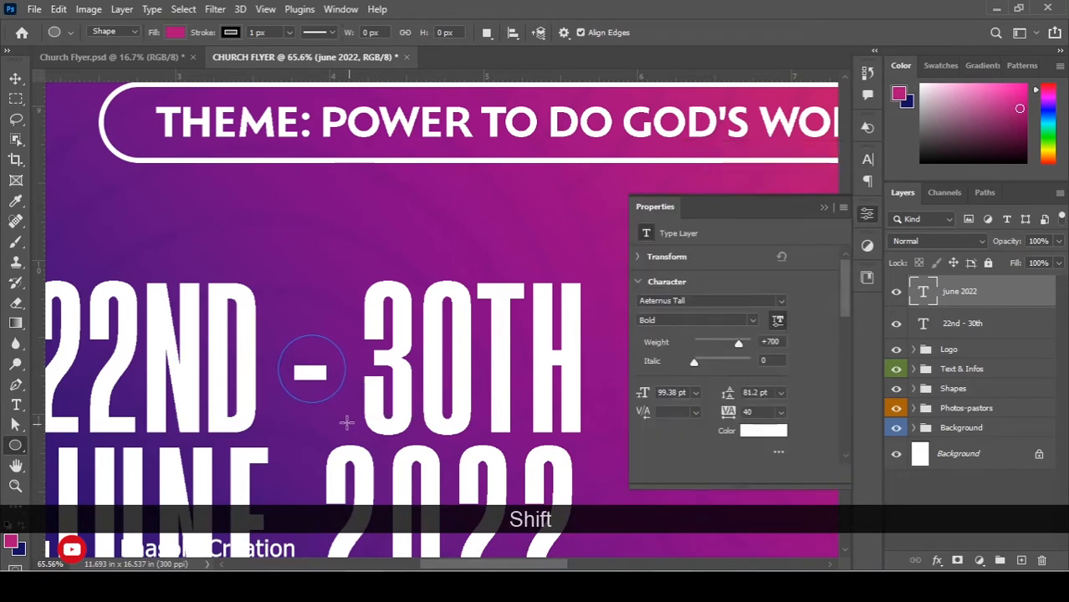
pyautogui.press('v')
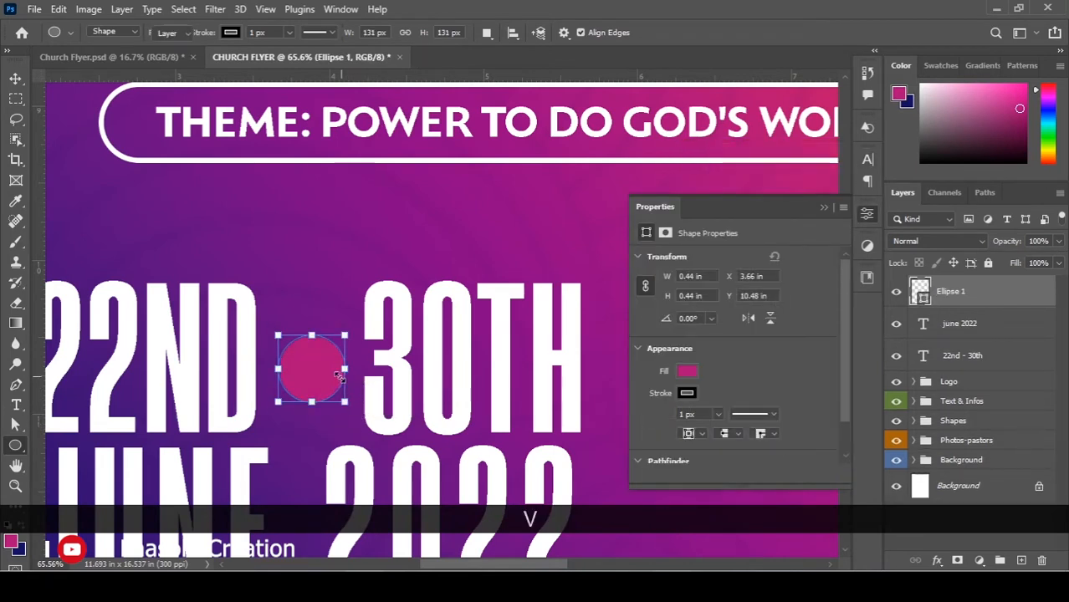
pyautogui.click(685, 392)
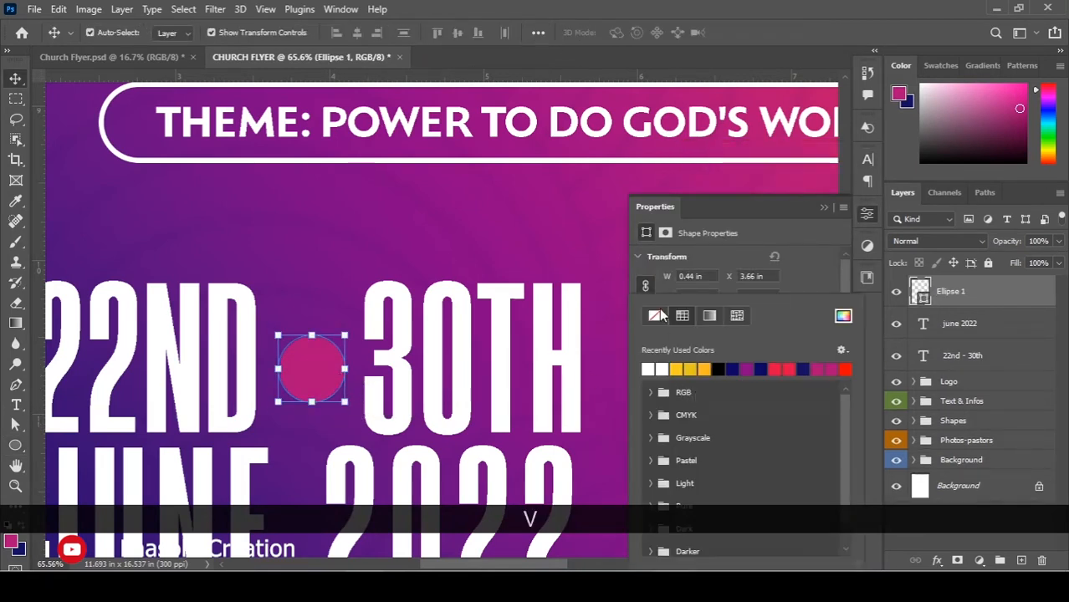
pyautogui.click(325, 355)
pyautogui.moveTo(324, 355); pyautogui.dragTo(316, 358)
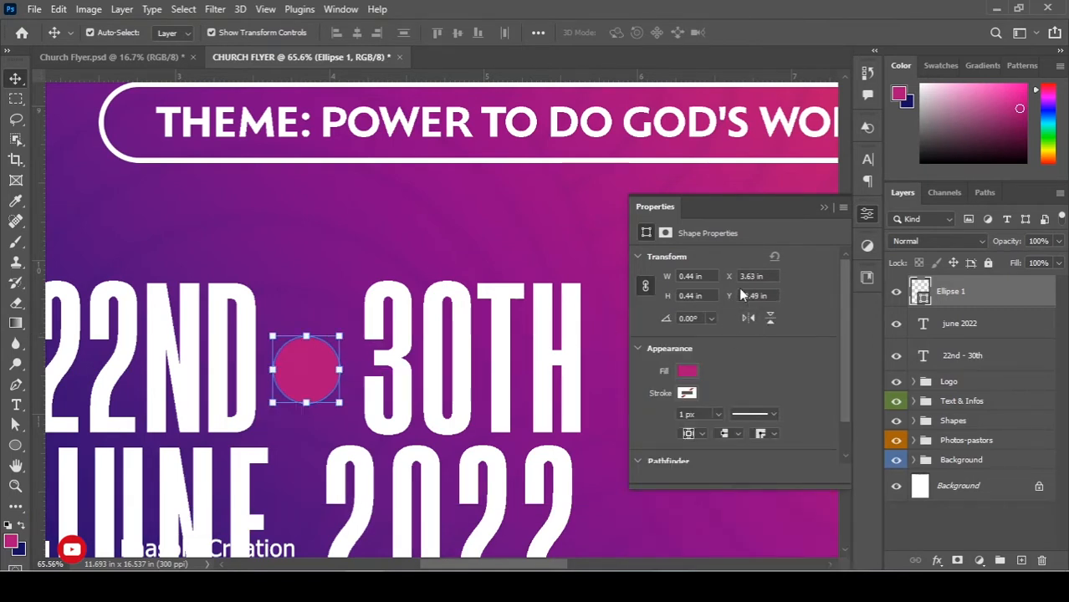
pyautogui.scroll(-5, 476, 327)
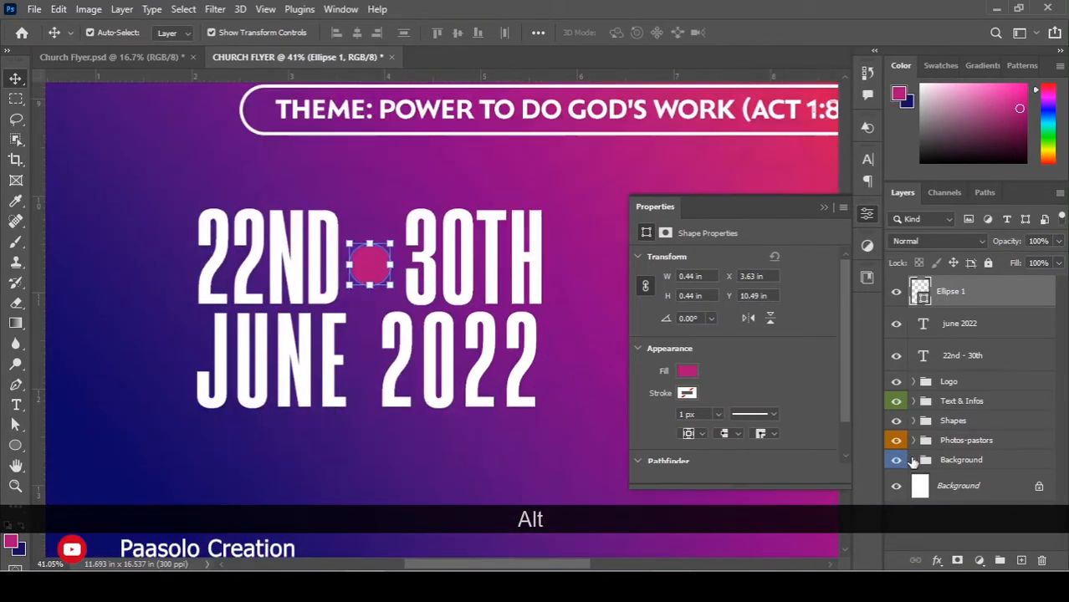
# Copy the Gradient Overlay layer style from Rectangle 1 in the Background group.
pyautogui.click(914, 460)
pyautogui.scroll(-1, 984, 483)
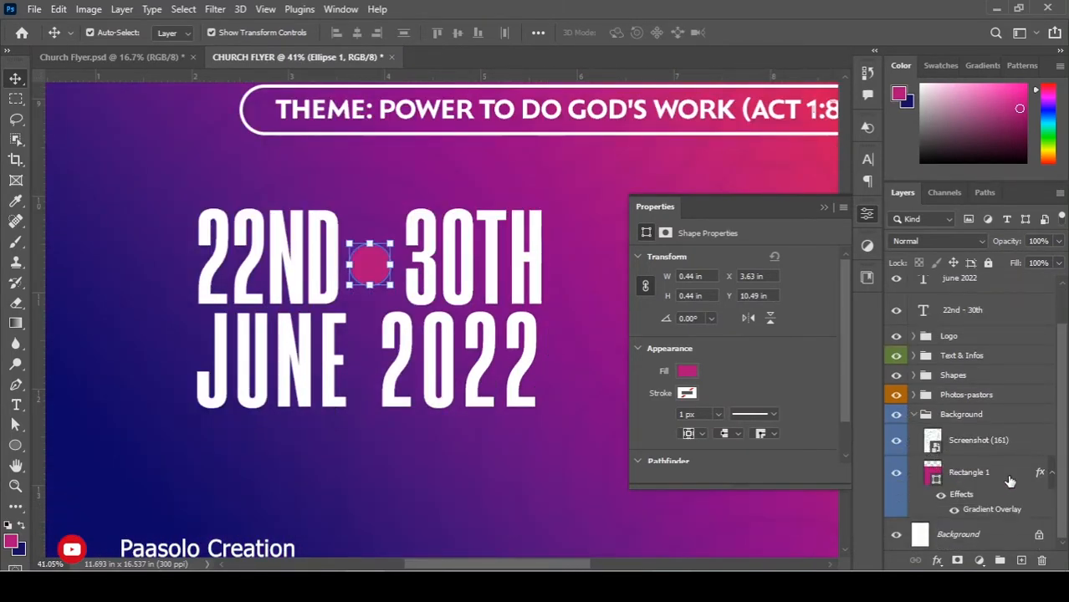
pyautogui.rightClick(1010, 481)
pyautogui.click(1029, 480)
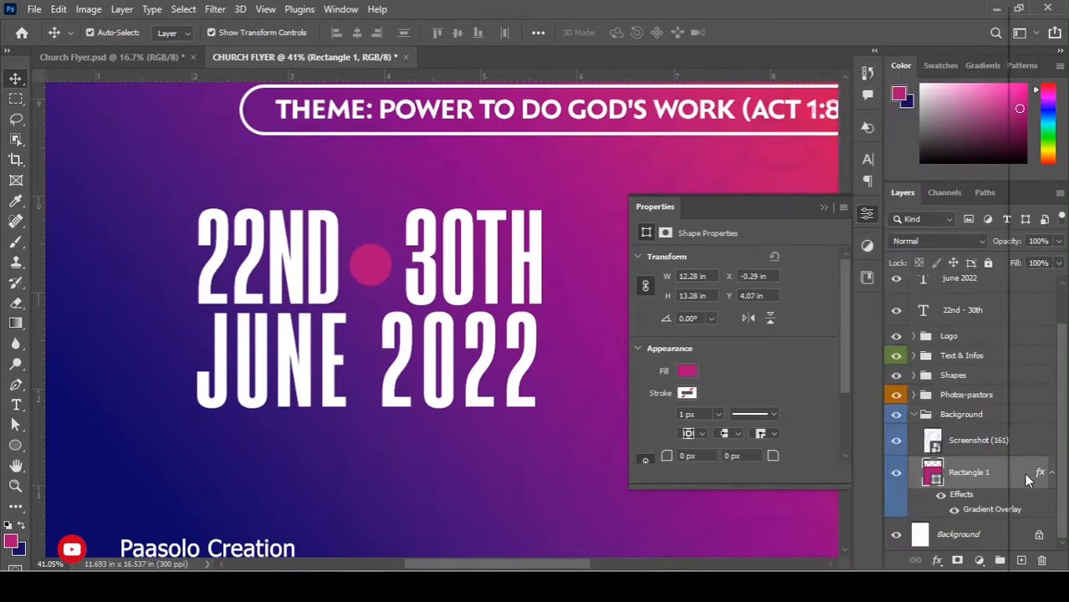
pyautogui.click(896, 474)
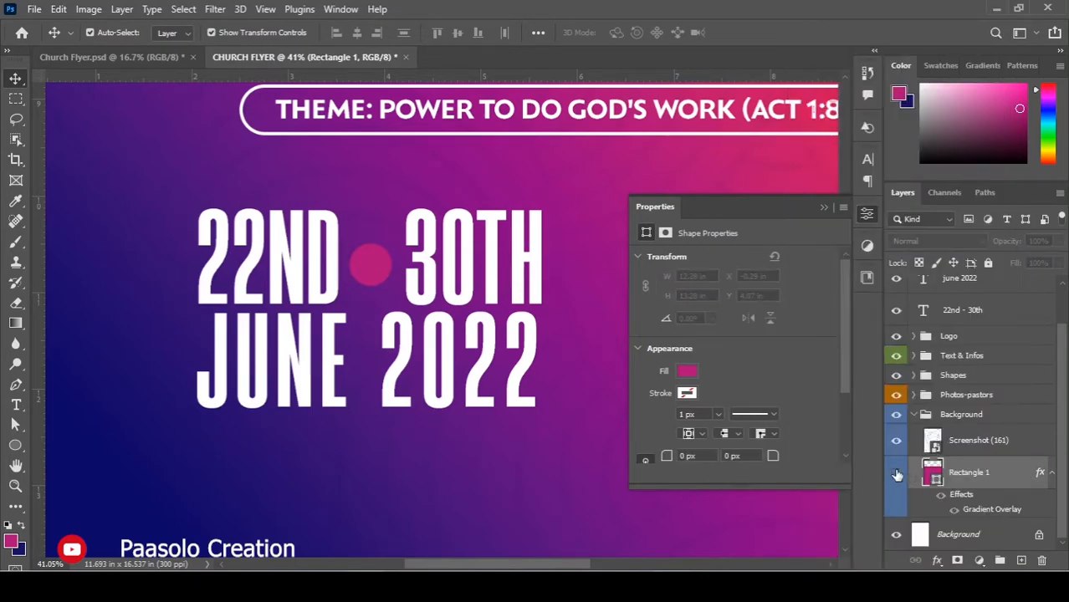
pyautogui.click(896, 474)
pyautogui.rightClick(974, 475)
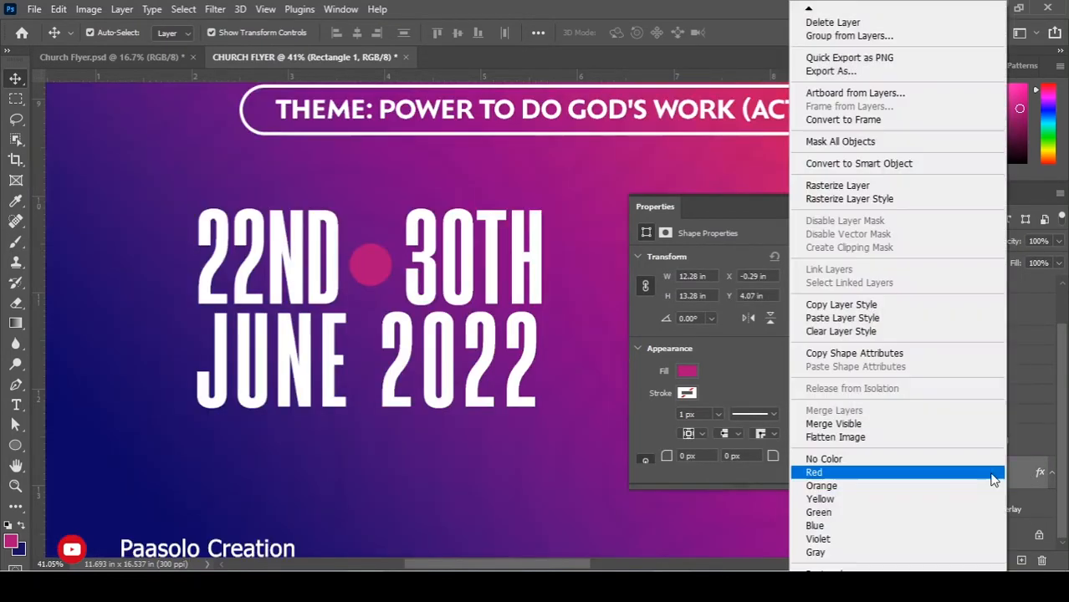
pyautogui.click(862, 306)
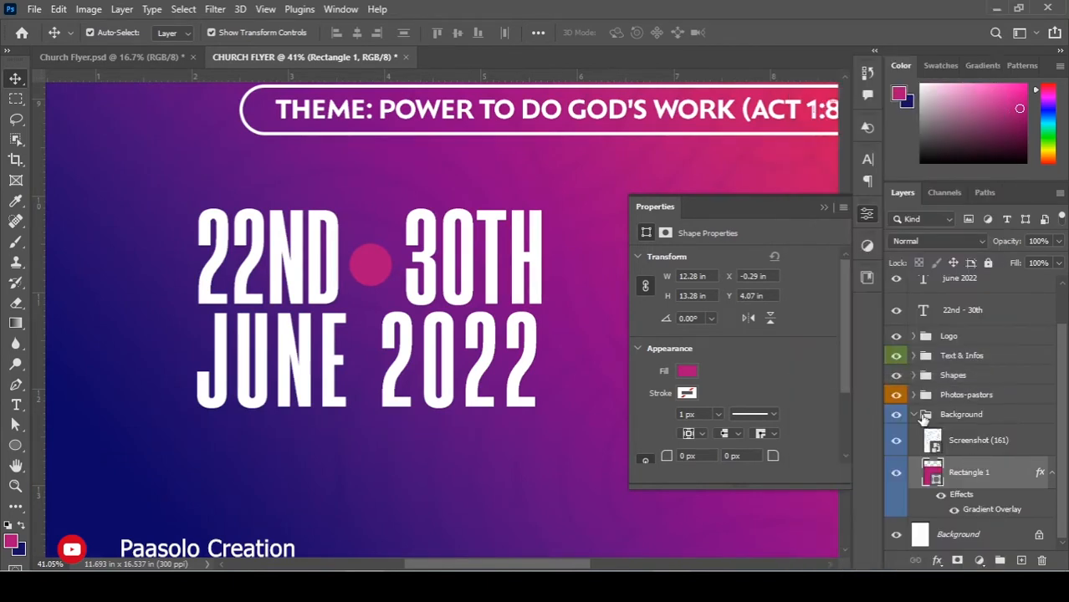
pyautogui.click(917, 414)
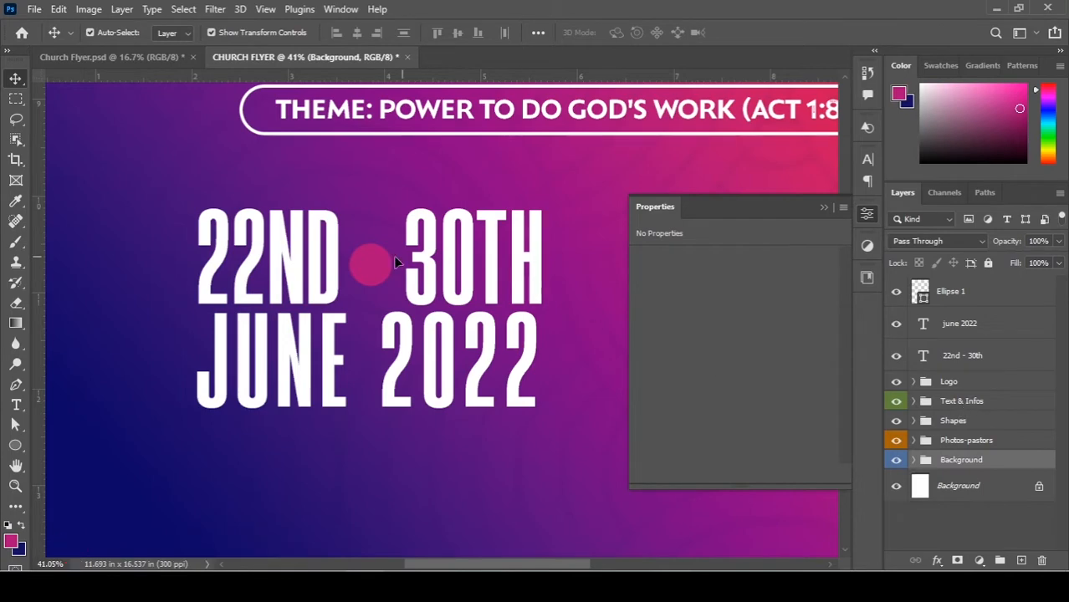
# Paste the copied layer style onto the Ellipse 1 dot.
pyautogui.click(368, 266)
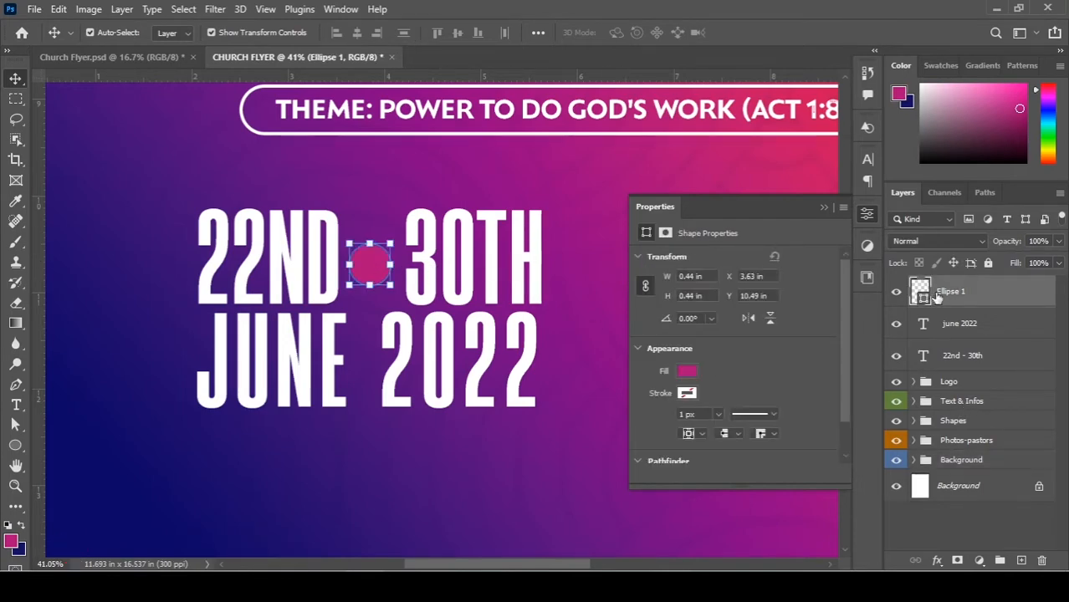
pyautogui.rightClick(972, 291)
pyautogui.click(816, 318)
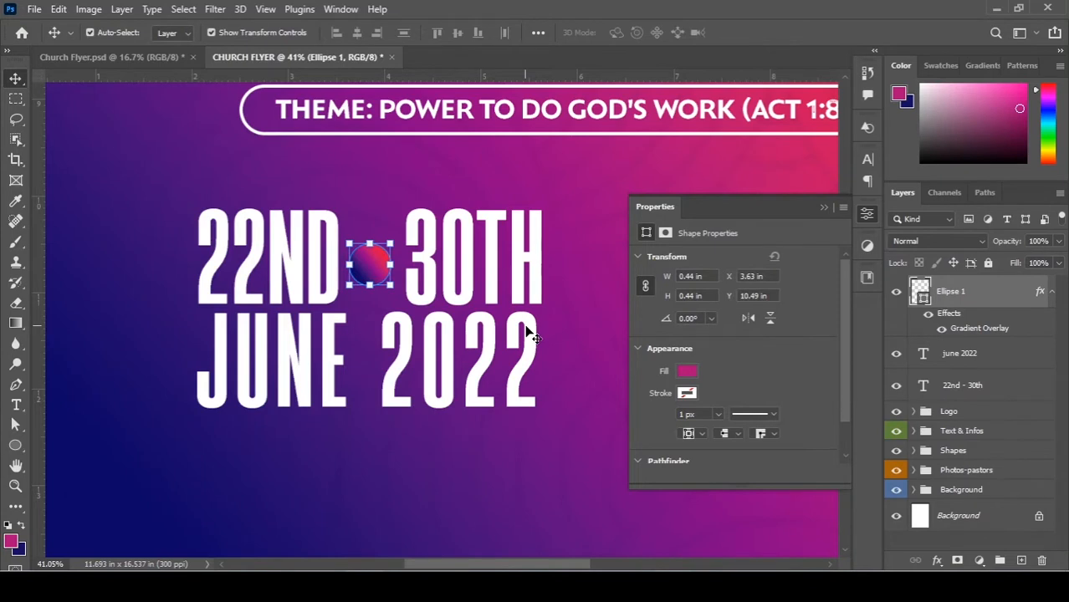
# Switch the dot's Gradient Overlay to the red-to-navy gradient preset.
pyautogui.doubleClick(980, 330)
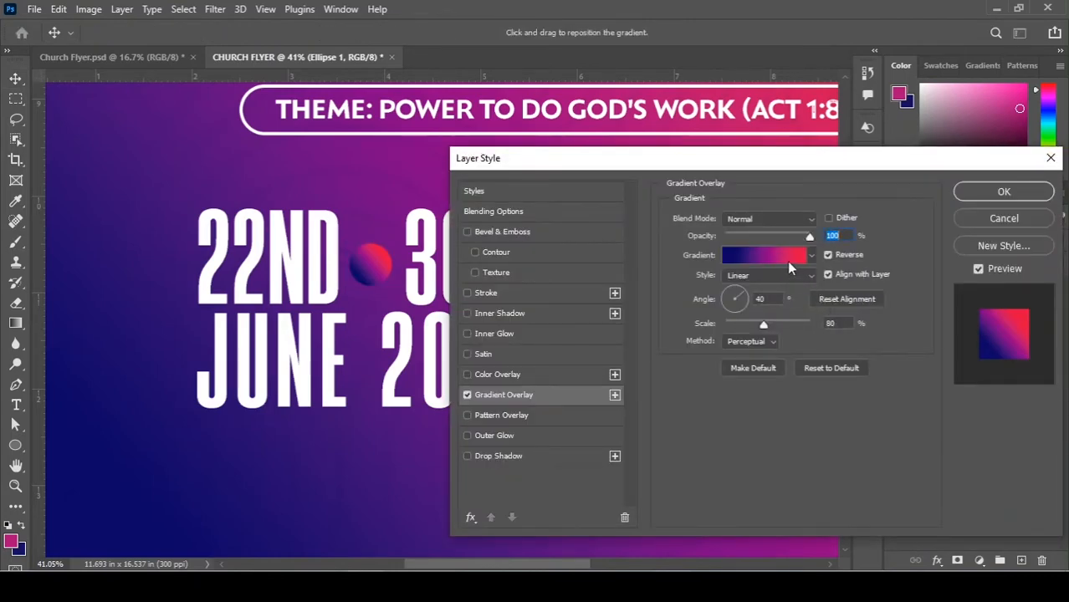
pyautogui.click(785, 259)
pyautogui.scroll(-5, 871, 199)
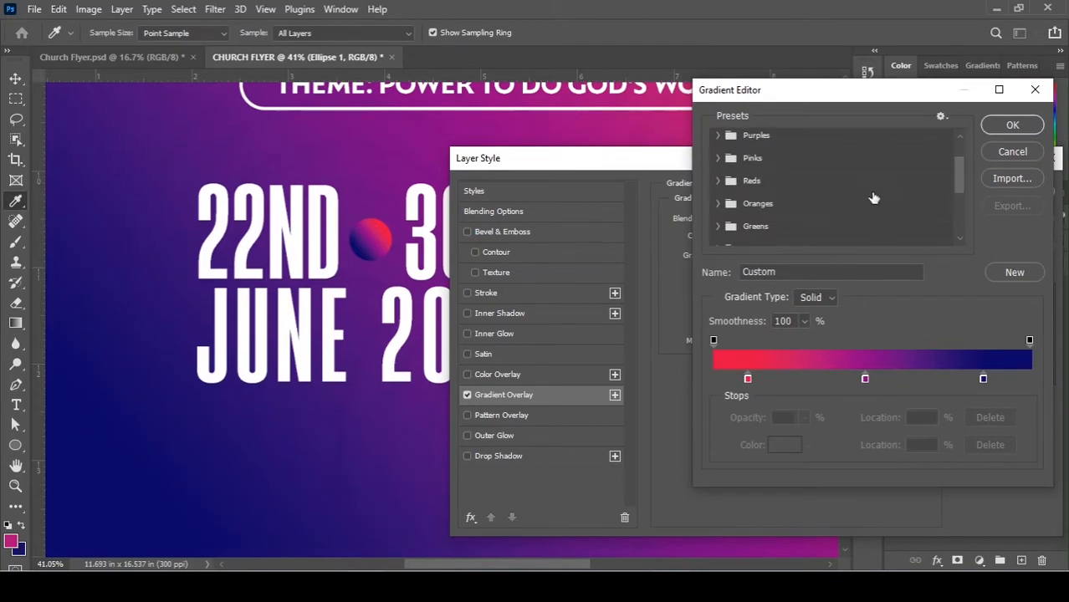
pyautogui.scroll(-2, 871, 205)
pyautogui.click(847, 235)
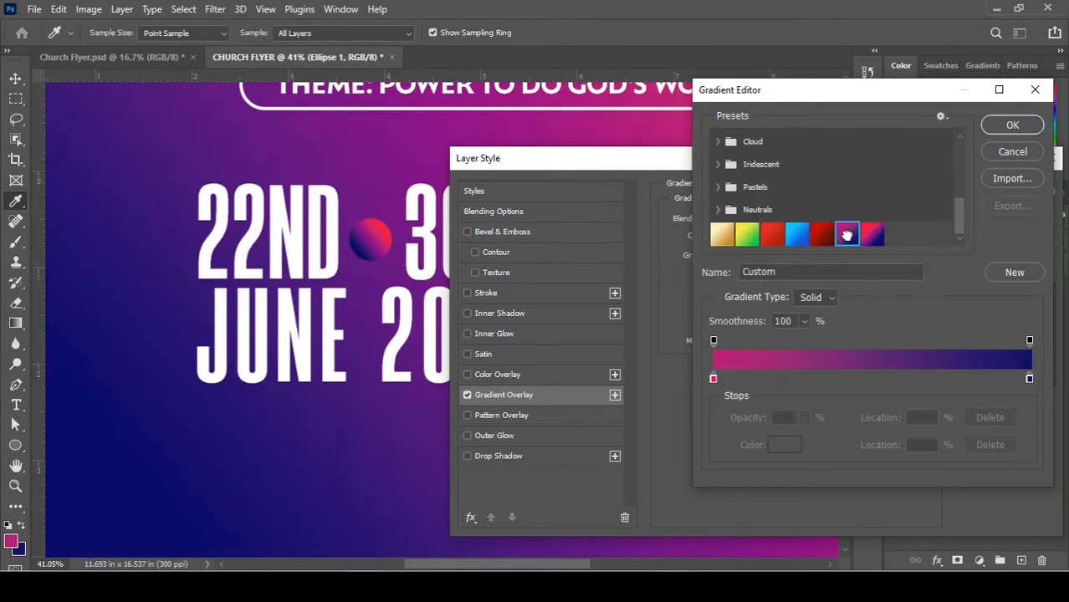
pyautogui.click(872, 235)
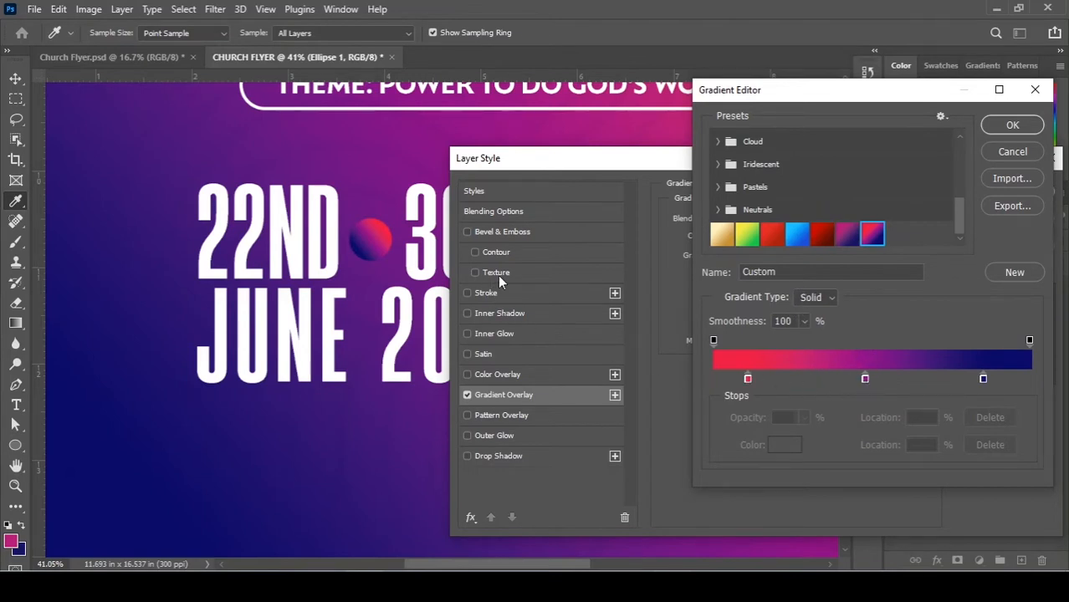
pyautogui.click(1011, 125)
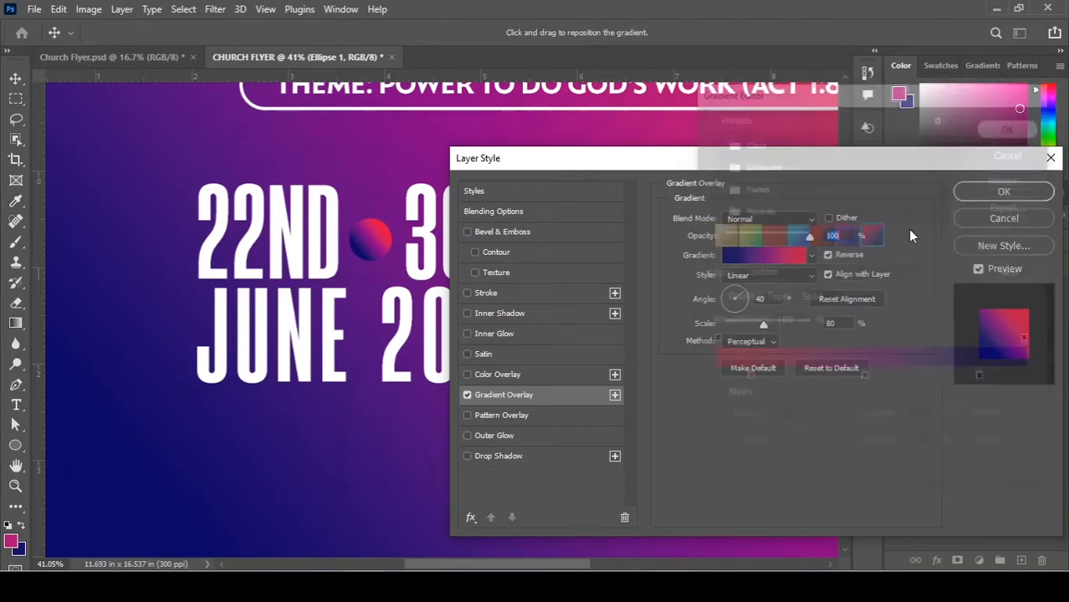
# Reverse and shift the gradient so the dot looks mostly red, with a 0° angle.
pyautogui.click(827, 256)
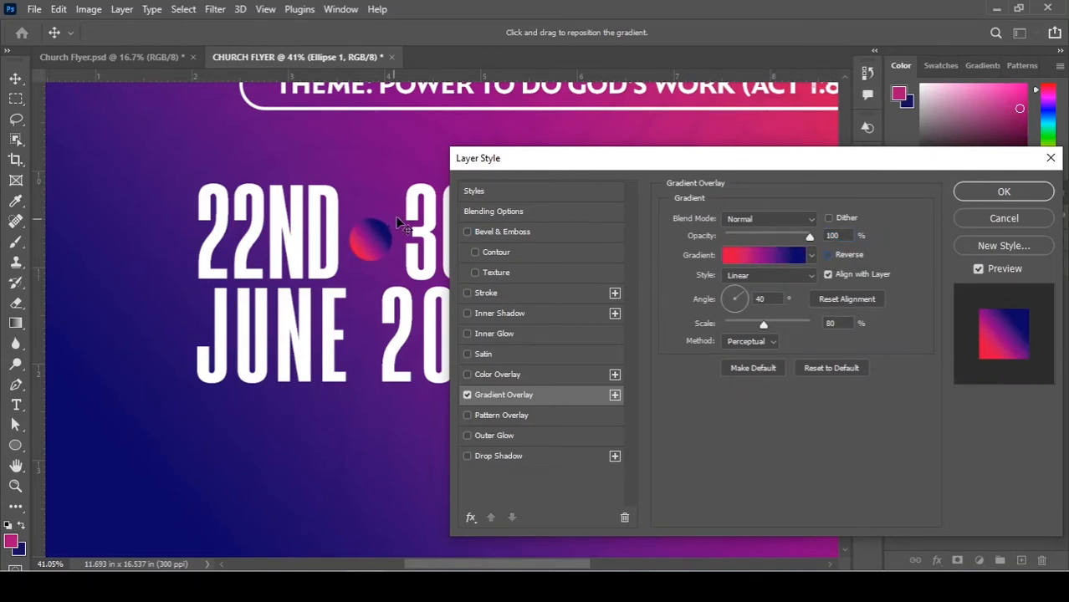
pyautogui.moveTo(399, 221); pyautogui.dragTo(392, 228)
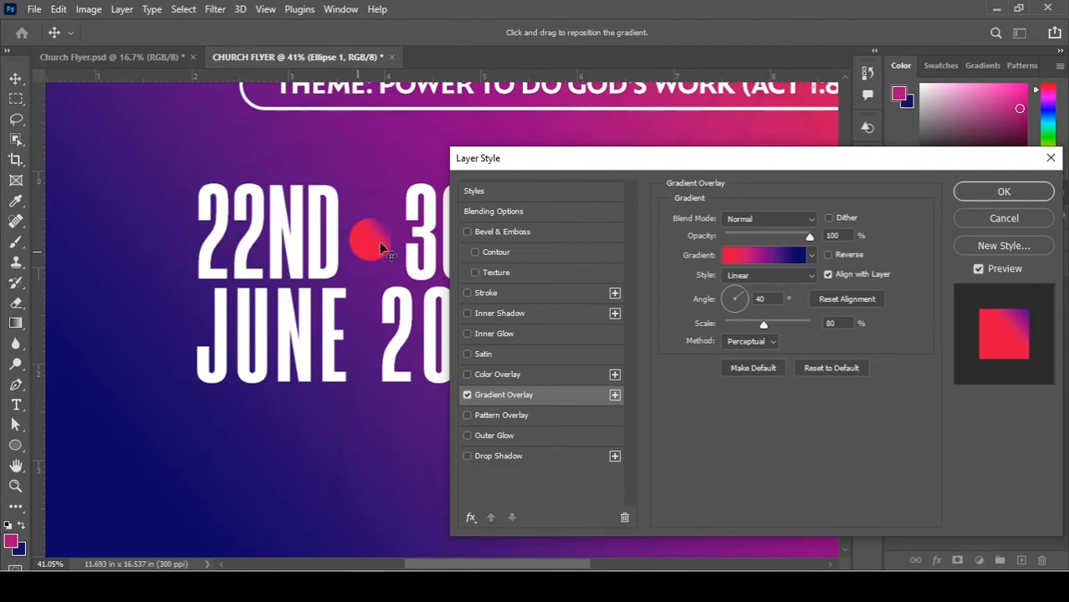
pyautogui.moveTo(389, 226); pyautogui.dragTo(380, 234)
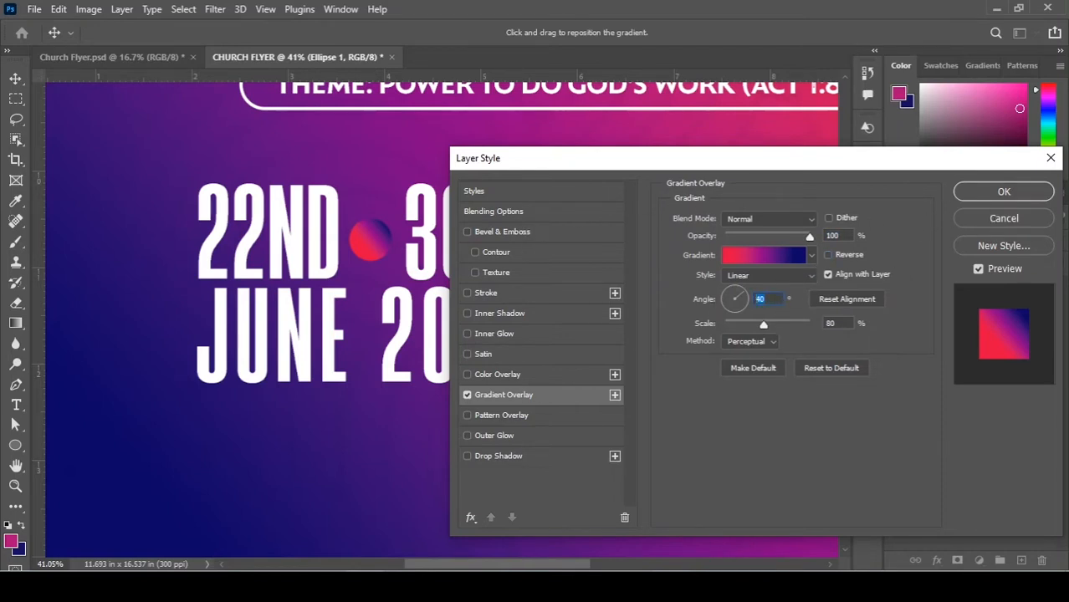
pyautogui.write('0')
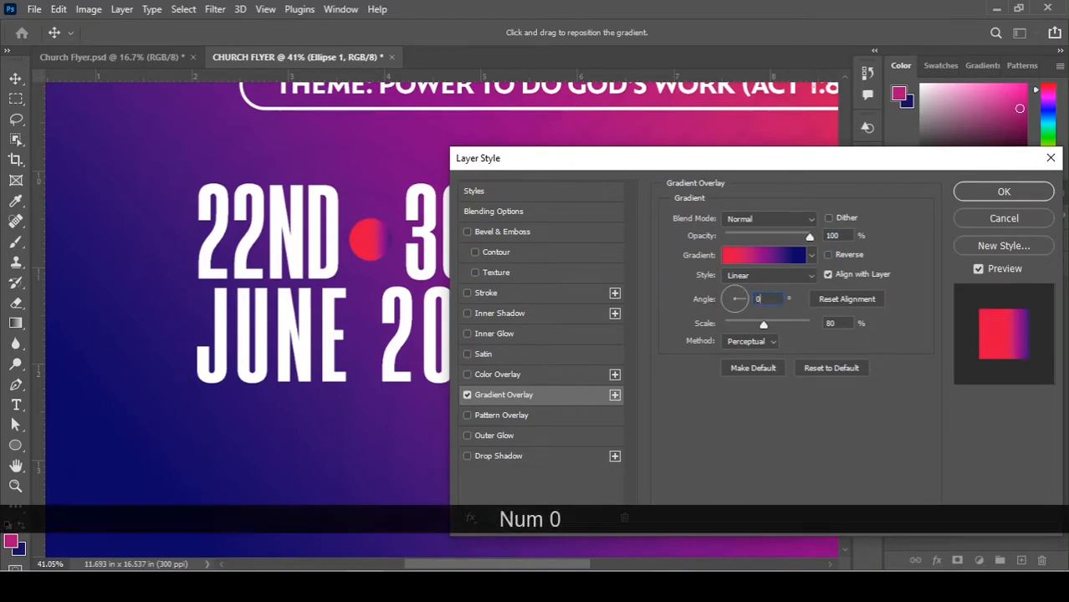
pyautogui.click(1003, 193)
# Zoom and pan to the 22ND - 30TH JUNE 2022 dates and open the shape tools flyout.
pyautogui.press('alt')
pyautogui.scroll(5, 554, 119)
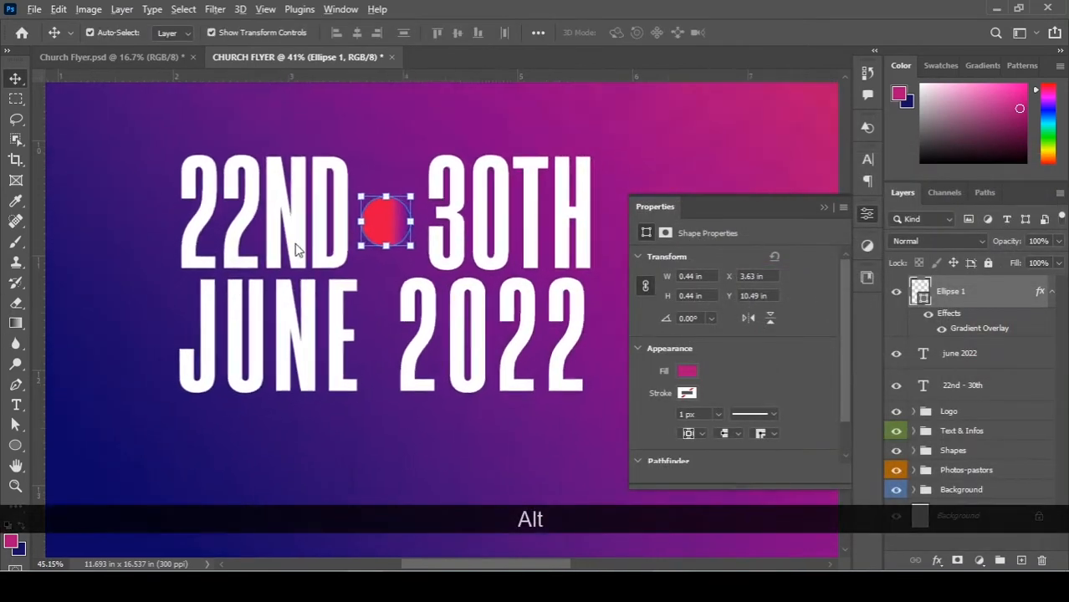
pyautogui.hotkey('alt', 'space')
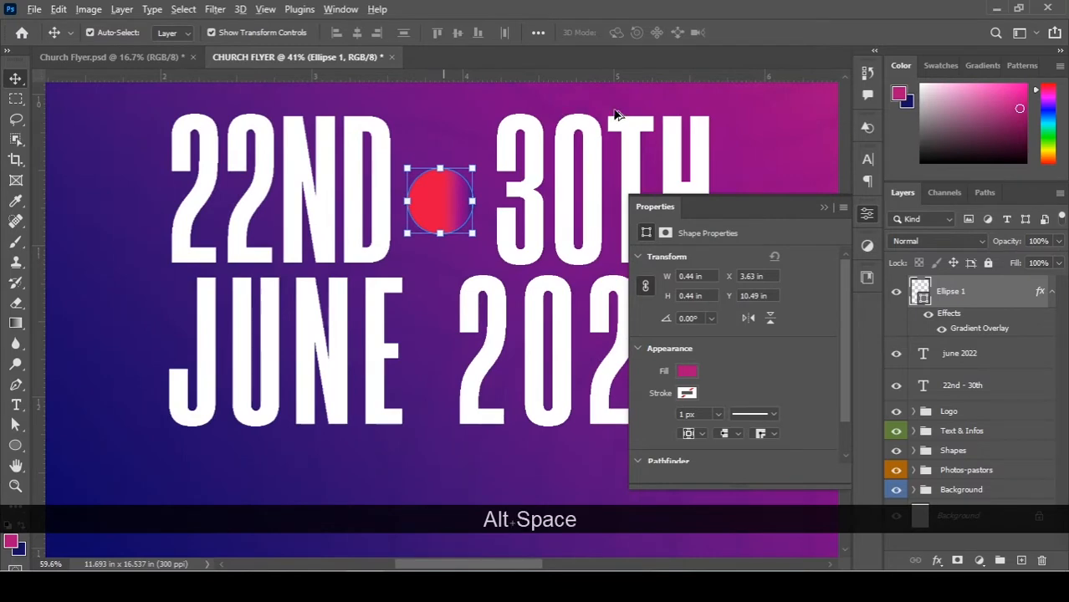
pyautogui.moveTo(616, 112); pyautogui.dragTo(450, 273)
pyautogui.press('space')
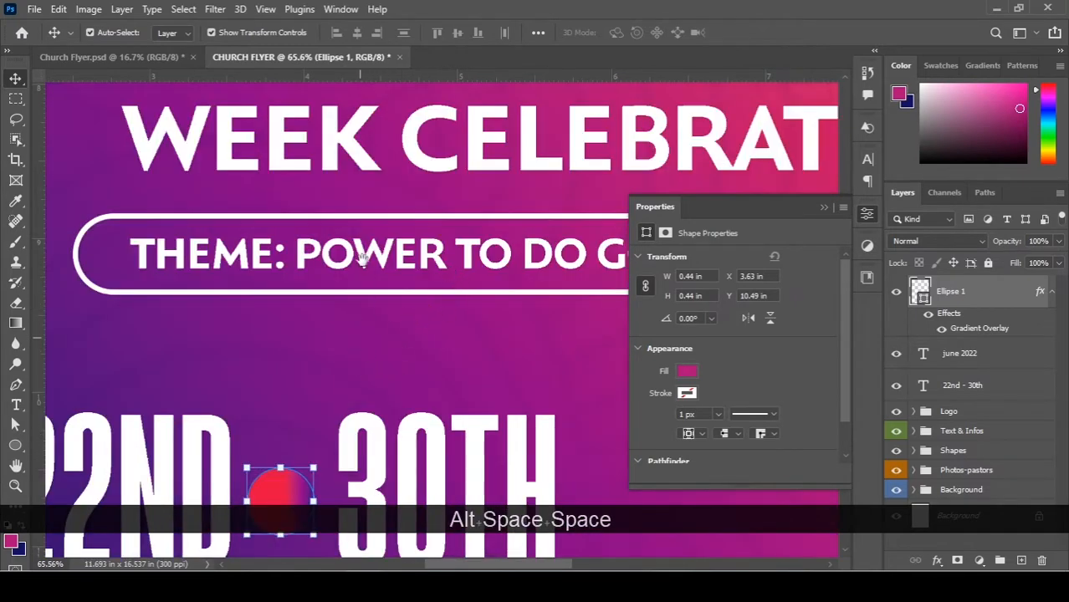
pyautogui.moveTo(427, 311); pyautogui.dragTo(448, 129)
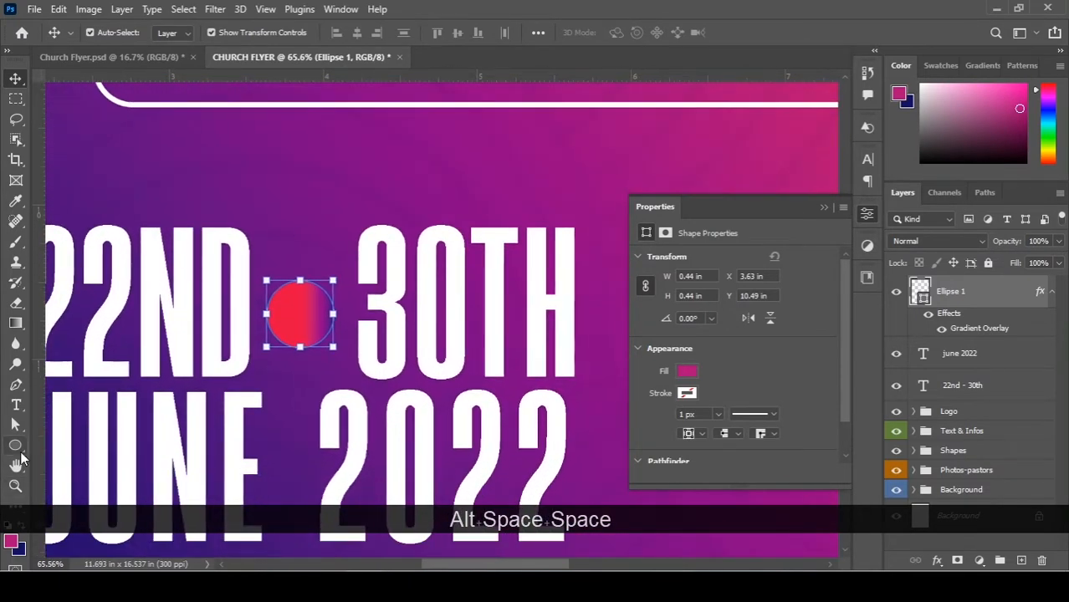
pyautogui.click(22, 457)
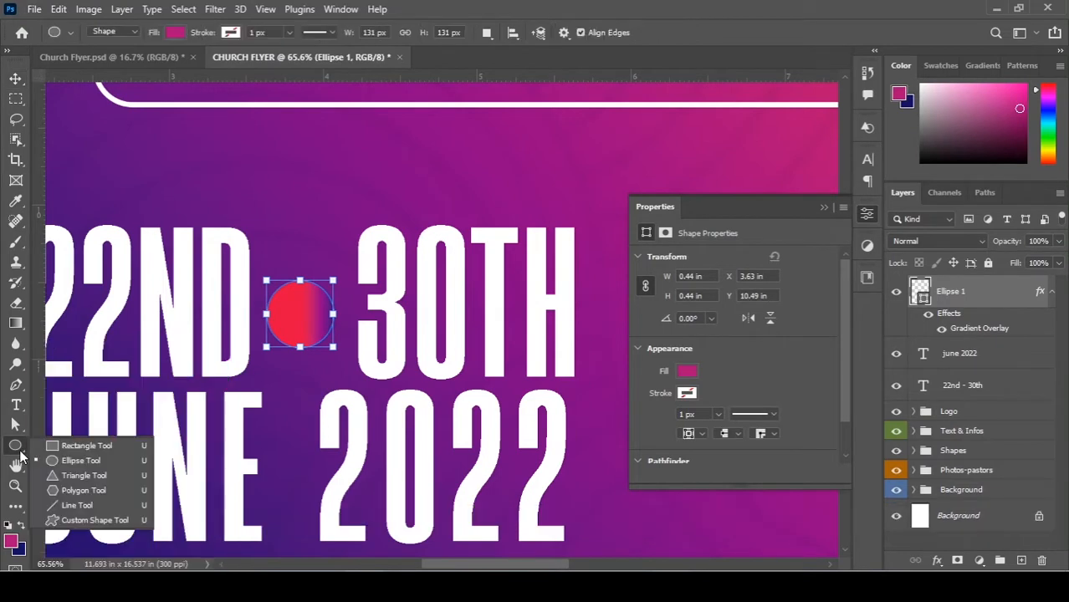
# Pick the triangular arrowhead from the legacy default custom shapes, with pixel snapping off.
pyautogui.click(59, 523)
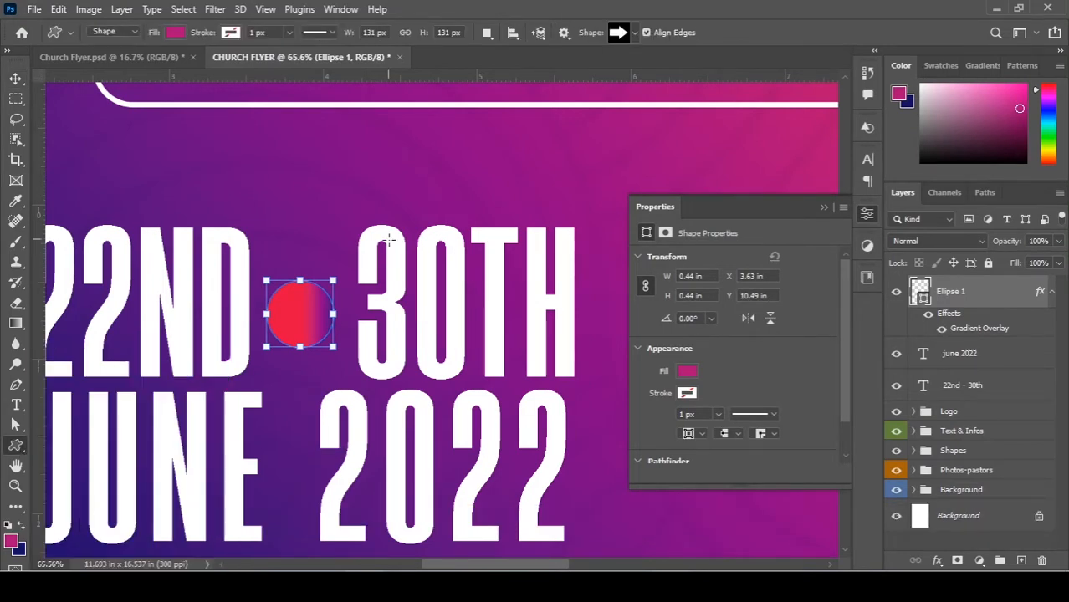
pyautogui.click(644, 33)
pyautogui.click(634, 33)
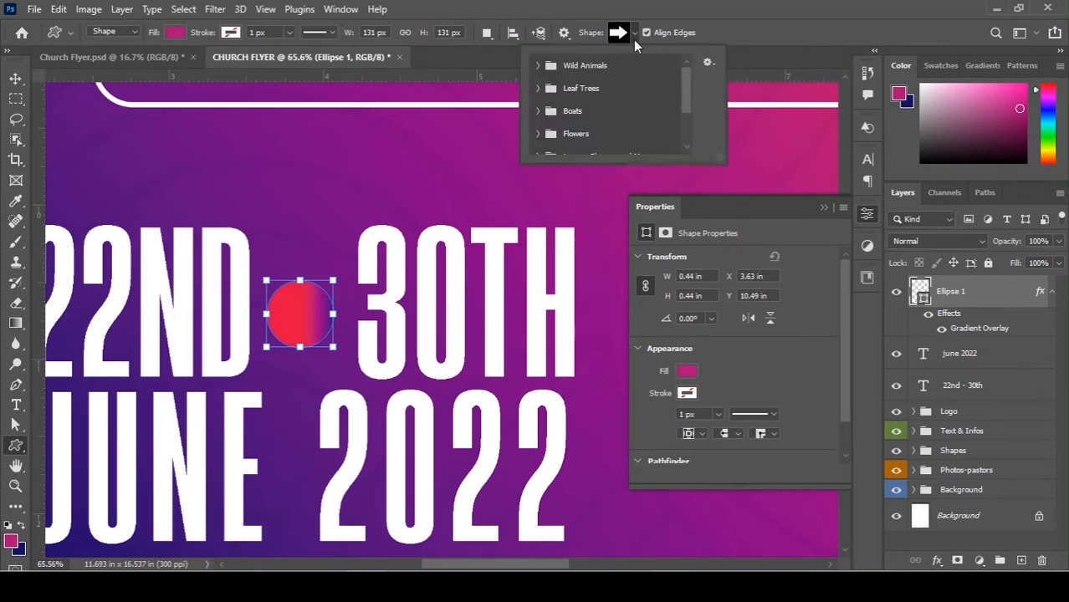
pyautogui.scroll(-2, 598, 92)
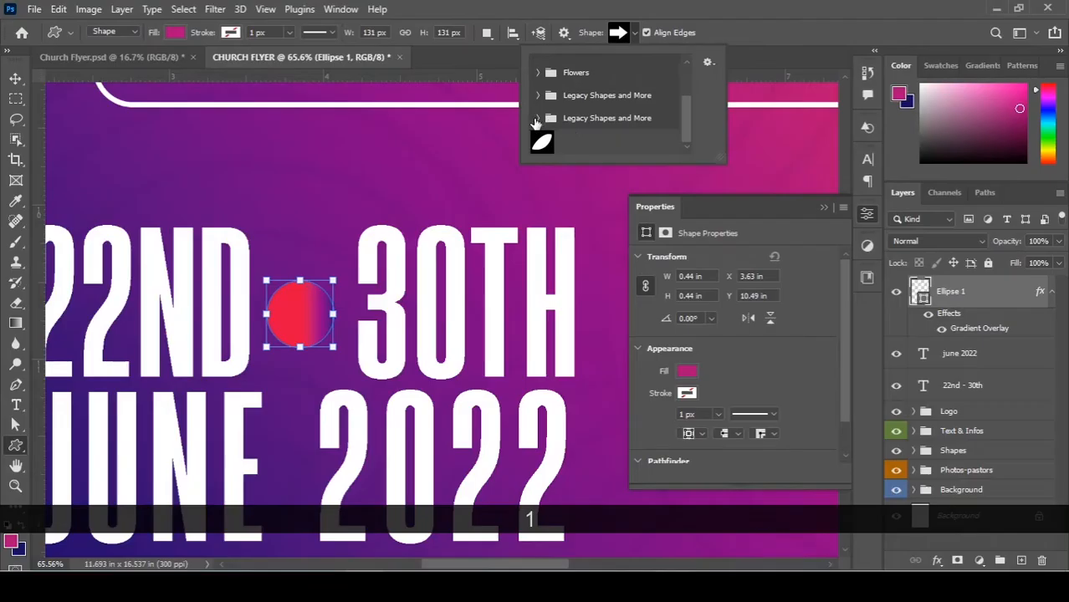
pyautogui.click(555, 118)
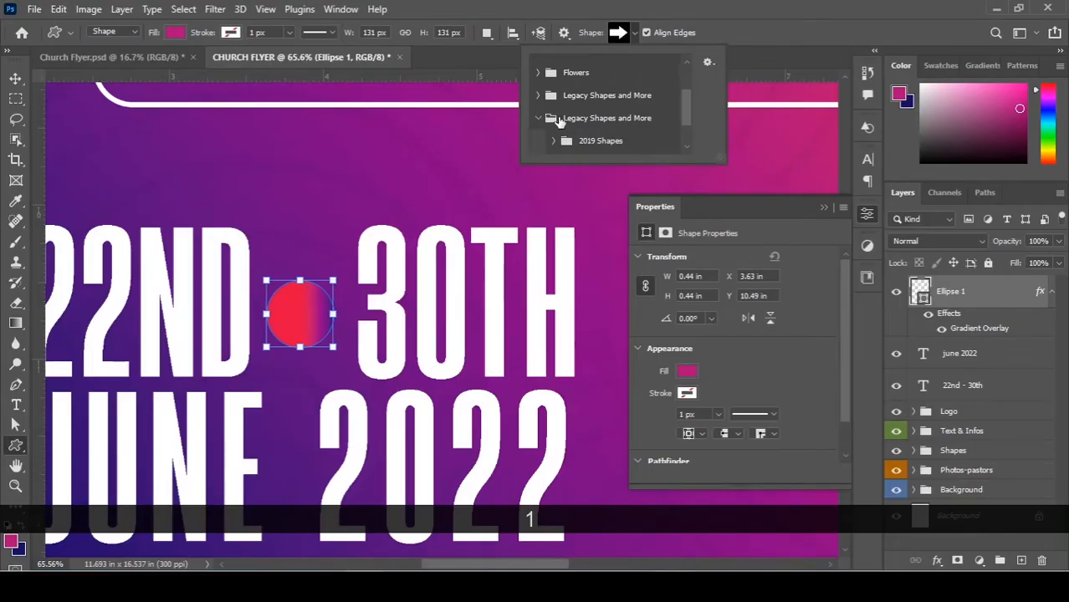
pyautogui.moveTo(718, 154); pyautogui.dragTo(795, 430)
pyautogui.click(552, 225)
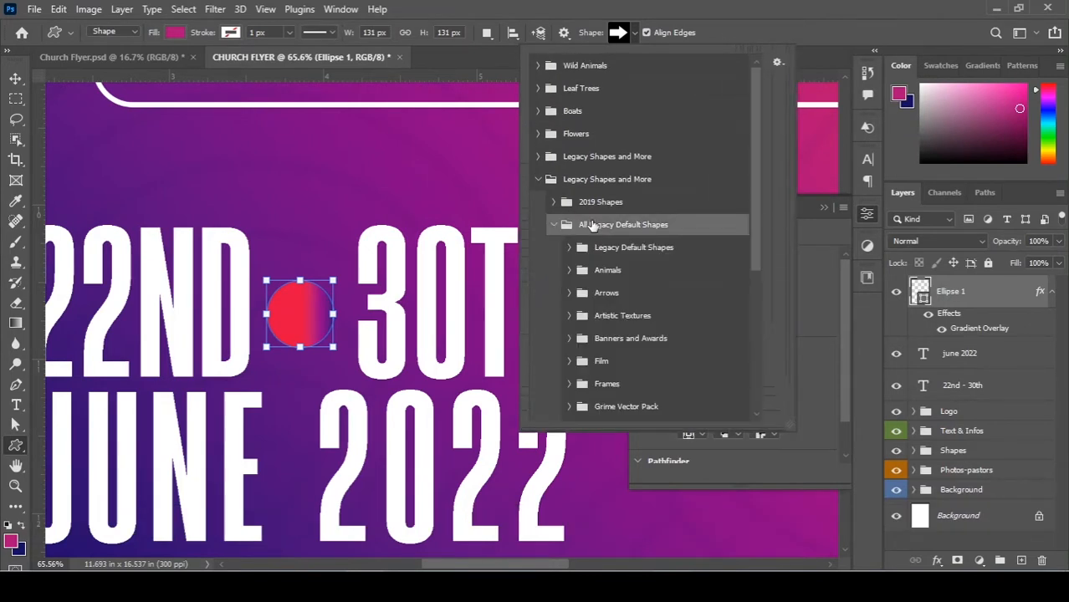
pyautogui.scroll(-1, 577, 251)
pyautogui.click(568, 281)
pyautogui.scroll(-2, 698, 297)
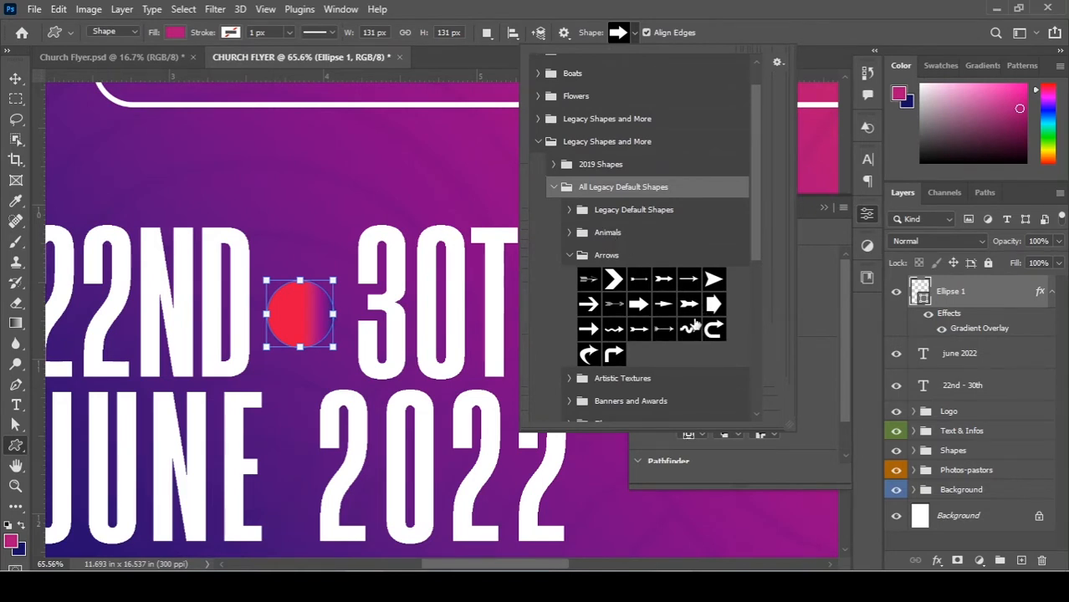
pyautogui.scroll(3, 705, 356)
pyautogui.press('alt')
pyautogui.moveTo(714, 316); pyautogui.dragTo(298, 313)
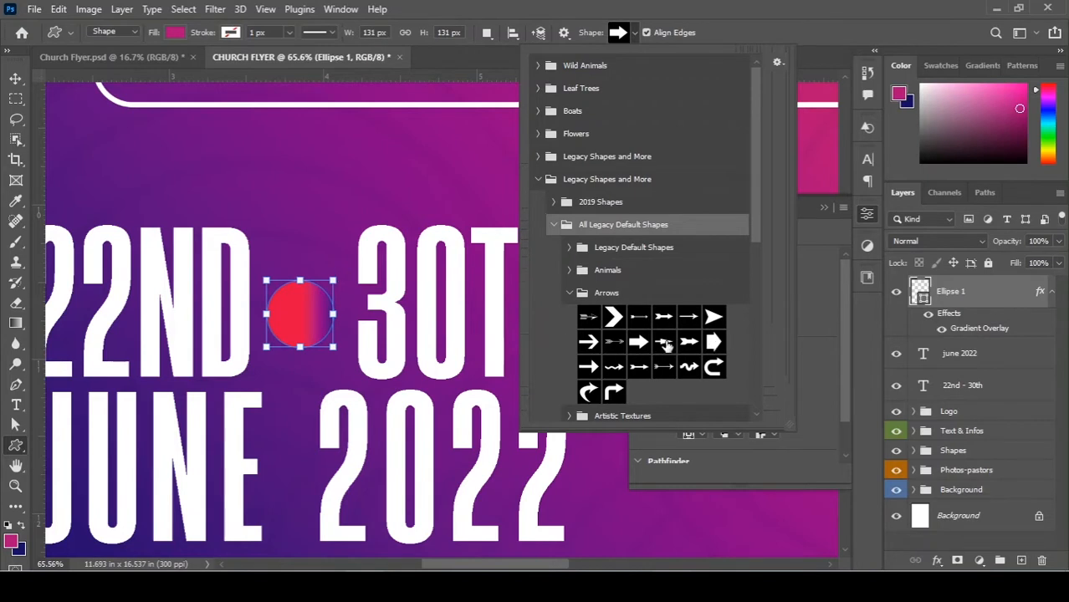
pyautogui.moveTo(714, 319); pyautogui.dragTo(330, 252)
# Draw a small arrowhead just right of the red dot between 22ND and 30TH.
pyautogui.press('v')
pyautogui.scroll(-1, 302, 251)
pyautogui.scroll(-1, 302, 252)
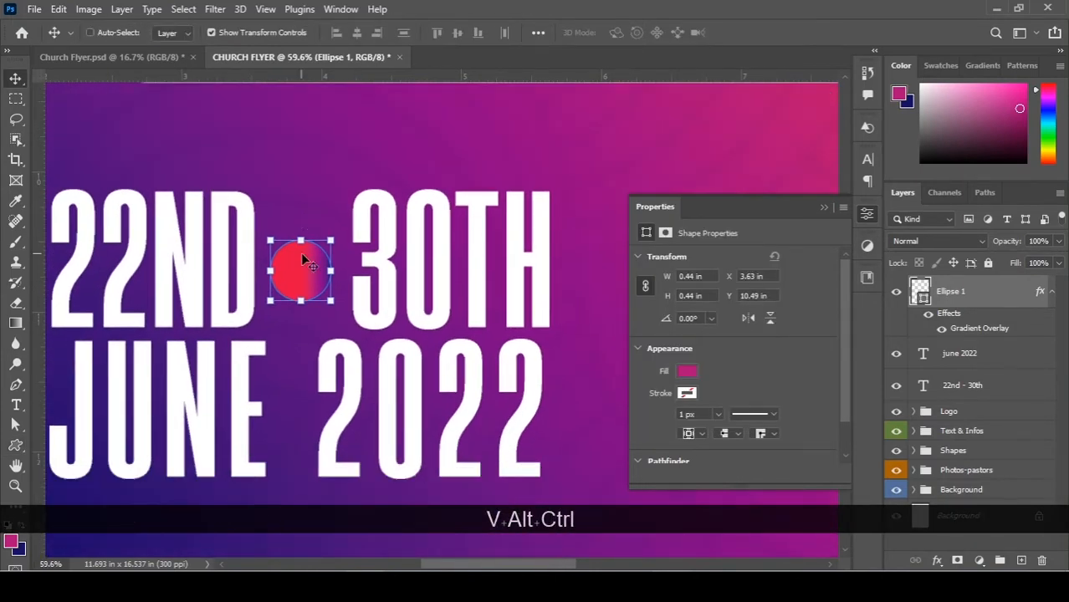
pyautogui.hotkey('ctrl', '0')
pyautogui.scroll(-1, 409, 407)
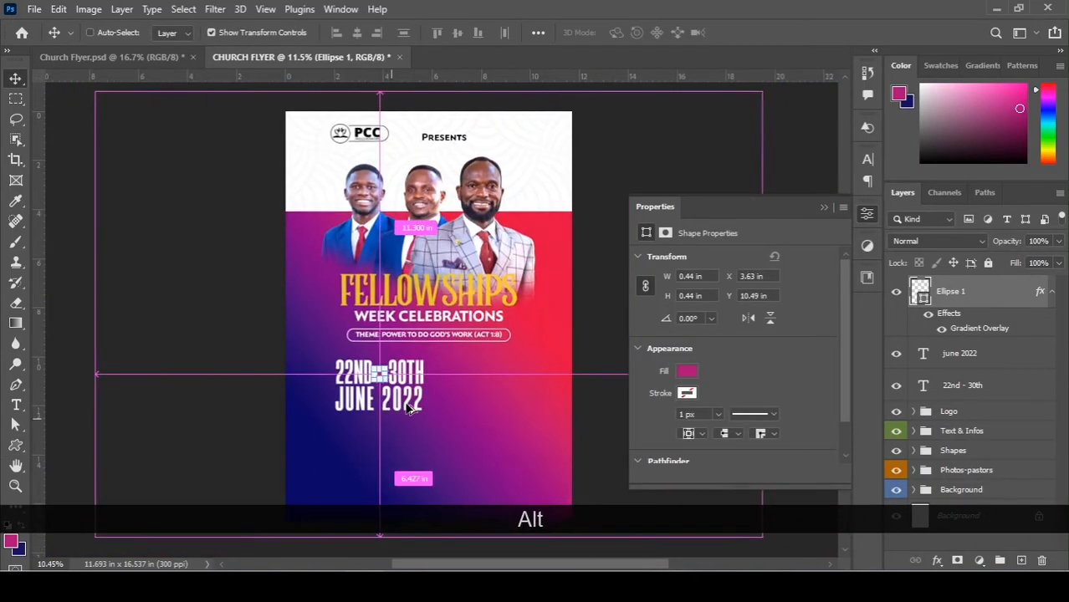
pyautogui.scroll(-1, 410, 407)
pyautogui.scroll(2, 406, 400)
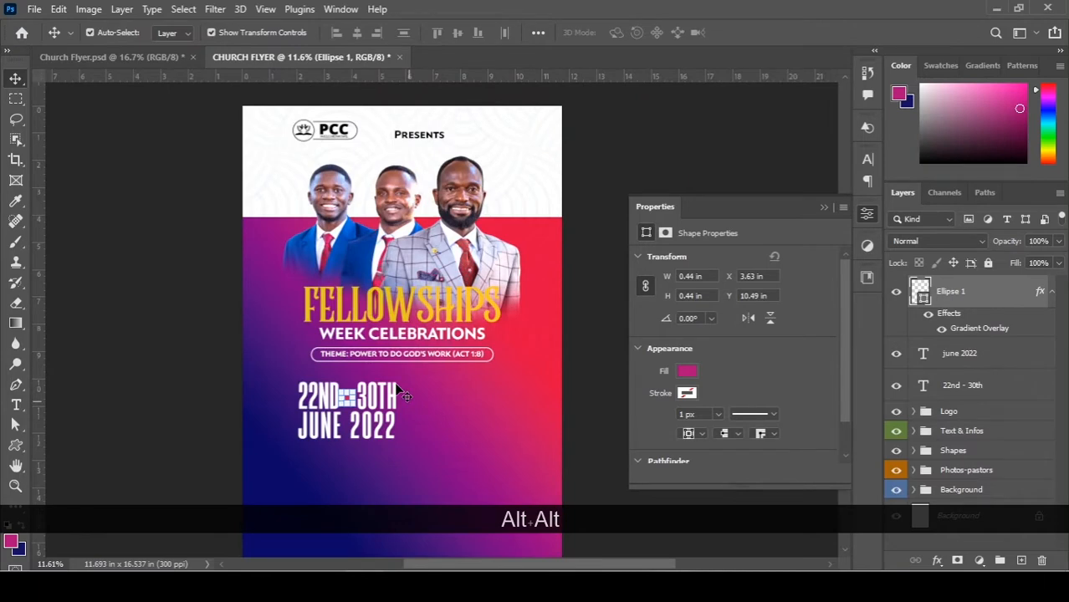
pyautogui.scroll(2, 400, 393)
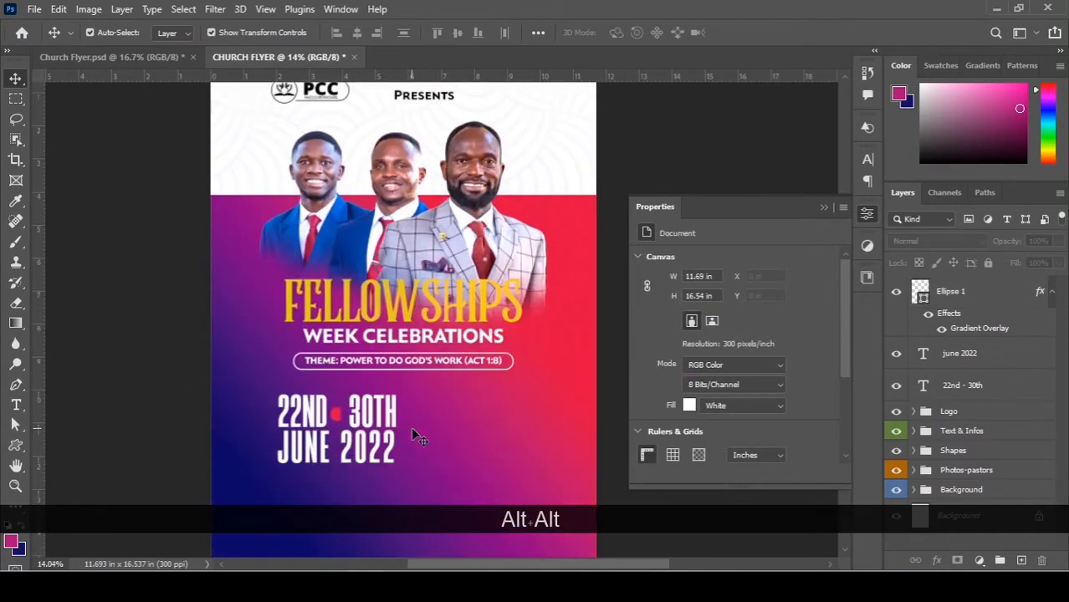
pyautogui.scroll(-1, 412, 431)
pyautogui.scroll(1, 336, 430)
pyautogui.moveTo(277, 258); pyautogui.dragTo(330, 324)
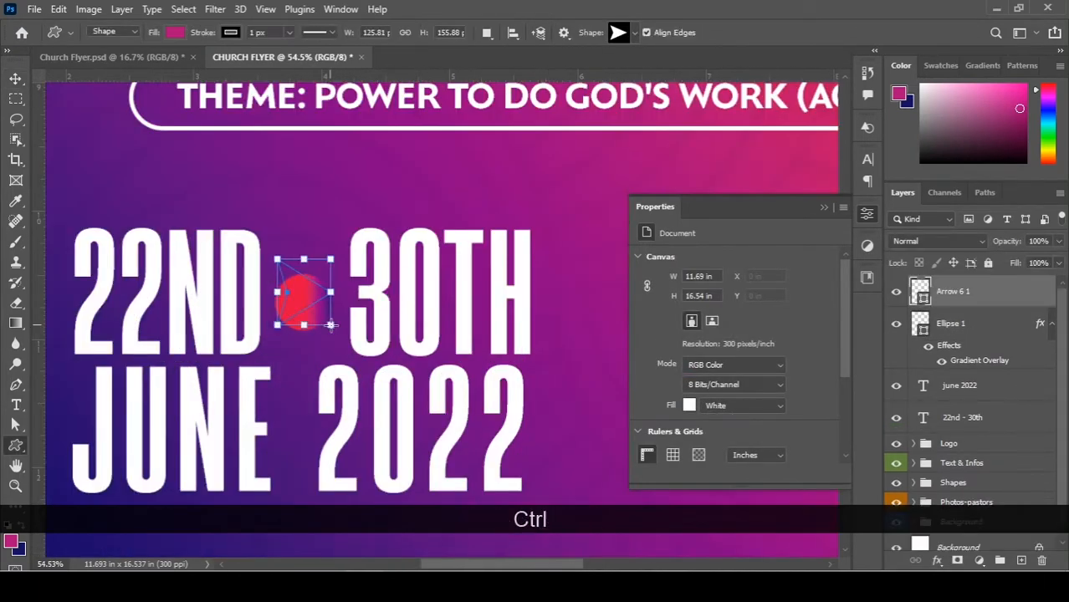
pyautogui.hotkey('ctrl', 'z')
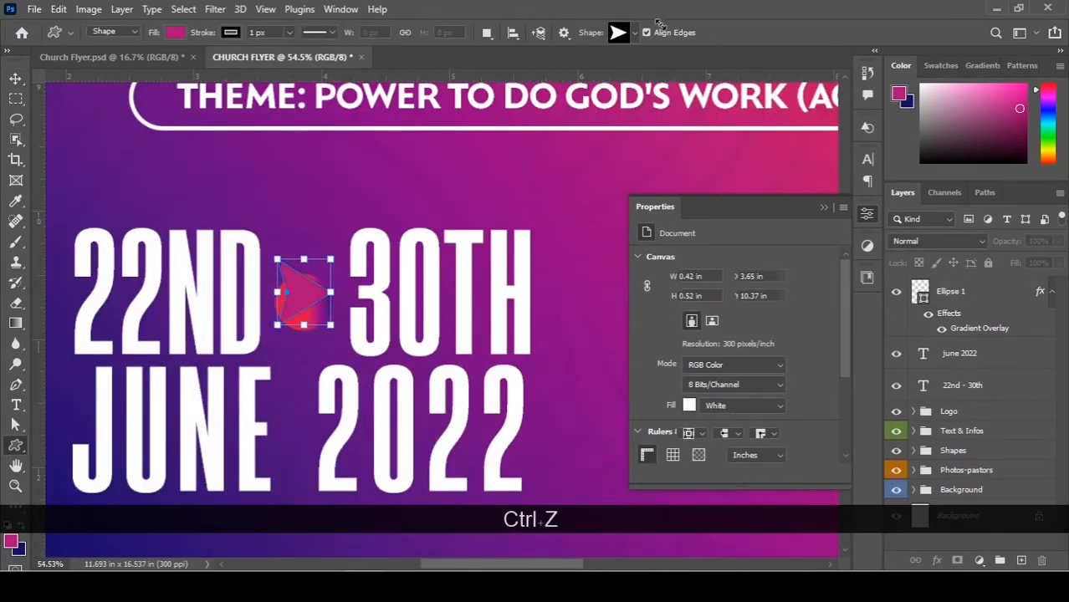
pyautogui.moveTo(311, 269); pyautogui.dragTo(351, 328)
pyautogui.scroll(-1, 325, 269)
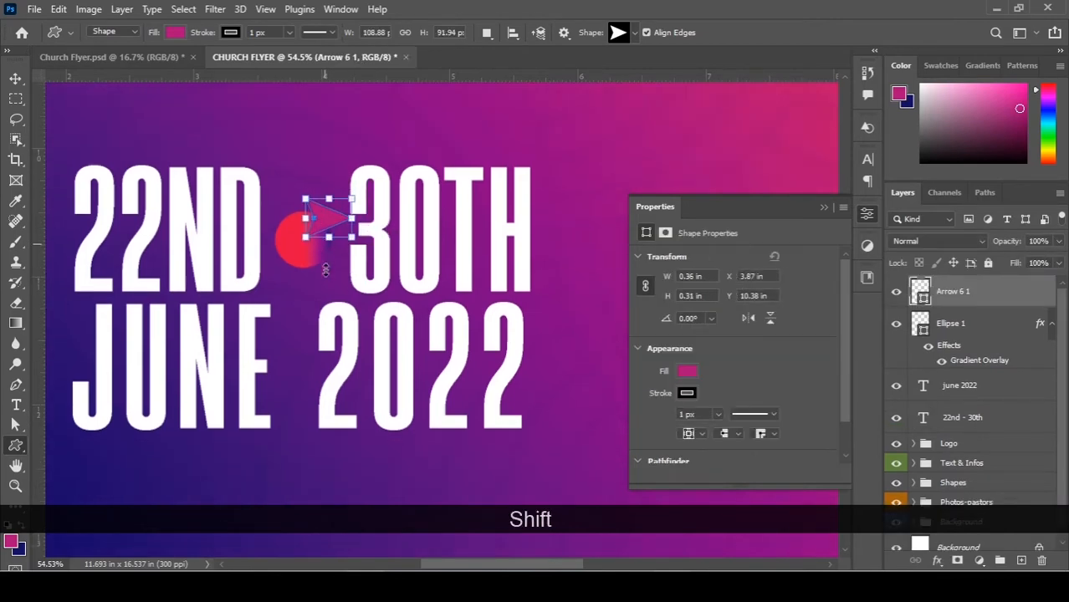
pyautogui.scroll(3, 325, 269)
# Set the arrow's stroke to No Color and its fill to white.
pyautogui.click(230, 34)
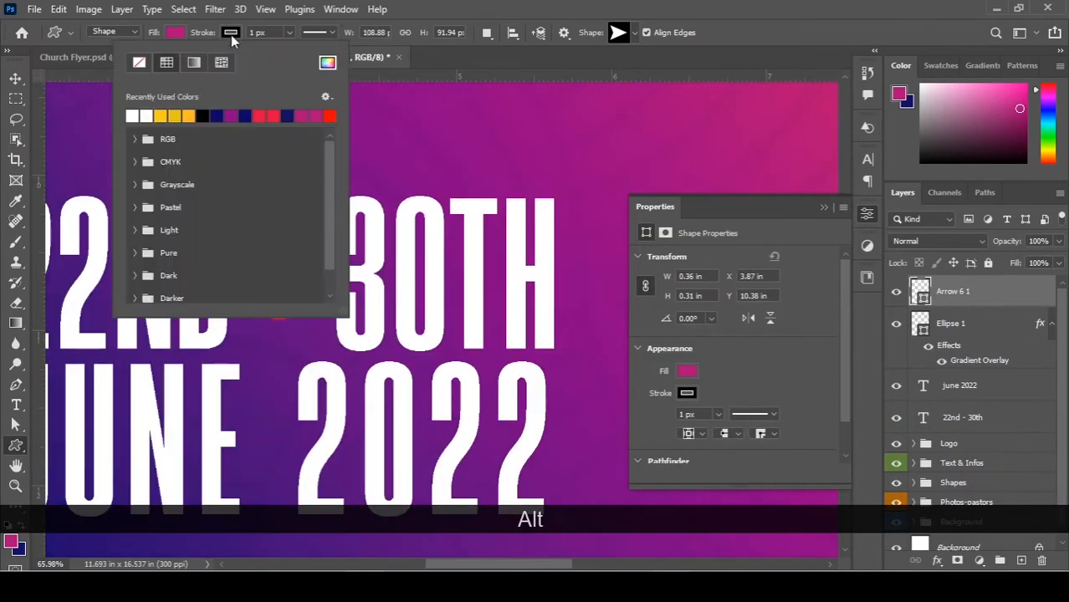
pyautogui.click(139, 65)
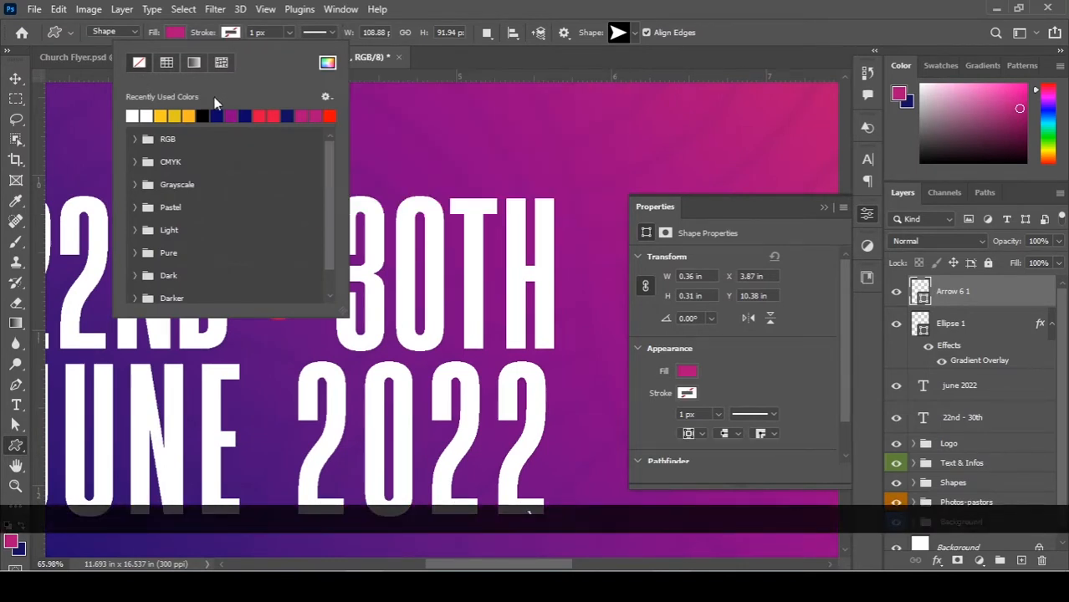
pyautogui.click(172, 32)
pyautogui.click(171, 33)
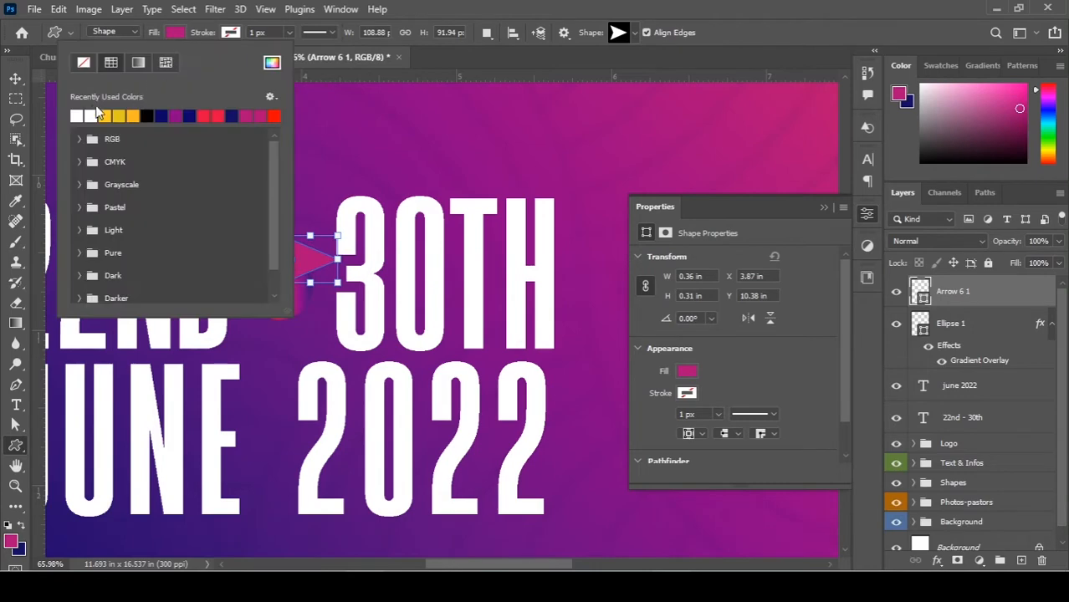
pyautogui.click(77, 115)
pyautogui.click(15, 78)
pyautogui.click(15, 78)
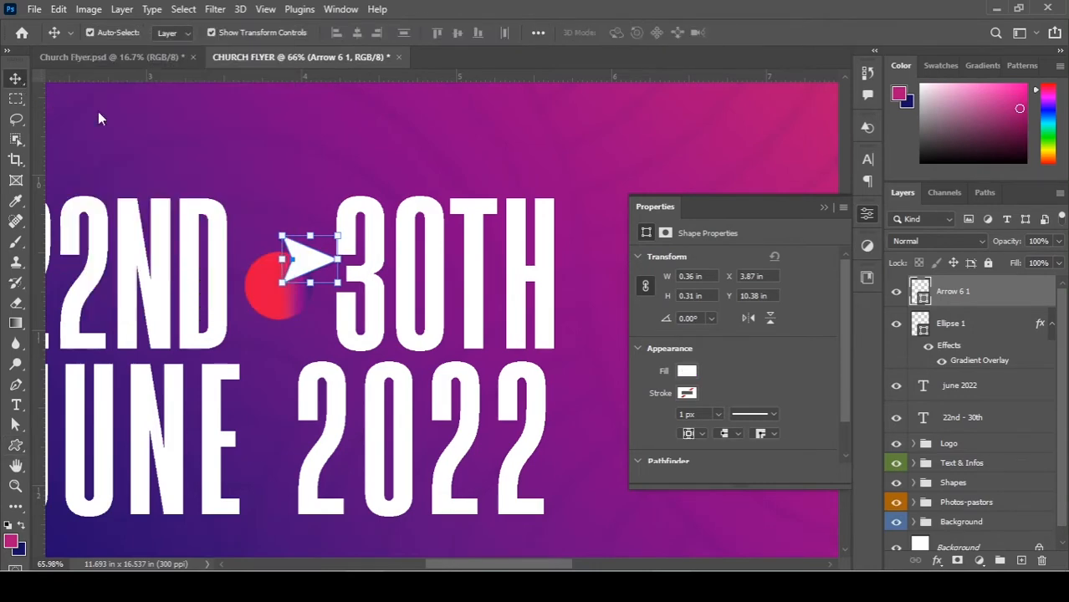
# Scale Arrow 6 1 down and align its horizontal centre with Ellipse 1, landing at X 3.77 in.
pyautogui.keyDown('alt'); pyautogui.scroll(4, 214, 221); pyautogui.keyUp('alt')
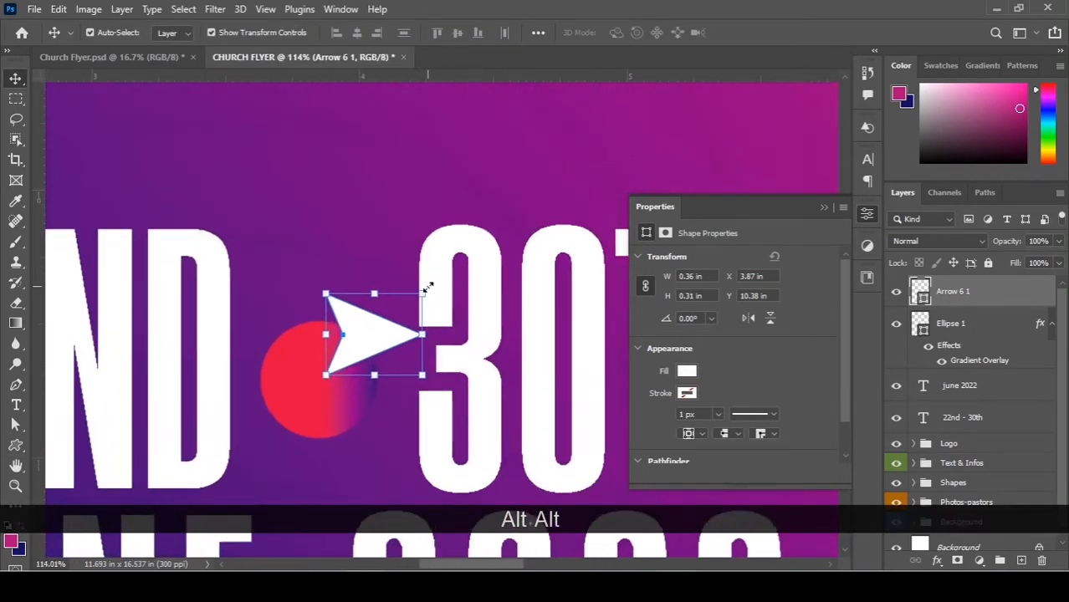
pyautogui.moveTo(405, 293); pyautogui.dragTo(333, 380)
pyautogui.press('Return')
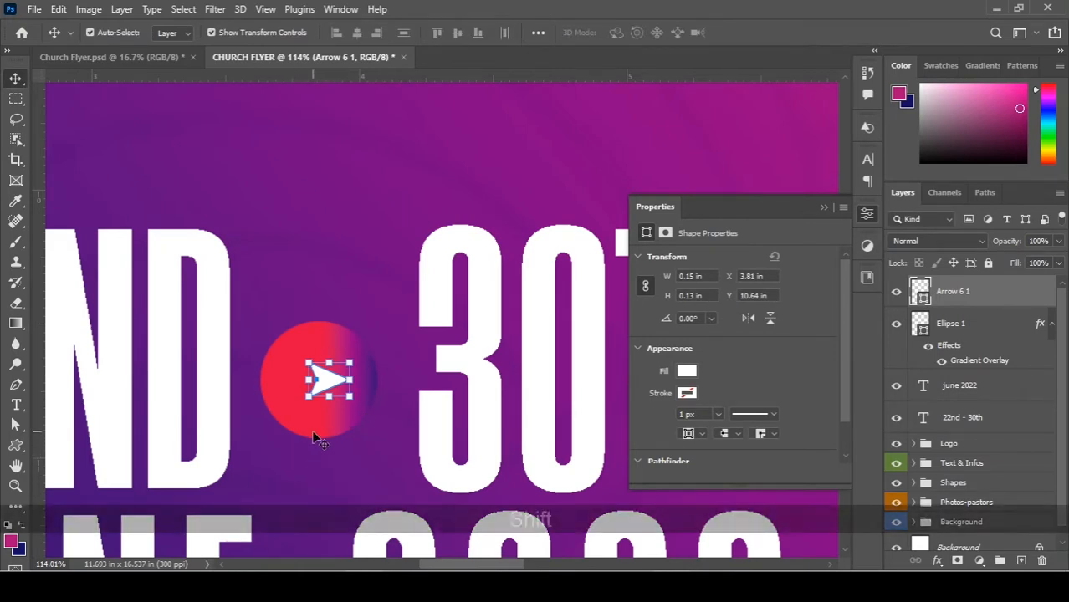
pyautogui.keyDown('shift'); pyautogui.click(341, 422); pyautogui.keyUp('shift')
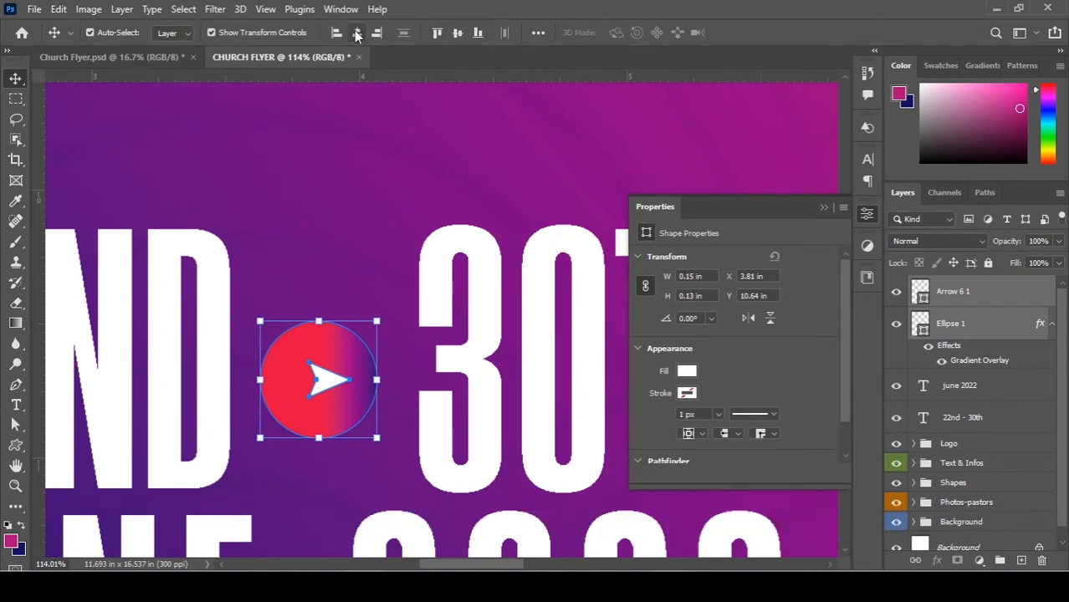
pyautogui.press('1')
pyautogui.click(356, 32)
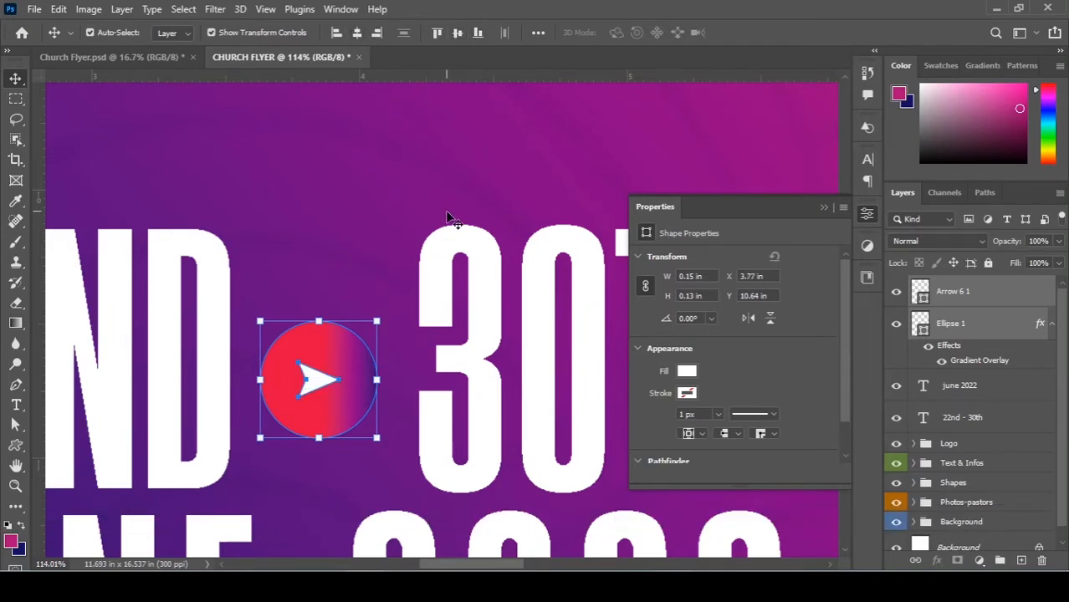
pyautogui.hotkey('ctrl', '0')
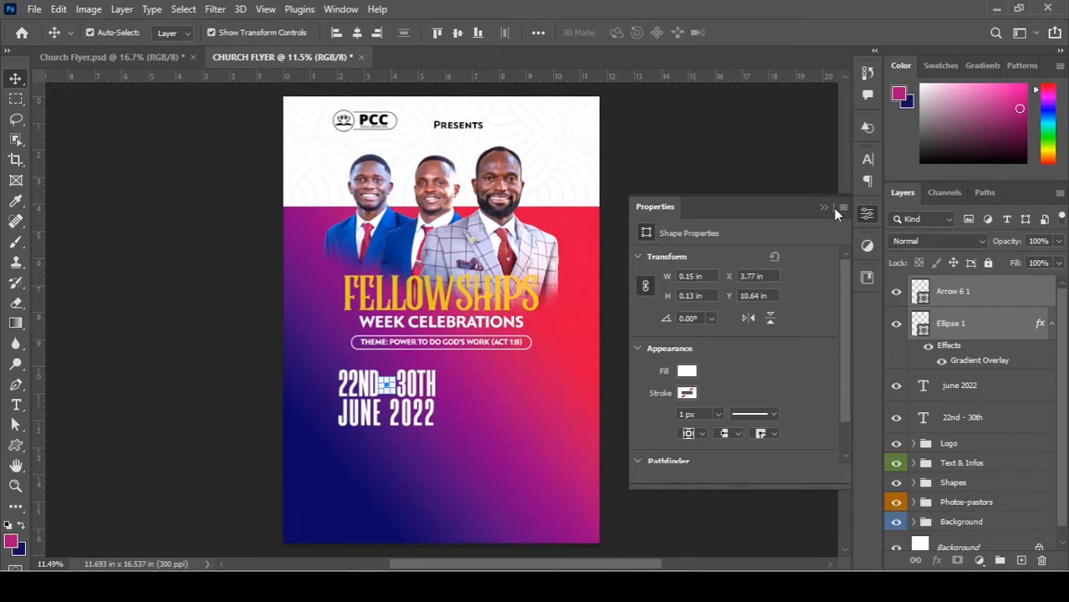
# Apply Lock All to the Background group.
pyautogui.click(823, 207)
pyautogui.click(676, 262)
pyautogui.scroll(-1, 453, 391)
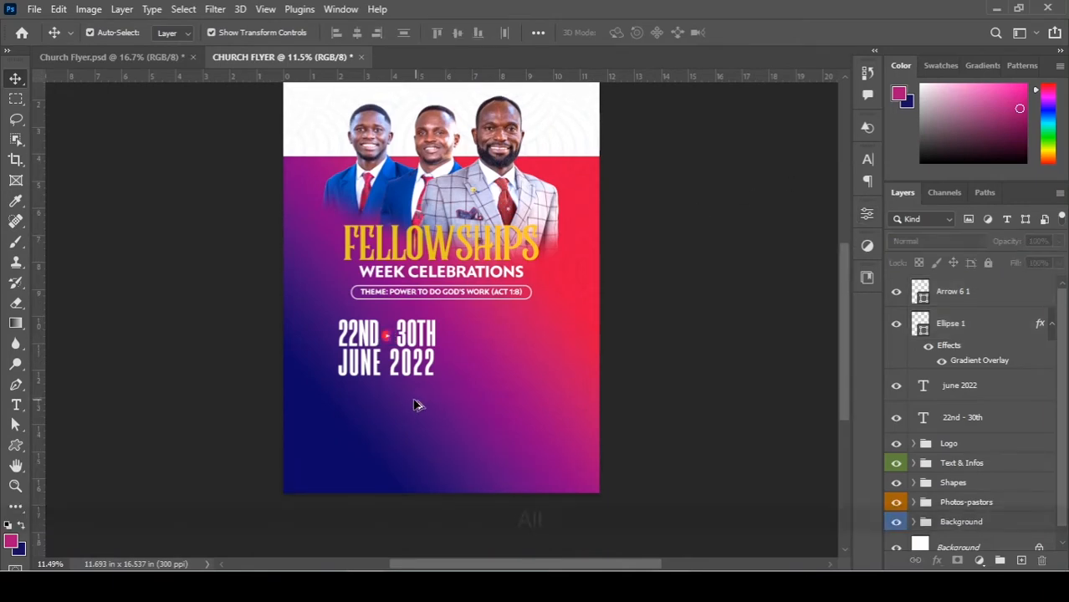
pyautogui.scroll(2, 415, 405)
pyautogui.scroll(-2, 526, 343)
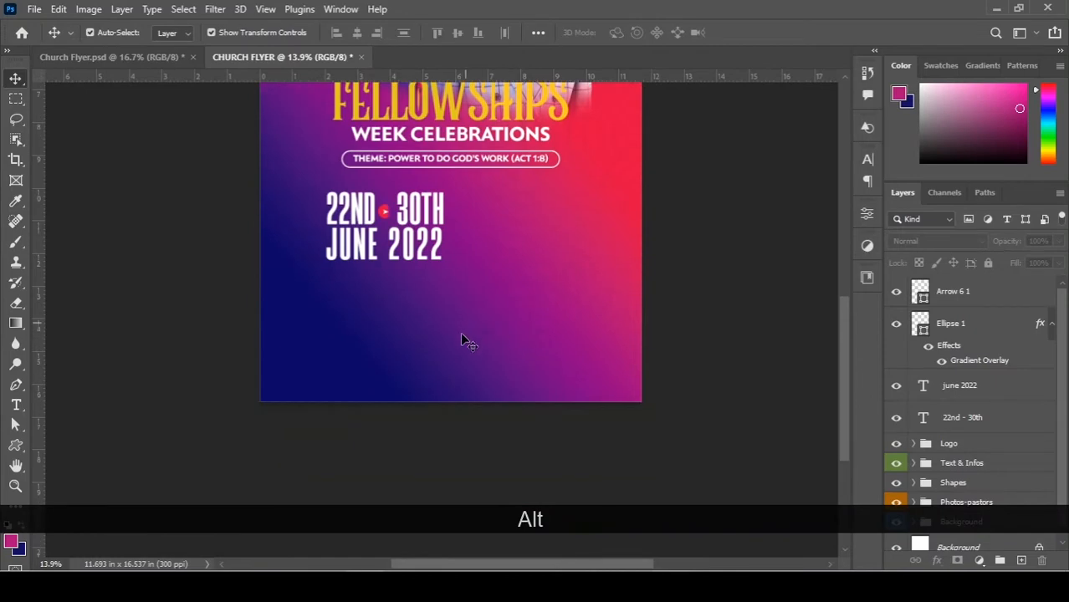
pyautogui.scroll(4, 462, 336)
pyautogui.scroll(-1, 456, 326)
pyautogui.scroll(2, 425, 210)
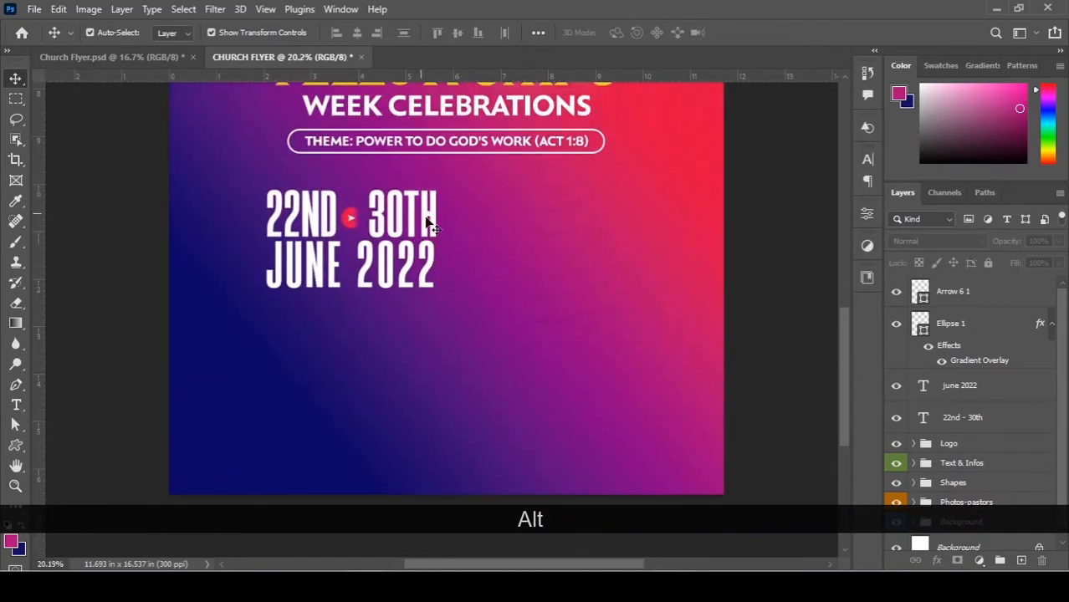
pyautogui.scroll(3, 427, 224)
pyautogui.scroll(-1, 933, 366)
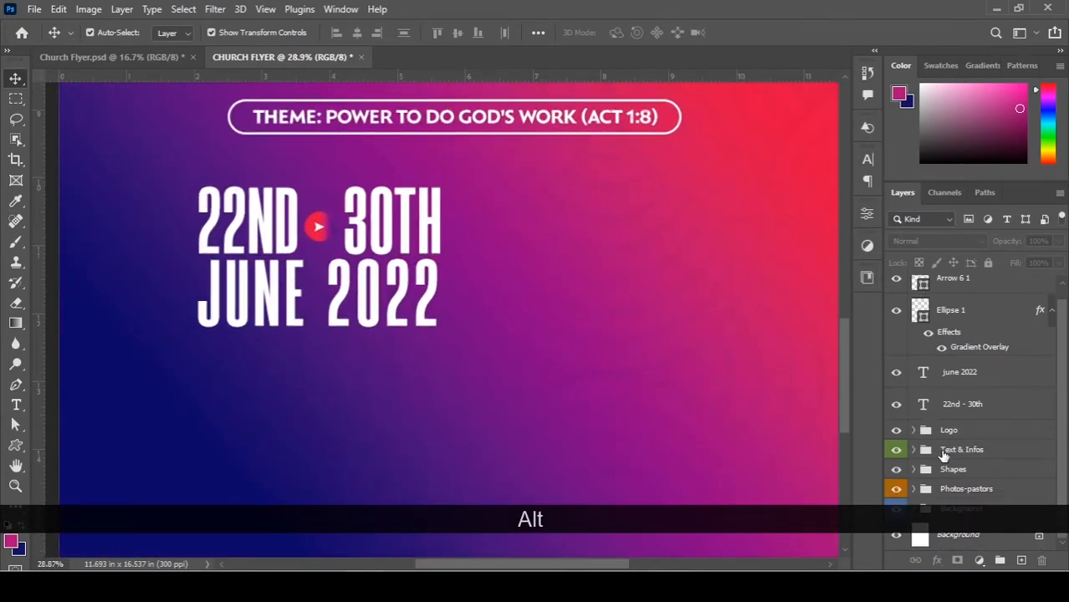
pyautogui.click(954, 508)
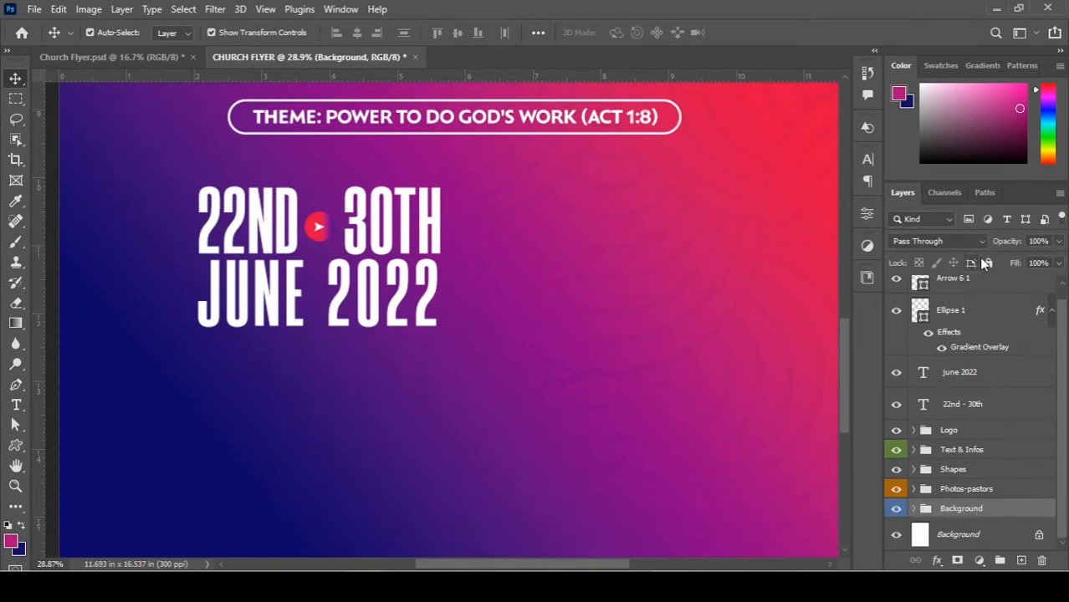
pyautogui.click(988, 262)
# Move the Ellipse 1 and Arrow 6 1 layers into the Shapes group.
pyautogui.scroll(1, 972, 342)
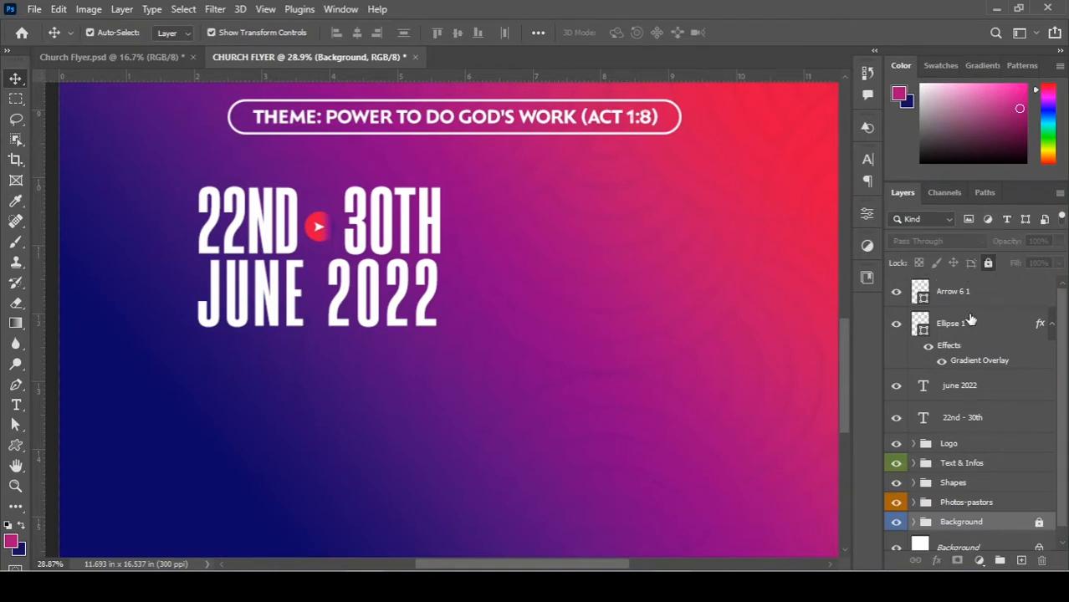
pyautogui.click(969, 320)
pyautogui.keyDown('shift'); pyautogui.click(964, 293); pyautogui.keyUp('shift')
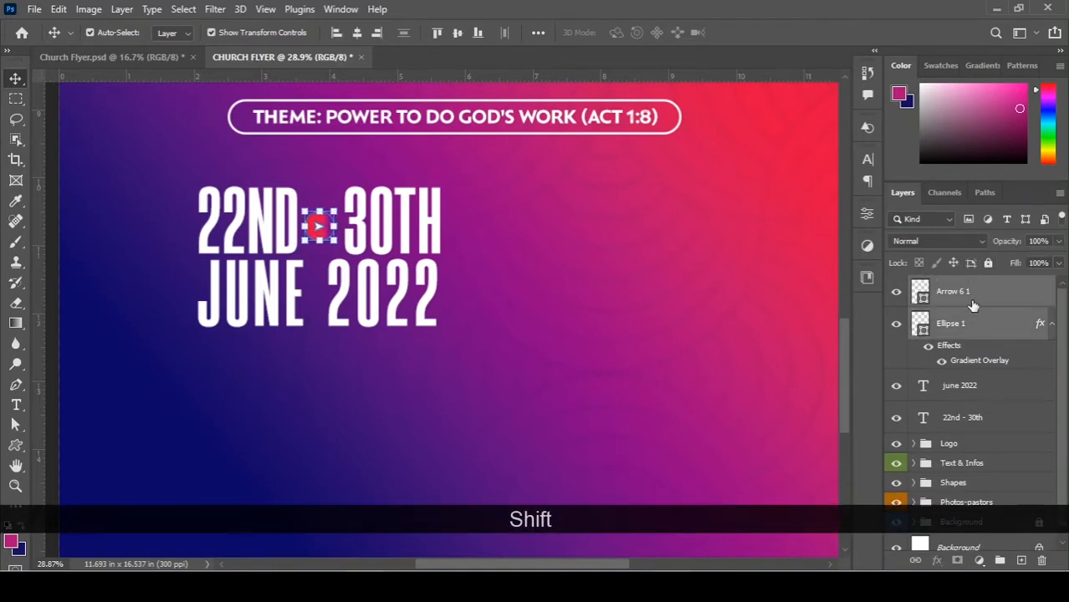
pyautogui.moveTo(972, 307); pyautogui.dragTo(970, 430)
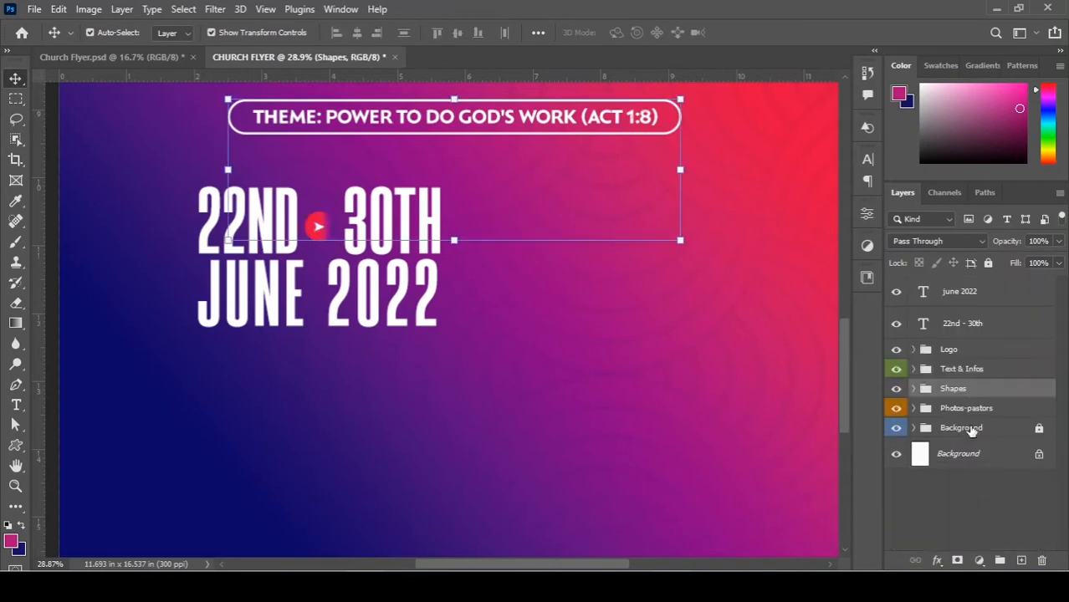
# Move the june 2022 and 22nd - 30th text layers into the Text & Infos group.
pyautogui.click(991, 292)
pyautogui.keyDown('shift'); pyautogui.click(985, 323); pyautogui.keyUp('shift')
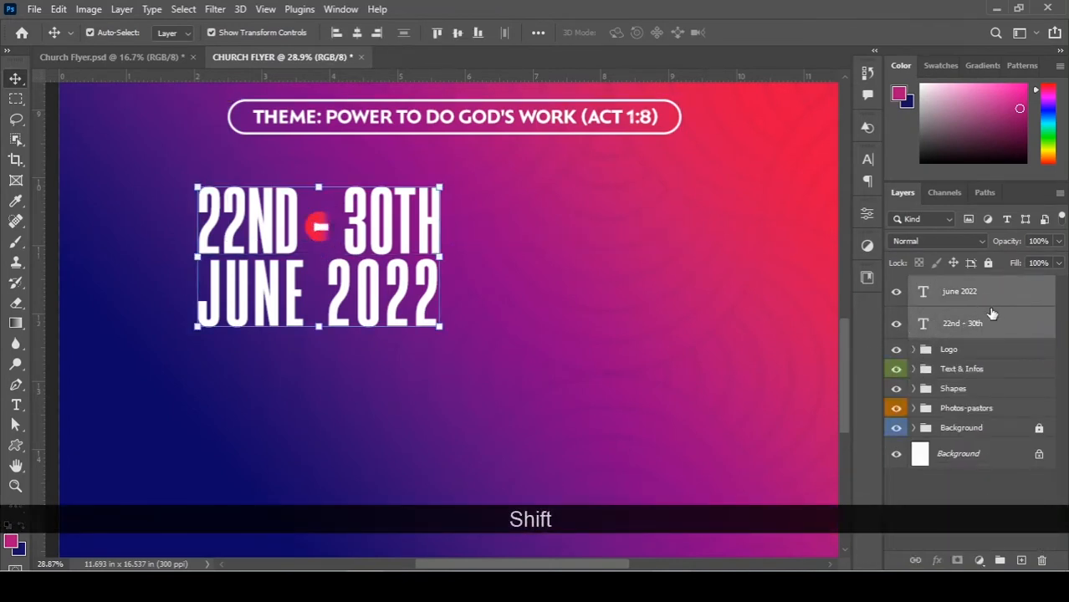
pyautogui.moveTo(993, 330); pyautogui.dragTo(975, 369)
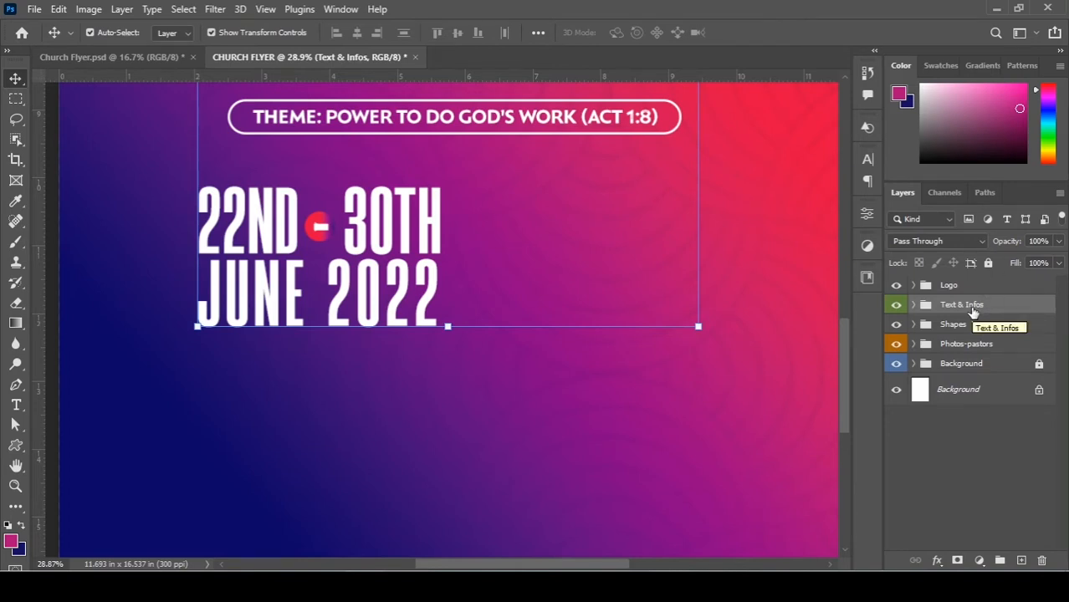
pyautogui.scroll(-1, 567, 286)
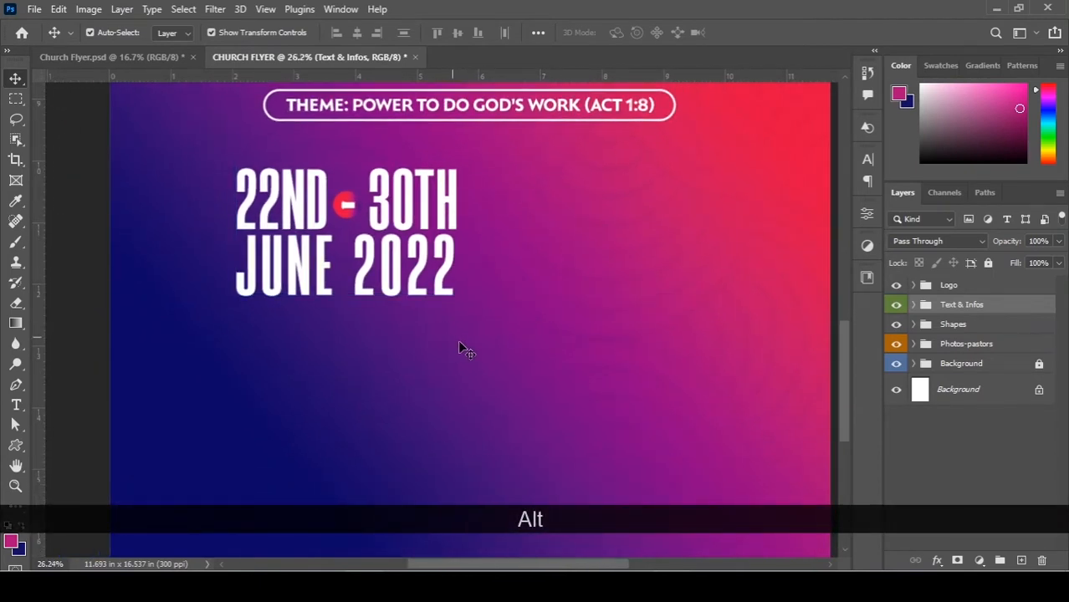
# Select both date text lines and shift them slightly up.
pyautogui.scroll(1, 473, 358)
pyautogui.moveTo(472, 353); pyautogui.dragTo(192, 175)
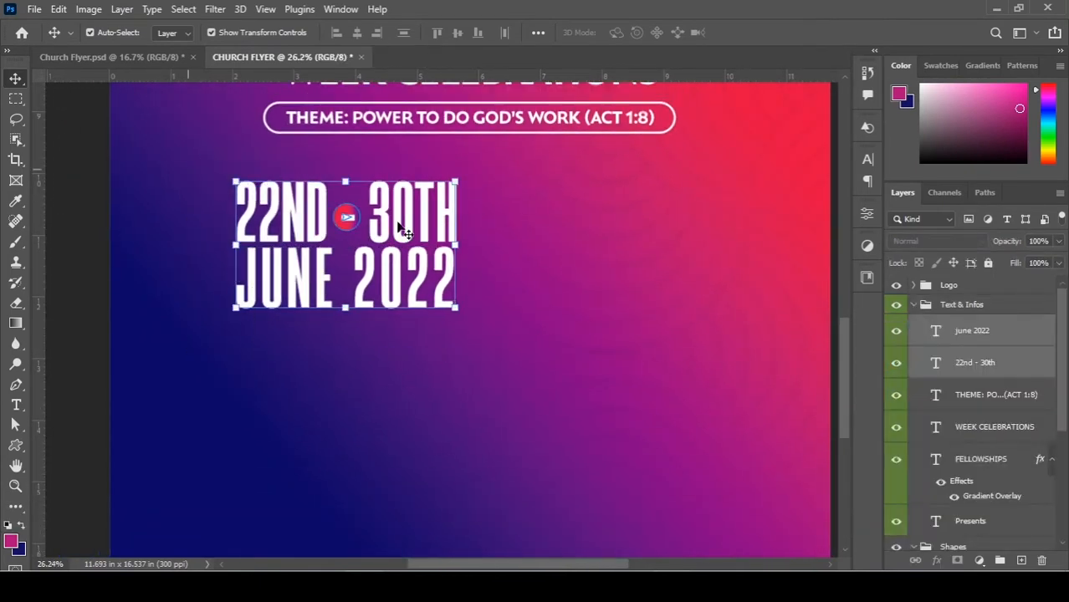
pyautogui.moveTo(383, 212); pyautogui.dragTo(382, 205)
pyautogui.scroll(2, 342, 193)
pyautogui.scroll(4, 342, 193)
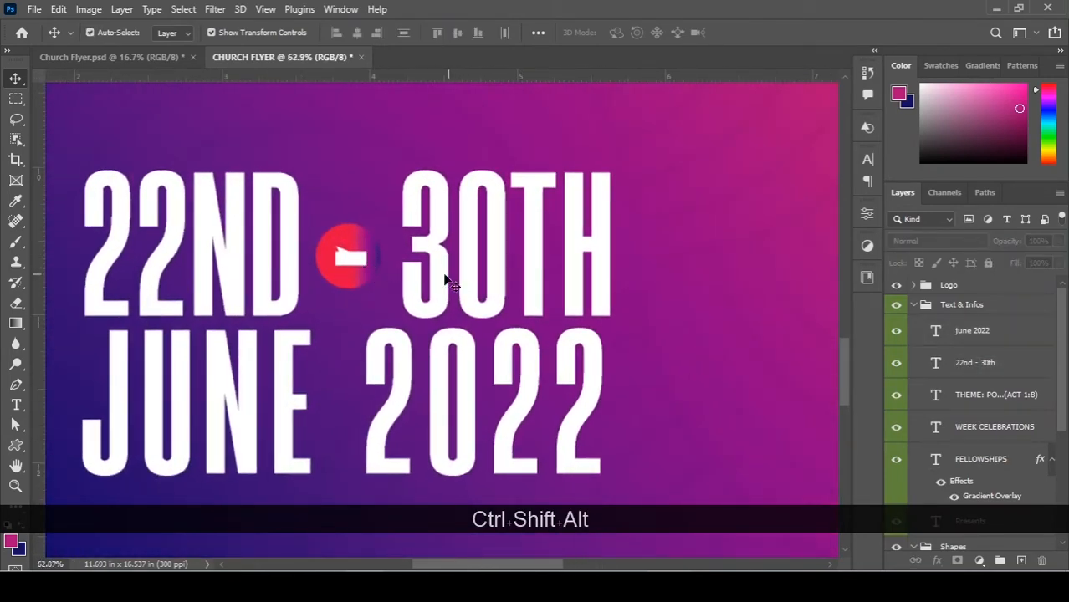
# Delete the dash and extra space between 22ND and 30TH.
pyautogui.press('t')
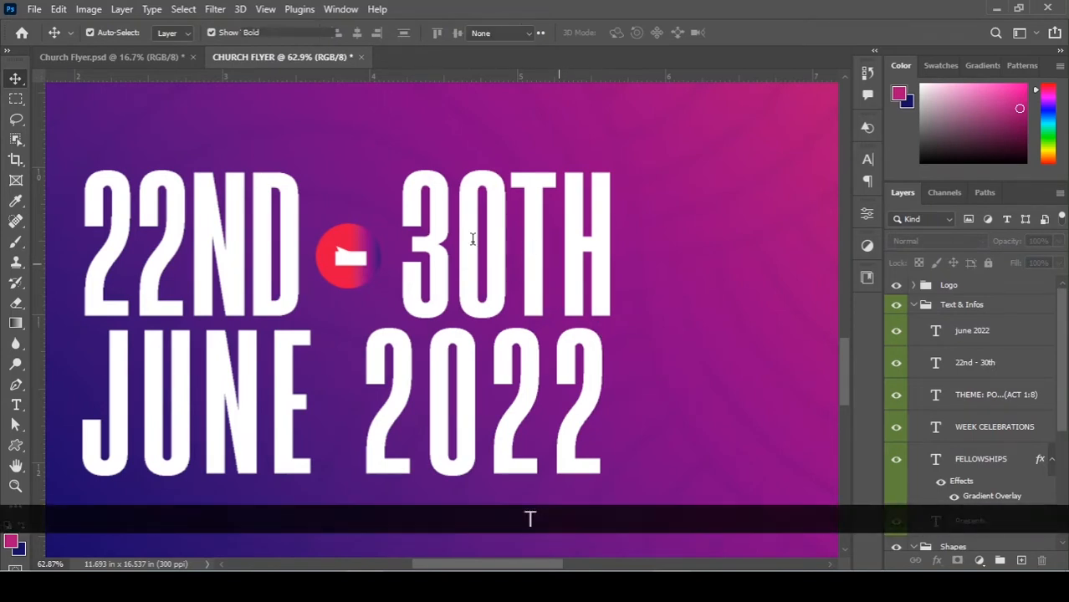
pyautogui.click(471, 240)
pyautogui.doubleClick(350, 257)
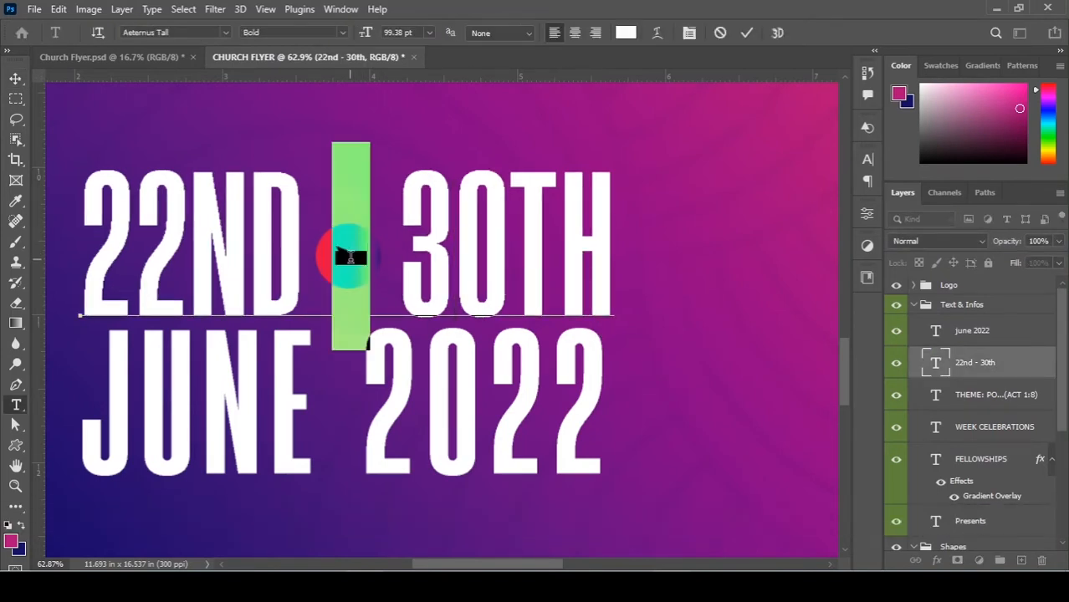
pyautogui.press('BackSpace')
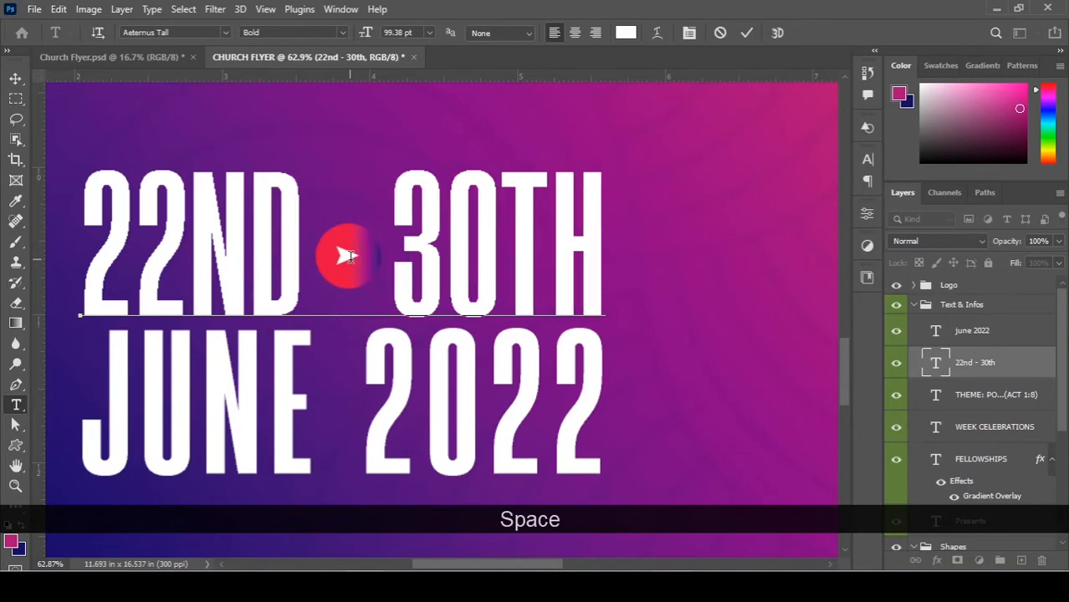
pyautogui.press('BackSpace')
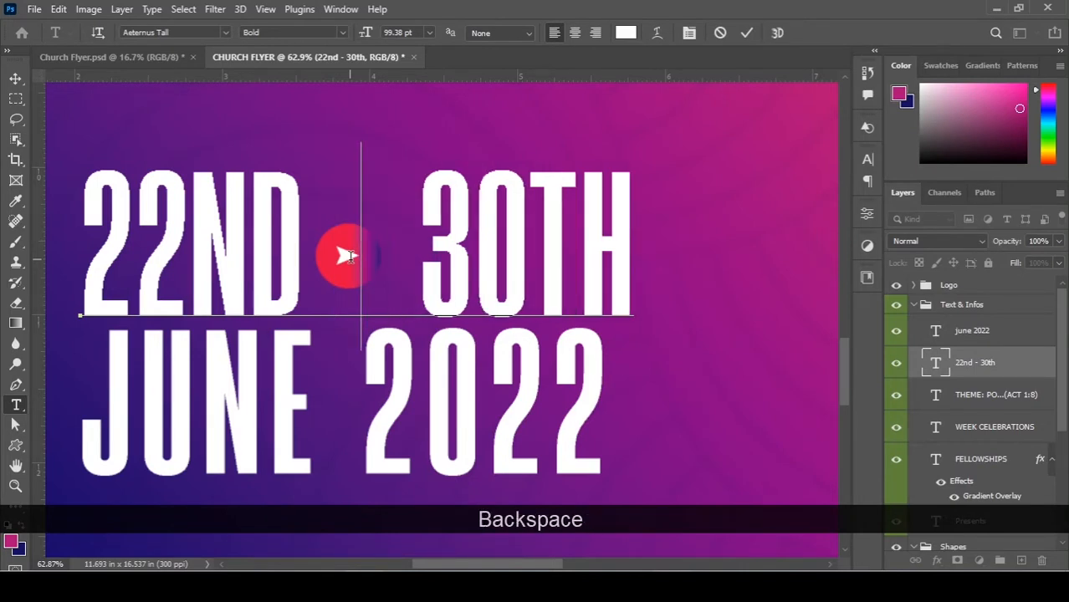
pyautogui.press('Return')
# Nudge both date lines down two steps beneath the theme banner.
pyautogui.press('v')
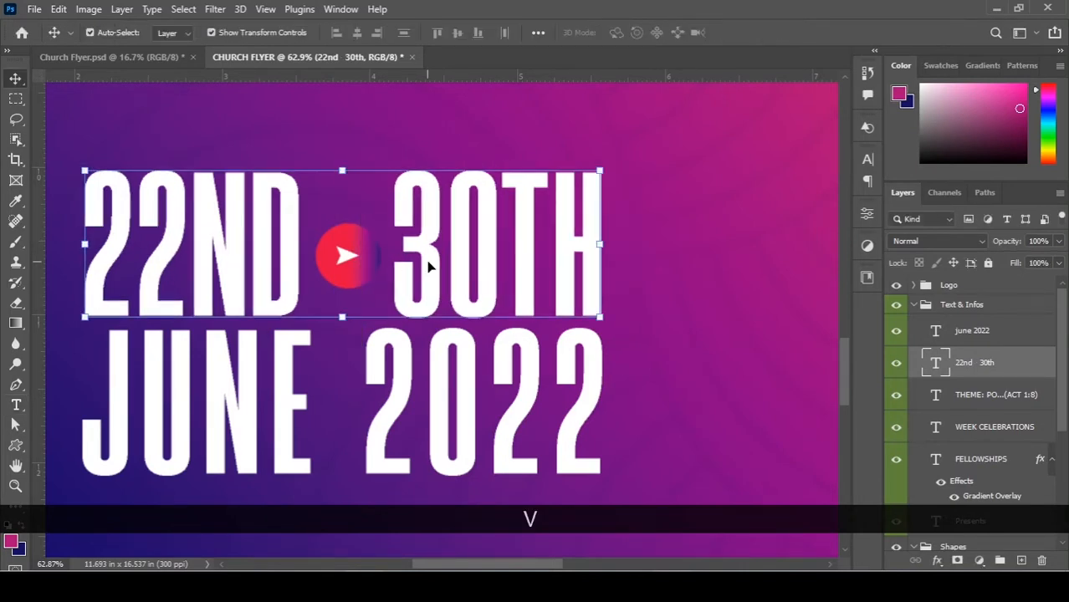
pyautogui.hotkey('ctrl', '0')
pyautogui.keyDown('alt'); pyautogui.scroll(5, 472, 321); pyautogui.keyUp('alt')
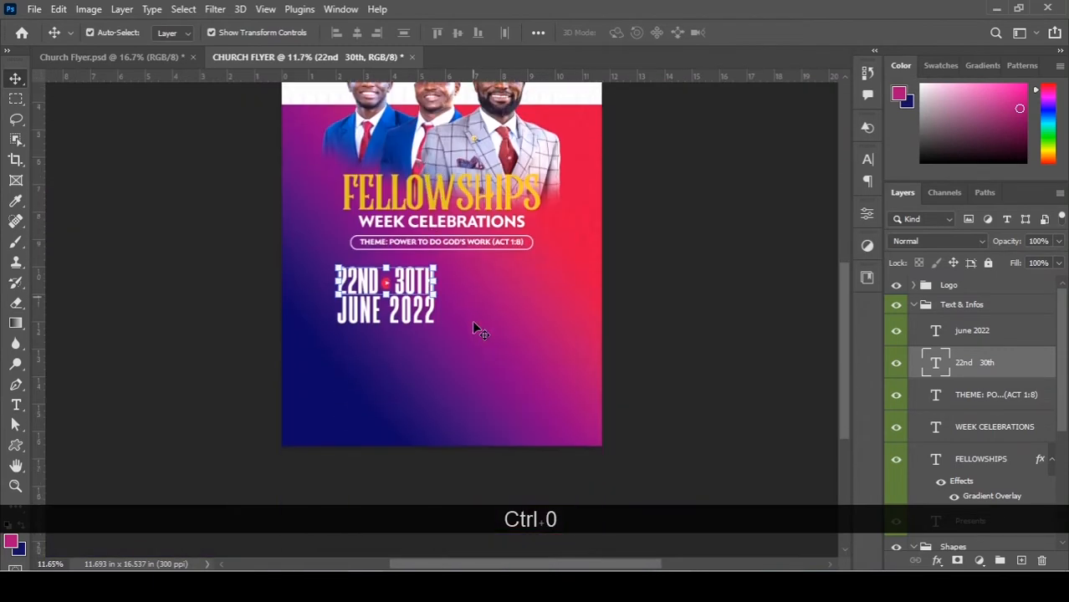
pyautogui.moveTo(280, 264); pyautogui.dragTo(312, 278)
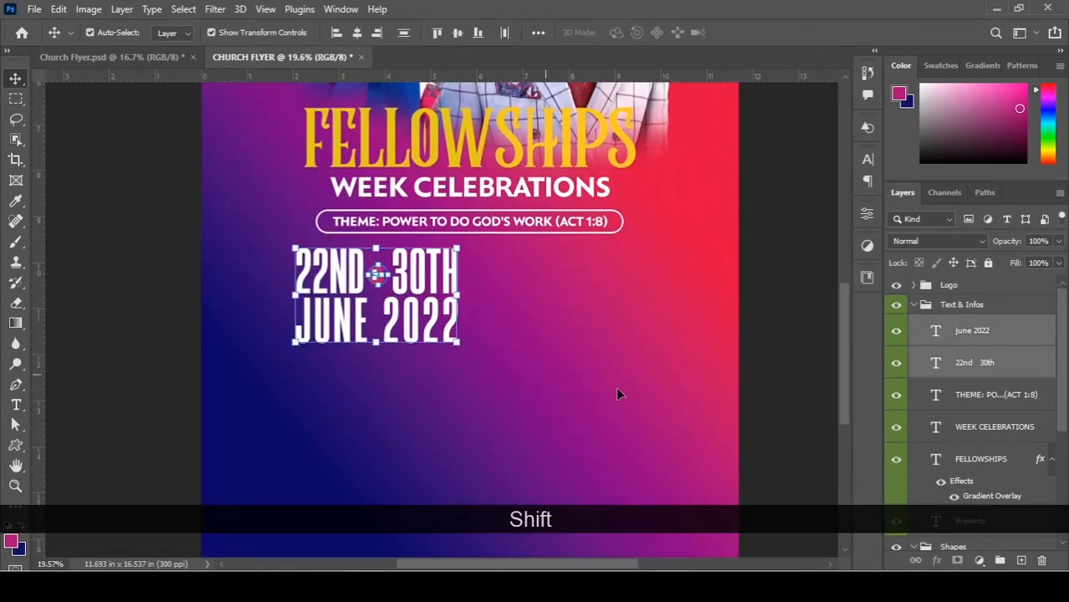
pyautogui.press('Down')
pyautogui.press('Down')
pyautogui.press('Down')
pyautogui.press('Down')
pyautogui.press('Down')
pyautogui.press('Down')
pyautogui.press('Down')
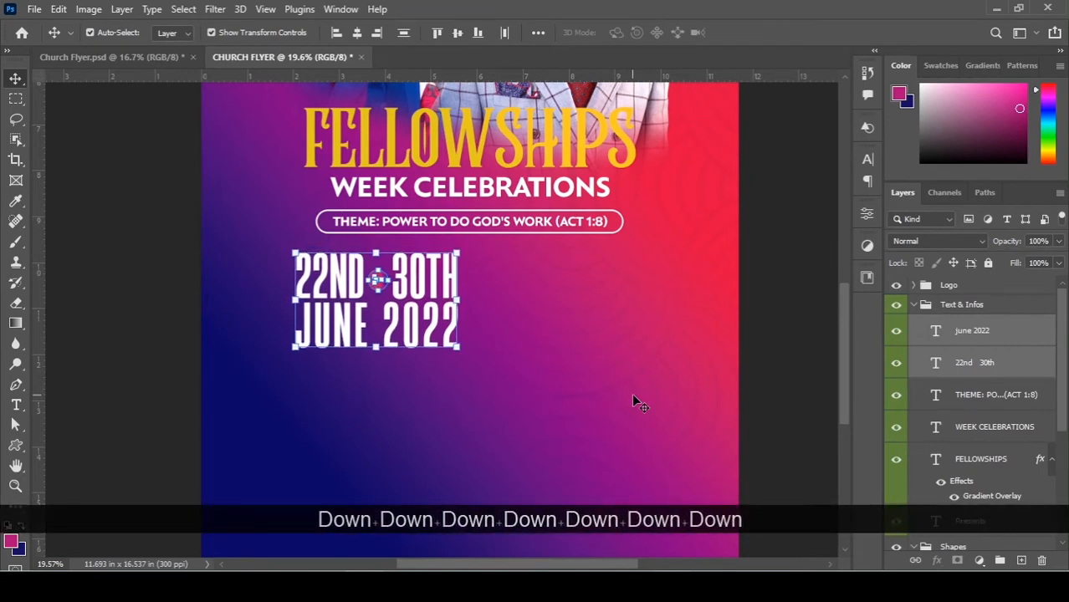
pyautogui.press('Down')
pyautogui.press('Down')
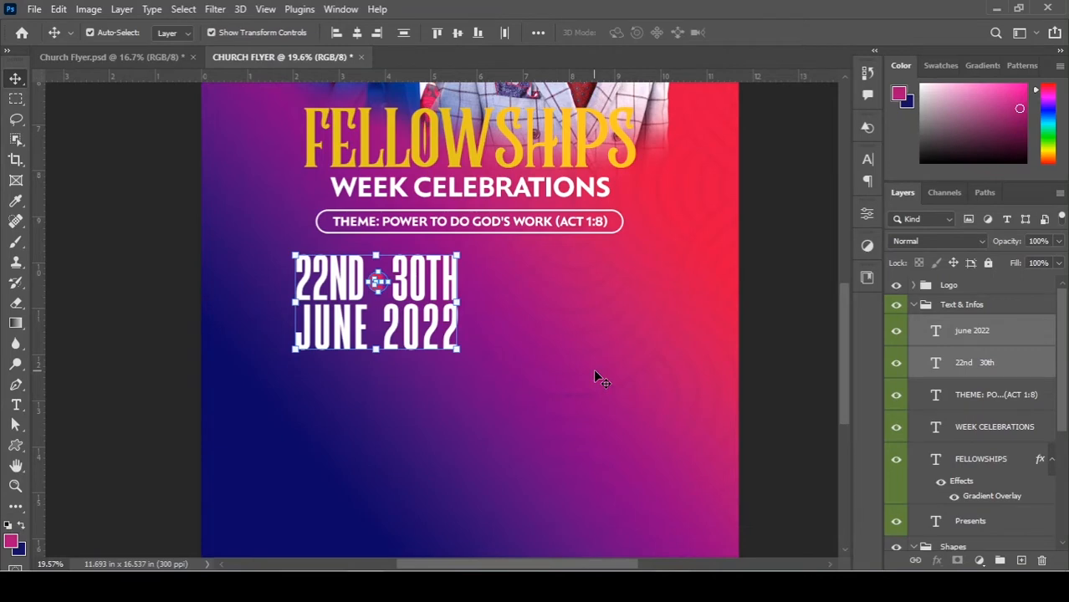
pyautogui.scroll(2, 535, 329)
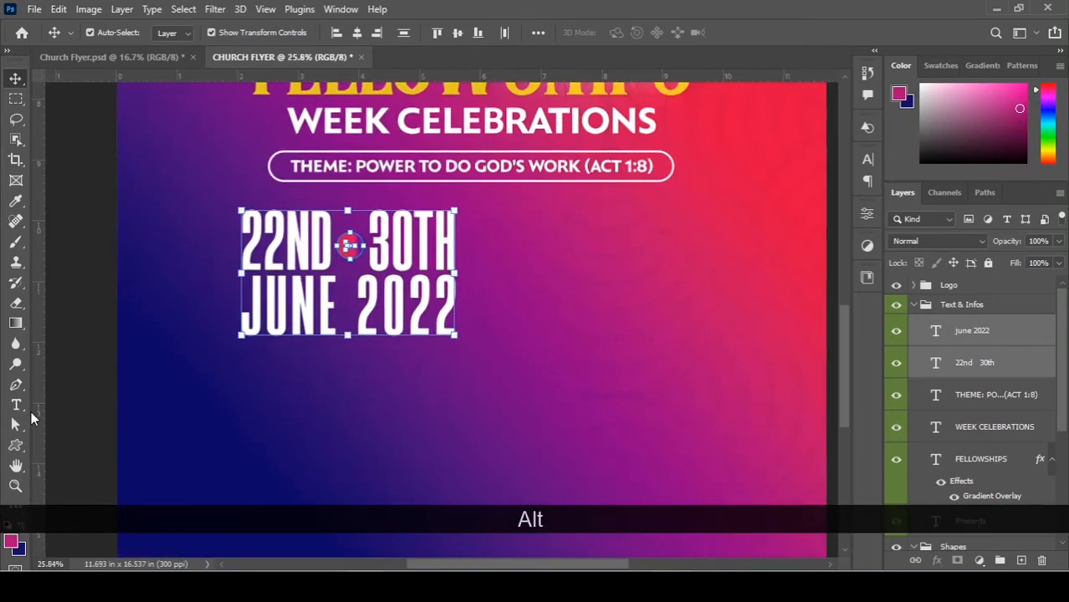
# Draw a thin white rectangle under JUNE 2022 across the date block.
pyautogui.keyDown('alt'); pyautogui.click(16, 445); pyautogui.keyUp('alt')
pyautogui.keyDown('alt'); pyautogui.click(24, 448); pyautogui.keyUp('alt')
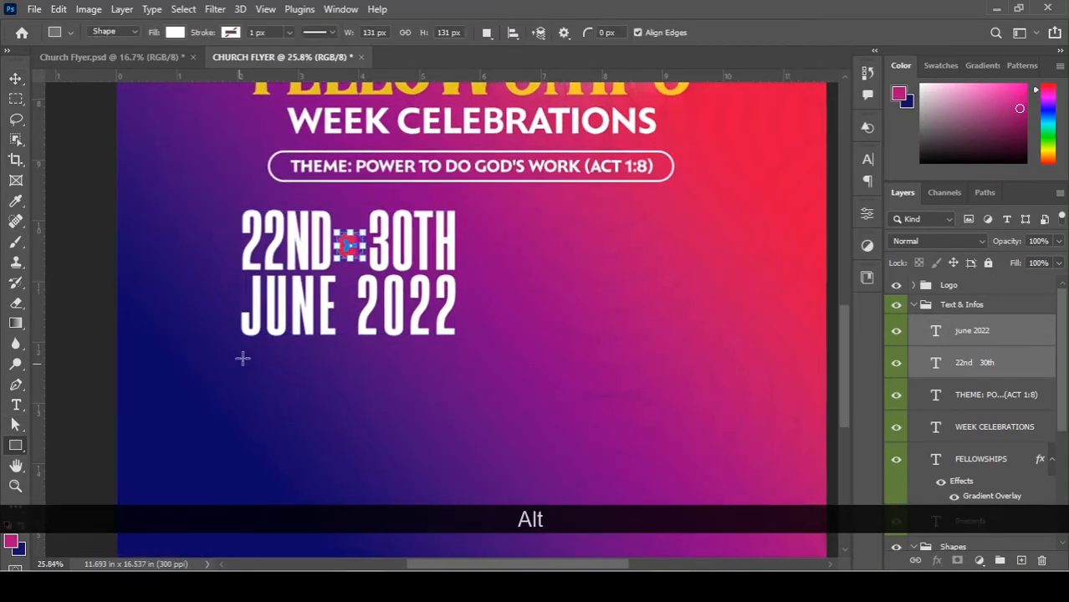
pyautogui.moveTo(245, 346); pyautogui.dragTo(455, 350)
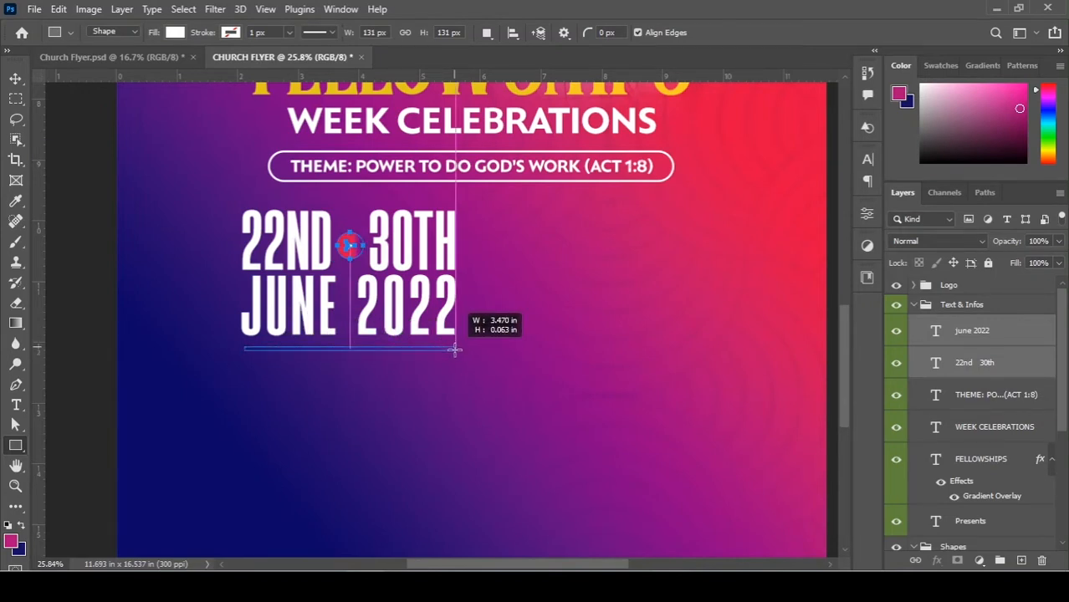
pyautogui.moveTo(455, 350); pyautogui.dragTo(452, 349)
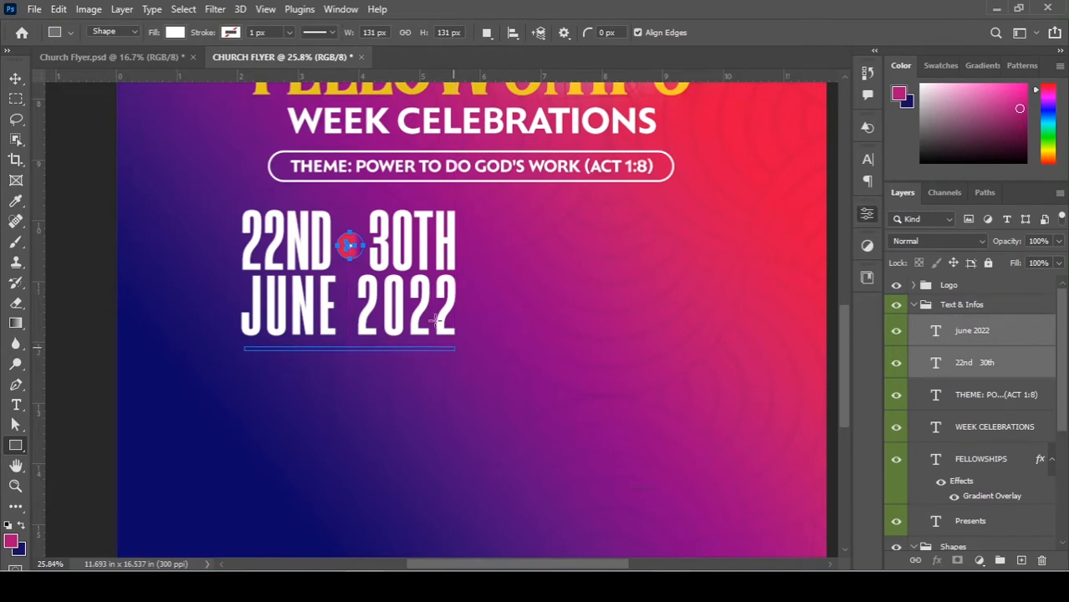
pyautogui.click(16, 78)
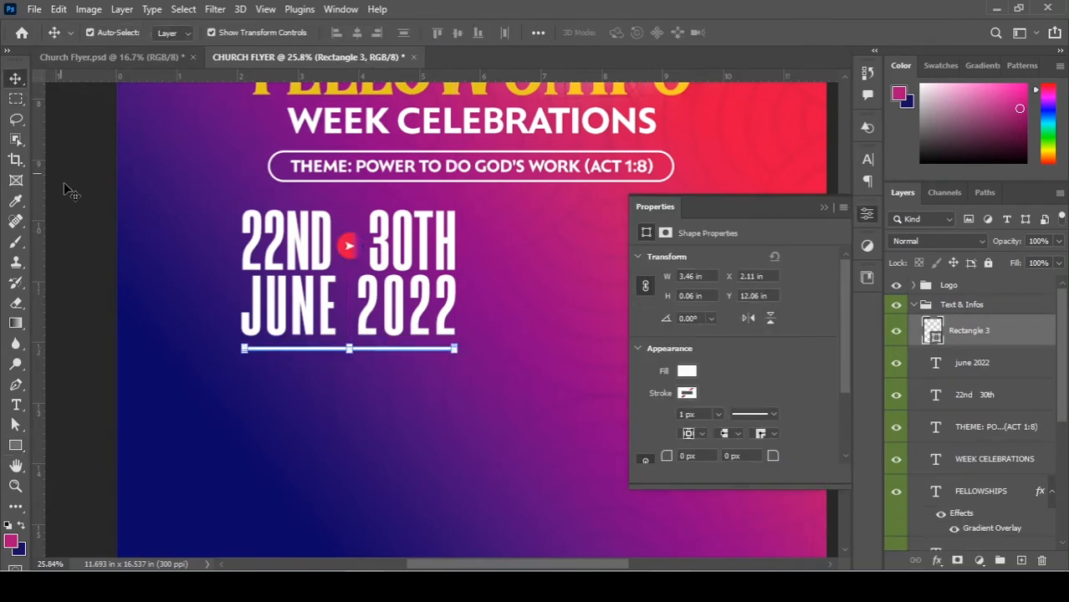
pyautogui.click(335, 365)
# Undo an accidental move of JUNE 2022 and zoom in on the white bar.
pyautogui.scroll(5, 378, 362)
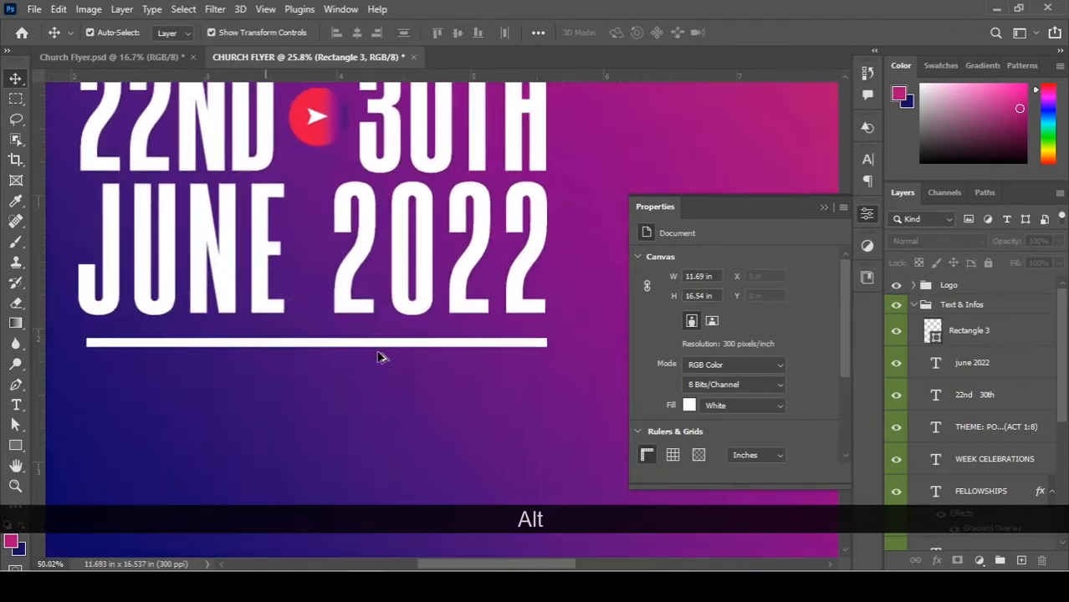
pyautogui.scroll(1, 382, 296)
pyautogui.scroll(3, 382, 298)
pyautogui.moveTo(379, 319); pyautogui.dragTo(447, 294)
pyautogui.hotkey('ctrl', 'z')
pyautogui.moveTo(471, 369); pyautogui.dragTo(408, 368)
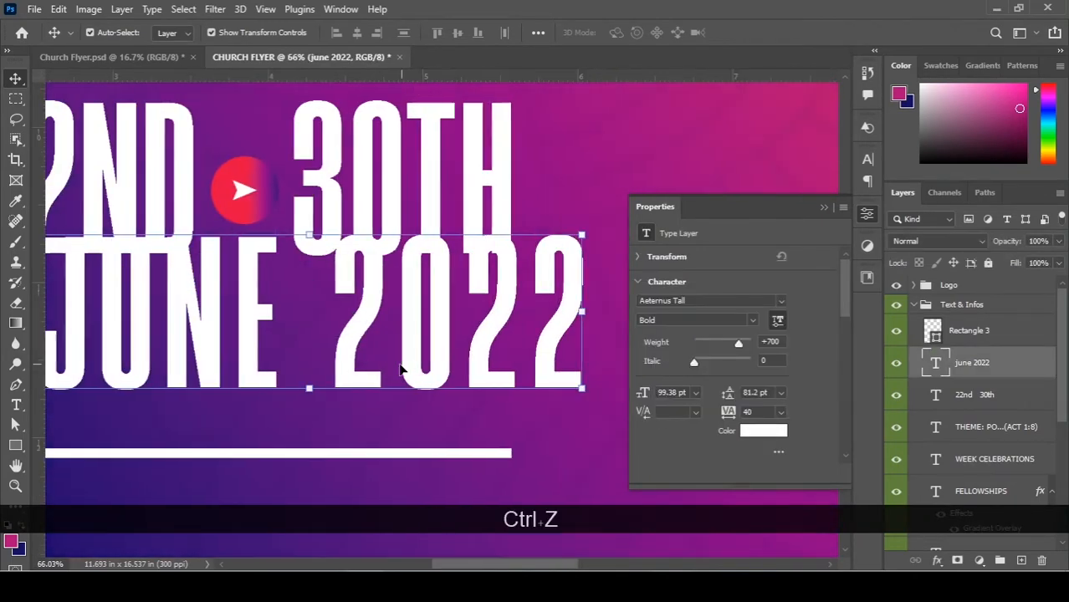
pyautogui.moveTo(328, 360); pyautogui.dragTo(526, 267)
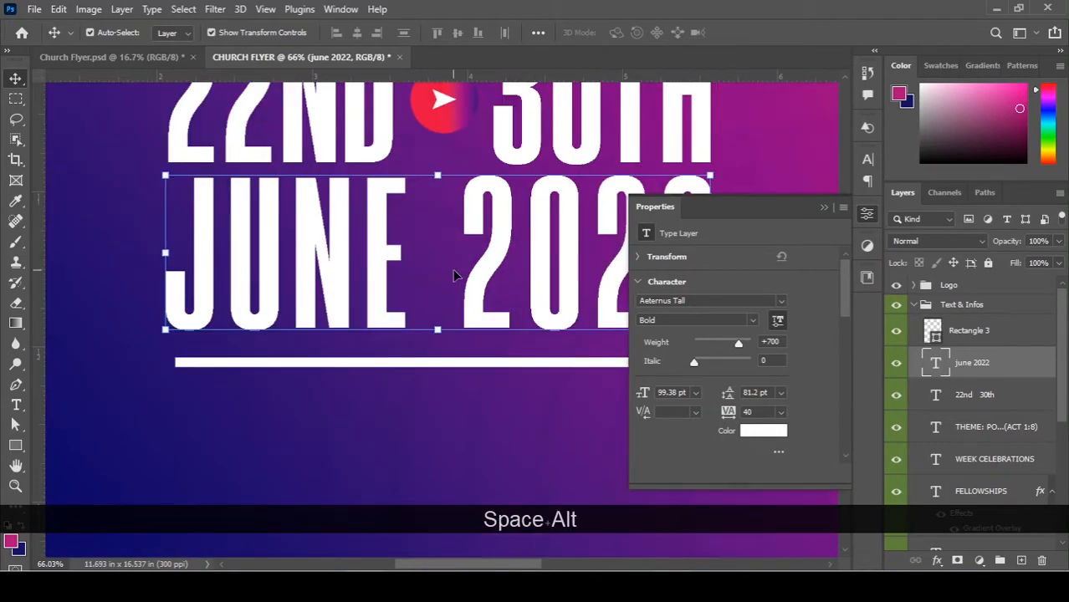
pyautogui.scroll(4, 455, 274)
# Free-transform the white bar under the dates to make it thinner.
pyautogui.click(461, 424)
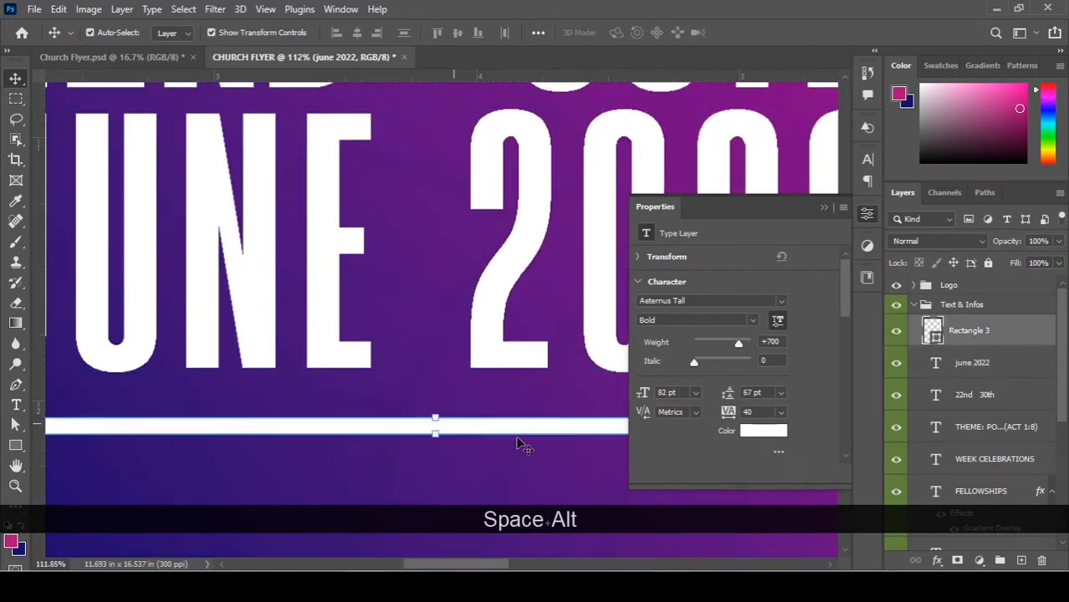
pyautogui.scroll(3, 441, 435)
pyautogui.moveTo(441, 437); pyautogui.dragTo(482, 420)
pyautogui.press('Return')
pyautogui.hotkey('ctrl', '0')
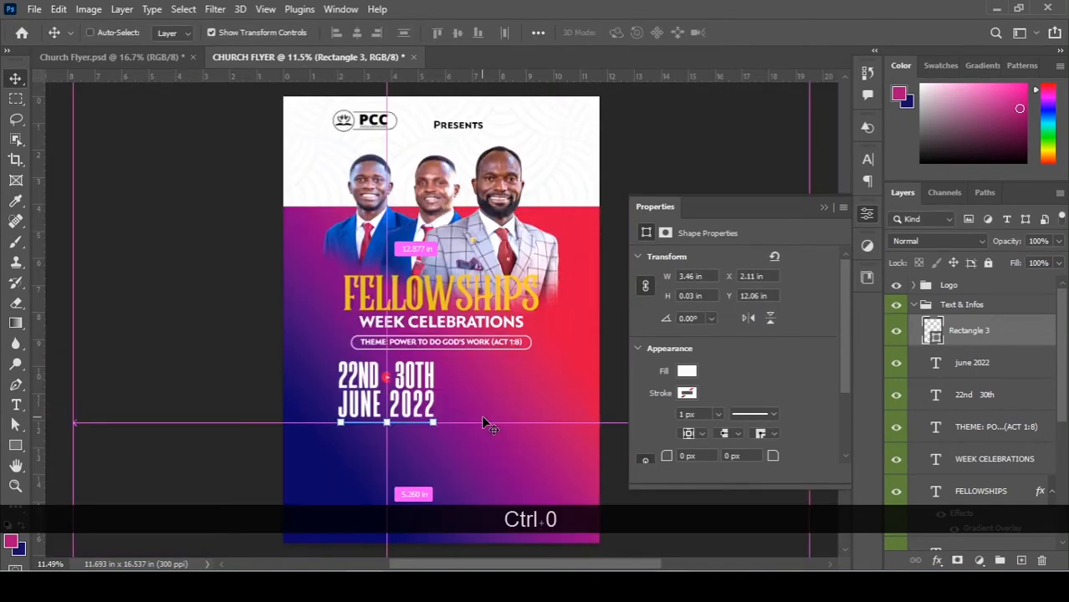
pyautogui.keyDown('ctrl'); pyautogui.click(232, 380); pyautogui.keyUp('ctrl')
pyautogui.scroll(5, 433, 460)
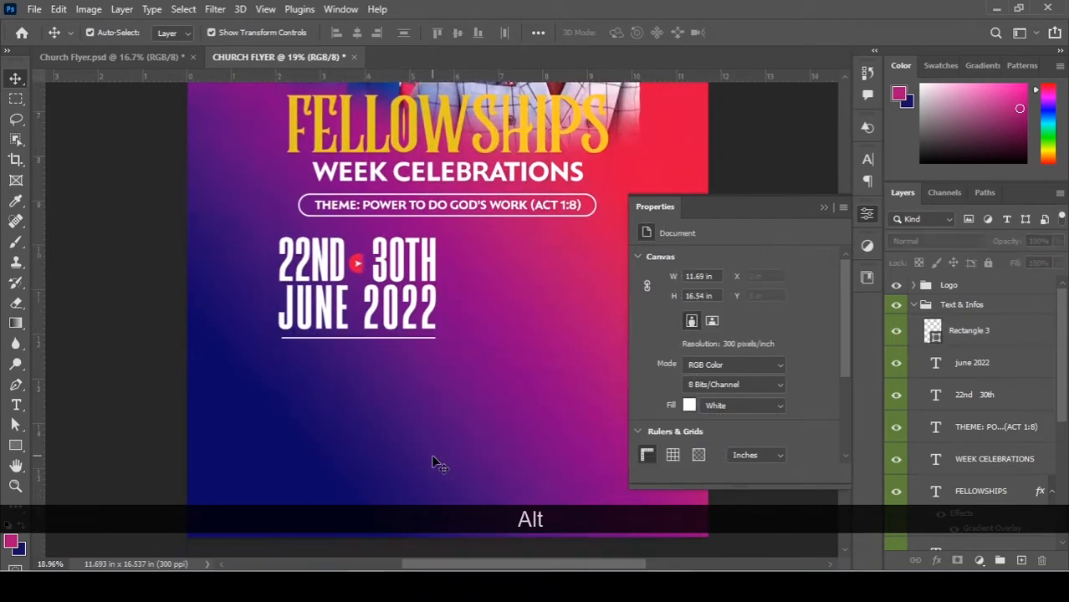
pyautogui.scroll(-1, 433, 459)
pyautogui.scroll(-1, 425, 428)
pyautogui.scroll(1, 419, 286)
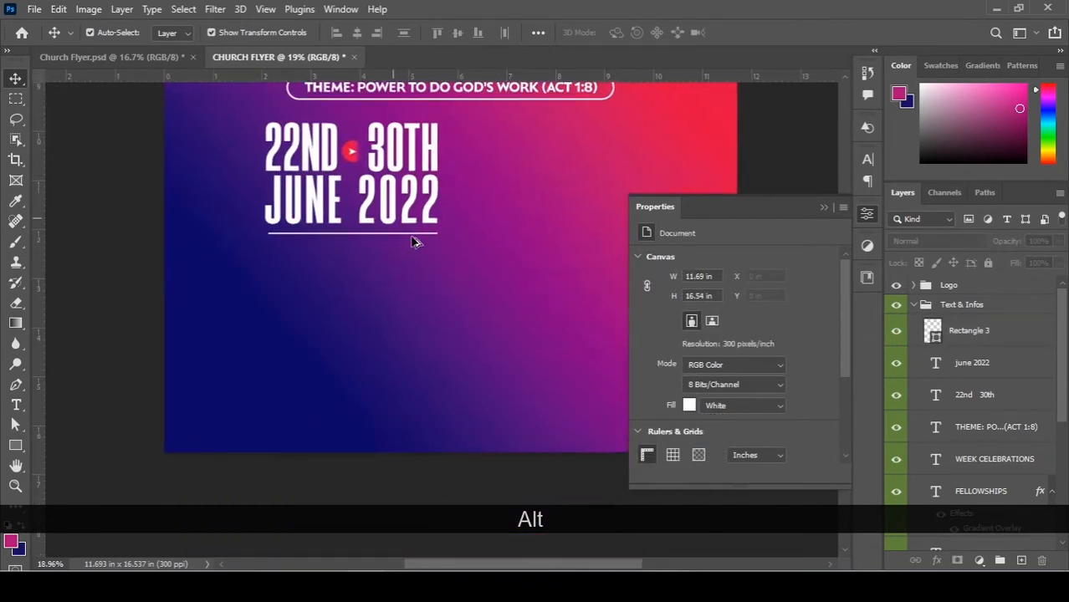
pyautogui.scroll(2, 412, 241)
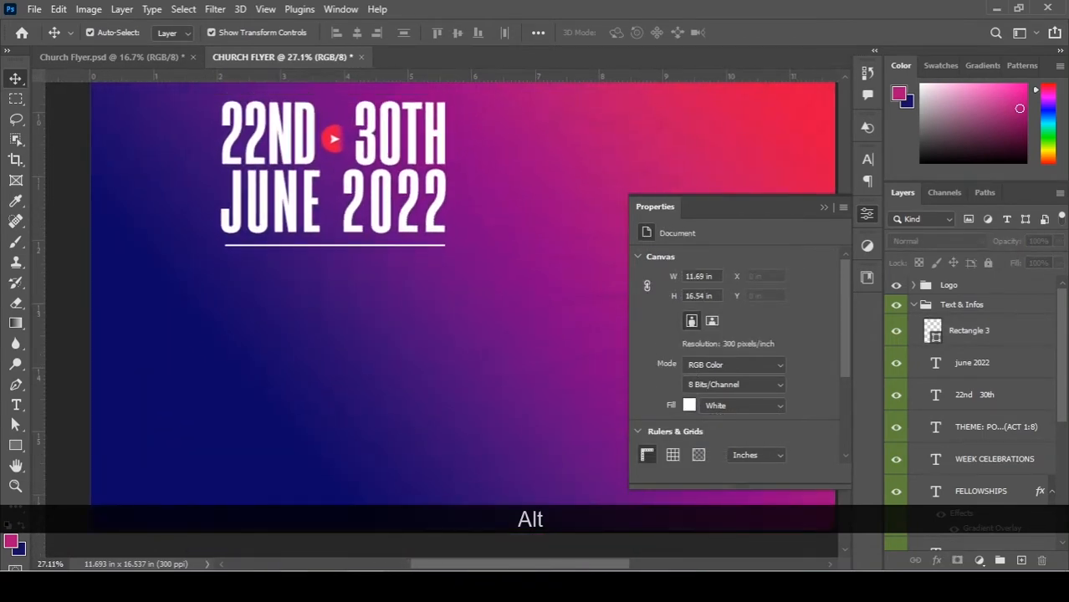
# Copy the three venue lines from the Notepad notes.
pyautogui.hotkey('alt', 'Tab')
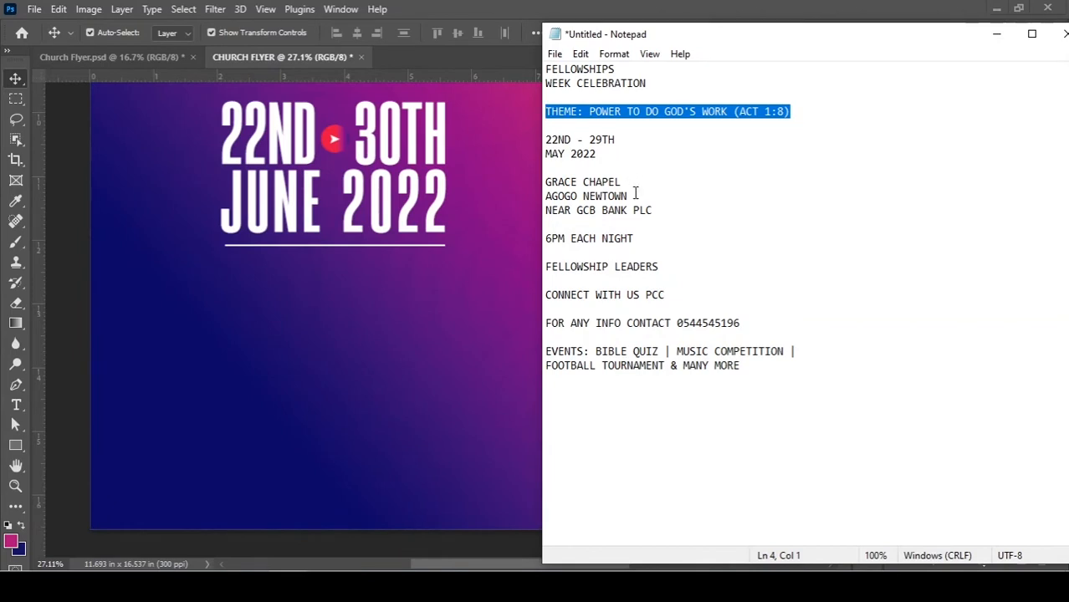
pyautogui.moveTo(658, 211); pyautogui.dragTo(548, 182)
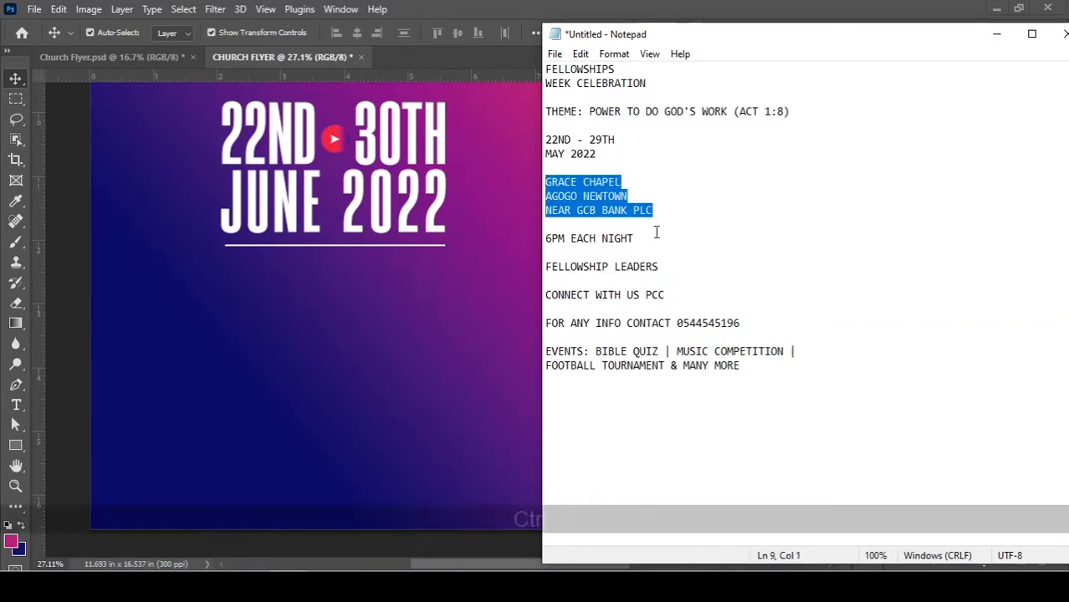
pyautogui.hotkey('ctrl', 'c')
pyautogui.click(22, 409)
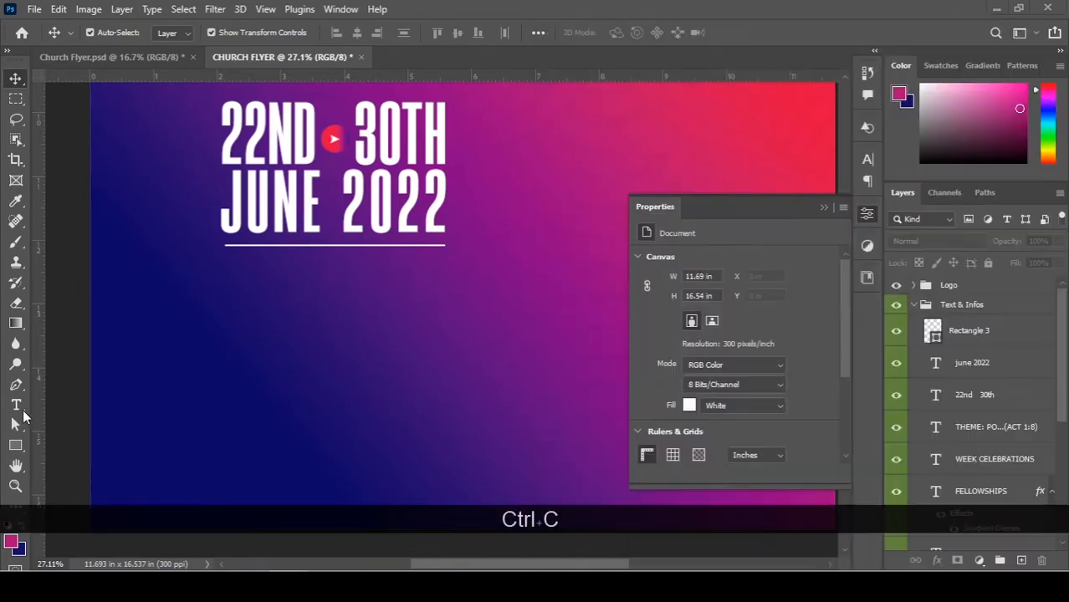
# Paste the venue lines as text with 20 pt leading.
pyautogui.write('20')
pyautogui.press('Return')
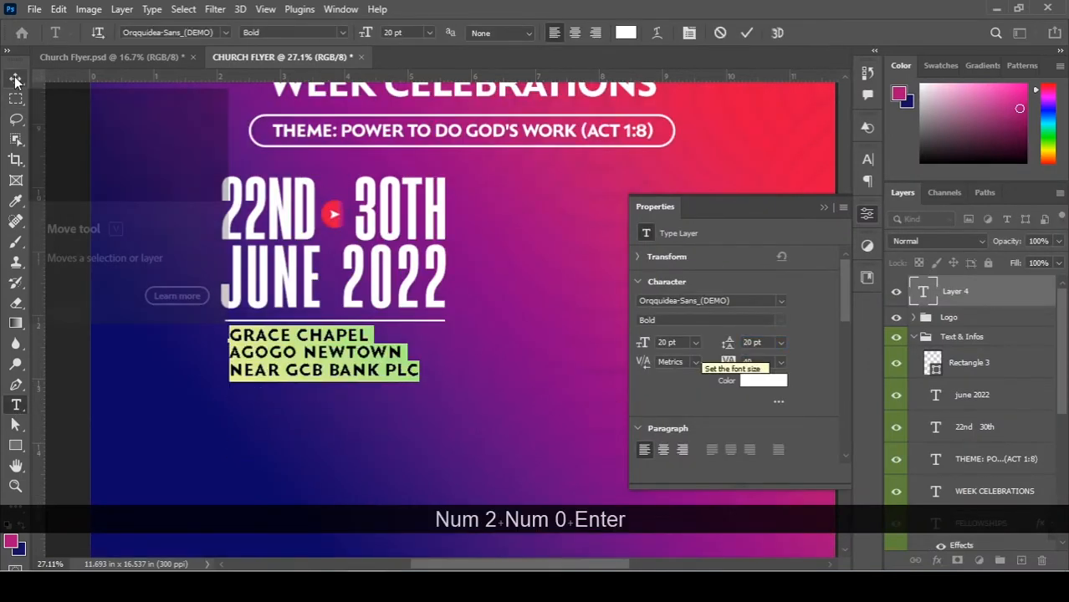
pyautogui.click(15, 78)
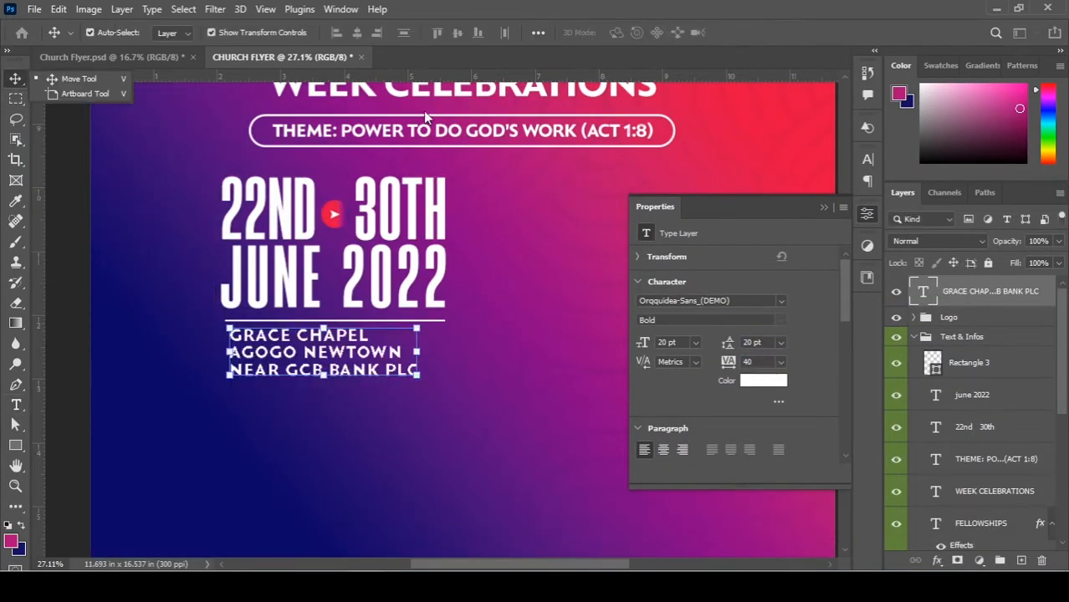
pyautogui.scroll(2, 423, 110)
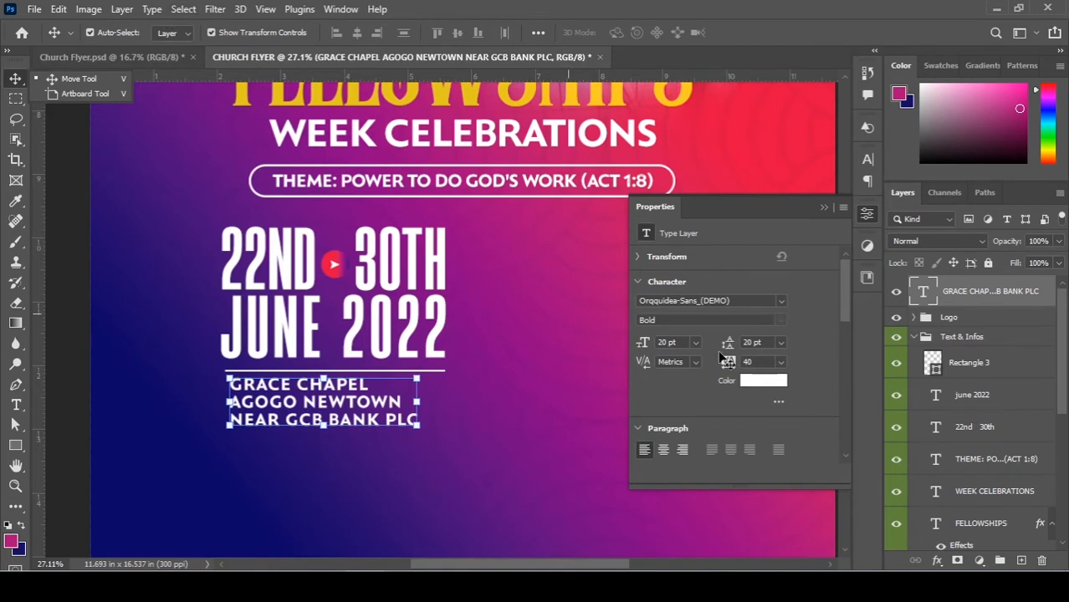
pyautogui.click(16, 405)
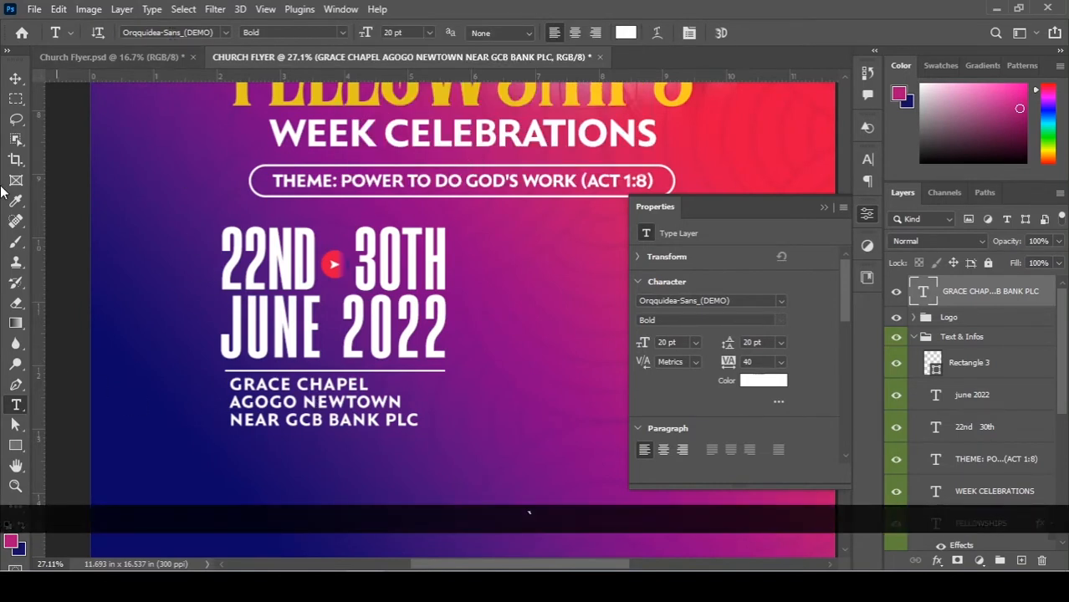
pyautogui.click(14, 78)
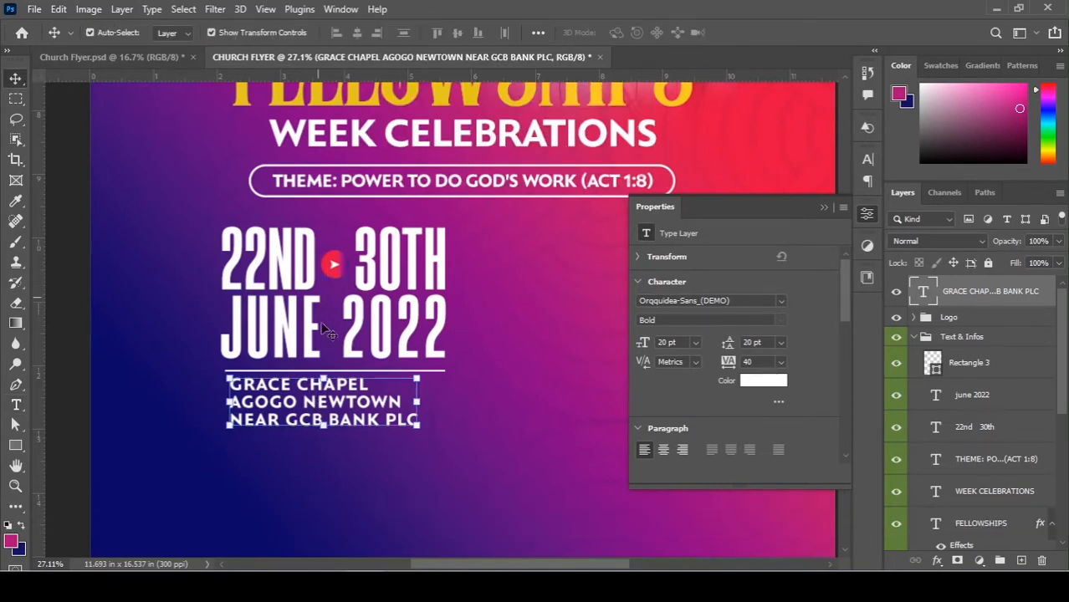
# Scale the venue block to about 125% and nudge it down below the white rule.
pyautogui.moveTo(417, 424); pyautogui.dragTo(461, 456)
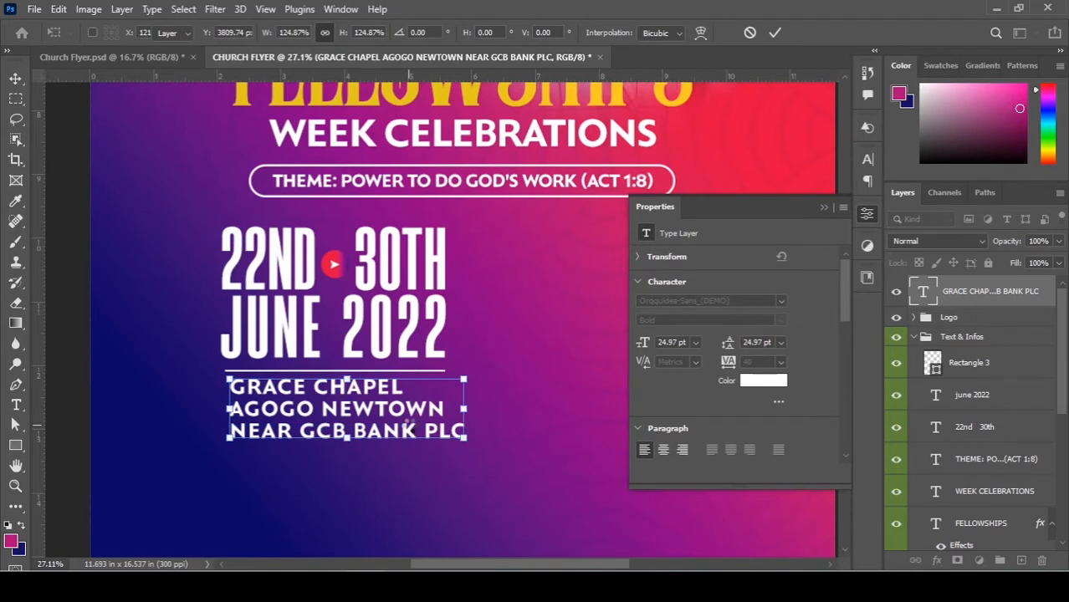
pyautogui.press('Down')
pyautogui.press('Down')
pyautogui.press('Down')
pyautogui.press('Down')
pyautogui.press('Down')
pyautogui.press('Down')
pyautogui.press('Down')
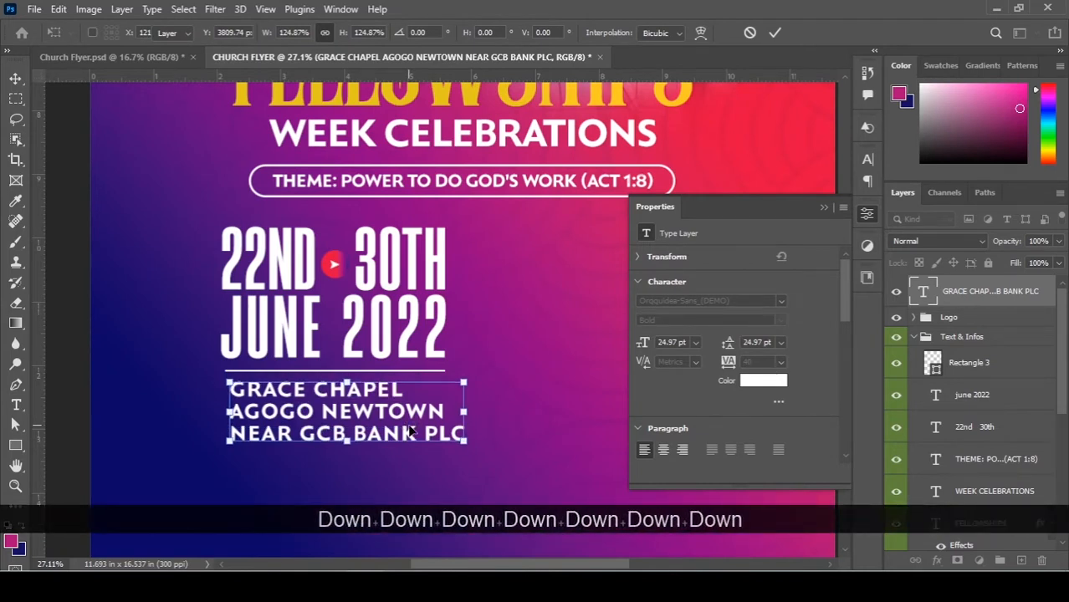
pyautogui.doubleClick(410, 430)
pyautogui.press('Down')
pyautogui.press('Down')
pyautogui.press('Down')
pyautogui.press('Down')
pyautogui.press('Down')
pyautogui.press('Down')
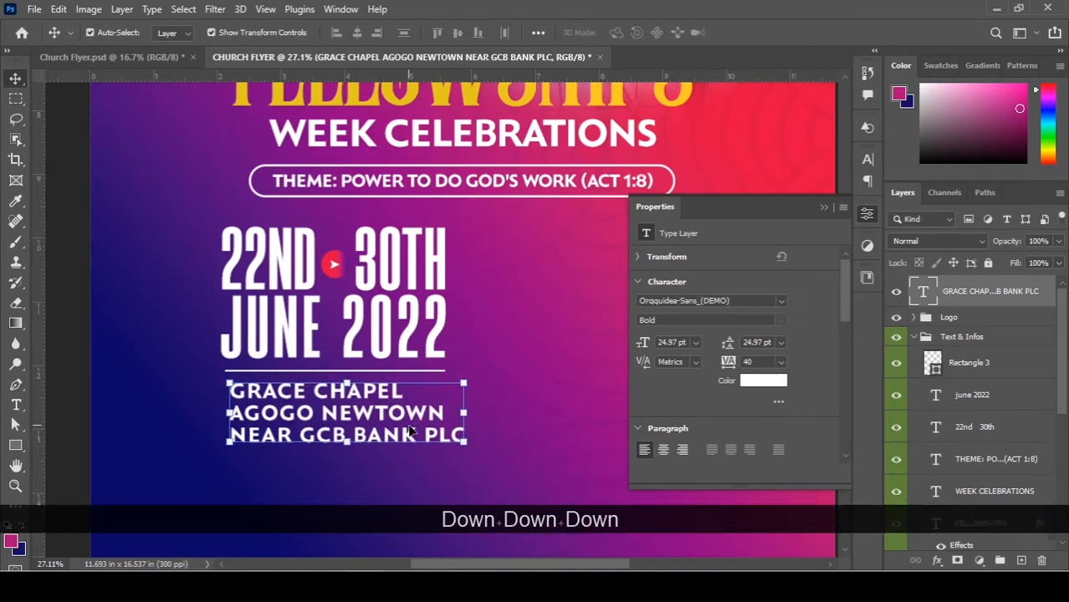
pyautogui.press('Down')
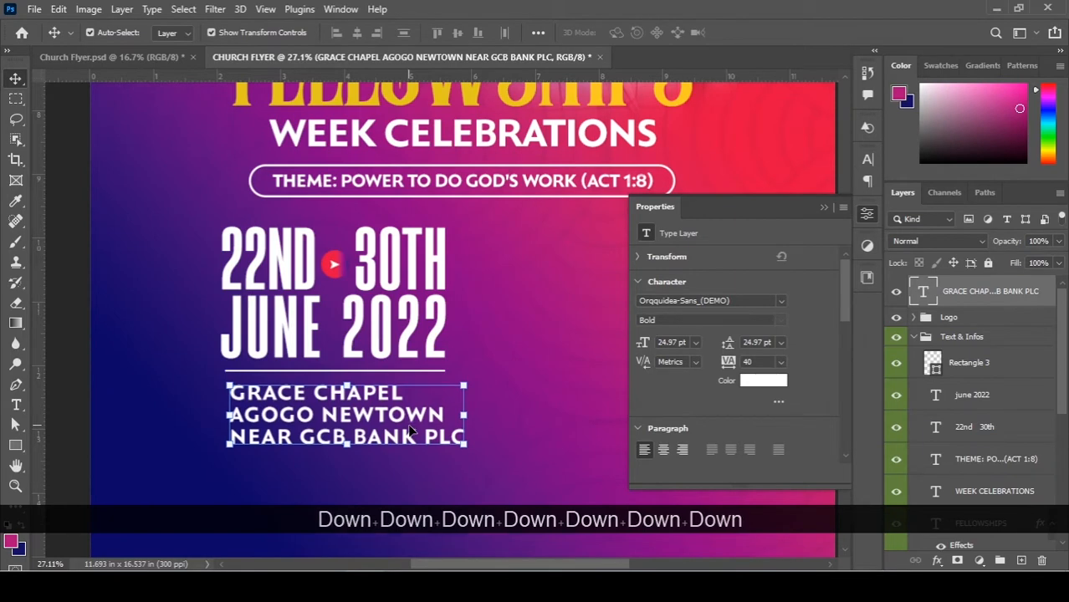
pyautogui.scroll(-3, 347, 411)
pyautogui.moveTo(391, 324); pyautogui.dragTo(339, 313)
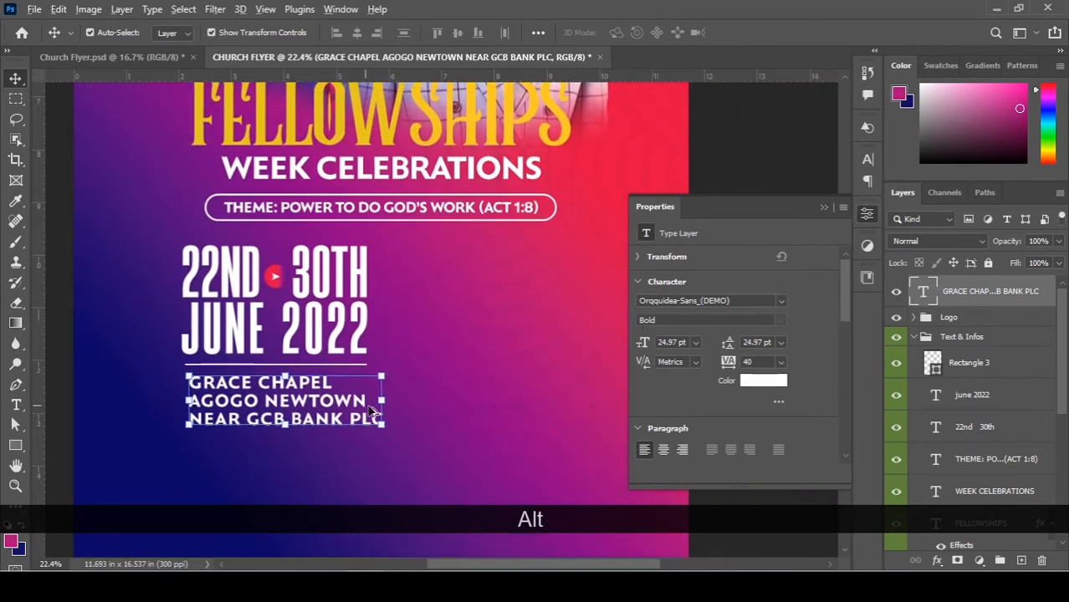
pyautogui.moveTo(592, 372); pyautogui.dragTo(683, 364)
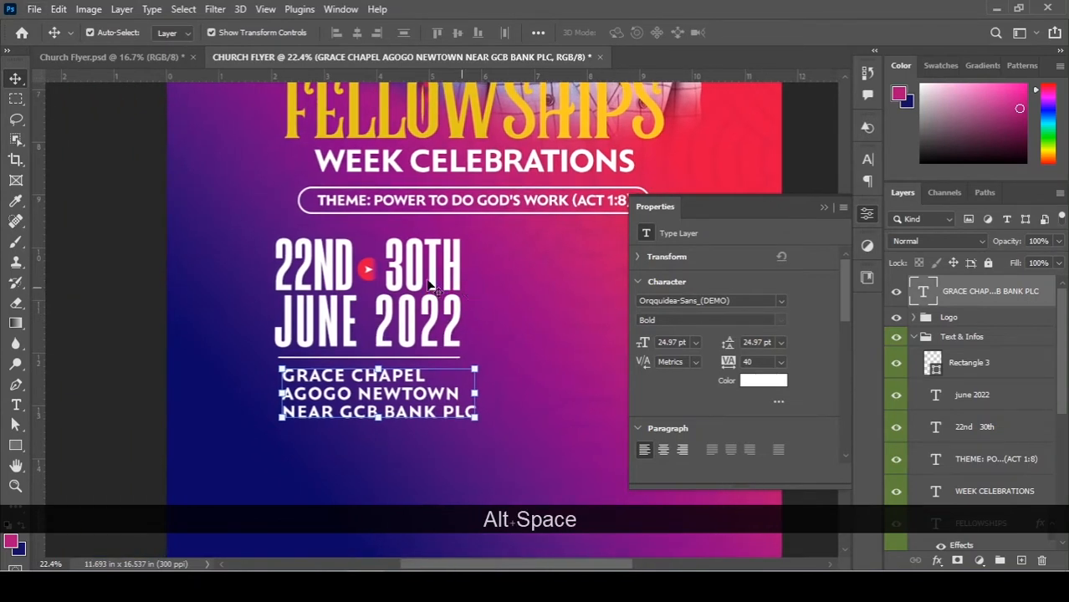
# Try Aeternus Tall on the address block and scale the text up to 40.34 pt.
pyautogui.click(757, 301)
pyautogui.click(782, 299)
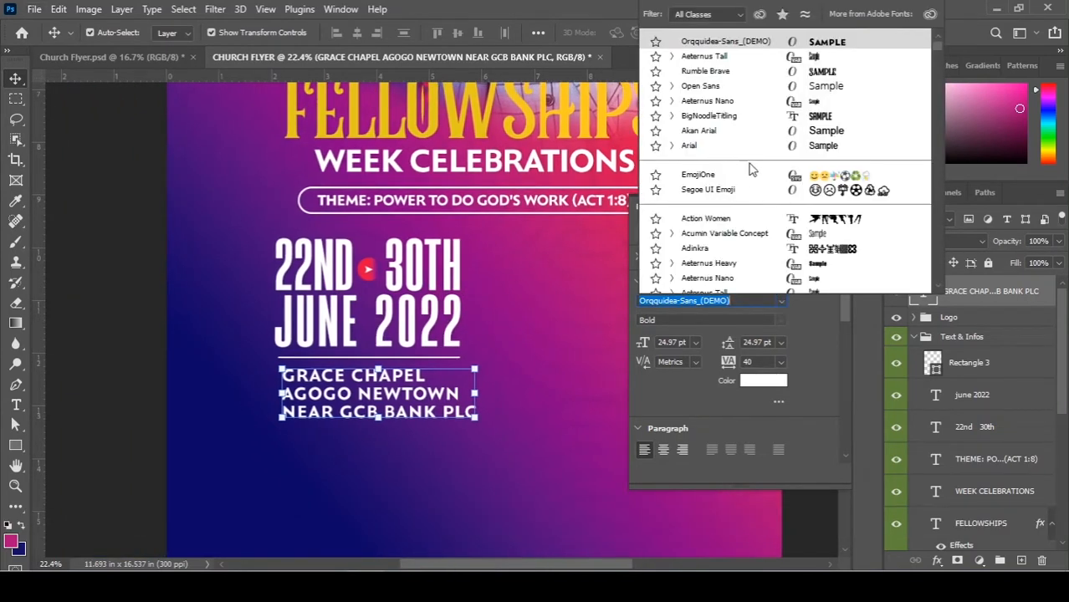
pyautogui.click(706, 58)
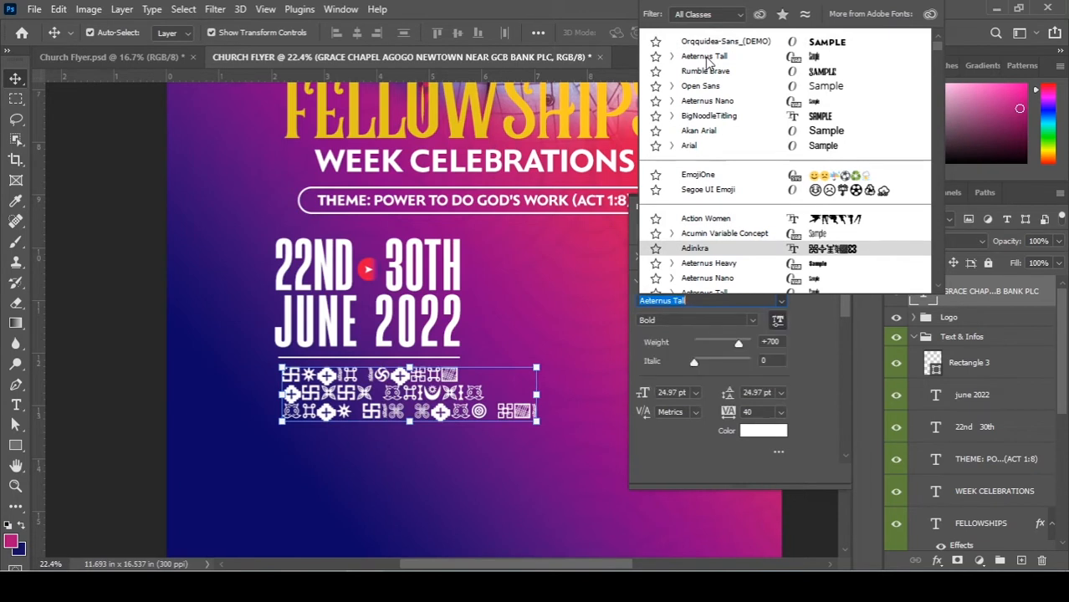
pyautogui.scroll(-1, 376, 404)
pyautogui.moveTo(377, 405); pyautogui.dragTo(424, 429)
pyautogui.press('Return')
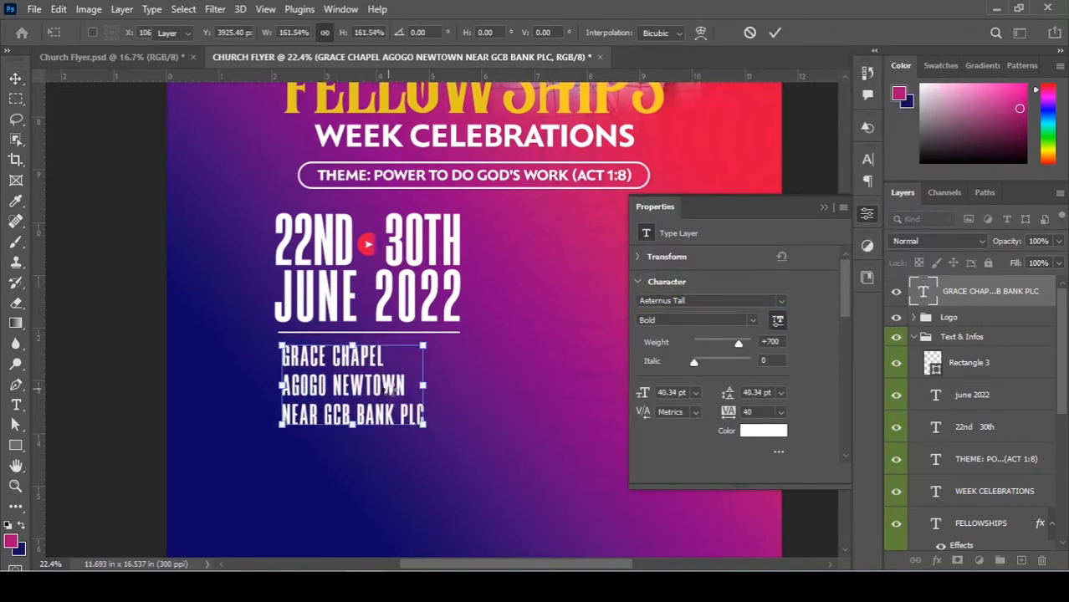
pyautogui.scroll(-1, 398, 393)
pyautogui.scroll(-1, 399, 393)
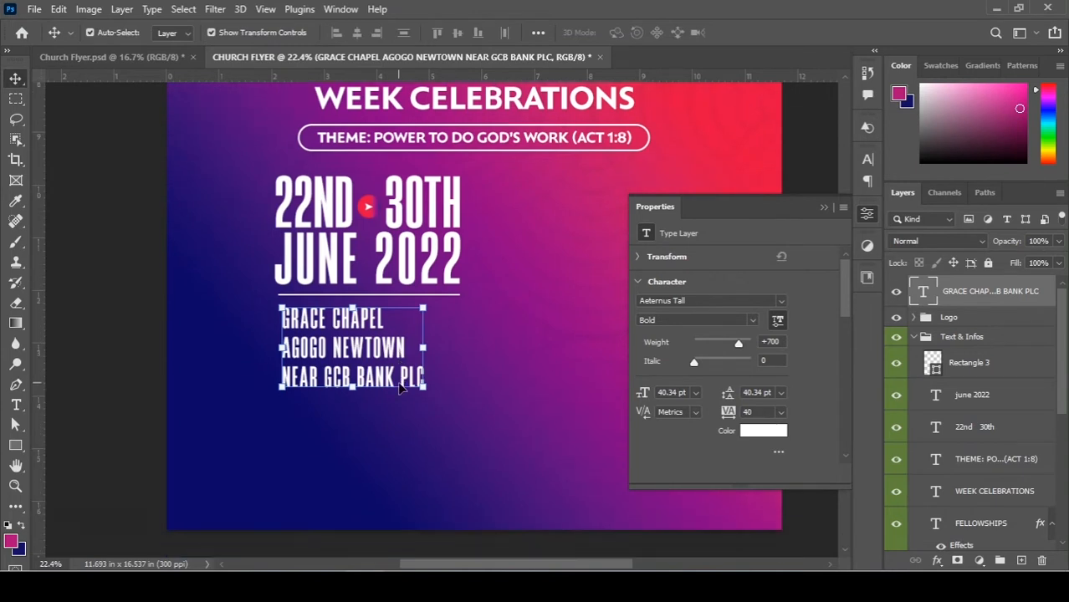
# Tighten the leading of all three address lines to 32.28 pt.
pyautogui.press('t')
pyautogui.click(393, 377)
pyautogui.hotkey('ctrl', 'a')
pyautogui.hotkey('alt', 'Up')
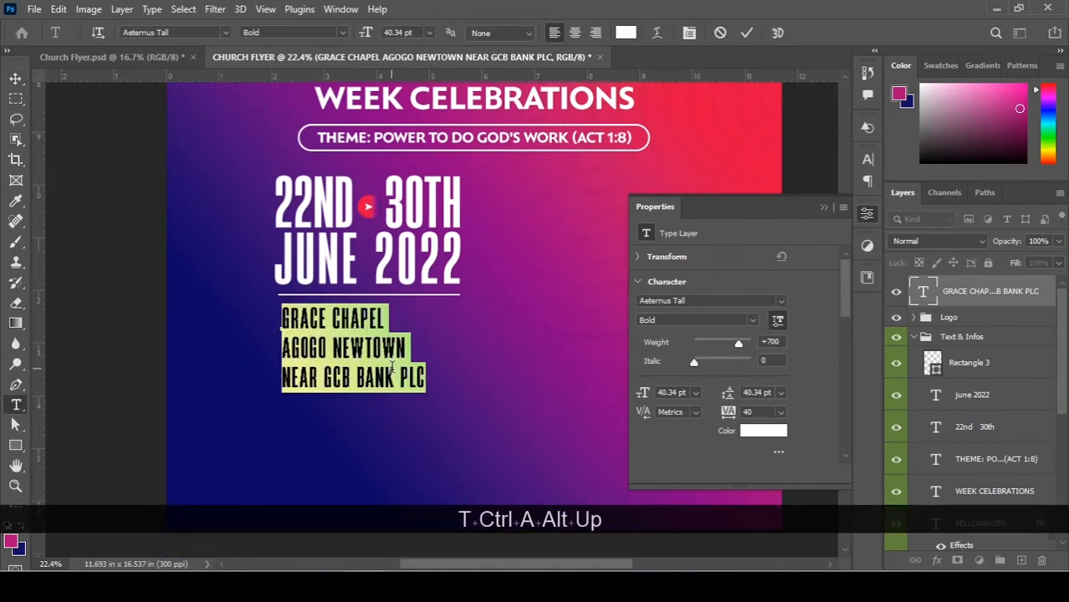
pyautogui.hotkey('alt', 'Up')
pyautogui.hotkey('alt', 'Up')
pyautogui.hotkey('alt', 'Up')
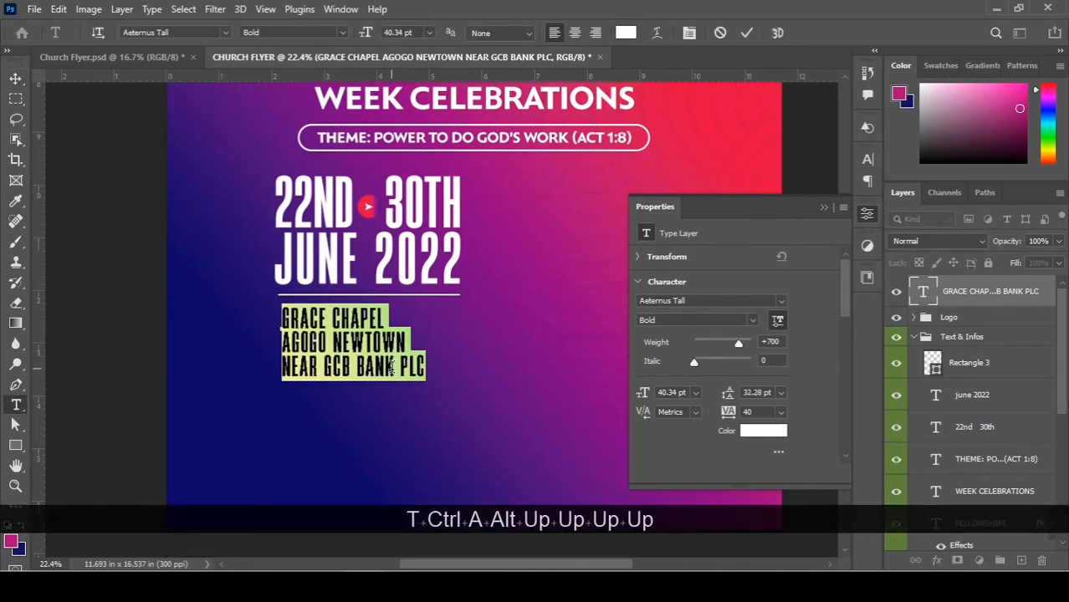
pyautogui.press('KP_Enter')
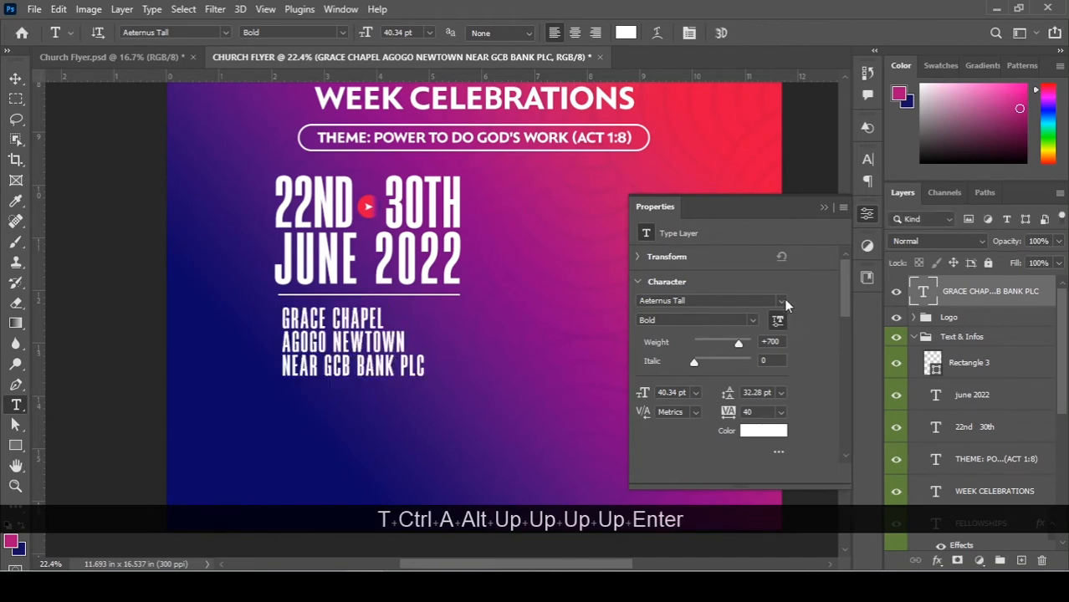
# Change the address font to Orqquidea-Sans_(DEMO).
pyautogui.click(782, 299)
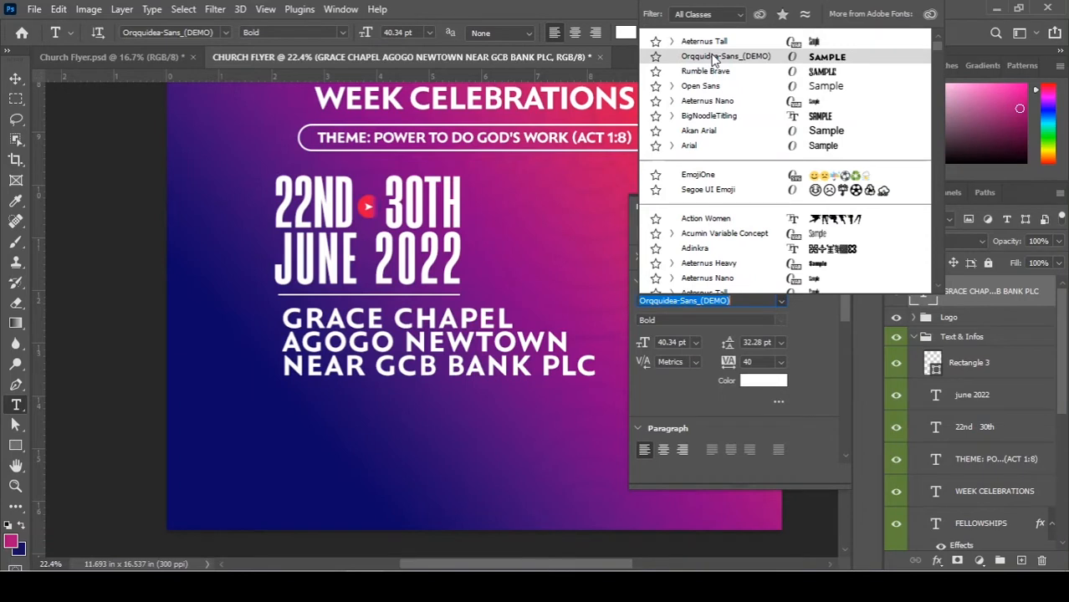
pyautogui.click(713, 57)
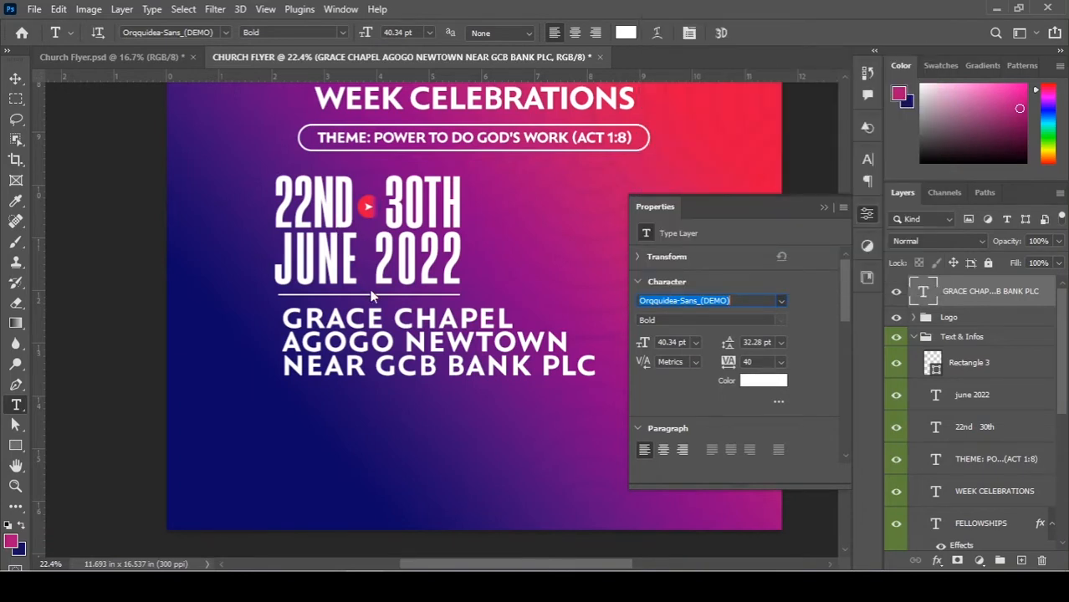
pyautogui.click(22, 81)
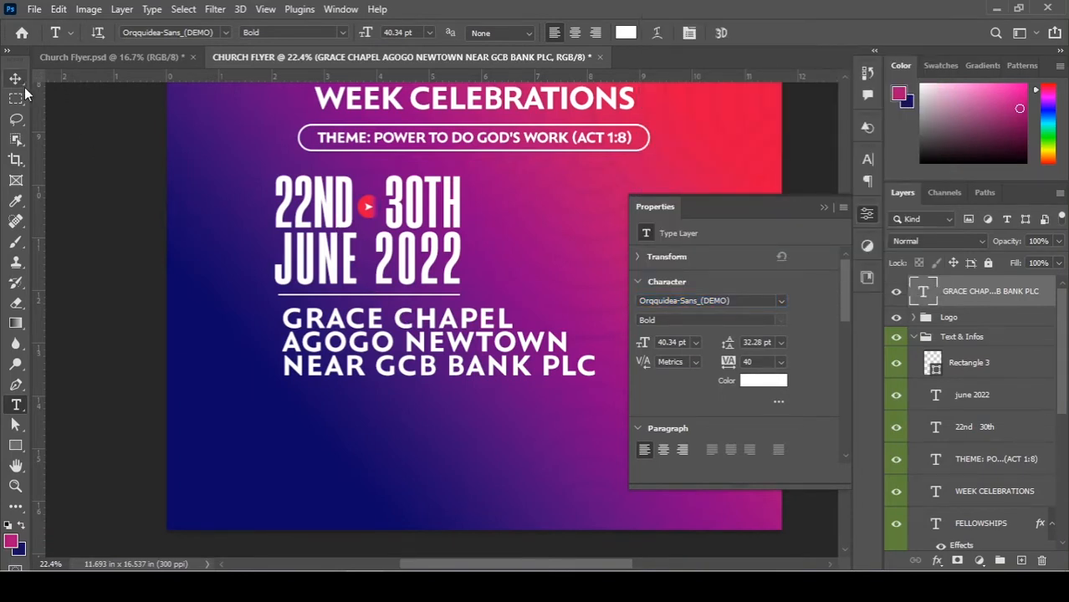
pyautogui.scroll(1, 24, 93)
pyautogui.click(22, 78)
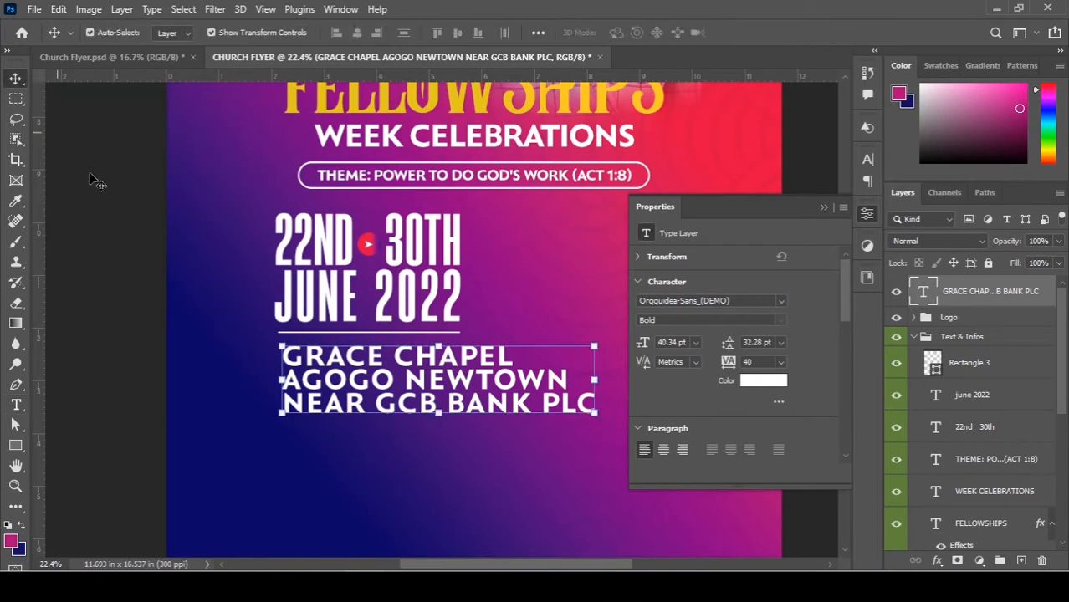
# Nudge the address block slightly left, keeping AGOGO NEWTOWN on one line.
pyautogui.click(122, 216)
pyautogui.press('space')
pyautogui.moveTo(438, 248); pyautogui.dragTo(342, 301)
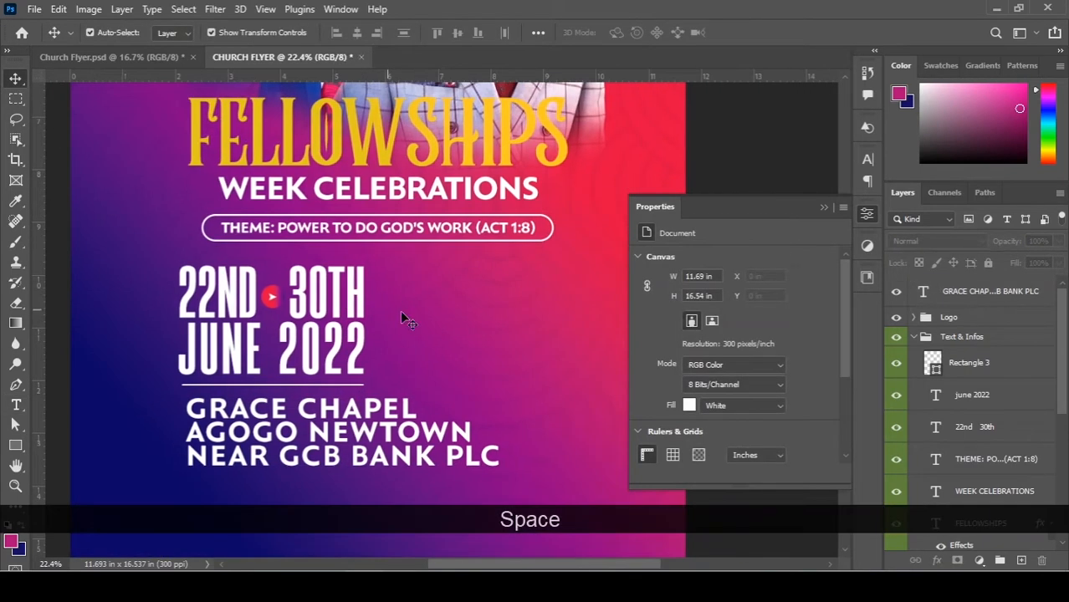
pyautogui.scroll(-2, 400, 314)
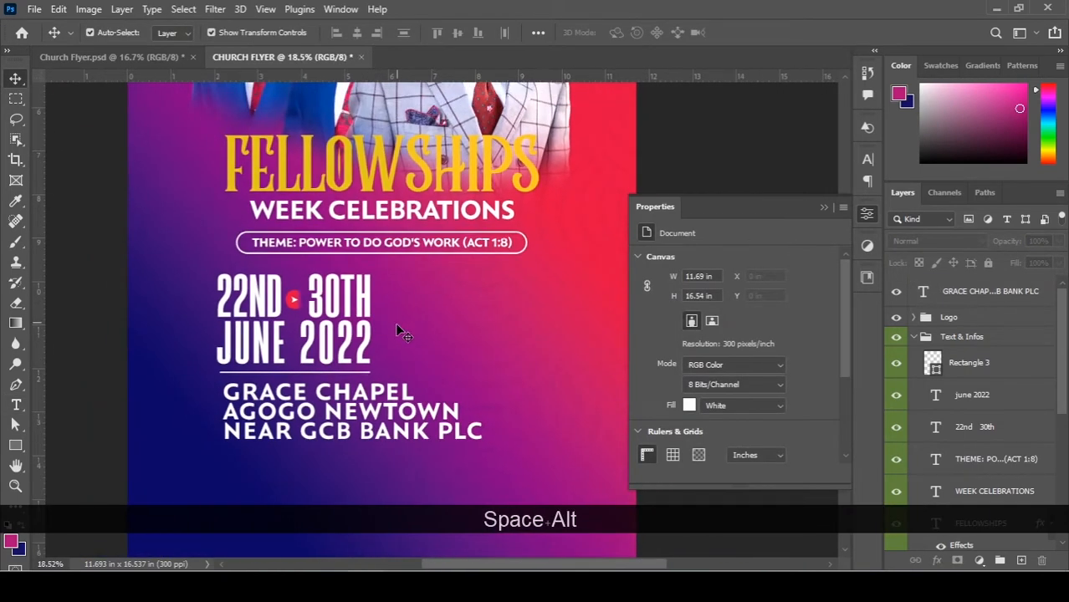
pyautogui.moveTo(300, 408); pyautogui.dragTo(286, 405)
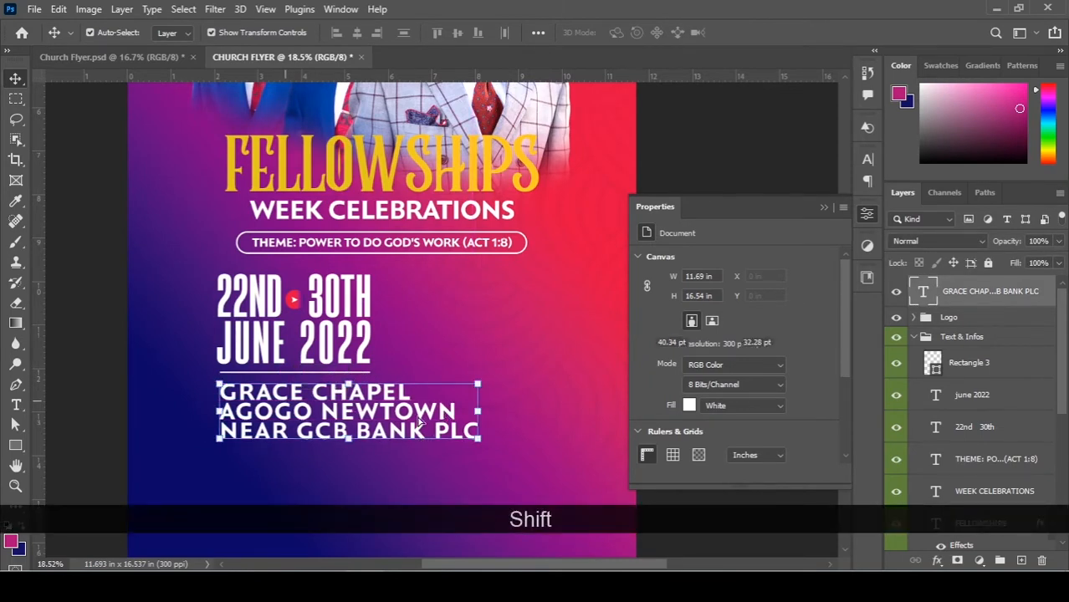
pyautogui.press('t')
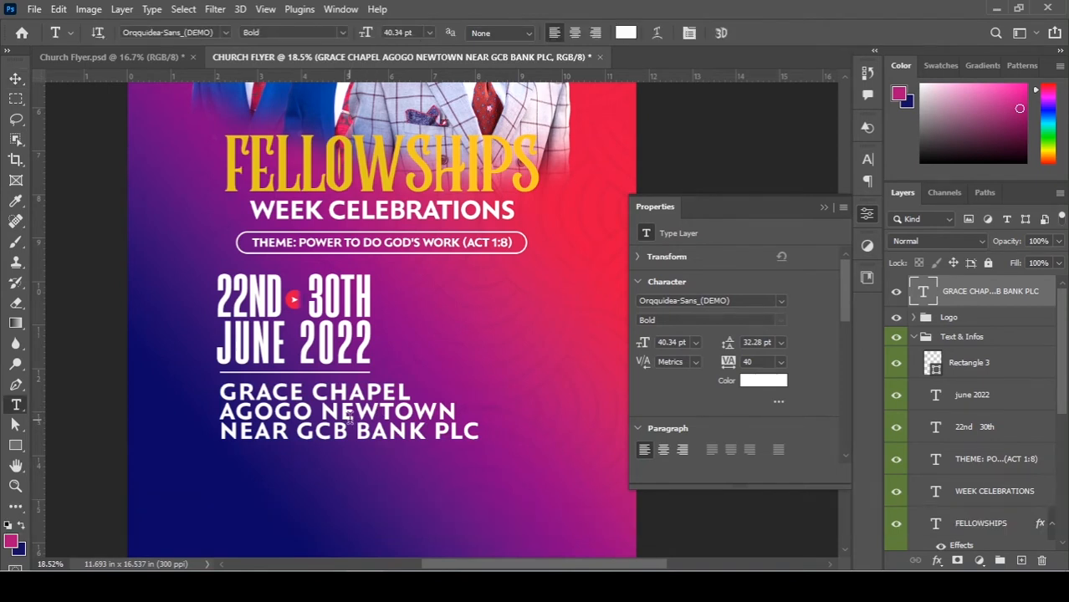
pyautogui.click(325, 410)
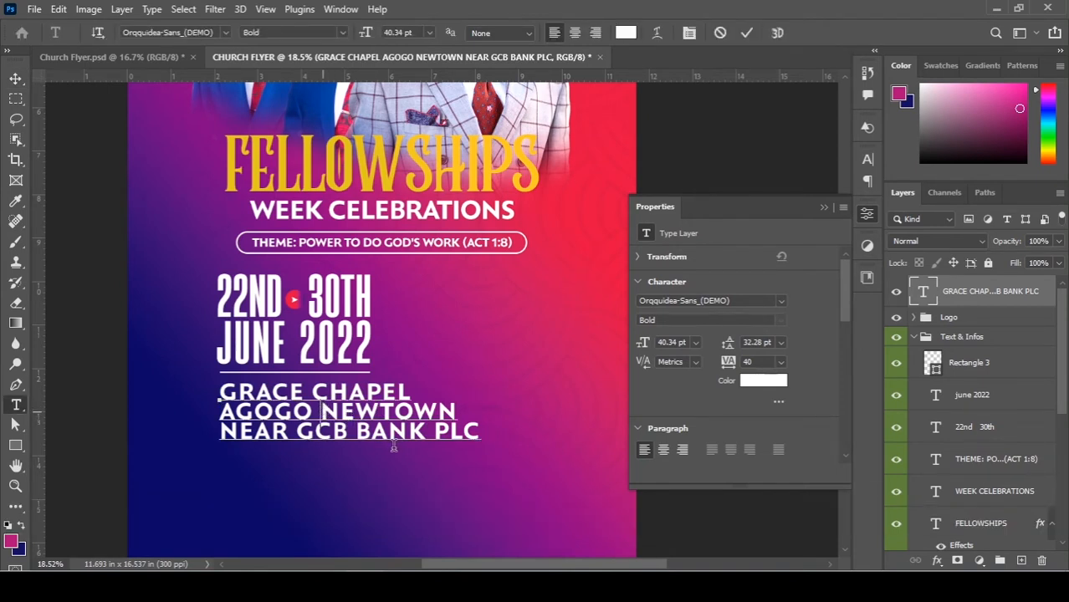
pyautogui.press('Return')
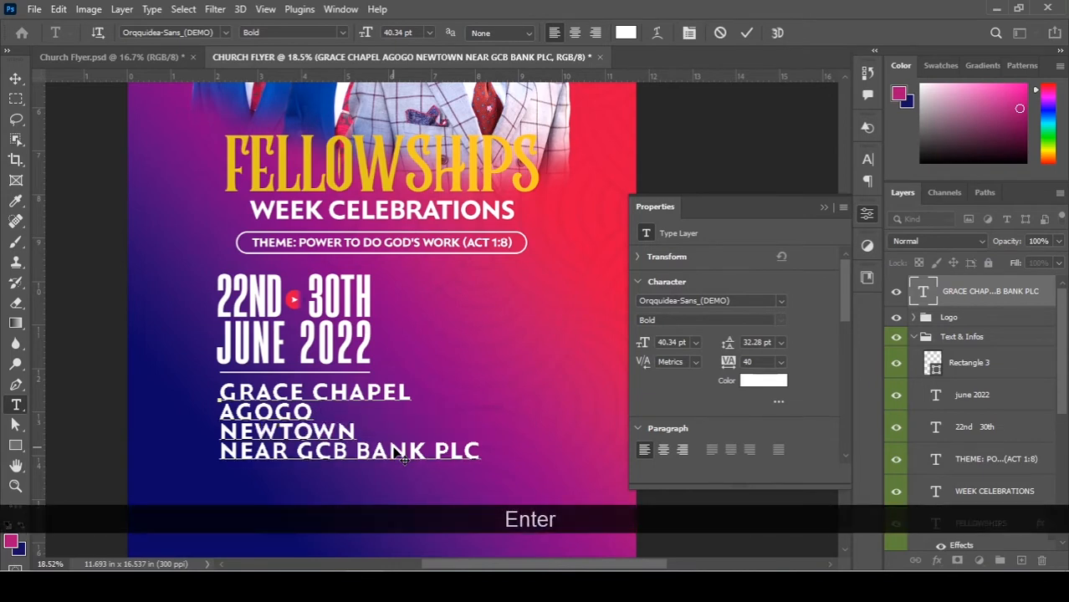
pyautogui.press('BackSpace')
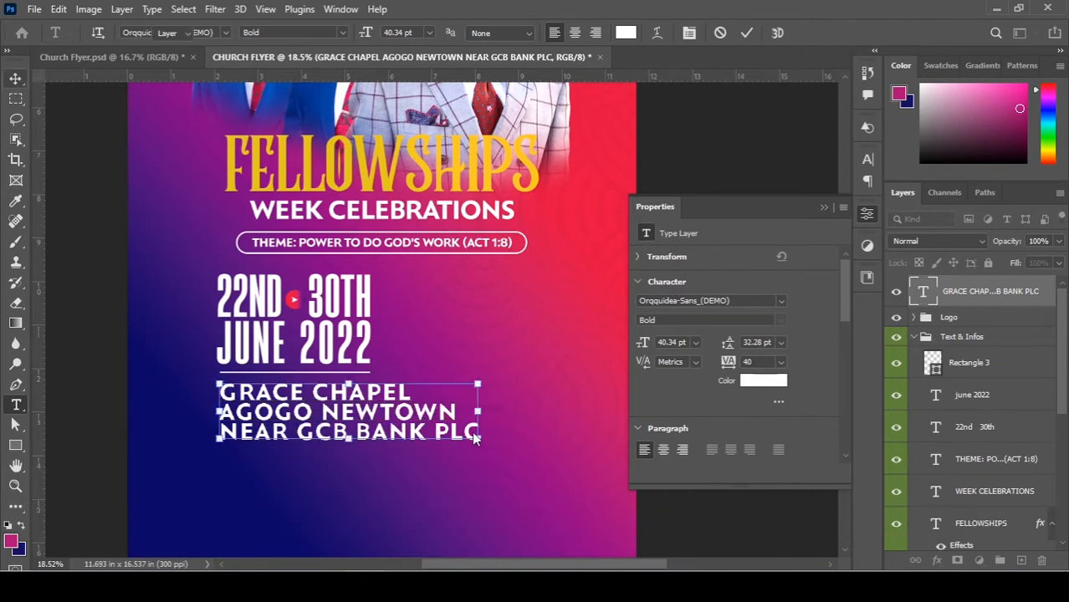
# Scale the address text down to 26.14 pt and align its left edge with JUNE 2022.
pyautogui.hotkey('ctrl', 't')
pyautogui.moveTo(473, 438); pyautogui.dragTo(386, 427)
pyautogui.hotkey('ctrl', 'z')
pyautogui.press('Return')
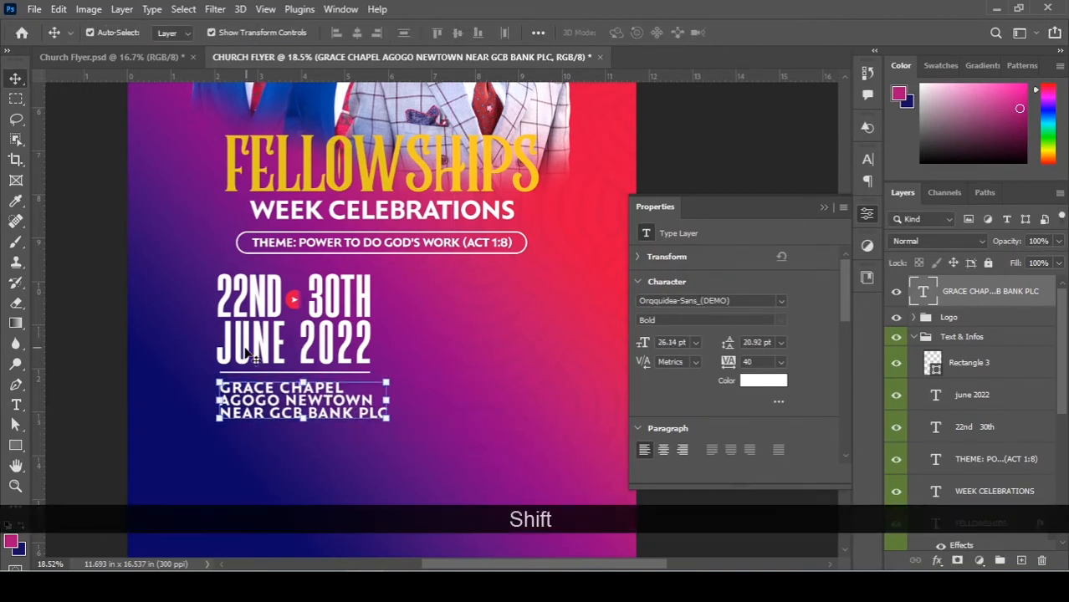
pyautogui.keyDown('shift'); pyautogui.click(250, 356); pyautogui.keyUp('shift')
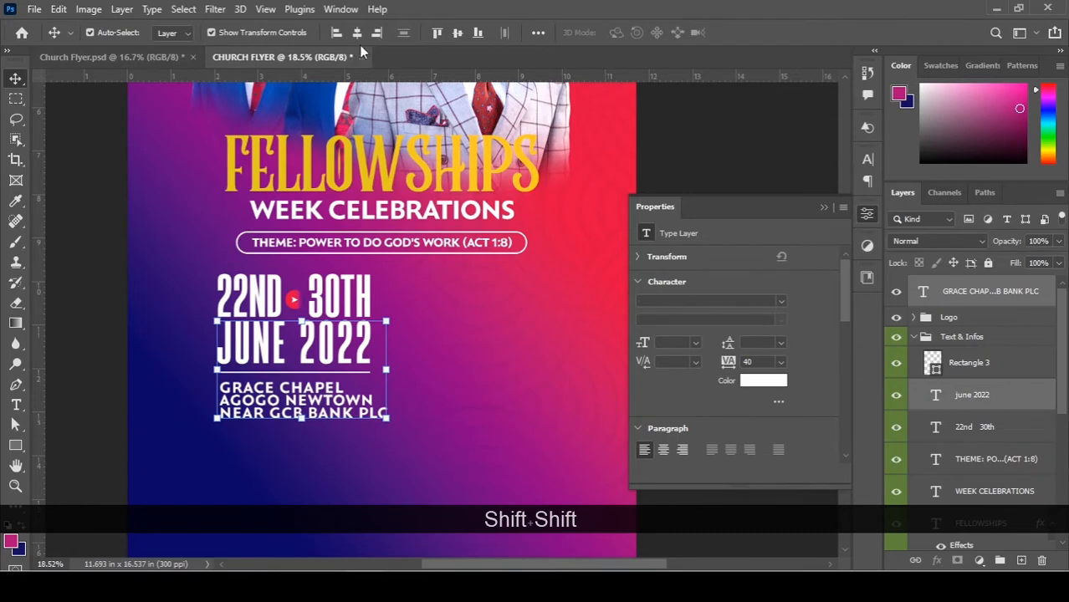
pyautogui.click(337, 33)
# Draw a magenta 3.48 × 0.74 in rectangle under the venue lines with no stroke.
pyautogui.click(102, 350)
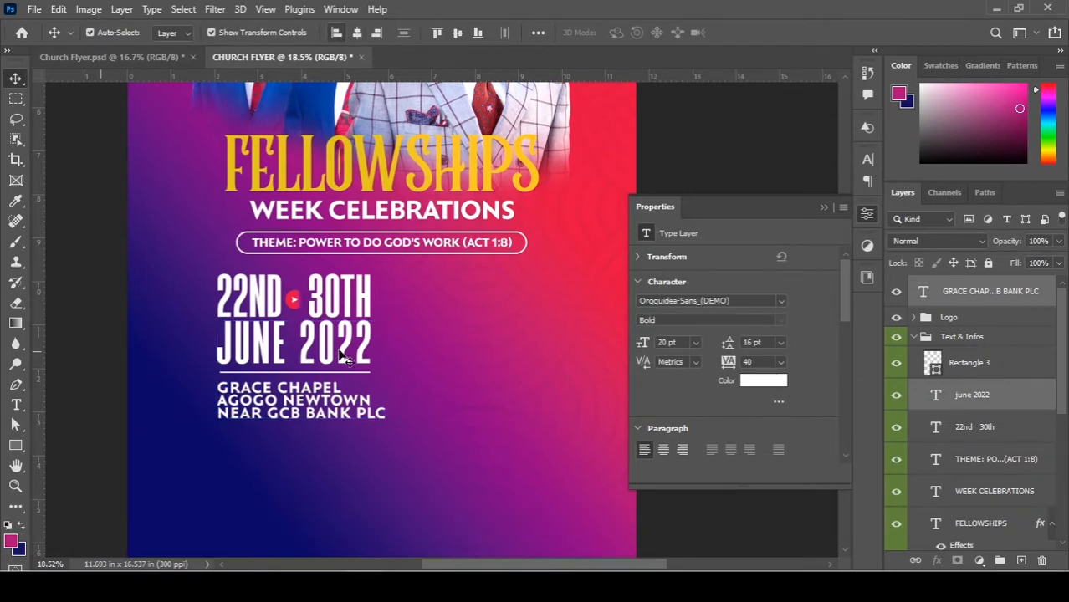
pyautogui.scroll(-3, 331, 393)
pyautogui.scroll(4, 330, 389)
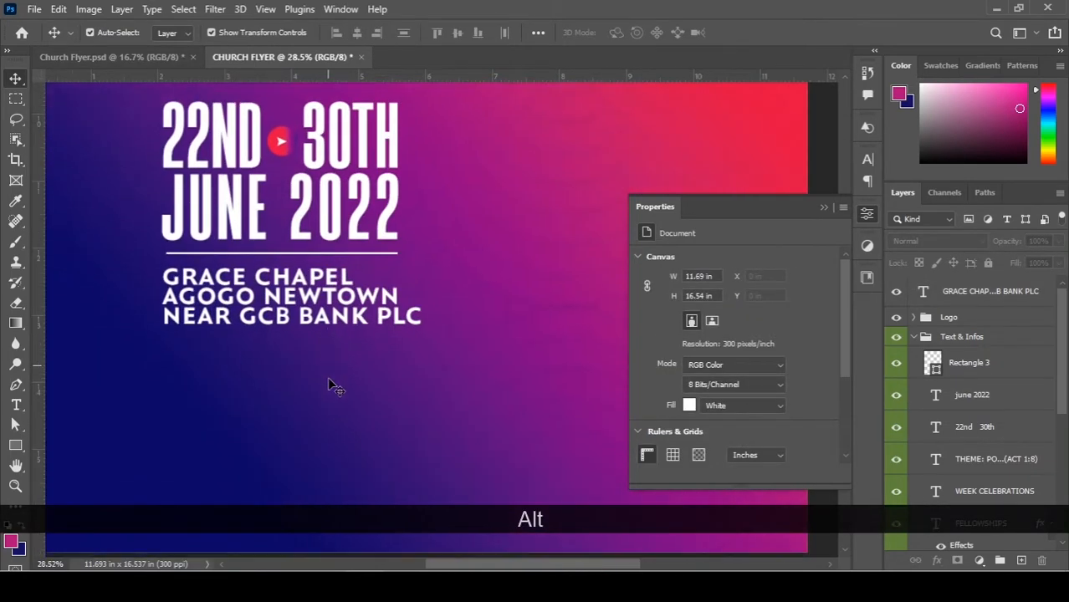
pyautogui.scroll(-3, 331, 388)
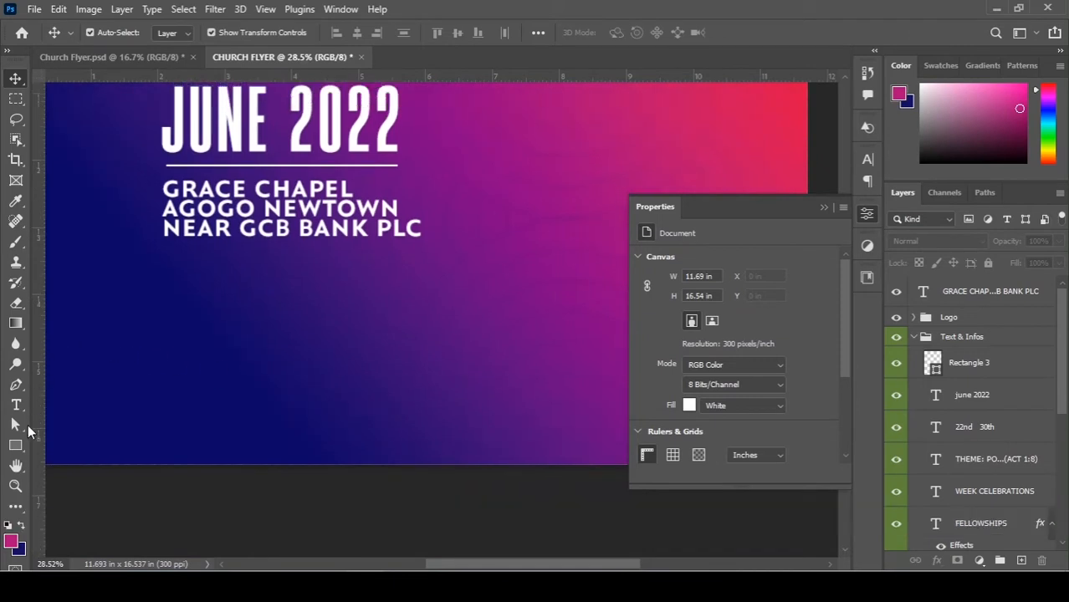
pyautogui.click(20, 450)
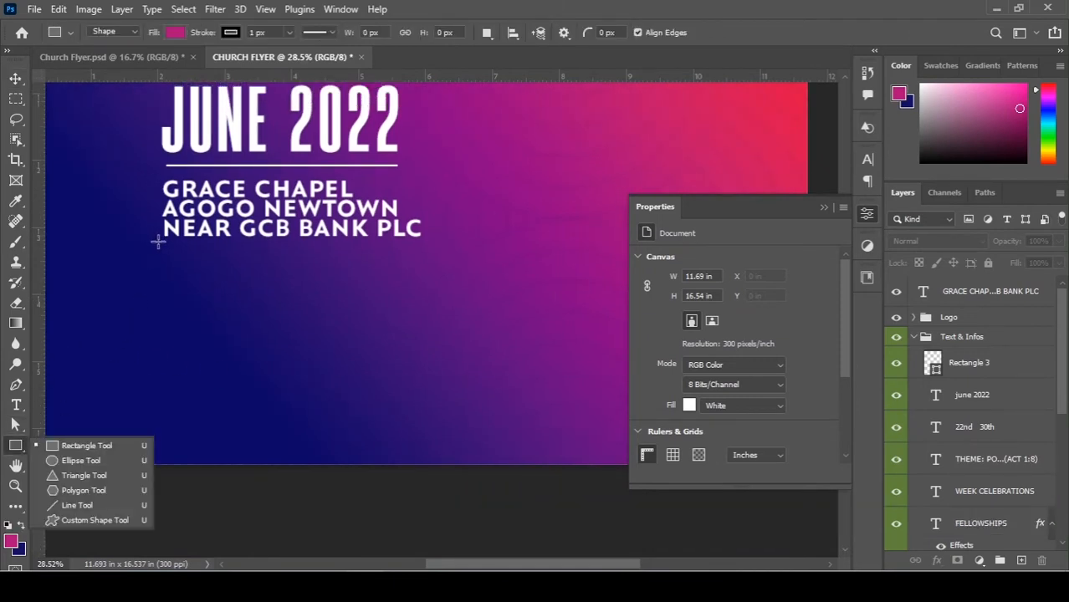
pyautogui.moveTo(165, 247); pyautogui.dragTo(396, 296)
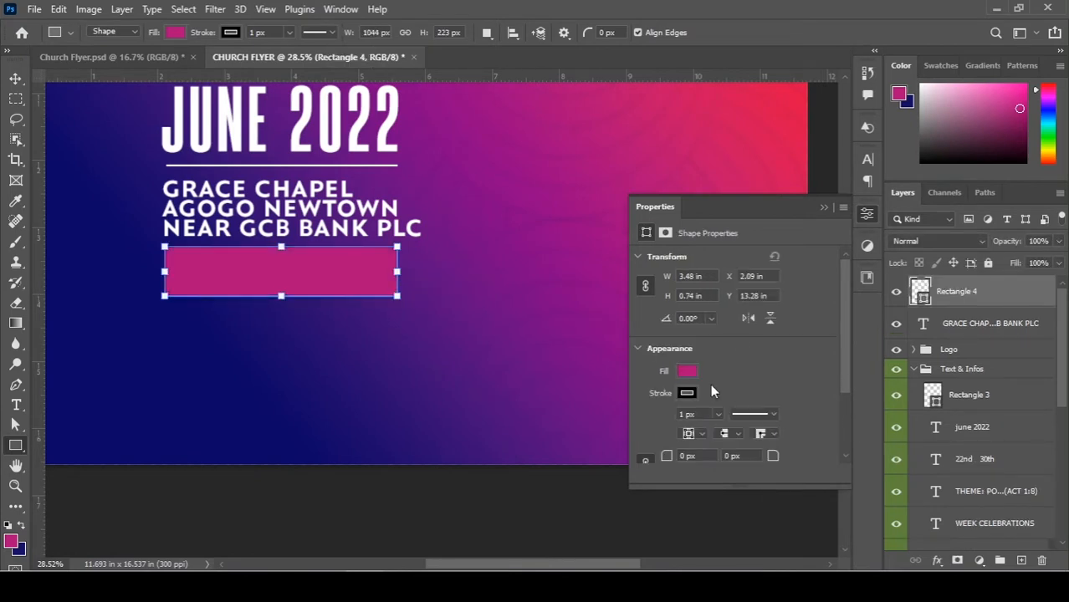
pyautogui.click(686, 394)
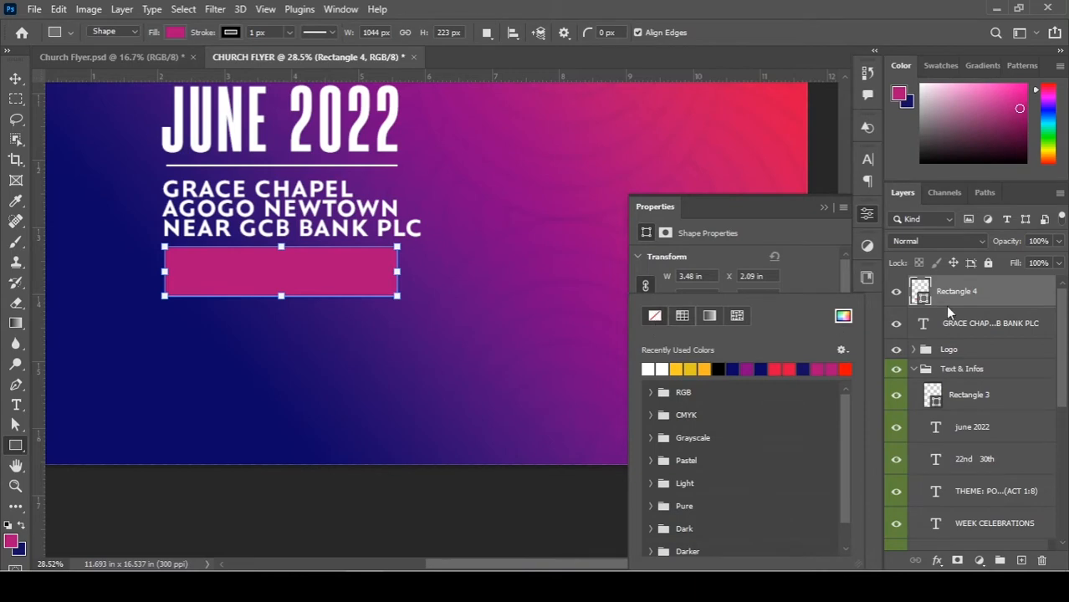
pyautogui.click(1027, 298)
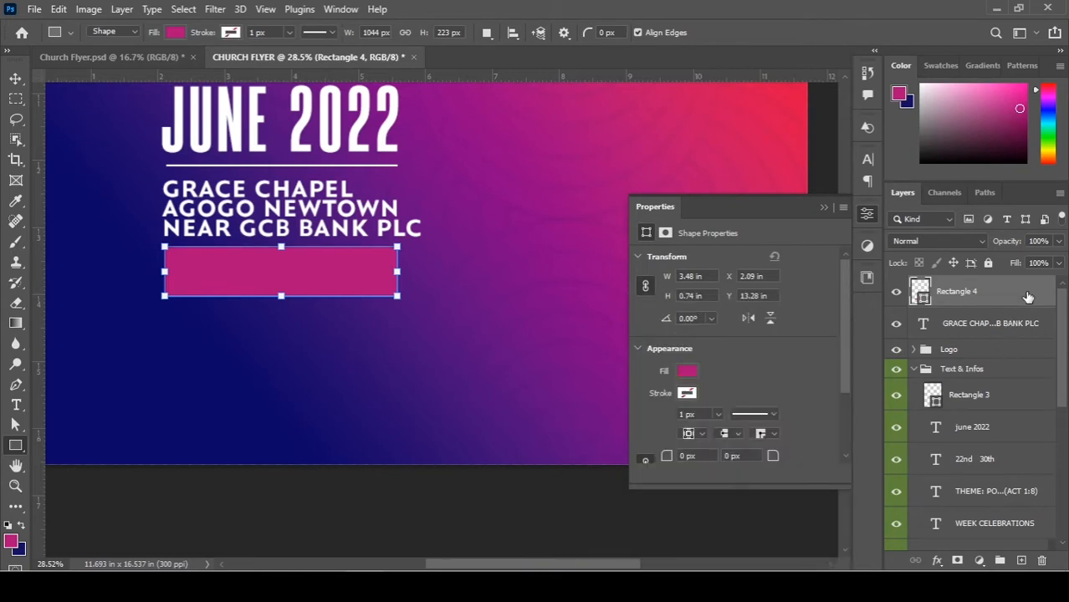
# Apply a red-to-purple Gradient Overlay at 0° and 80% scale to Rectangle 4.
pyautogui.doubleClick(1027, 298)
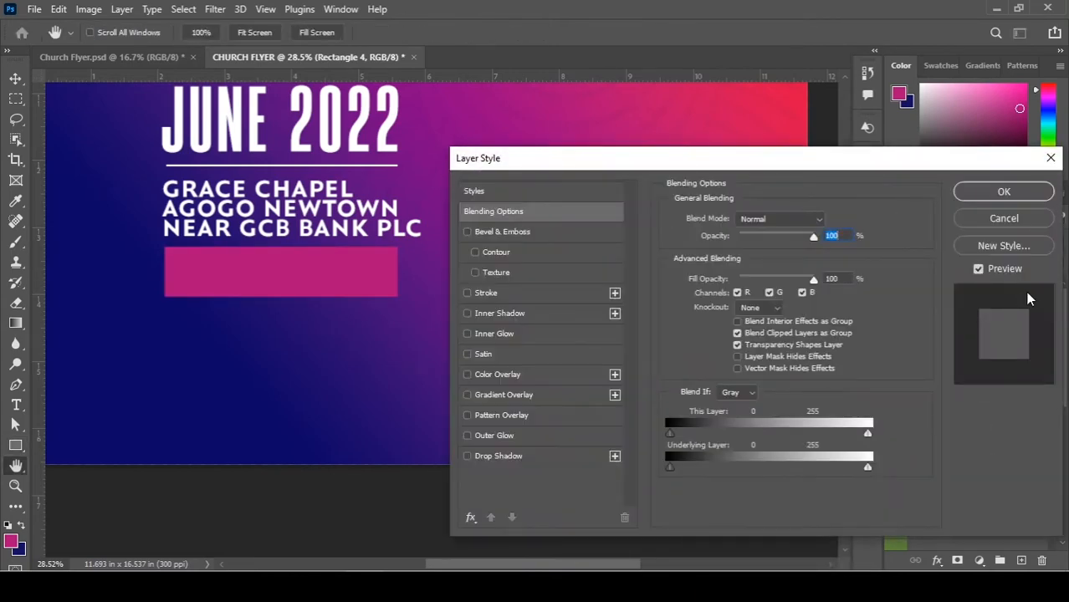
pyautogui.click(505, 395)
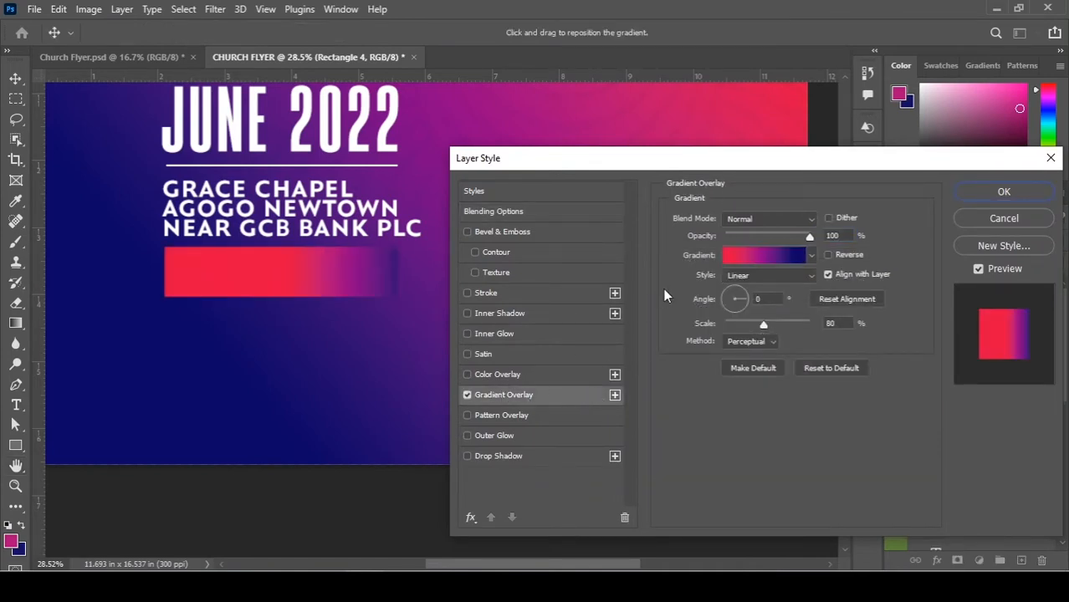
pyautogui.moveTo(386, 293); pyautogui.dragTo(373, 276)
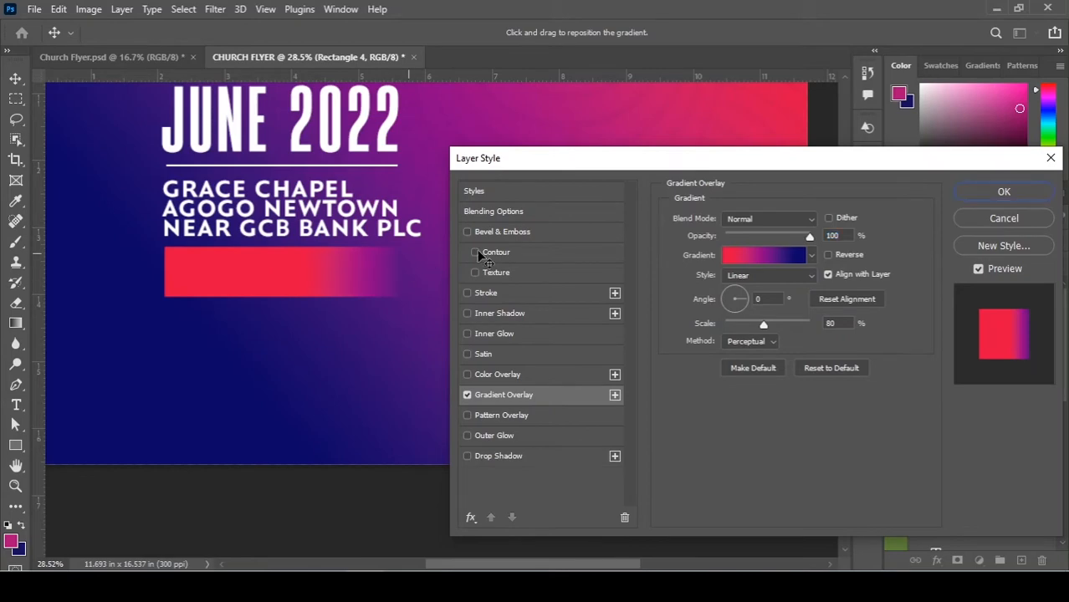
pyautogui.click(1007, 191)
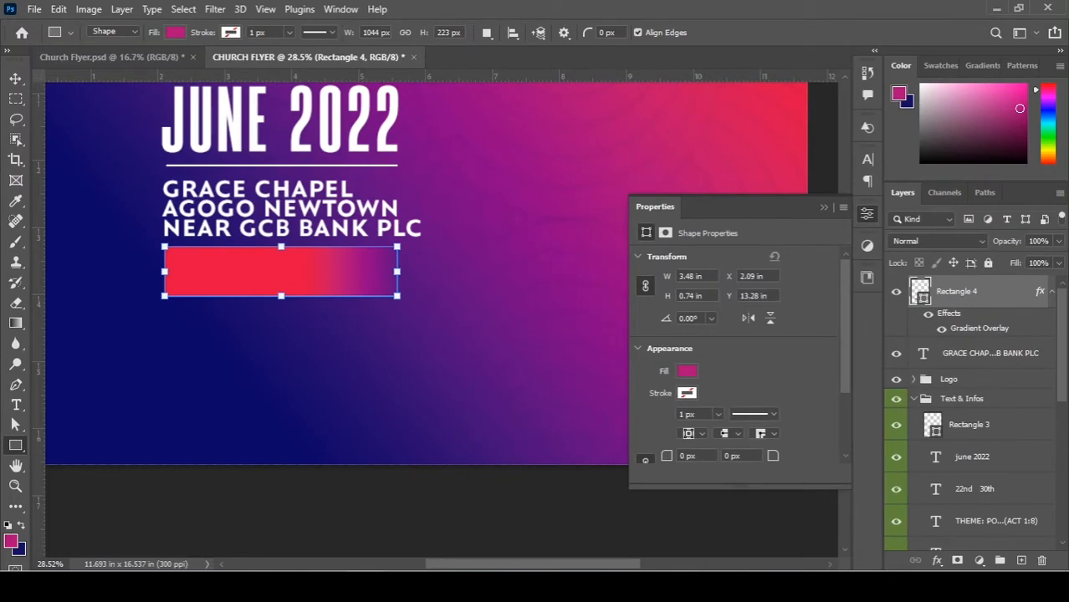
# Copy the line '6PM EACH NIGHT' from the Notepad flyer notes.
pyautogui.click(271, 586)
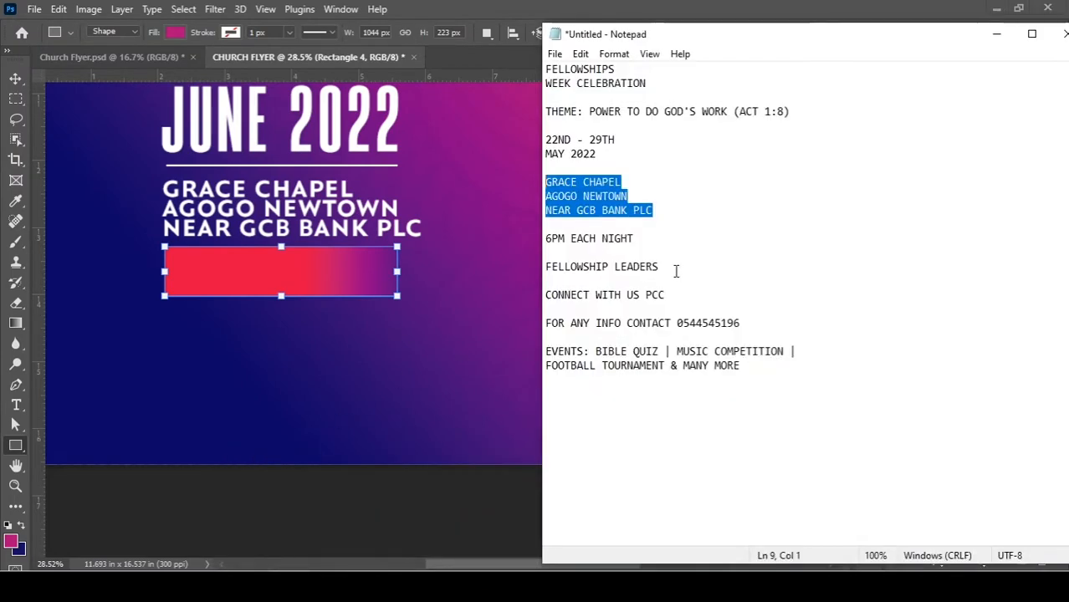
pyautogui.moveTo(657, 238); pyautogui.dragTo(546, 238)
pyautogui.hotkey('ctrl', 'c')
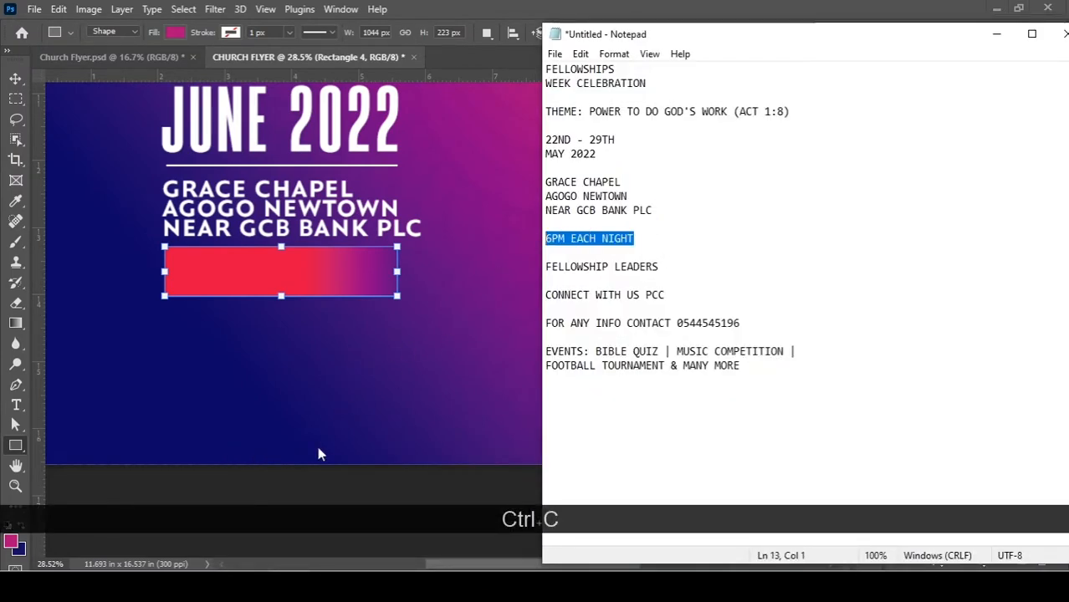
pyautogui.click(299, 475)
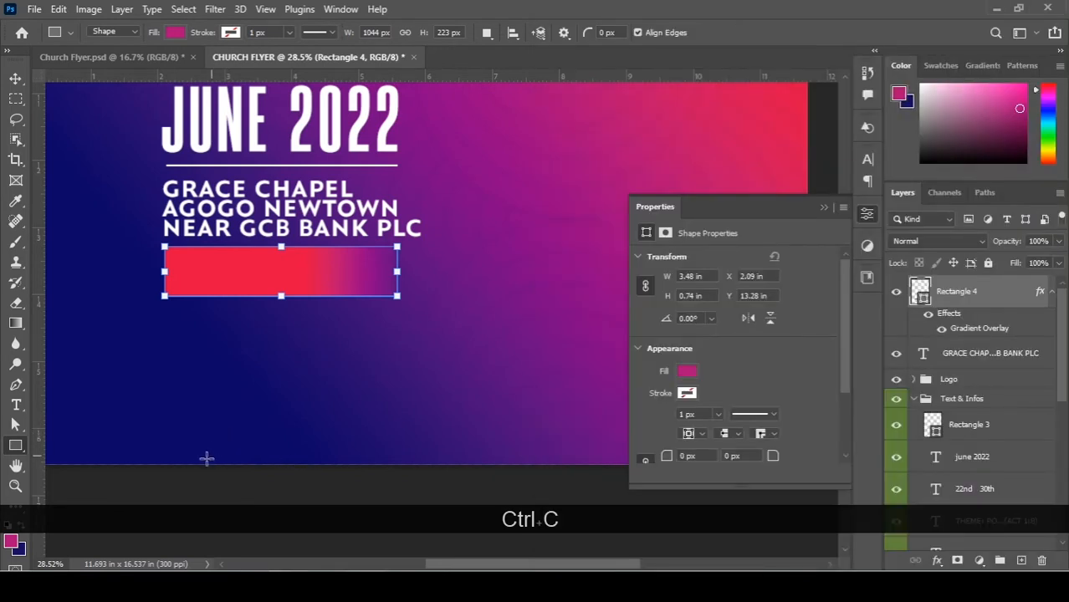
pyautogui.press('v')
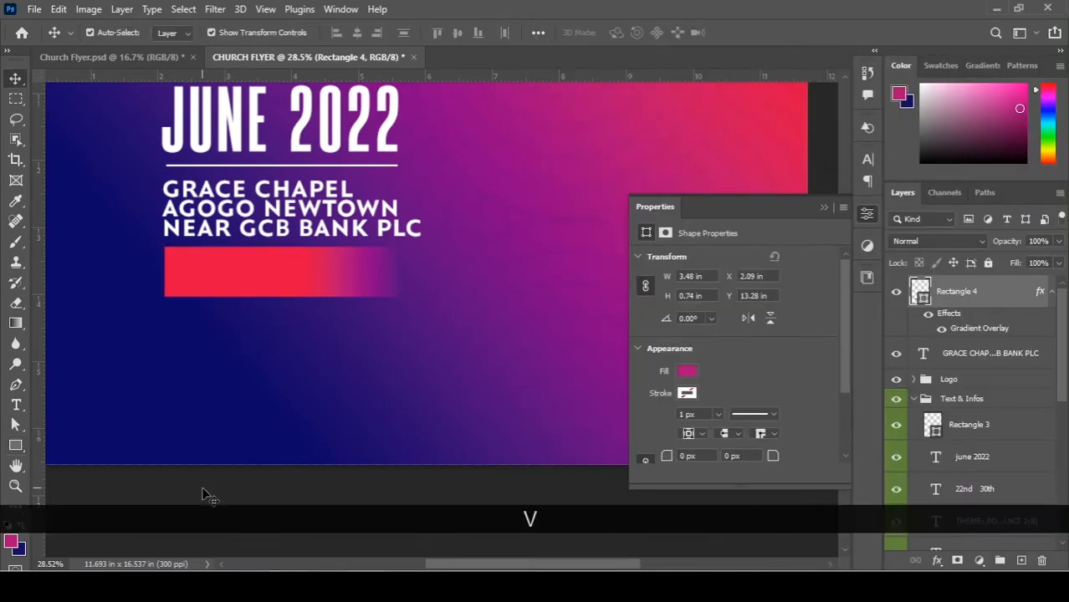
pyautogui.click(203, 491)
# Paste '6PM EACH NIGHT' as a new white text layer on the red bar.
pyautogui.press('t')
pyautogui.click(182, 267)
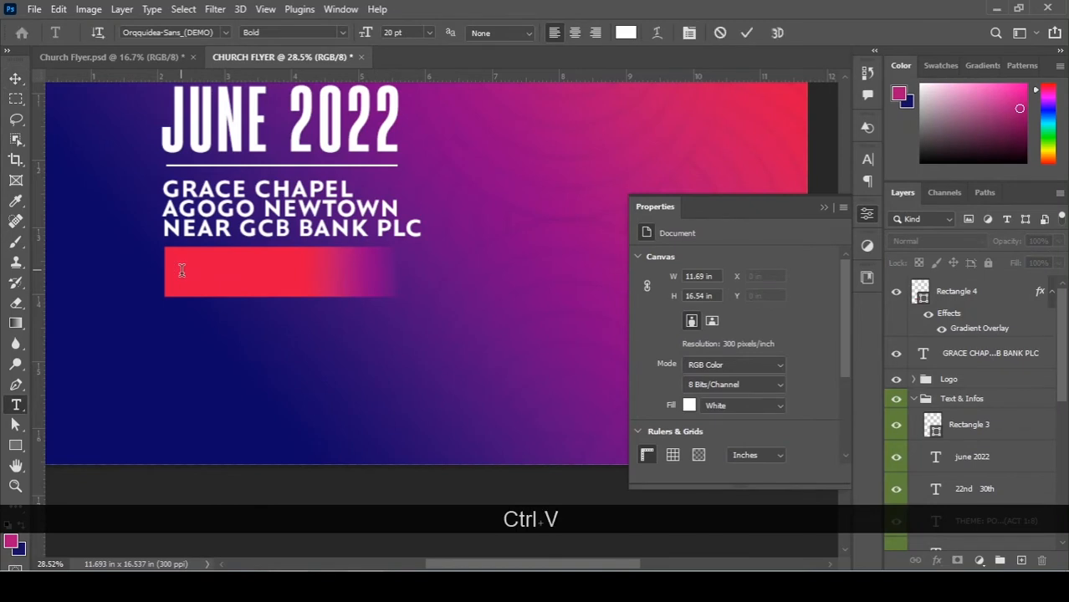
pyautogui.hotkey('ctrl', 'v')
pyautogui.hotkey('ctrl', 'a')
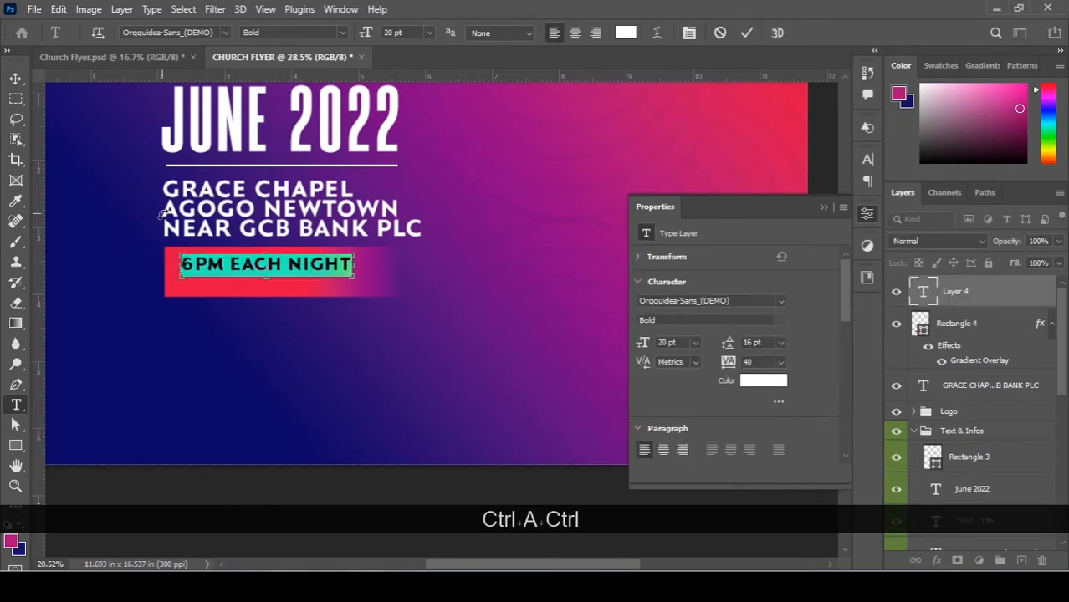
pyautogui.hotkey('ctrl', 'Return')
pyautogui.press('v')
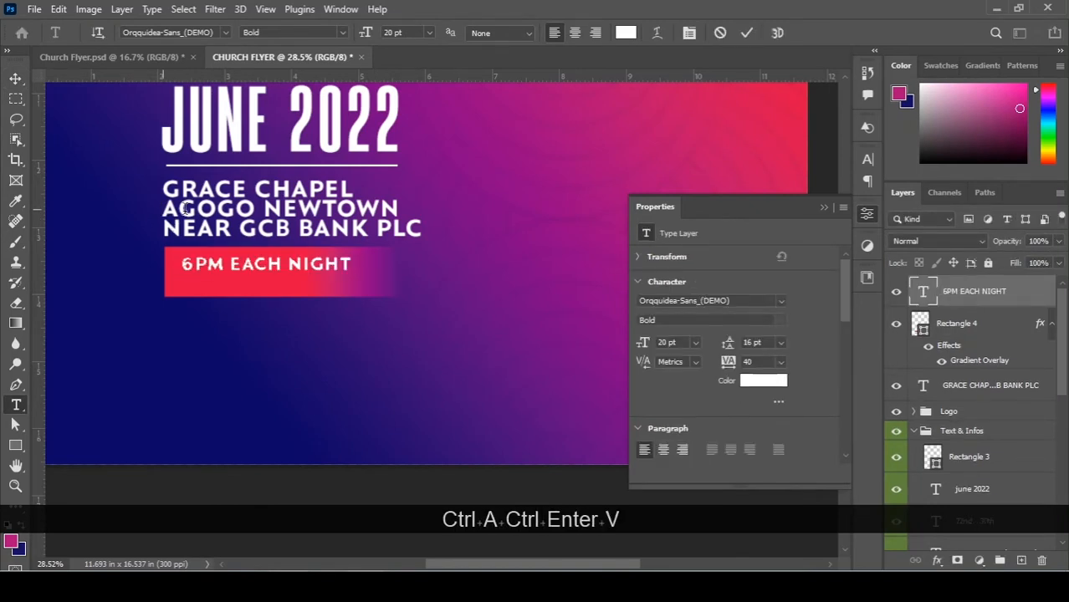
pyautogui.scroll(-1, 407, 463)
pyautogui.scroll(-1, 407, 463)
pyautogui.scroll(1, 409, 464)
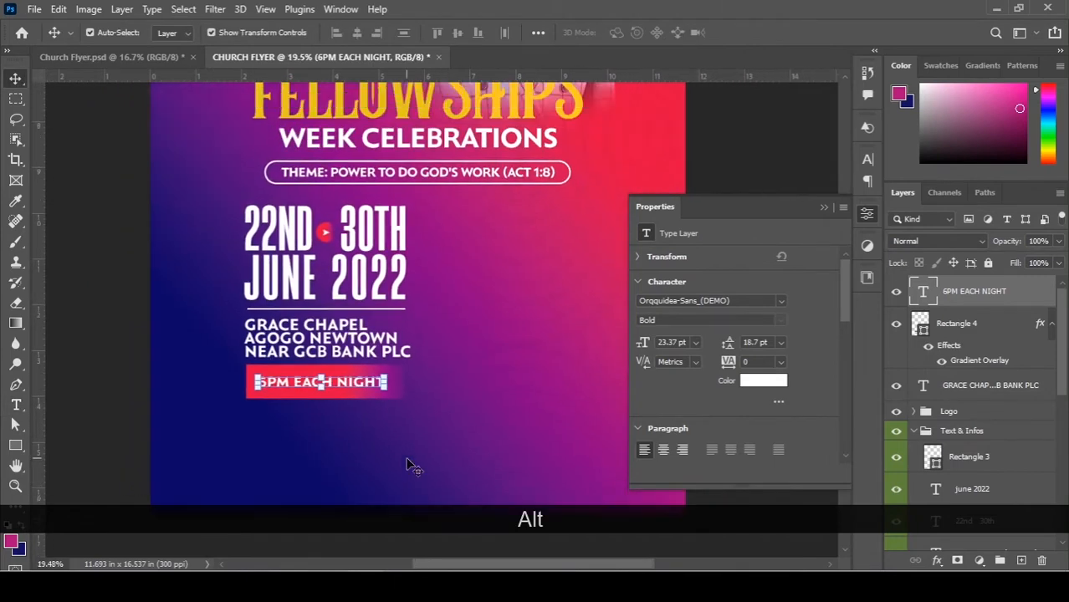
pyautogui.click(89, 346)
pyautogui.scroll(2, 423, 352)
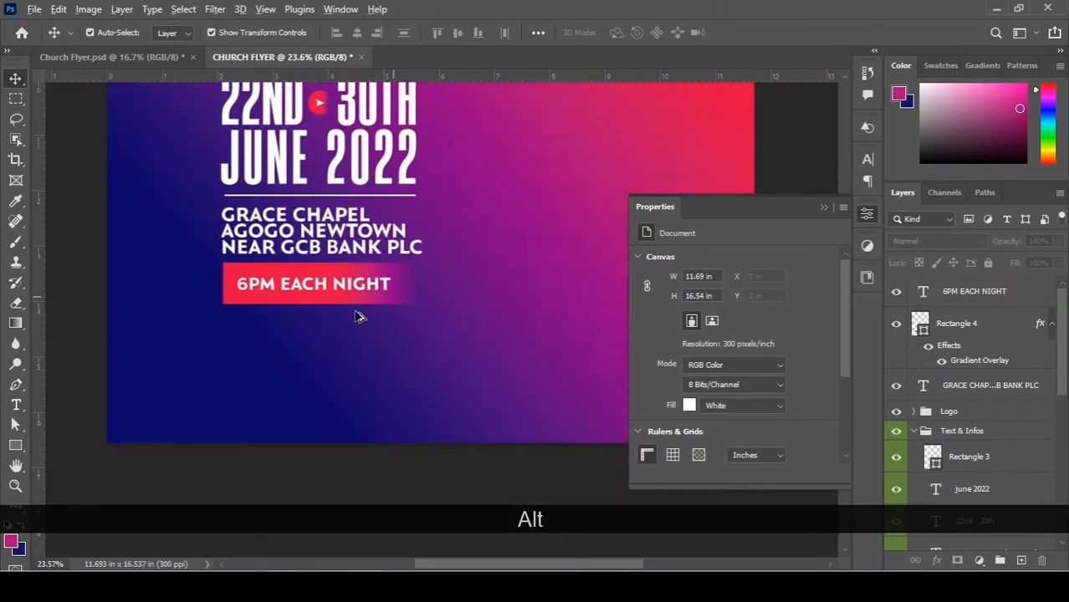
# Duplicate the gradient bar beneath the banner and shorten the copy to 3.48 × 0.54 in.
pyautogui.moveTo(399, 302)
pyautogui.mouseDown()
pyautogui.moveTo(401, 330)
pyautogui.moveTo(406, 318)
pyautogui.mouseUp()
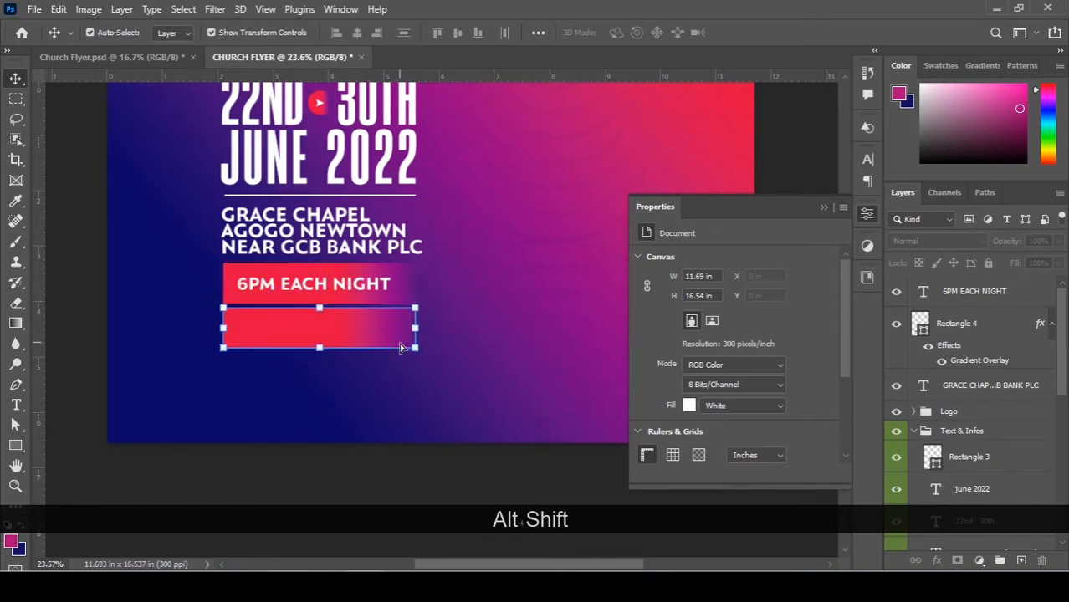
pyautogui.scroll(6, 343, 313)
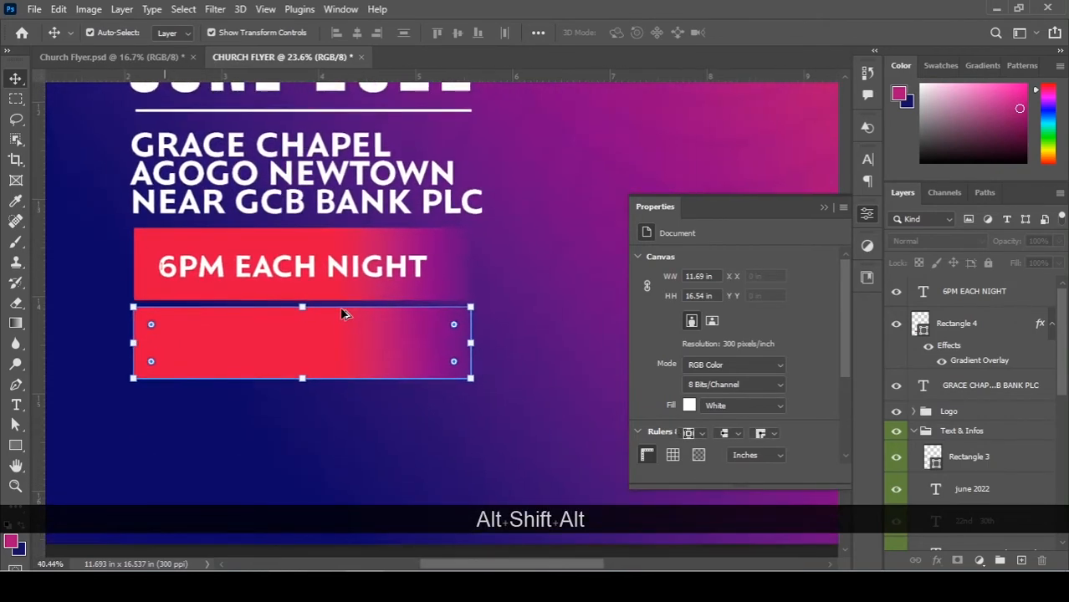
pyautogui.moveTo(299, 385); pyautogui.dragTo(299, 361)
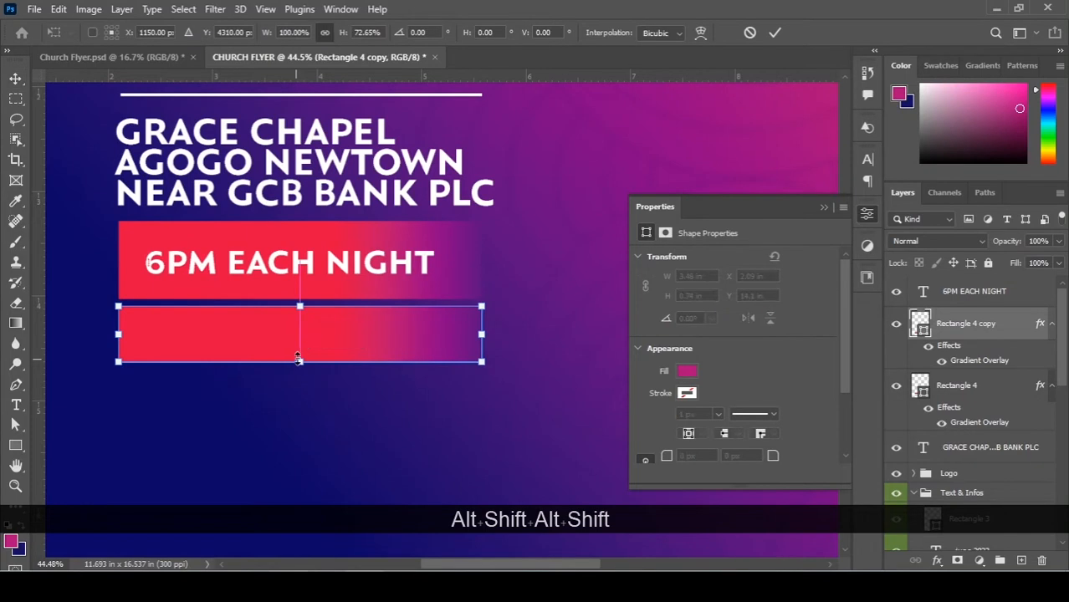
pyautogui.press('Return')
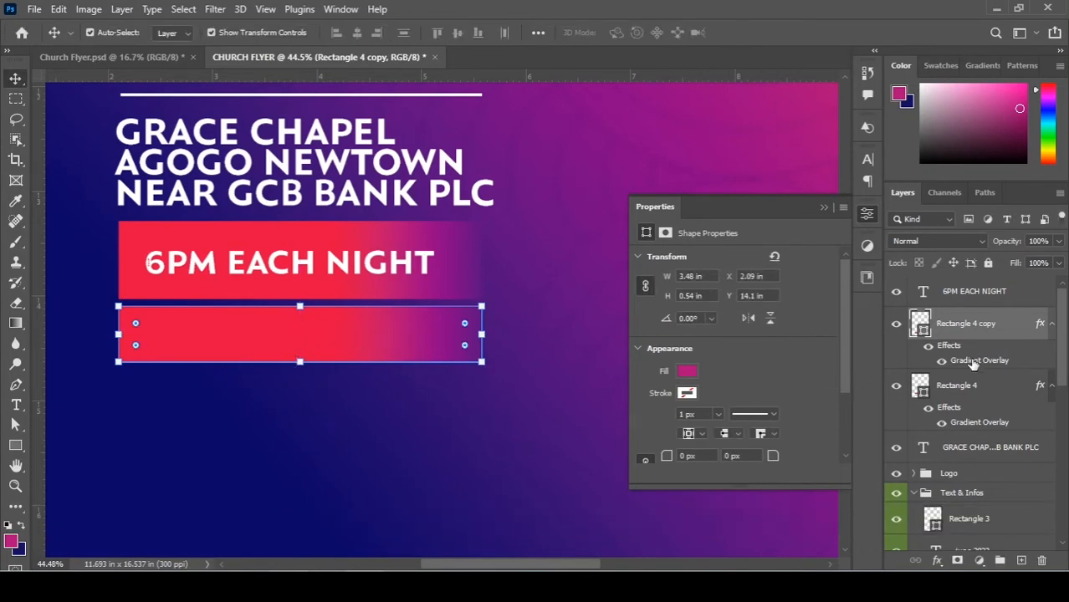
pyautogui.doubleClick(973, 361)
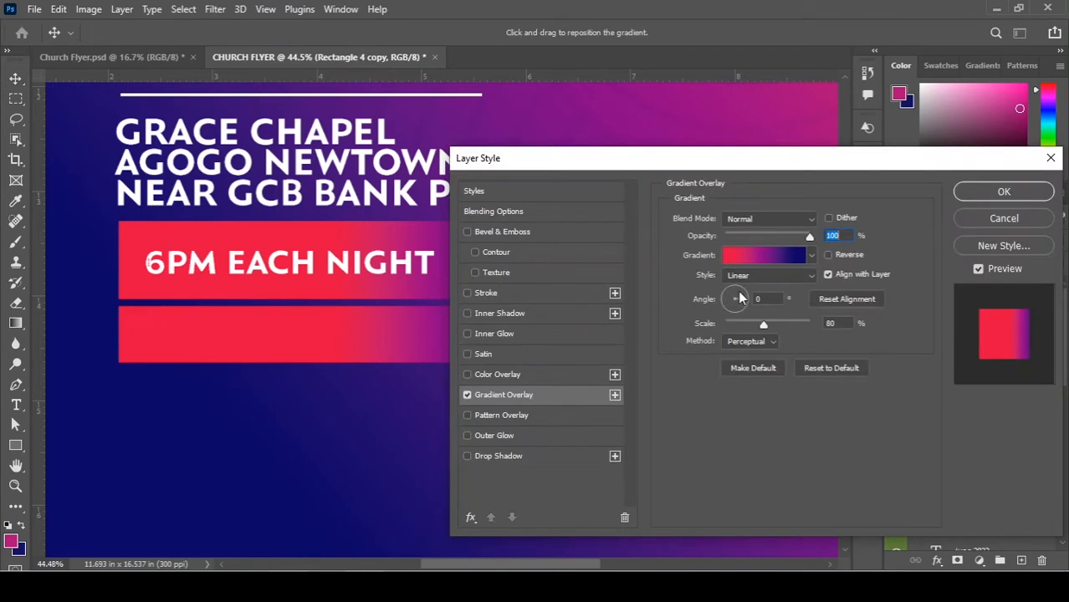
# Apply the gold gradient preset to the lower bar's overlay.
pyautogui.click(778, 257)
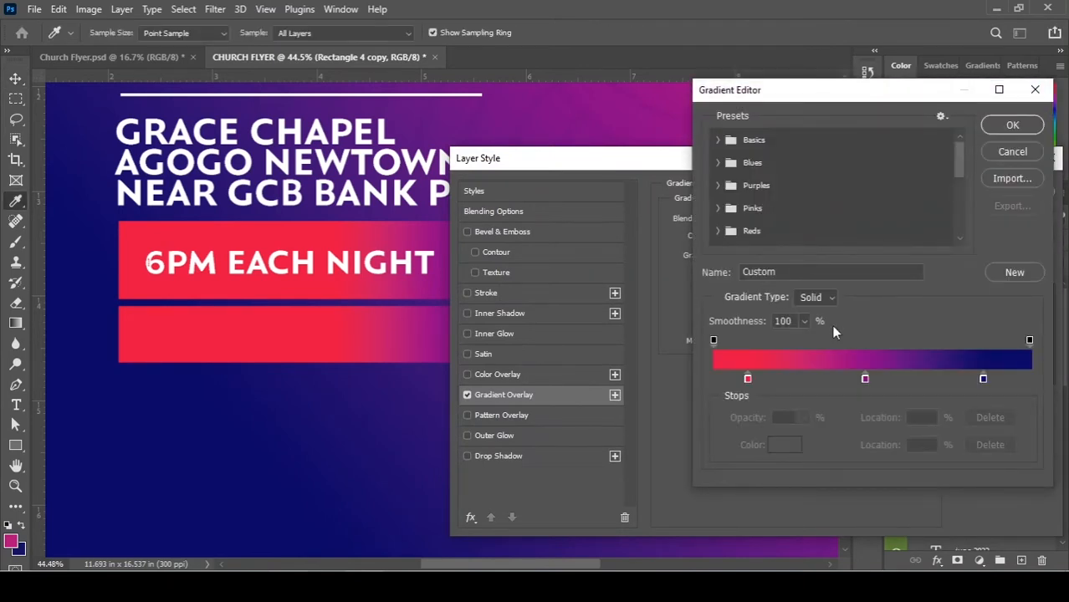
pyautogui.scroll(-5, 865, 211)
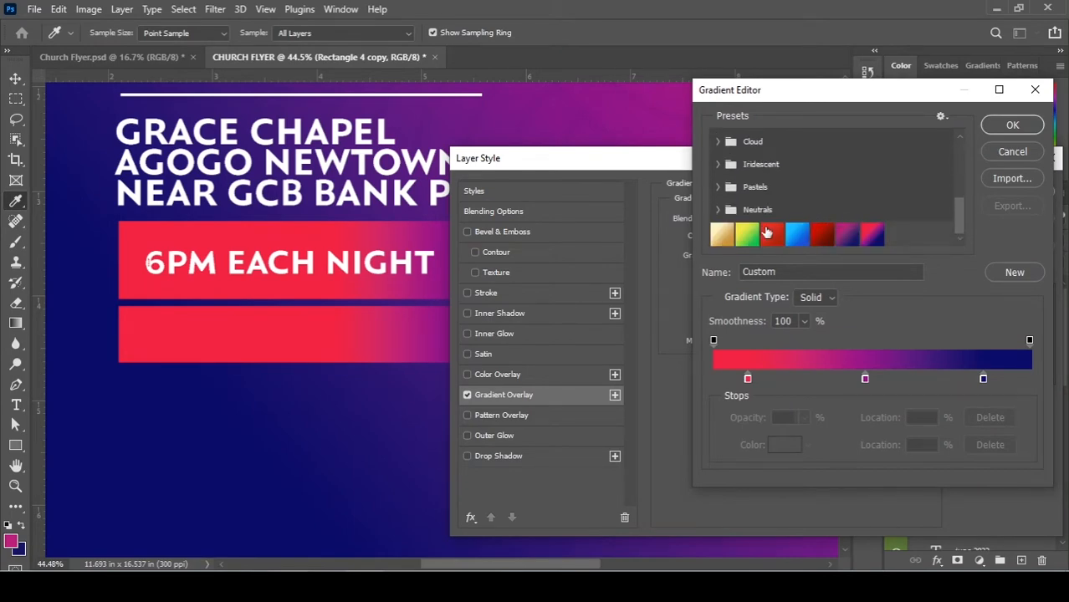
pyautogui.click(721, 237)
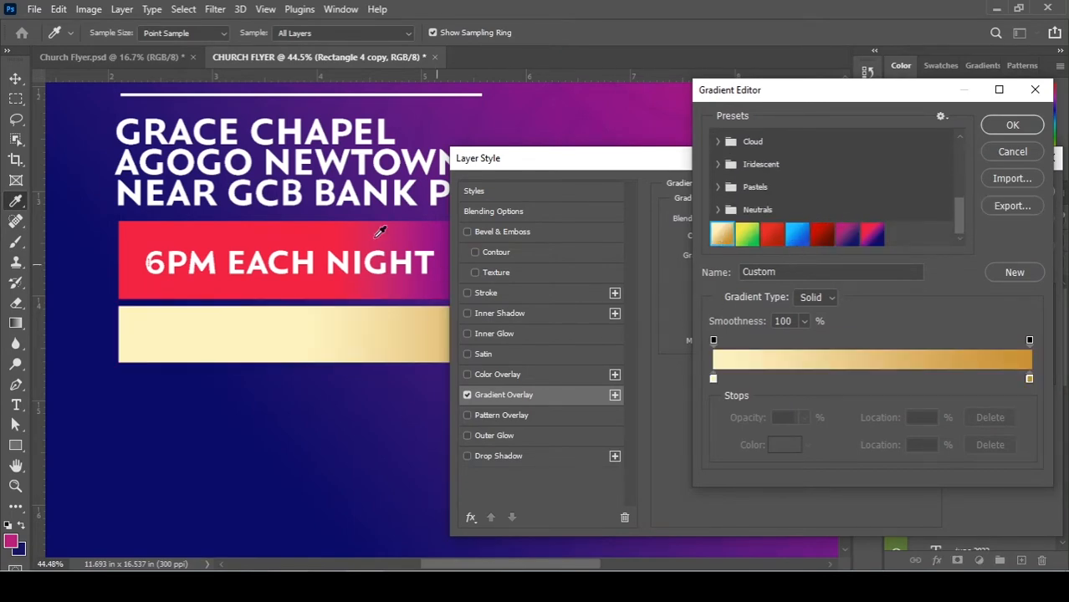
pyautogui.keyDown('alt'); pyautogui.scroll(-5, 381, 231); pyautogui.keyUp('alt')
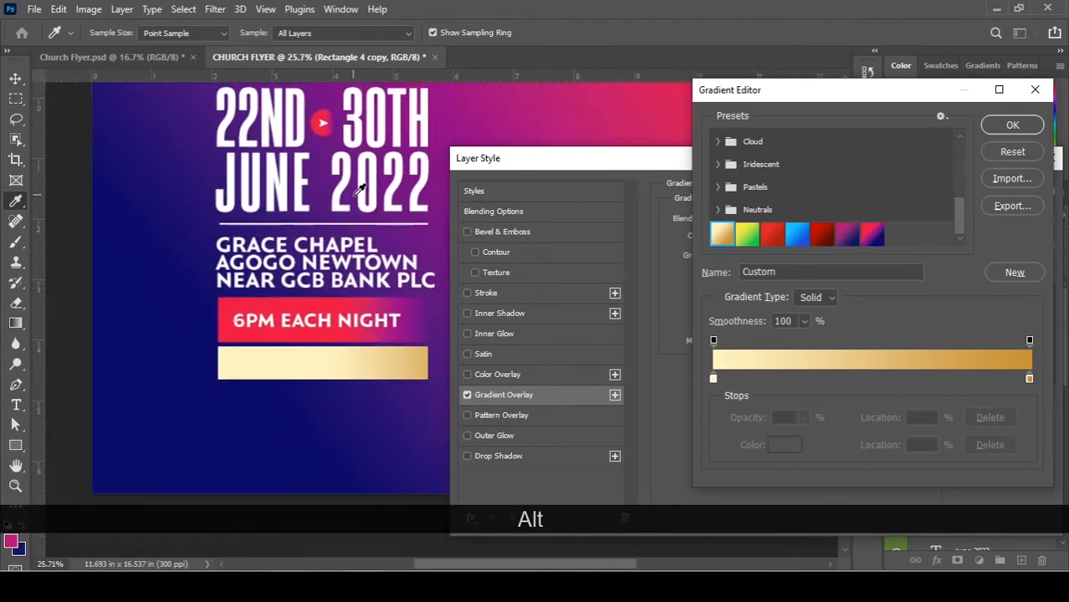
pyautogui.keyDown('alt'); pyautogui.scroll(-1, 358, 194); pyautogui.keyUp('alt')
pyautogui.moveTo(366, 128); pyautogui.dragTo(342, 225)
pyautogui.keyDown('alt'); pyautogui.scroll(-2, 341, 225); pyautogui.keyUp('alt')
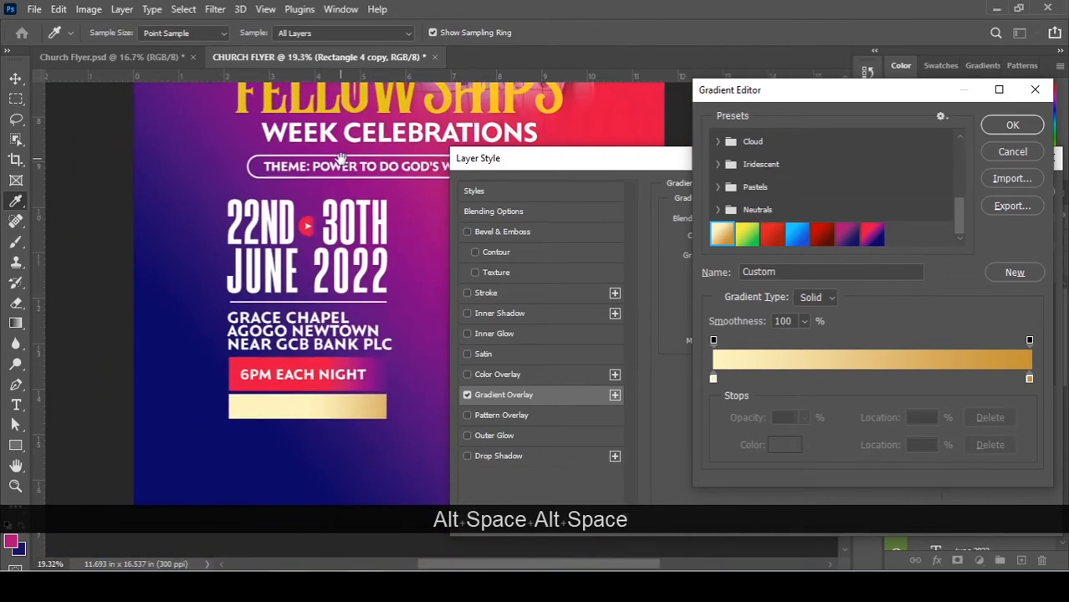
pyautogui.moveTo(341, 160); pyautogui.dragTo(313, 204)
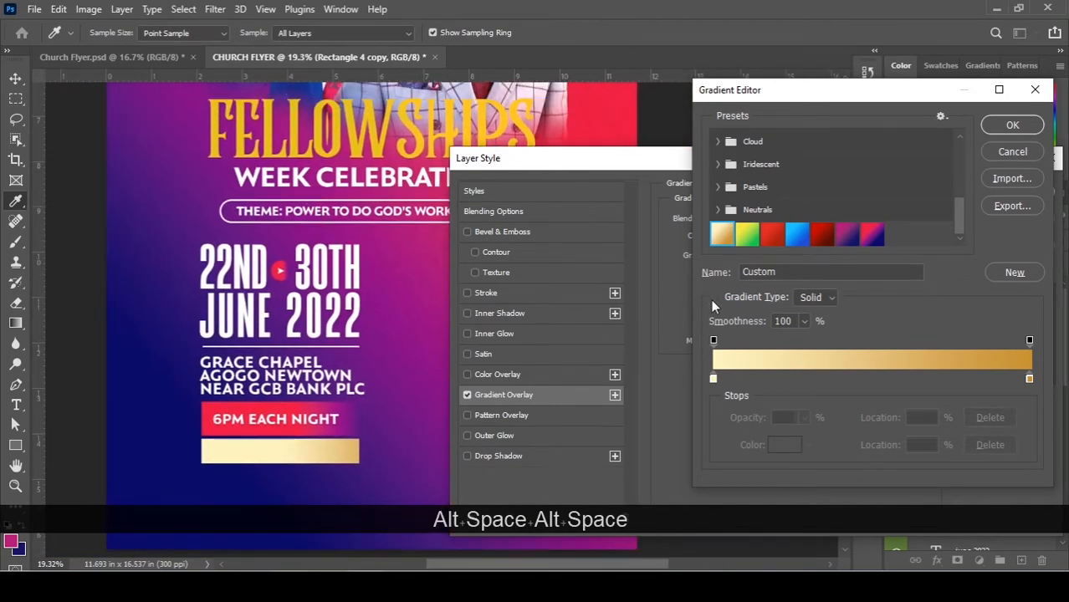
# Set the gradient stops to FELLOWSHIPS gold e1c71b and white ffffff, then reverse it.
pyautogui.click(1030, 380)
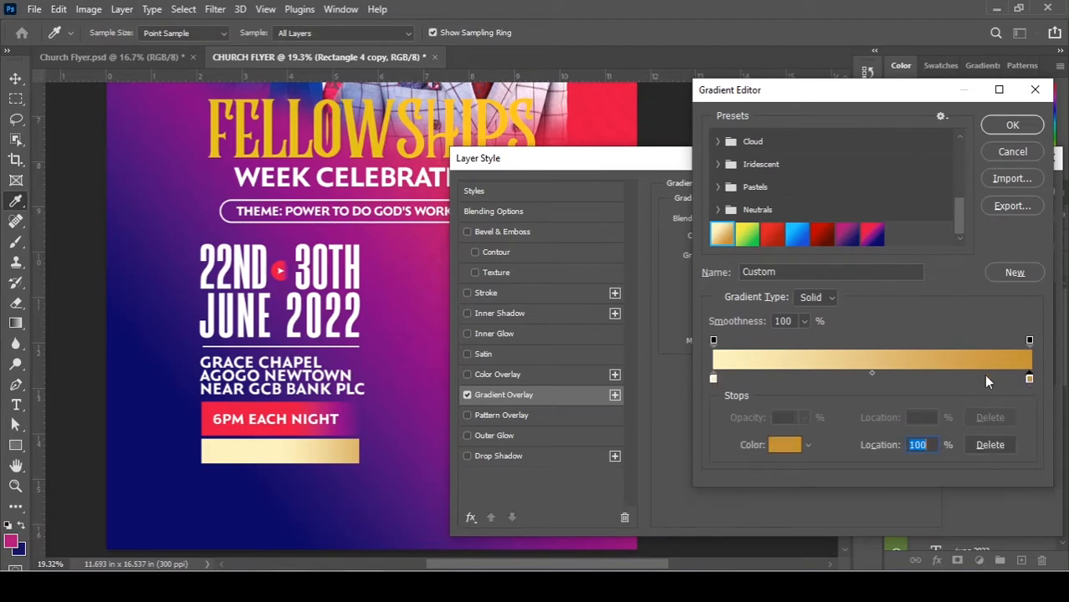
pyautogui.click(237, 116)
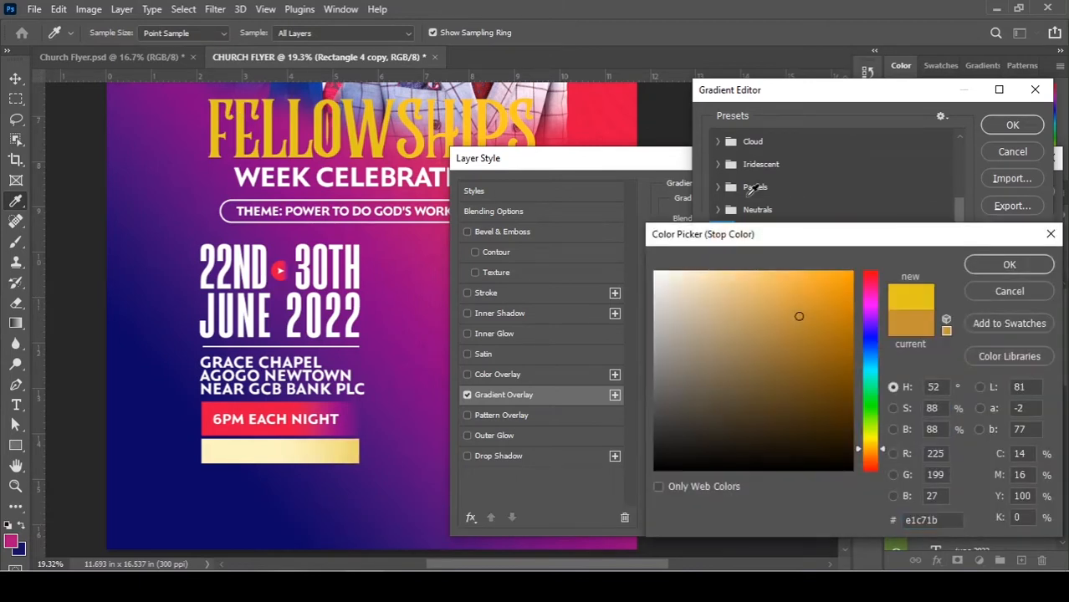
pyautogui.click(1000, 265)
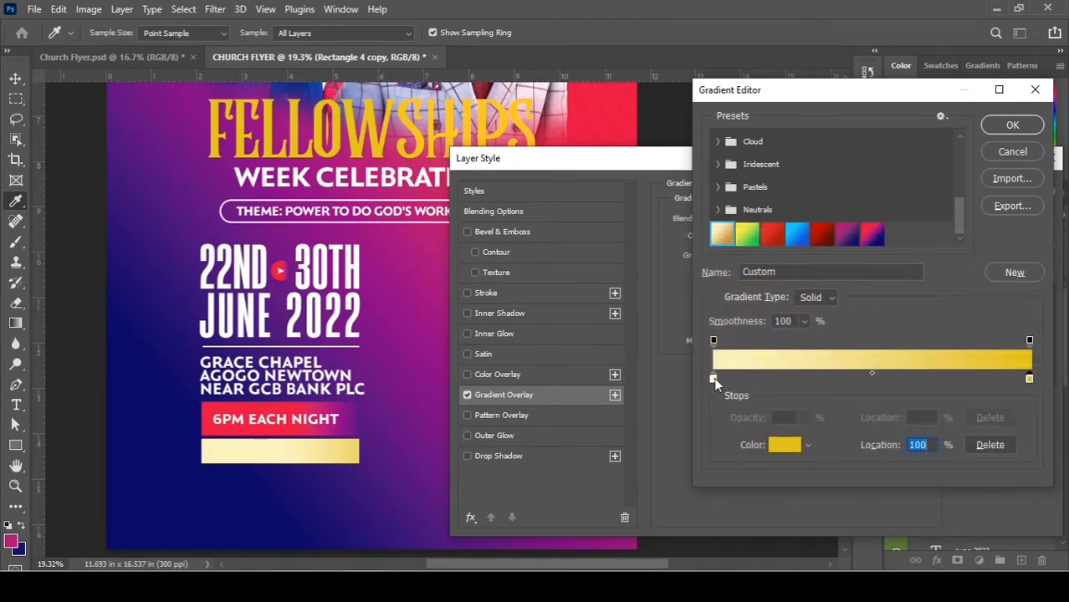
pyautogui.doubleClick(713, 378)
pyautogui.click(716, 284)
pyautogui.moveTo(614, 223); pyautogui.dragTo(646, 269)
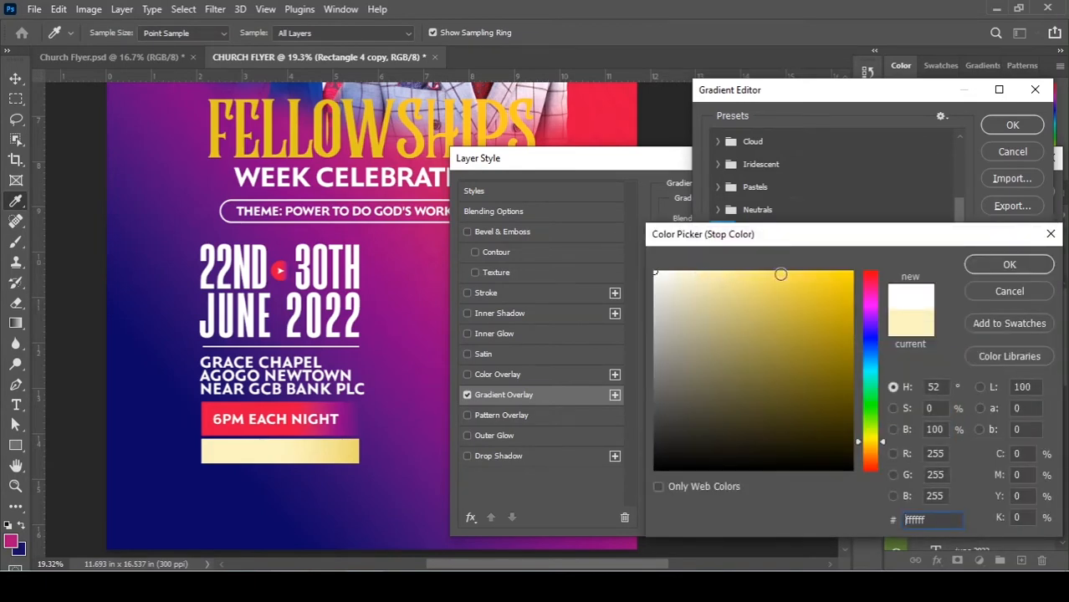
pyautogui.click(1008, 264)
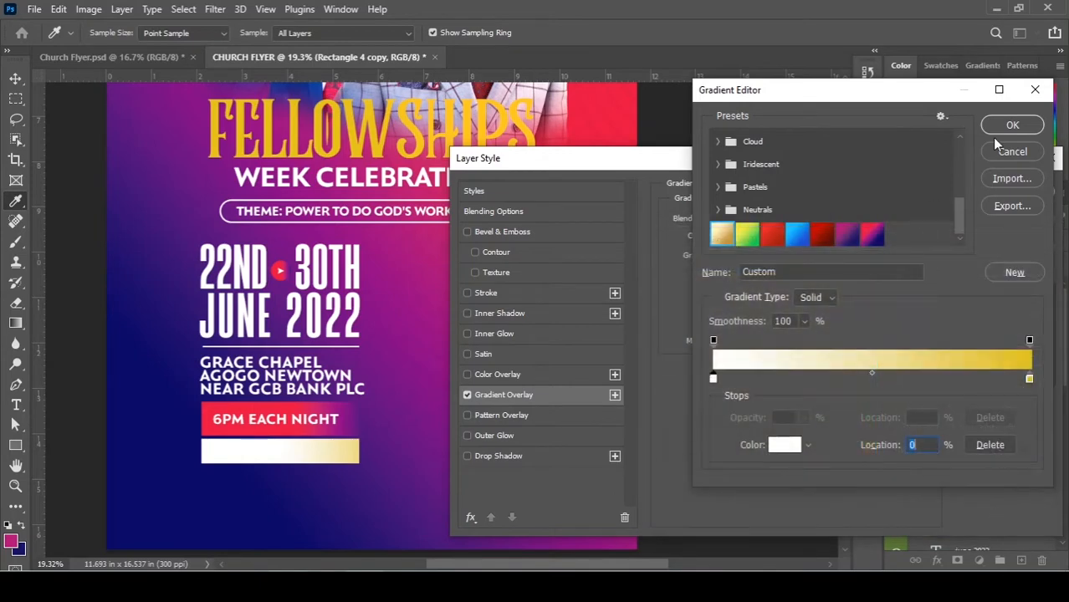
pyautogui.click(1012, 125)
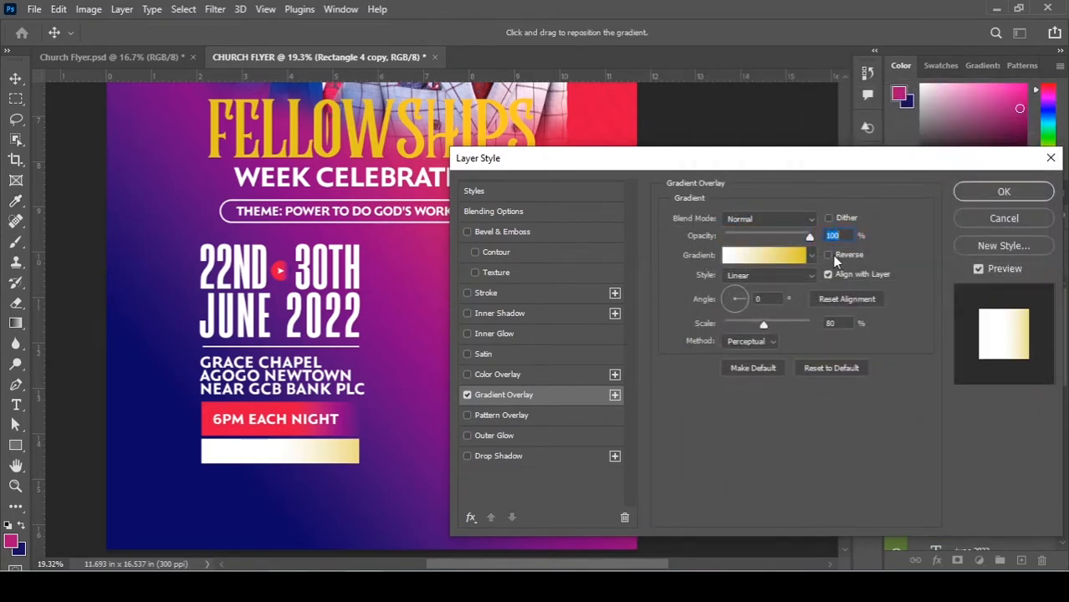
pyautogui.click(829, 255)
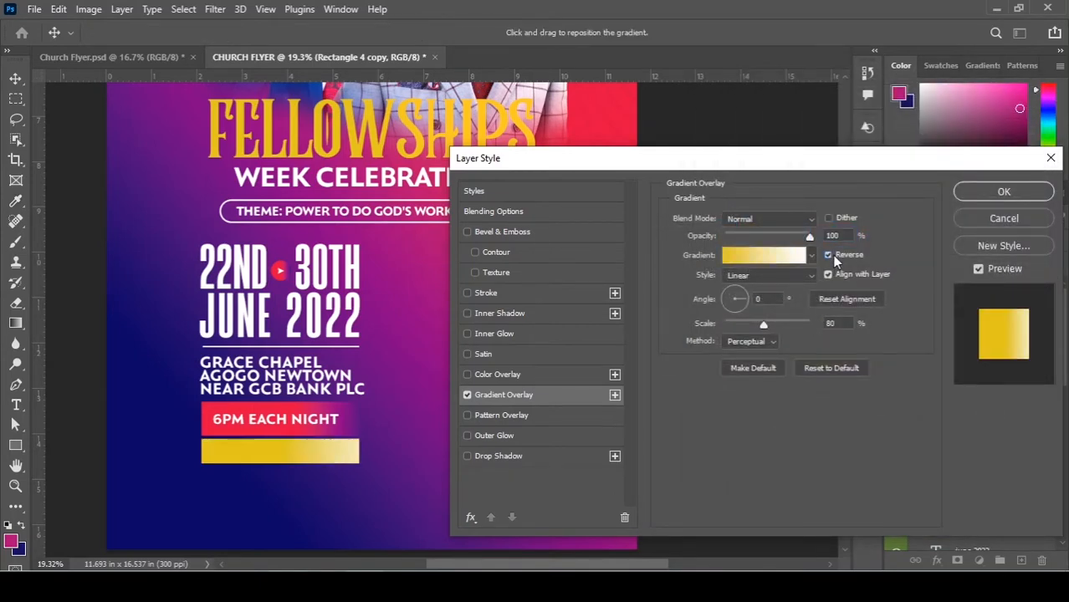
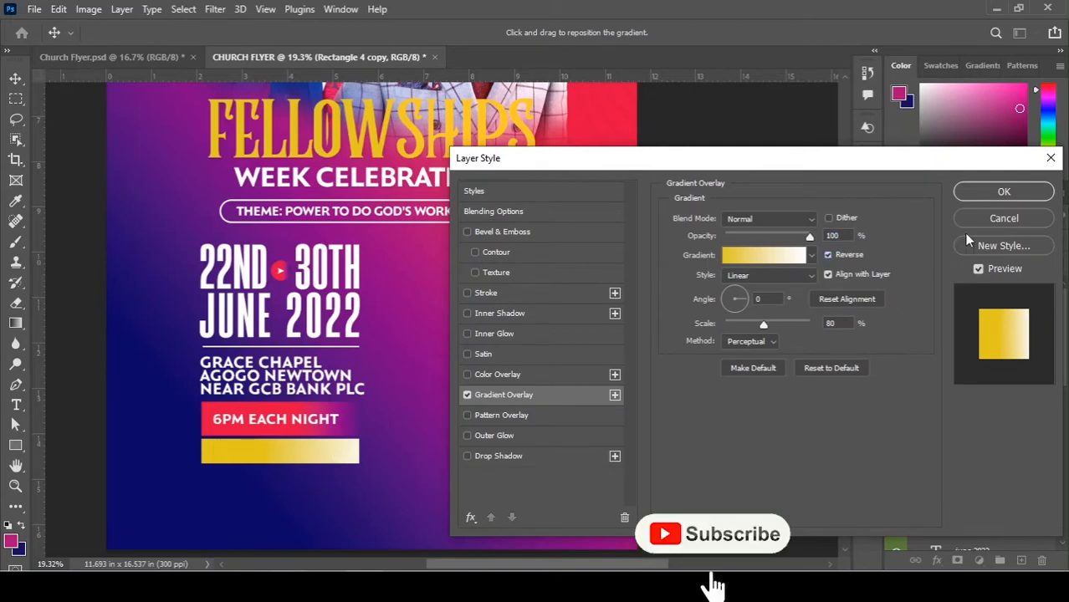
# Confirm the reversed yellow-to-cream gradient overlay, nudge the gold bar down, and deselect it.
pyautogui.click(997, 193)
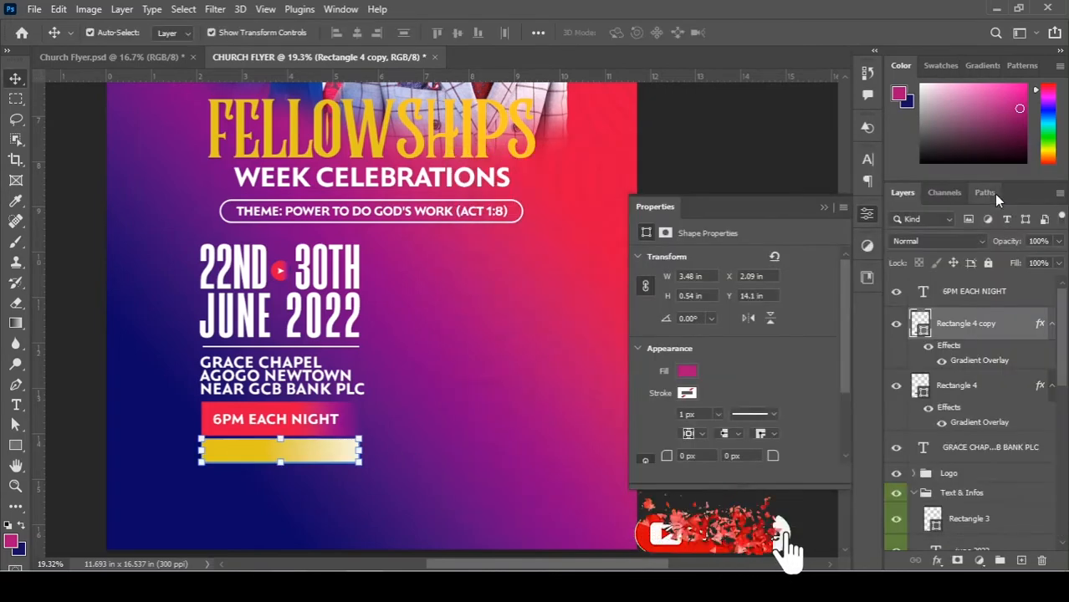
pyautogui.press('Down')
pyautogui.press('Down')
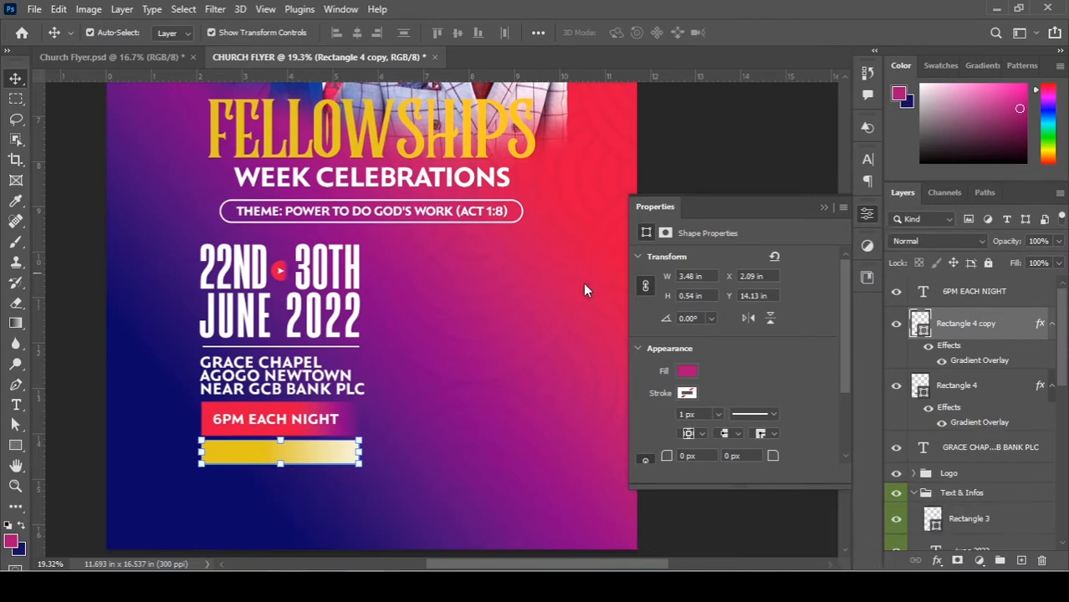
pyautogui.scroll(-1, 204, 385)
pyautogui.click(186, 410)
pyautogui.scroll(4, 280, 410)
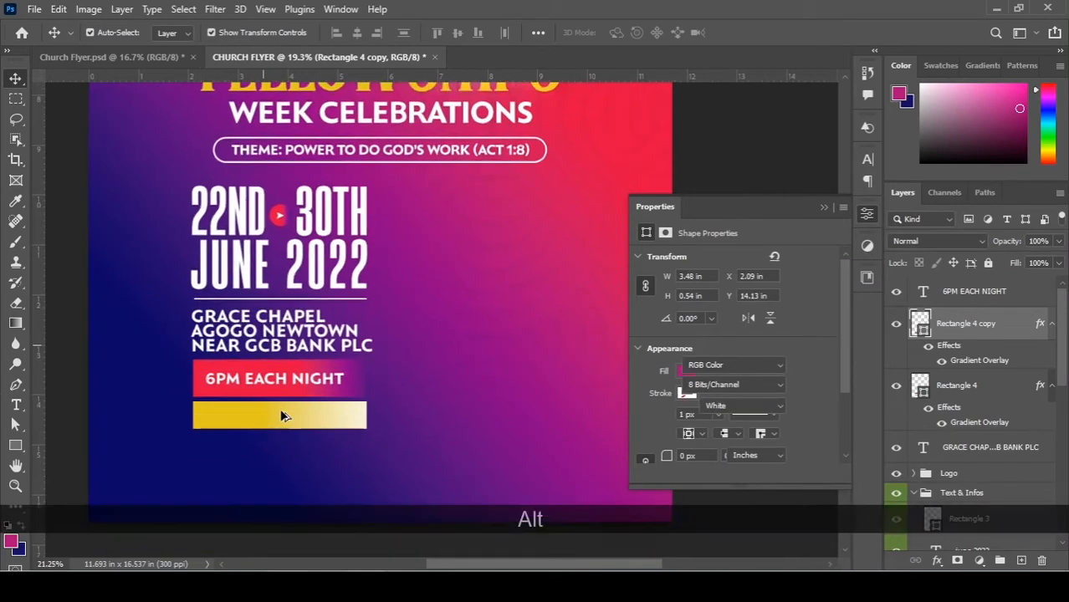
pyautogui.scroll(2, 435, 380)
pyautogui.moveTo(545, 321); pyautogui.dragTo(513, 235)
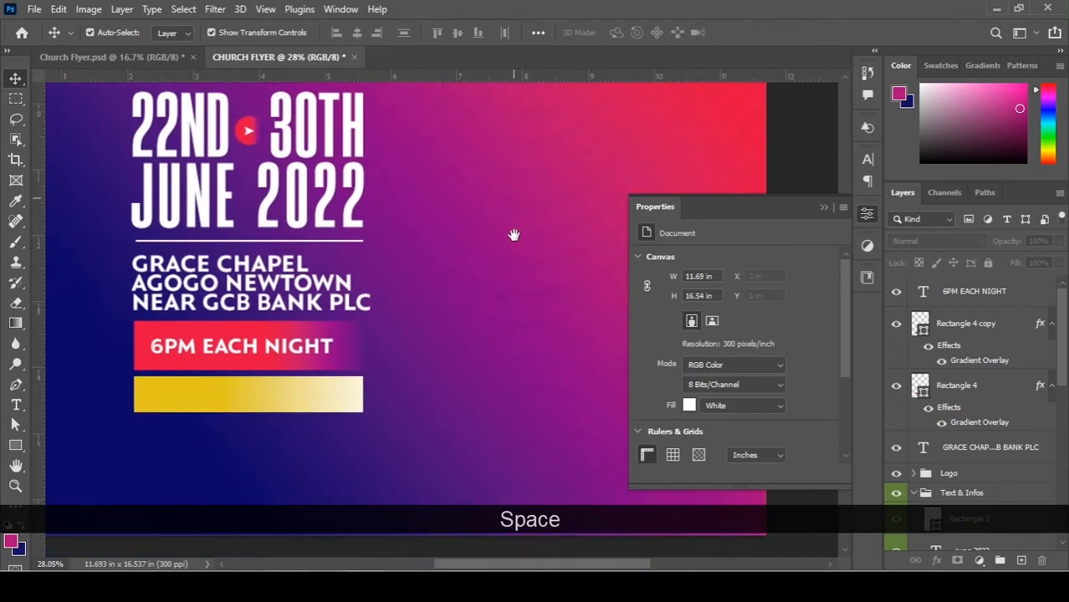
# Copy the FELLOWSHIP LEADERS line from the Notepad notes.
pyautogui.hotkey('alt', 'Tab')
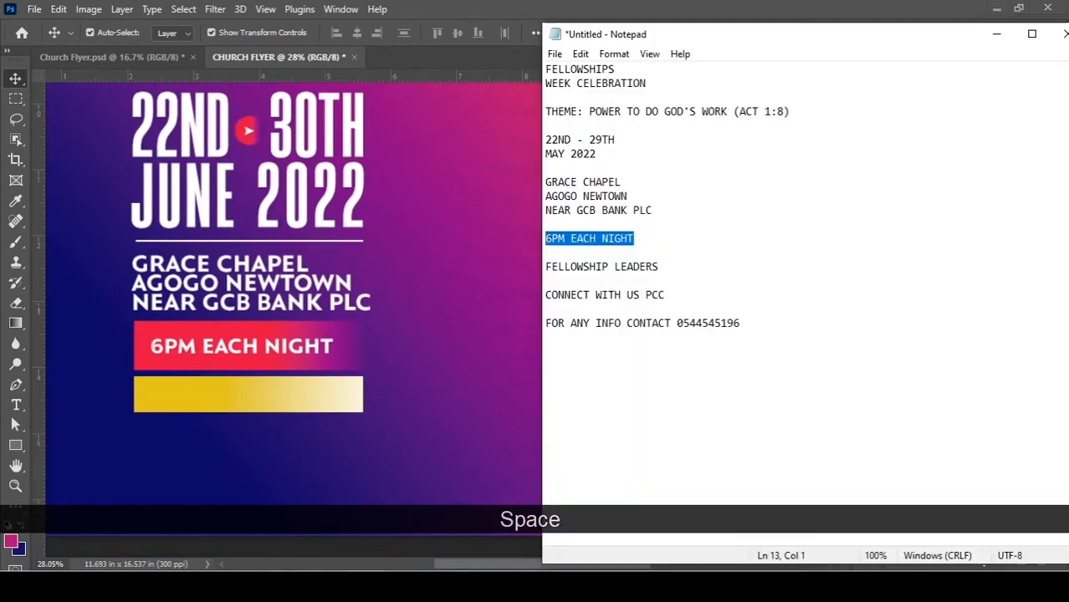
pyautogui.moveTo(660, 266); pyautogui.dragTo(536, 272)
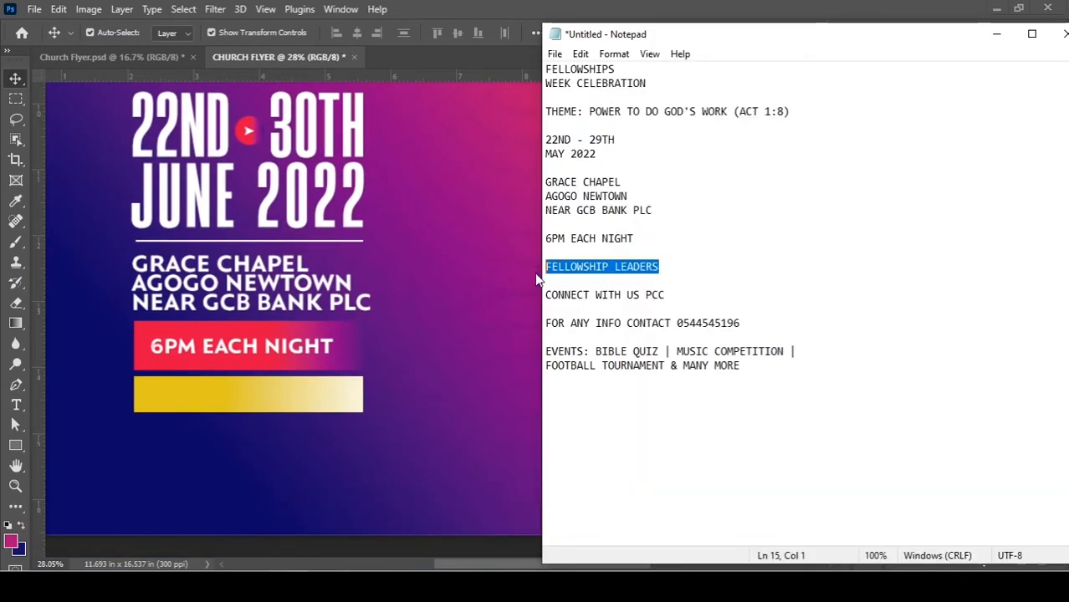
pyautogui.hotkey('ctrl', 'c')
pyautogui.hotkey('alt', 'Tab')
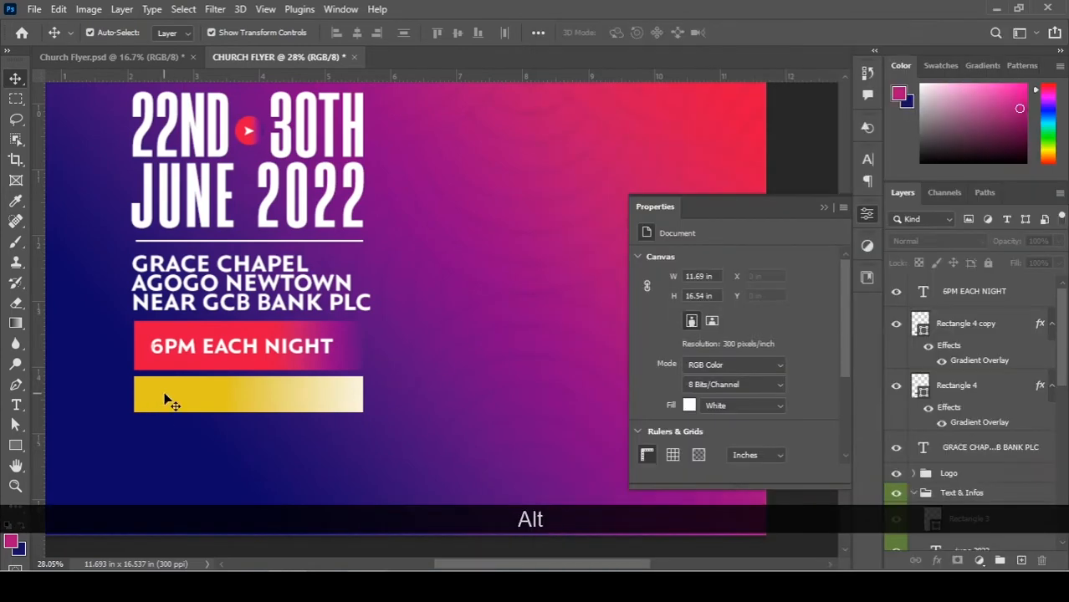
# Duplicate the 6PM EACH NIGHT text onto the gold bar and color it dark blue.
pyautogui.scroll(1, 167, 398)
pyautogui.moveTo(201, 366); pyautogui.dragTo(194, 413)
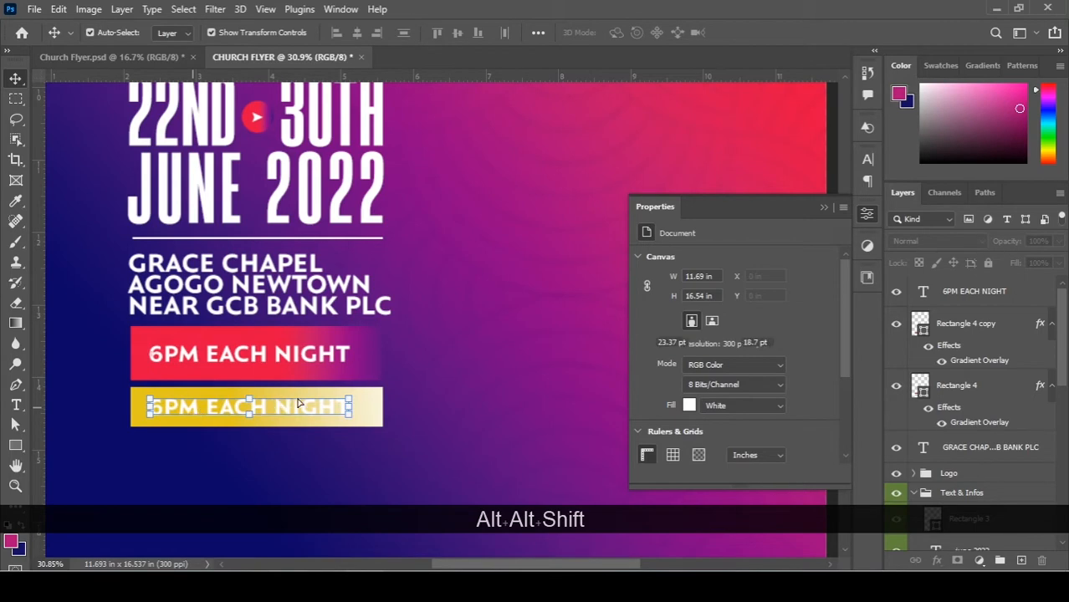
pyautogui.scroll(-2, 572, 374)
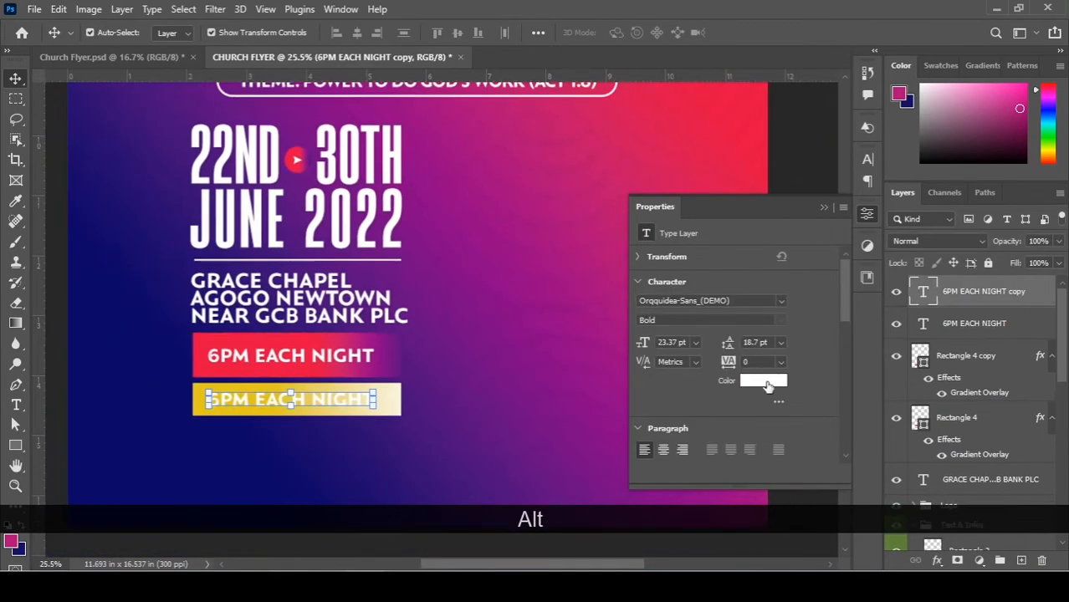
pyautogui.click(94, 459)
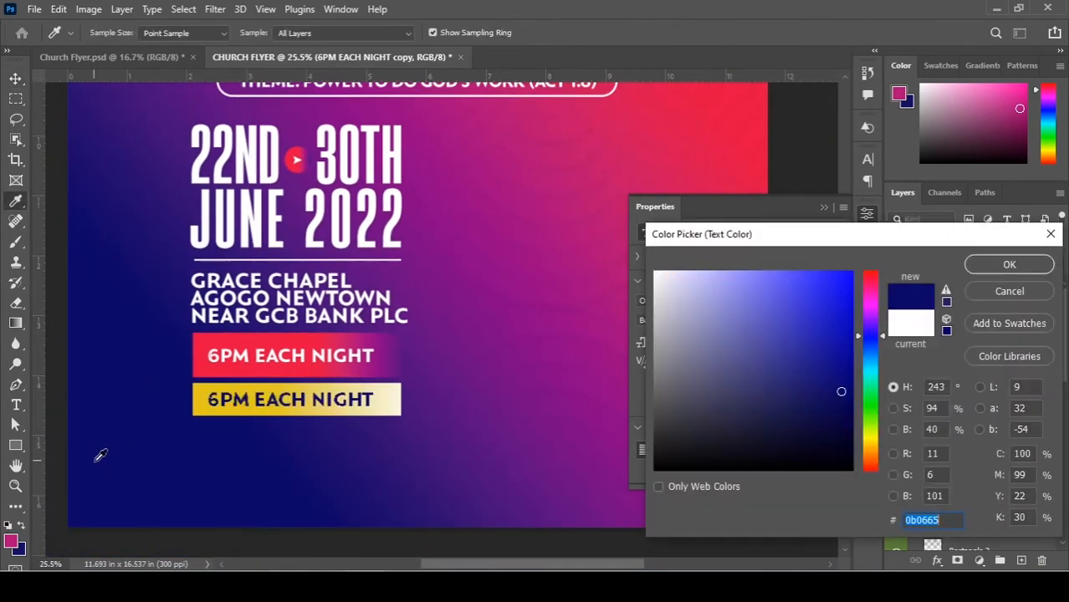
pyautogui.click(1009, 266)
pyautogui.hotkey('ctrl', 't')
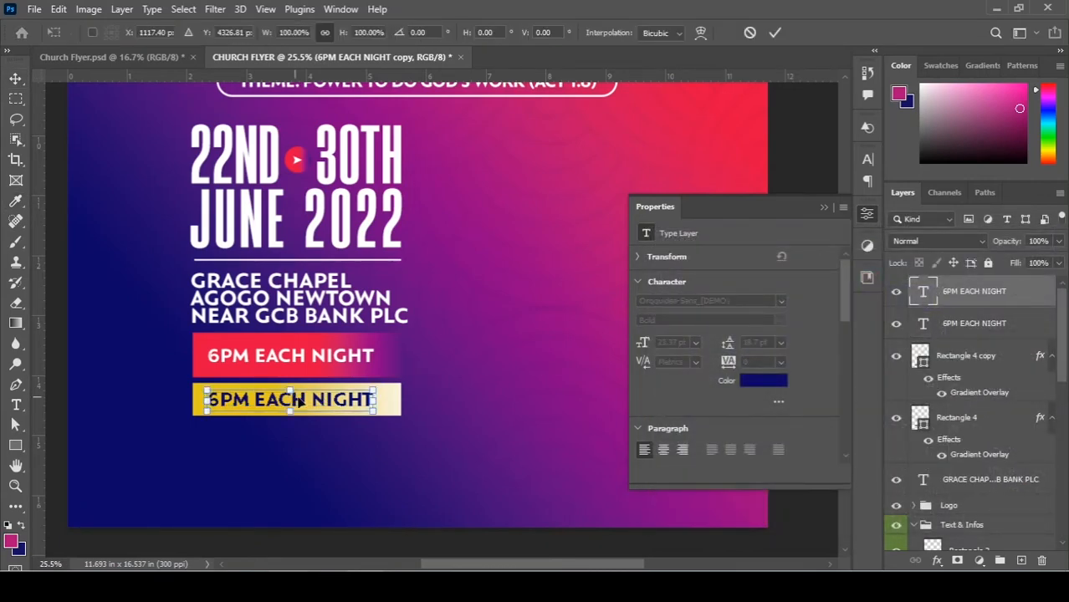
pyautogui.press('Return')
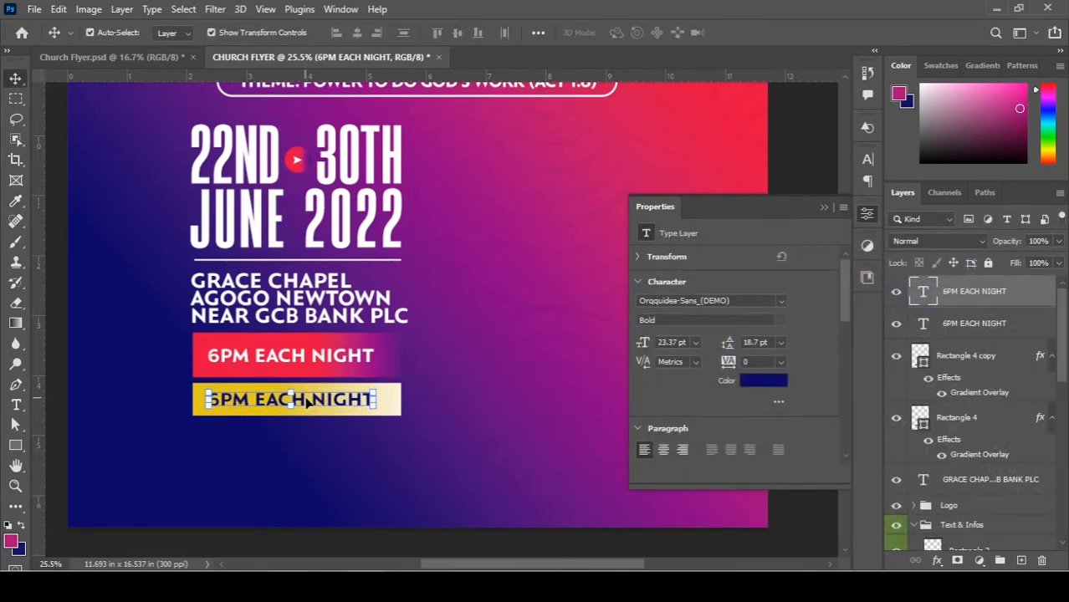
# Replace the copied text with FELLOWSHIP LEADERS and scale it down to 15.59 pt.
pyautogui.doubleClick(305, 399)
pyautogui.hotkey('ctrl', 'a')
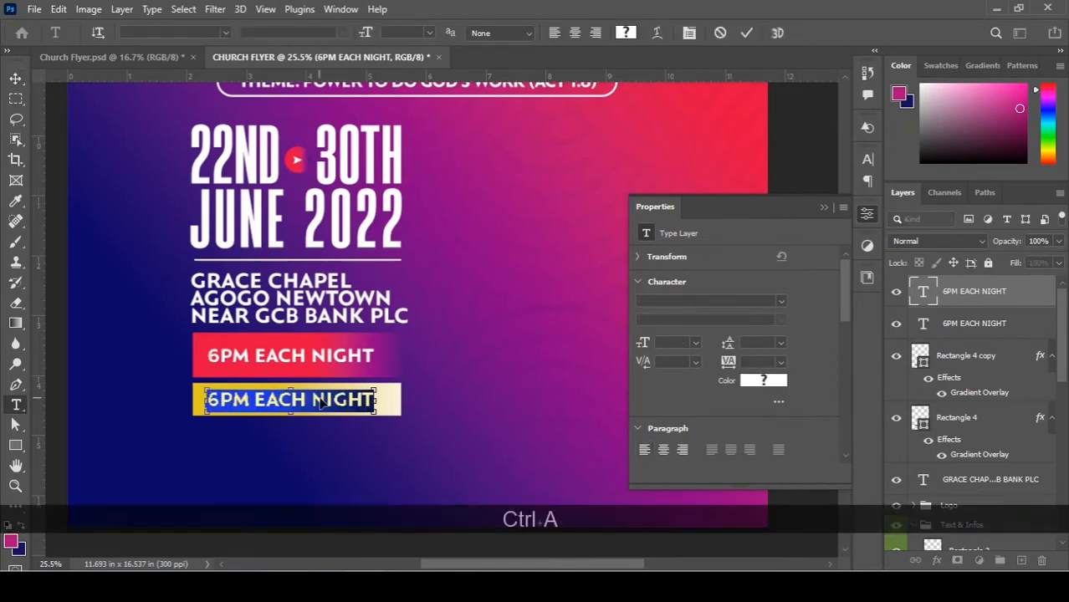
pyautogui.hotkey('ctrl', 'v')
pyautogui.press('Return')
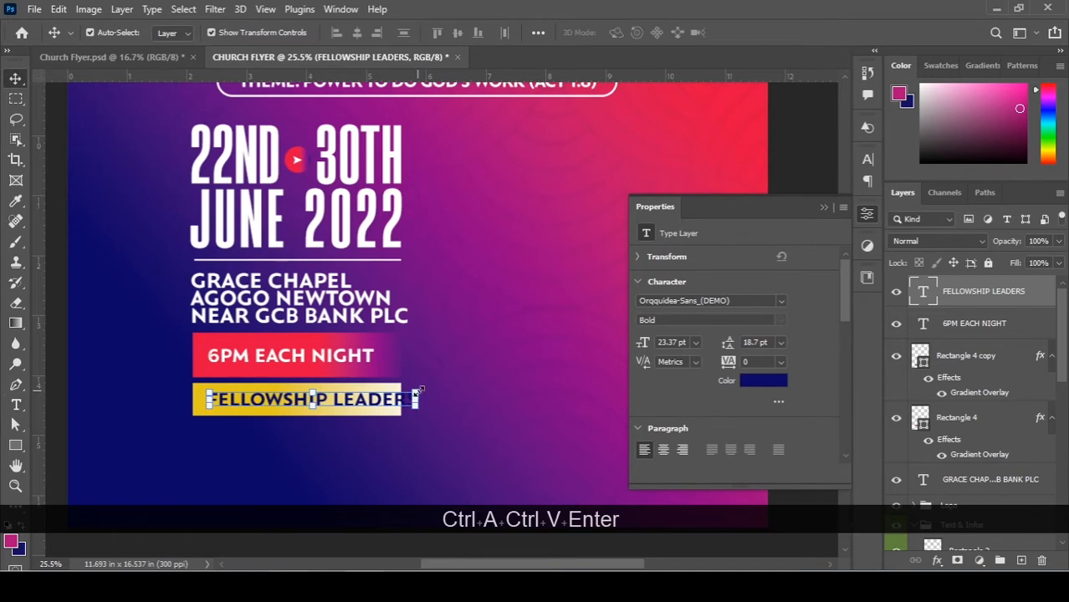
pyautogui.moveTo(420, 391); pyautogui.dragTo(363, 390)
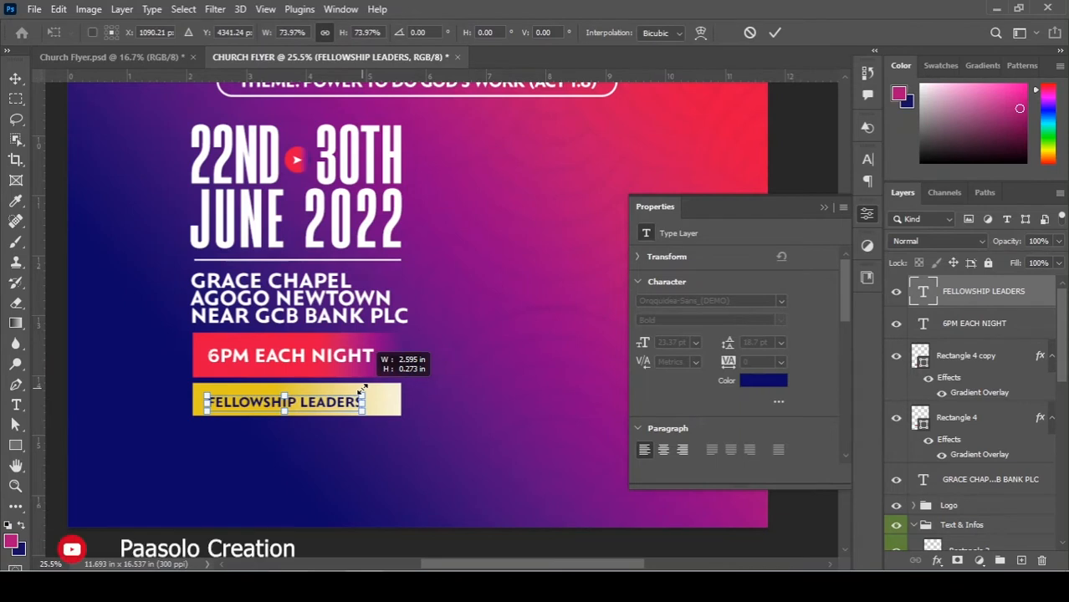
pyautogui.press('Return')
pyautogui.scroll(3, 340, 449)
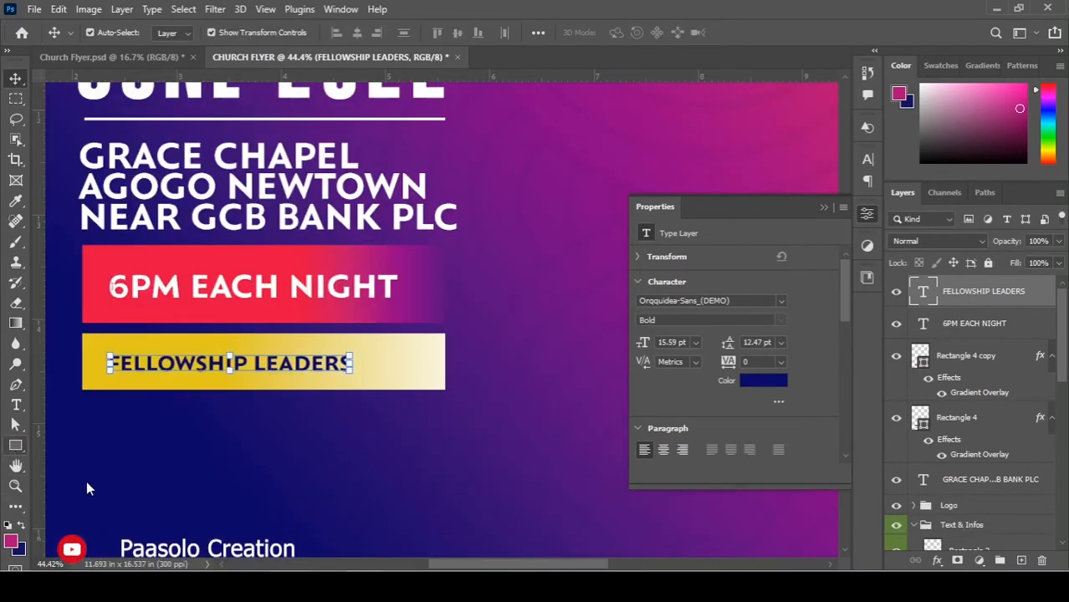
# Draw a chevron arrow custom shape on the gold bar after FELLOWSHIP LEADERS.
pyautogui.click(87, 483)
pyautogui.rightClick(19, 450)
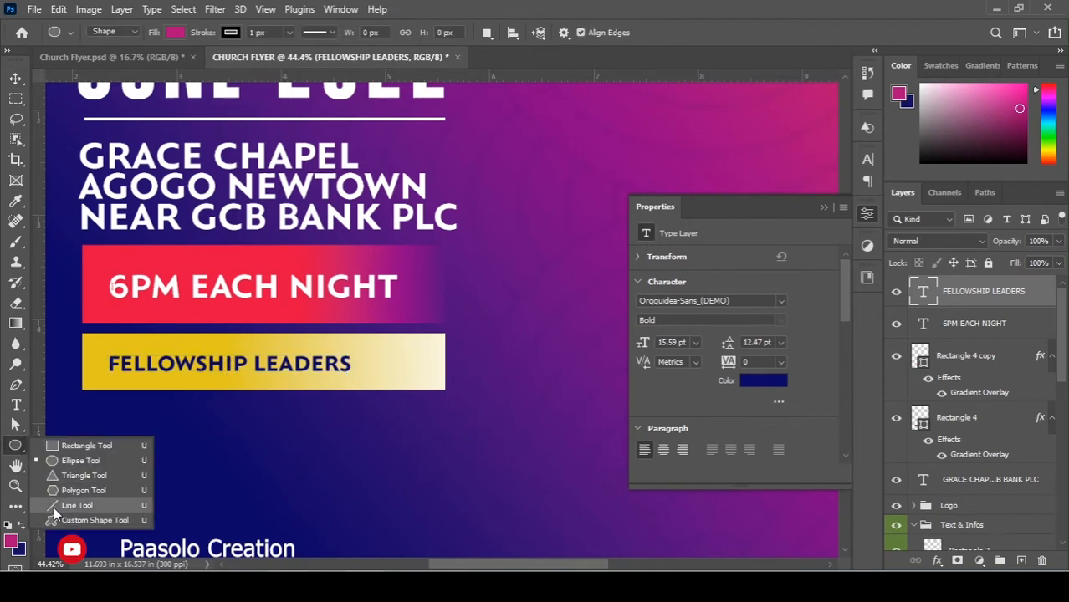
pyautogui.click(58, 516)
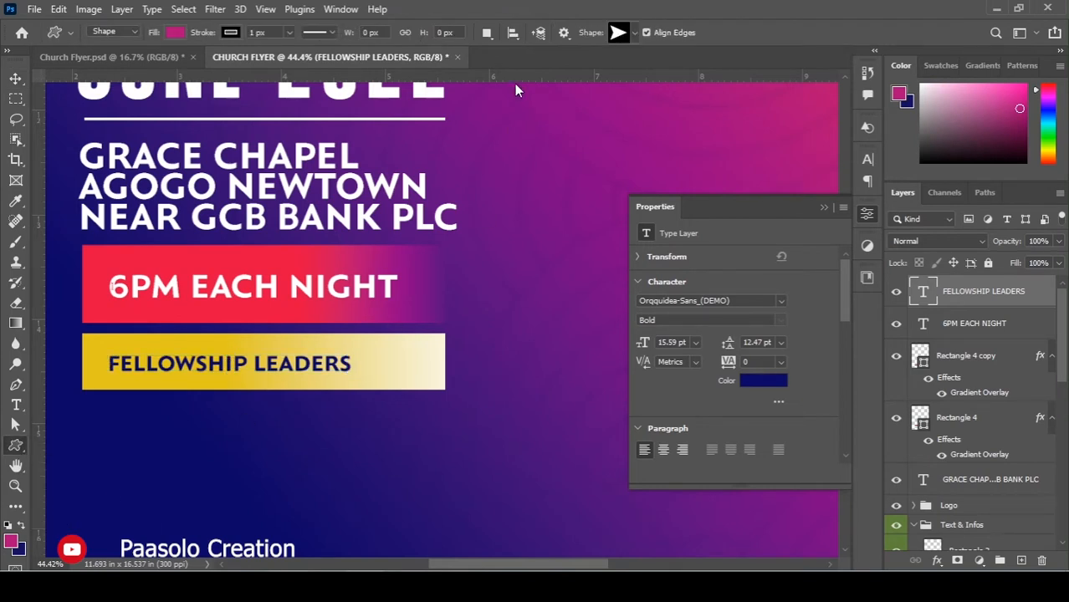
pyautogui.click(619, 34)
pyautogui.scroll(-2, 617, 315)
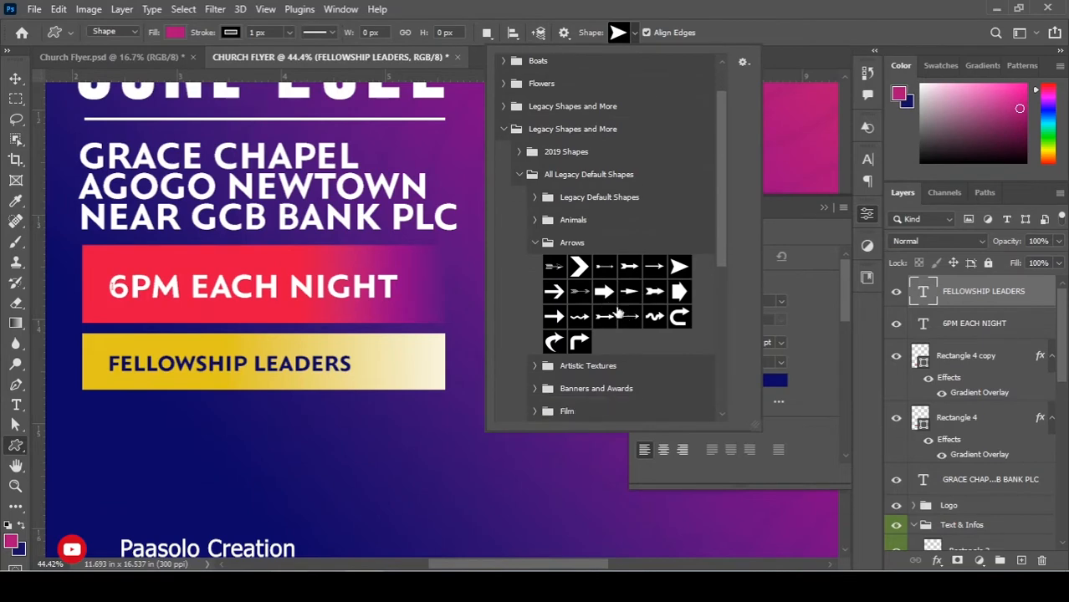
pyautogui.click(579, 266)
pyautogui.scroll(4, 386, 357)
pyautogui.moveTo(360, 211); pyautogui.dragTo(334, 204)
pyautogui.moveTo(323, 331); pyautogui.dragTo(363, 485)
# Line the chevron up with the text, shrink it slightly, and remove its outline.
pyautogui.scroll(-2, 351, 333)
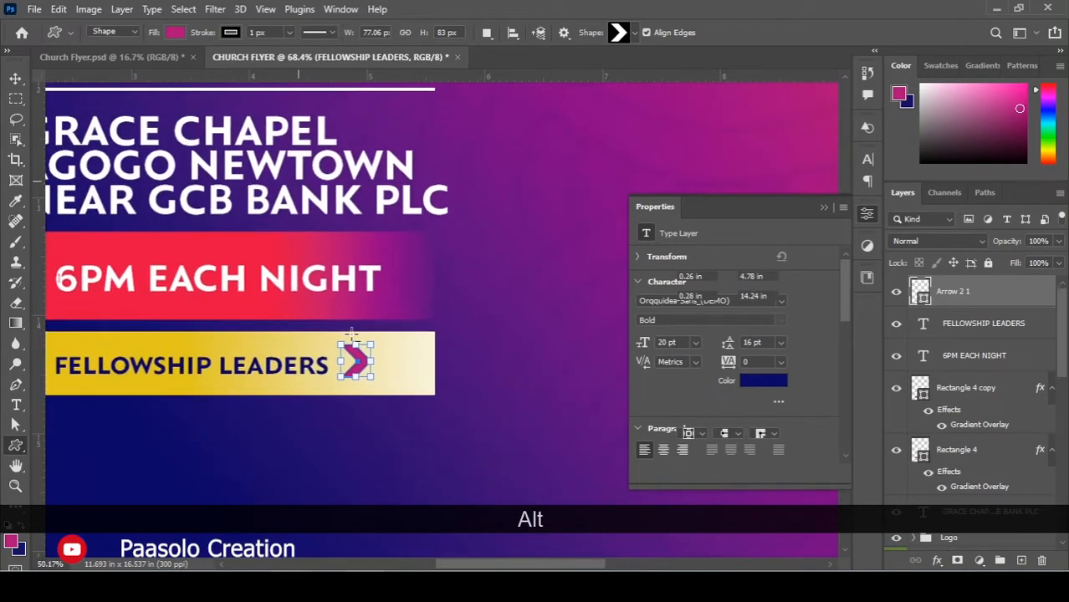
pyautogui.scroll(3, 353, 343)
pyautogui.press('v')
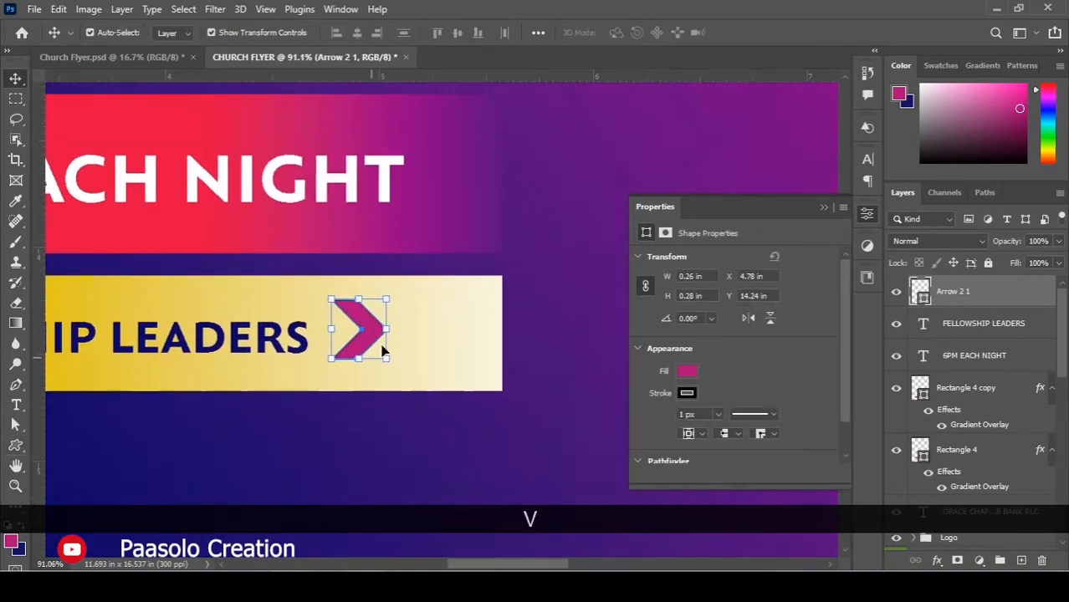
pyautogui.moveTo(364, 321)
pyautogui.mouseDown()
pyautogui.moveTo(365, 338)
pyautogui.moveTo(383, 312)
pyautogui.moveTo(357, 344)
pyautogui.moveTo(376, 311)
pyautogui.mouseUp()
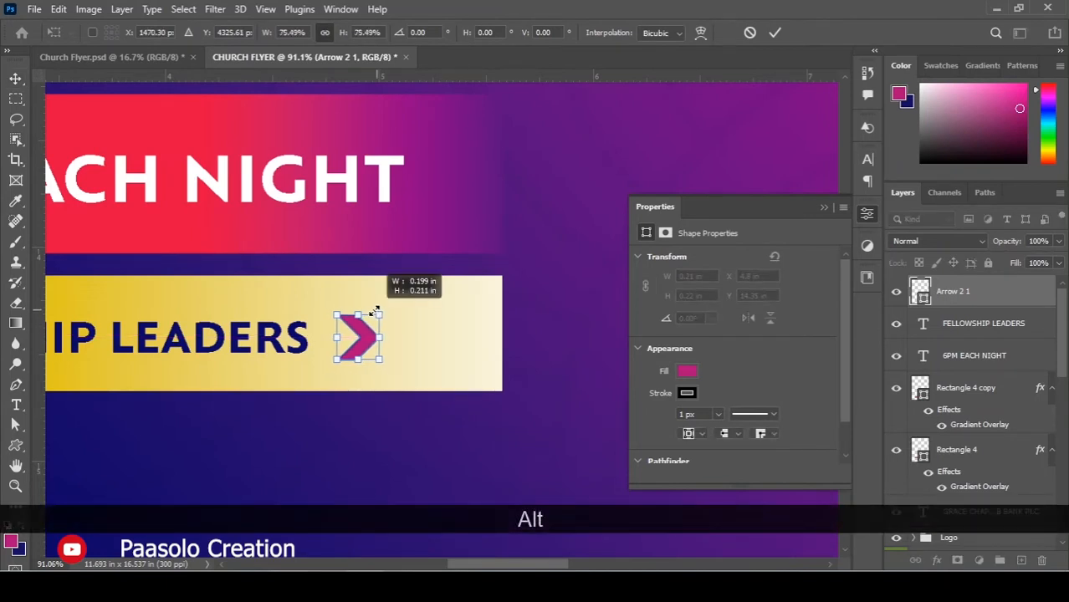
pyautogui.moveTo(342, 342); pyautogui.dragTo(343, 340)
pyautogui.click(558, 344)
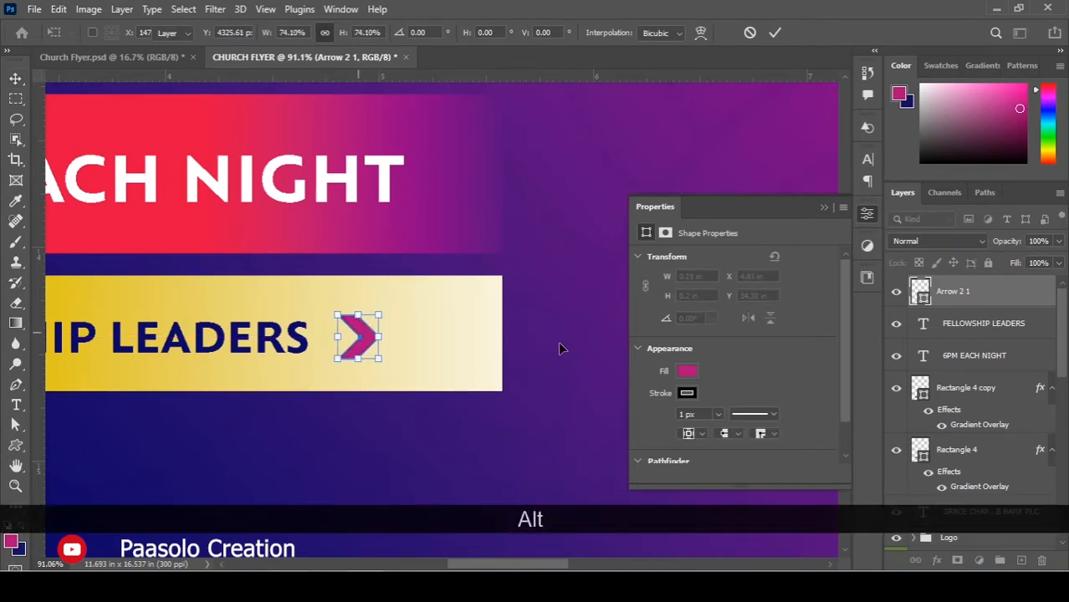
pyautogui.click(681, 393)
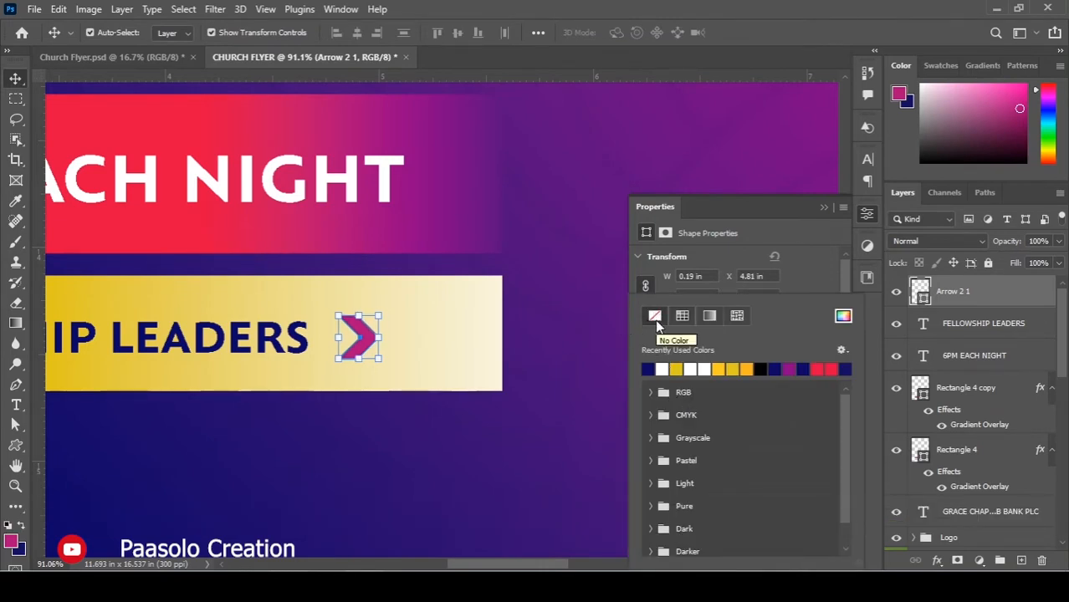
pyautogui.click(787, 237)
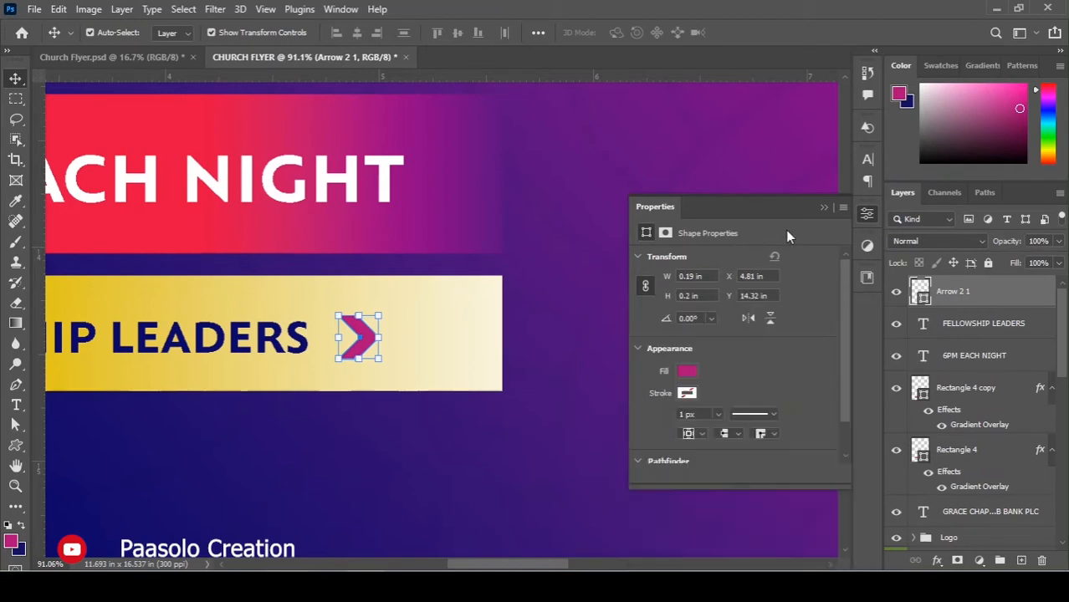
pyautogui.click(686, 371)
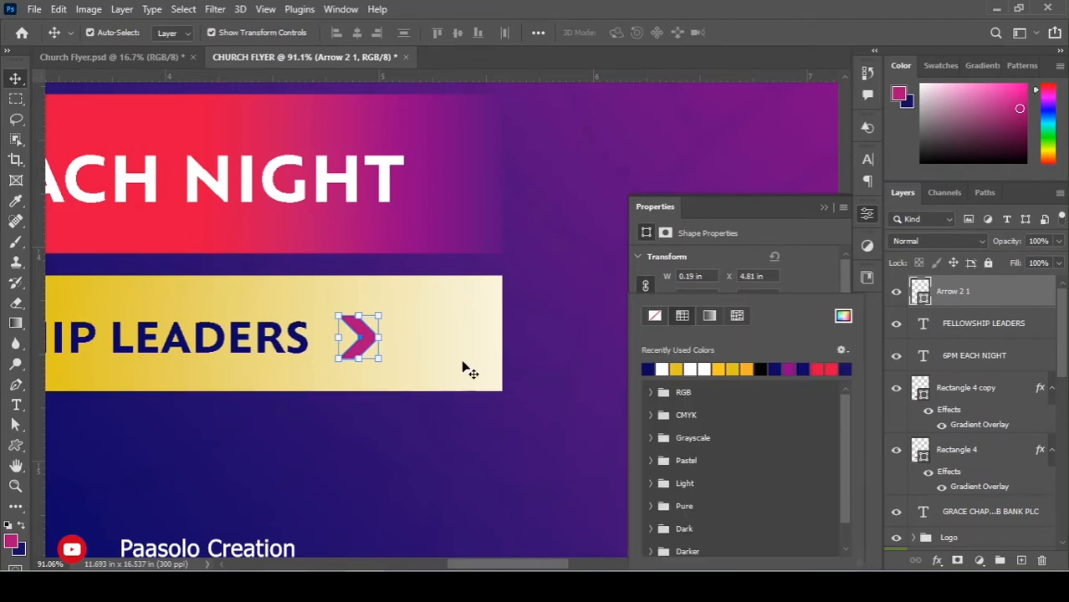
# Duplicate the navy chevron to its right to form additional arrows.
pyautogui.moveTo(369, 340); pyautogui.dragTo(400, 343)
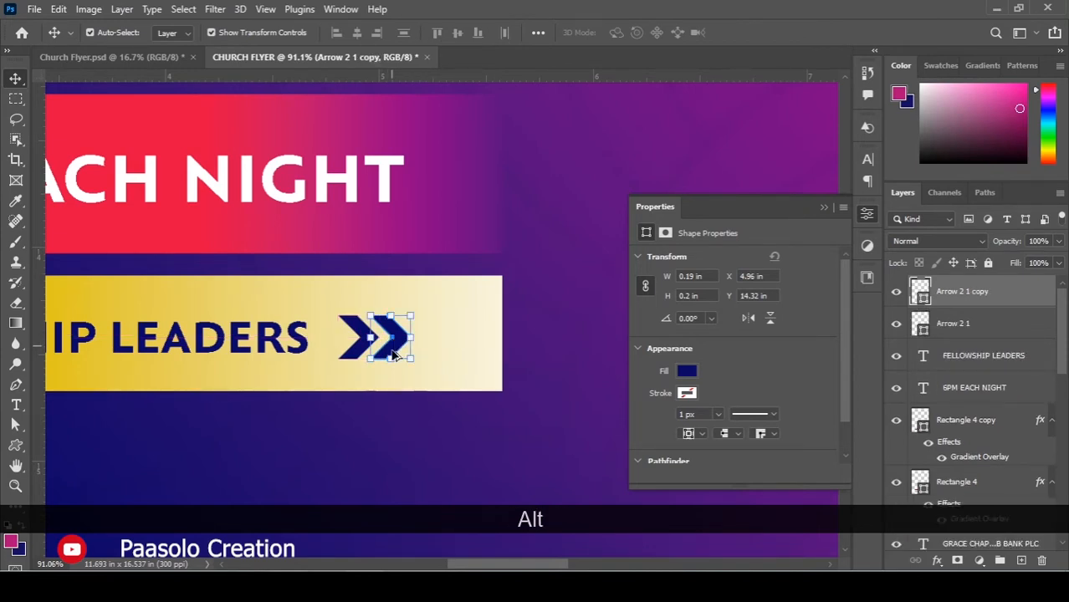
pyautogui.hotkey('ctrl', 't')
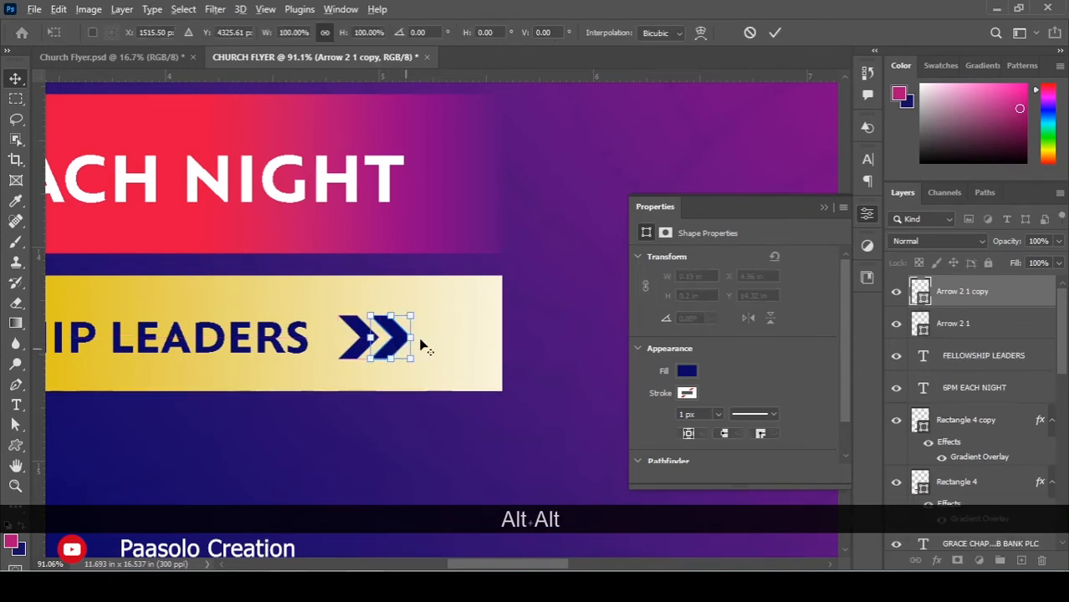
pyautogui.click(775, 31)
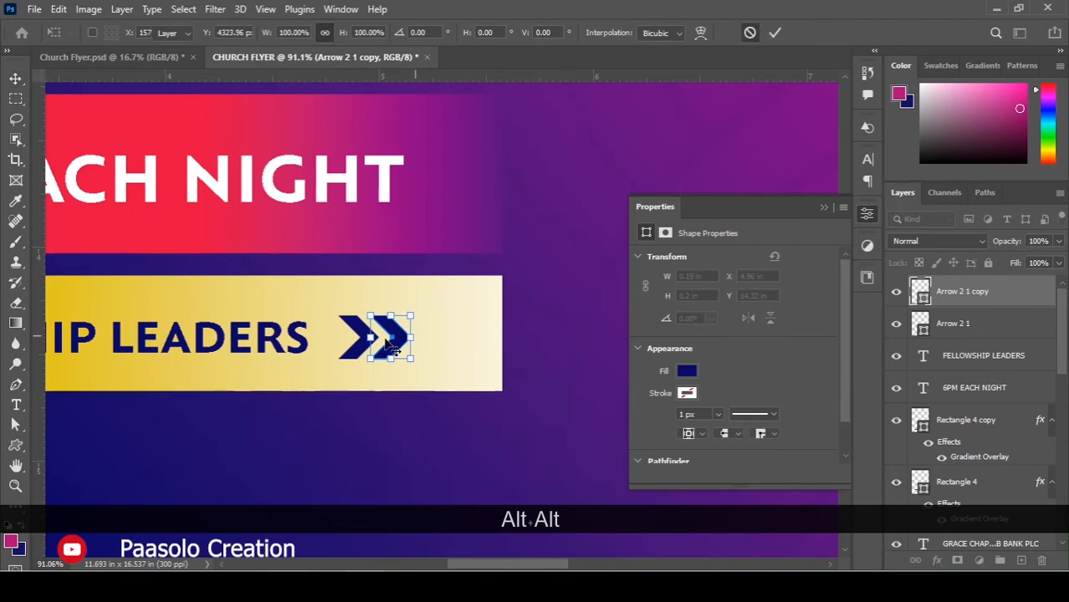
pyautogui.moveTo(389, 329); pyautogui.dragTo(423, 333)
pyautogui.hotkey('ctrl', 'z')
pyautogui.hotkey('ctrl', 'z')
# Distribute the three arrows by horizontal centers and fit the flyer on screen.
pyautogui.keyDown('shift'); pyautogui.click(392, 336); pyautogui.keyUp('shift')
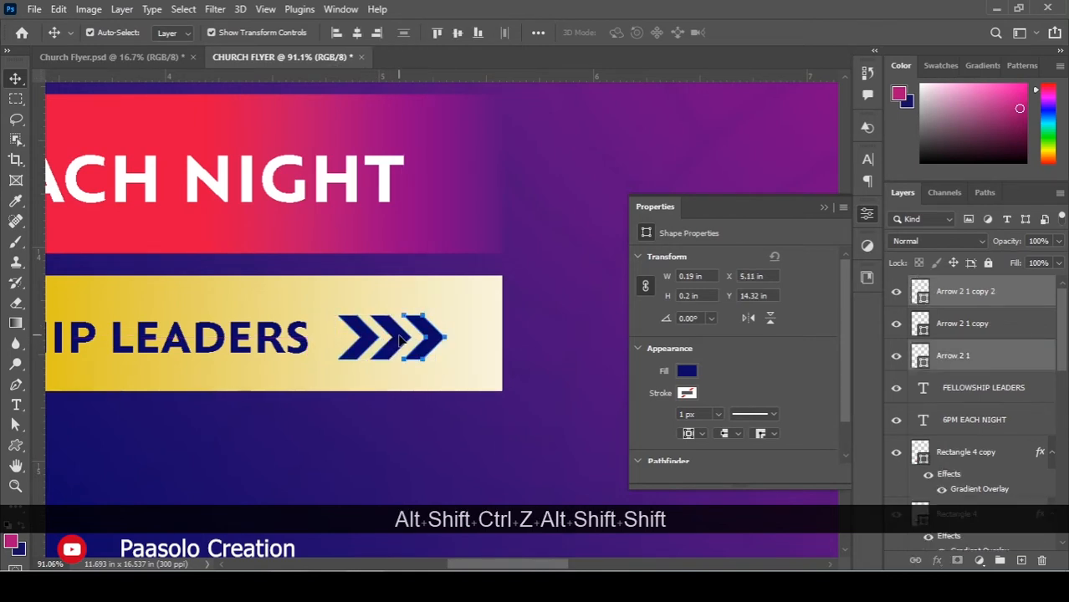
pyautogui.click(499, 34)
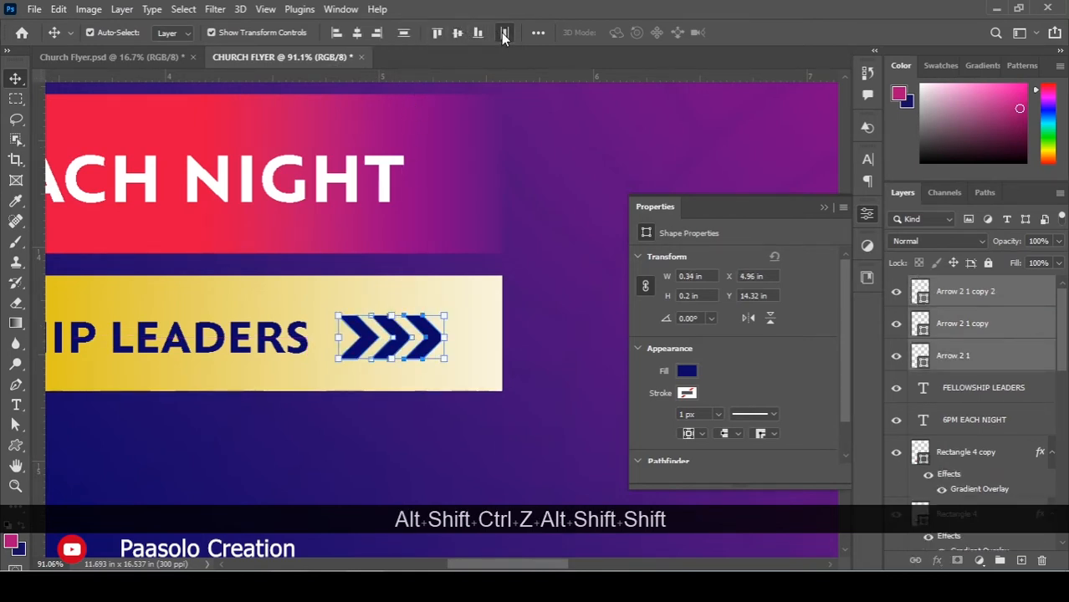
pyautogui.scroll(1, 541, 307)
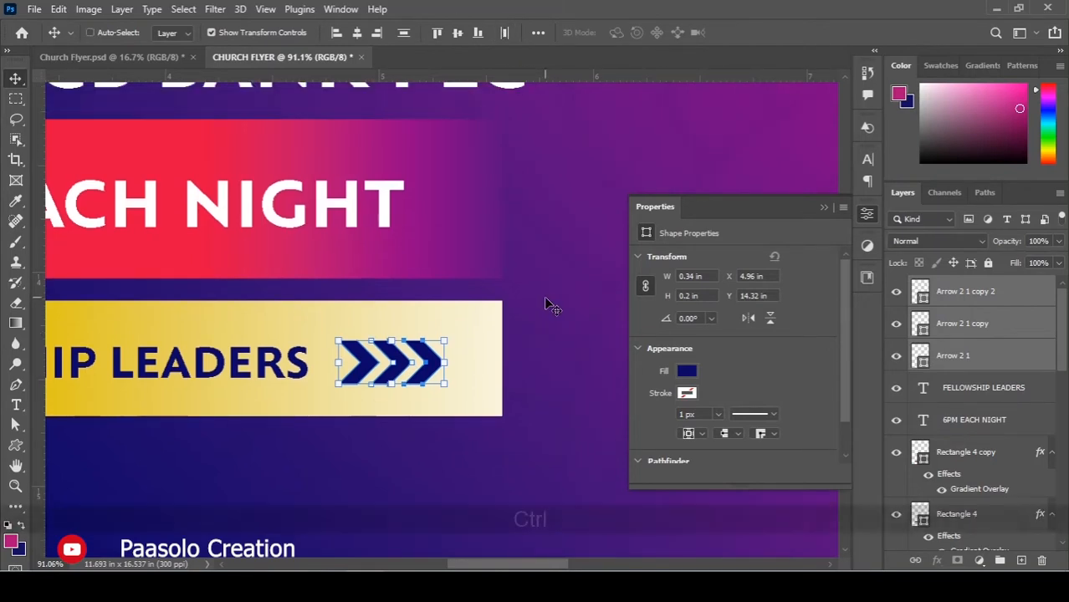
pyautogui.hotkey('ctrl', '0')
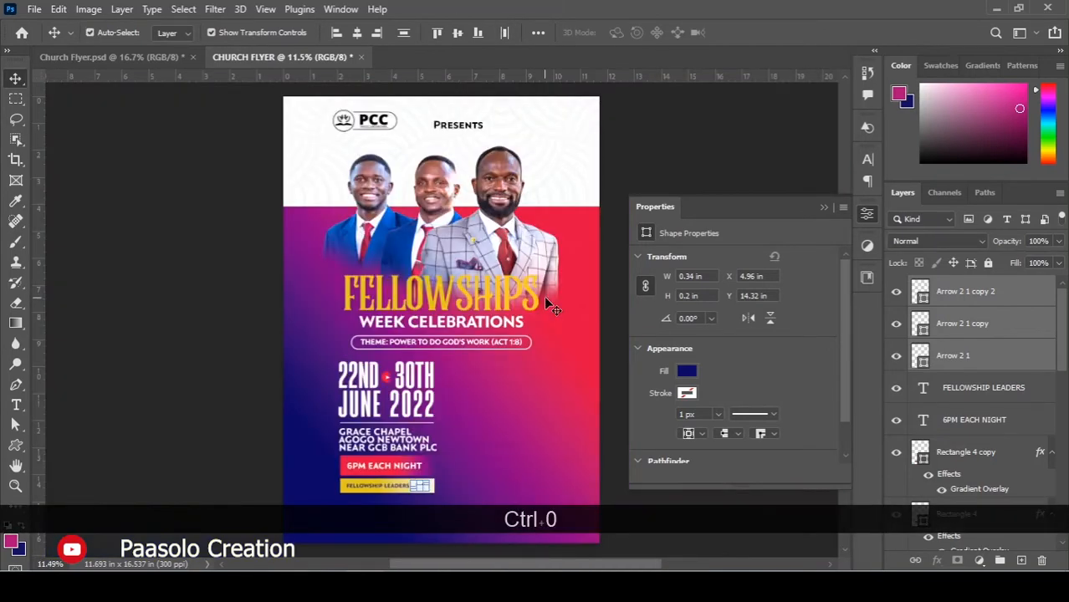
pyautogui.click(215, 406)
pyautogui.scroll(-3, 510, 399)
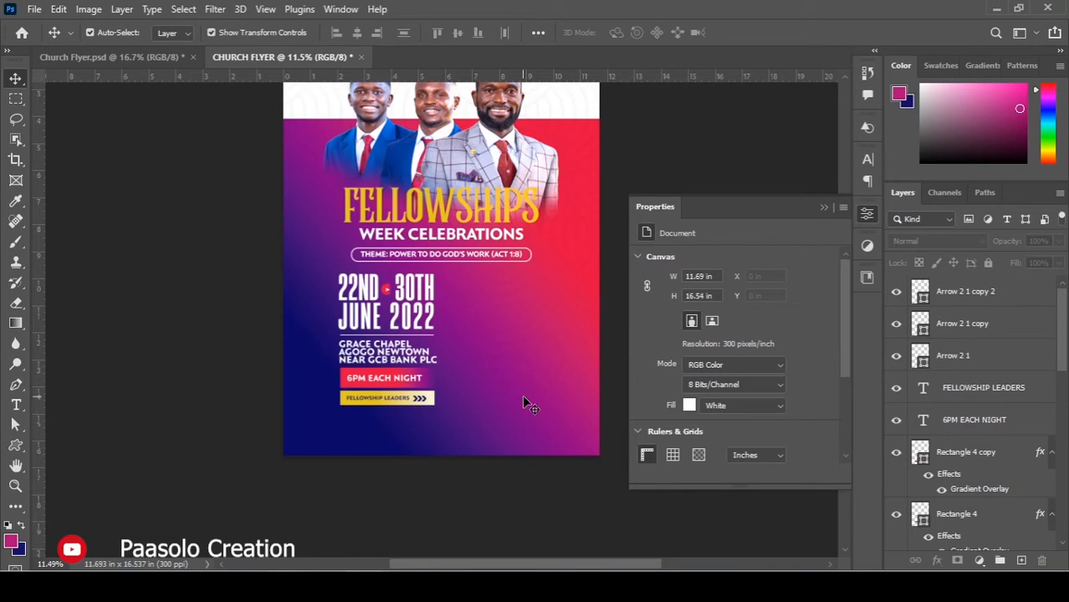
# Copy the CONNECT WITH US PCC line from the Notepad notes.
pyautogui.scroll(-1, 473, 390)
pyautogui.scroll(1, 464, 389)
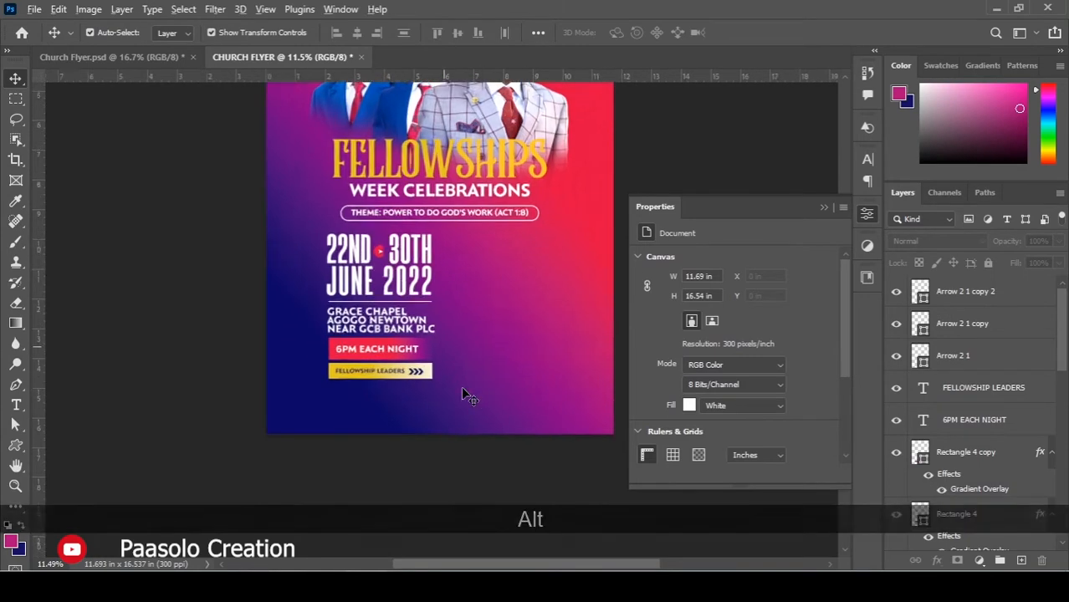
pyautogui.scroll(5, 461, 389)
pyautogui.moveTo(448, 374); pyautogui.dragTo(401, 264)
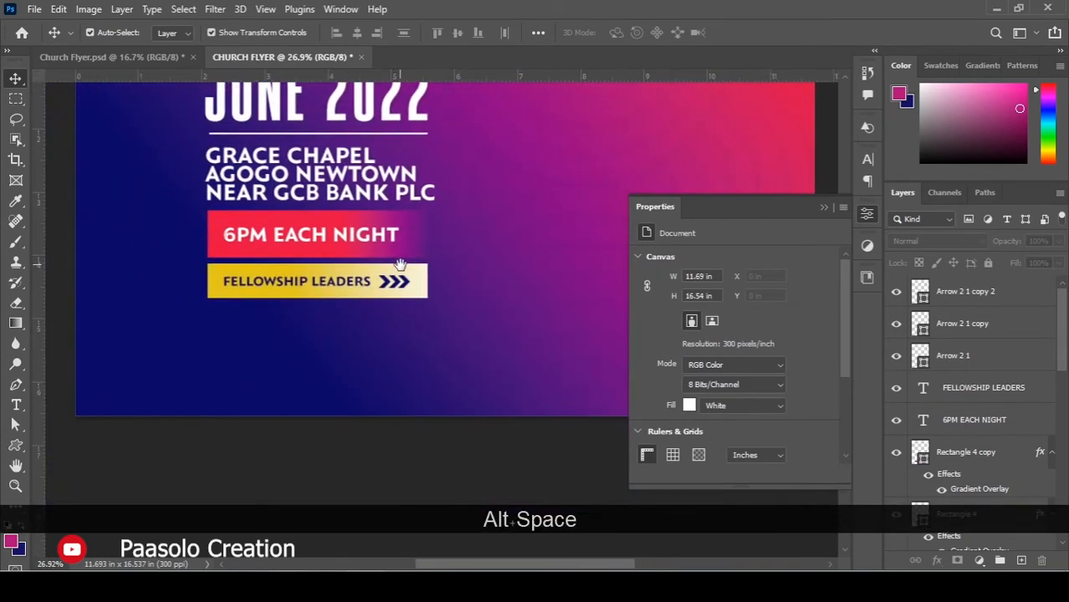
pyautogui.scroll(2, 435, 236)
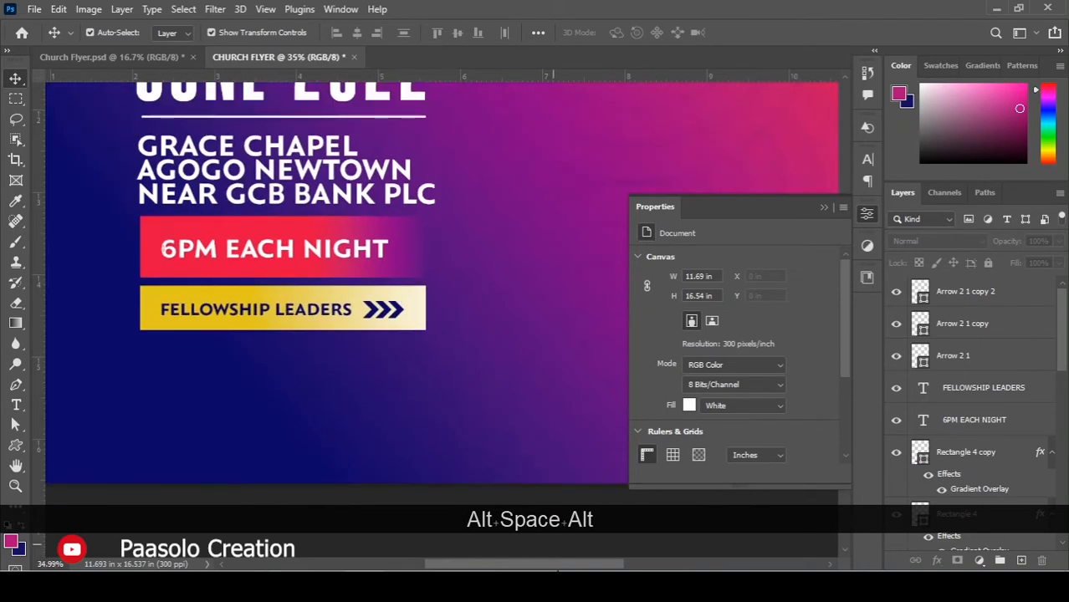
pyautogui.hotkey('alt', 'Tab')
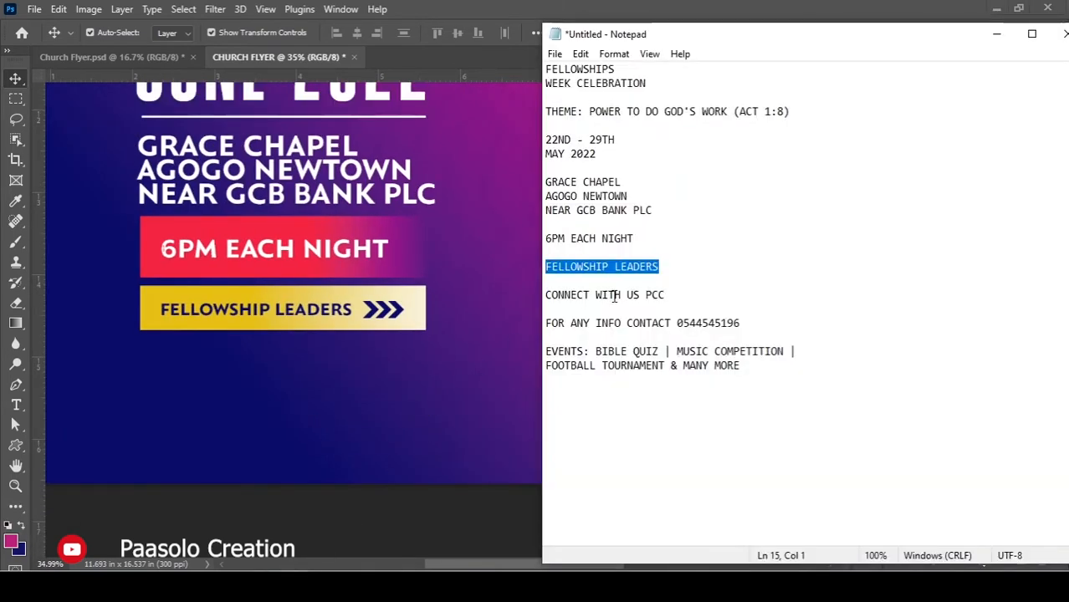
pyautogui.moveTo(686, 296); pyautogui.dragTo(538, 303)
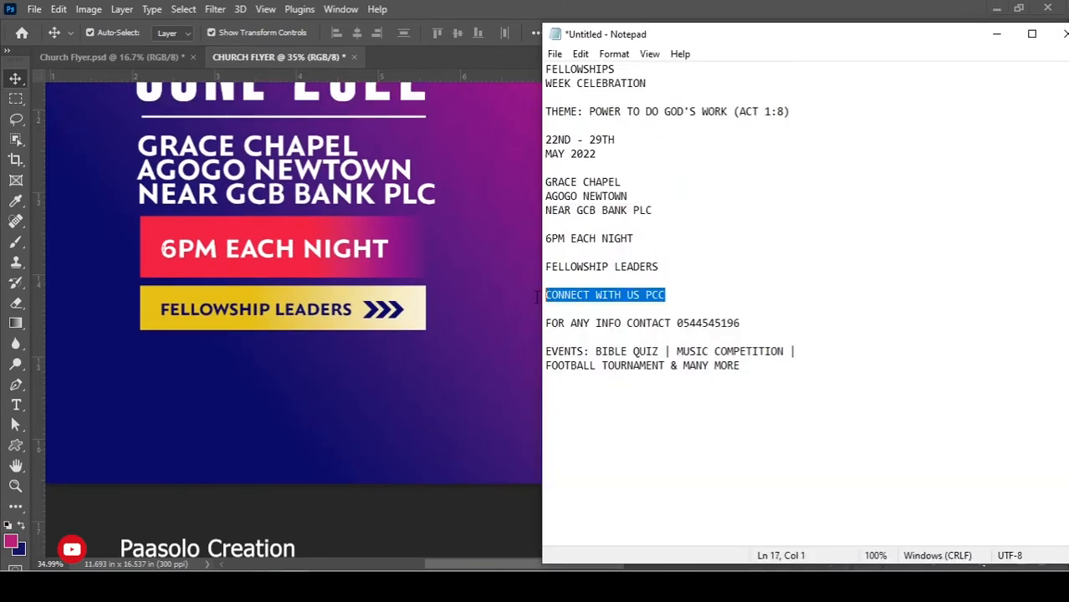
pyautogui.hotkey('ctrl', 'c')
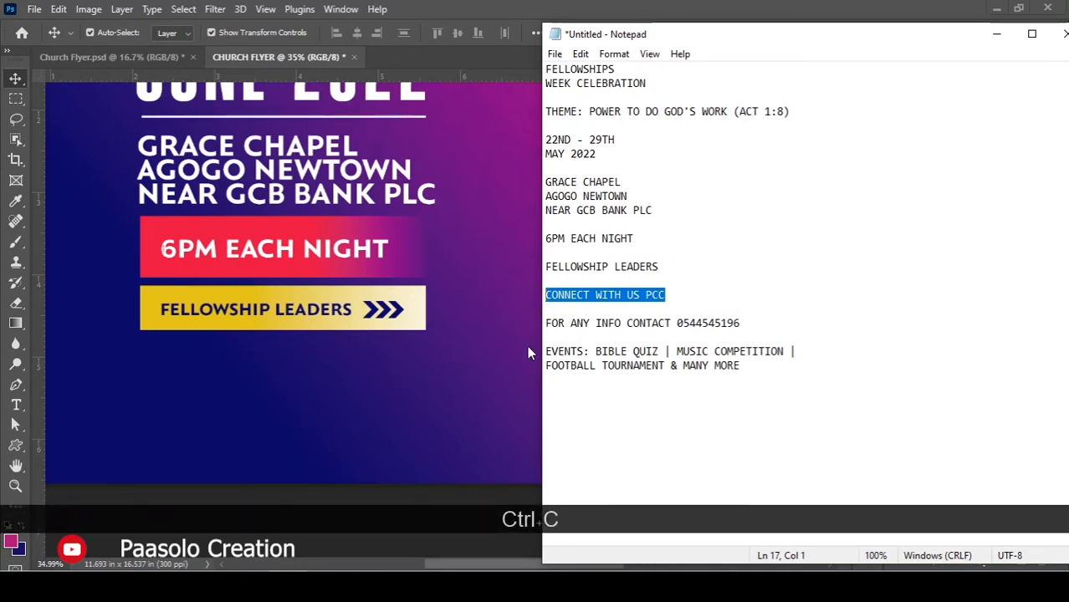
# Duplicate 6PM EACH NIGHT below the gold bar and replace its text with CONNECT WITH US PCC.
pyautogui.click(146, 370)
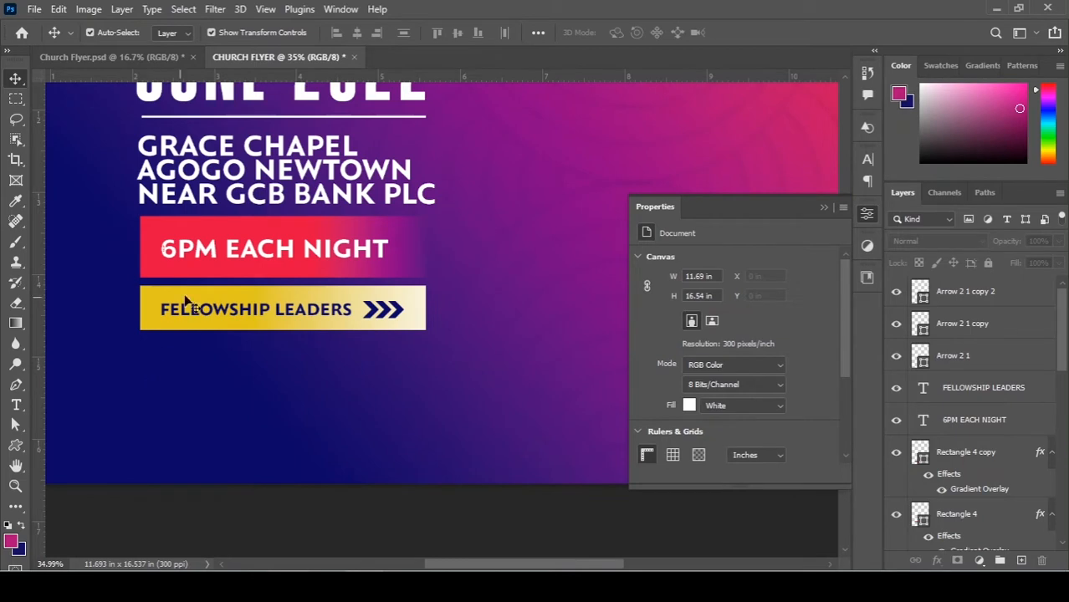
pyautogui.press('alt')
pyautogui.moveTo(195, 328); pyautogui.dragTo(197, 361)
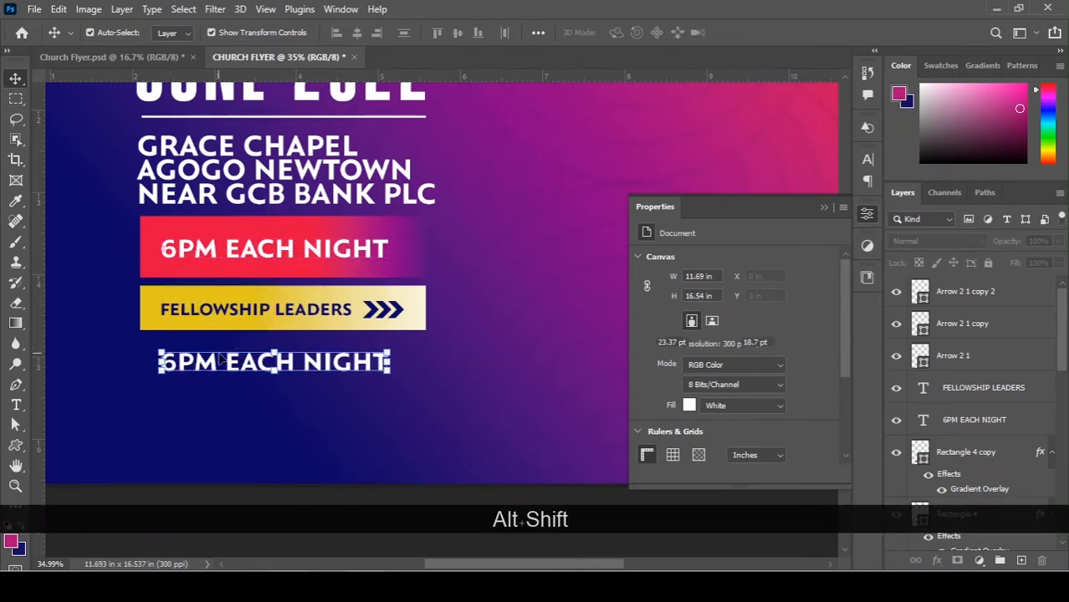
pyautogui.doubleClick(220, 360)
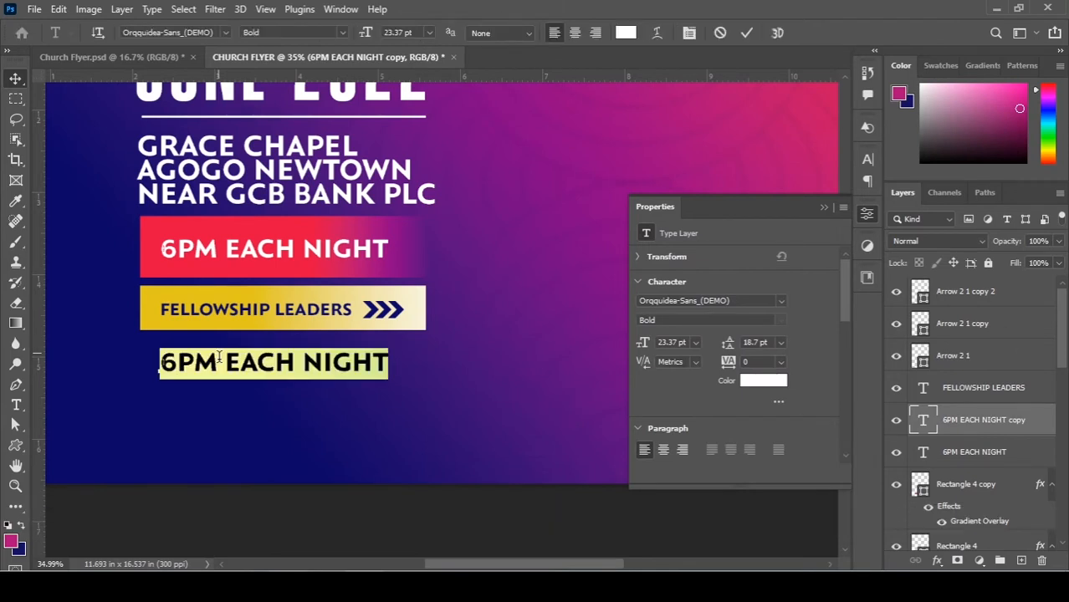
pyautogui.click(220, 360)
pyautogui.press('ctrl')
pyautogui.press('ctrl')
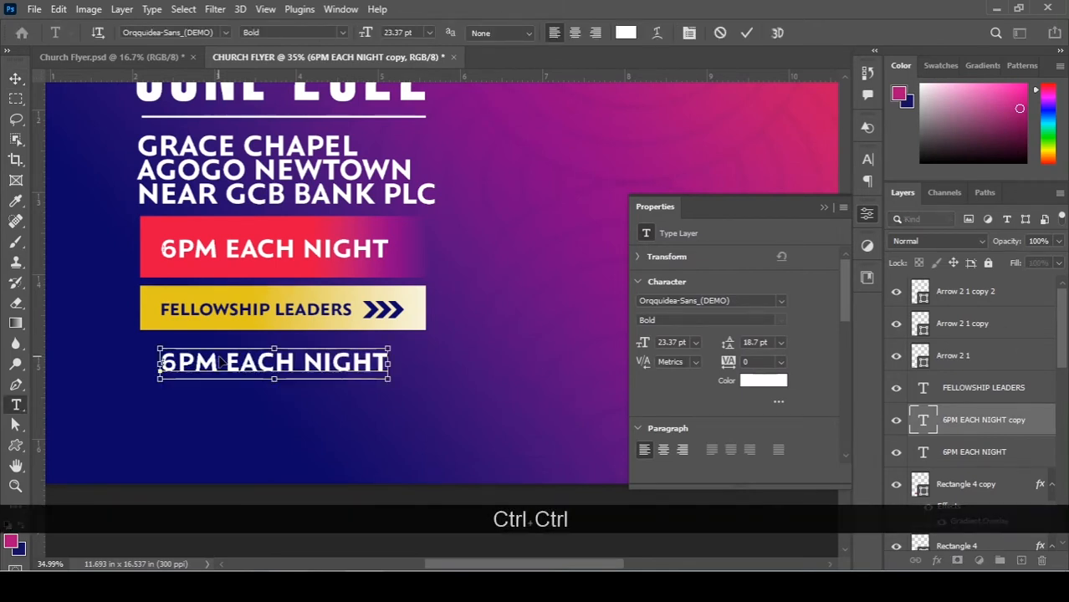
pyautogui.hotkey('ctrl', 'a')
pyautogui.hotkey('ctrl', 'v')
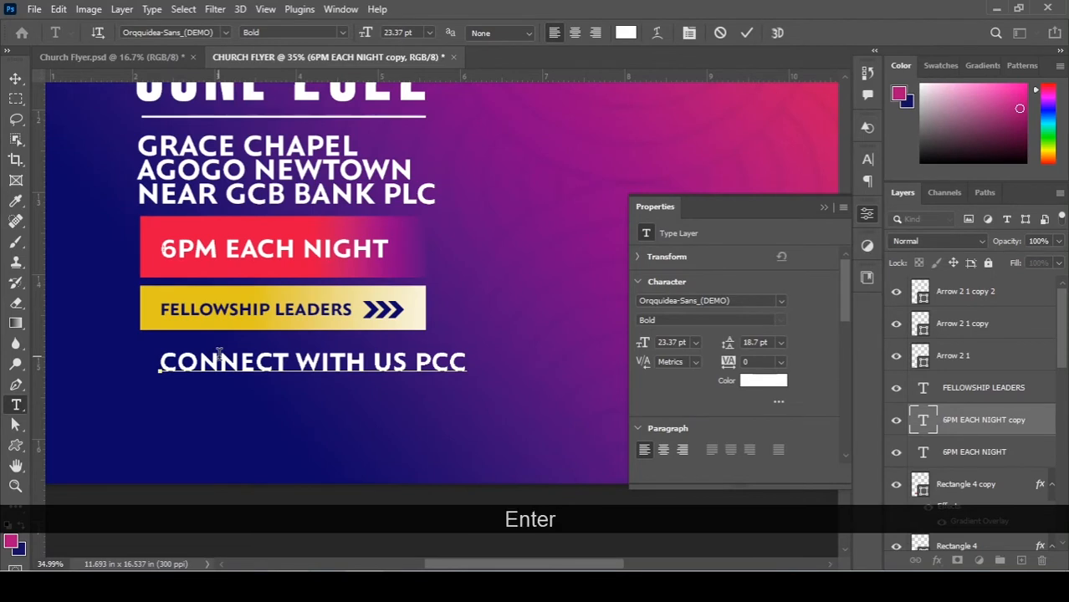
pyautogui.press('ctrl')
pyautogui.hotkey('ctrl', 'Return')
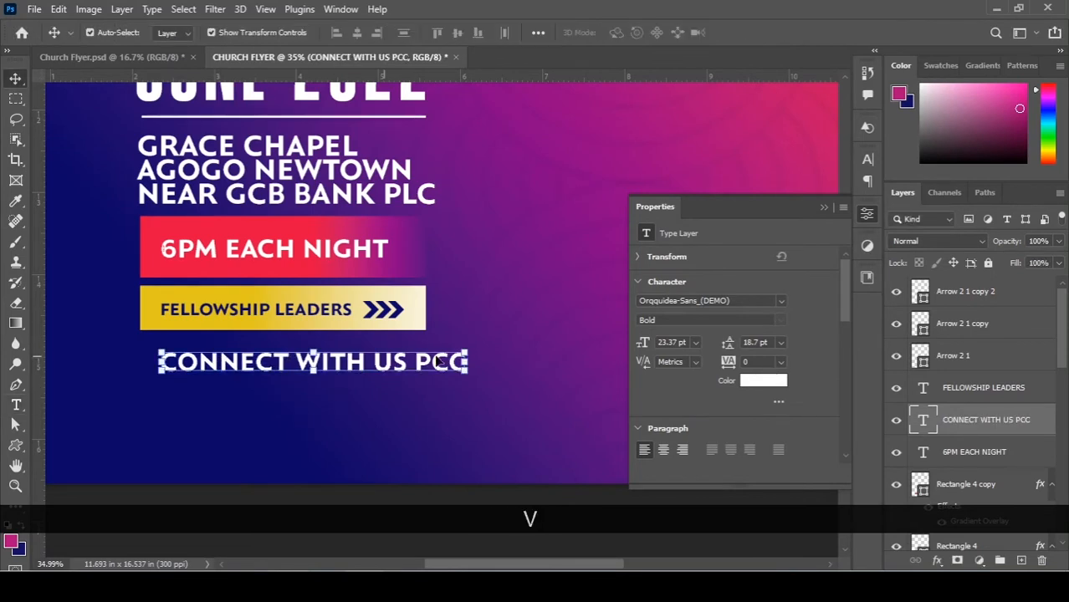
# Scale the CONNECT WITH US PCC text down to 14.7 pt.
pyautogui.moveTo(466, 345); pyautogui.dragTo(355, 349)
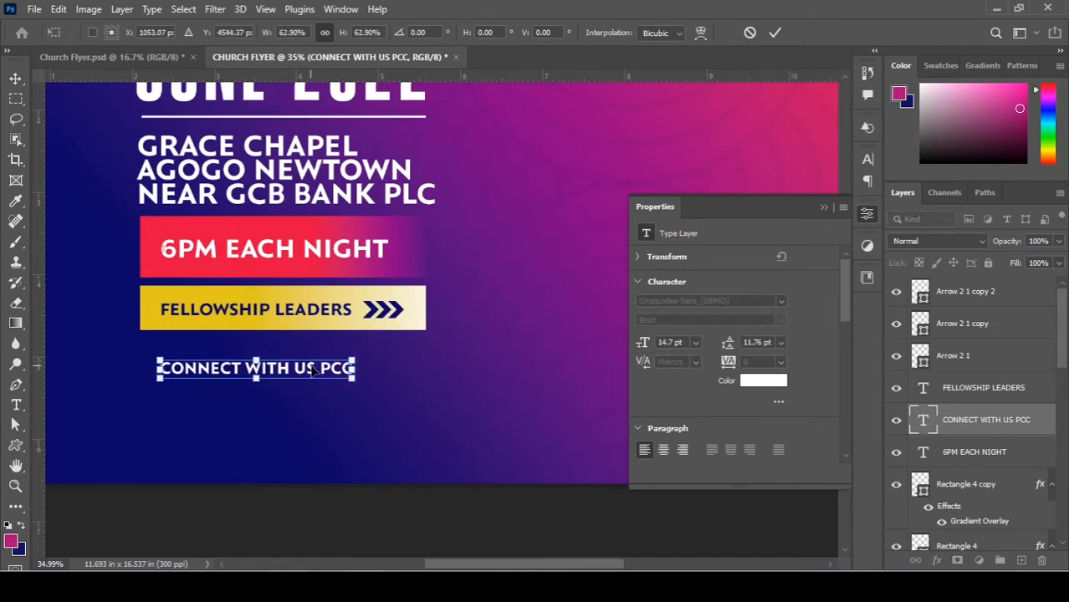
pyautogui.doubleClick(309, 370)
pyautogui.press('shift')
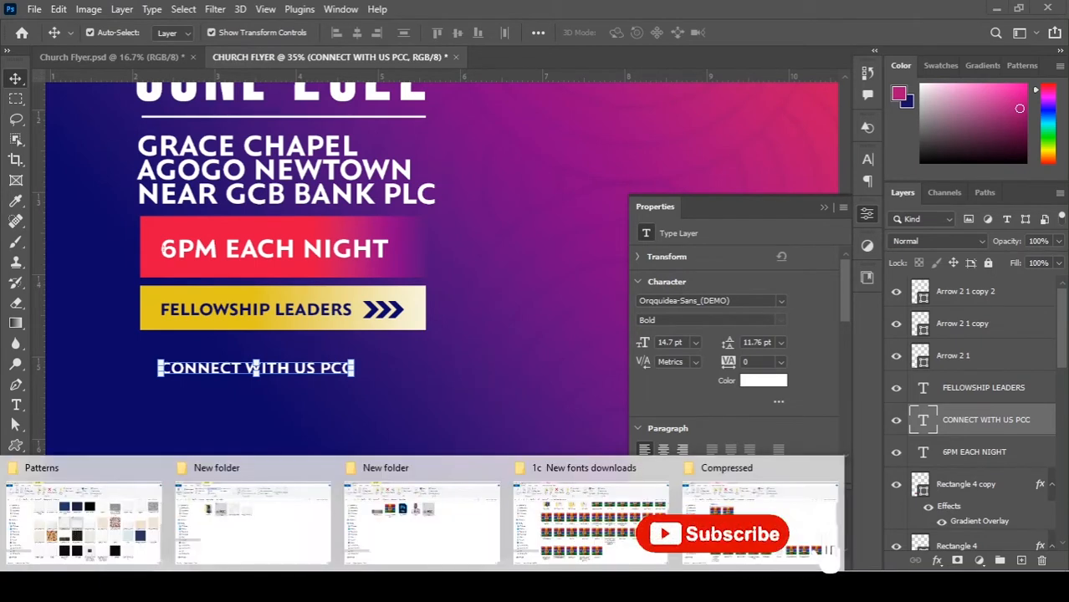
# Go up from the Patterns folder to Design PS and open 1 a Flaticons.
pyautogui.click(107, 526)
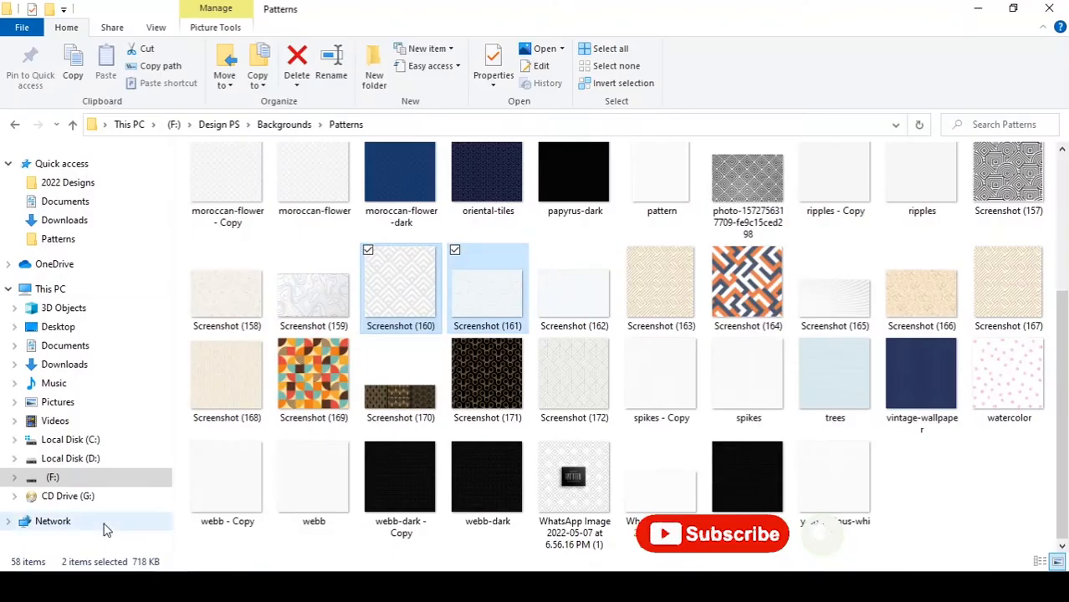
pyautogui.press('BackSpace')
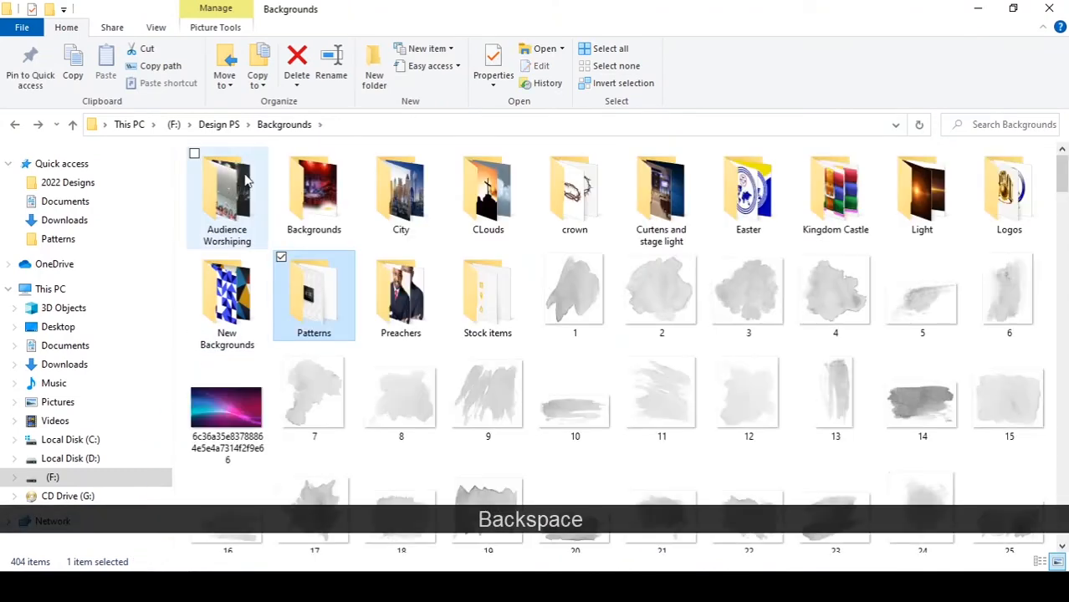
pyautogui.press('BackSpace')
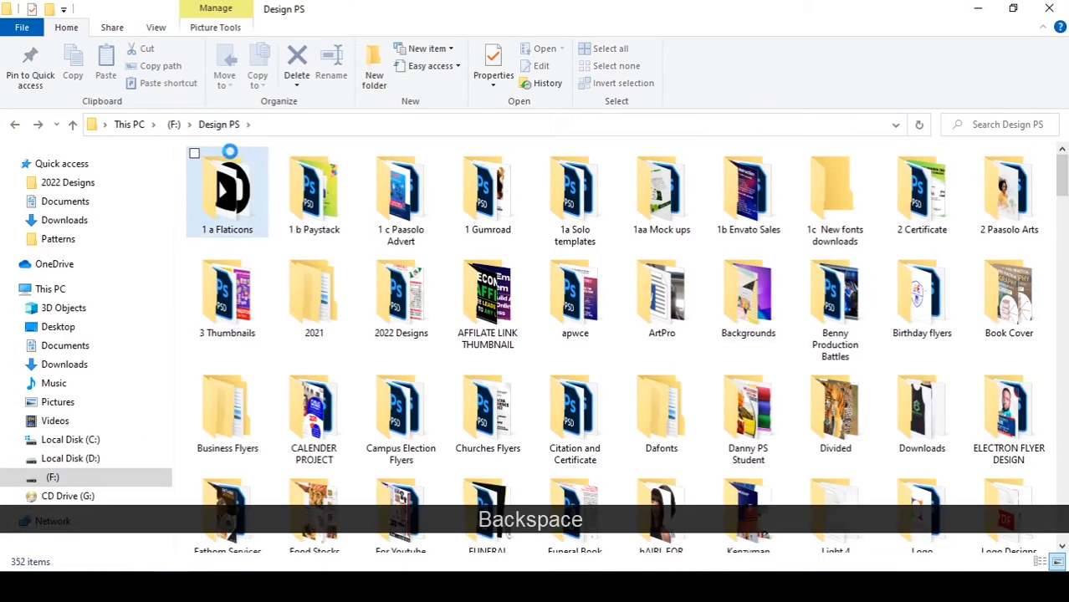
pyautogui.doubleClick(238, 208)
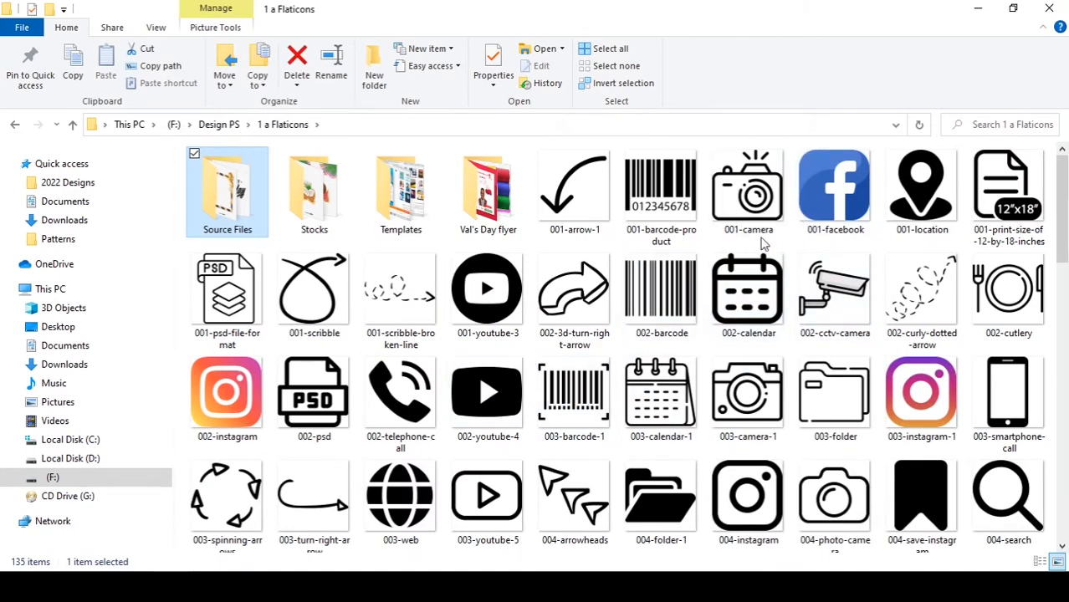
# Select the YouTube, Facebook and Instagram icons and drag them onto the flyer.
pyautogui.scroll(-2, 1062, 224)
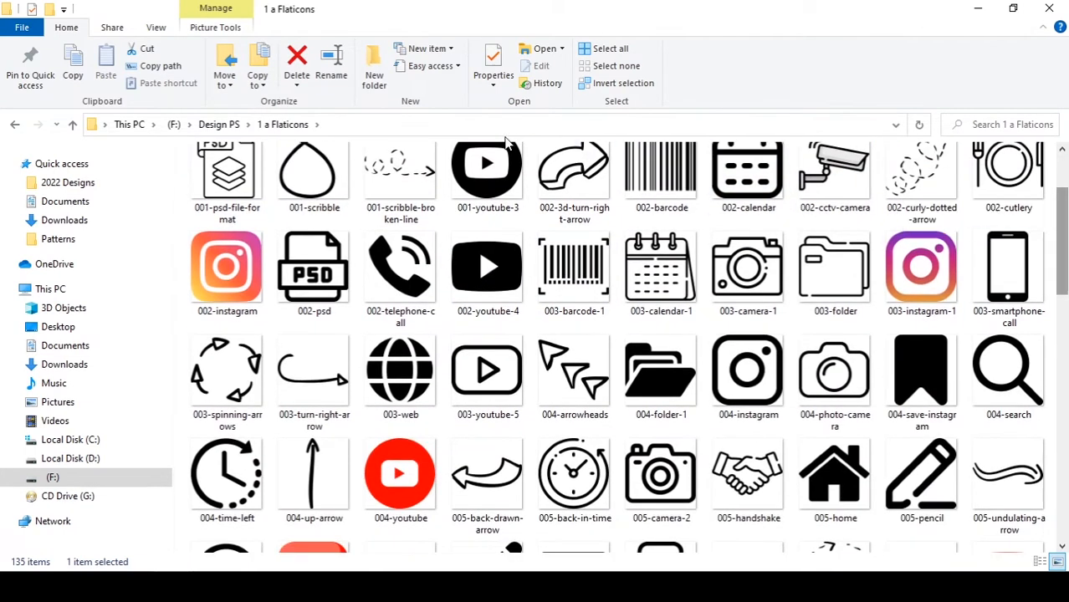
pyautogui.click(467, 186)
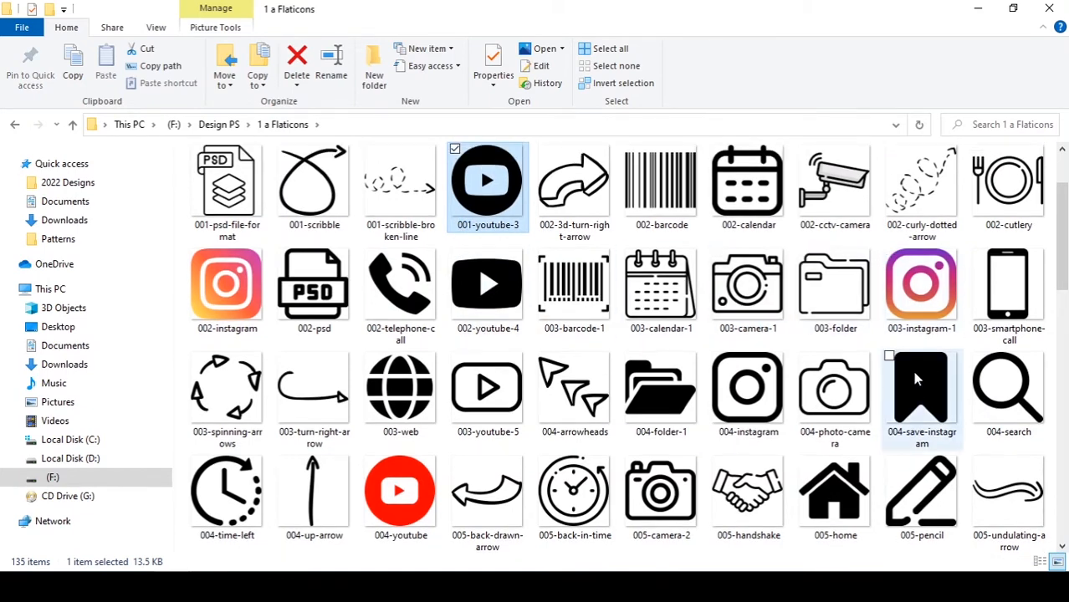
pyautogui.moveTo(1064, 209)
pyautogui.mouseDown()
pyautogui.moveTo(1067, 423)
pyautogui.moveTo(1066, 203)
pyautogui.mouseUp()
pyautogui.keyDown('ctrl'); pyautogui.click(400, 373); pyautogui.keyUp('ctrl')
pyautogui.scroll(-2, 758, 273)
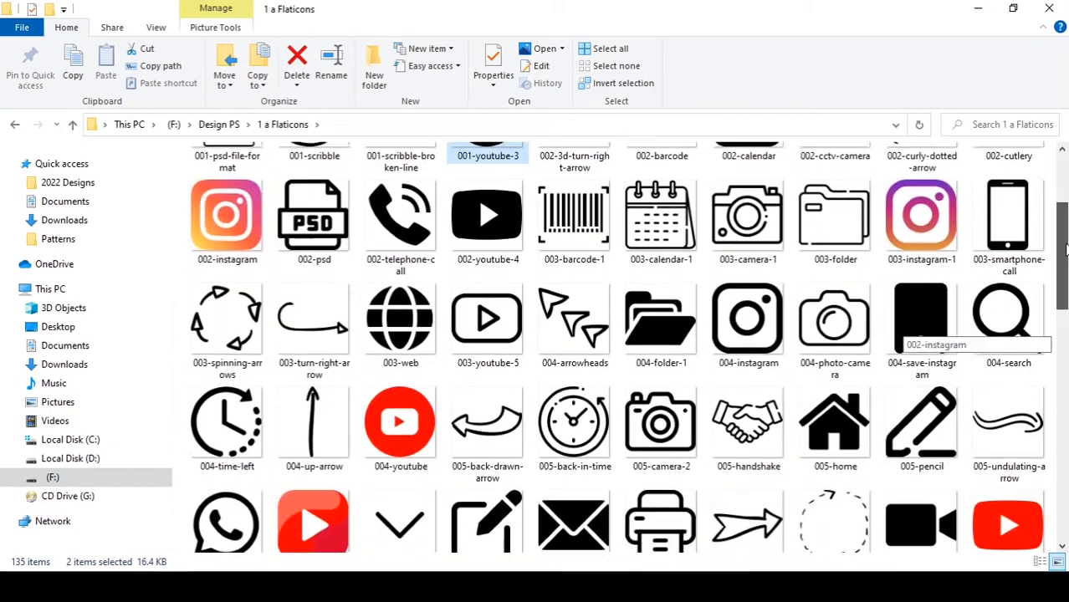
pyautogui.moveTo(400, 381); pyautogui.dragTo(353, 460)
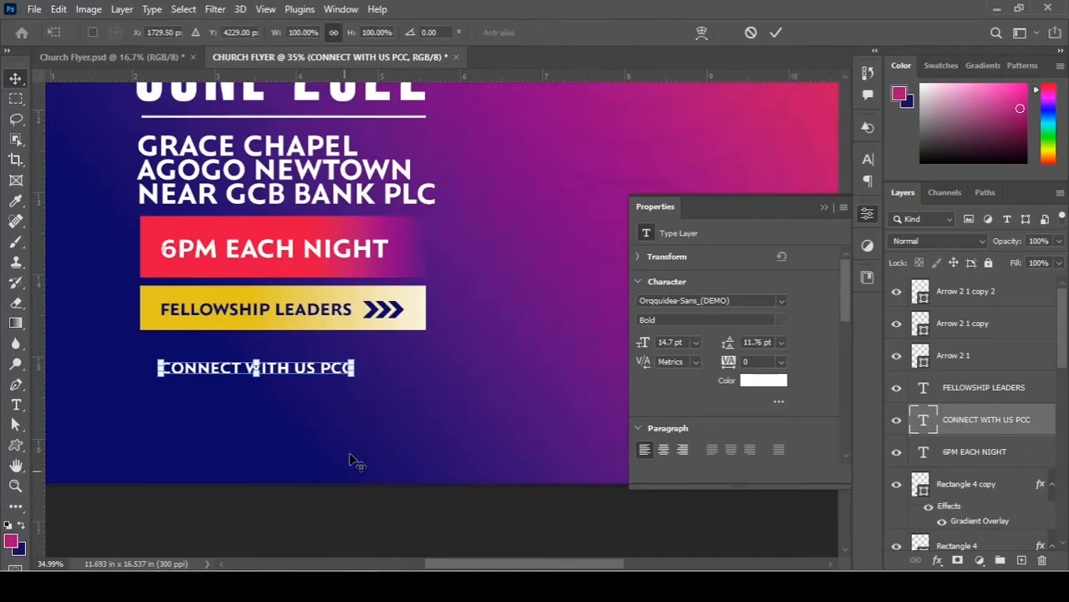
# Shrink the placed Instagram icon and position it beside CONNECT WITH US PCC.
pyautogui.moveTo(628, 95); pyautogui.dragTo(451, 252)
pyautogui.scroll(5, 422, 346)
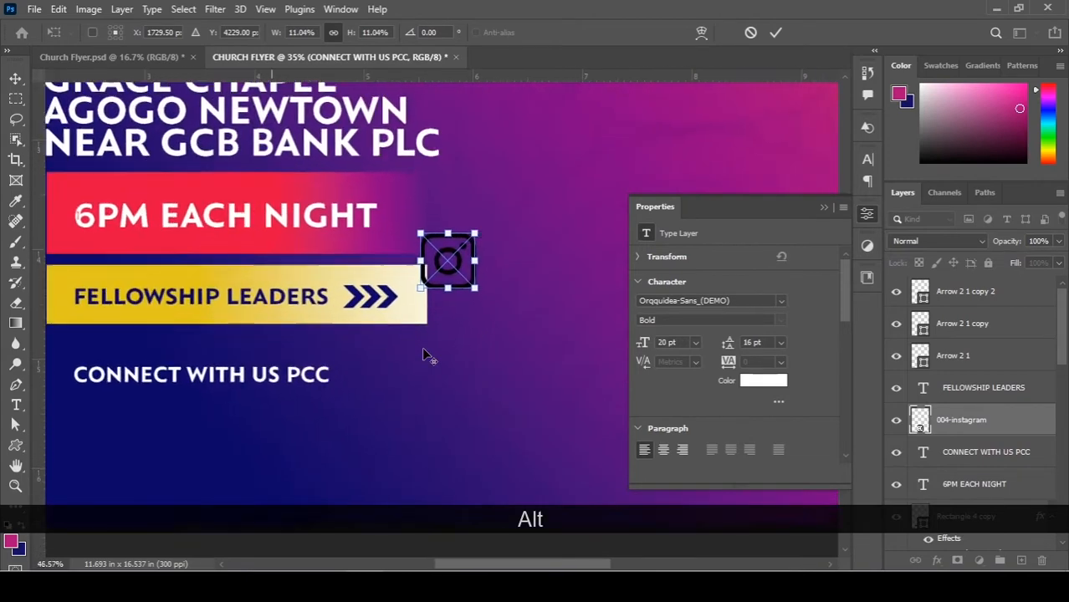
pyautogui.scroll(-2, 460, 315)
pyautogui.scroll(2, 418, 247)
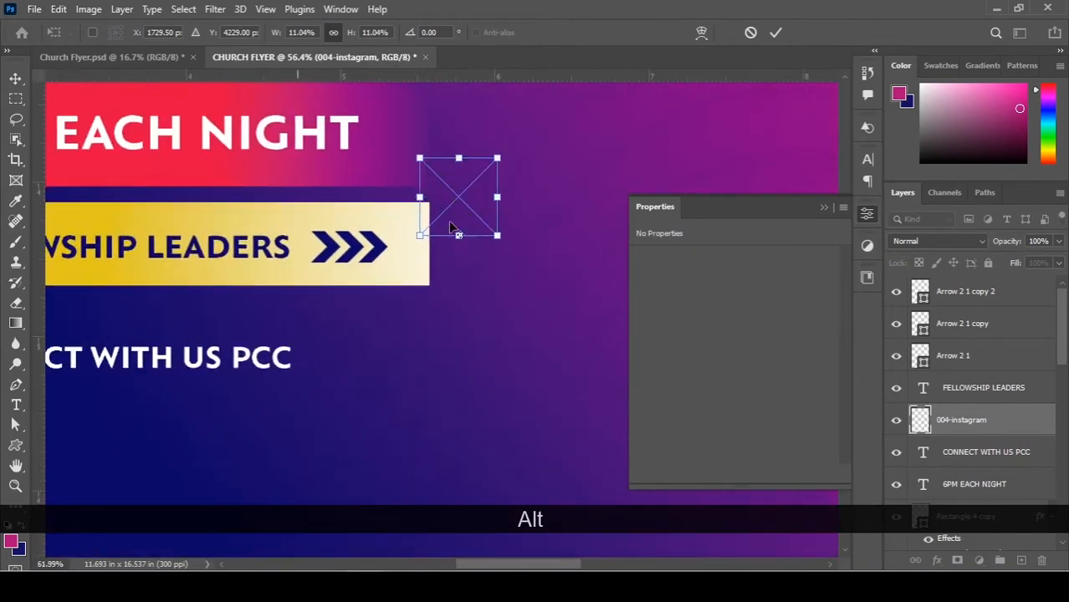
pyautogui.scroll(3, 500, 163)
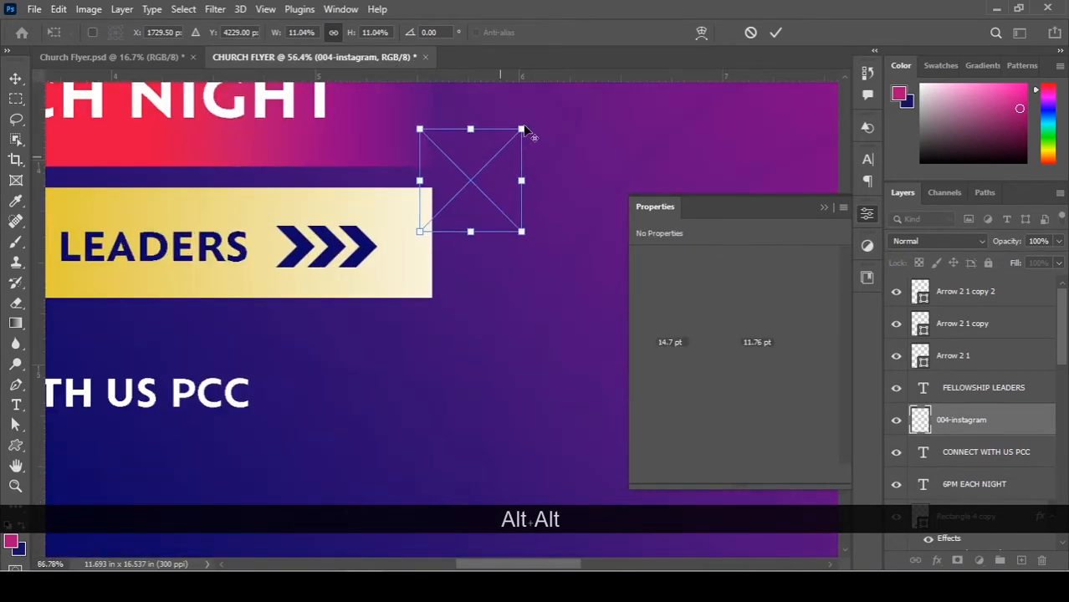
pyautogui.moveTo(522, 128); pyautogui.dragTo(505, 146)
pyautogui.moveTo(500, 151); pyautogui.dragTo(317, 374)
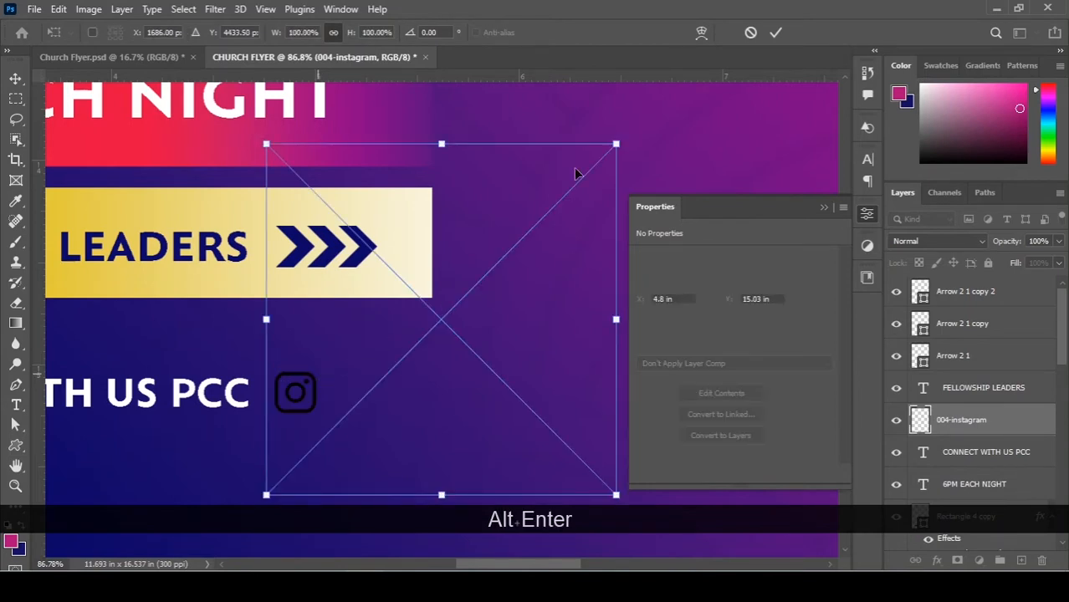
# Shrink the Facebook icon and place it next to the Instagram icon.
pyautogui.keyDown('alt'); pyautogui.moveTo(617, 143); pyautogui.dragTo(335, 389); pyautogui.keyUp('alt')
pyautogui.press('Return')
pyautogui.keyDown('alt'); pyautogui.scroll(-5, 490, 212); pyautogui.keyUp('alt')
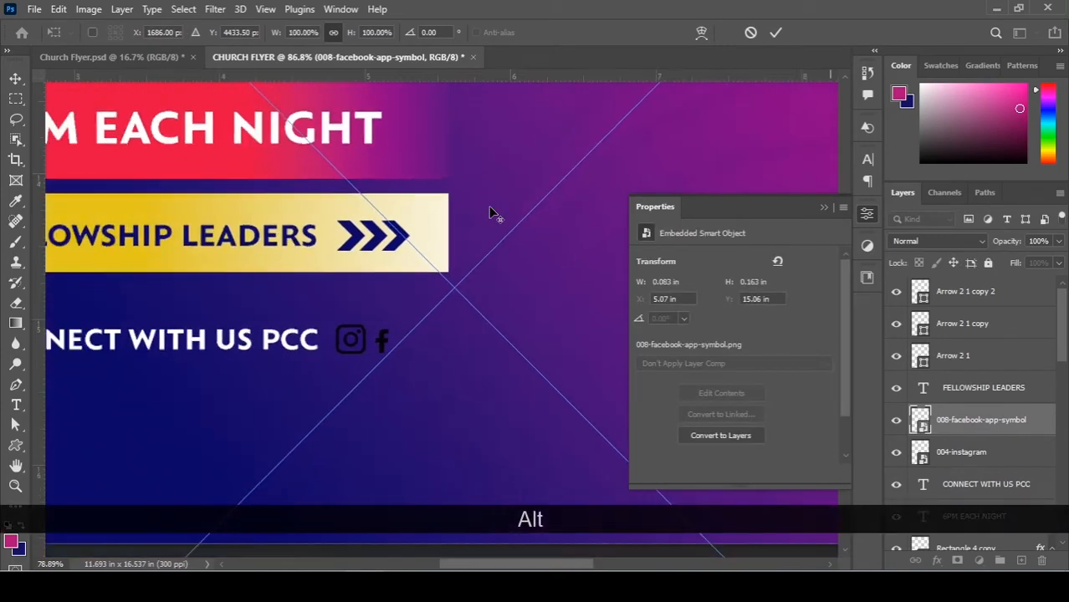
pyautogui.keyDown('alt'); pyautogui.scroll(-3, 473, 249); pyautogui.keyUp('alt')
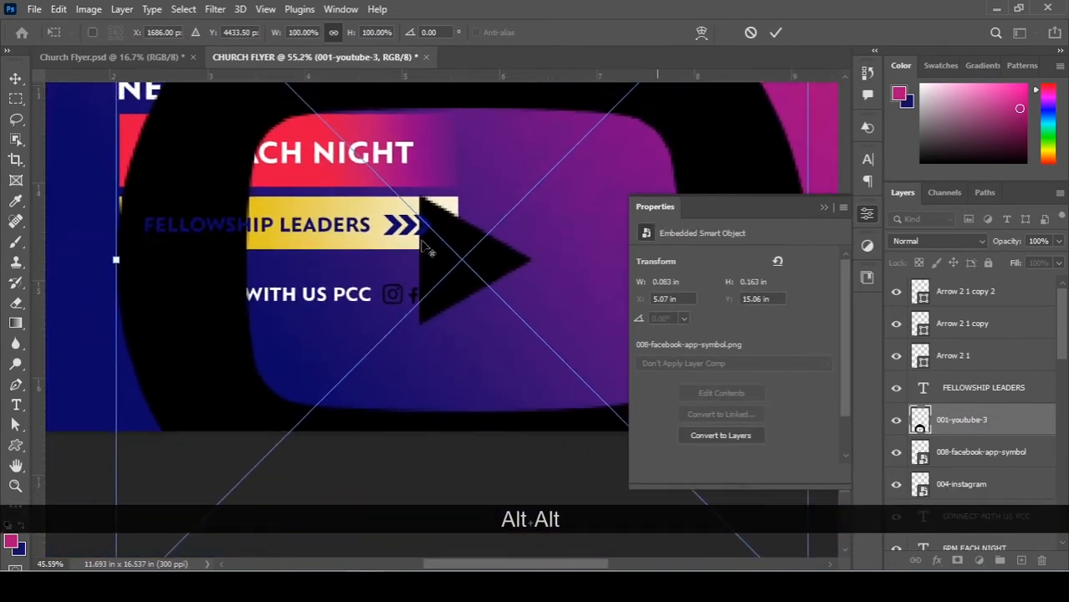
pyautogui.scroll(1, 157, 209)
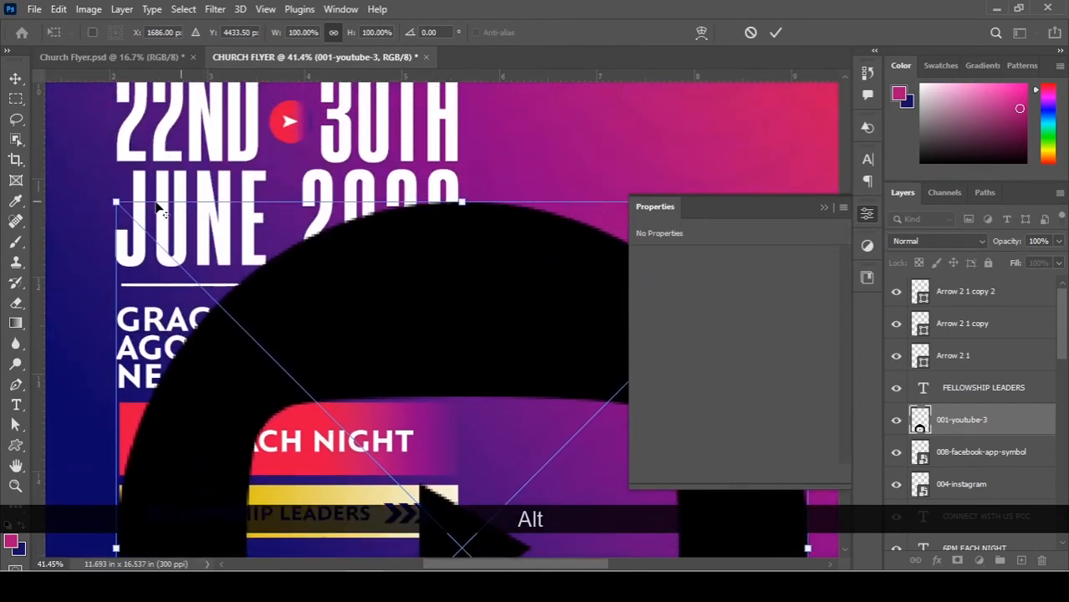
# Shrink the YouTube icon to 0.18 in and place it after Facebook.
pyautogui.moveTo(116, 201); pyautogui.dragTo(436, 479)
pyautogui.scroll(-4, 447, 444)
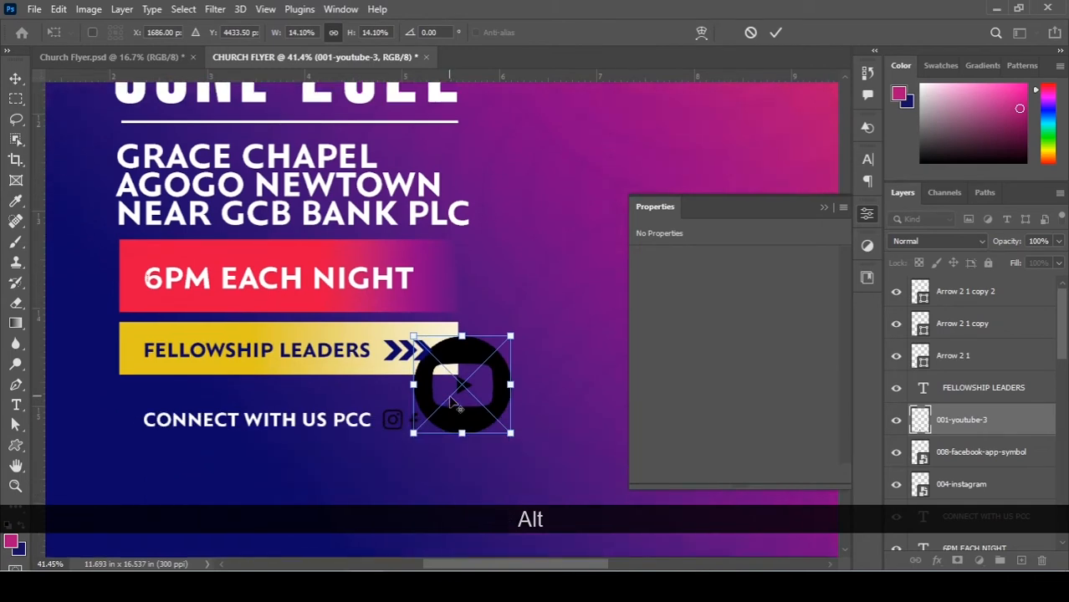
pyautogui.keyDown('alt'); pyautogui.scroll(5, 451, 402); pyautogui.keyUp('alt')
pyautogui.keyDown('alt'); pyautogui.scroll(4, 450, 404); pyautogui.keyUp('alt')
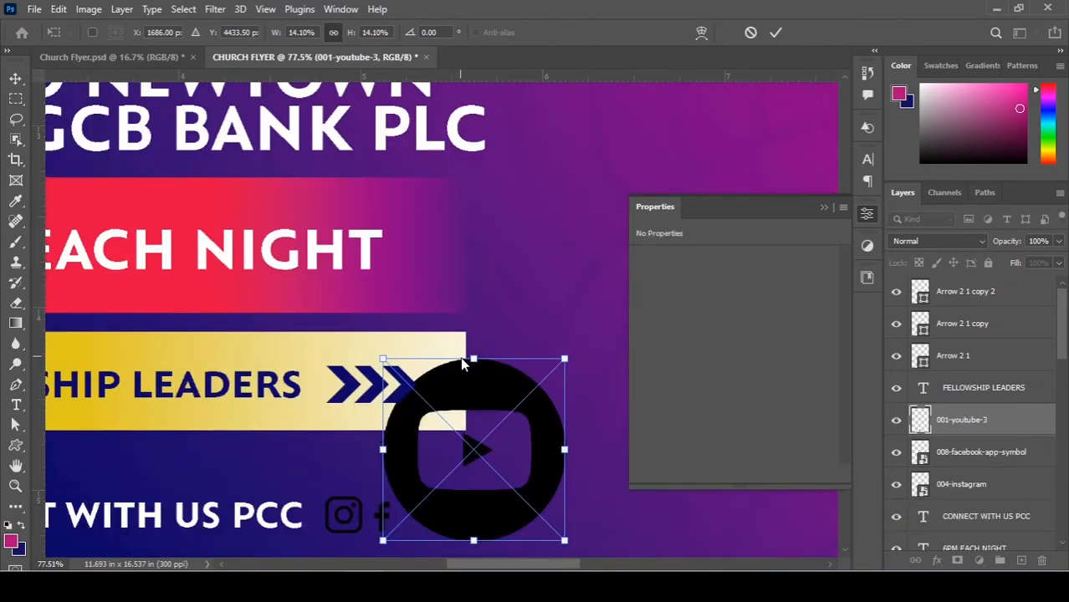
pyautogui.press('space')
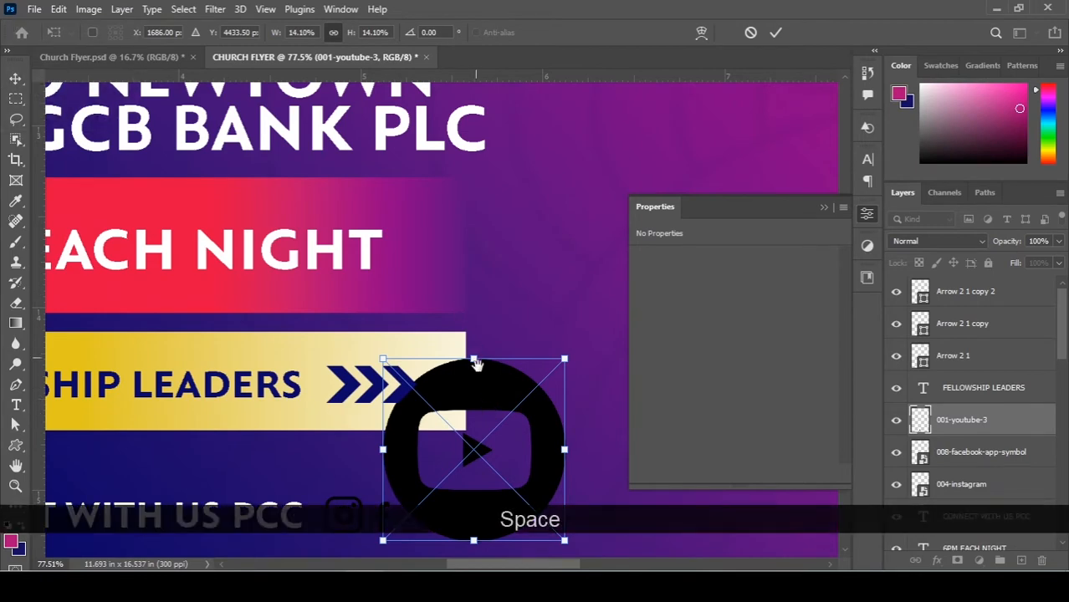
pyautogui.moveTo(476, 364); pyautogui.dragTo(476, 150)
pyautogui.keyDown('alt'); pyautogui.scroll(1, 482, 332); pyautogui.keyUp('alt')
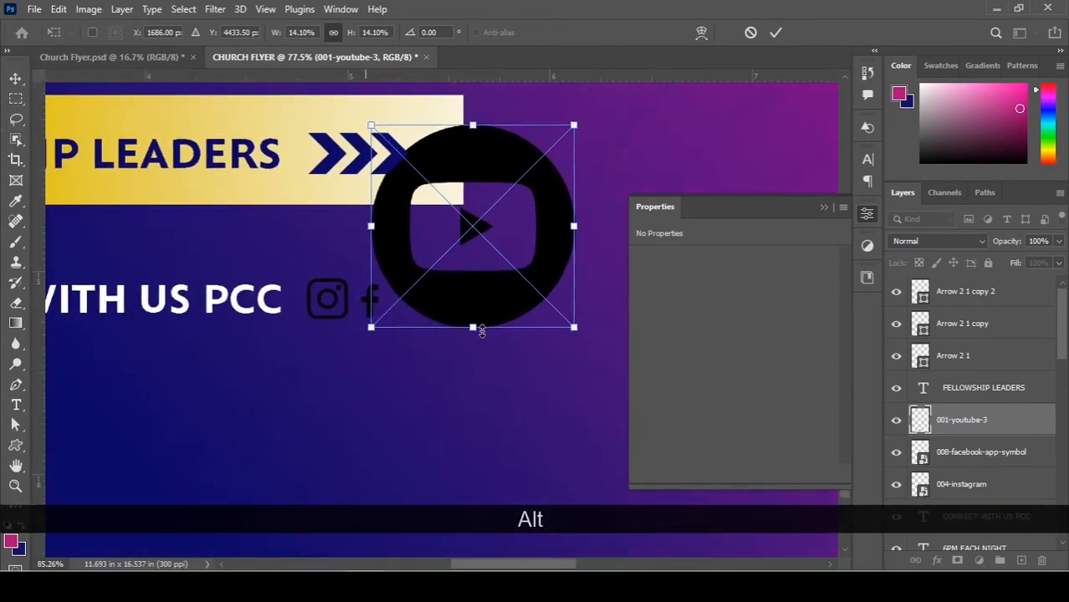
pyautogui.keyDown('alt'); pyautogui.scroll(2, 474, 288); pyautogui.keyUp('alt')
pyautogui.hotkey('alt', 'space')
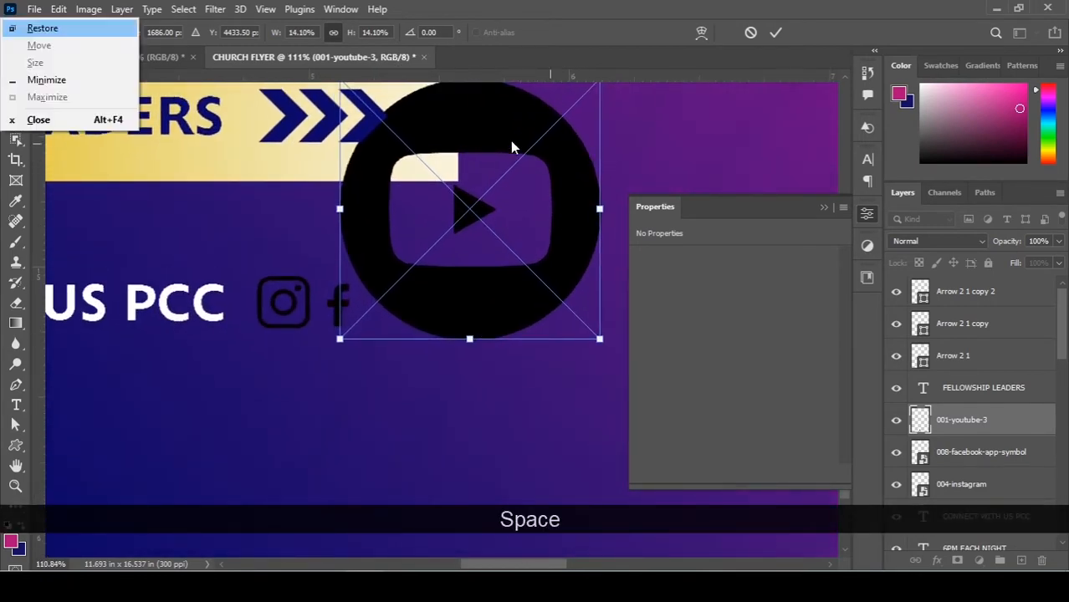
pyautogui.click(493, 142)
pyautogui.scroll(2, 494, 177)
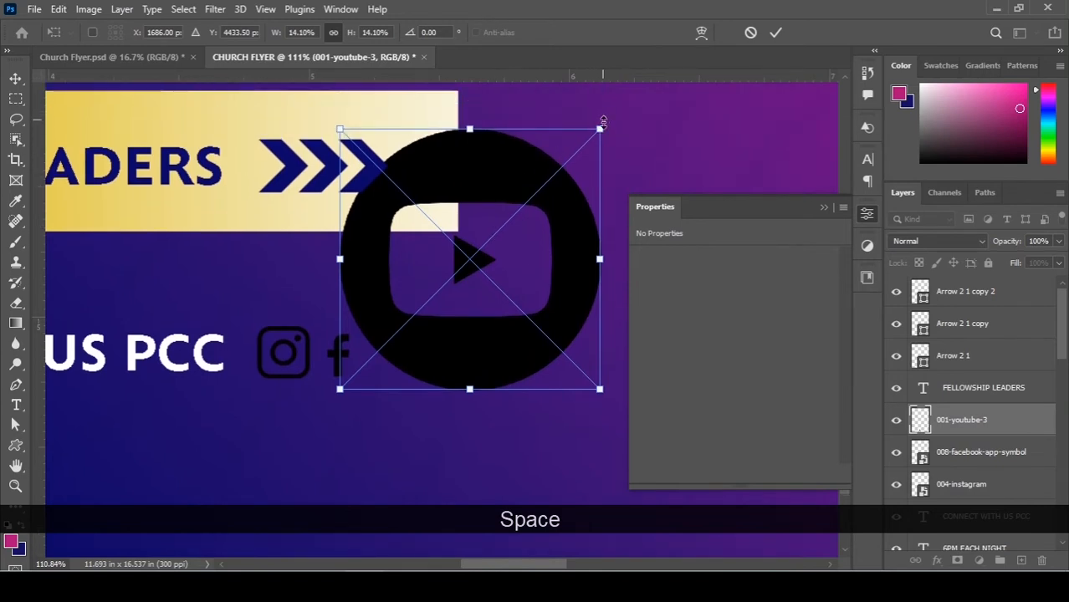
pyautogui.moveTo(602, 125); pyautogui.dragTo(415, 355)
pyautogui.keyDown('alt'); pyautogui.scroll(1, 368, 377); pyautogui.keyUp('alt')
pyautogui.keyDown('alt'); pyautogui.scroll(2, 366, 378); pyautogui.keyUp('alt')
# Commit the YouTube icon and slightly resize the Facebook and YouTube icons.
pyautogui.press('Return')
pyautogui.click(334, 351)
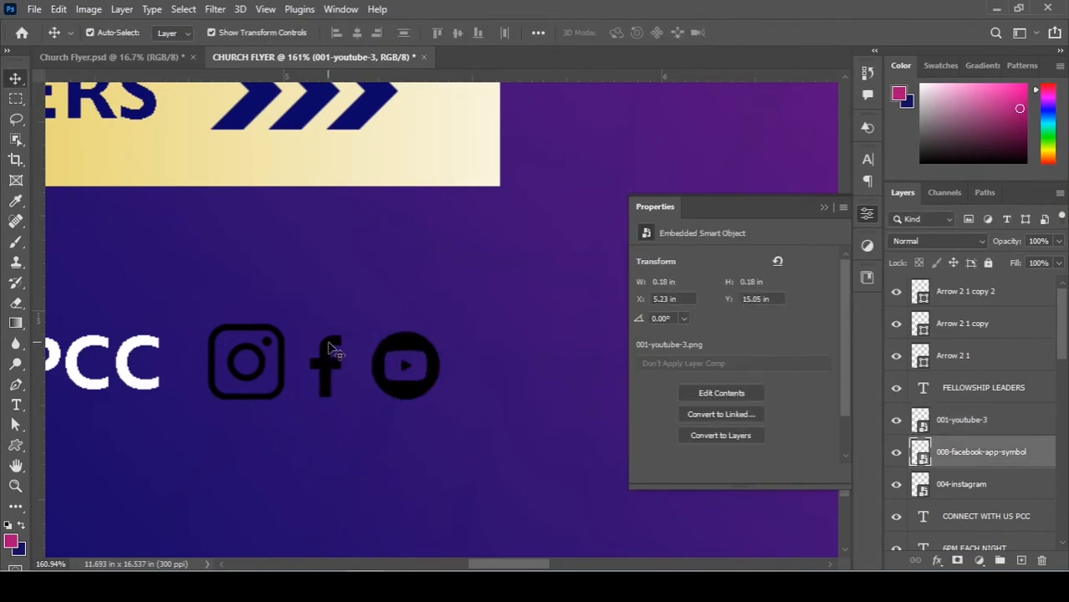
pyautogui.moveTo(343, 333); pyautogui.dragTo(358, 332)
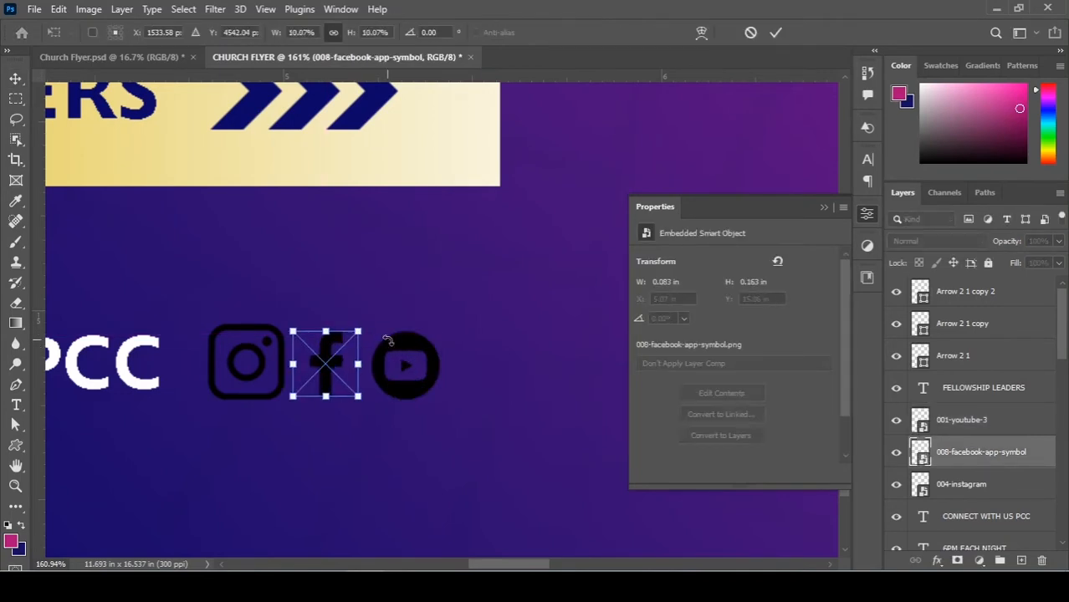
pyautogui.press('Return')
pyautogui.click(431, 348)
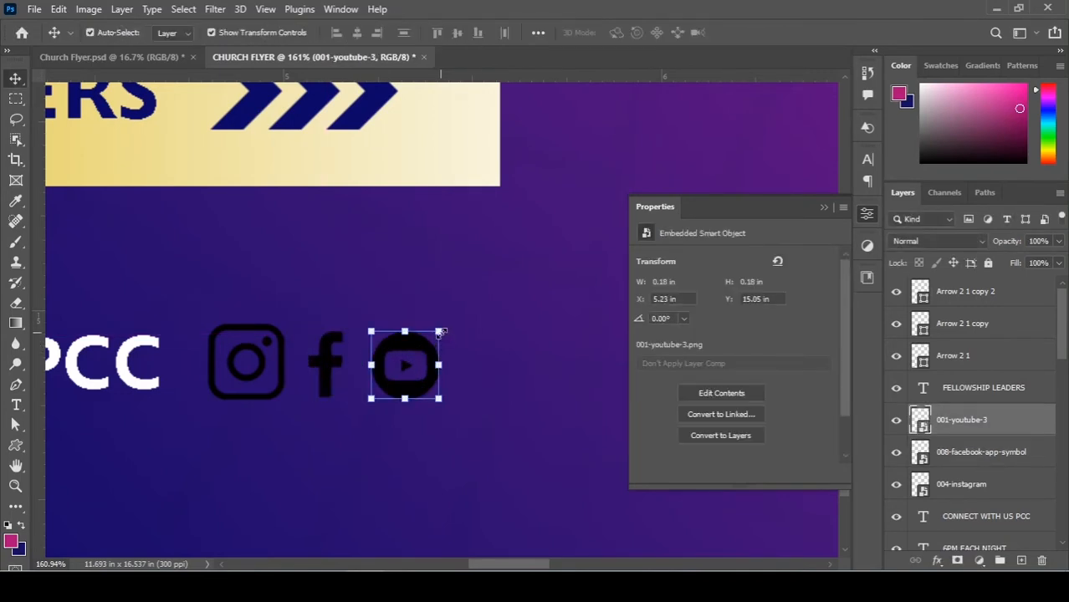
pyautogui.click(440, 333)
pyautogui.press('Return')
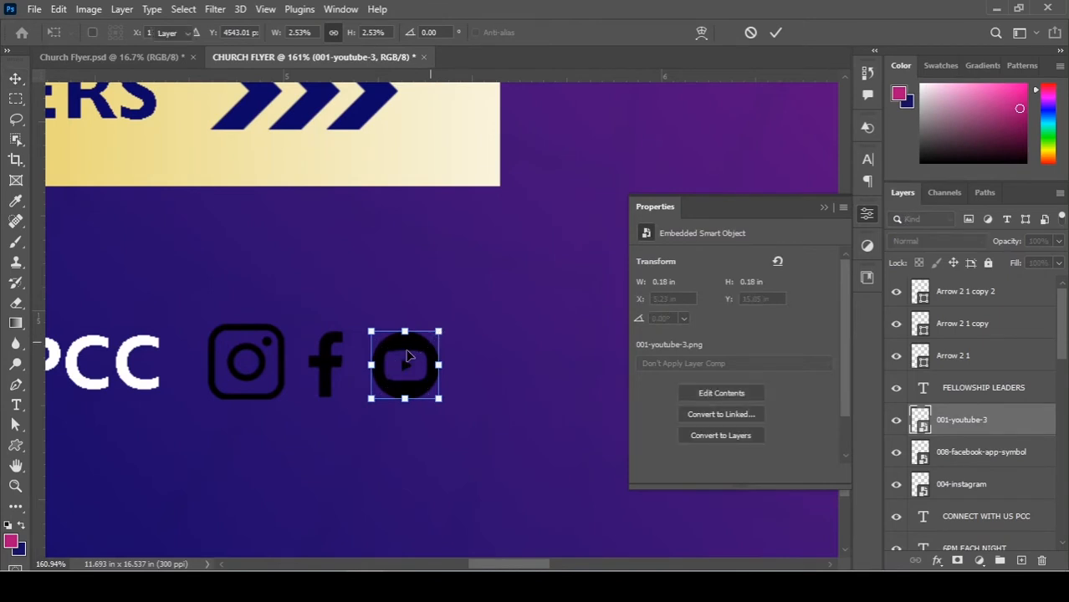
# Trim the Instagram icon to about 0.177 × 0.173 in and nudge YouTube left.
pyautogui.keyDown('alt'); pyautogui.scroll(-2, 366, 352); pyautogui.keyUp('alt')
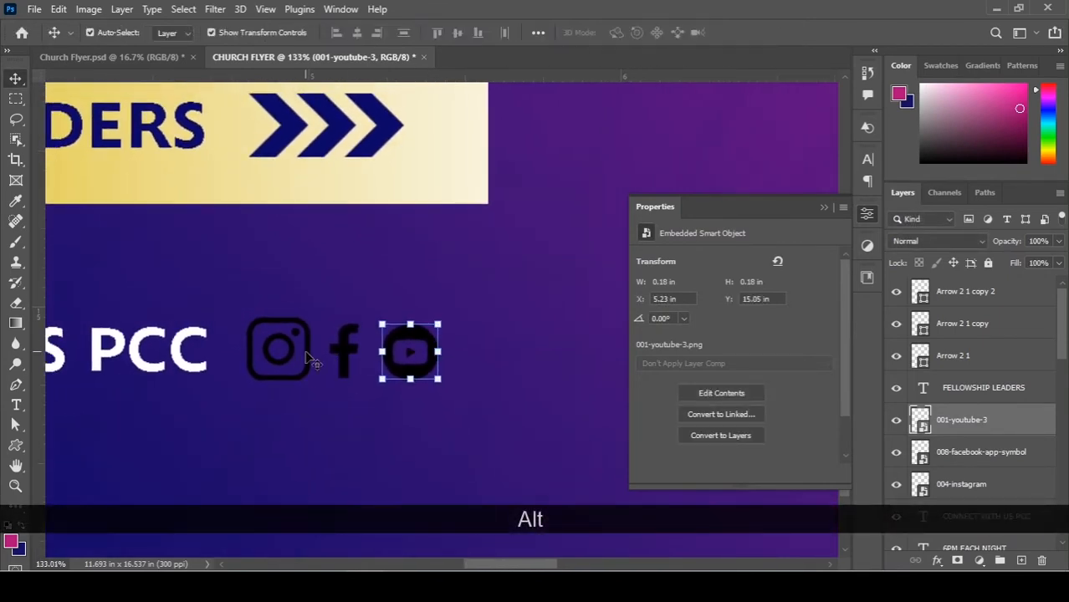
pyautogui.click(305, 337)
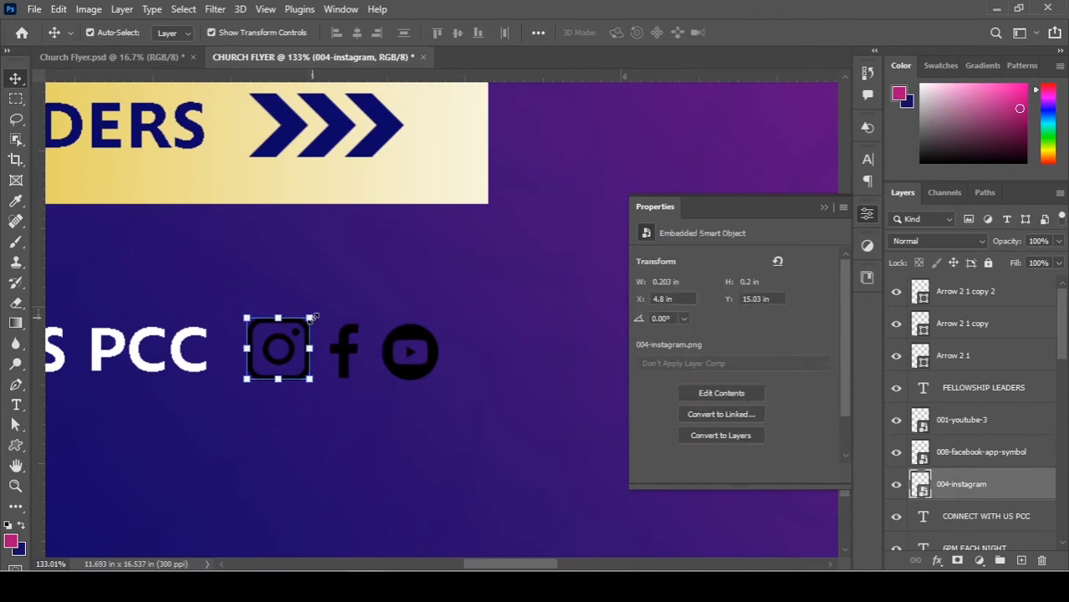
pyautogui.click(309, 318)
pyautogui.moveTo(310, 318); pyautogui.dragTo(307, 321)
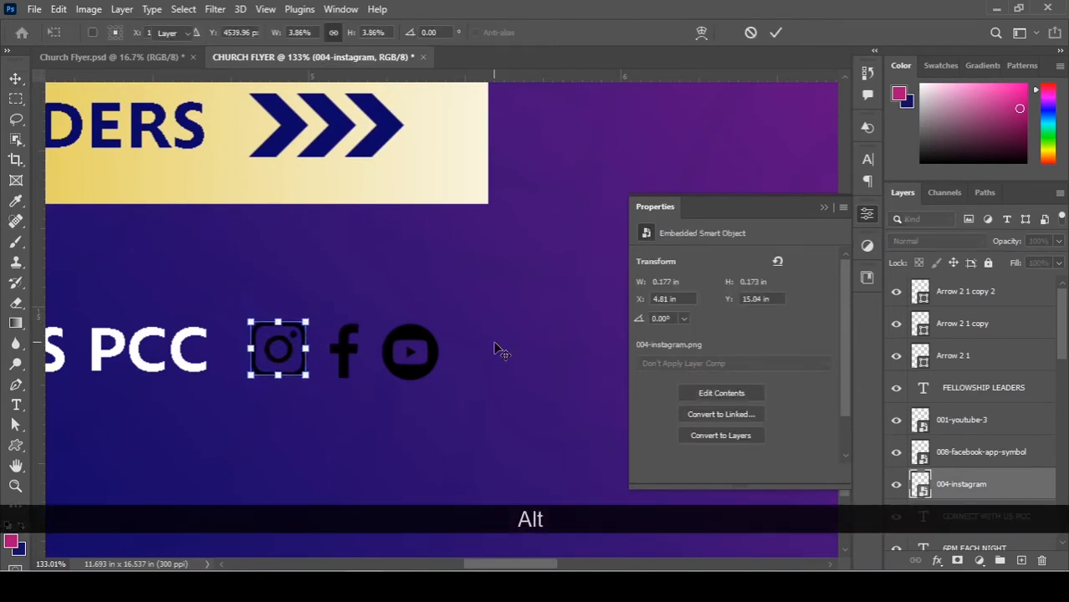
pyautogui.press('Return')
pyautogui.click(412, 342)
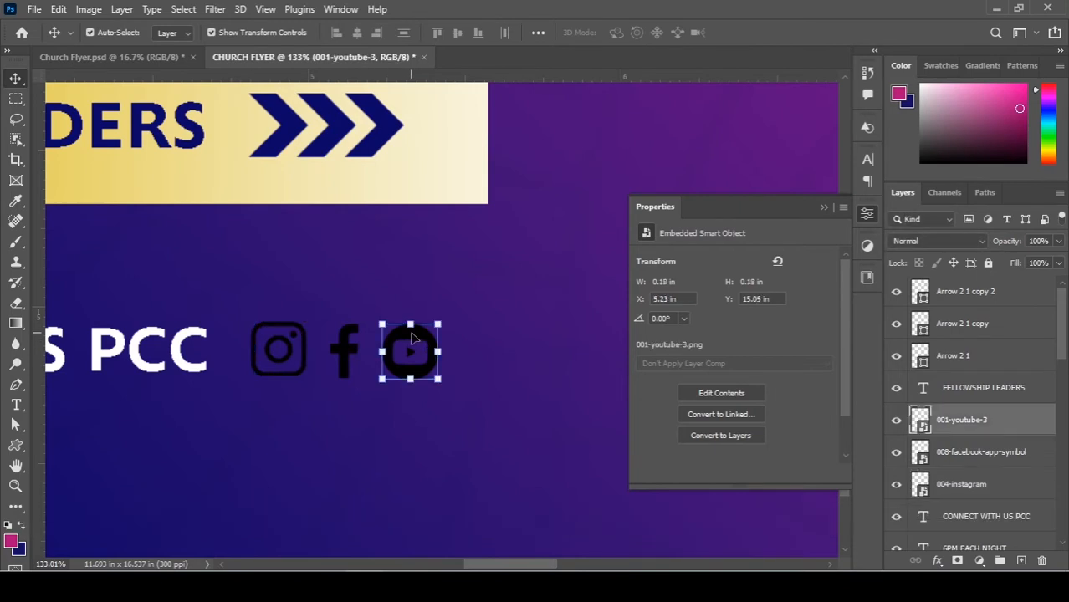
pyautogui.press('Left')
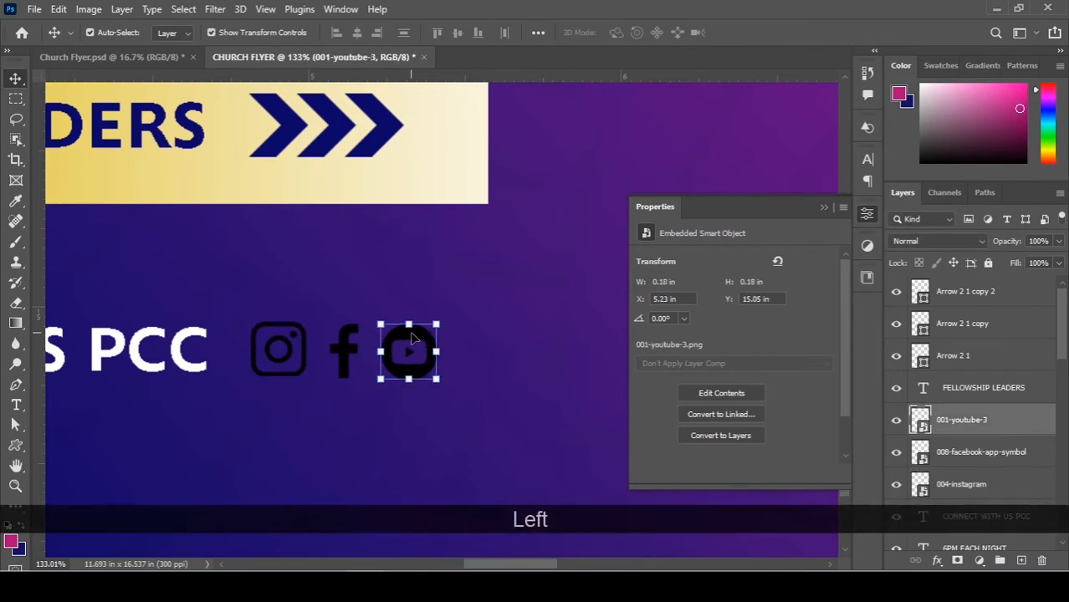
# Give the 001-youtube-3 layer a #ffffff Color Overlay at 100% opacity.
pyautogui.doubleClick(1039, 420)
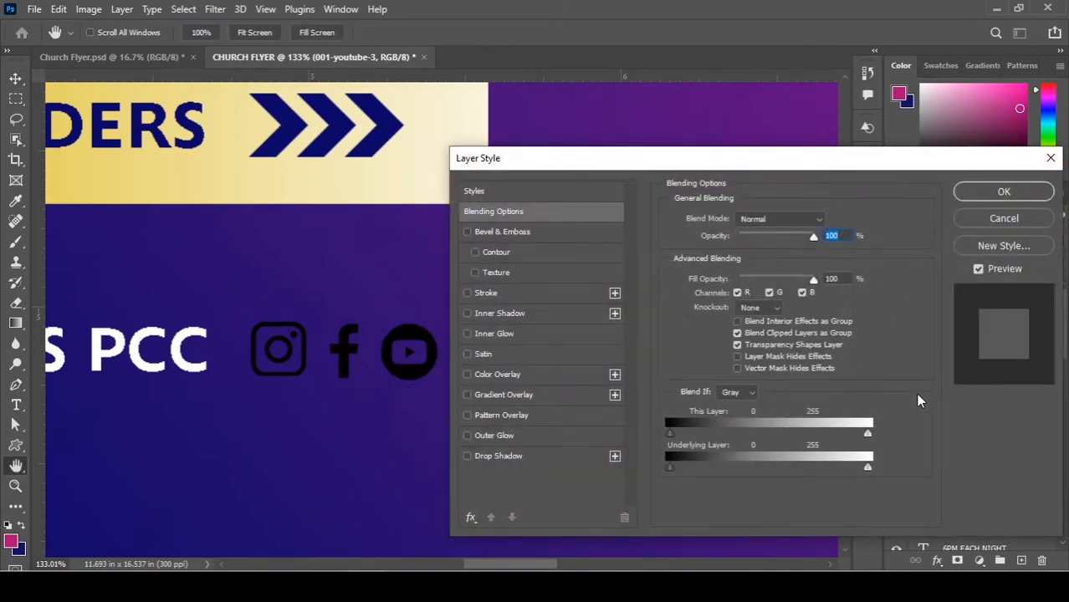
pyautogui.click(485, 376)
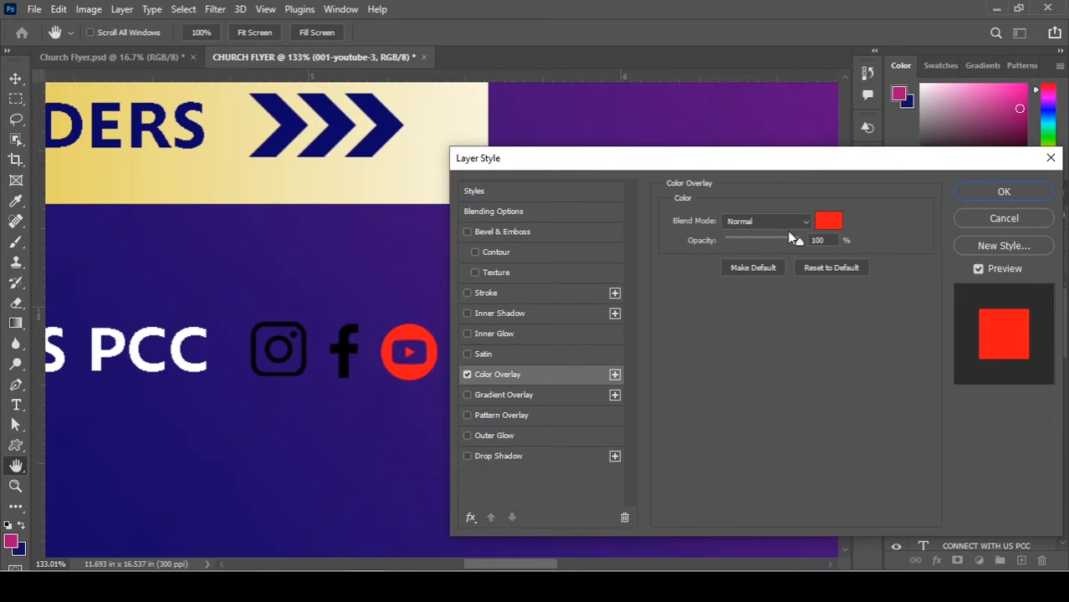
pyautogui.click(829, 222)
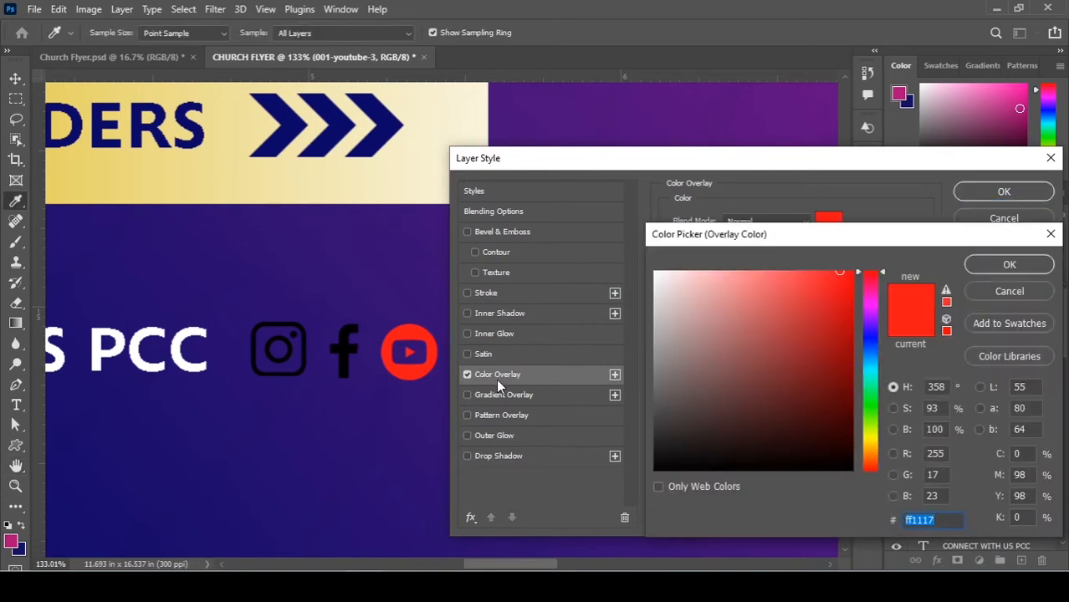
pyautogui.write('ffffff')
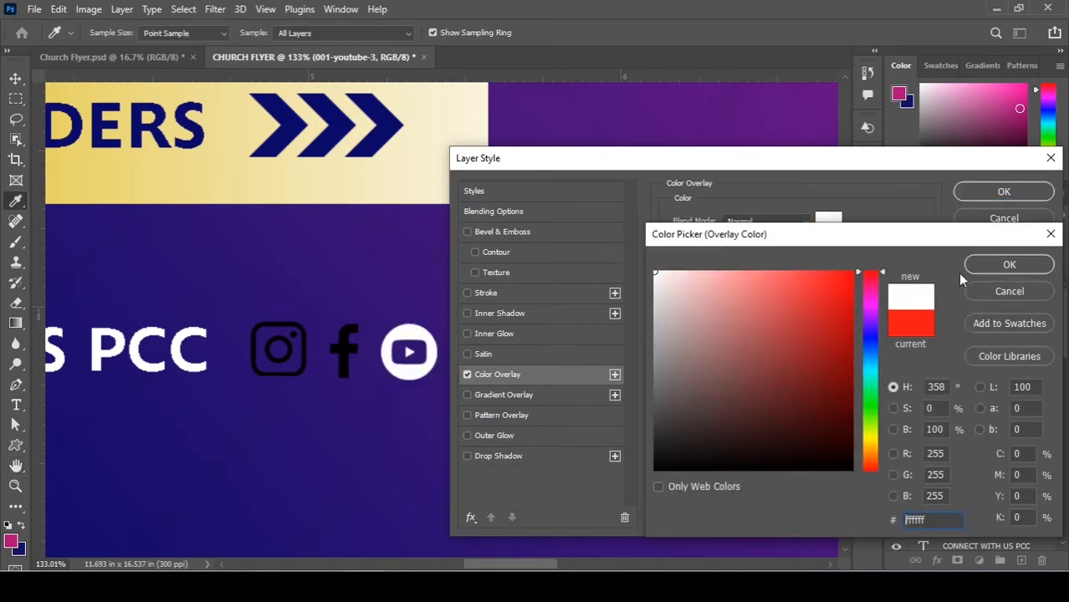
pyautogui.click(1009, 264)
pyautogui.click(761, 243)
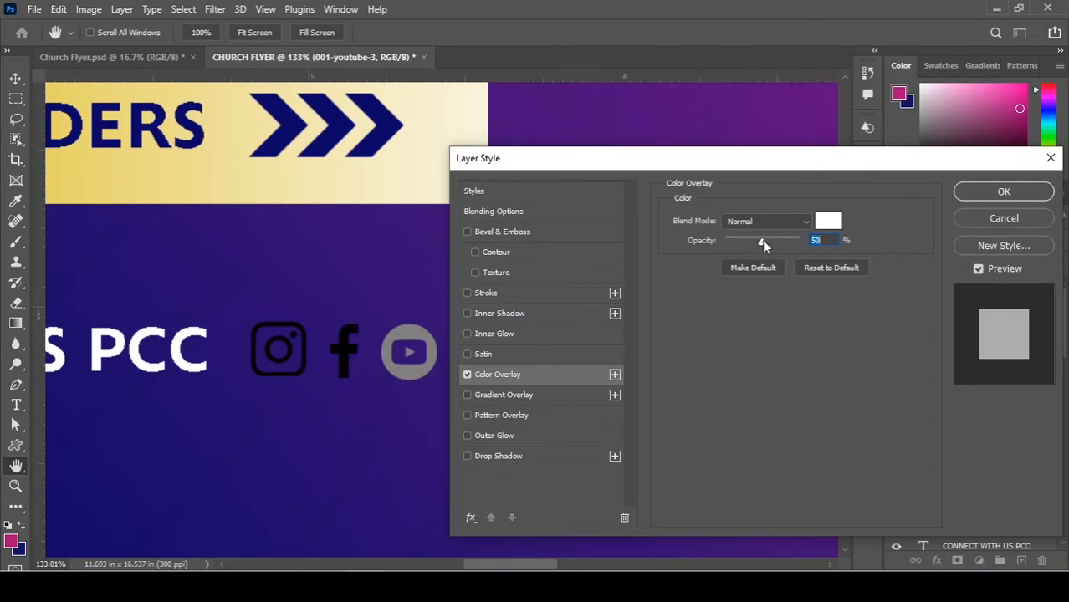
pyautogui.moveTo(762, 240); pyautogui.dragTo(902, 240)
pyautogui.click(987, 192)
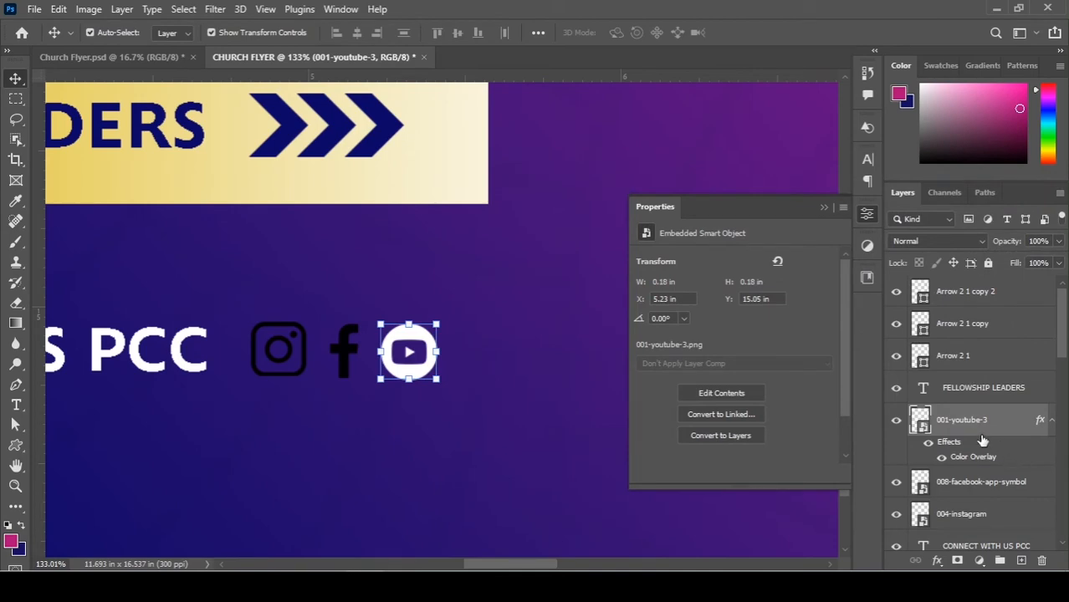
# Copy the YouTube icon's white colour overlay onto the Facebook and Instagram icons.
pyautogui.scroll(-2, 983, 441)
pyautogui.rightClick(995, 360)
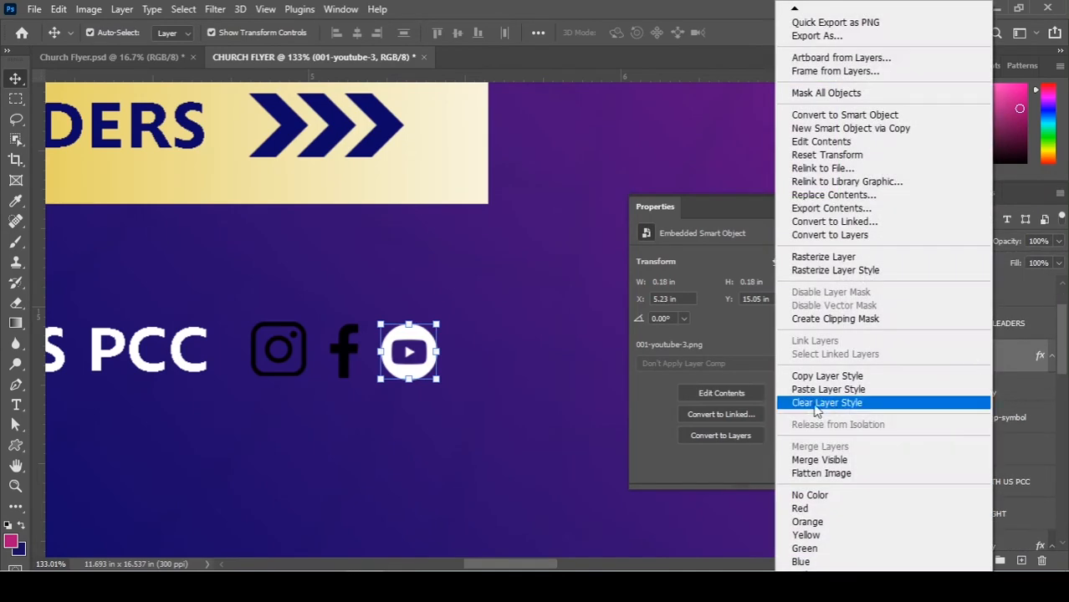
pyautogui.click(820, 374)
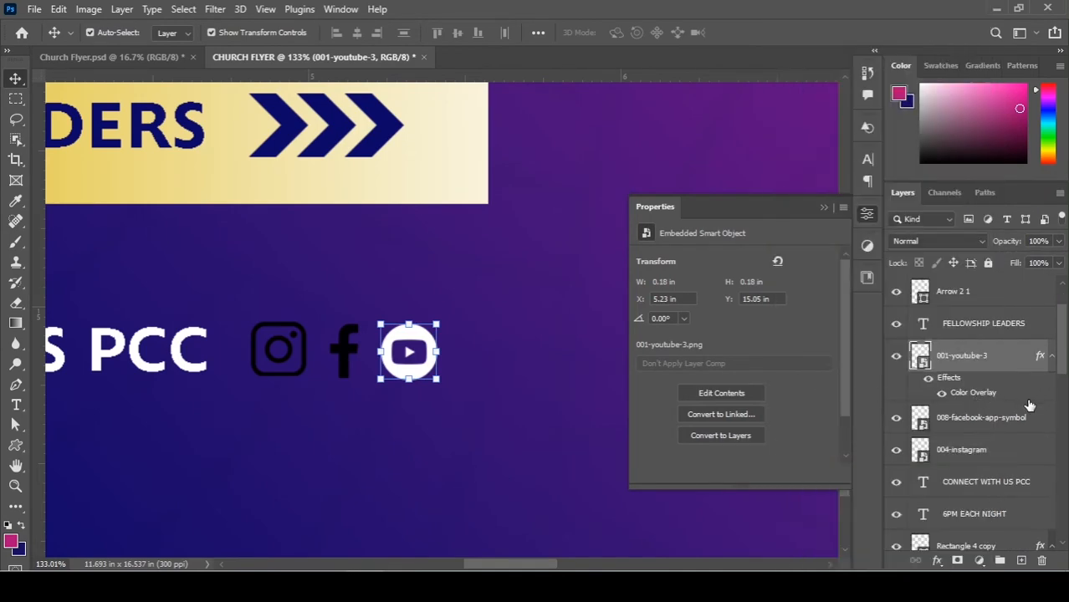
pyautogui.rightClick(972, 427)
pyautogui.click(908, 385)
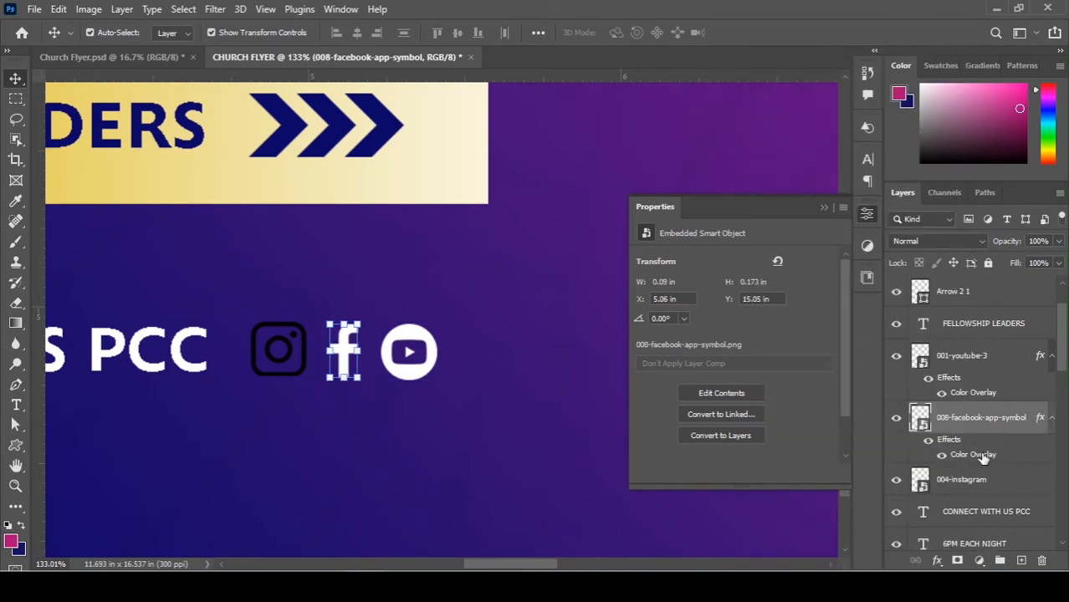
pyautogui.rightClick(971, 475)
pyautogui.click(811, 389)
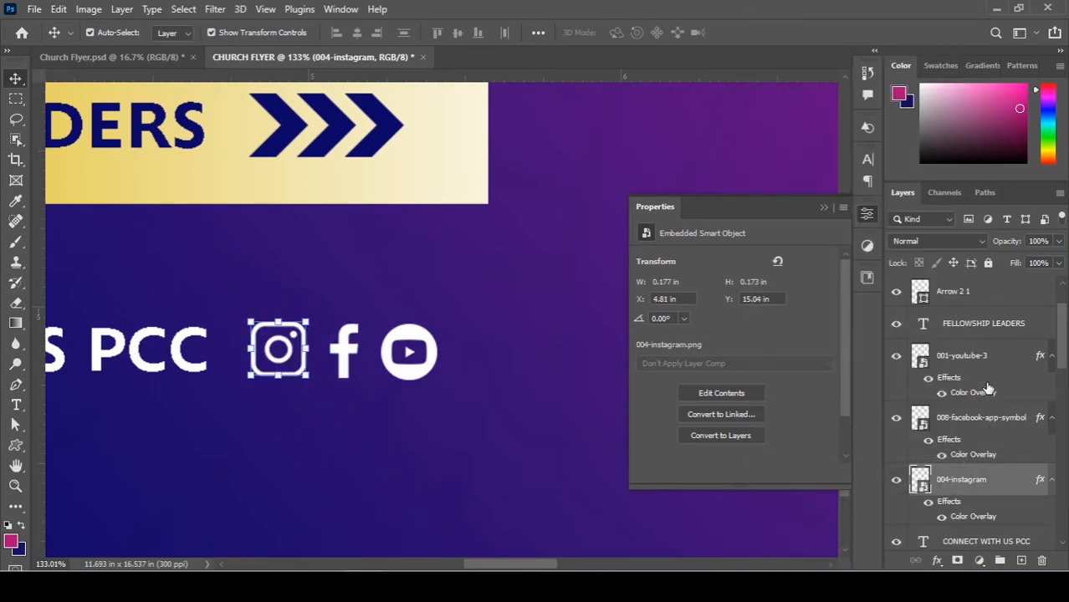
# Group the three social icon layers and name the group 'Icons'.
pyautogui.keyDown('shift'); pyautogui.click(987, 355); pyautogui.keyUp('shift')
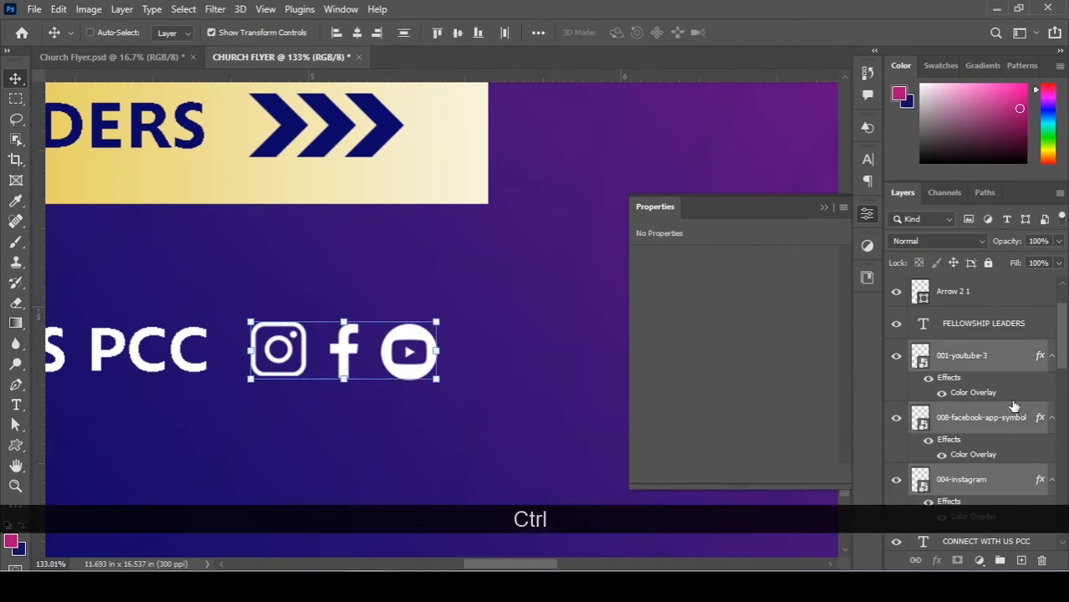
pyautogui.hotkey('ctrl', 'g')
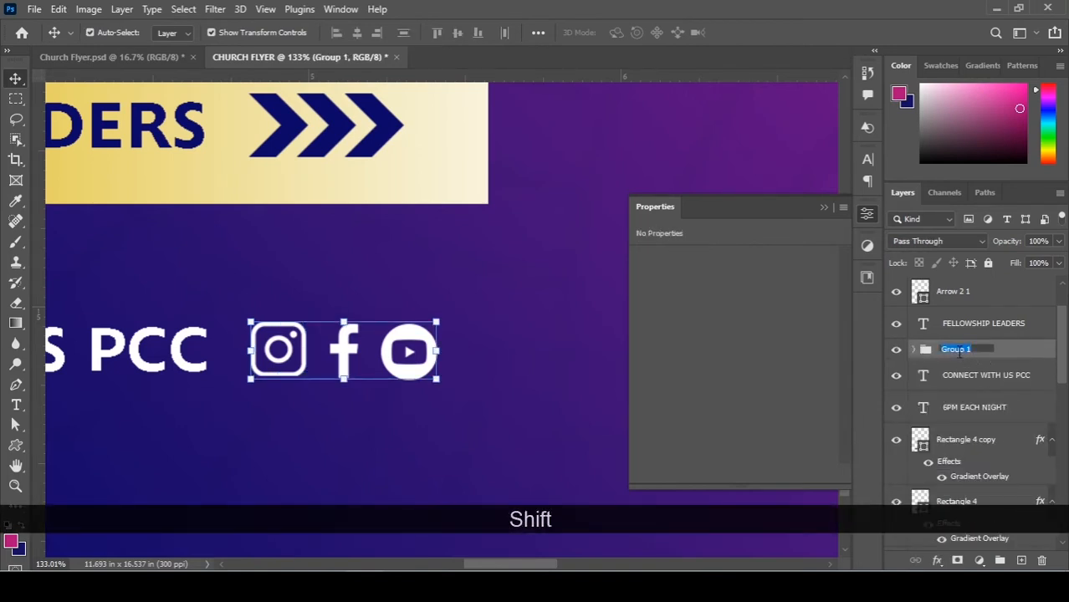
pyautogui.press('BackSpace')
pyautogui.press('BackSpace')
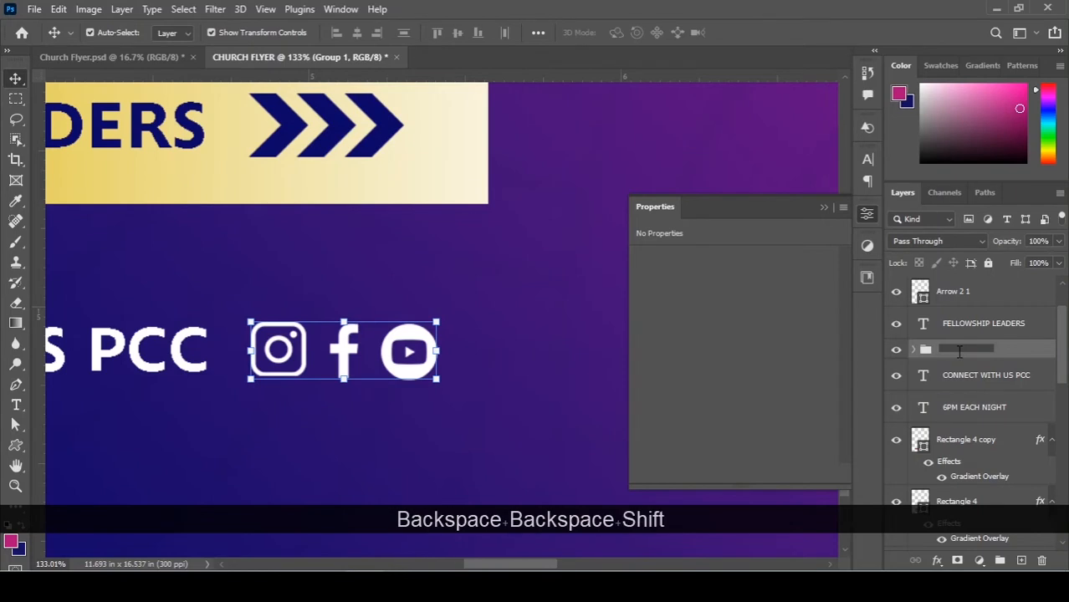
pyautogui.write('Icons')
pyautogui.press('Return')
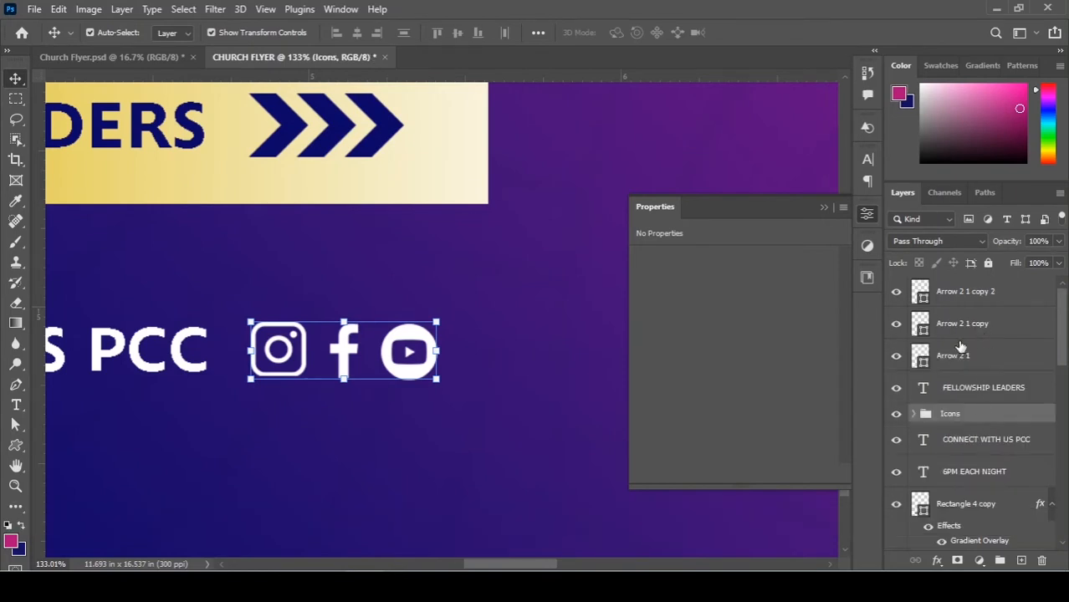
# Merge the three arrow layers into a single shape.
pyautogui.click(971, 302)
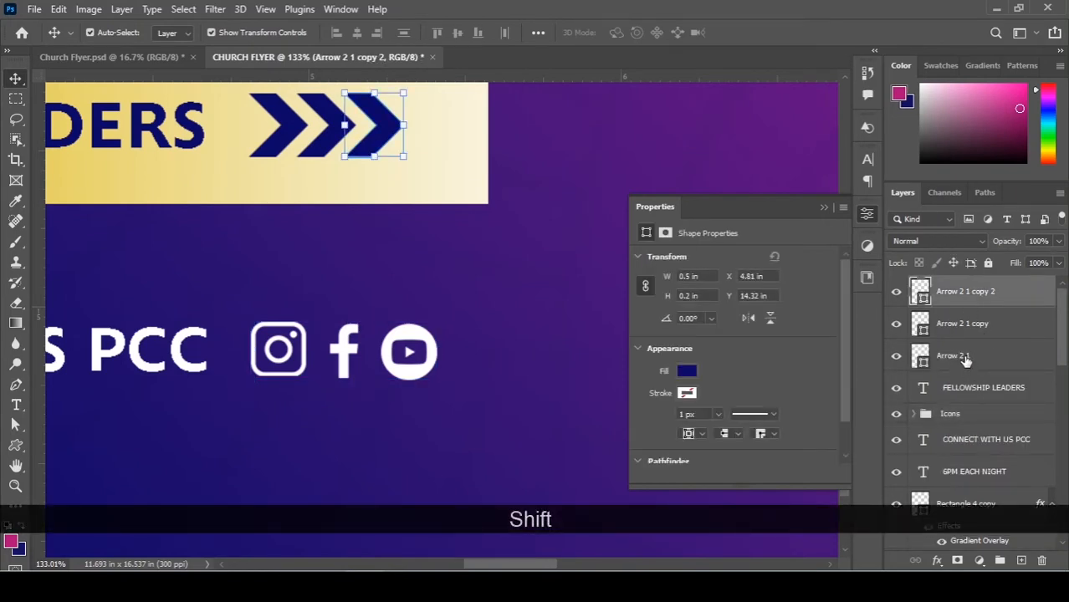
pyautogui.keyDown('shift'); pyautogui.click(964, 358); pyautogui.keyUp('shift')
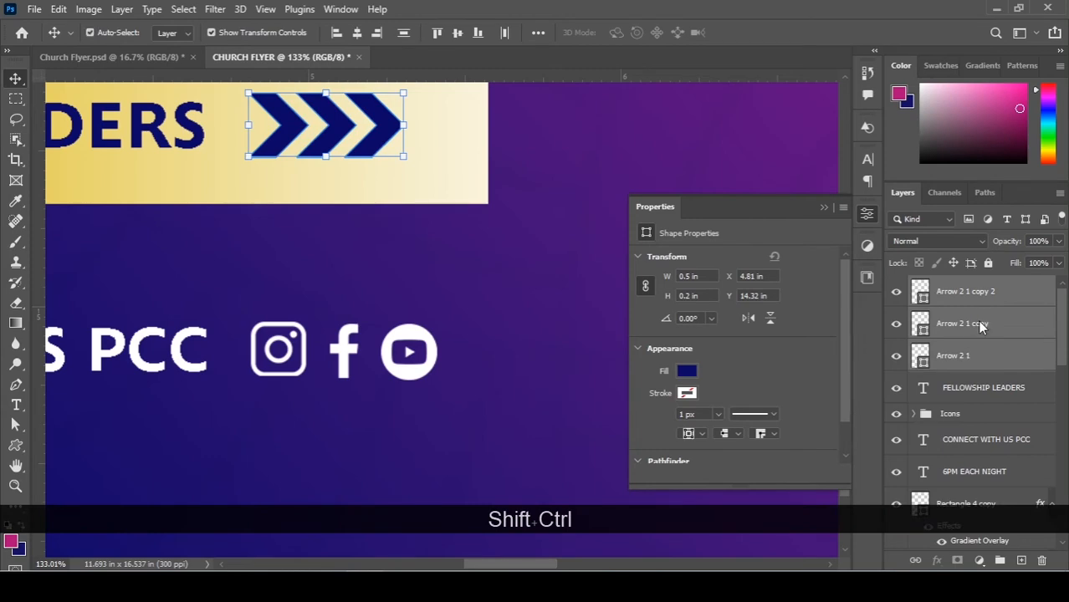
pyautogui.rightClick(982, 326)
pyautogui.click(878, 408)
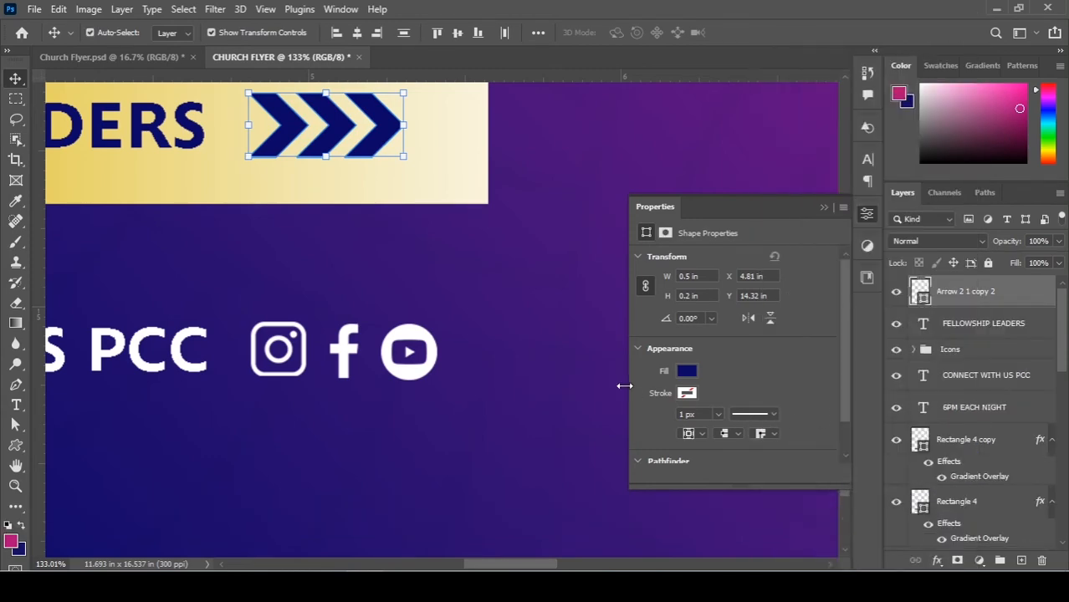
# Move the 6PM EACH NIGHT and church address text layers into the Text & Infos group.
pyautogui.scroll(-5, 487, 302)
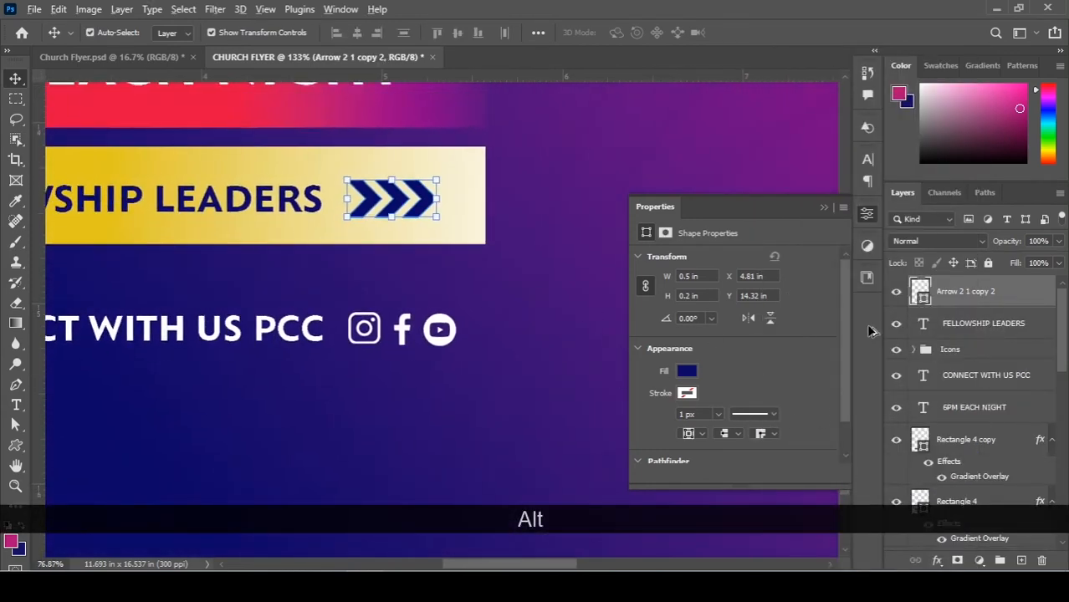
pyautogui.scroll(-4, 519, 355)
pyautogui.scroll(-2, 997, 345)
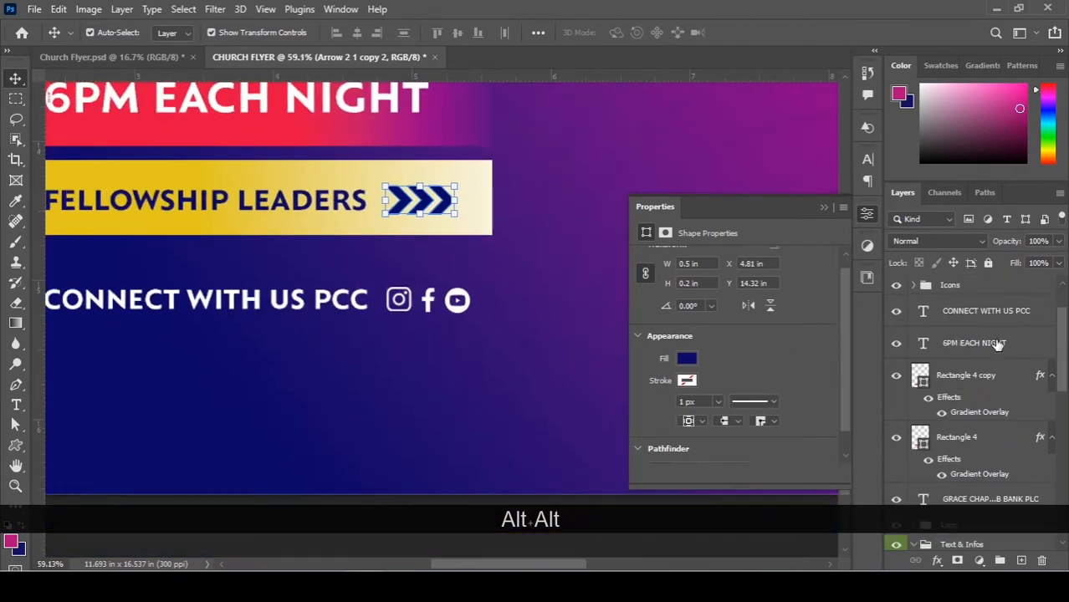
pyautogui.scroll(2, 995, 343)
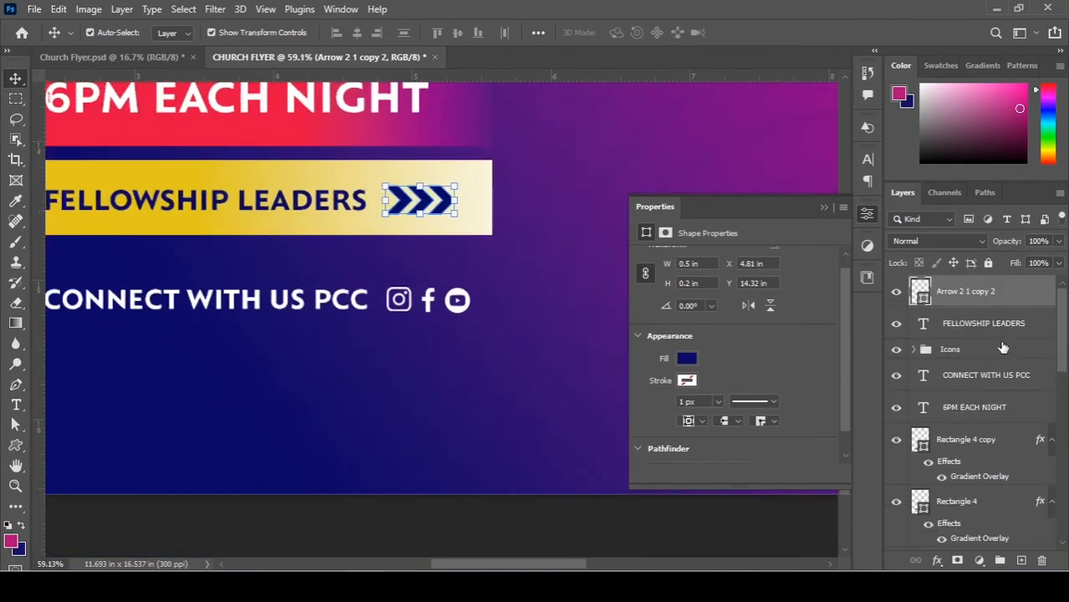
pyautogui.click(989, 336)
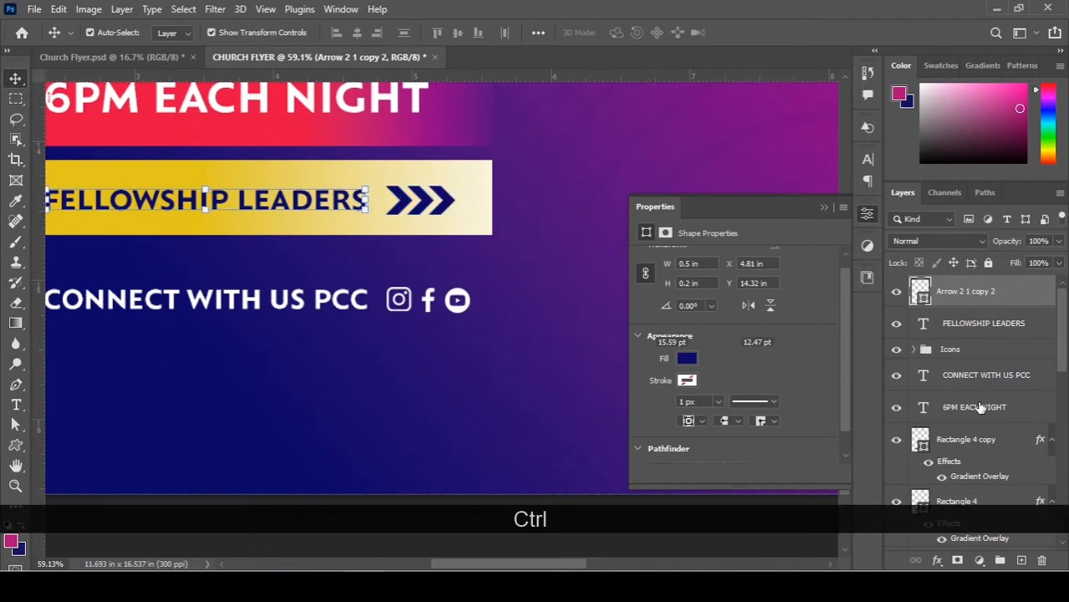
pyautogui.keyDown('ctrl'); pyautogui.click(979, 407); pyautogui.keyUp('ctrl')
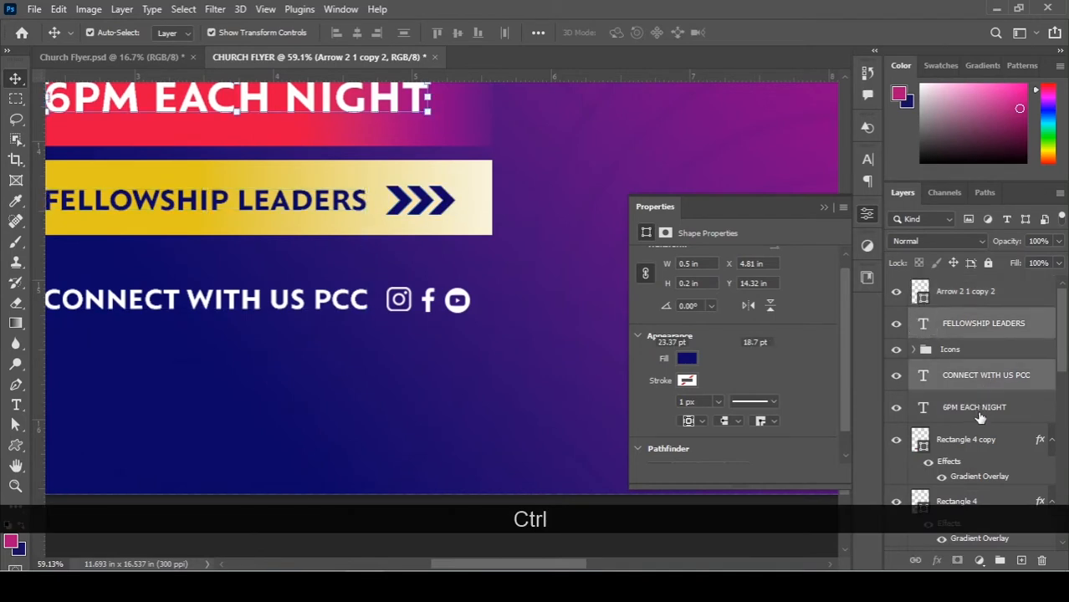
pyautogui.click(978, 410)
pyautogui.scroll(-1, 980, 418)
pyautogui.scroll(-2, 980, 418)
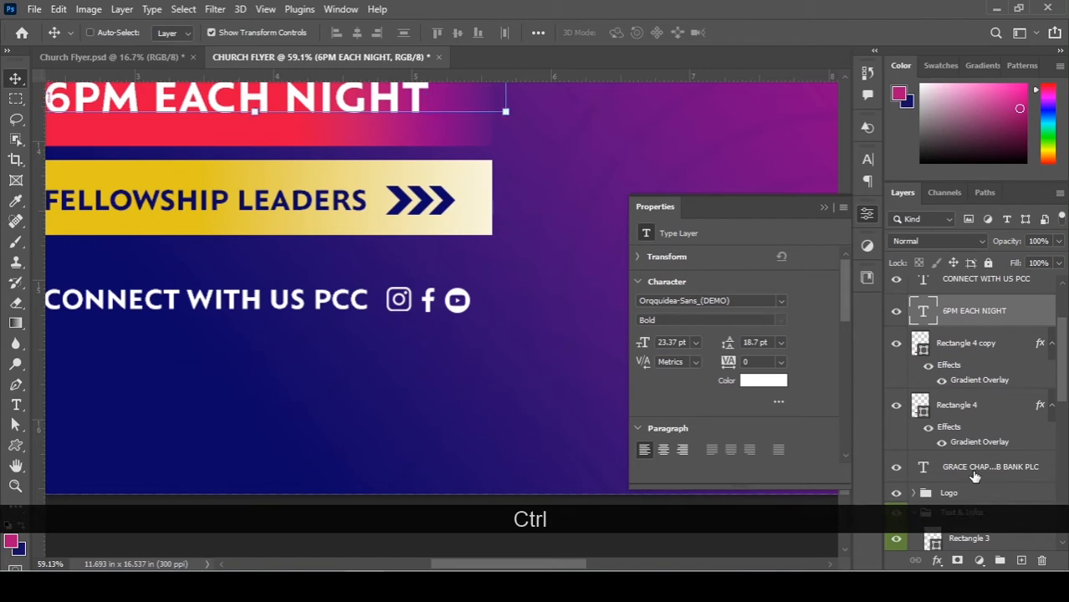
pyautogui.keyDown('ctrl'); pyautogui.click(975, 470); pyautogui.keyUp('ctrl')
pyautogui.scroll(-3, 978, 475)
pyautogui.moveTo(970, 383); pyautogui.dragTo(927, 417)
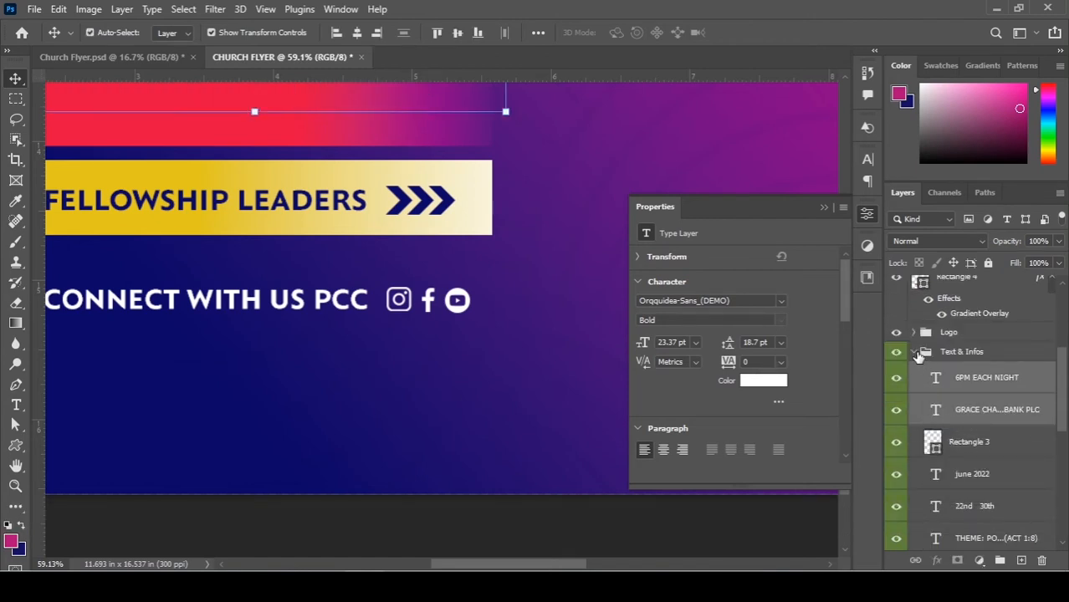
# Collapse the groups and file both banner rectangles and the merged arrow into Shapes.
pyautogui.click(923, 356)
pyautogui.click(913, 352)
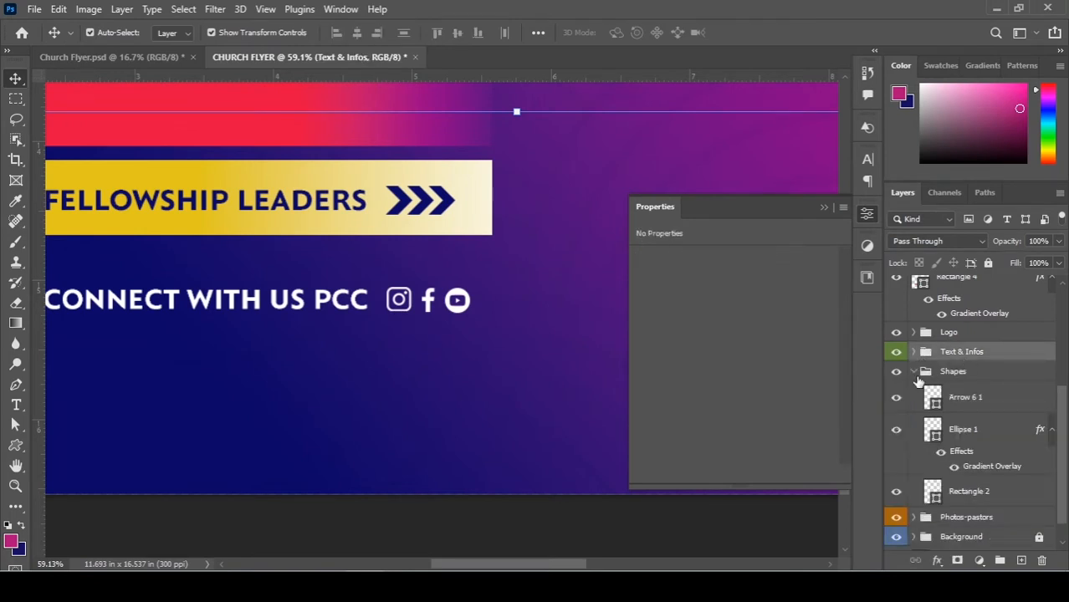
pyautogui.click(914, 371)
pyautogui.scroll(1, 937, 373)
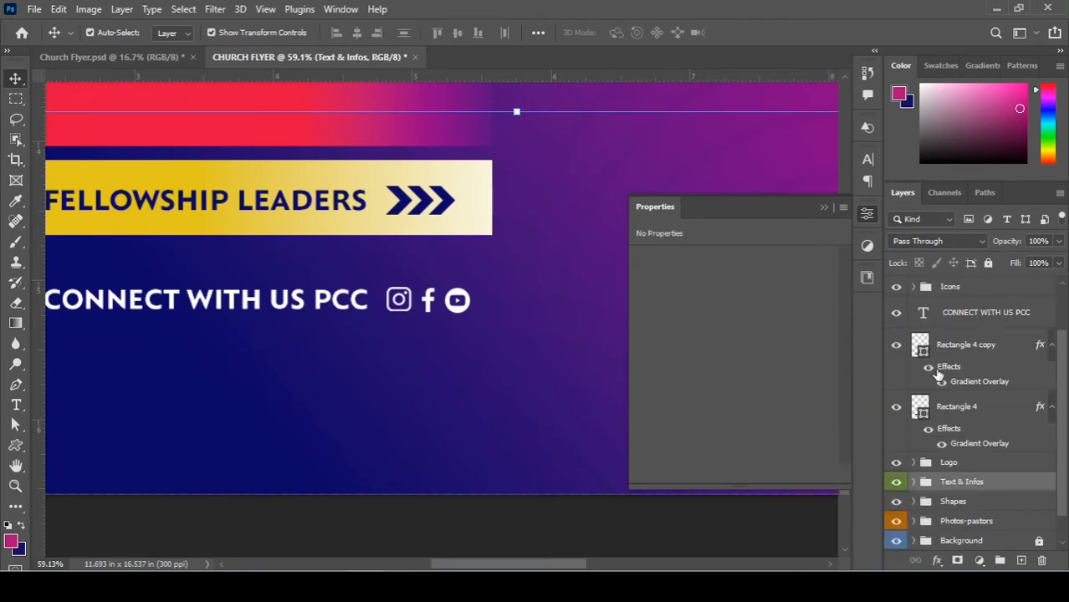
pyautogui.click(921, 375)
pyautogui.press('alt')
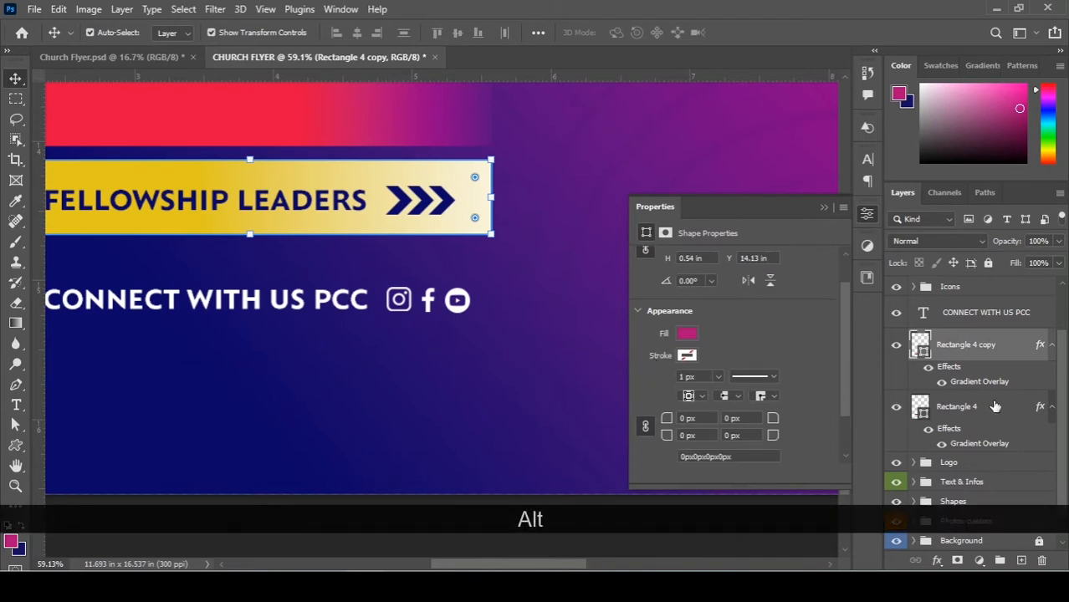
pyautogui.scroll(-1, 1001, 401)
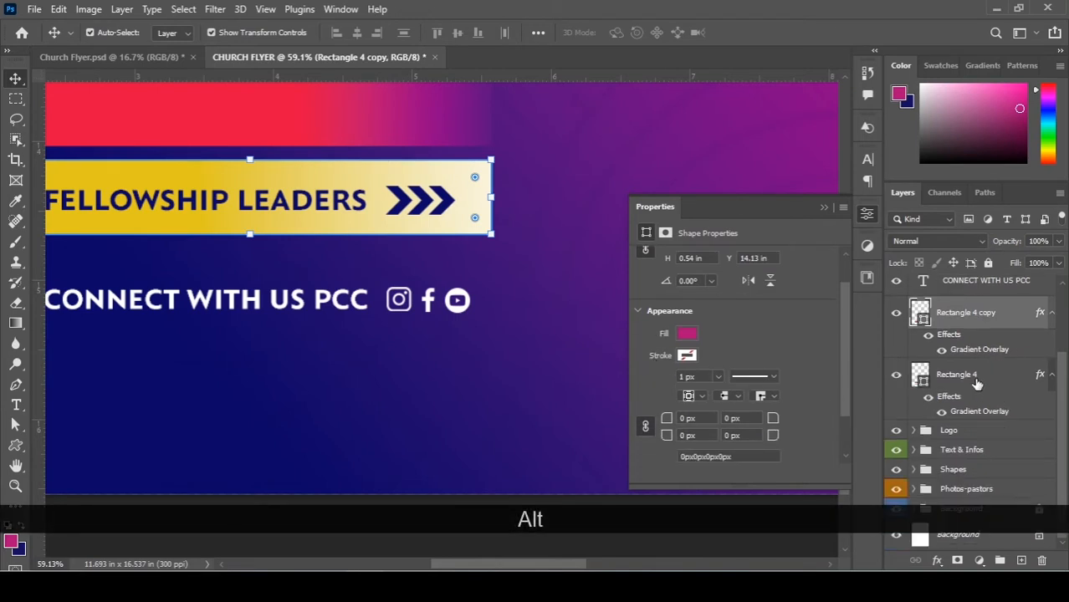
pyautogui.keyDown('ctrl'); pyautogui.click(976, 383); pyautogui.keyUp('ctrl')
pyautogui.moveTo(993, 384); pyautogui.dragTo(994, 470)
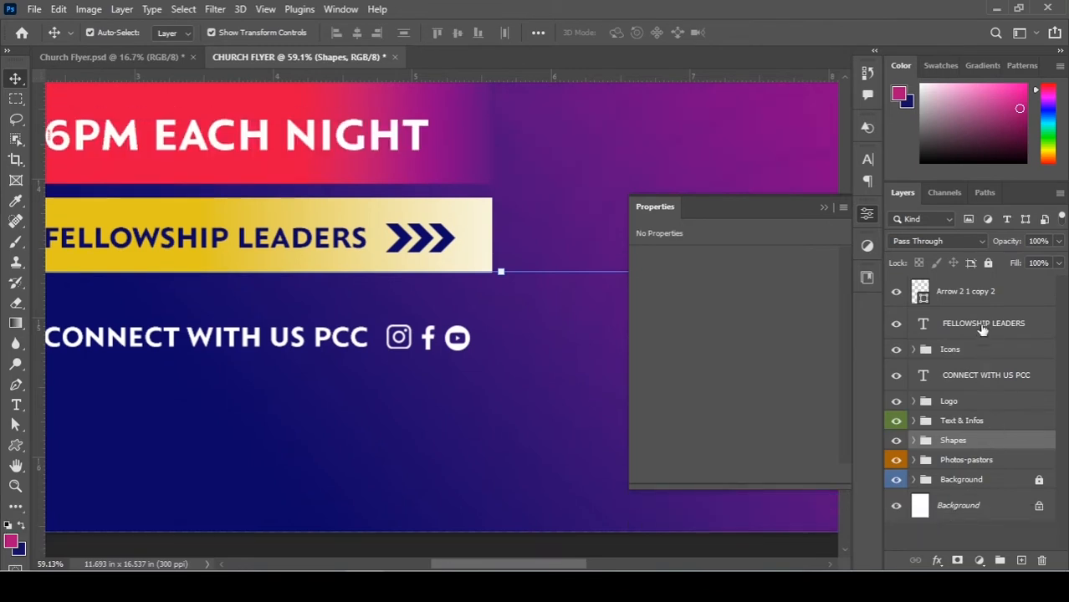
pyautogui.click(975, 297)
pyautogui.moveTo(978, 326); pyautogui.dragTo(971, 423)
pyautogui.hotkey('ctrl', '0')
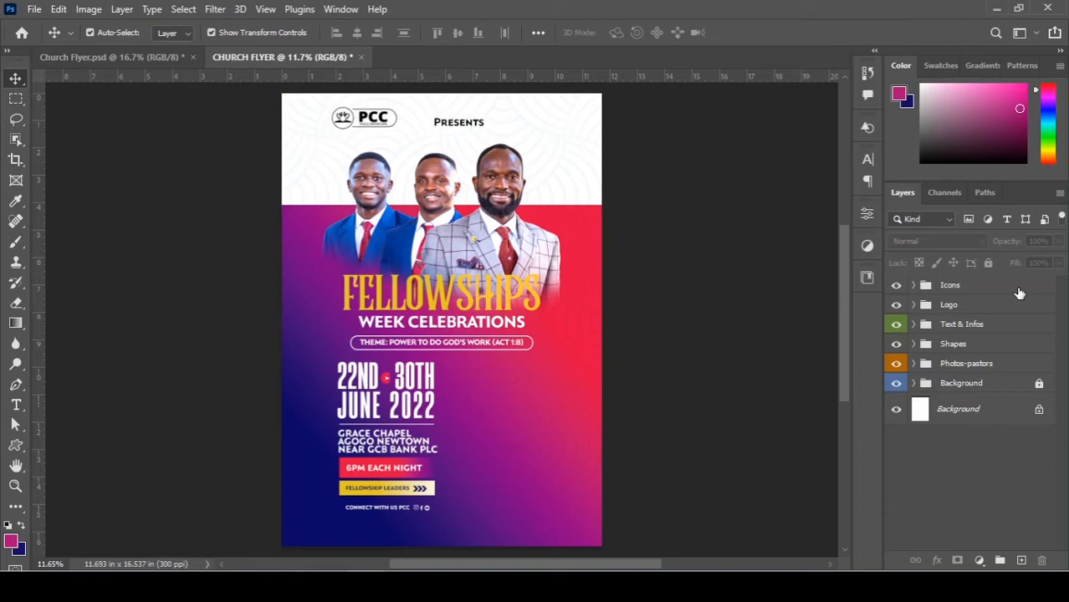
pyautogui.scroll(-2, 475, 399)
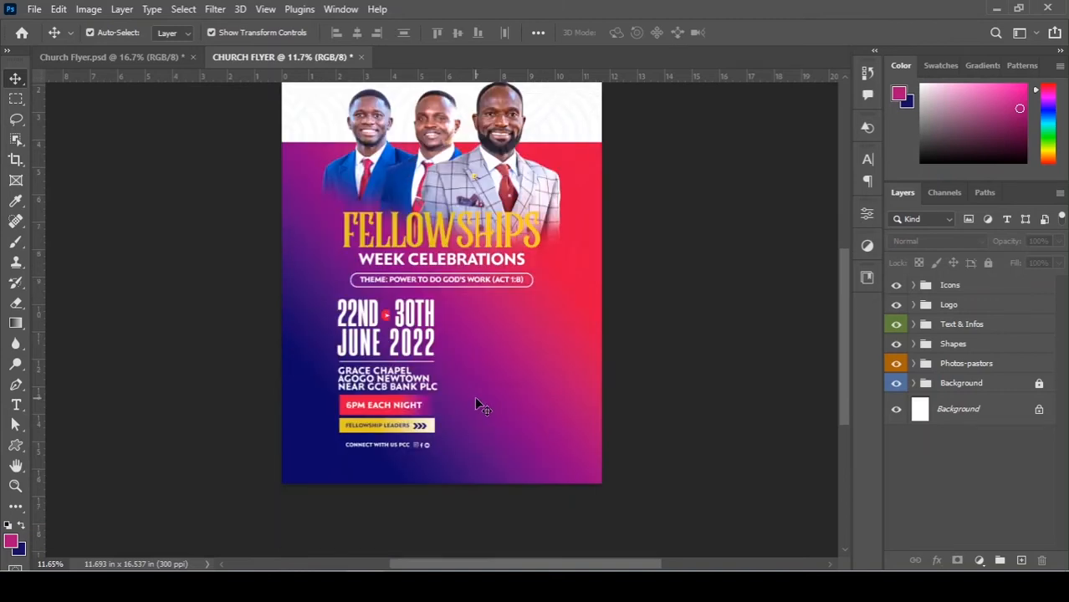
pyautogui.scroll(-2, 470, 411)
pyautogui.scroll(4, 414, 383)
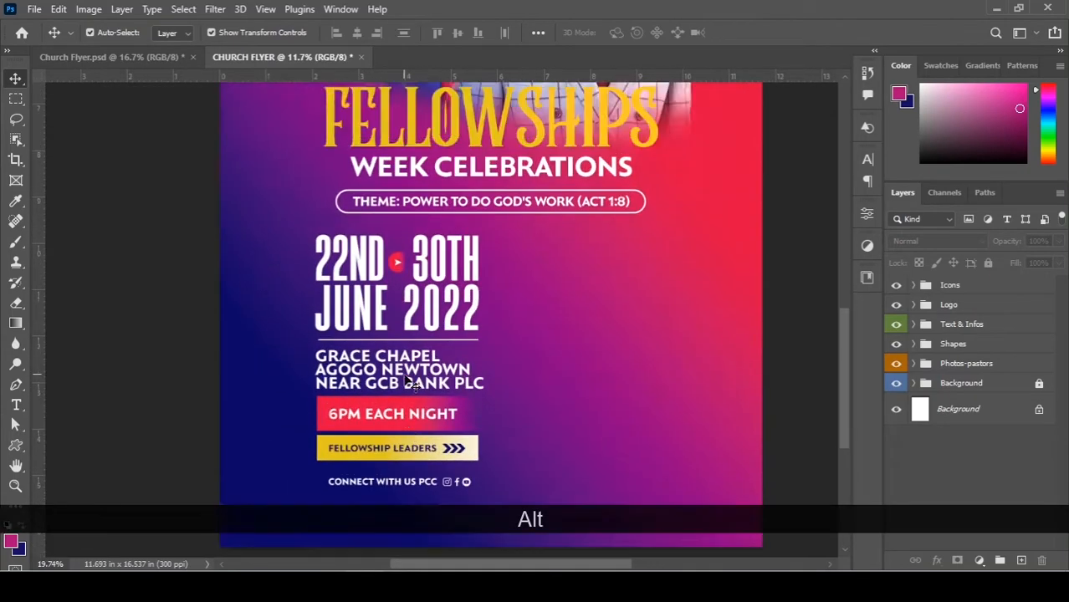
pyautogui.scroll(-4, 407, 381)
pyautogui.scroll(3, 444, 274)
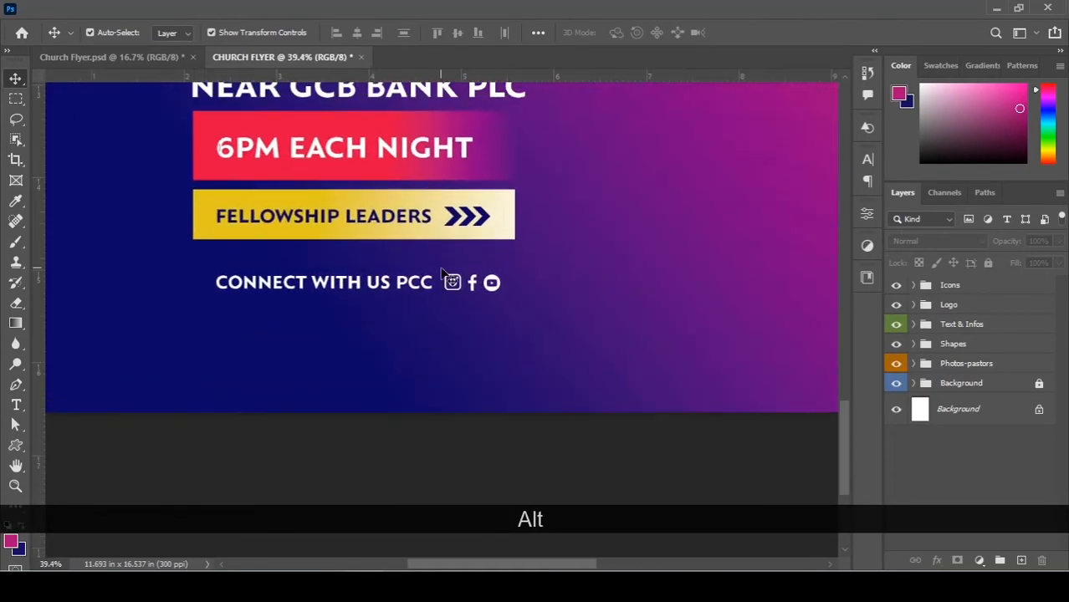
# Duplicate the red banner below CONNECT WITH US PCC, shorten it and nudge it lower.
pyautogui.moveTo(470, 171); pyautogui.dragTo(487, 369)
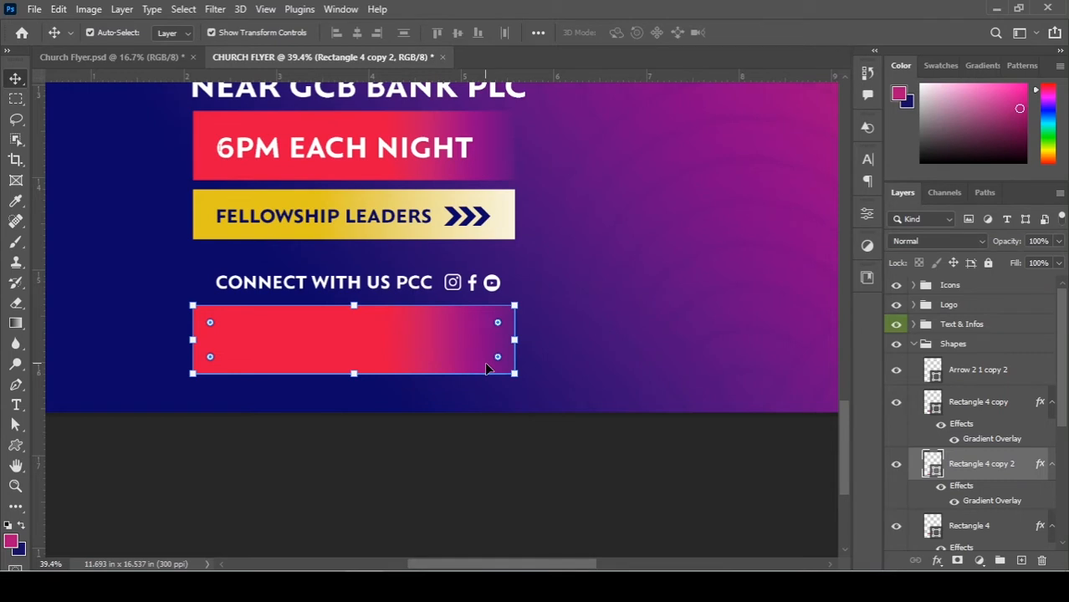
pyautogui.scroll(1, 410, 372)
pyautogui.scroll(1, 372, 388)
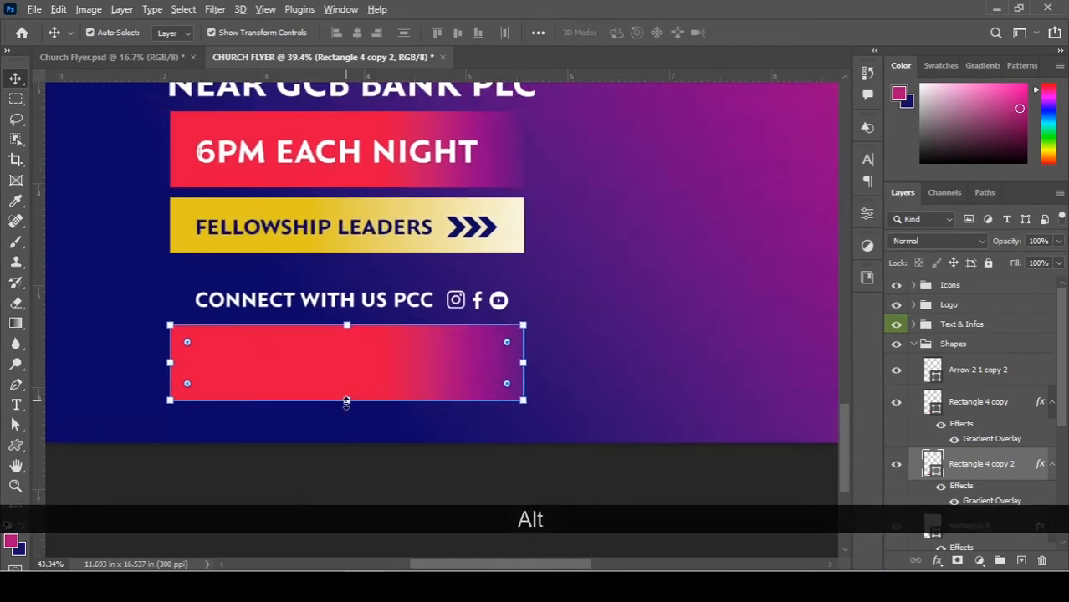
pyautogui.moveTo(346, 400); pyautogui.dragTo(346, 386)
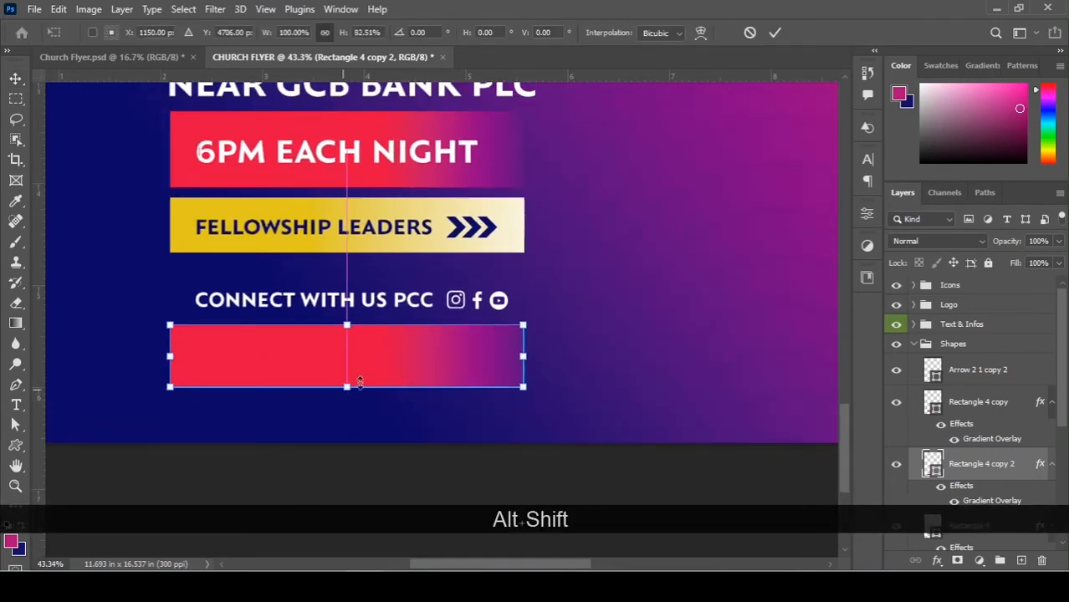
pyautogui.doubleClick(397, 364)
pyautogui.press('Down')
pyautogui.press('Down')
pyautogui.press('Down')
pyautogui.press('Down')
pyautogui.press('Down')
pyautogui.press('Down')
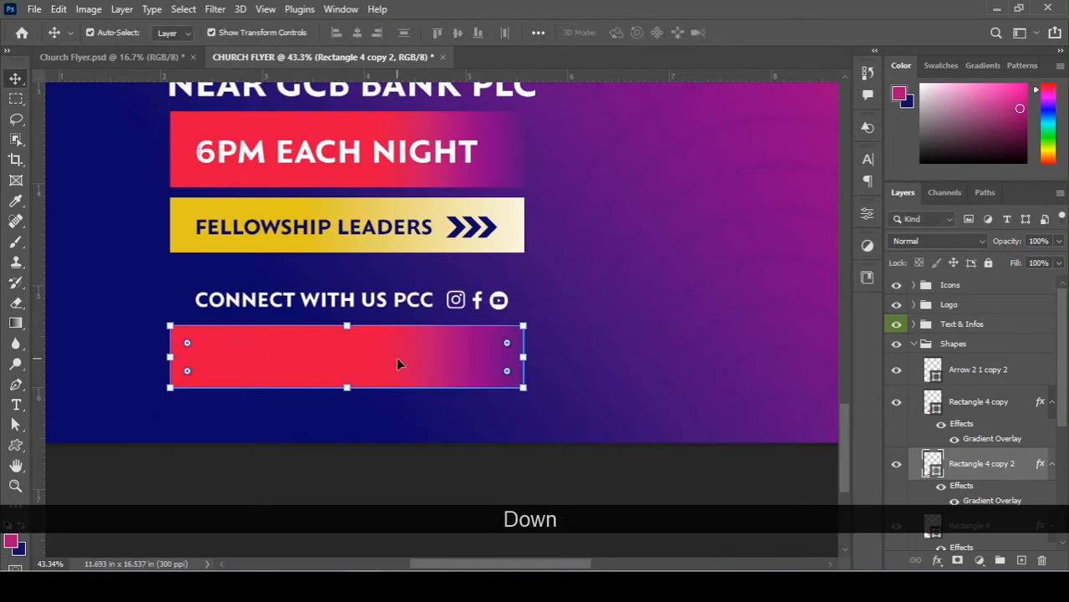
pyautogui.scroll(-1, 937, 433)
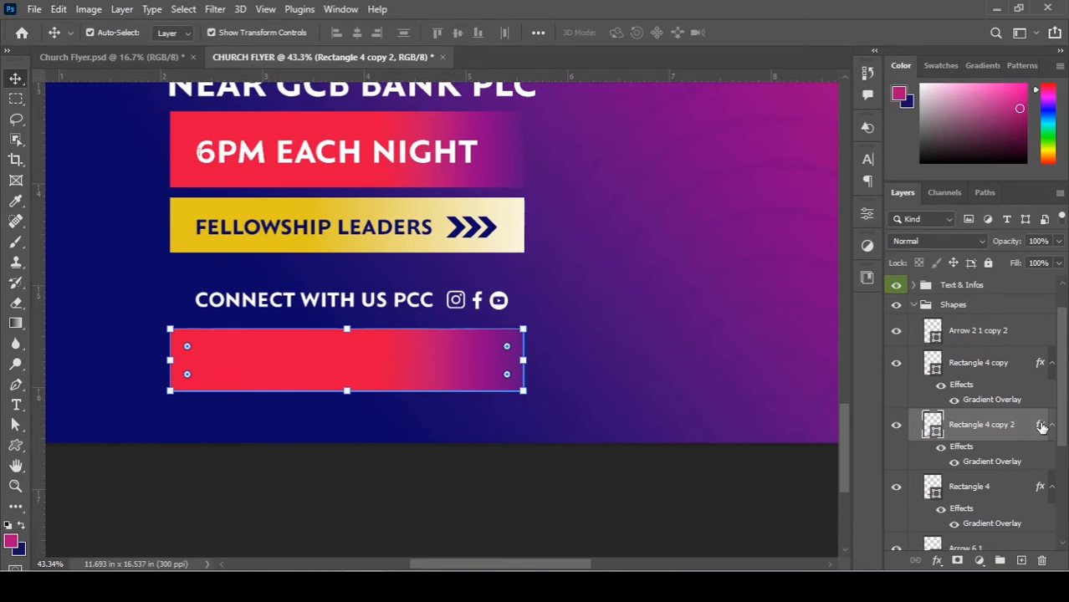
# Strip the bar's gradient overlay and fill it with pure white #ffffff.
pyautogui.moveTo(1043, 562); pyautogui.dragTo(1042, 561)
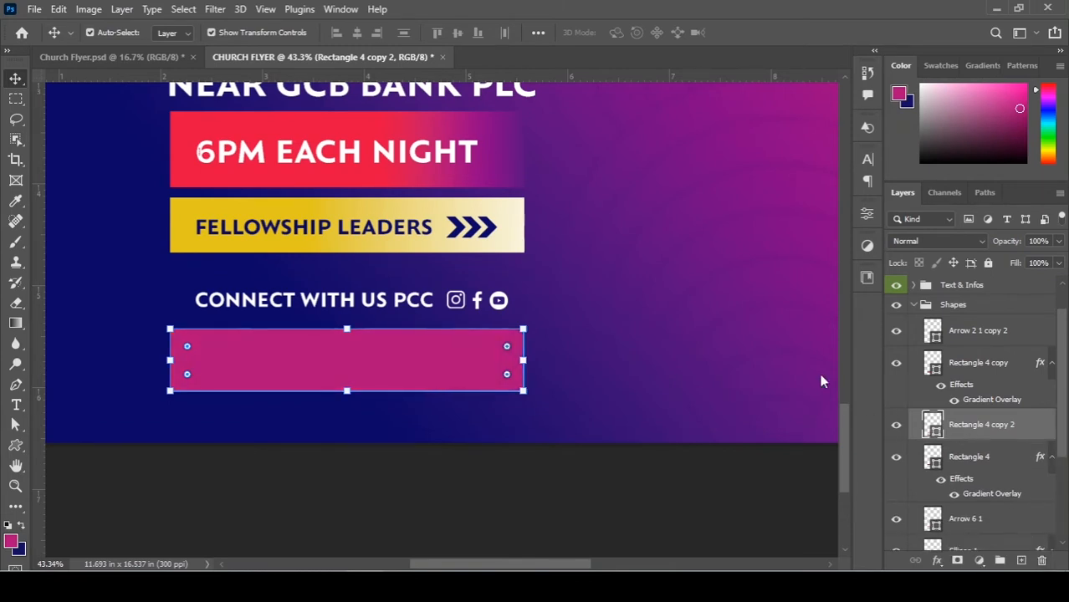
pyautogui.doubleClick(932, 424)
pyautogui.moveTo(683, 301); pyautogui.dragTo(627, 252)
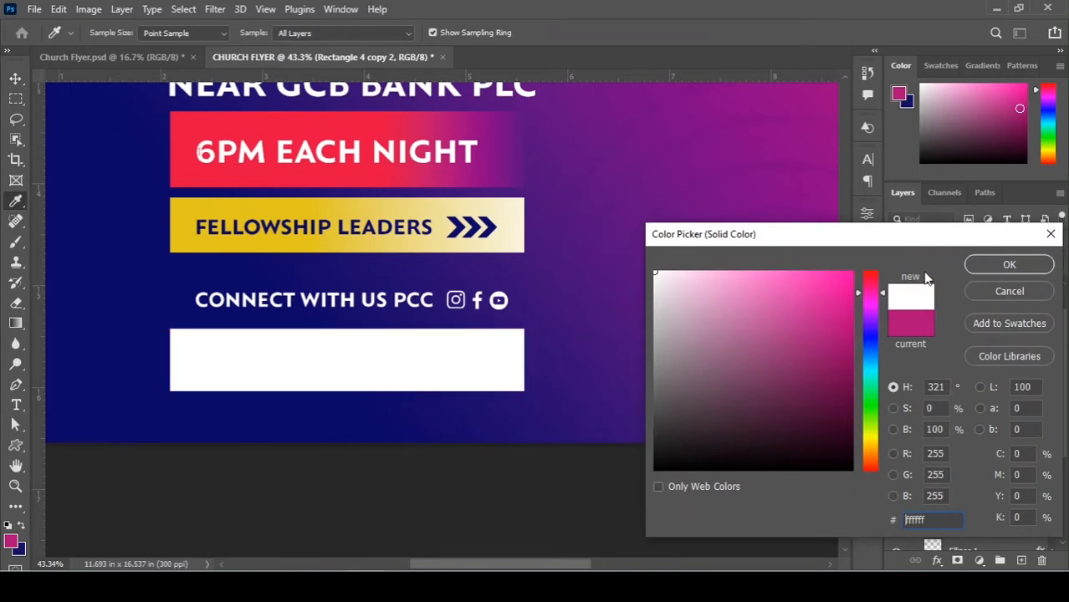
pyautogui.click(997, 268)
pyautogui.press('v')
pyautogui.scroll(-1, 501, 385)
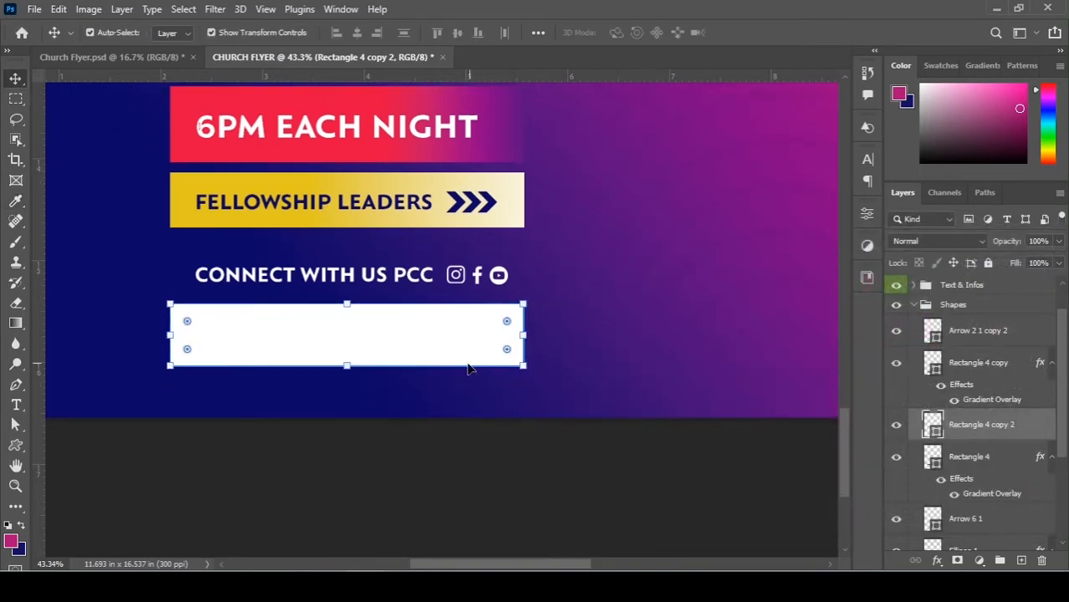
pyautogui.scroll(-1, 468, 369)
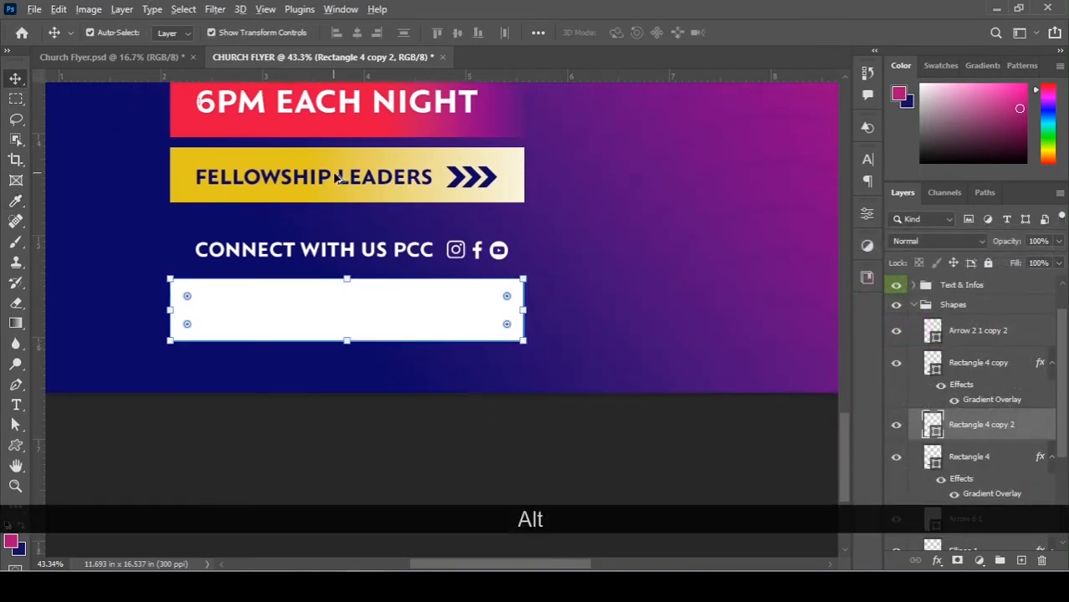
# Duplicate the FELLOWSHIP LEADERS text down into the white bar.
pyautogui.moveTo(338, 178); pyautogui.dragTo(347, 312)
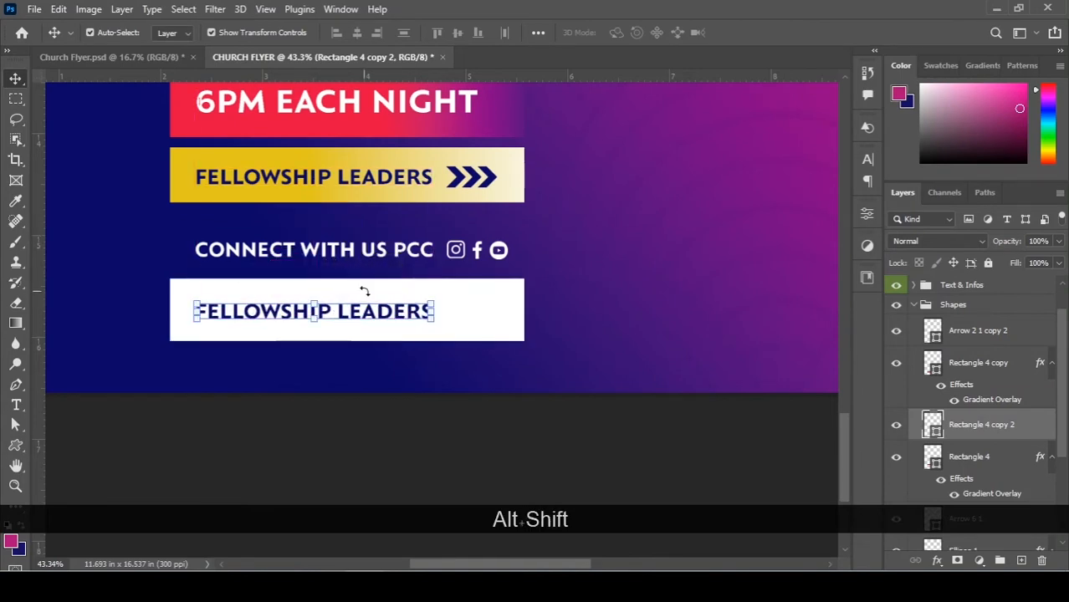
pyautogui.hotkey('ctrl', 'z')
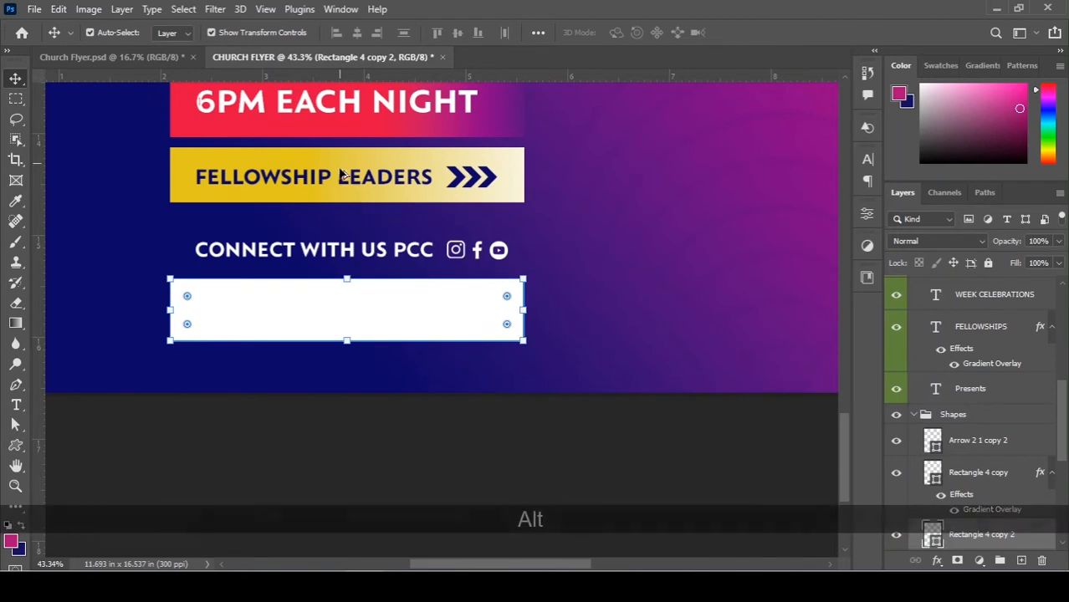
pyautogui.moveTo(346, 180); pyautogui.dragTo(357, 316)
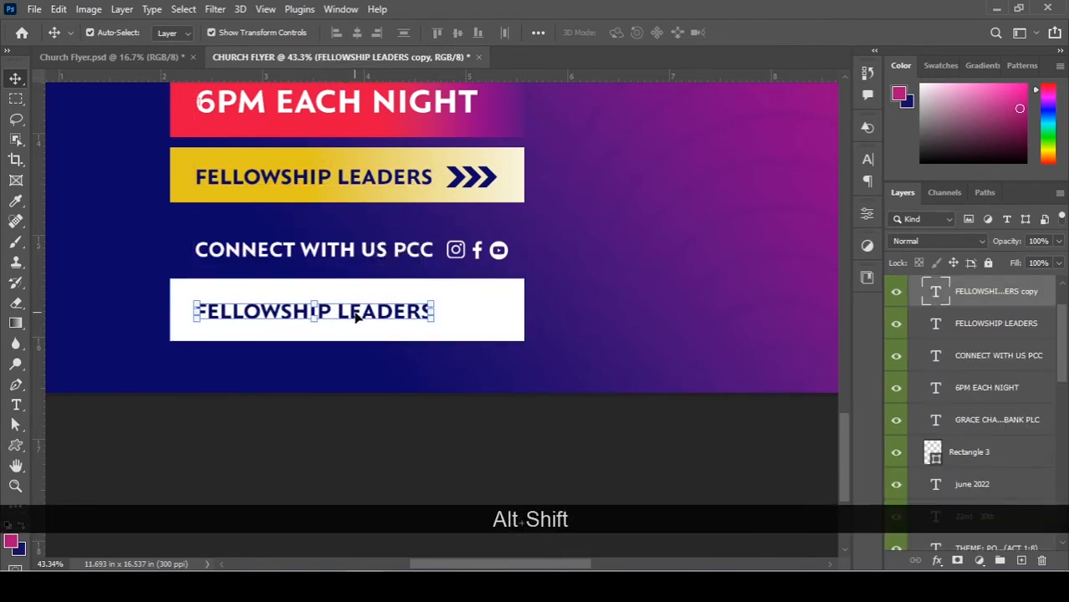
# Replace the copied text with the FOR ANY INFO CONTACT phone line from the notes.
pyautogui.click(16, 405)
pyautogui.click(261, 313)
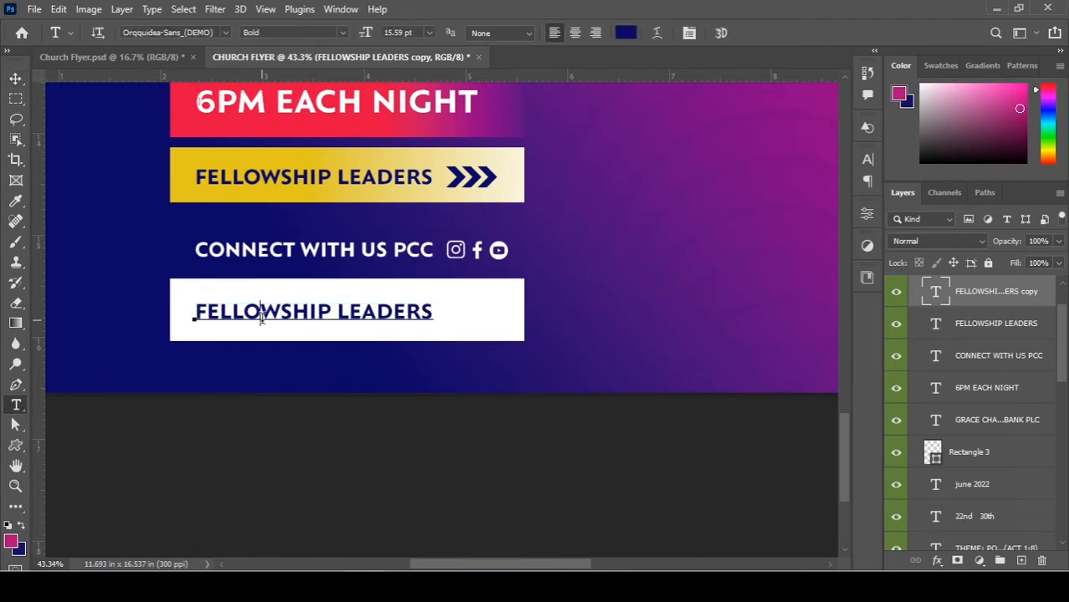
pyautogui.hotkey('ctrl', 'a')
pyautogui.click(320, 525)
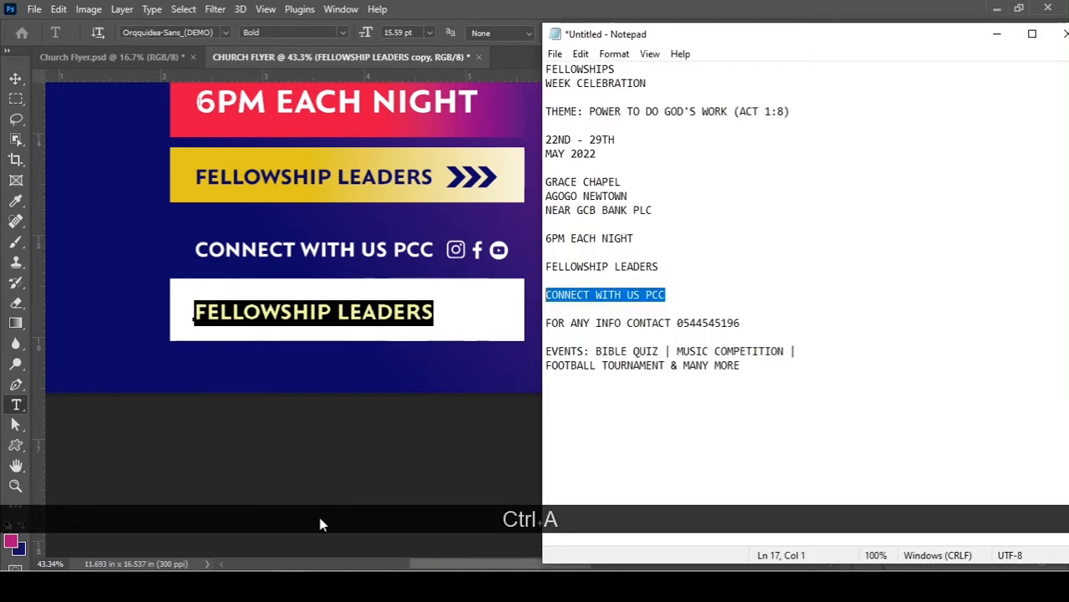
pyautogui.moveTo(742, 325); pyautogui.dragTo(533, 326)
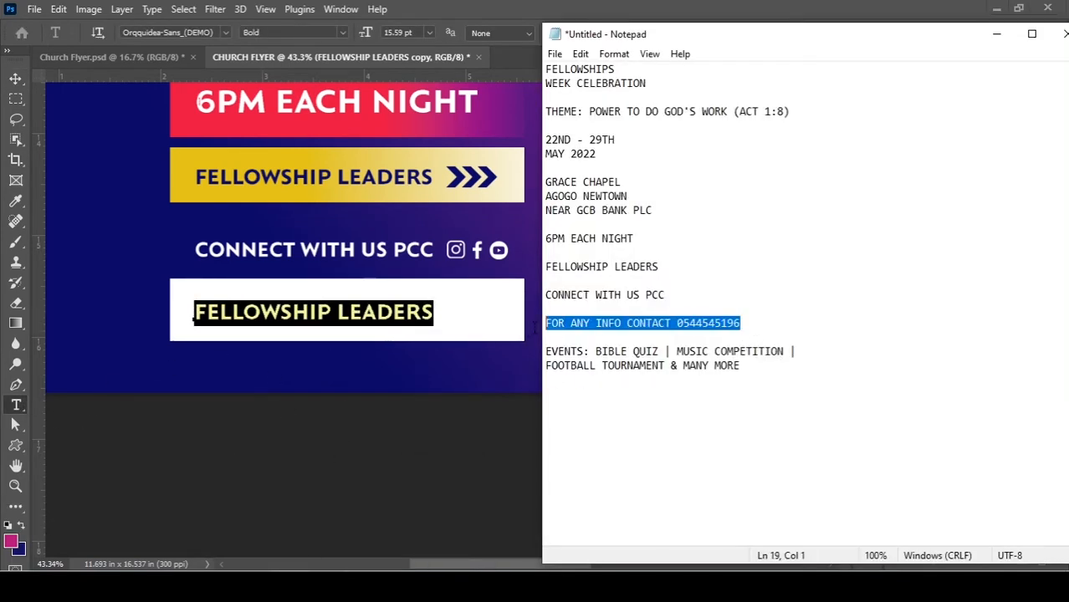
pyautogui.hotkey('ctrl', 'c')
pyautogui.click(370, 322)
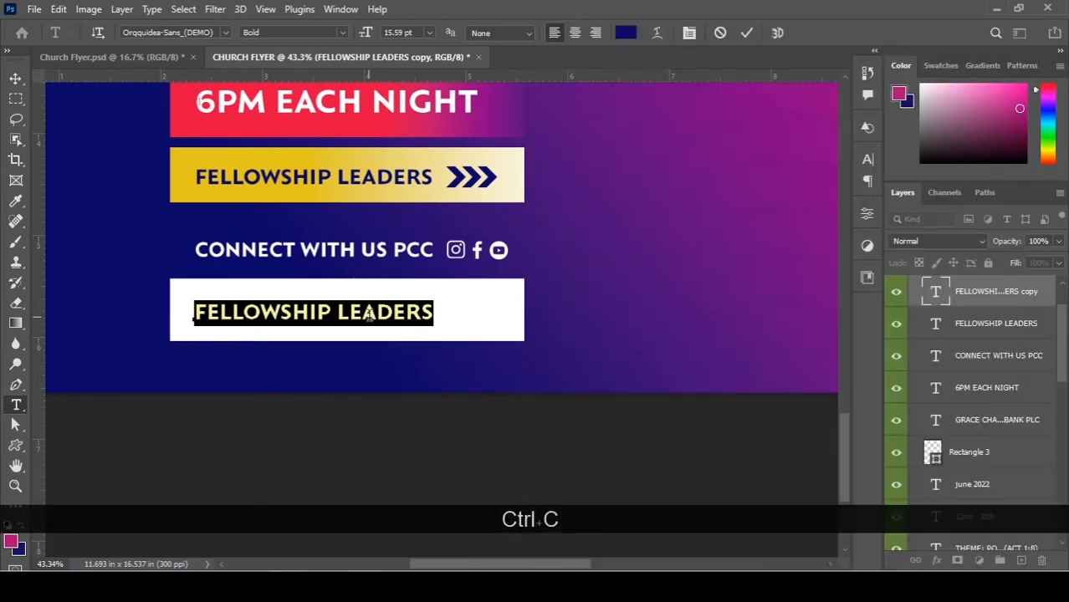
pyautogui.hotkey('ctrl', 'v')
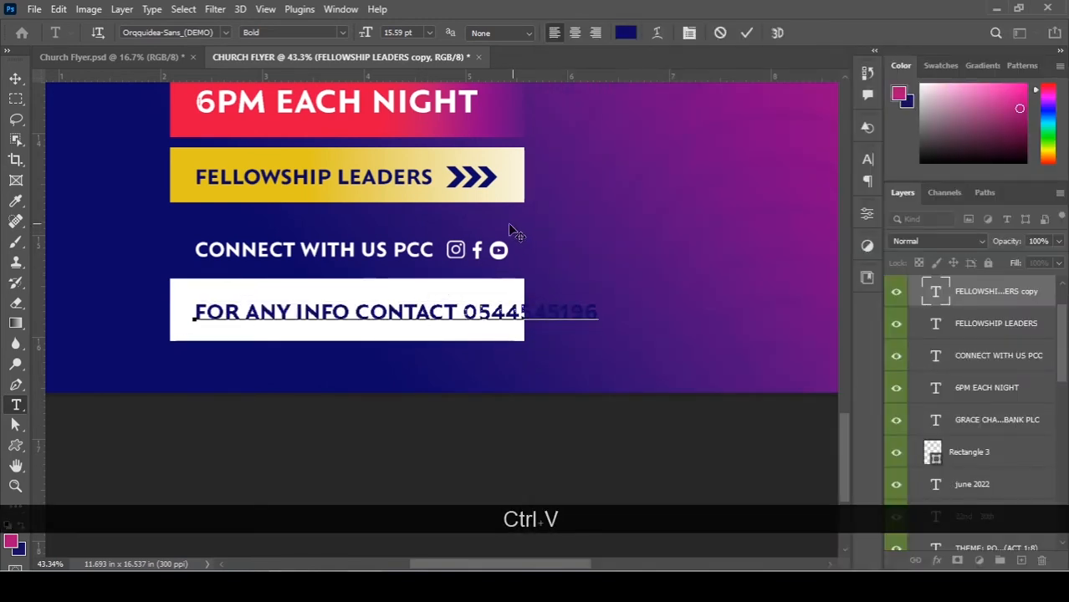
pyautogui.click(16, 78)
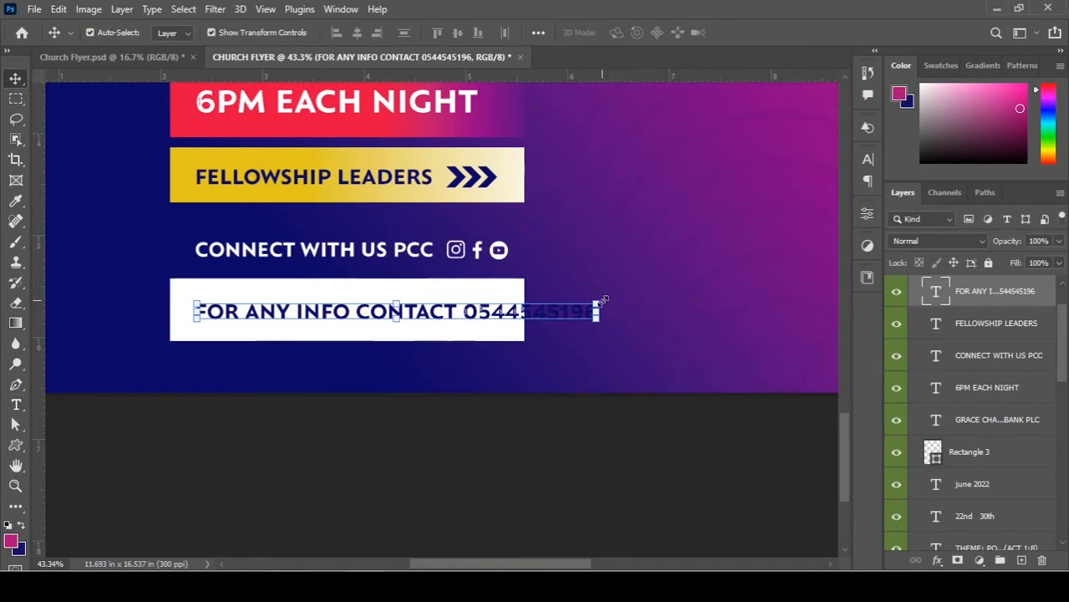
# Shrink the contact text to fit inside the white bar.
pyautogui.moveTo(600, 300); pyautogui.dragTo(496, 303)
pyautogui.press('Return')
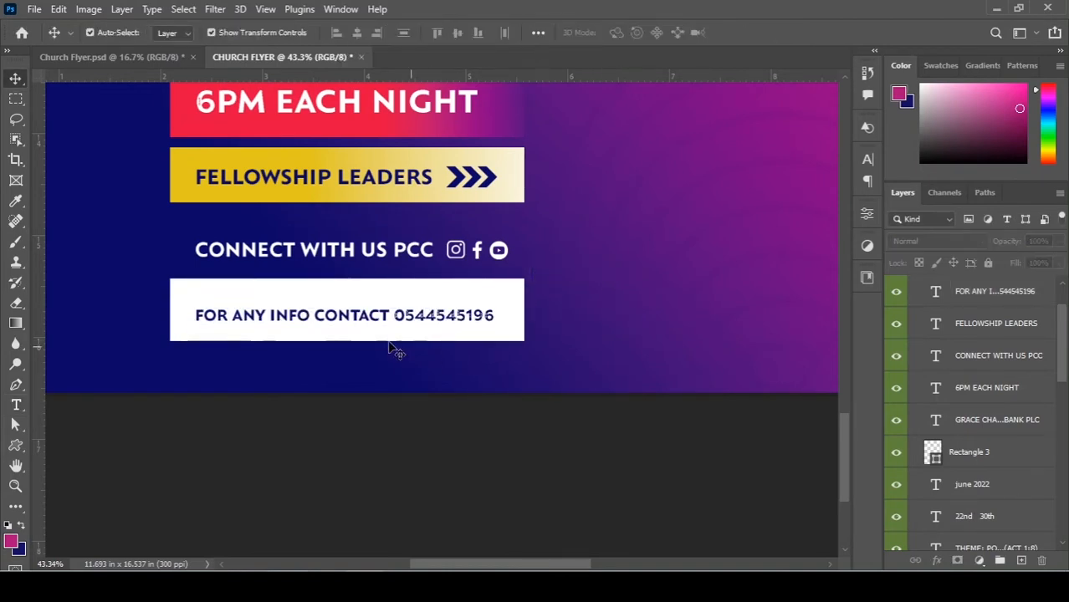
pyautogui.click(363, 319)
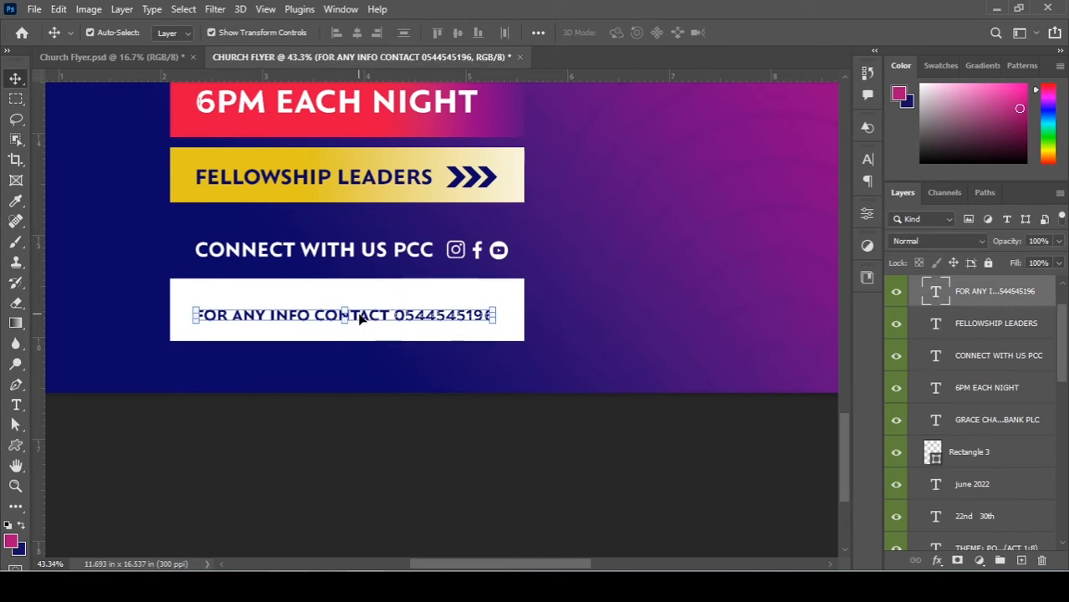
# Restyle the contact line in Aeternus Tall Bold at 20 pt, spanning the bar, nudged slightly up.
pyautogui.press('Up')
pyautogui.press('Up')
pyautogui.press('Up')
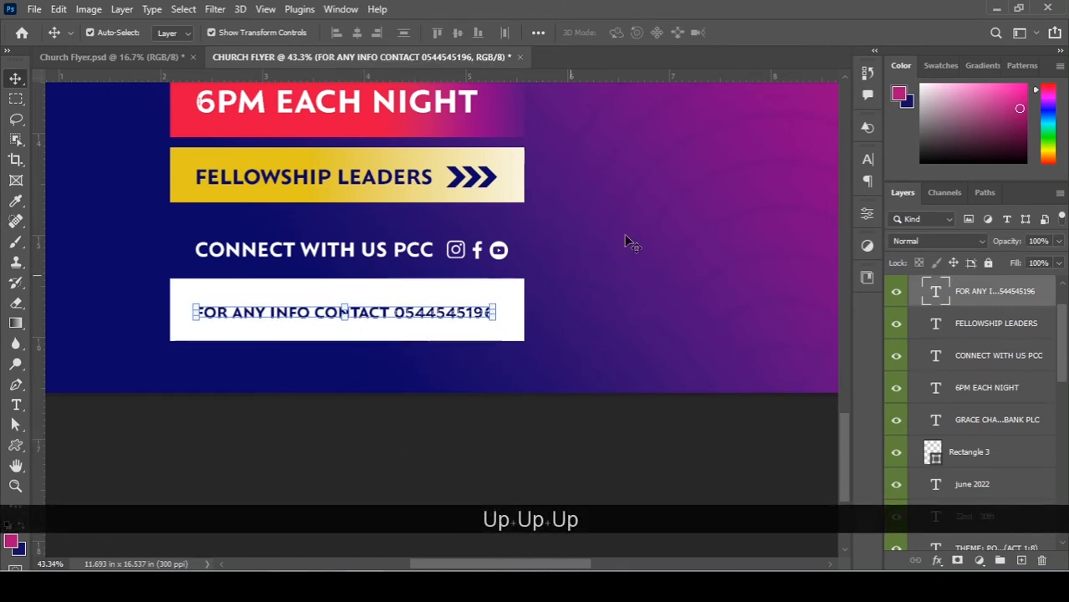
pyautogui.click(866, 159)
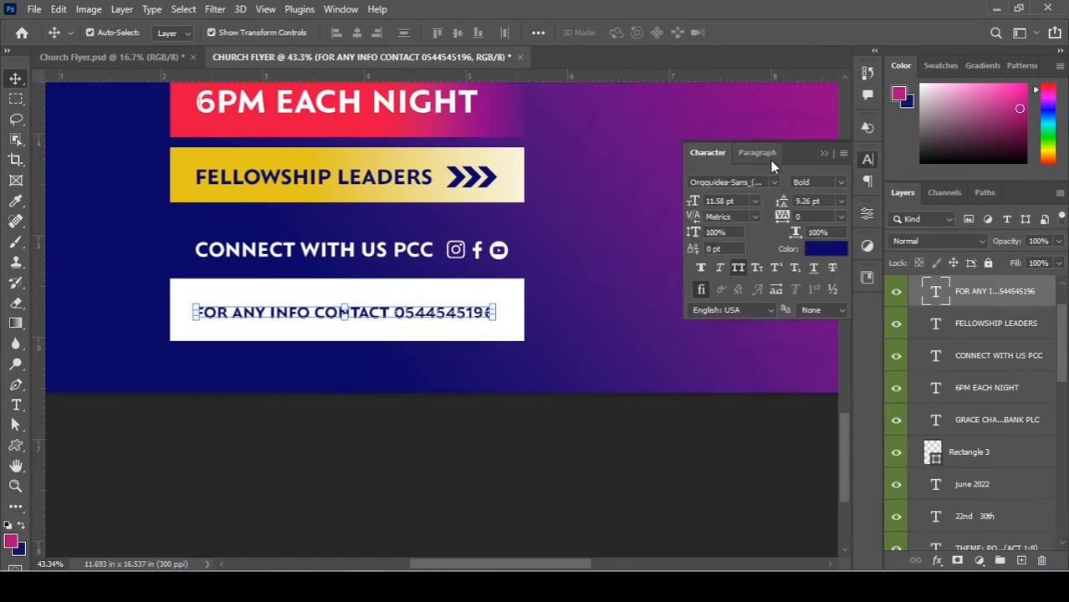
pyautogui.click(772, 182)
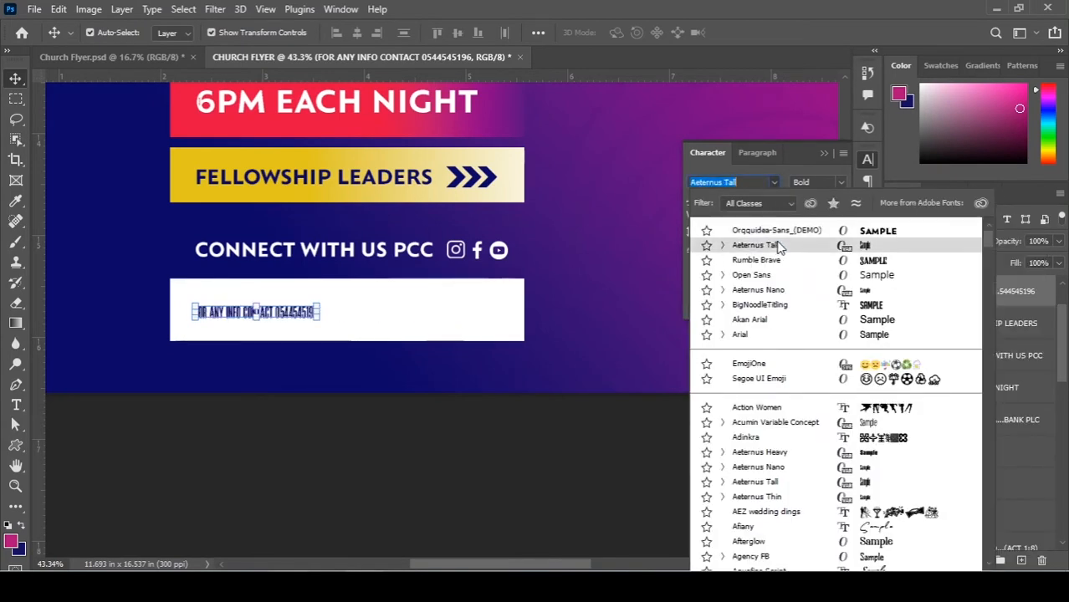
pyautogui.click(777, 245)
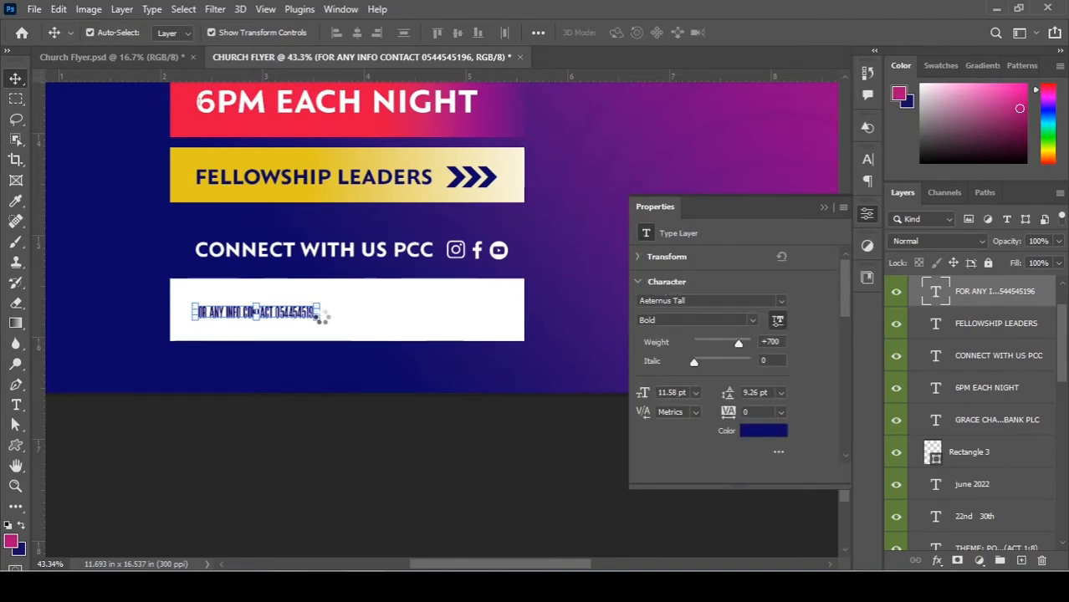
pyautogui.moveTo(317, 319); pyautogui.dragTo(319, 321)
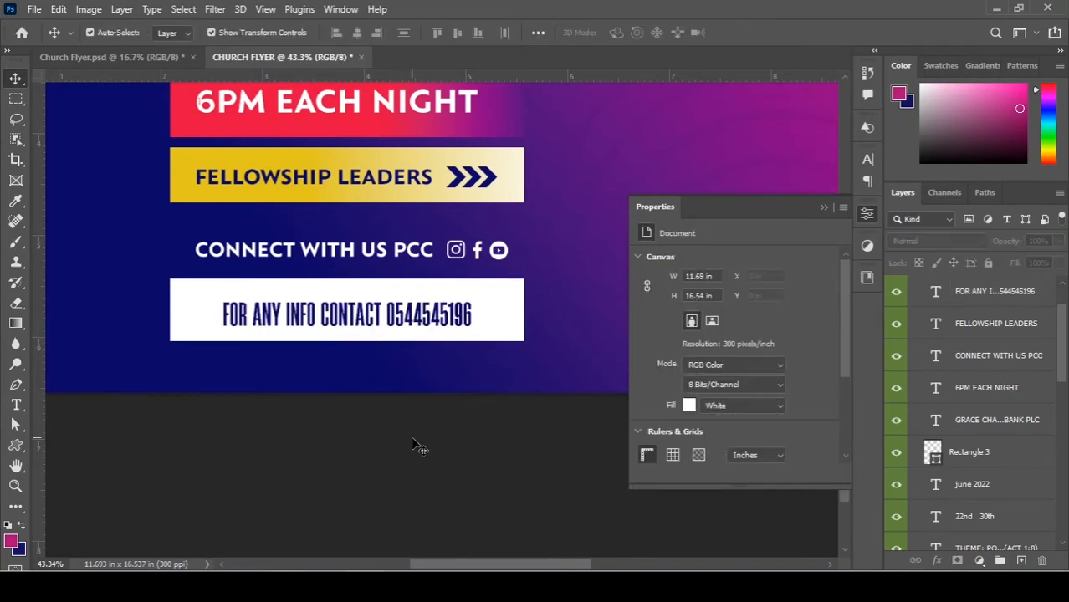
pyautogui.click(442, 322)
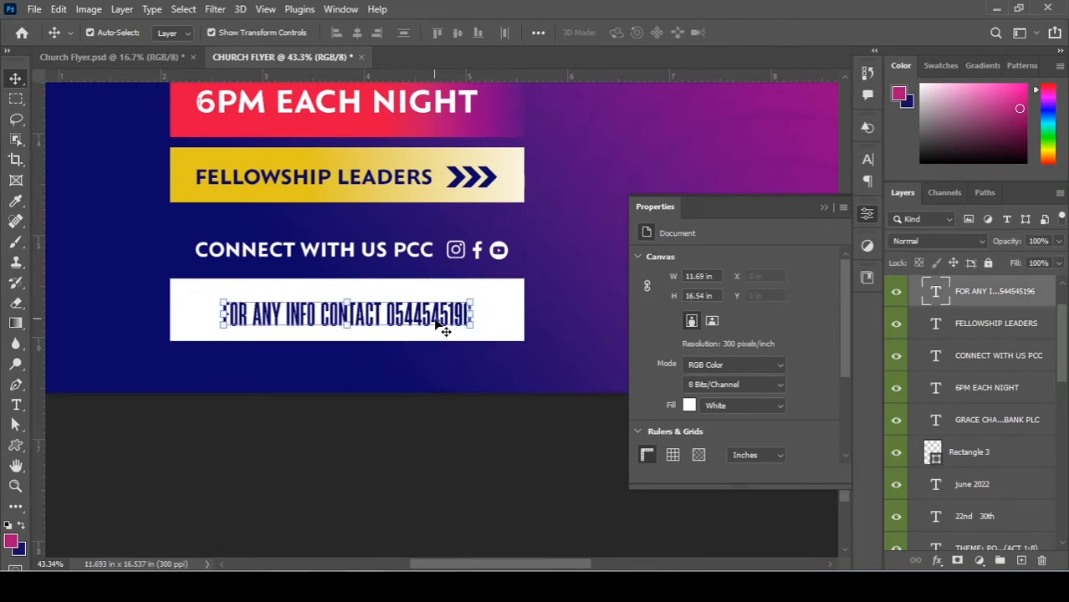
pyautogui.press('Up')
pyautogui.press('Up')
pyautogui.press('Up')
pyautogui.click(437, 454)
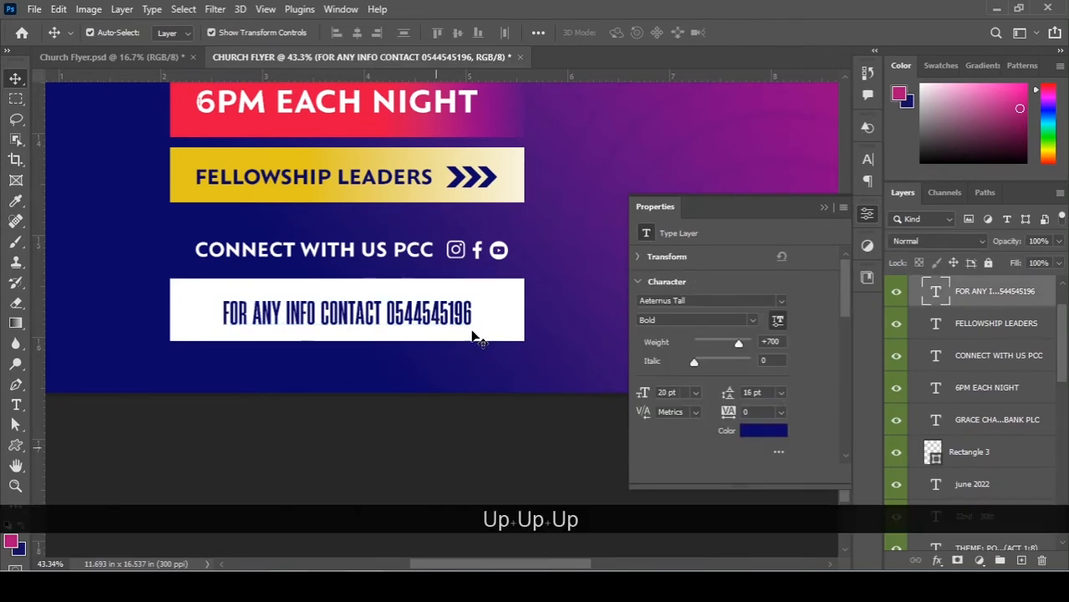
pyautogui.hotkey('ctrl', '0')
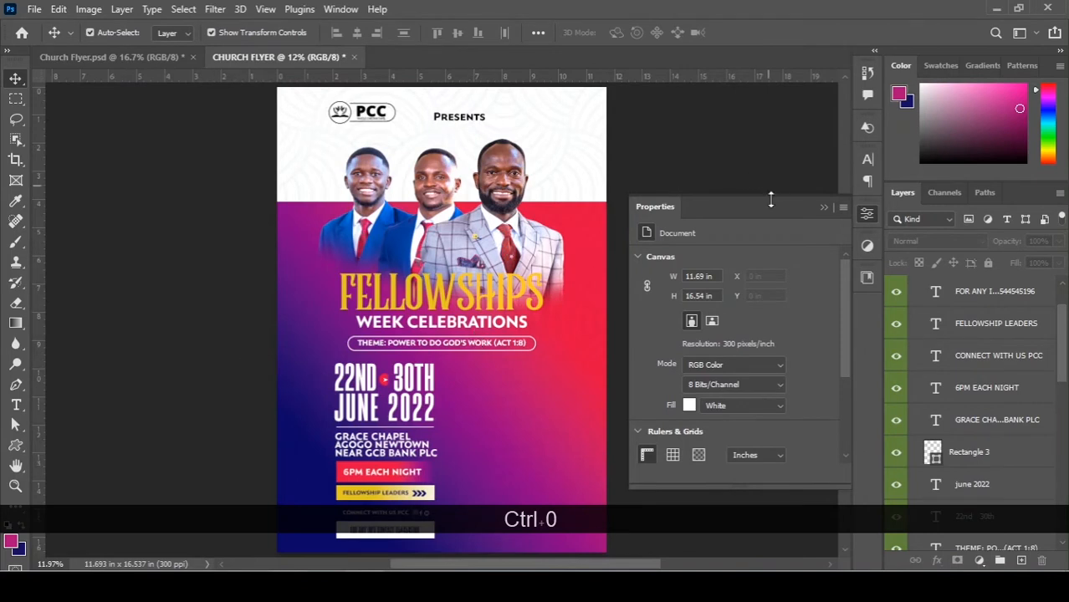
pyautogui.click(824, 206)
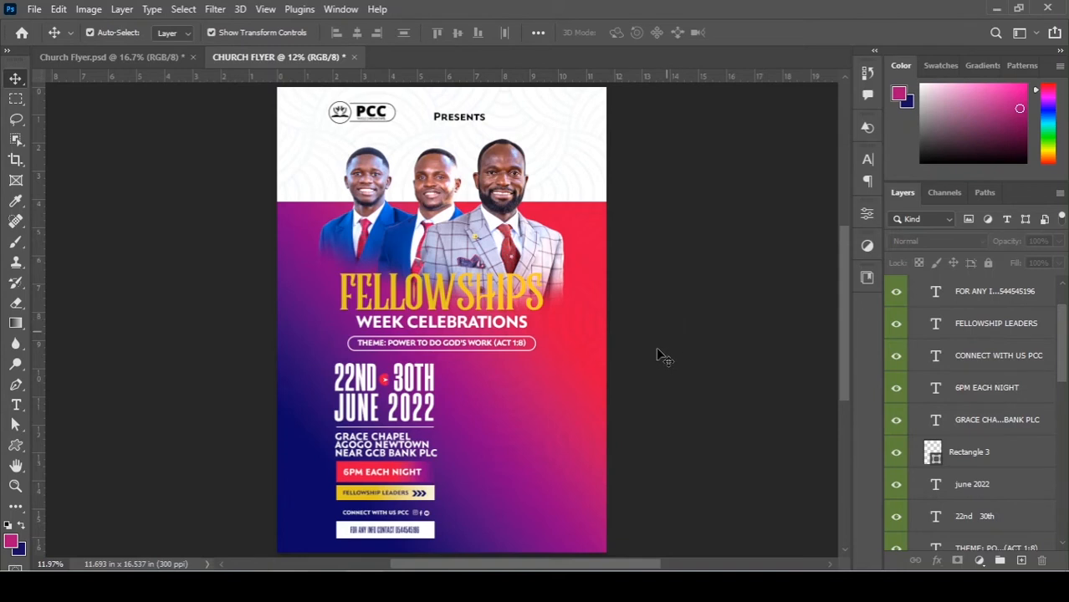
pyautogui.scroll(-1, 657, 357)
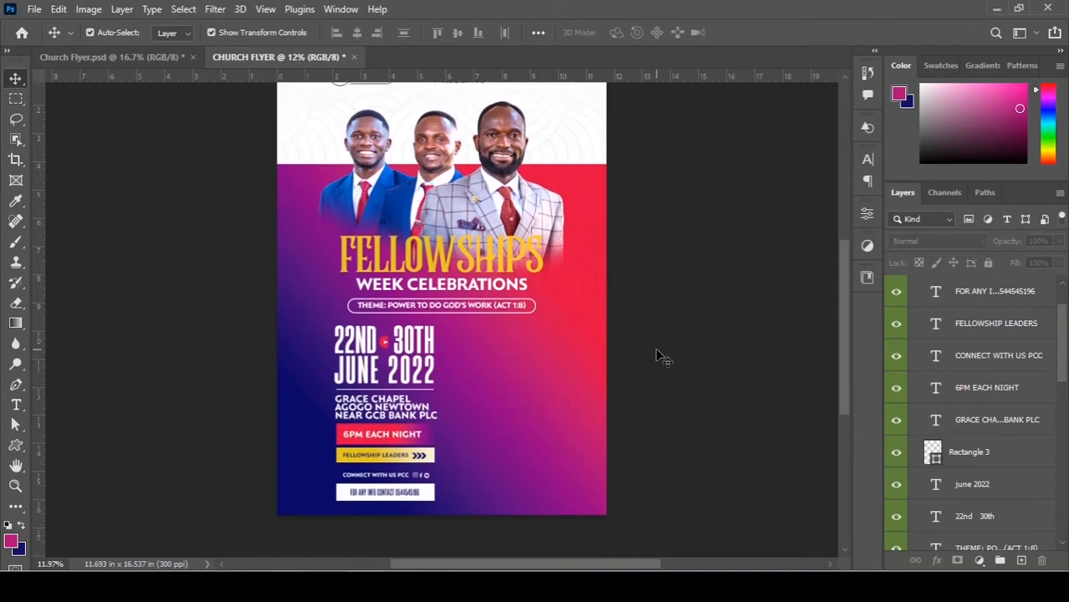
pyautogui.scroll(1, 528, 428)
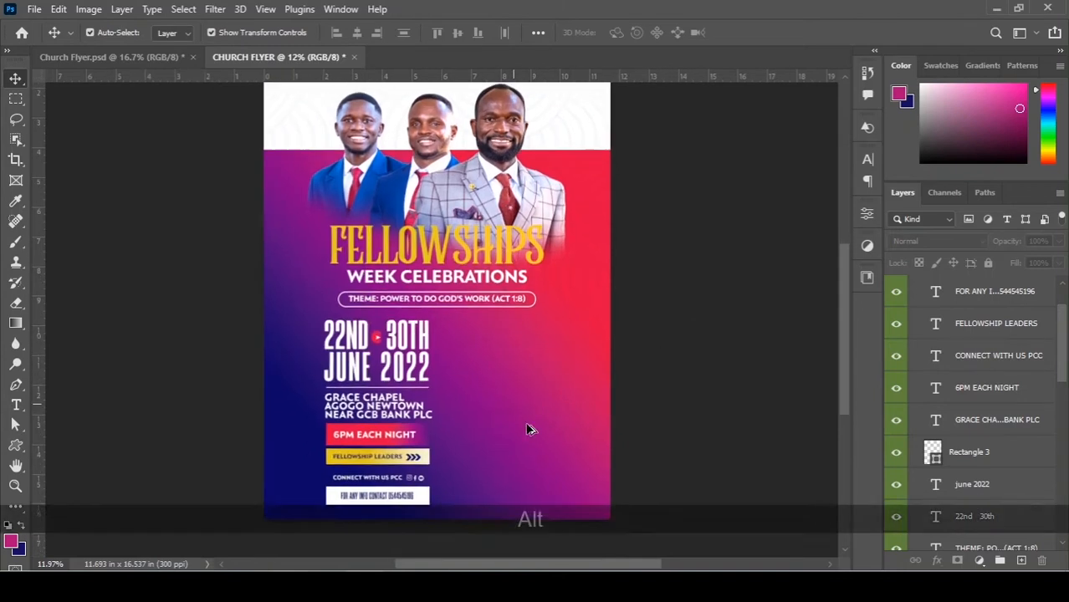
pyautogui.scroll(-2, 530, 429)
pyautogui.scroll(4, 571, 320)
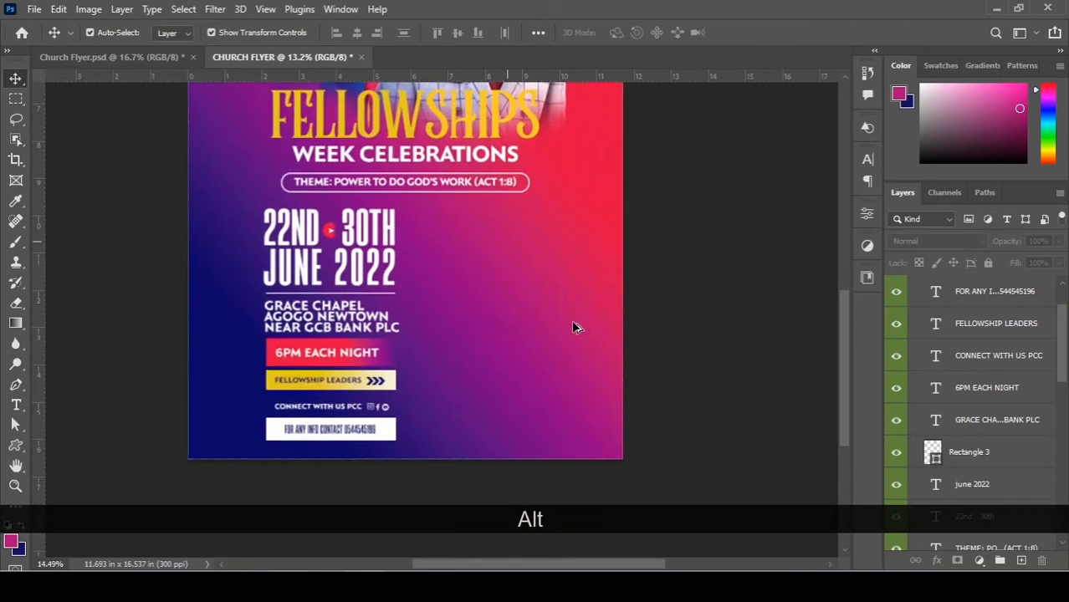
pyautogui.moveTo(593, 283); pyautogui.dragTo(522, 250)
pyautogui.scroll(1, 173, 386)
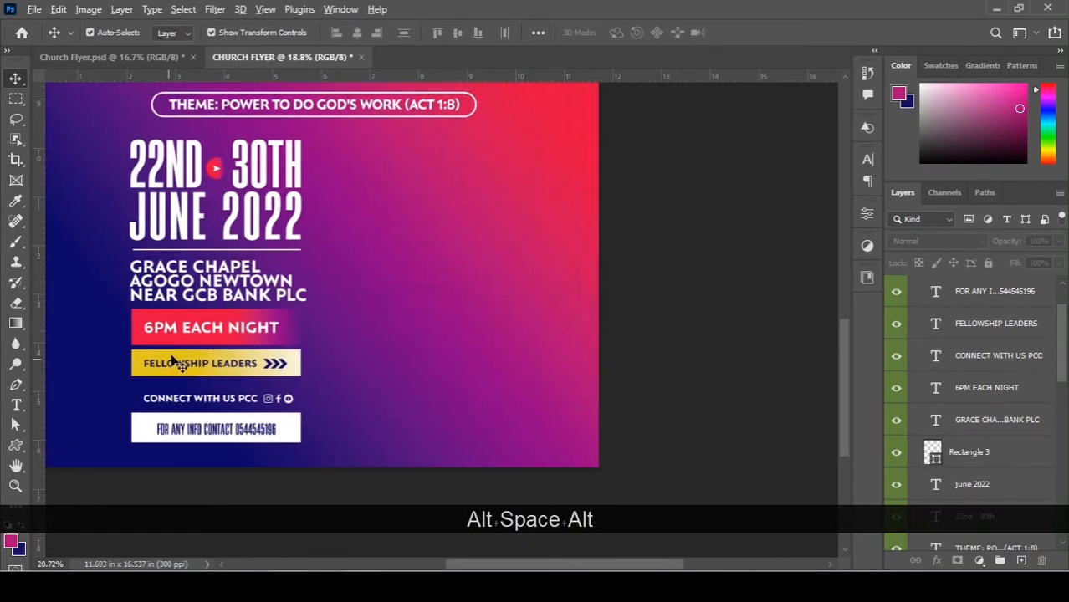
pyautogui.scroll(1, 276, 352)
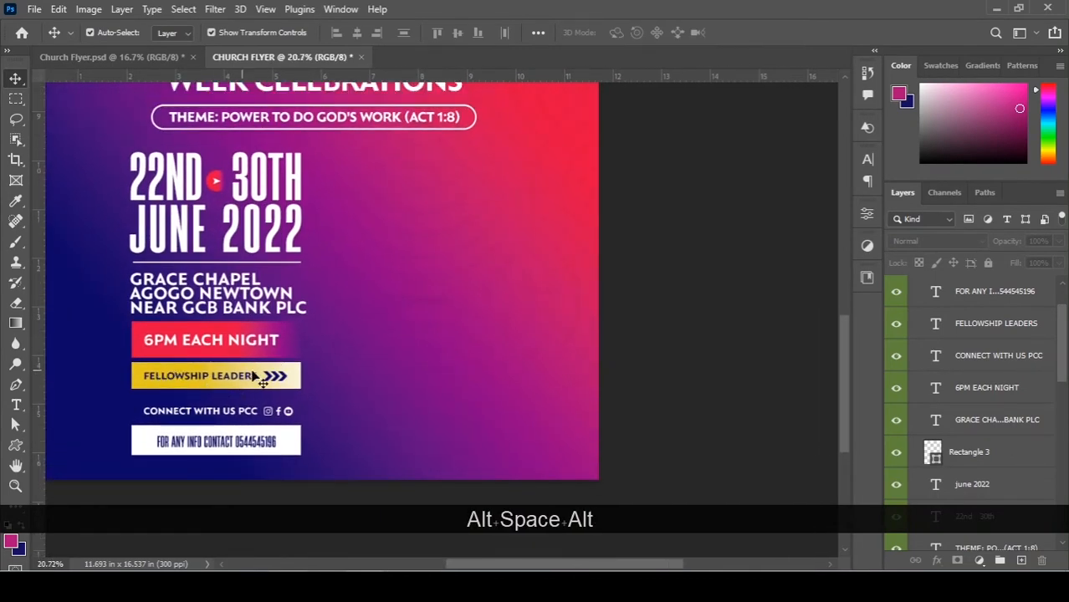
pyautogui.scroll(3, 377, 269)
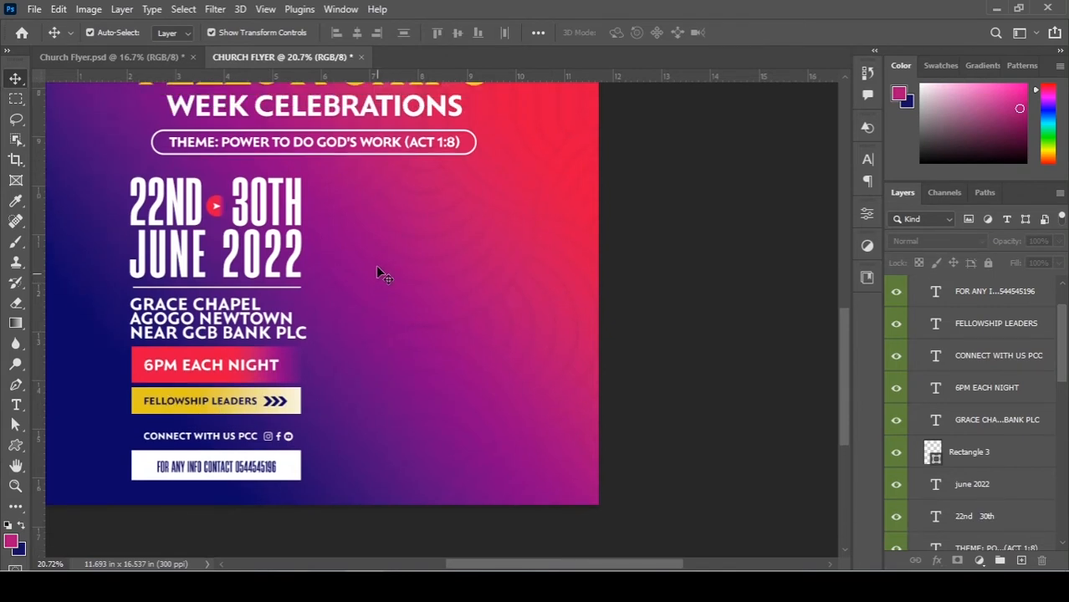
pyautogui.moveTo(461, 246); pyautogui.dragTo(433, 253)
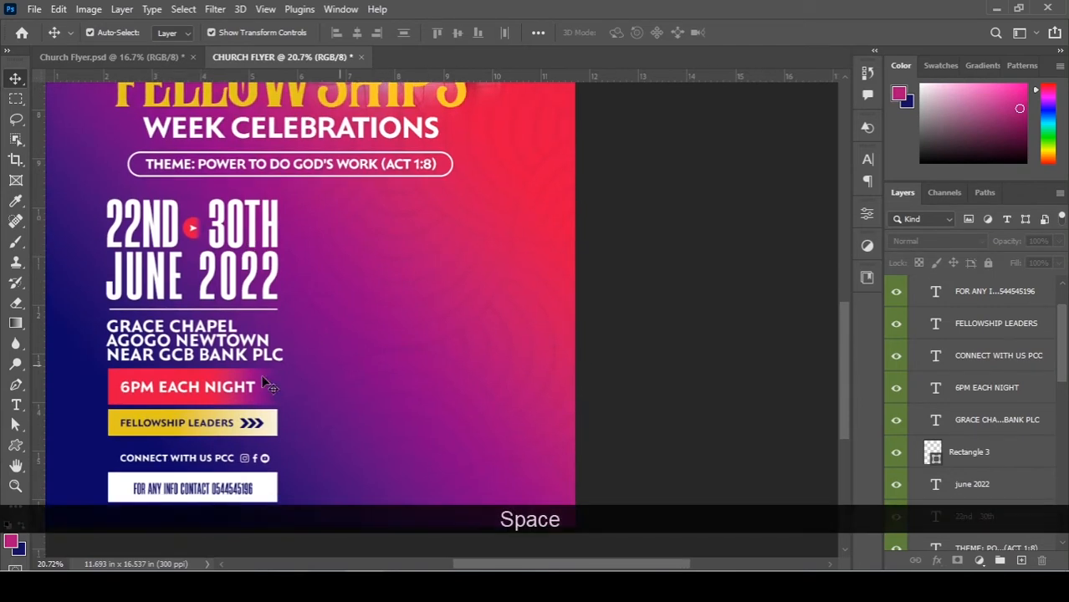
# Draw a tall rectangle beside the event dates.
pyautogui.click(16, 445)
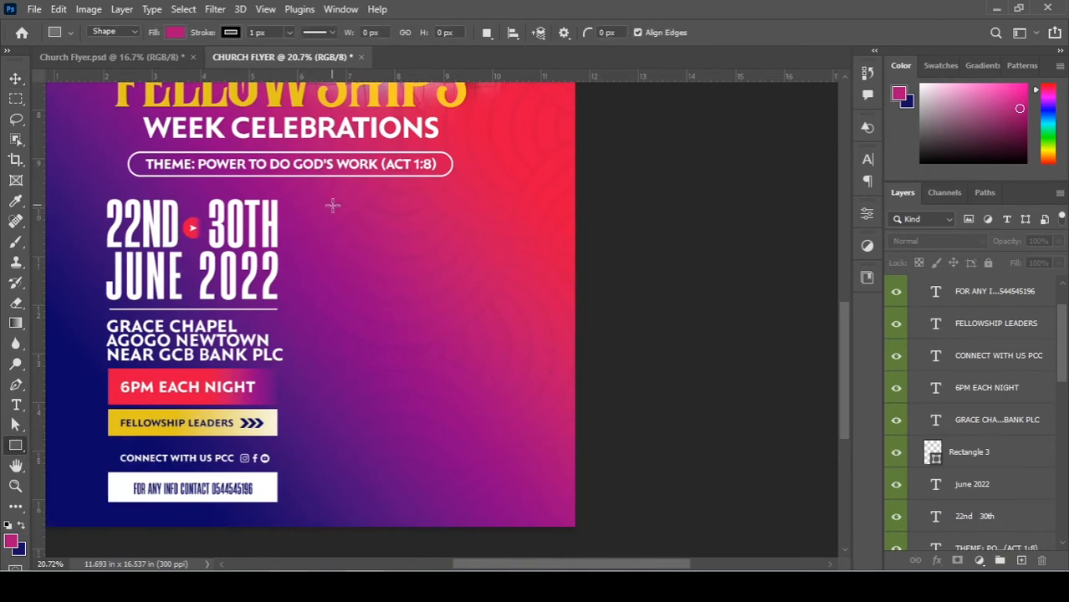
pyautogui.moveTo(310, 208); pyautogui.dragTo(374, 301)
pyautogui.press('v')
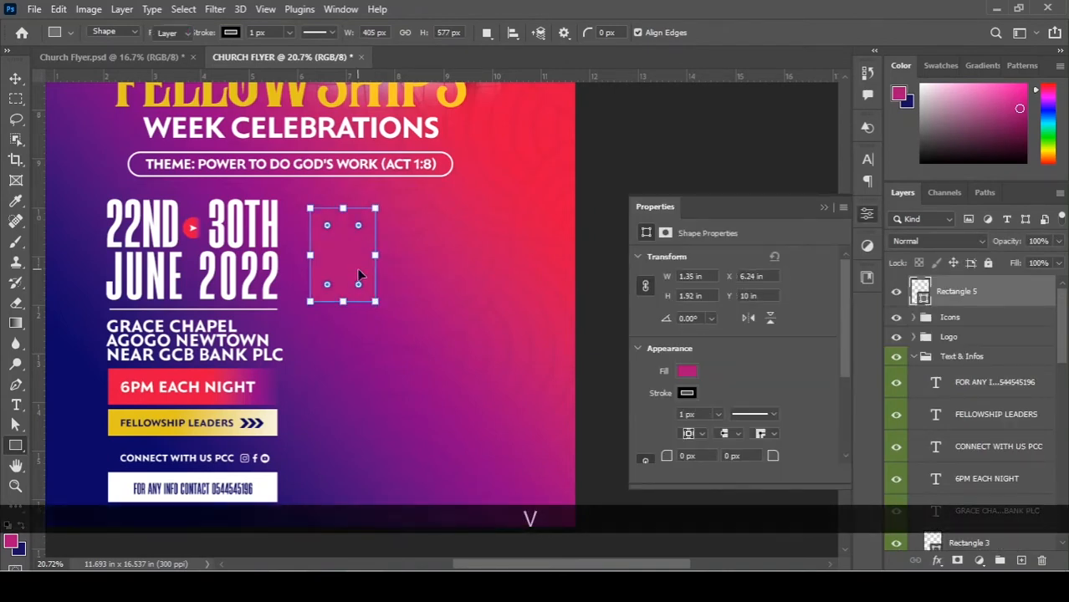
# Remove the rectangle's outline, fill it white, and nudge it into place.
pyautogui.click(686, 392)
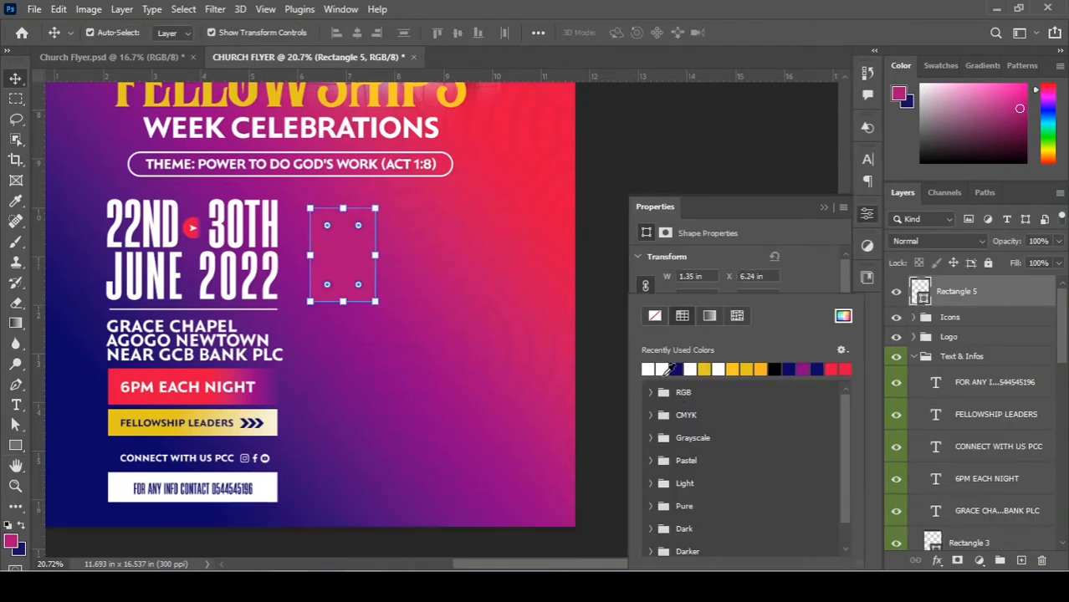
pyautogui.click(763, 277)
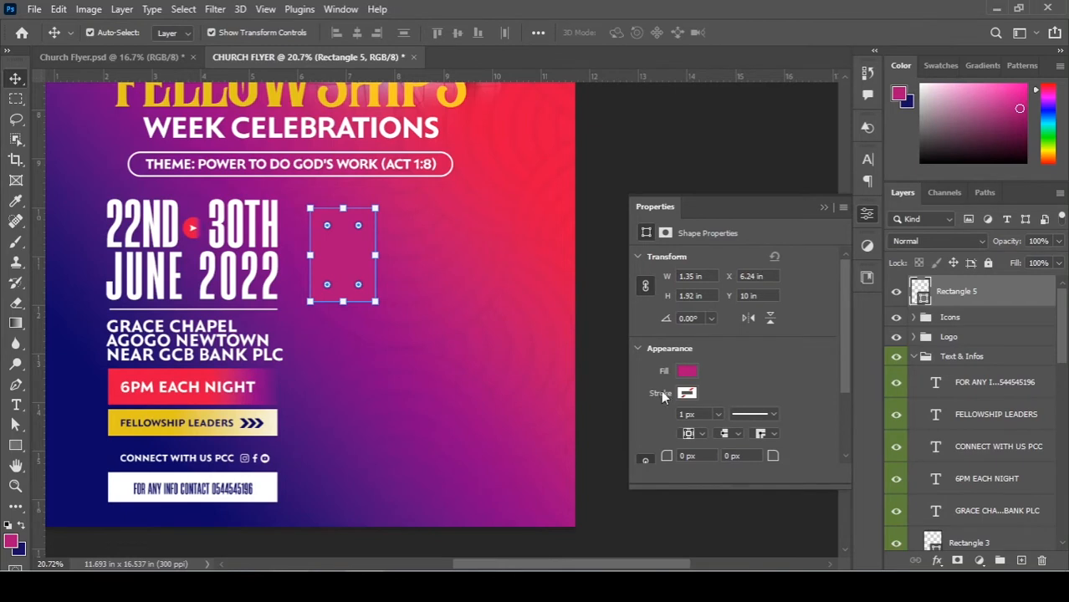
pyautogui.click(687, 372)
pyautogui.click(653, 368)
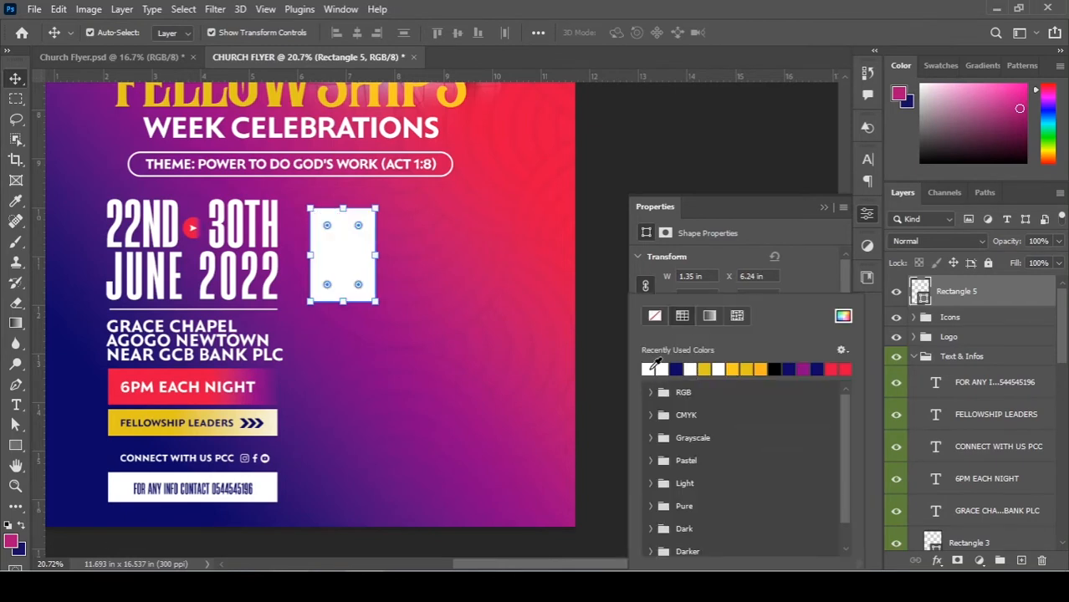
pyautogui.click(694, 184)
pyautogui.moveTo(335, 252); pyautogui.dragTo(407, 253)
pyautogui.press('alt')
pyautogui.press('shift')
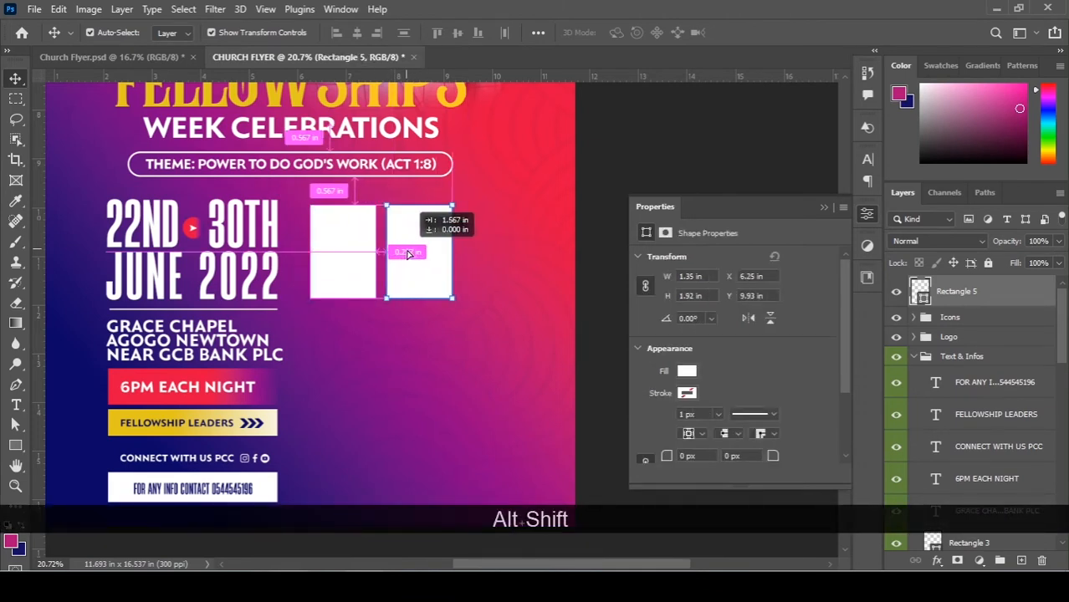
# Duplicate the white rectangle twice to form an evenly spaced row of three.
pyautogui.moveTo(407, 254); pyautogui.dragTo(406, 255)
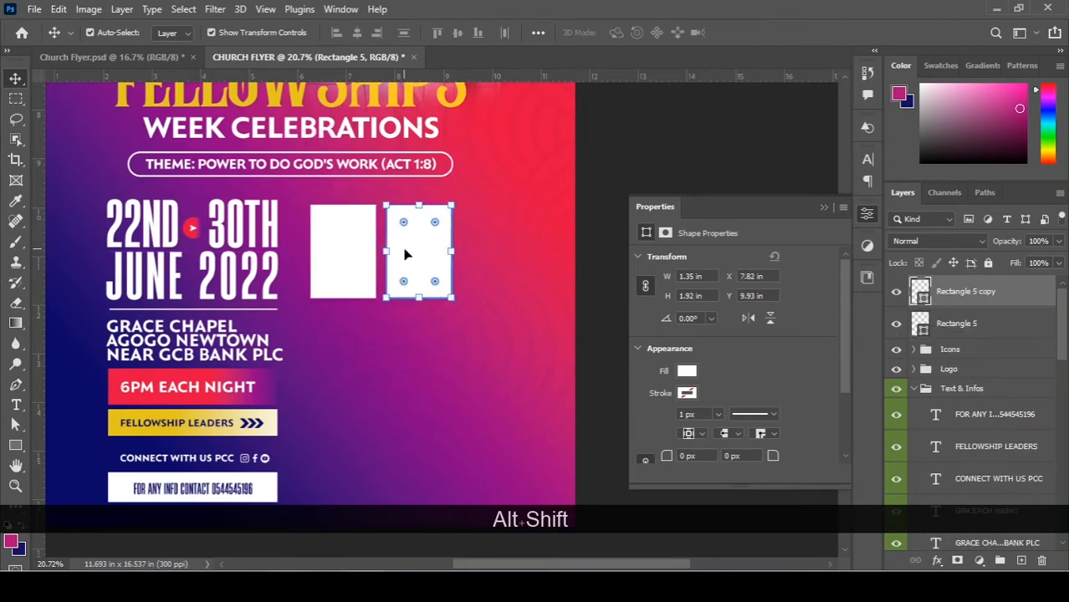
pyautogui.press('Left')
pyautogui.press('Left')
pyautogui.press('Left')
pyautogui.press('Left')
pyautogui.press('Left')
pyautogui.press('Left')
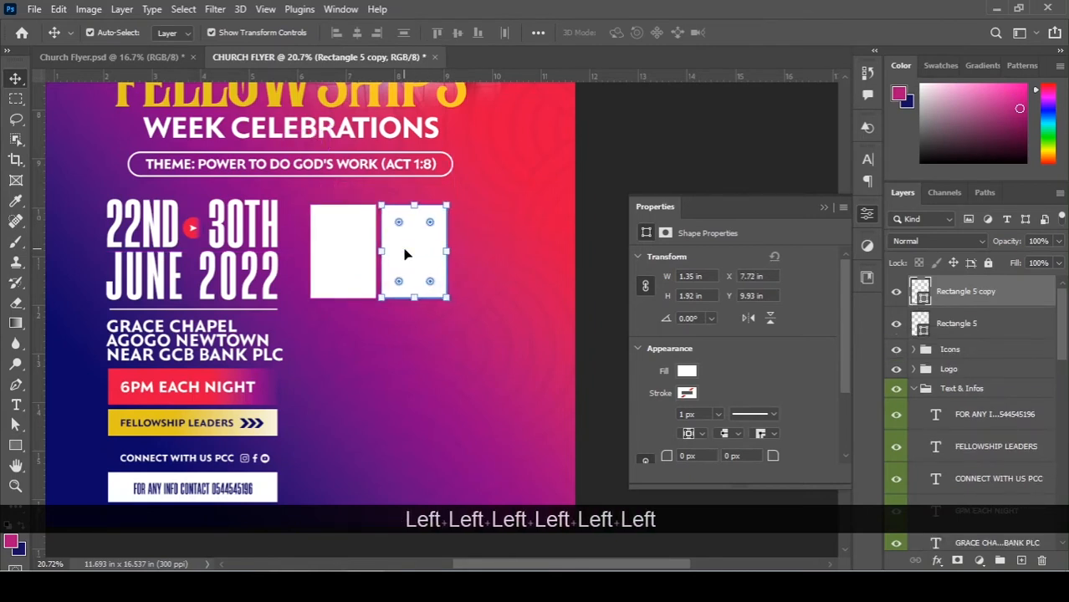
pyautogui.moveTo(419, 256); pyautogui.dragTo(490, 259)
pyautogui.scroll(2, 489, 260)
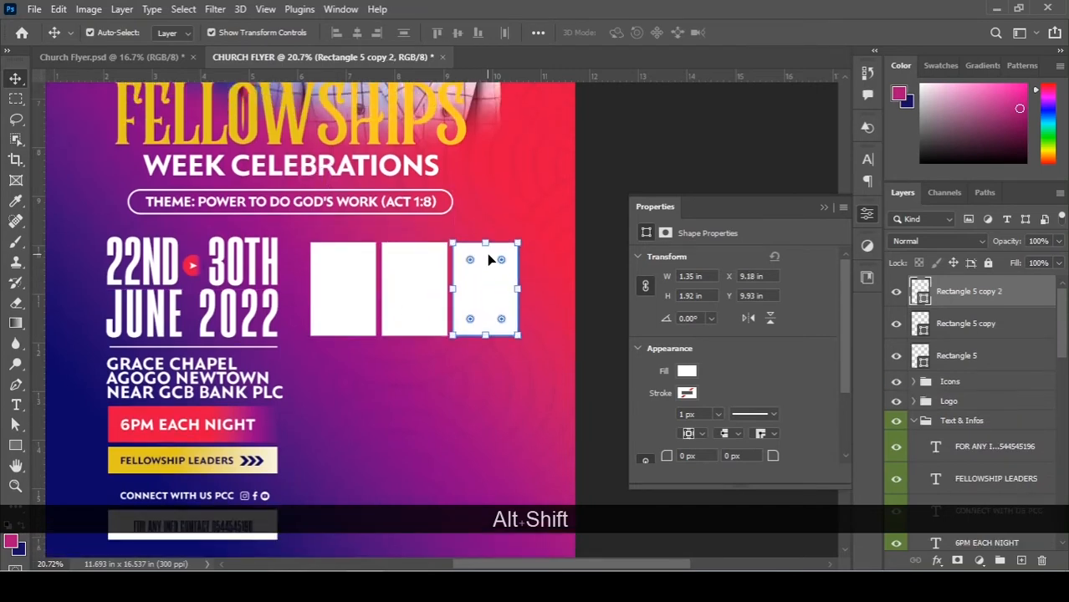
pyautogui.scroll(-2, 489, 260)
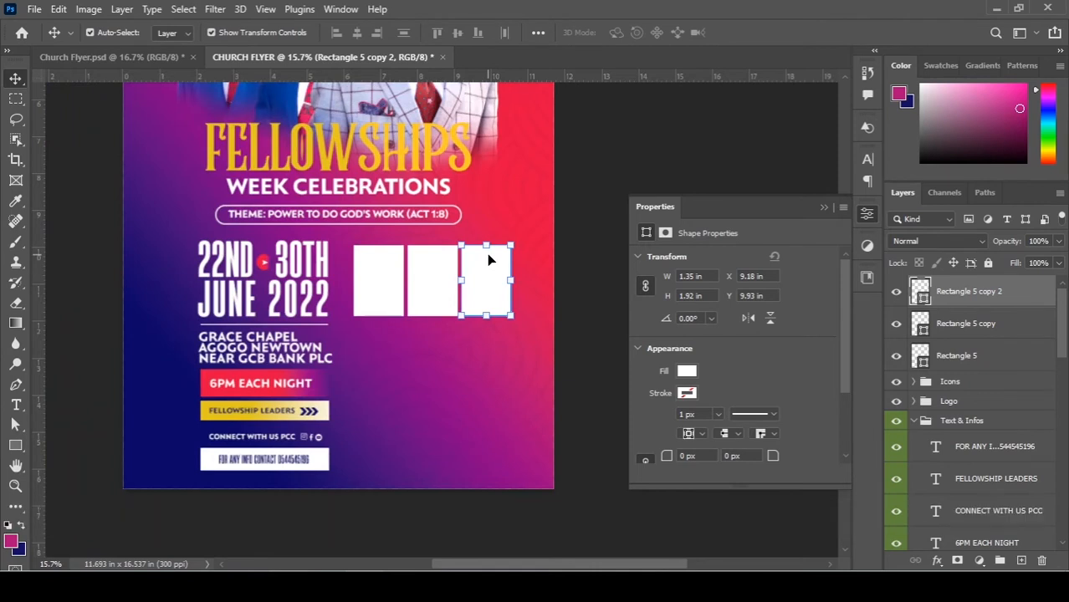
pyautogui.keyDown('shift'); pyautogui.click(436, 282); pyautogui.keyUp('shift')
pyautogui.keyDown('shift'); pyautogui.click(386, 290); pyautogui.keyUp('shift')
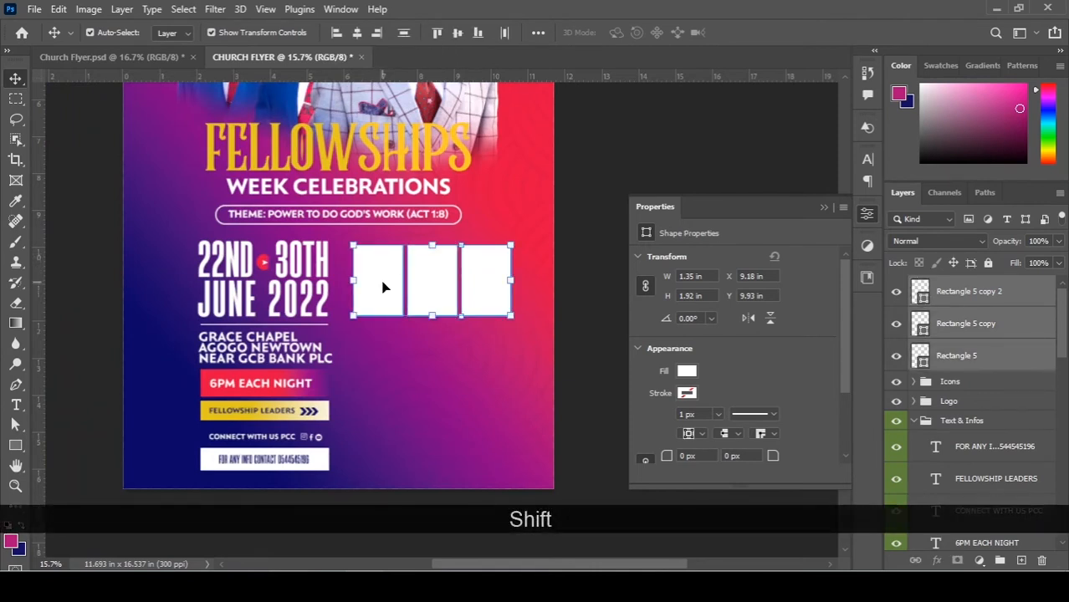
pyautogui.press('Left')
pyautogui.press('Left')
pyautogui.press('Left')
pyautogui.press('Left')
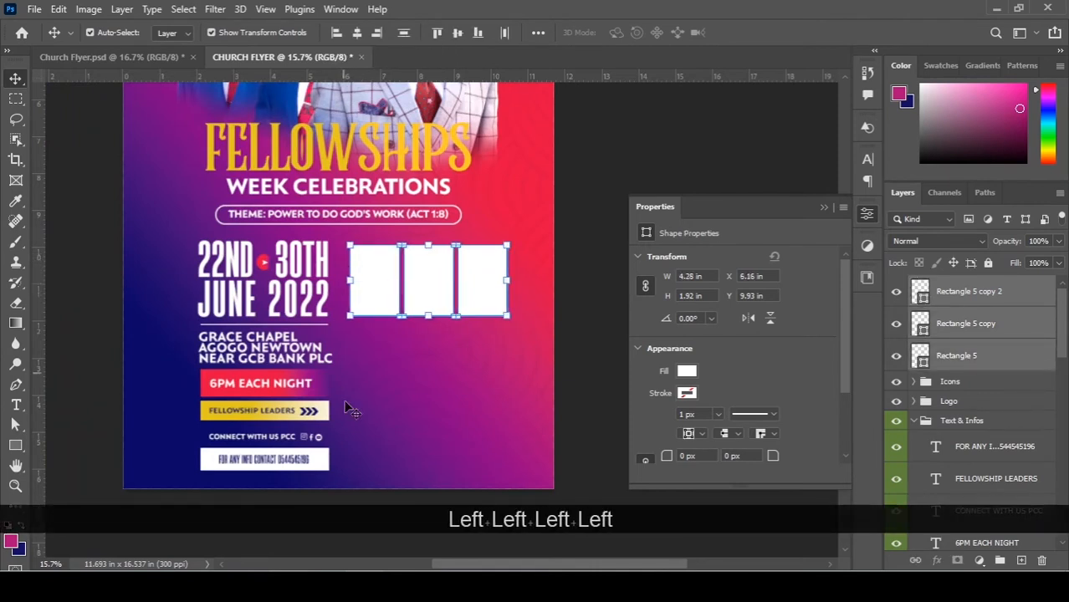
# Add vertical guides at 5.625 in and about 6.157 in, then copy the row directly below.
pyautogui.moveTo(40, 292); pyautogui.dragTo(328, 256)
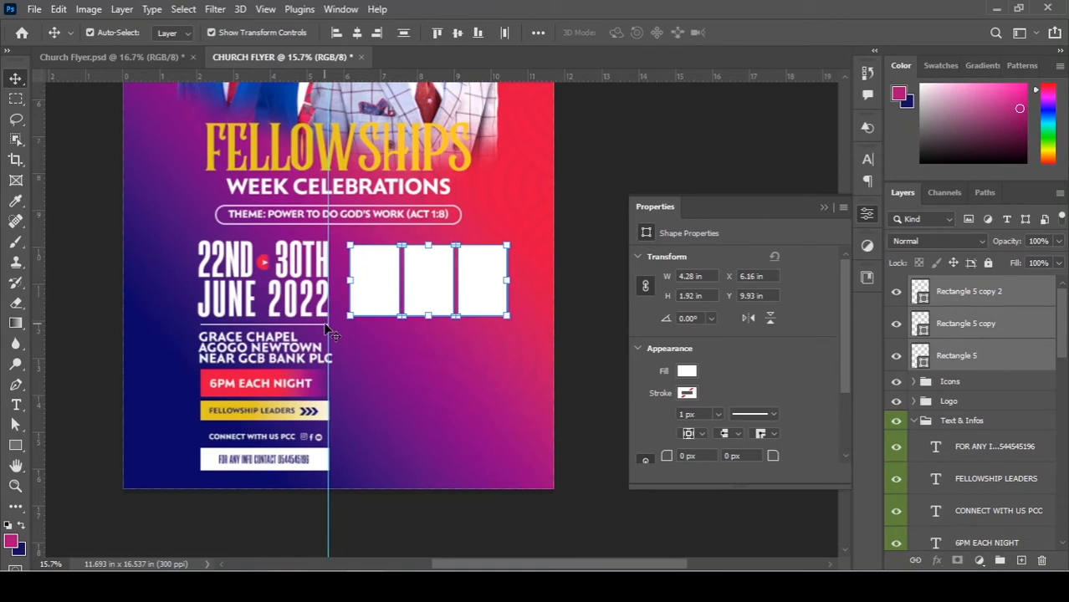
pyautogui.moveTo(41, 310); pyautogui.dragTo(350, 281)
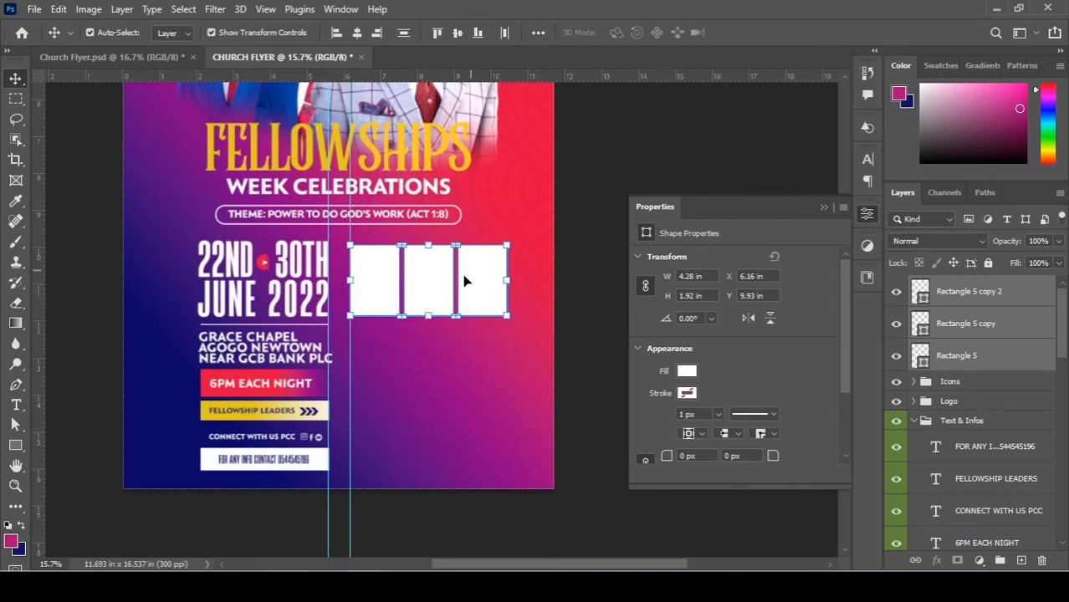
pyautogui.moveTo(537, 327); pyautogui.dragTo(347, 243)
pyautogui.moveTo(423, 294); pyautogui.dragTo(435, 385)
# Nudge all six white rectangles upward so the bottom row sits at Y 12.65 in.
pyautogui.scroll(-2, 431, 335)
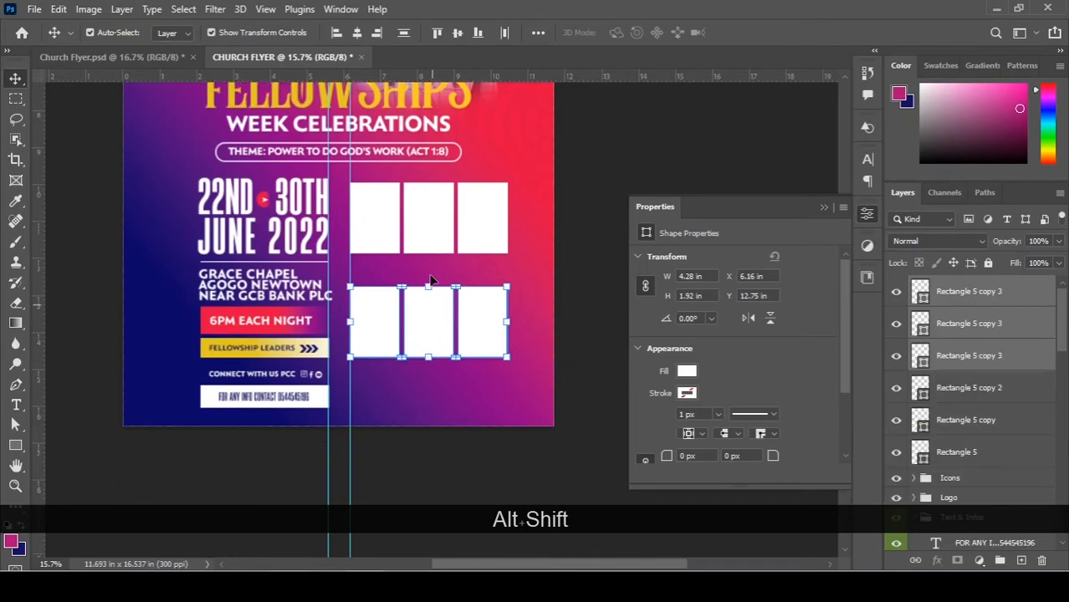
pyautogui.scroll(1, 428, 261)
pyautogui.scroll(2, 431, 301)
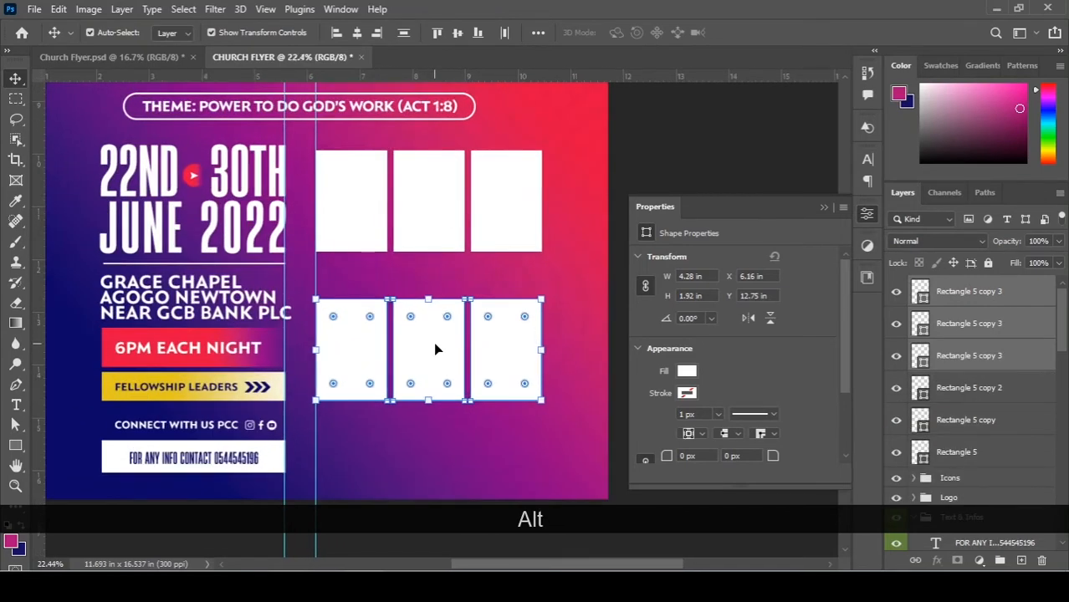
pyautogui.scroll(1, 433, 342)
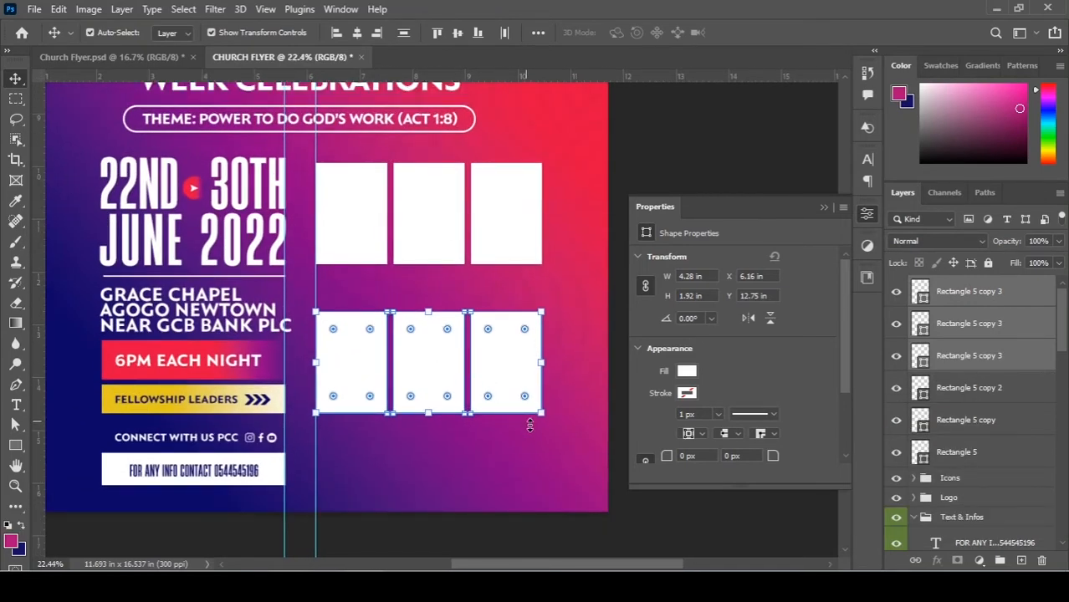
pyautogui.moveTo(565, 442); pyautogui.dragTo(324, 200)
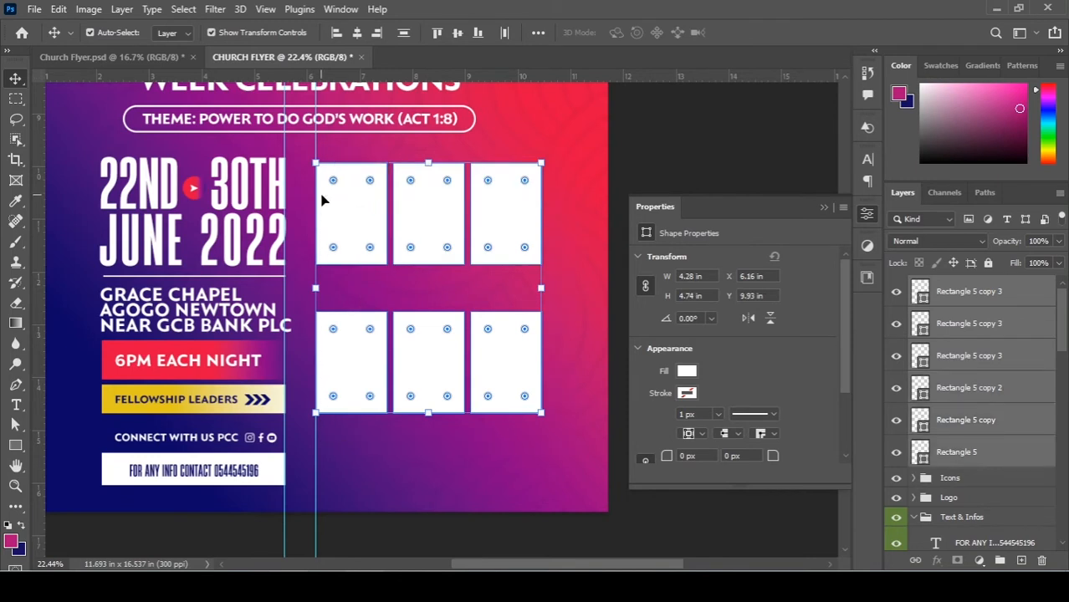
pyautogui.press('Up')
pyautogui.press('Up')
pyautogui.press('Up')
pyautogui.press('Up')
pyautogui.press('Up')
pyautogui.press('Up')
pyautogui.press('Up')
pyautogui.press('Up')
pyautogui.press('Up')
pyautogui.press('Up')
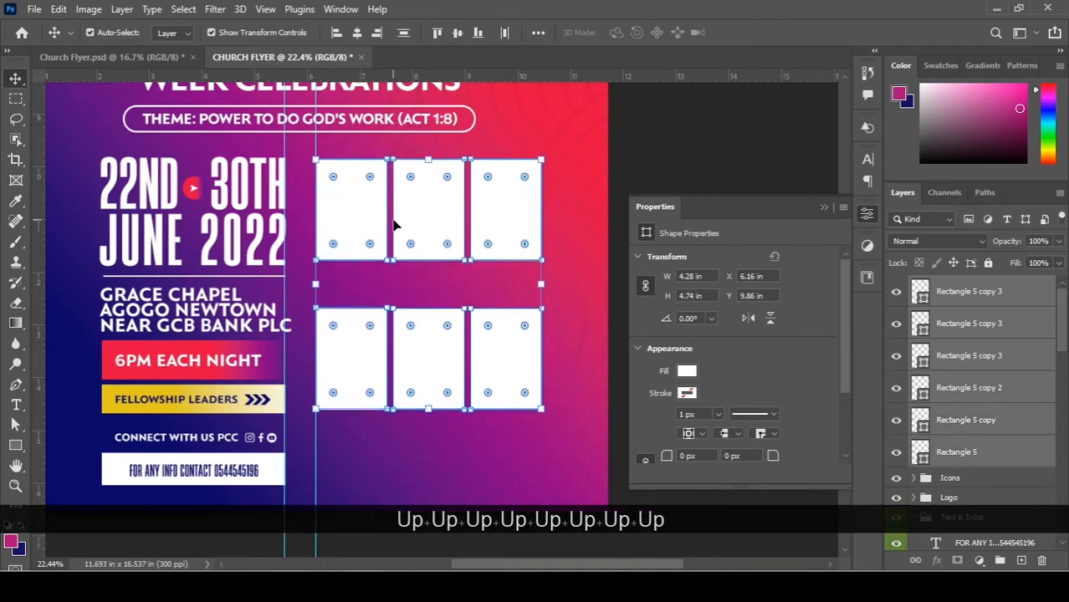
pyautogui.click(644, 128)
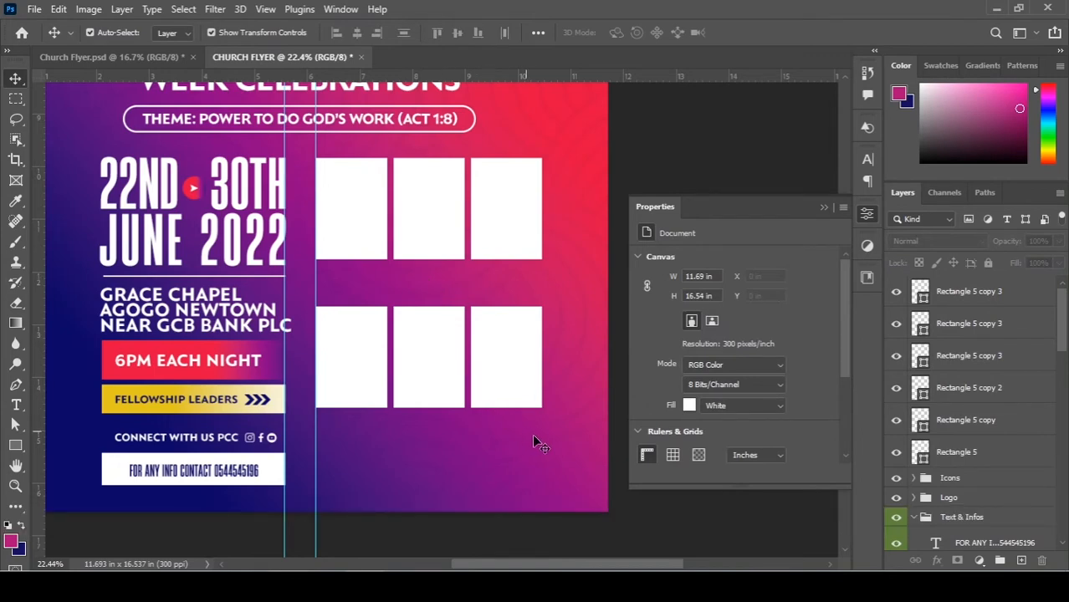
pyautogui.moveTo(540, 436); pyautogui.dragTo(334, 342)
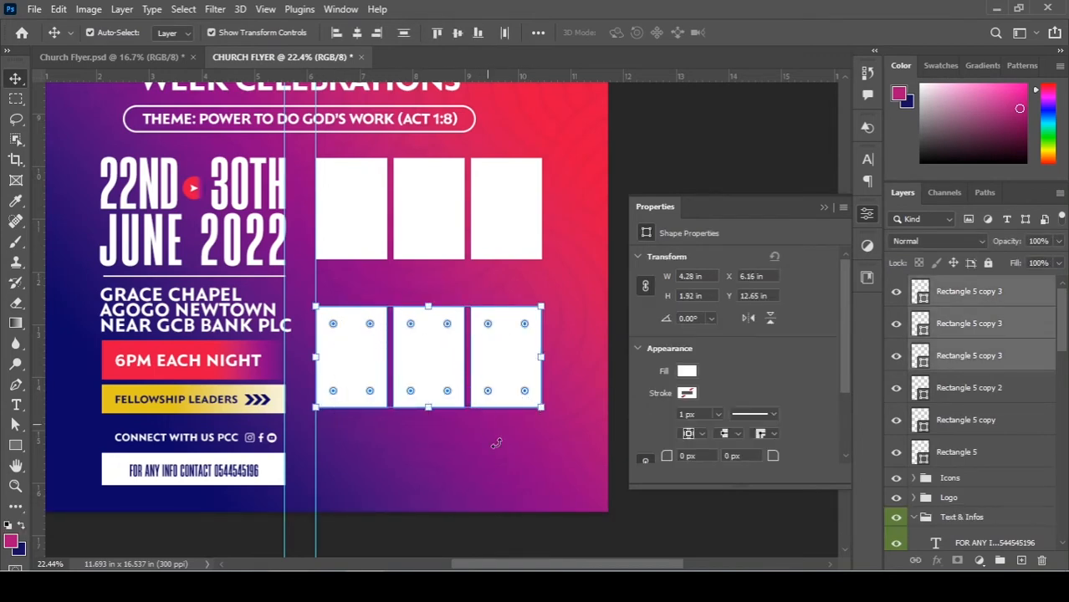
pyautogui.click(496, 443)
pyautogui.scroll(-1, 281, 414)
# Duplicate the contact bar to its right at 4.27 × 0.75 in, raising both to Y 15.34 in.
pyautogui.moveTo(332, 404); pyautogui.dragTo(510, 427)
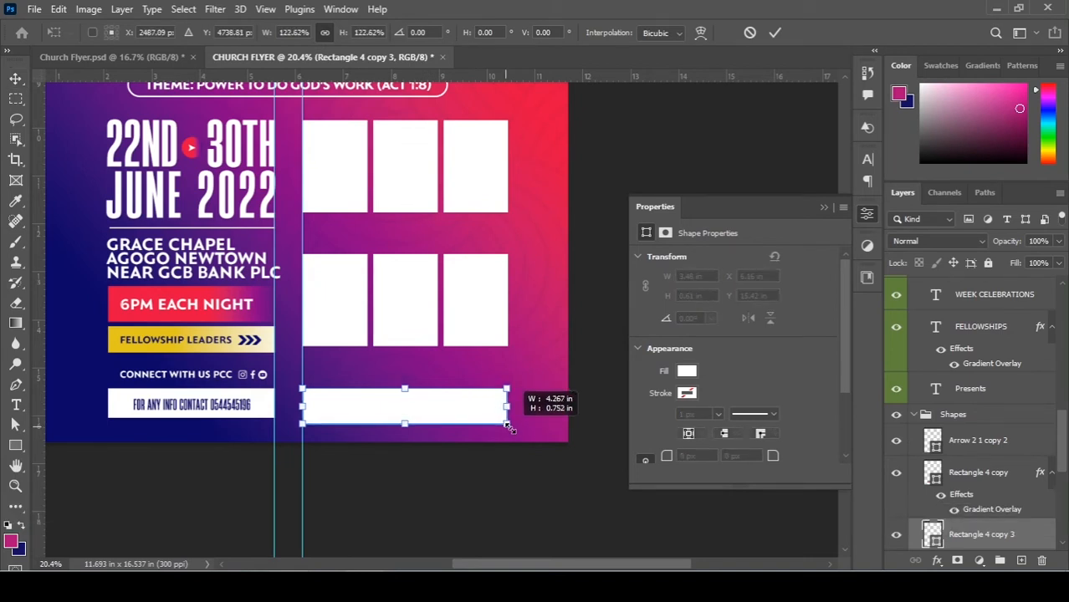
pyautogui.moveTo(506, 427); pyautogui.dragTo(506, 427)
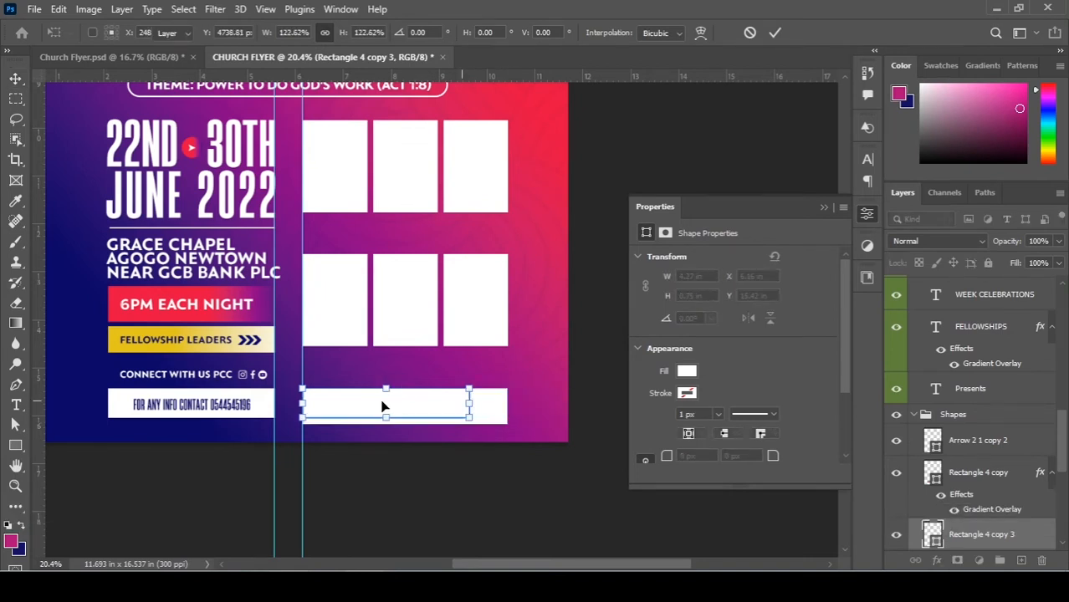
pyautogui.press('Return')
pyautogui.keyDown('shift'); pyautogui.click(259, 405); pyautogui.keyUp('shift')
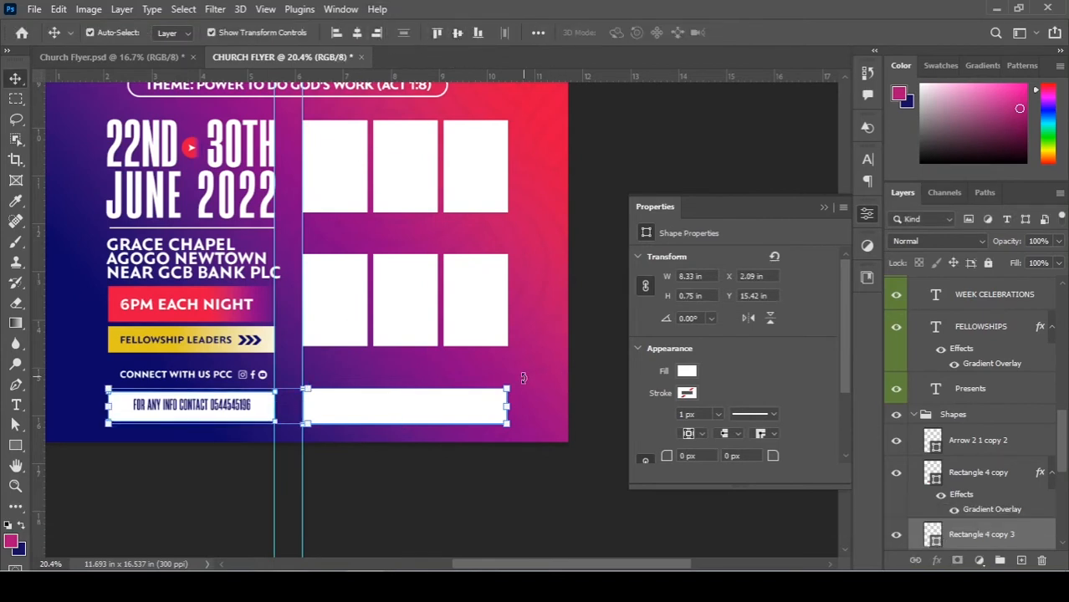
pyautogui.keyDown('shift'); pyautogui.click(230, 407); pyautogui.keyUp('shift')
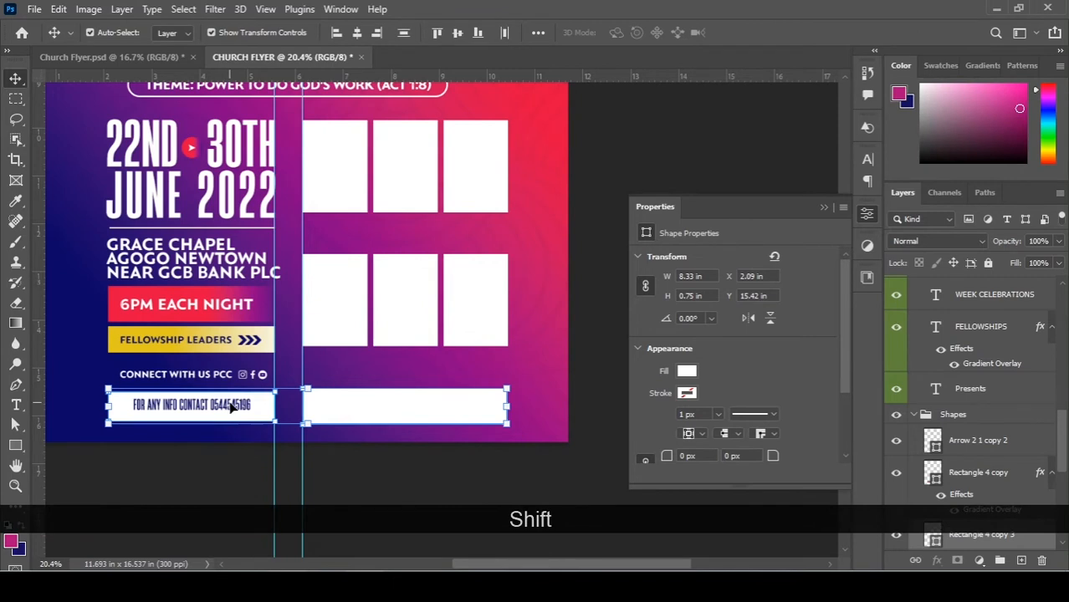
pyautogui.press('Up')
pyautogui.press('Up')
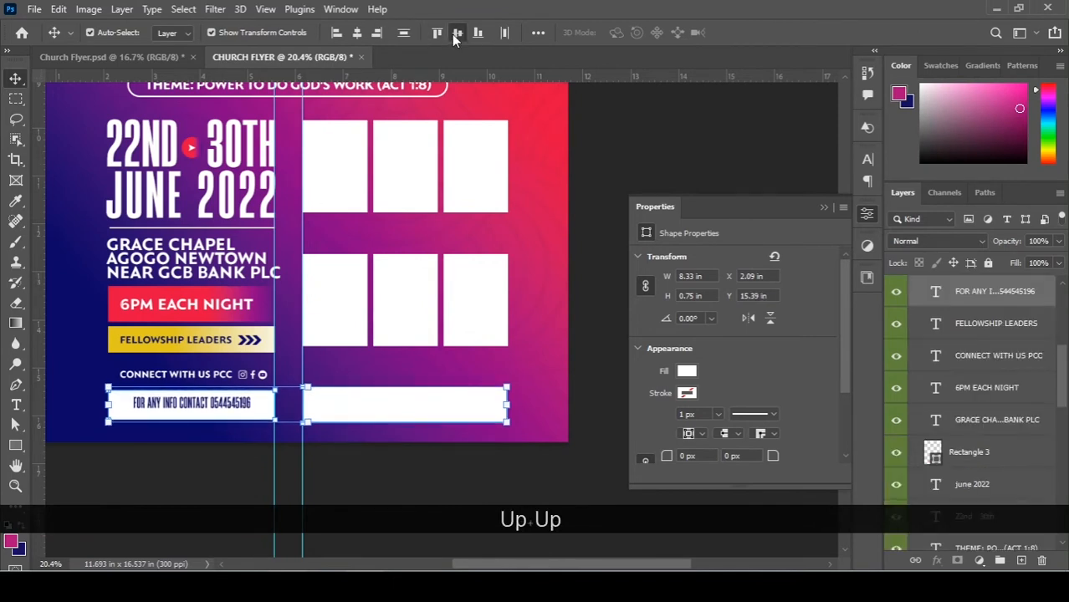
pyautogui.press('Up')
pyautogui.press('Up')
pyautogui.press('Up')
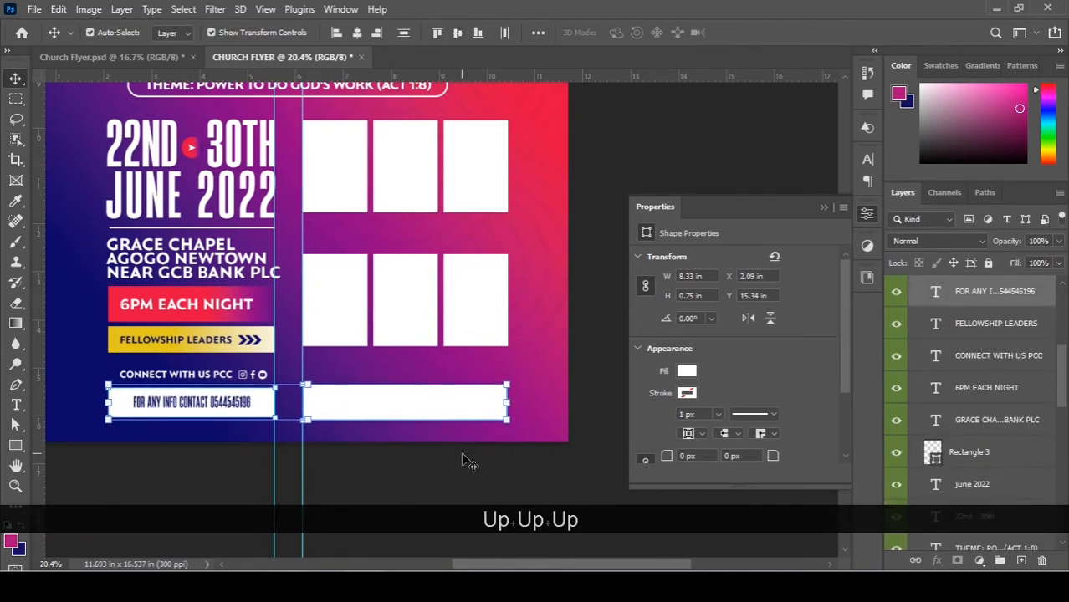
pyautogui.click(451, 468)
pyautogui.click(432, 411)
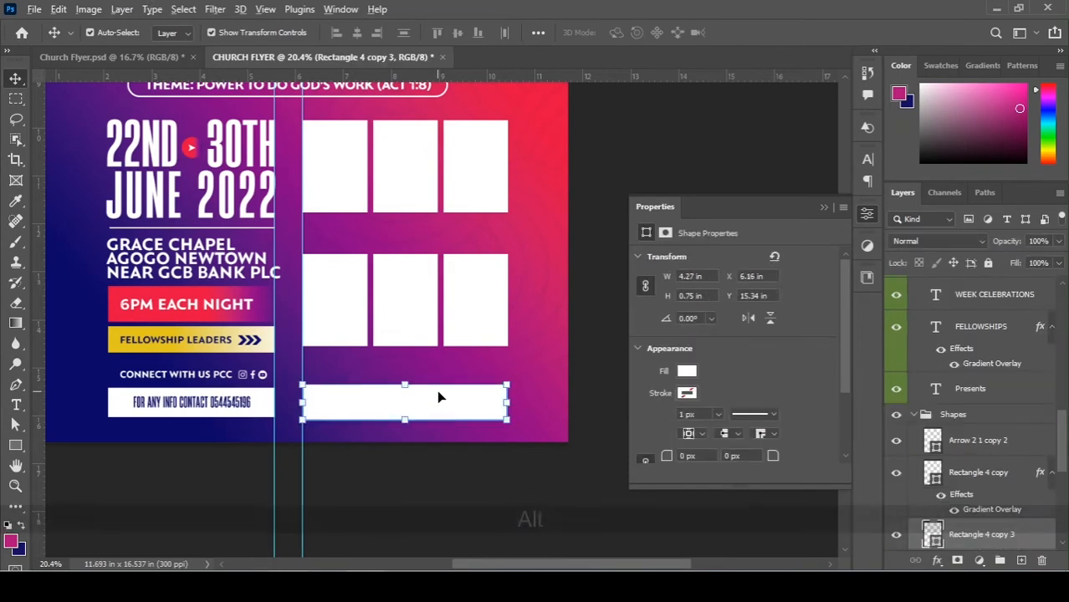
# Copy the Fellowship Leaders bar's gold gradient style onto the blank right-hand bar.
pyautogui.scroll(-2, 438, 393)
pyautogui.click(251, 347)
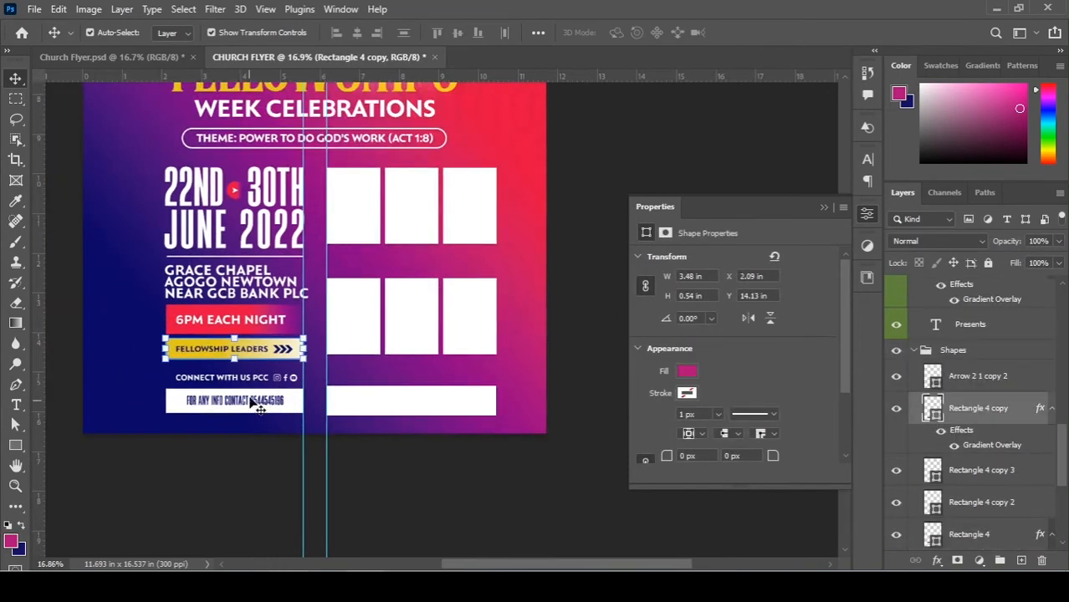
pyautogui.rightClick(1002, 409)
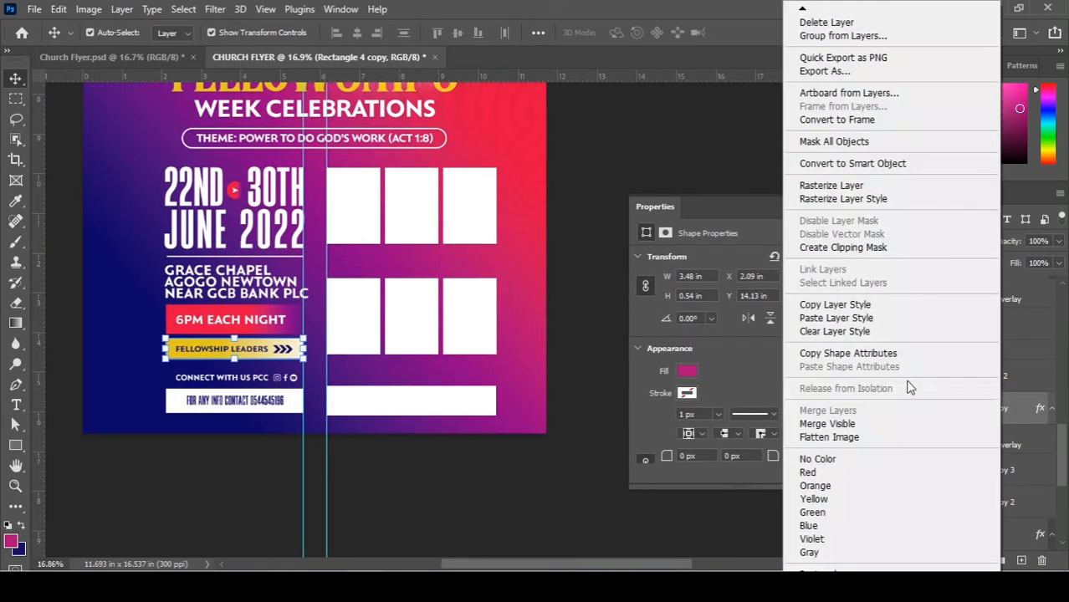
pyautogui.click(836, 318)
pyautogui.click(459, 405)
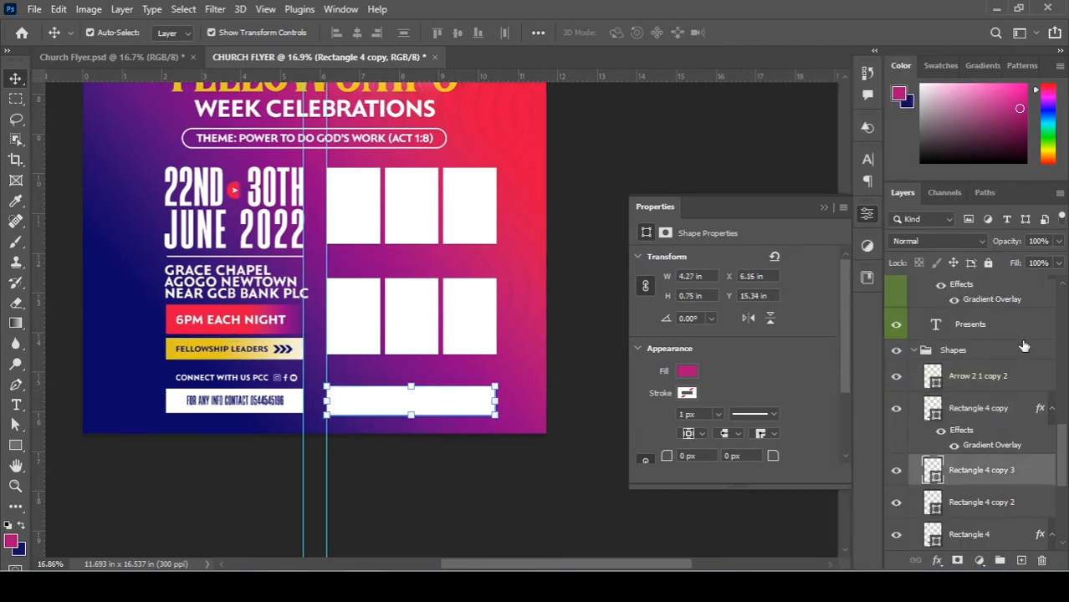
pyautogui.rightClick(985, 475)
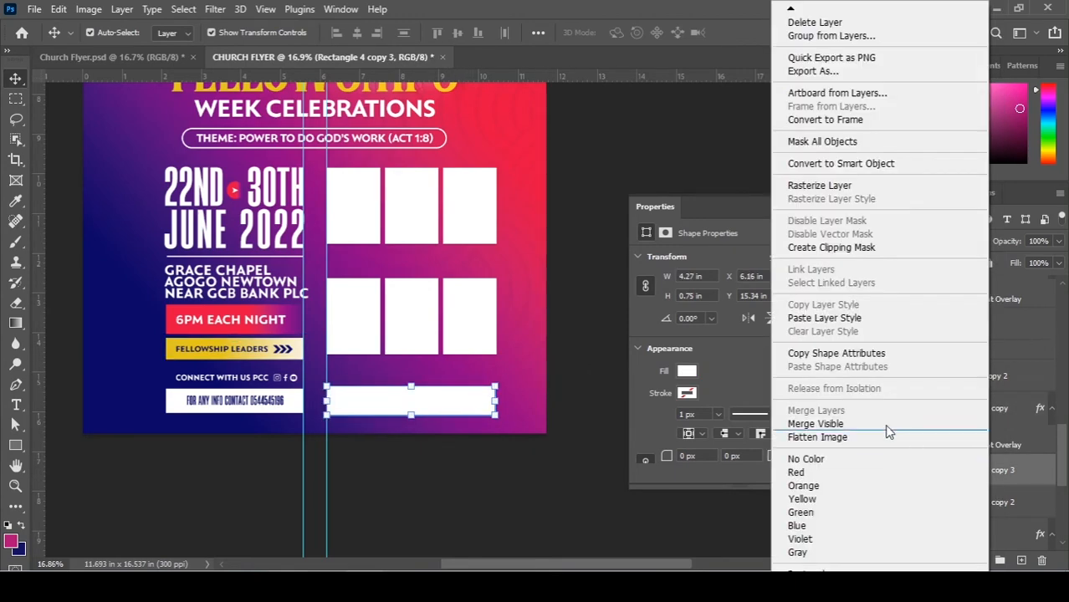
pyautogui.click(816, 320)
pyautogui.click(493, 481)
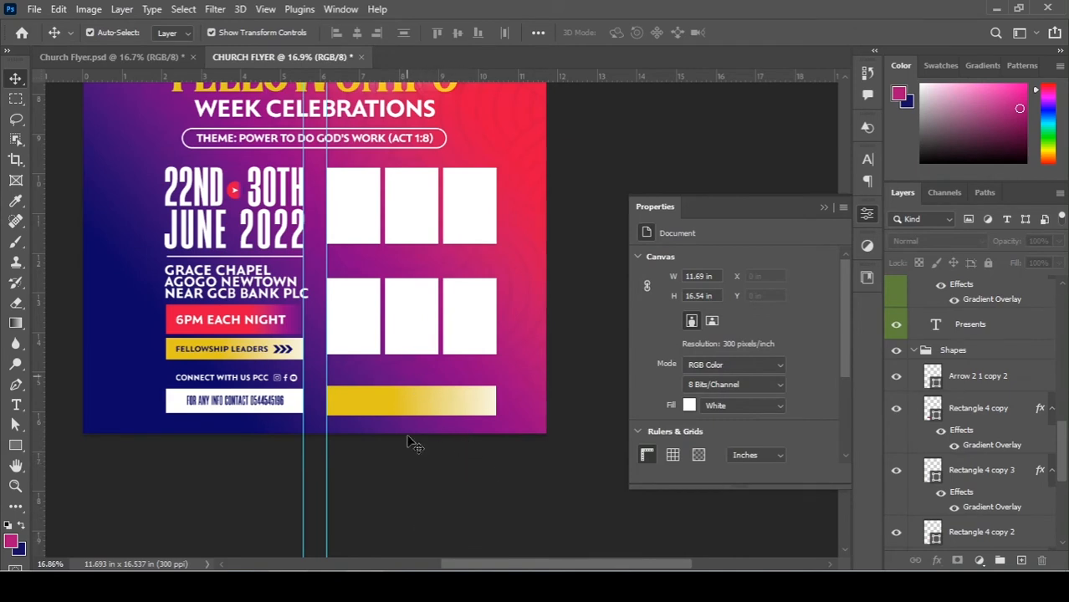
# Copy the two EVENTS lines from the notes back to the flyer.
pyautogui.hotkey('alt', 'Tab')
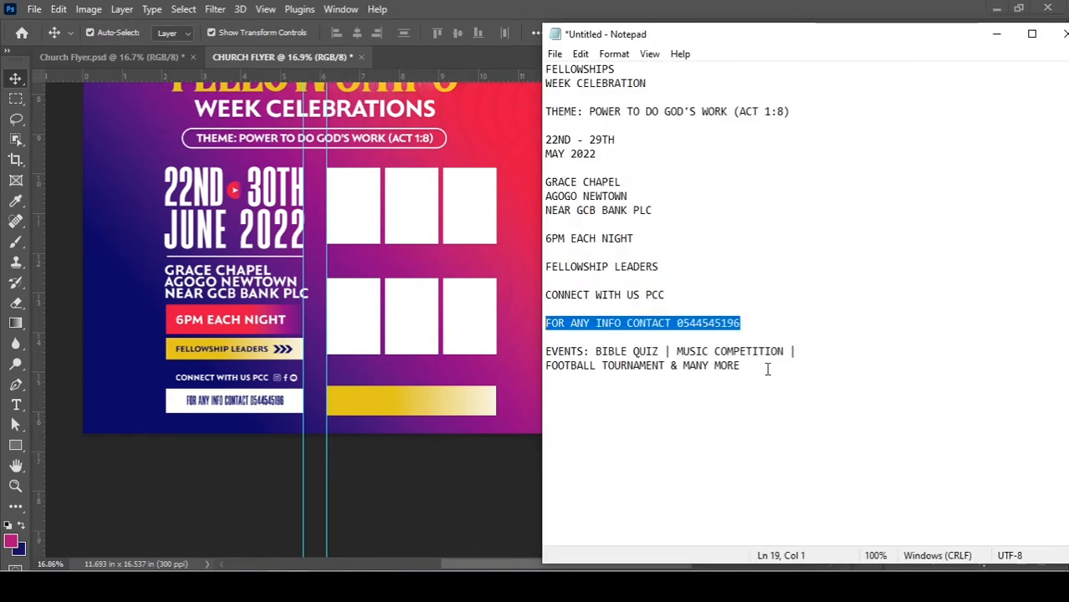
pyautogui.moveTo(769, 367); pyautogui.dragTo(552, 343)
pyautogui.hotkey('ctrl', 'c')
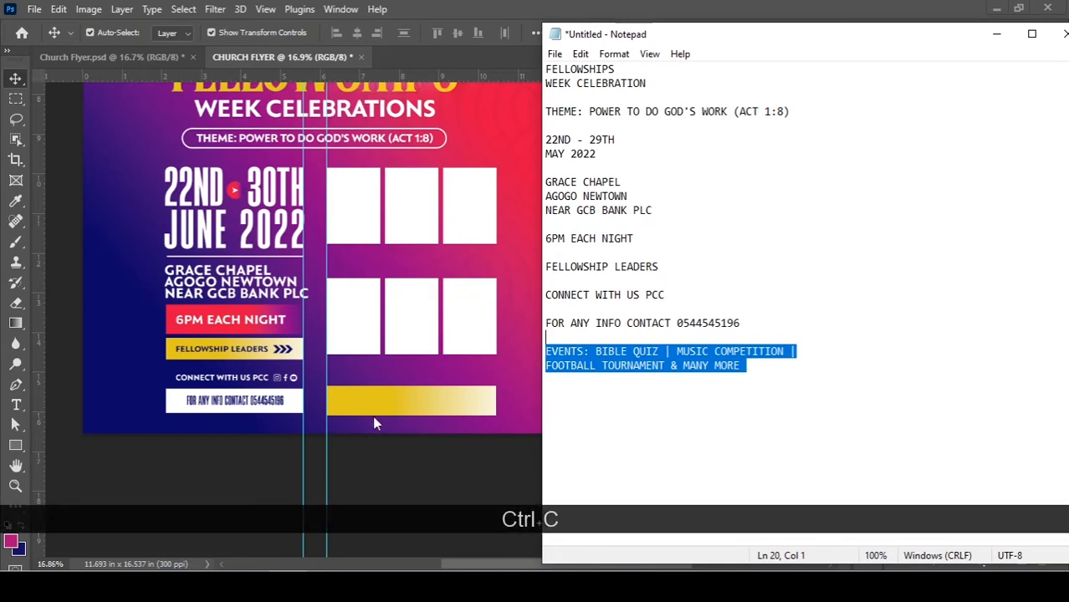
pyautogui.click(22, 422)
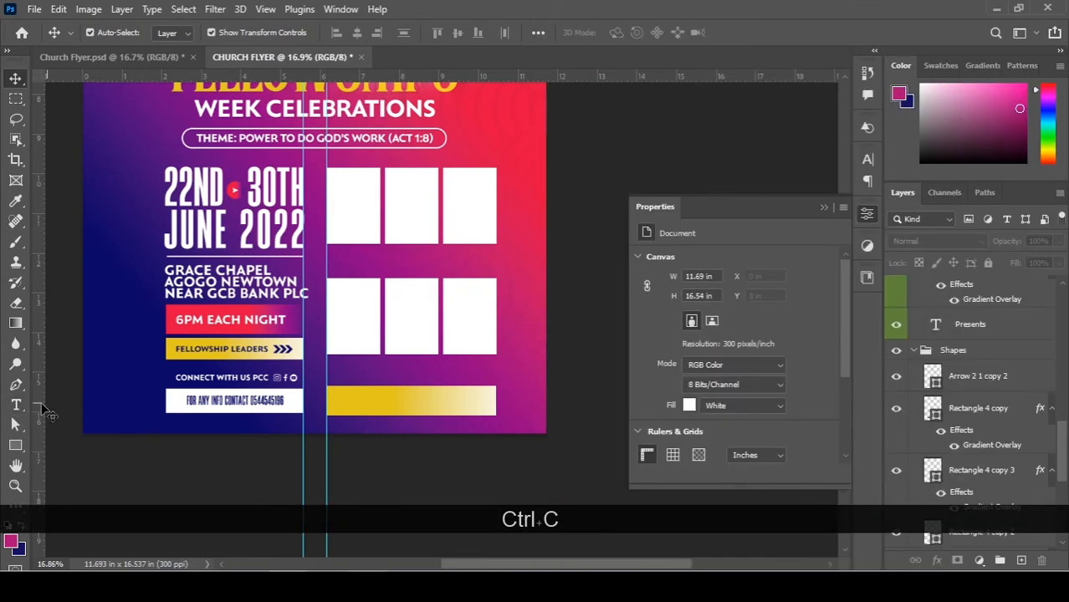
pyautogui.click(16, 405)
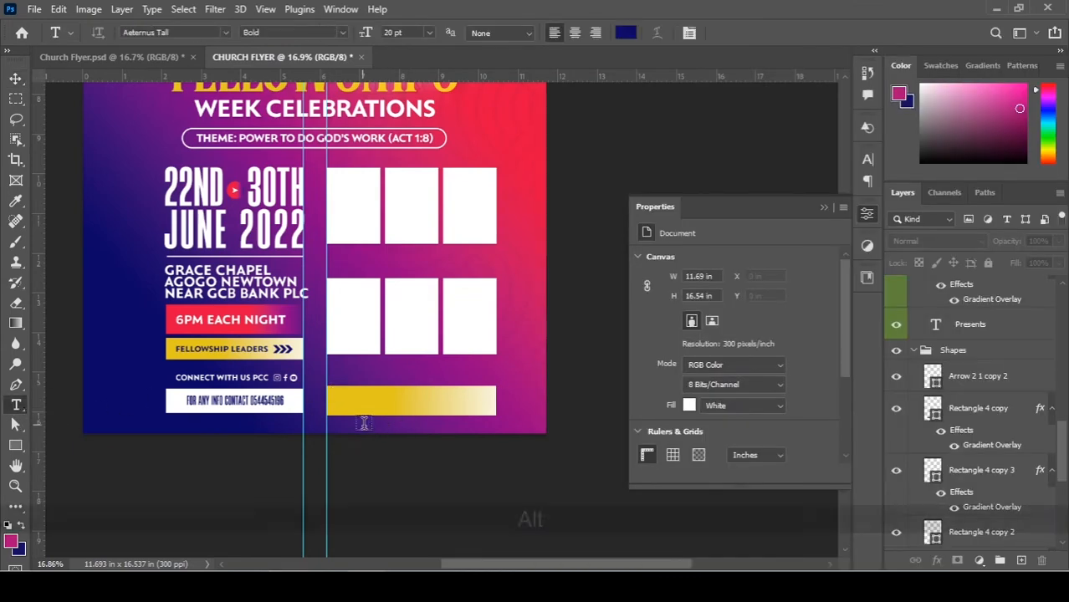
# Start a text layer in the gold bar, set the font to Orqquidea-Sans_(DEMO), and paste the events text.
pyautogui.keyDown('alt'); pyautogui.scroll(3, 364, 422); pyautogui.keyUp('alt')
pyautogui.keyDown('alt'); pyautogui.scroll(4, 364, 422); pyautogui.keyUp('alt')
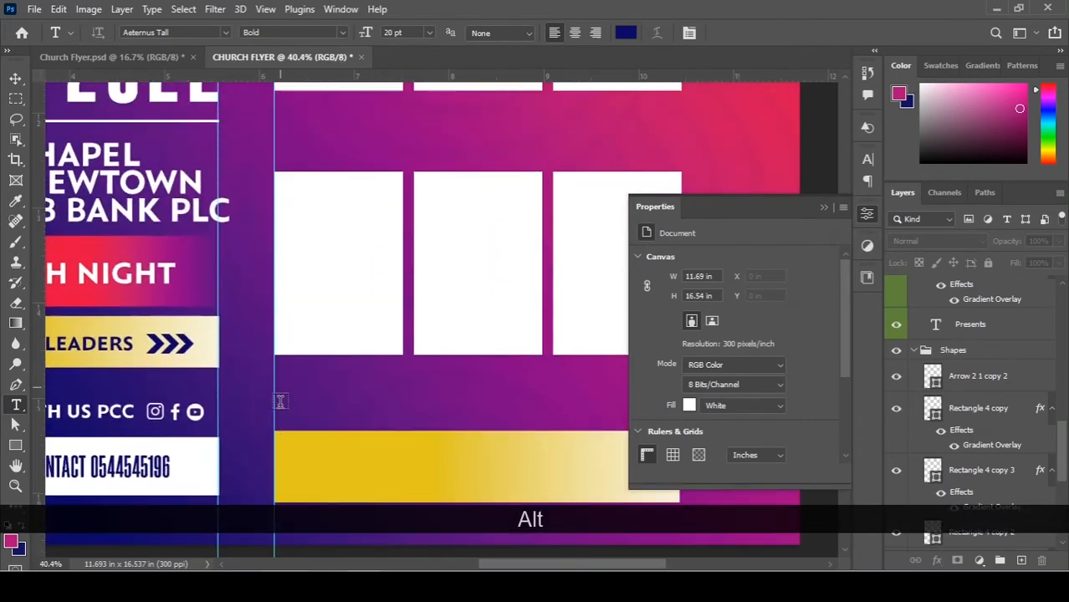
pyautogui.scroll(-2, 287, 452)
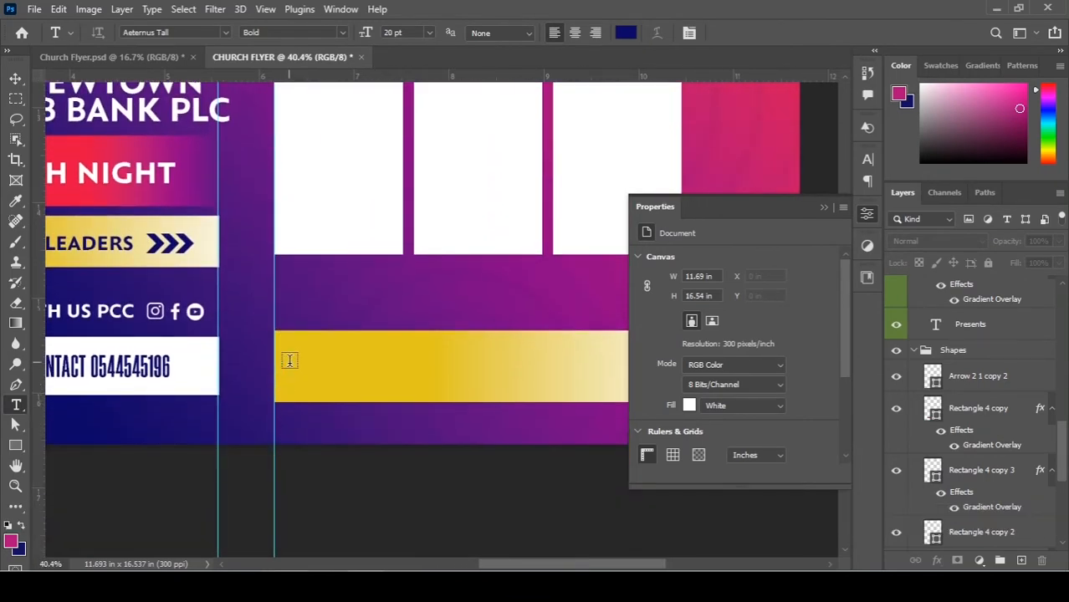
pyautogui.click(433, 351)
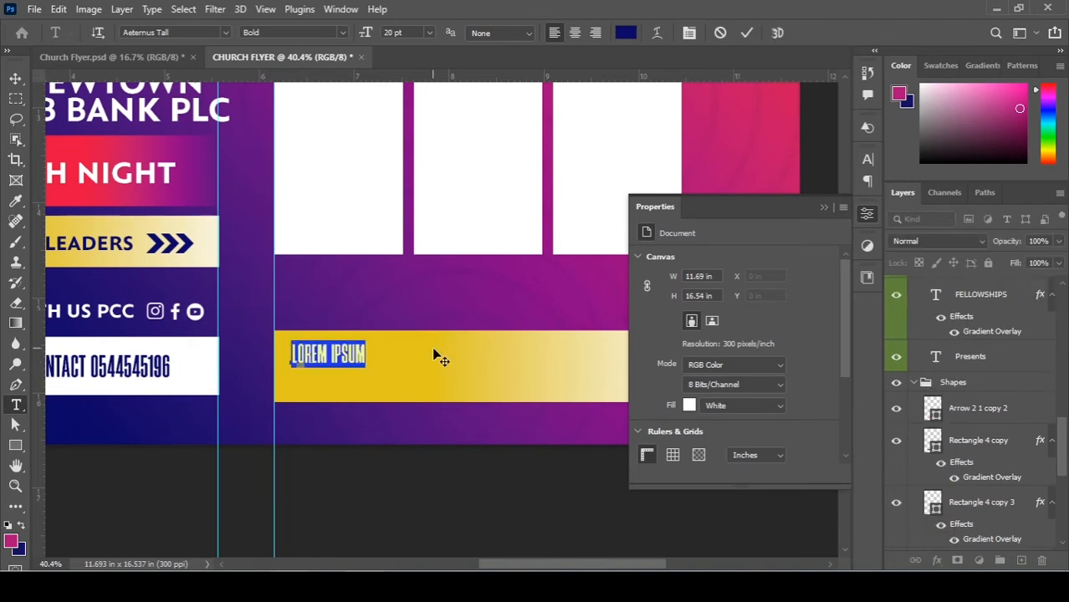
pyautogui.click(224, 32)
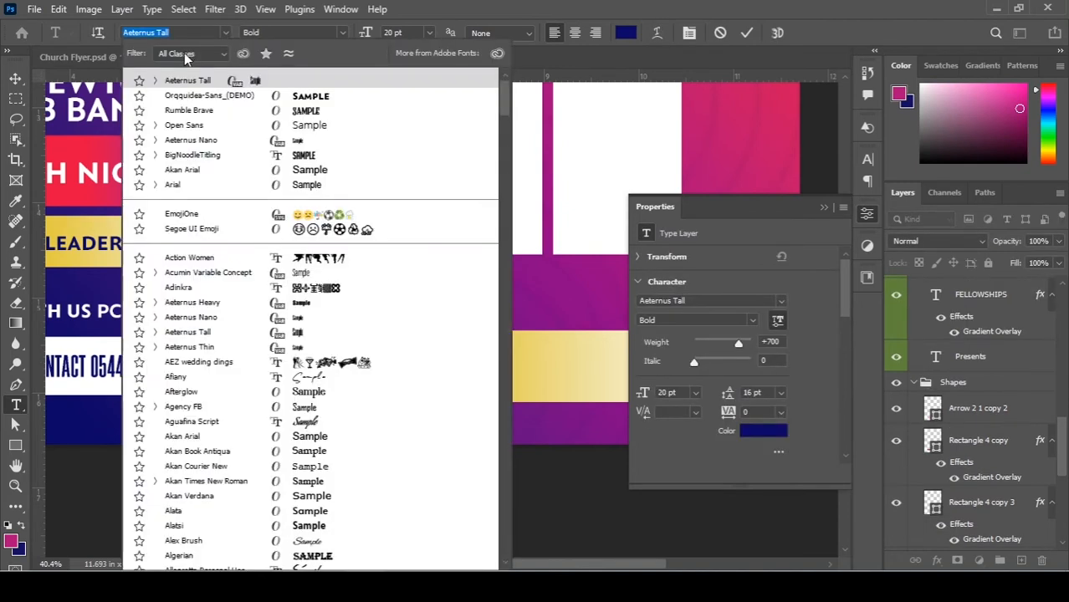
pyautogui.click(208, 97)
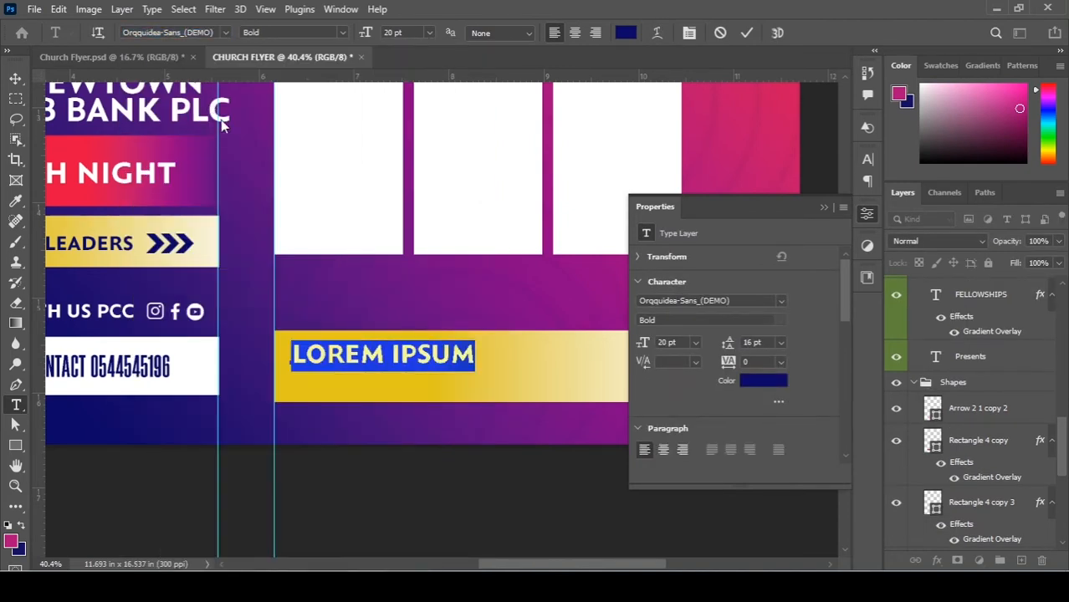
pyautogui.hotkey('ctrl', 'v')
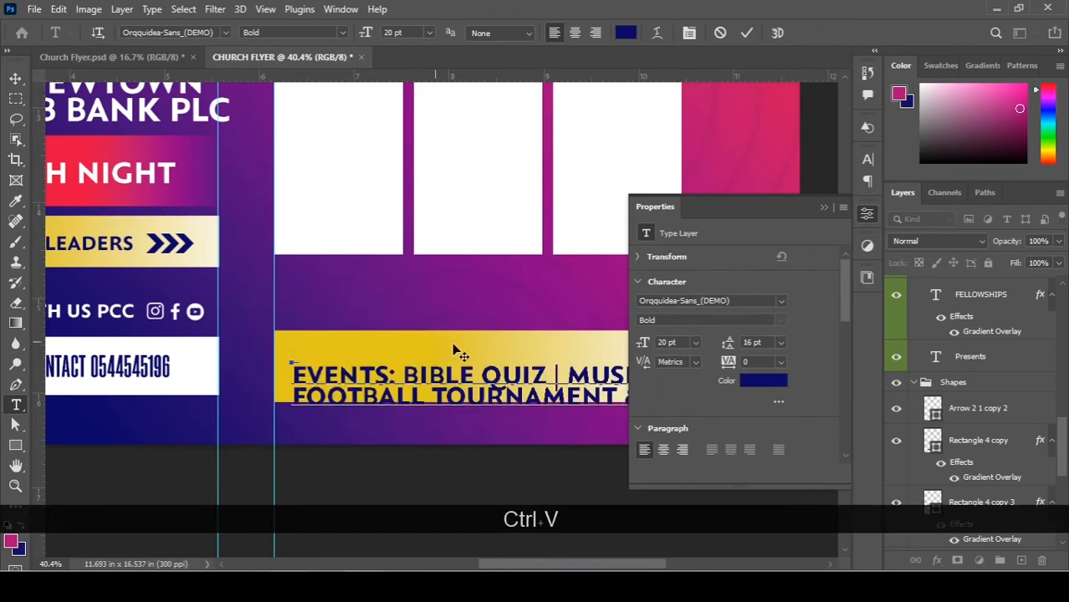
# Move and shrink the two-line events text so it sits neatly inside the gold bar.
pyautogui.keyDown('alt'); pyautogui.scroll(-4, 368, 328); pyautogui.keyUp('alt')
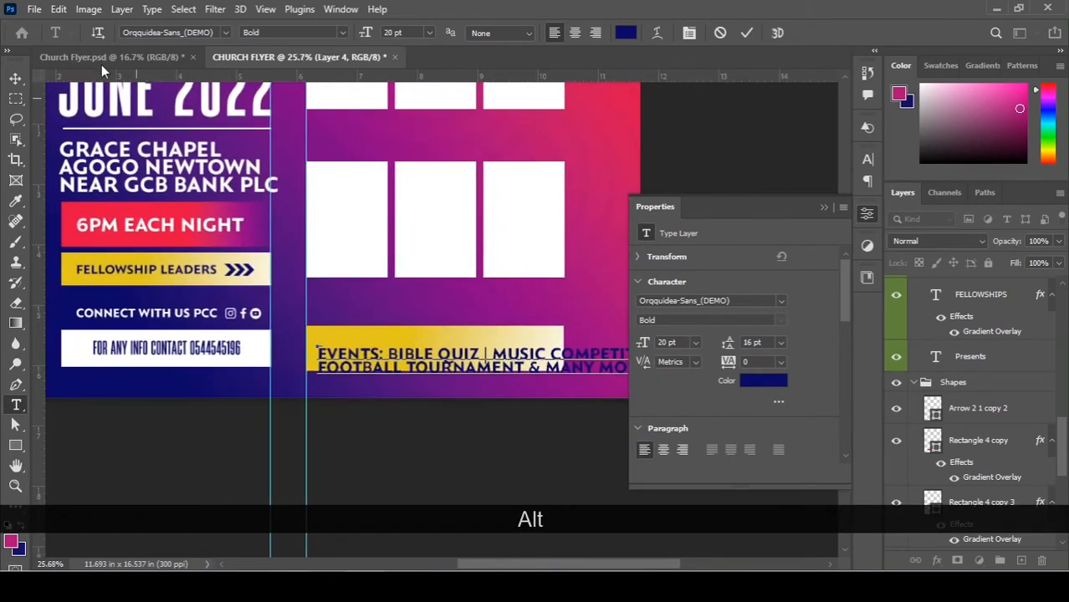
pyautogui.click(15, 78)
pyautogui.click(823, 207)
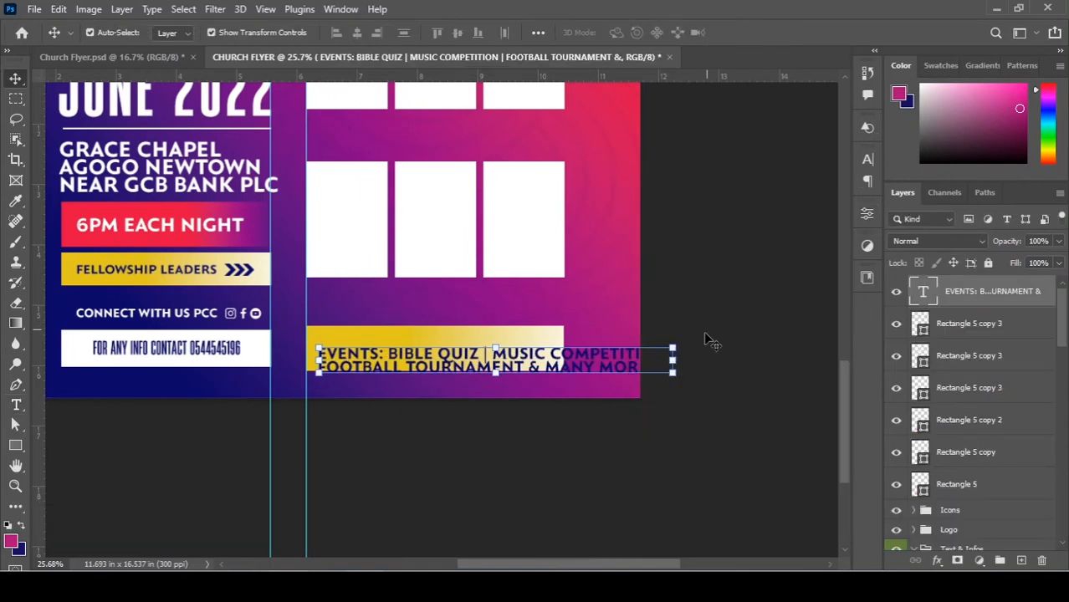
pyautogui.moveTo(676, 344); pyautogui.dragTo(520, 367)
pyautogui.moveTo(564, 327); pyautogui.dragTo(545, 334)
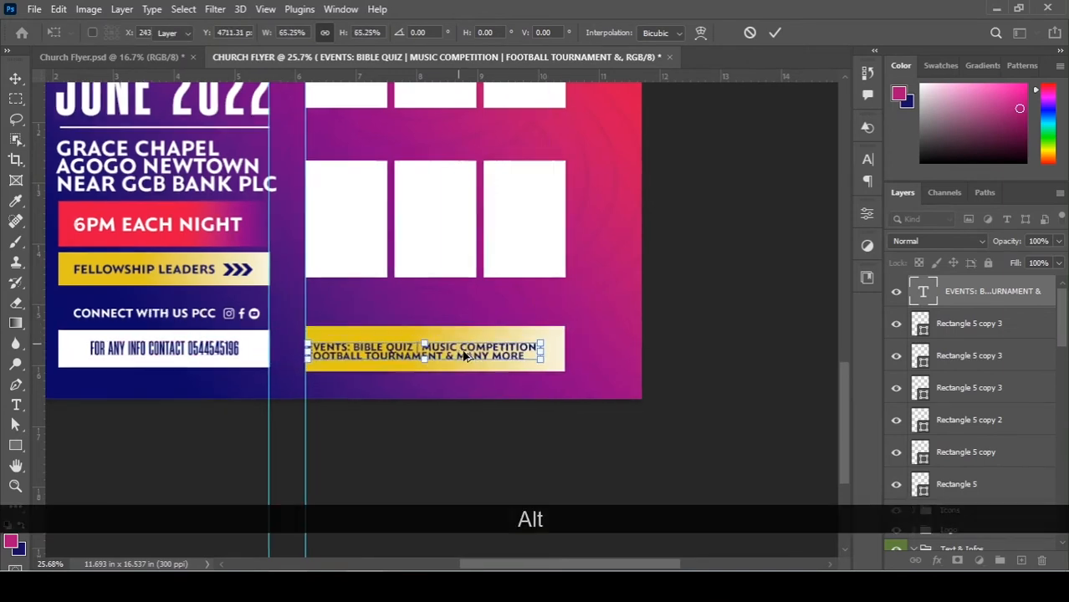
pyautogui.scroll(3, 465, 357)
pyautogui.press('Return')
pyautogui.moveTo(453, 361); pyautogui.dragTo(466, 359)
pyautogui.click(466, 359)
pyautogui.scroll(-3, 628, 343)
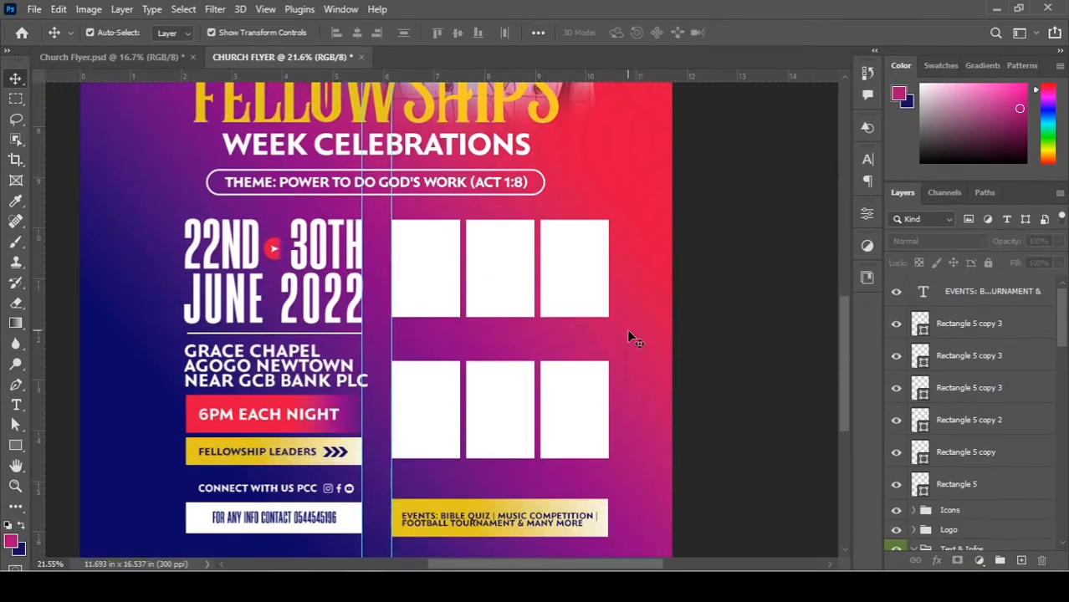
# Save the flyer as CHURCH FLYER.psd in the Design PS › 2022 Designs folder.
pyautogui.scroll(-2, 627, 329)
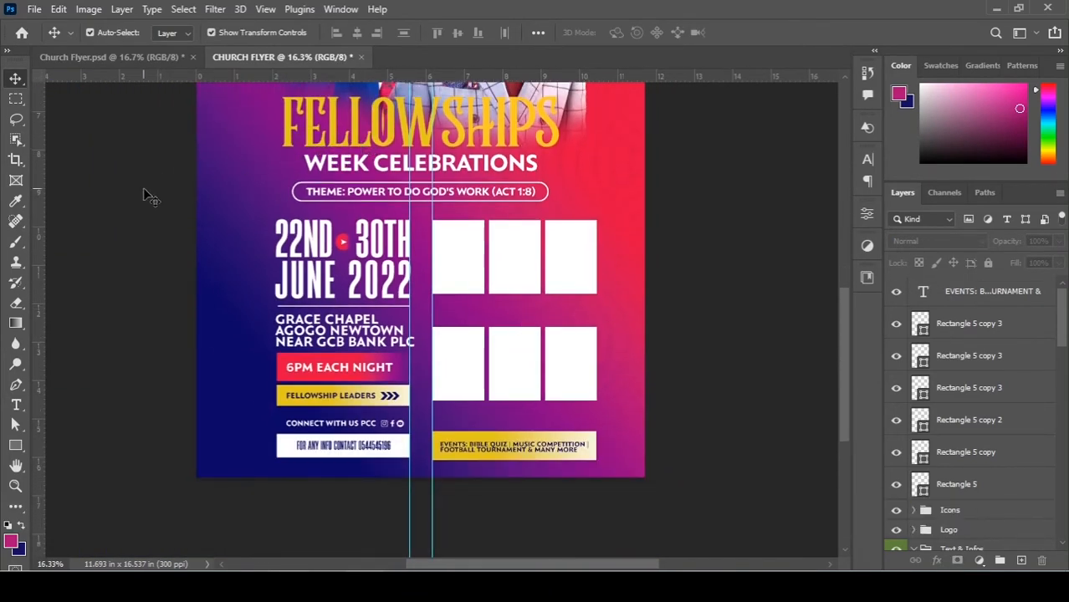
pyautogui.hotkey('ctrl', 's')
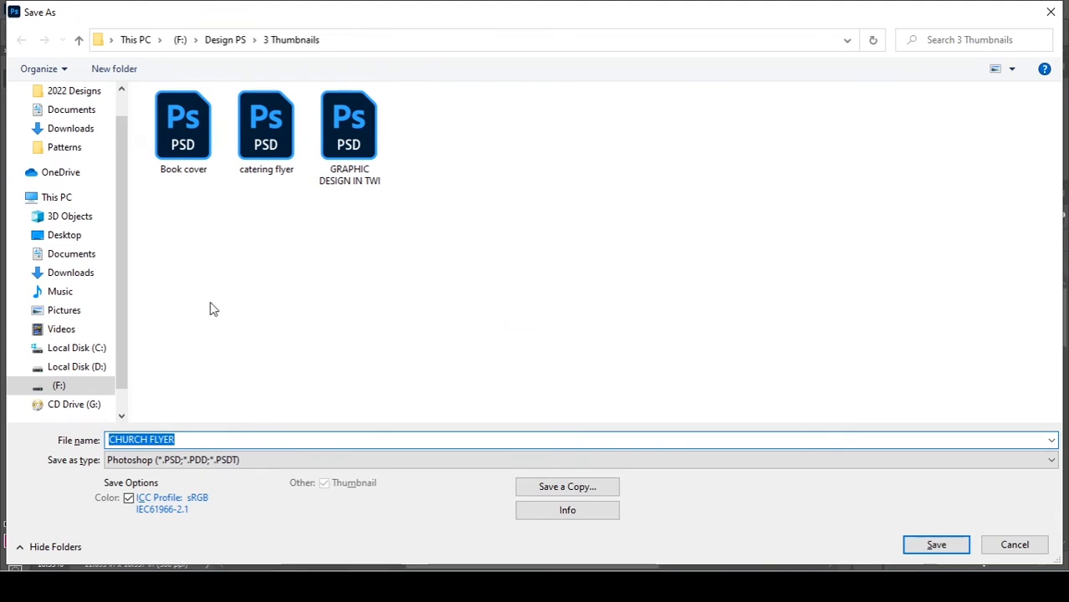
pyautogui.click(240, 41)
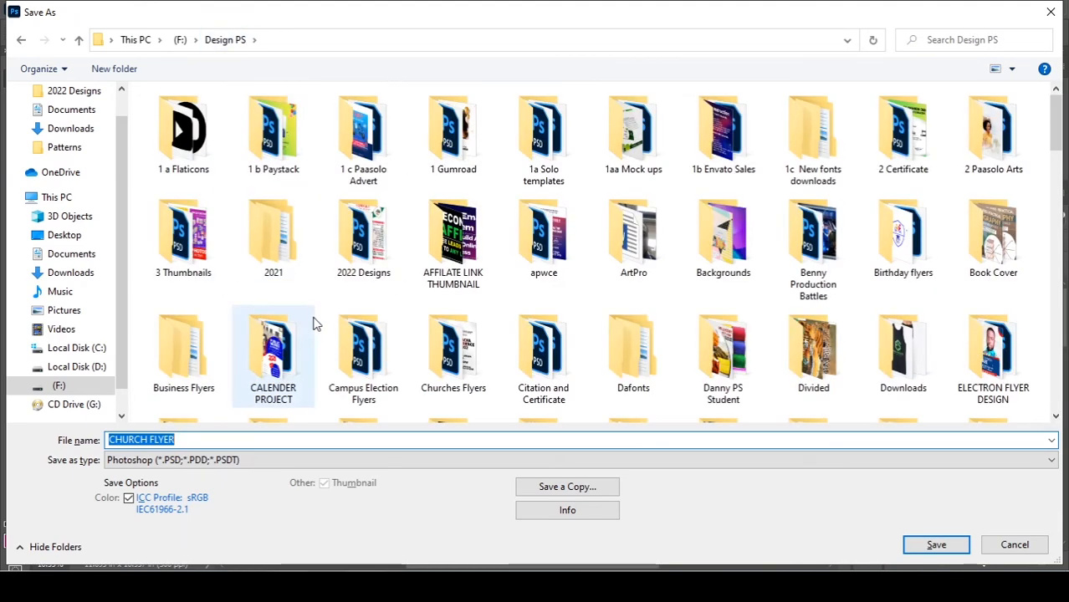
pyautogui.doubleClick(368, 251)
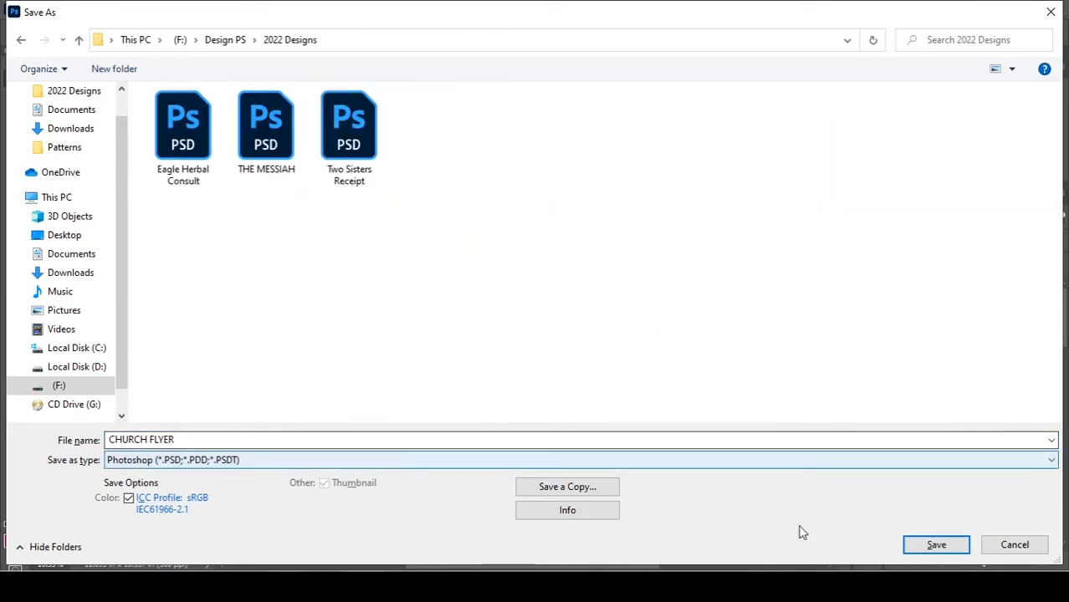
pyautogui.click(936, 544)
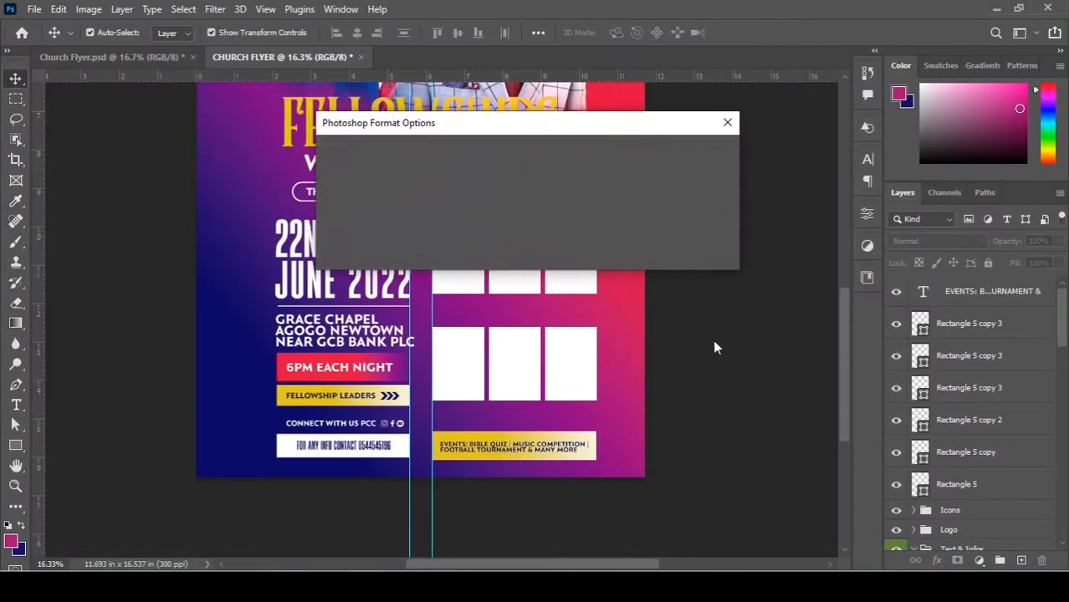
pyautogui.click(696, 153)
pyautogui.scroll(3, 602, 305)
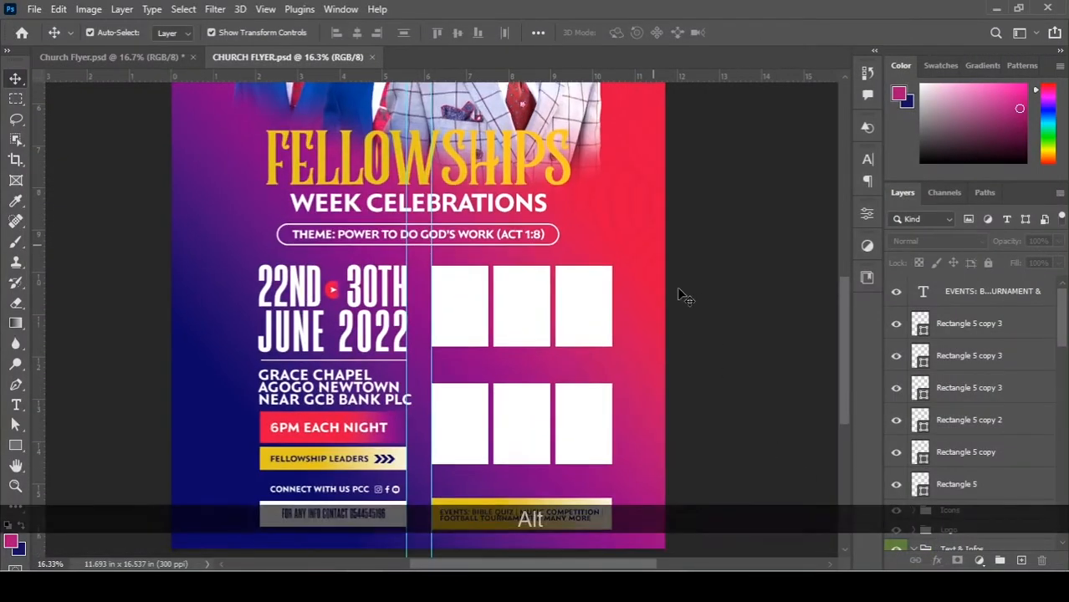
# Select the first placeholder, then drag the last portrait from the Photos folder onto the flyer.
pyautogui.scroll(-1, 552, 302)
pyautogui.click(459, 240)
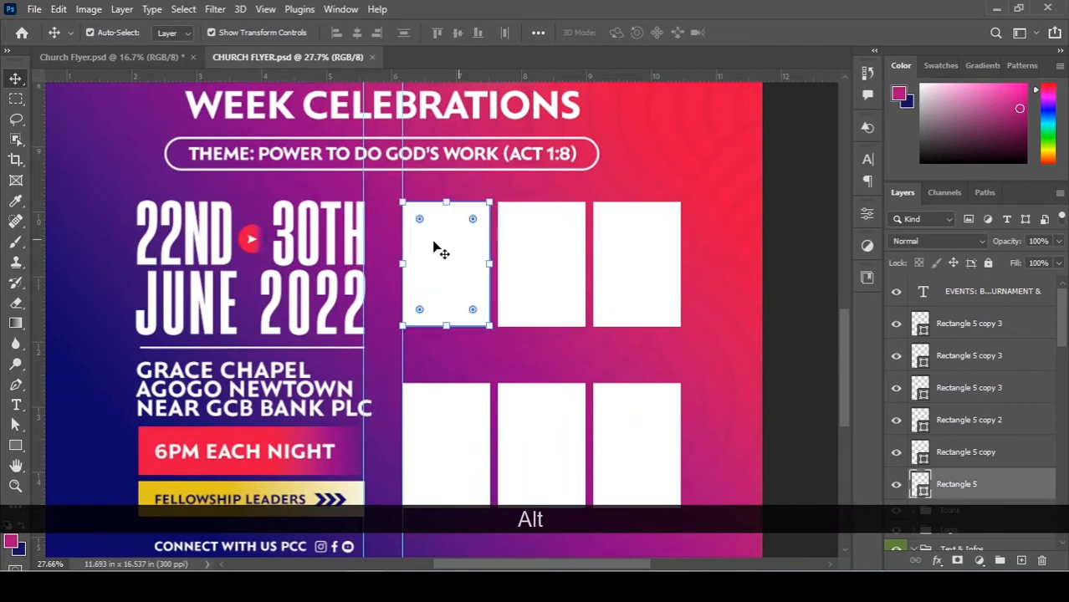
pyautogui.hotkey('alt', 'Tab')
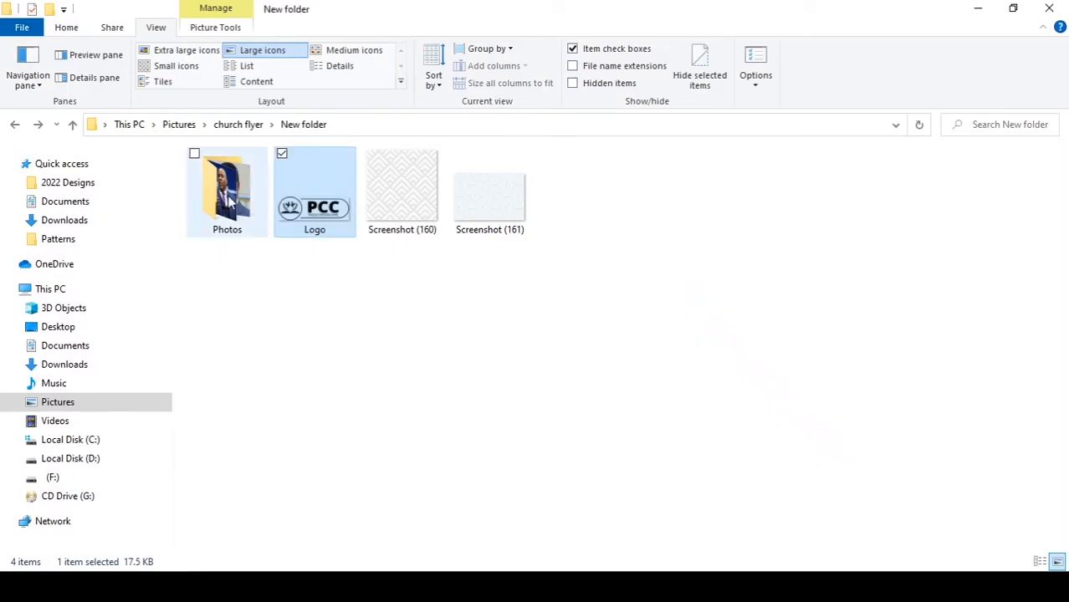
pyautogui.doubleClick(227, 198)
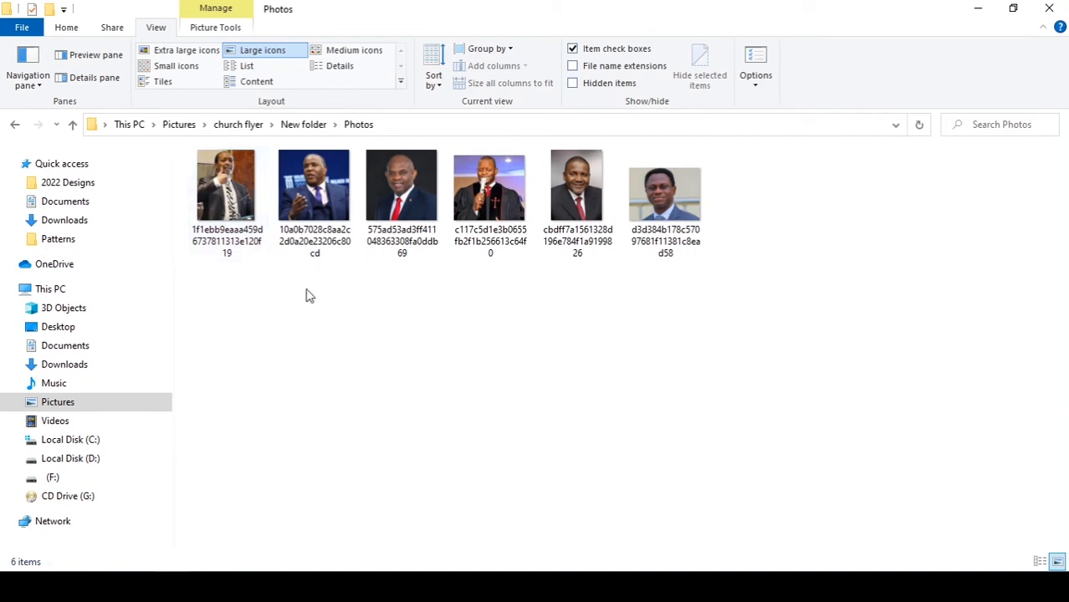
pyautogui.doubleClick(559, 179)
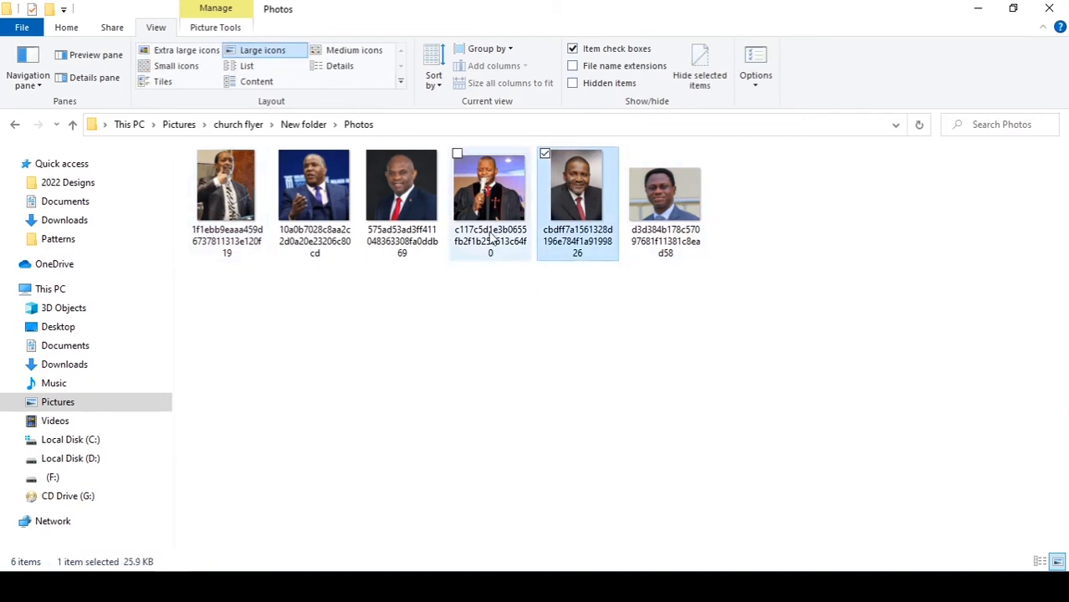
pyautogui.click(659, 209)
pyautogui.moveTo(570, 320); pyautogui.dragTo(487, 302)
# Scale the portrait to about 45% over the top-left placeholder and clip it to that rectangle.
pyautogui.scroll(1, 485, 299)
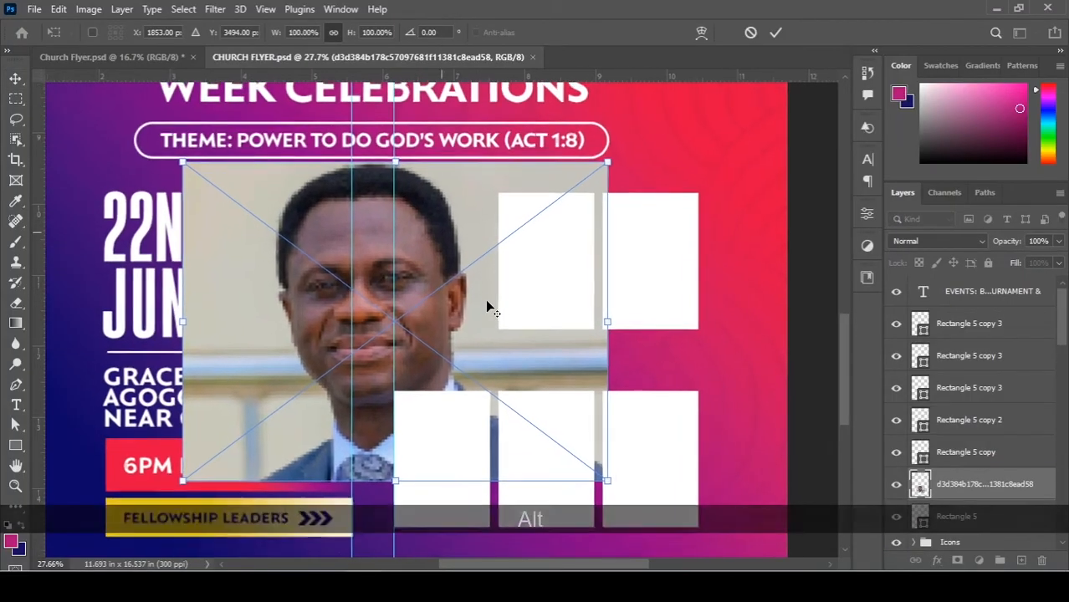
pyautogui.moveTo(610, 479); pyautogui.dragTo(494, 371)
pyautogui.scroll(2, 445, 279)
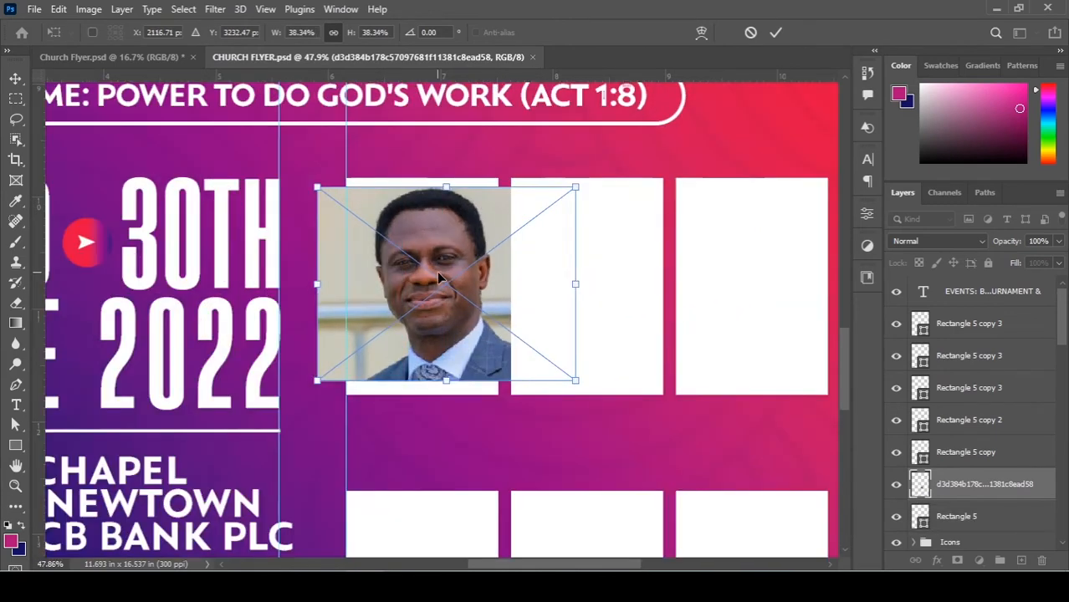
pyautogui.moveTo(346, 214); pyautogui.dragTo(302, 184)
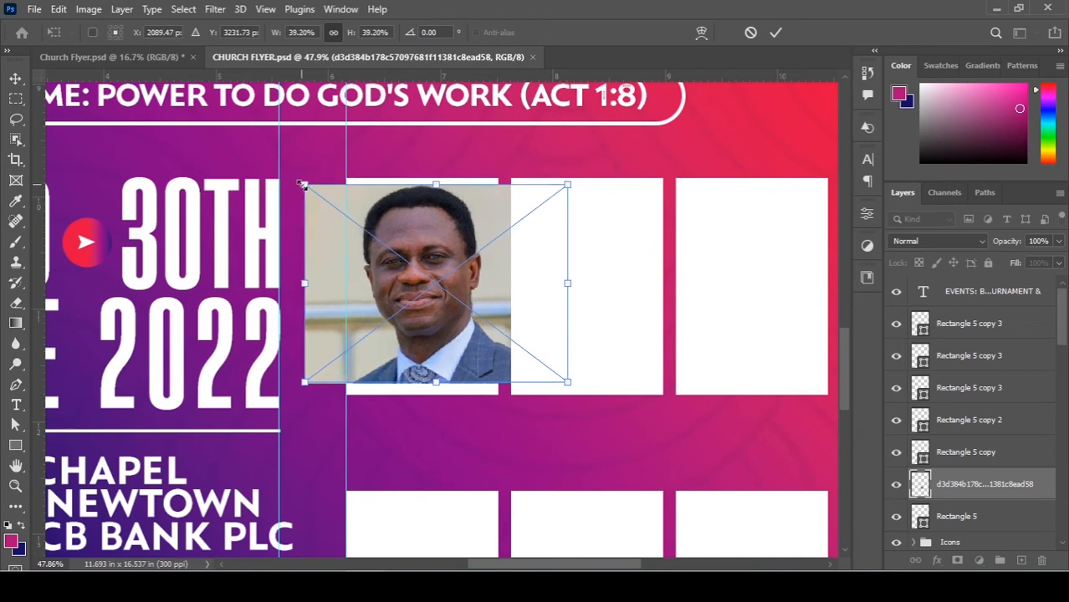
pyautogui.press('Return')
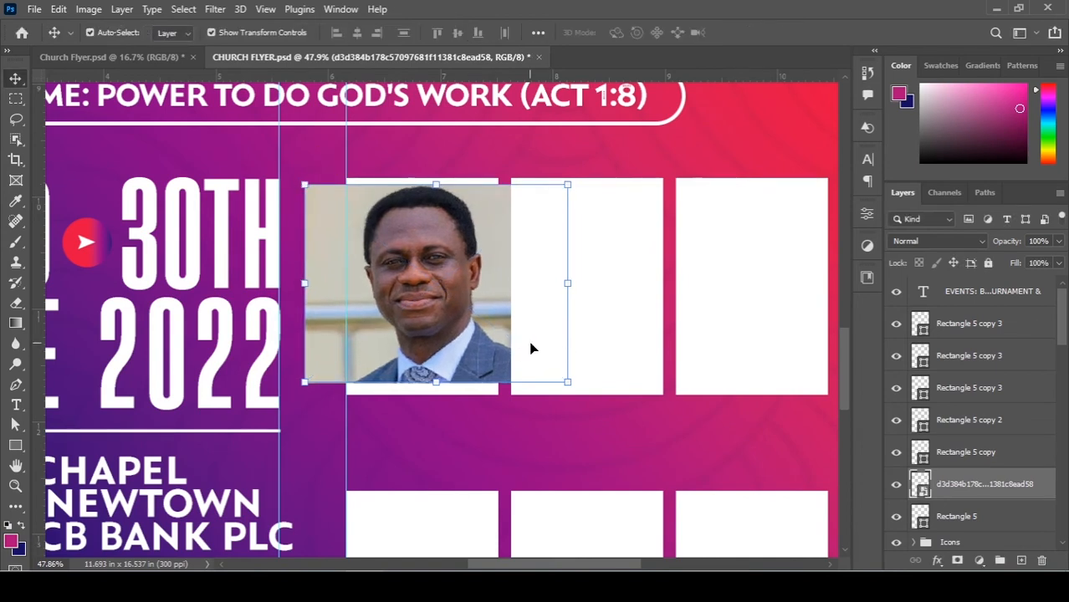
pyautogui.moveTo(493, 313); pyautogui.dragTo(474, 315)
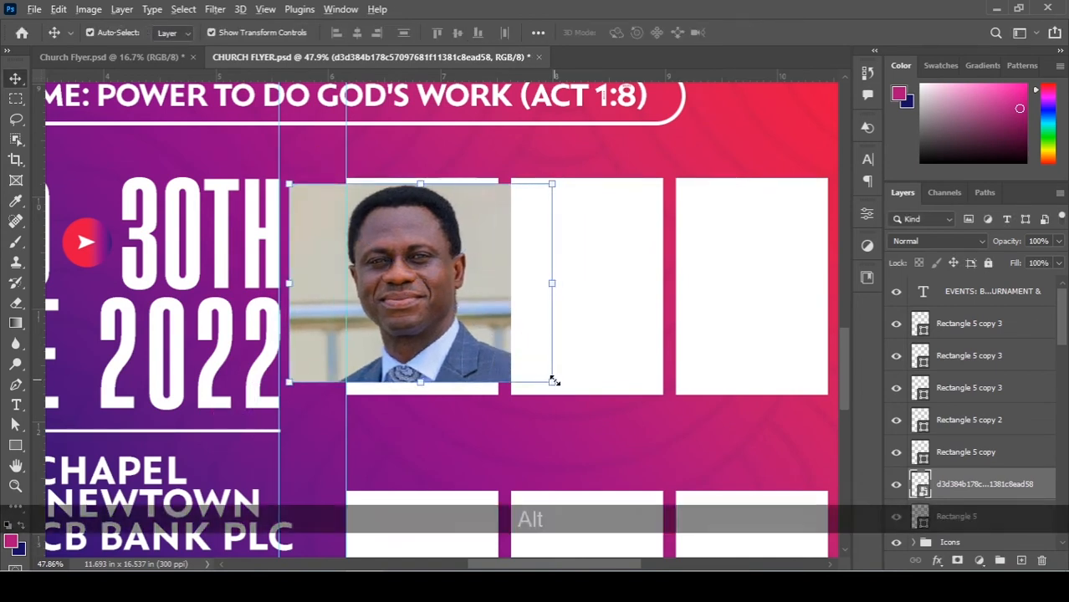
pyautogui.moveTo(554, 385); pyautogui.dragTo(577, 406)
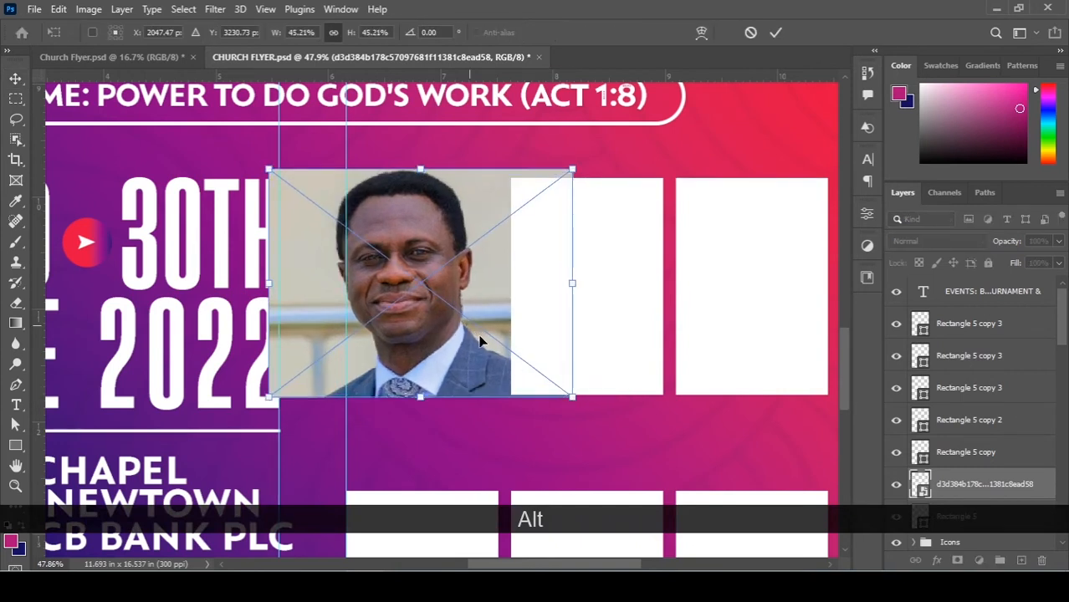
pyautogui.moveTo(481, 340); pyautogui.dragTo(491, 350)
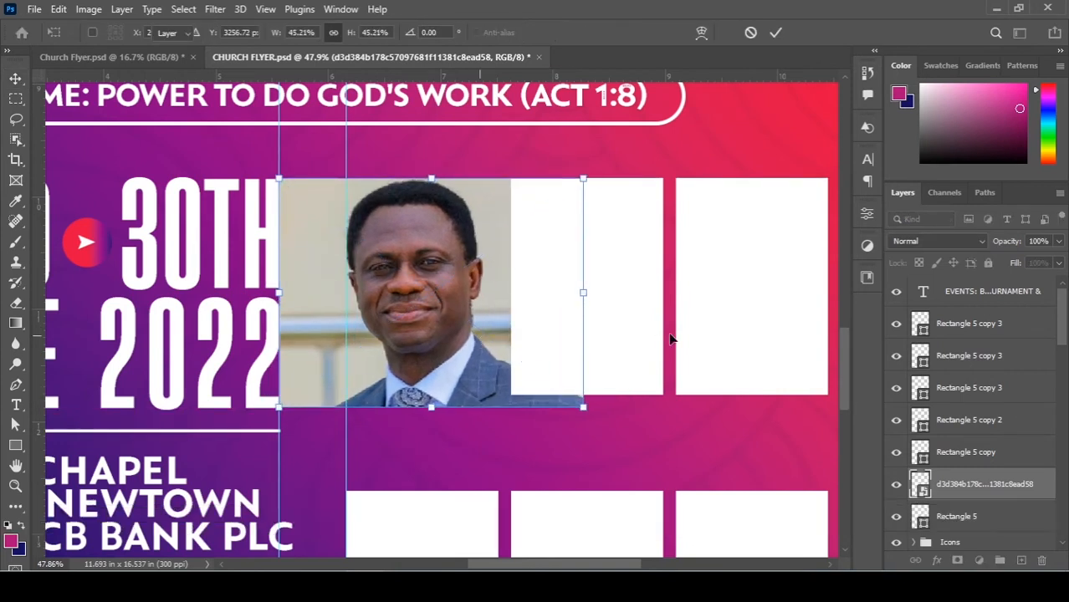
pyautogui.press('Return')
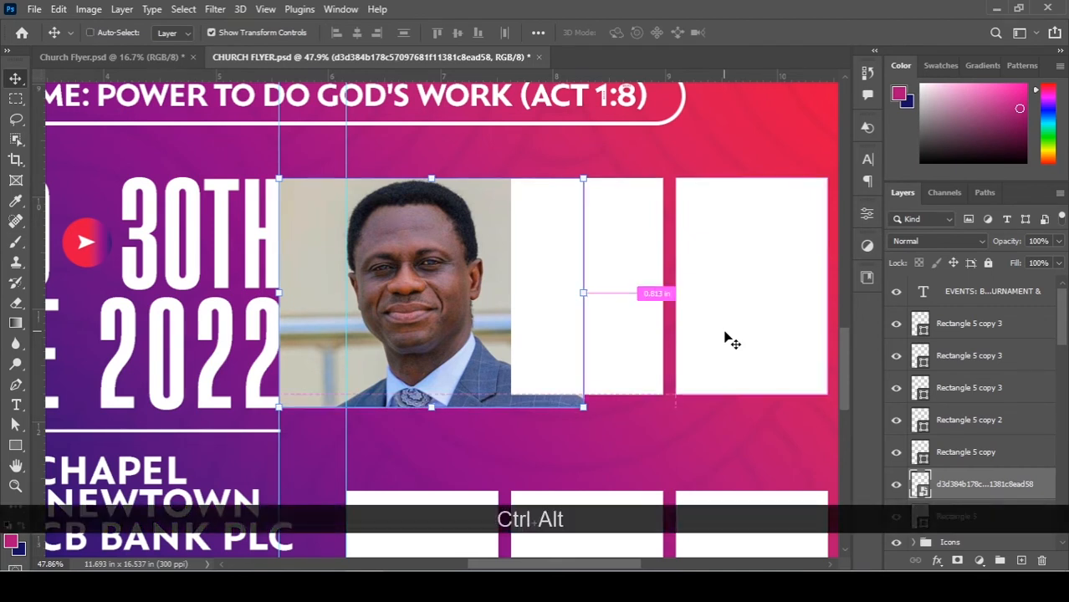
pyautogui.hotkey('ctrl', 'alt', 'g')
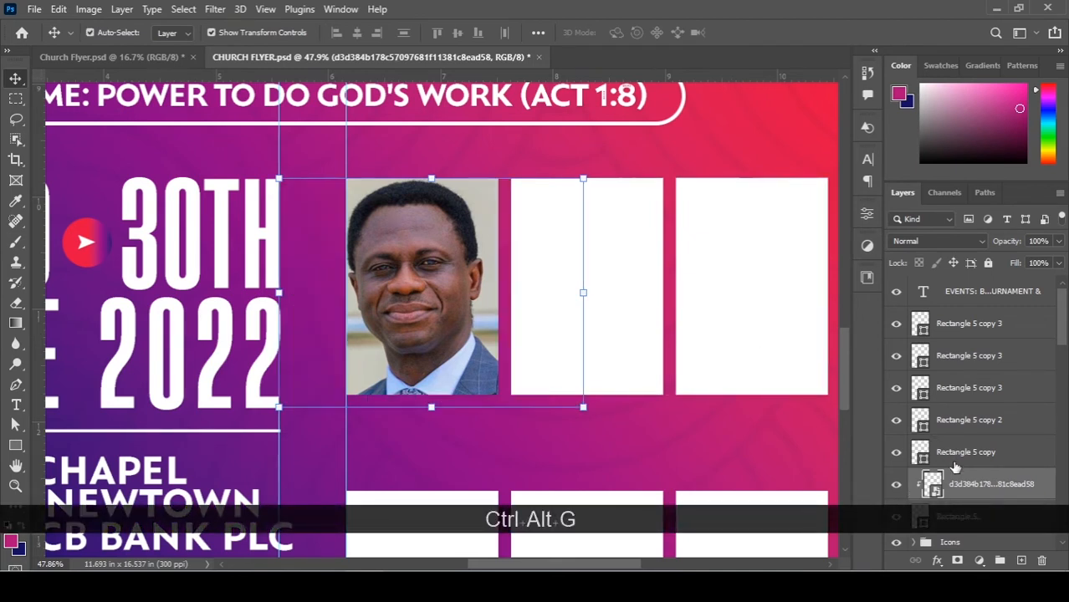
pyautogui.moveTo(443, 233); pyautogui.dragTo(459, 241)
# Nudge the portrait left and load the Rectangle 5 placeholder's outline as a selection.
pyautogui.rightClick(1009, 488)
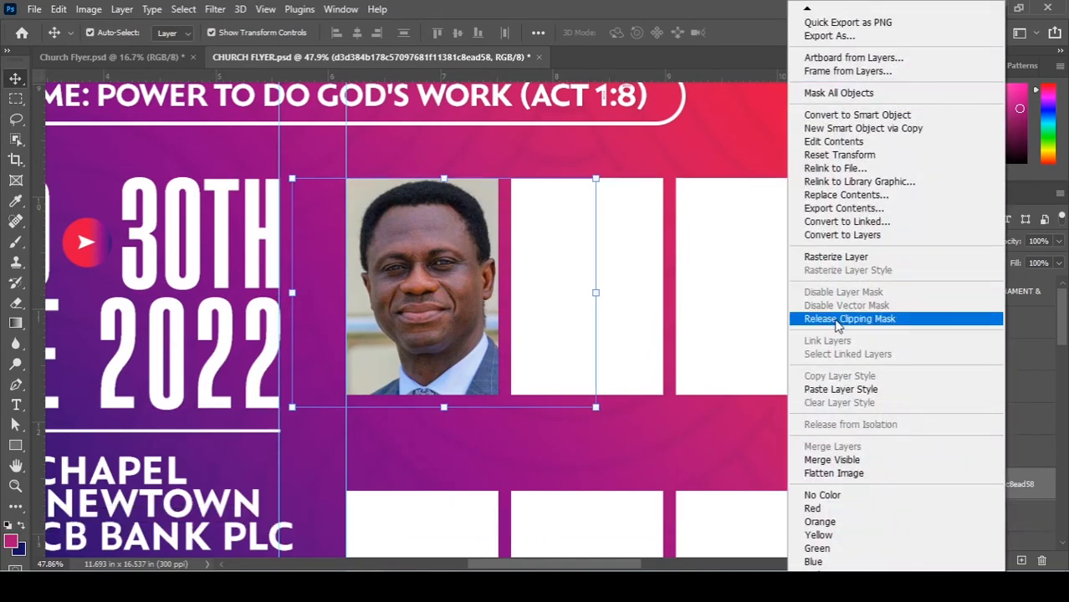
pyautogui.click(470, 315)
pyautogui.press('Left')
pyautogui.press('Left')
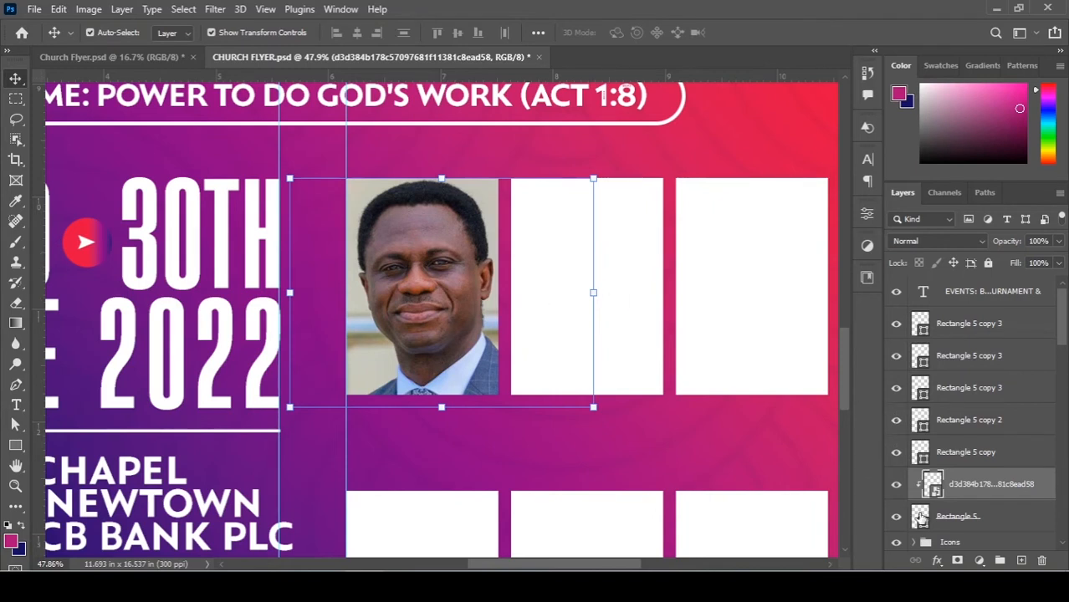
pyautogui.scroll(-1, 920, 518)
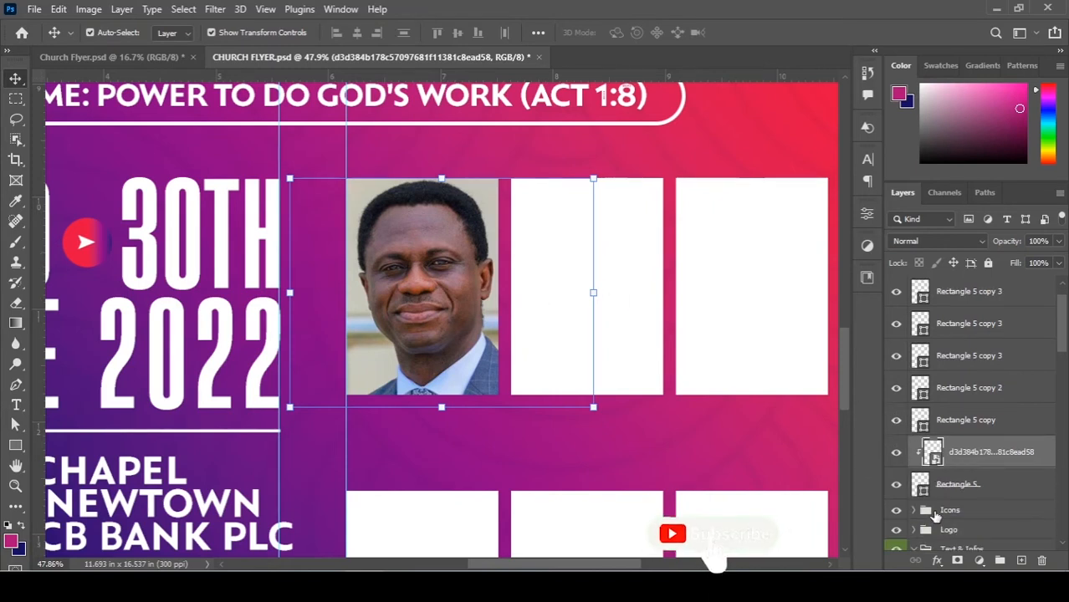
pyautogui.click(900, 486)
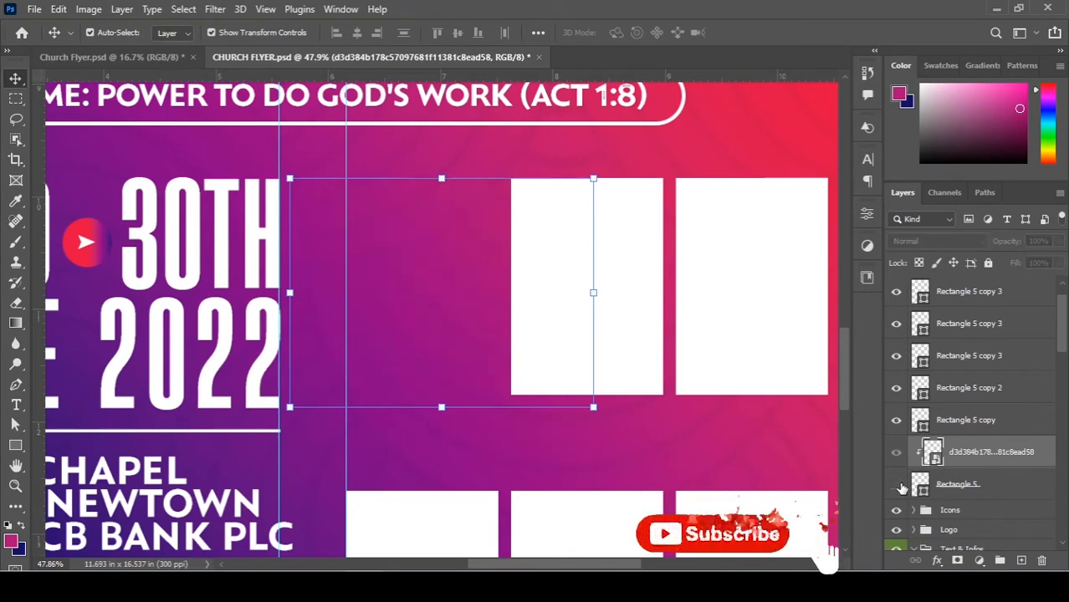
pyautogui.click(900, 486)
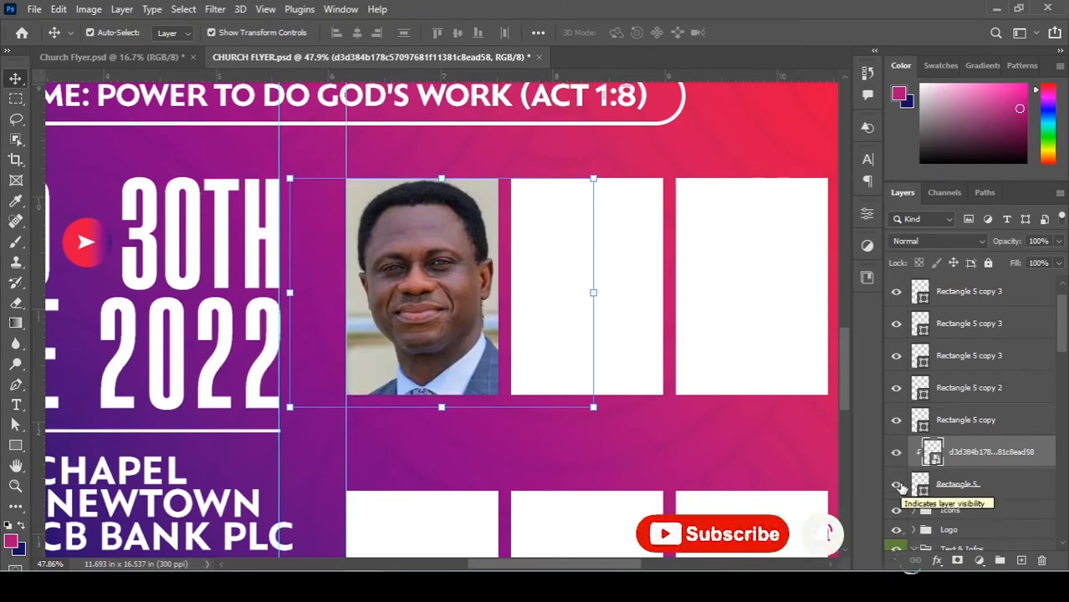
pyautogui.press('ctrl')
pyautogui.press('ctrl')
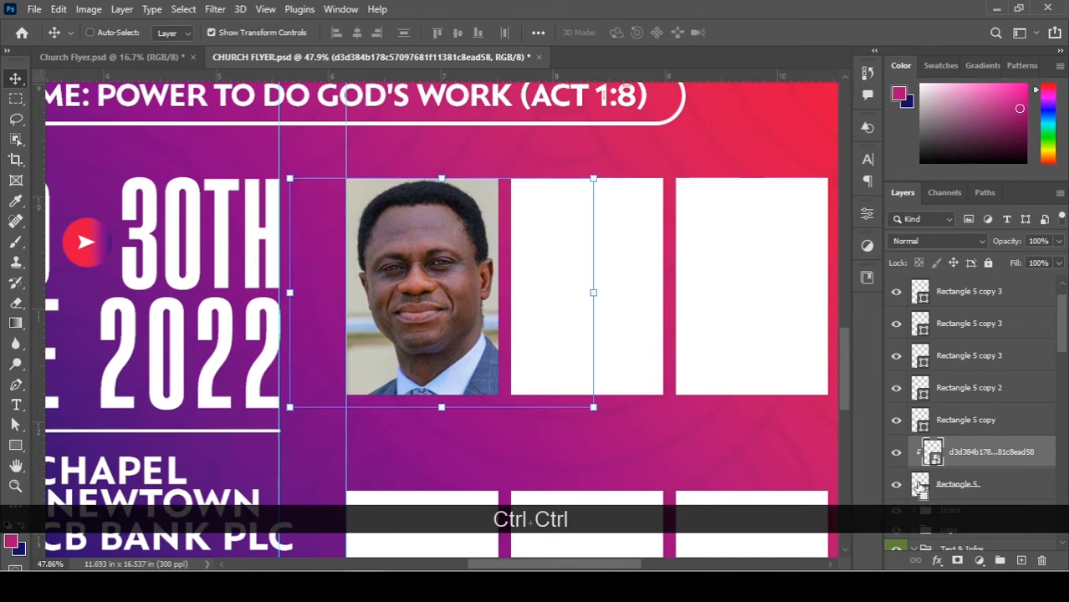
pyautogui.keyDown('ctrl'); pyautogui.click(919, 489); pyautogui.keyUp('ctrl')
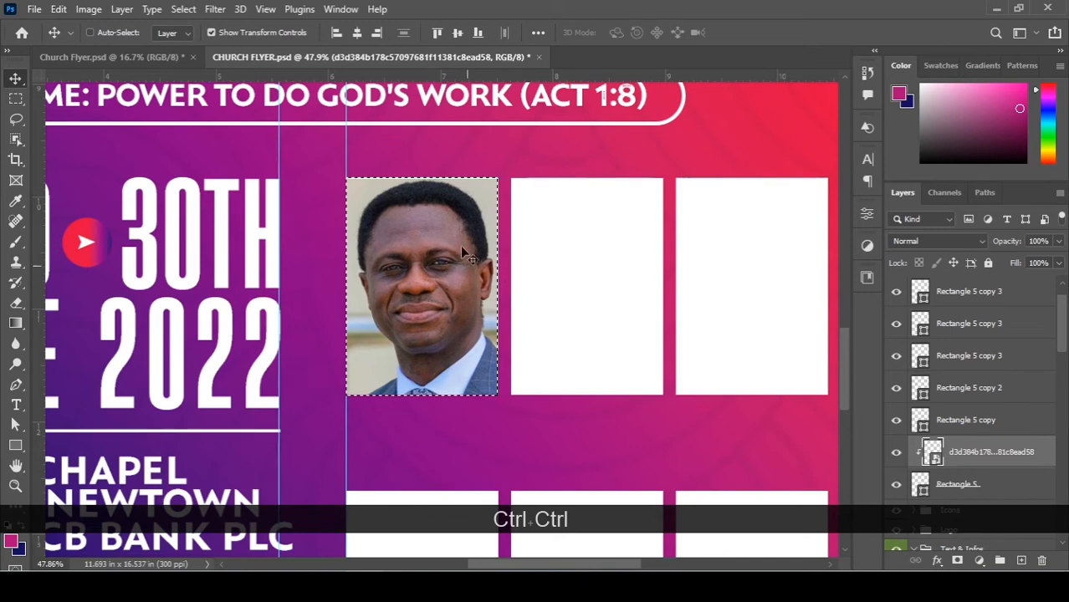
# Rasterize the portrait layer and delete everything outside the placeholder selection, then deselect.
pyautogui.rightClick(1011, 457)
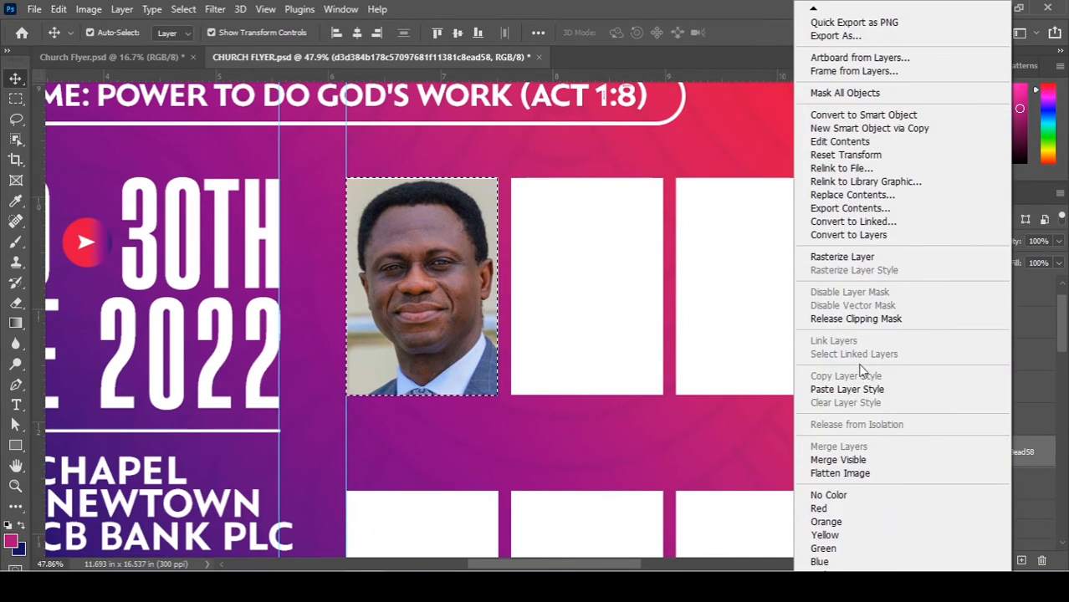
pyautogui.click(867, 259)
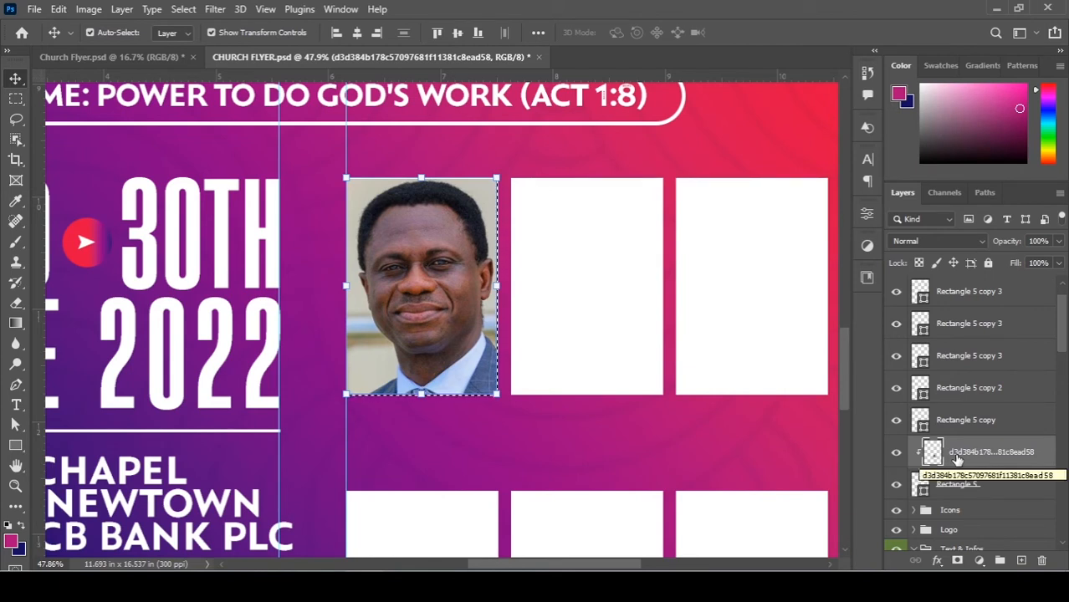
pyautogui.hotkey('ctrl', 'z')
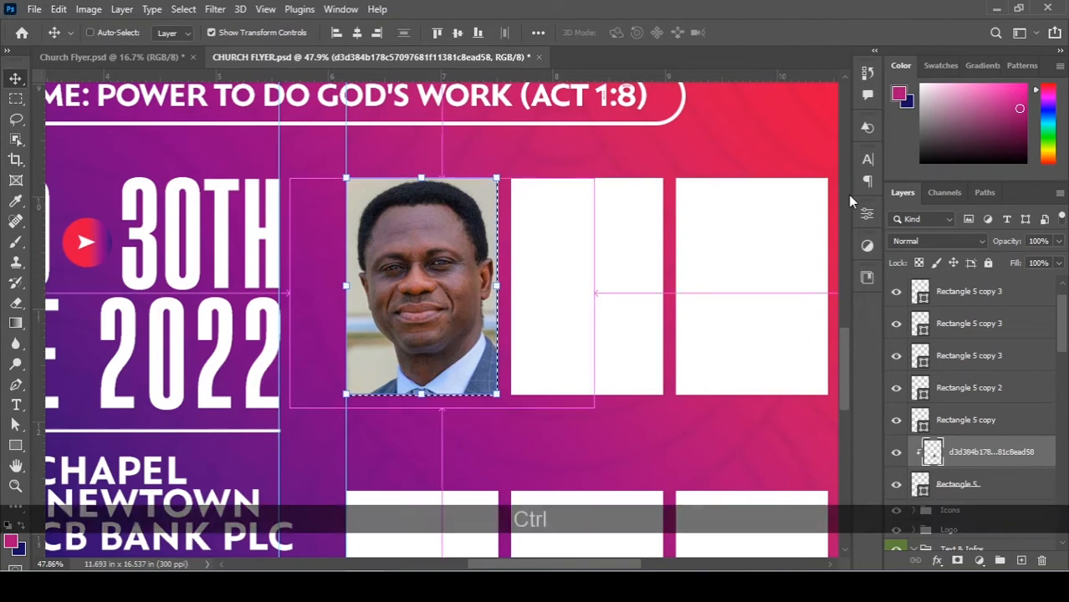
pyautogui.hotkey('ctrl', 'i')
pyautogui.hotkey('ctrl', 'z')
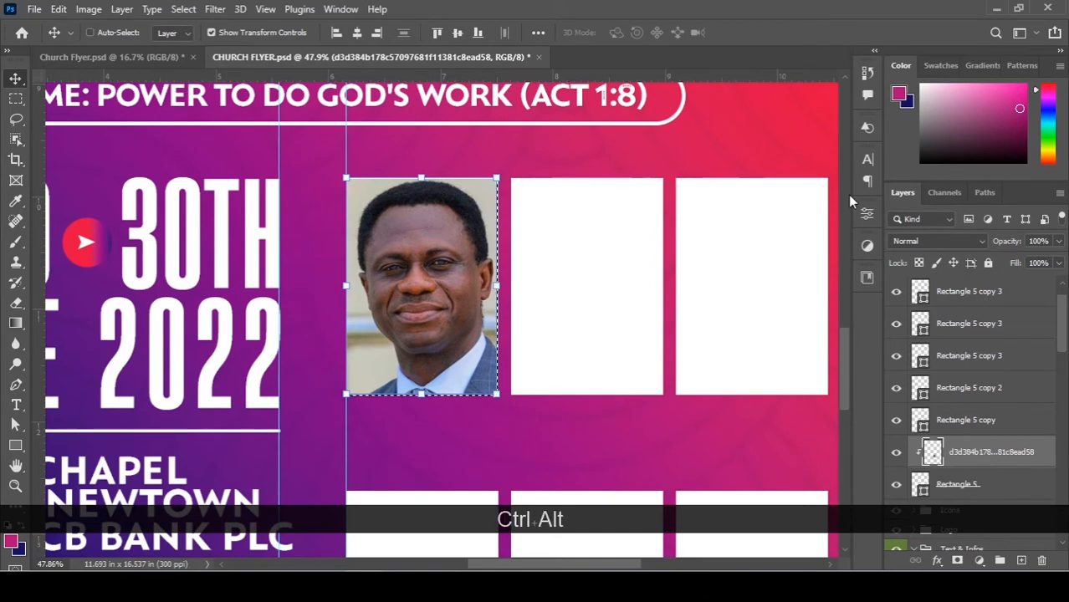
pyautogui.hotkey('ctrl', 'shift', 'i')
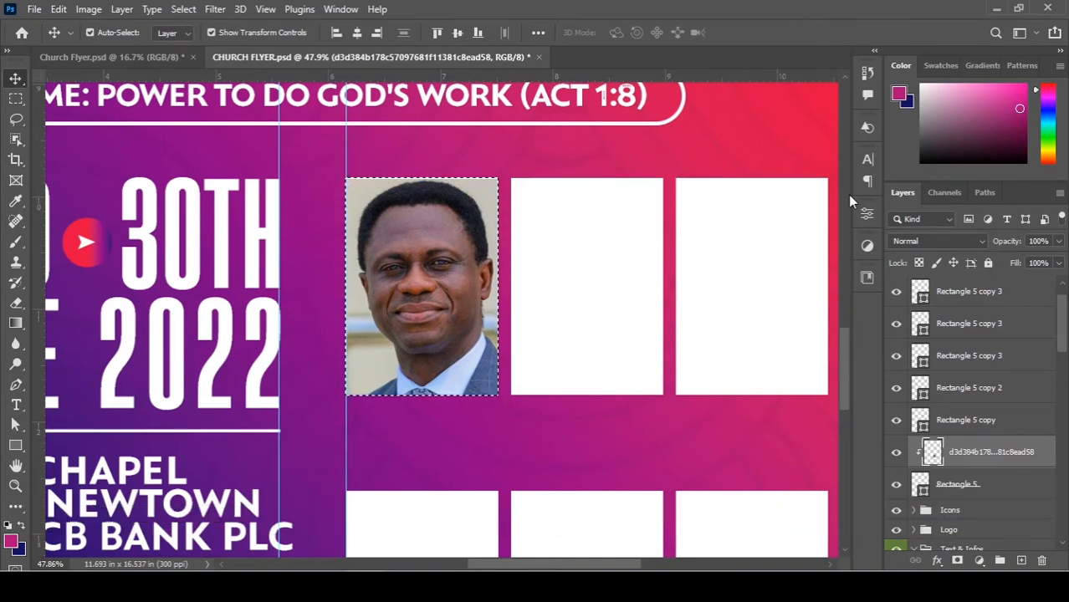
pyautogui.press('Delete')
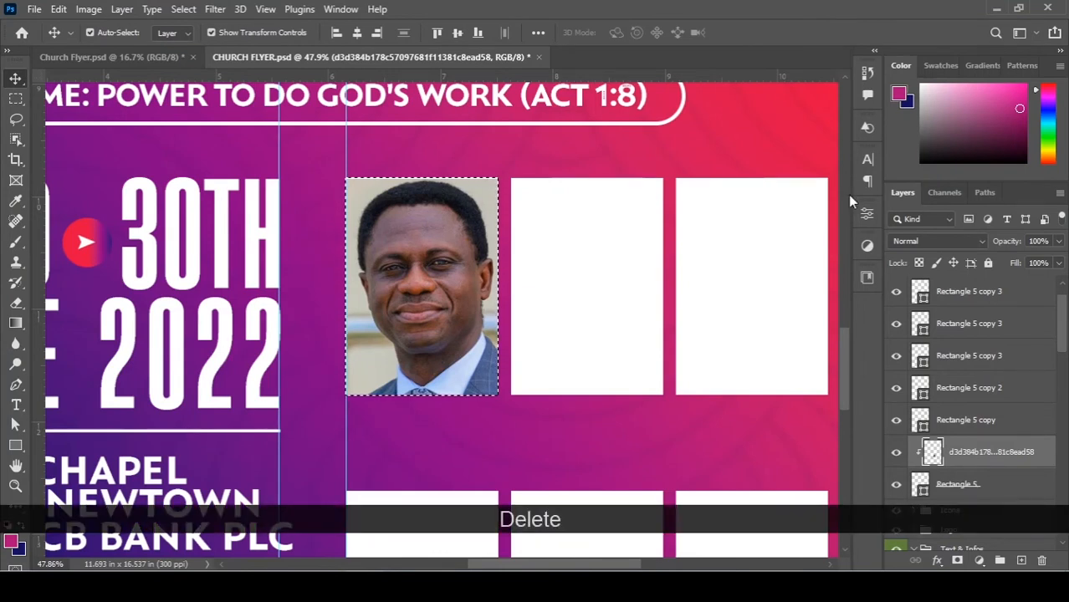
pyautogui.hotkey('ctrl', 'd')
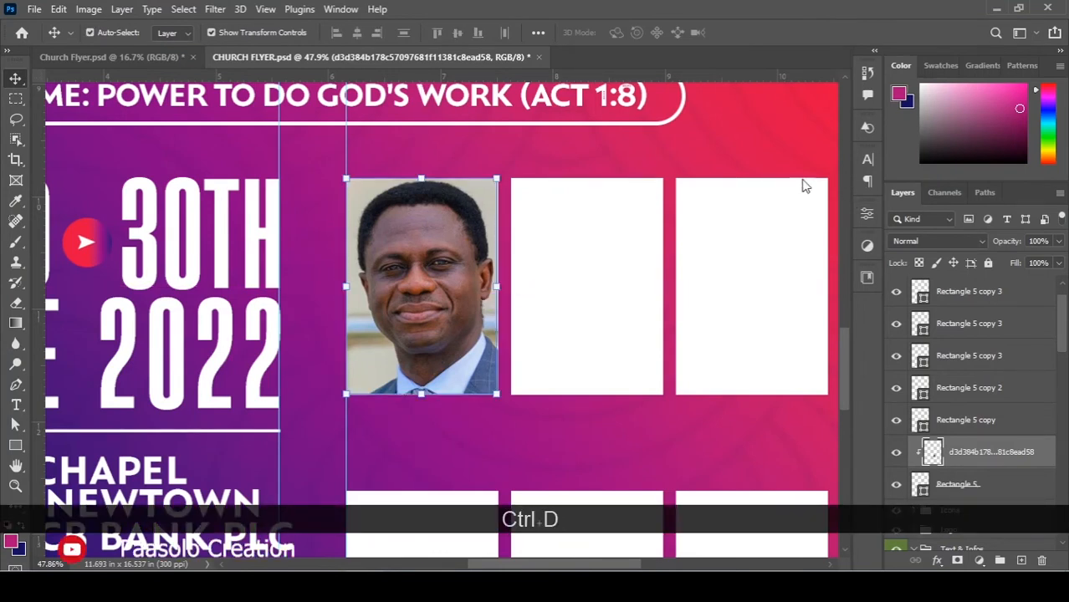
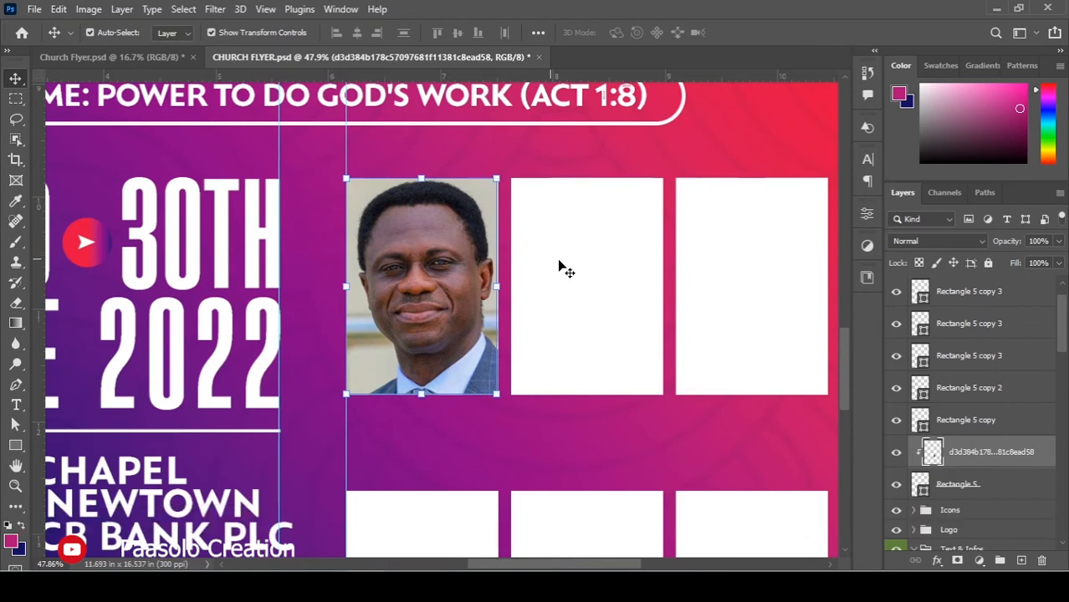
# Place the second leader's photo, scale it to about 58%, and move it over the middle frame.
pyautogui.click(627, 269)
pyautogui.hotkey('alt', 'Tab')
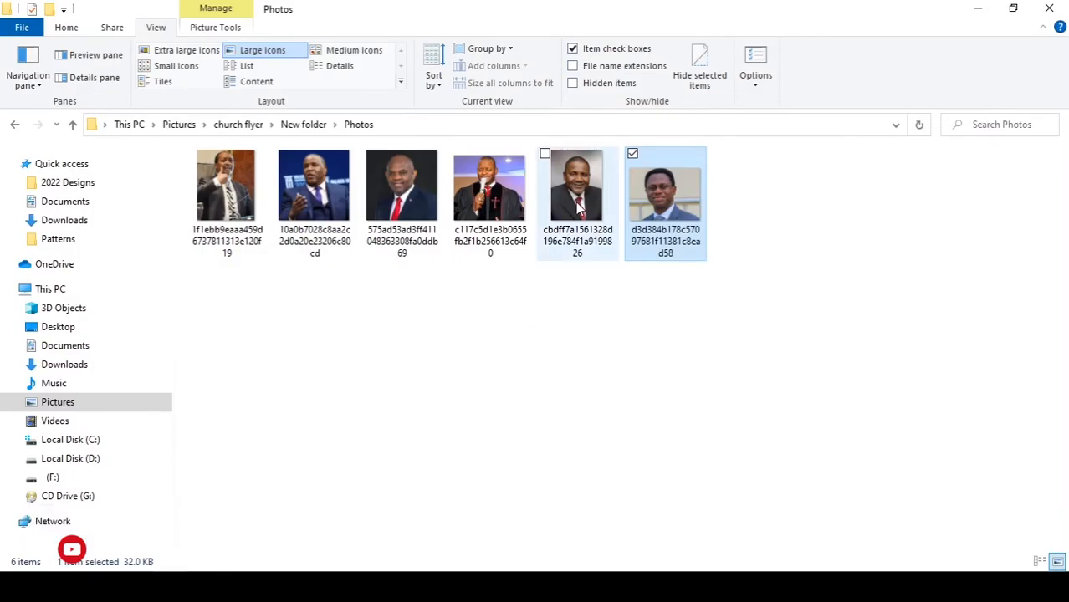
pyautogui.moveTo(578, 205); pyautogui.dragTo(460, 431)
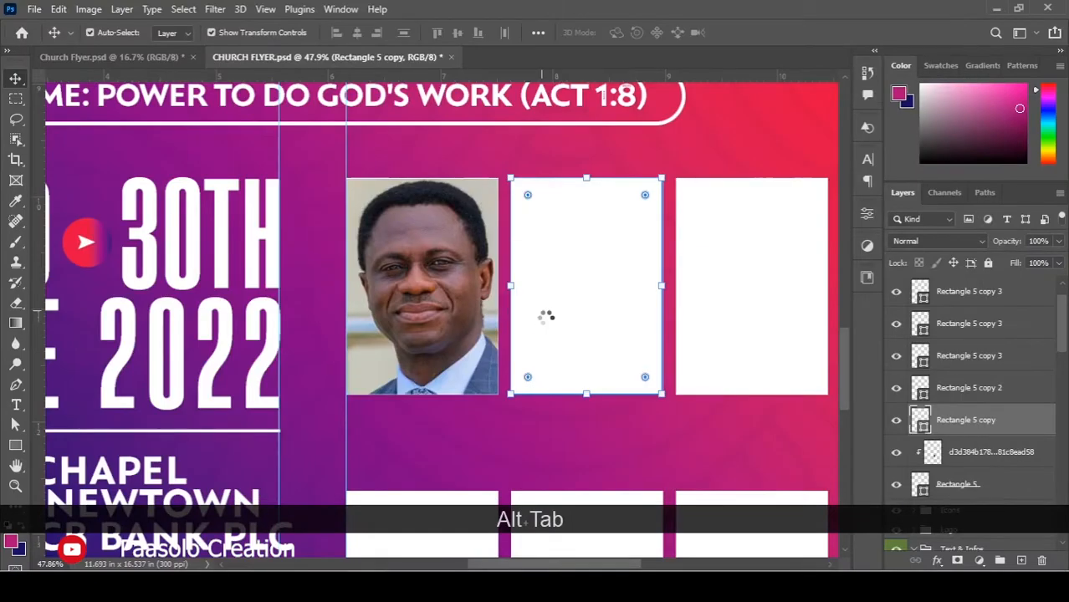
pyautogui.hotkey('ctrl', 't')
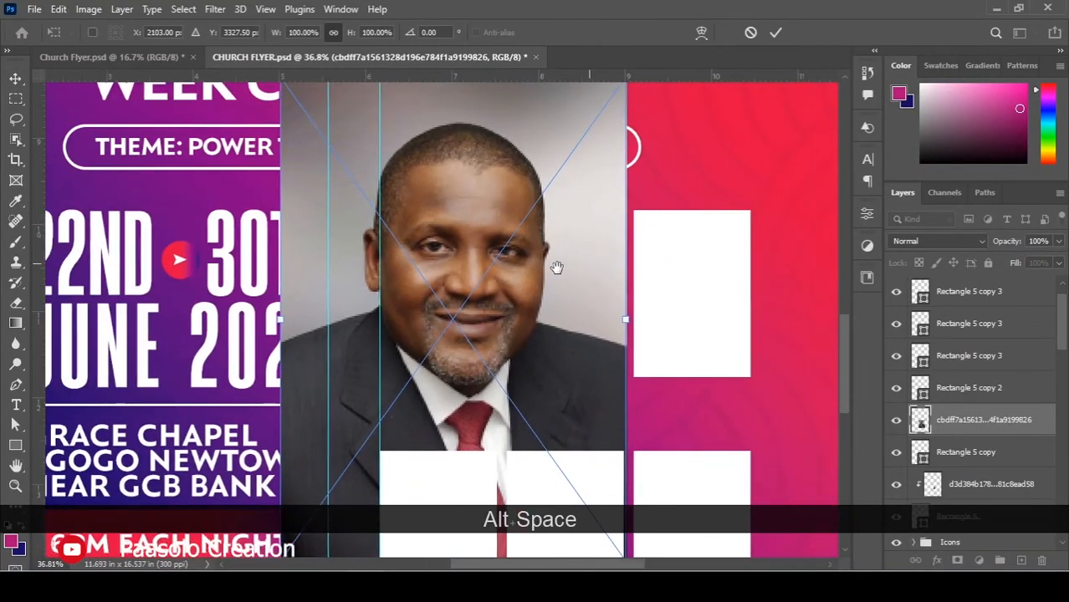
pyautogui.scroll(-2, 548, 296)
pyautogui.scroll(-1, 545, 428)
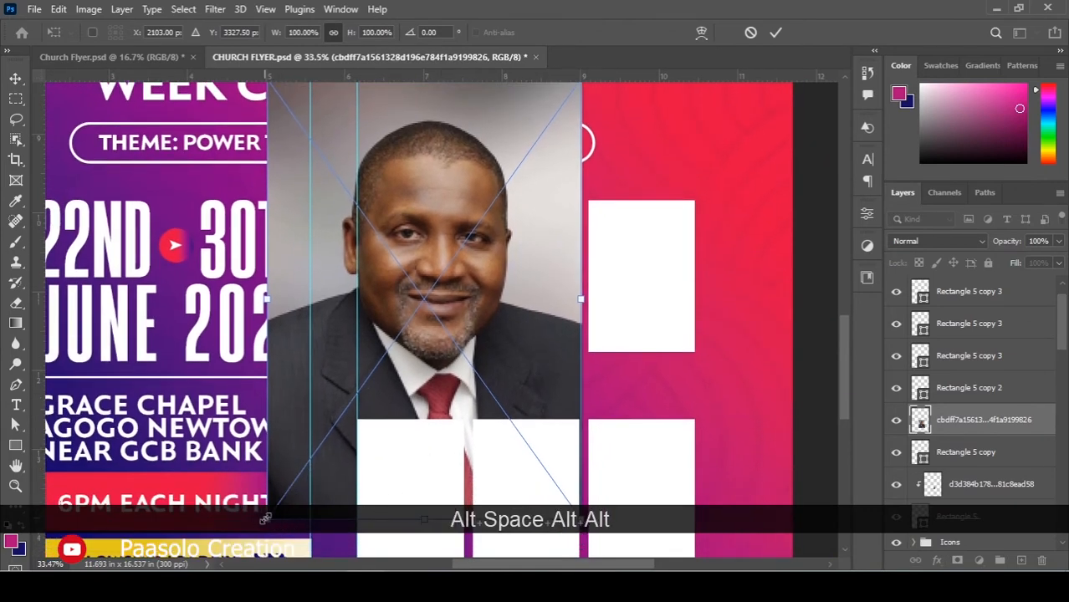
pyautogui.moveTo(265, 518); pyautogui.dragTo(325, 401)
pyautogui.moveTo(434, 274); pyautogui.dragTo(547, 286)
pyautogui.press('Return')
# Clip the photo into the middle frame and refine its size and position inside it.
pyautogui.hotkey('ctrl', 'alt', 'g')
pyautogui.scroll(2, 504, 226)
pyautogui.moveTo(646, 475); pyautogui.dragTo(657, 490)
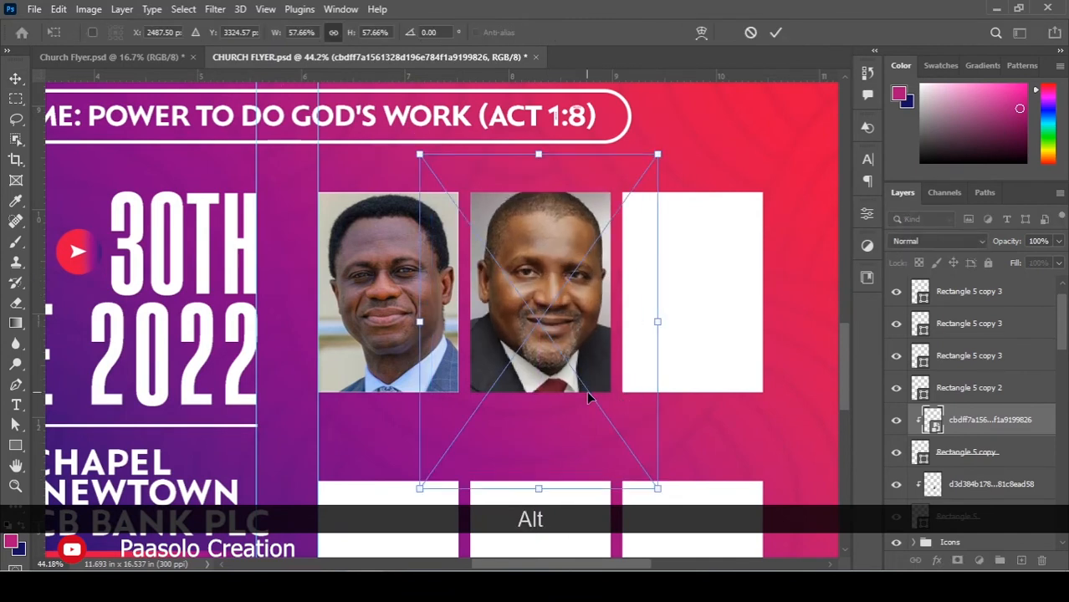
pyautogui.press('Down')
pyautogui.press('Down')
pyautogui.press('Down')
pyautogui.press('Down')
pyautogui.press('Down')
pyautogui.press('Down')
pyautogui.press('Down')
pyautogui.press('Down')
pyautogui.press('Down')
pyautogui.press('Down')
pyautogui.press('Down')
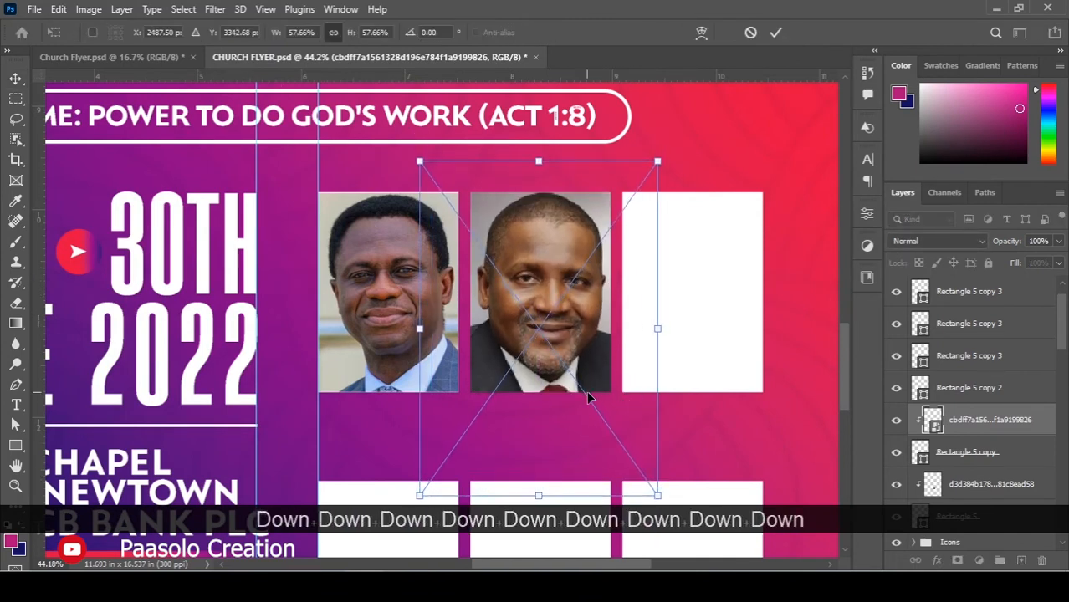
pyautogui.press('Return')
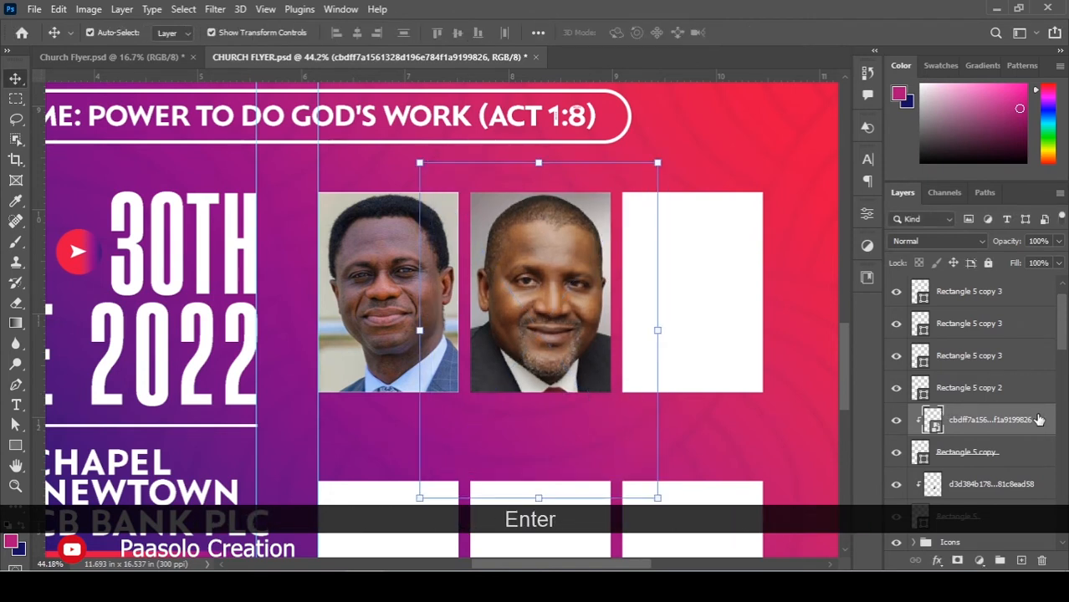
pyautogui.keyDown('alt'); pyautogui.click(960, 441); pyautogui.keyUp('alt')
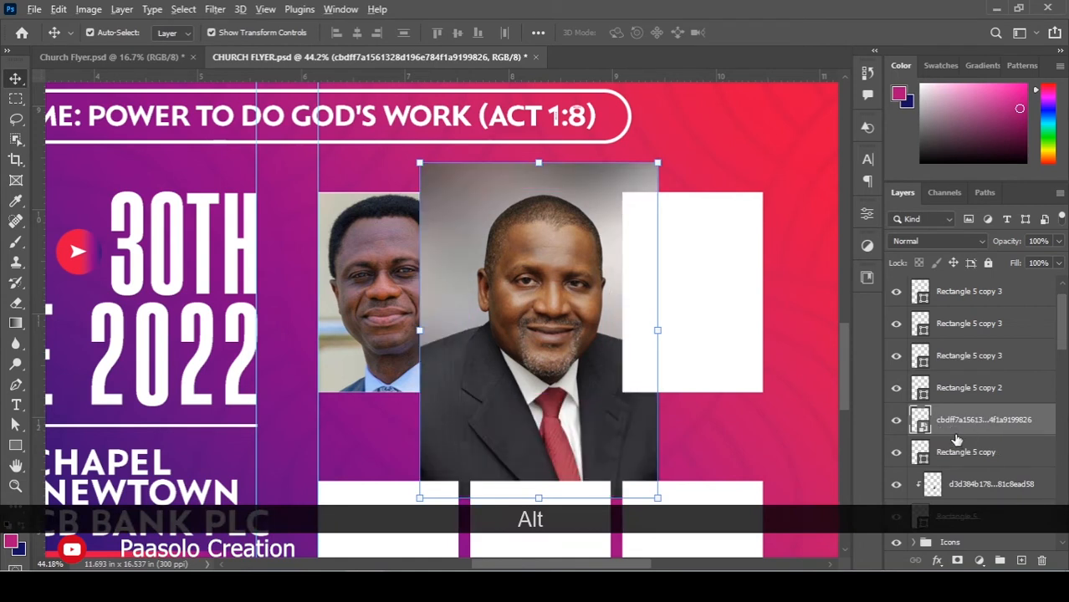
pyautogui.keyDown('alt'); pyautogui.click(959, 434); pyautogui.keyUp('alt')
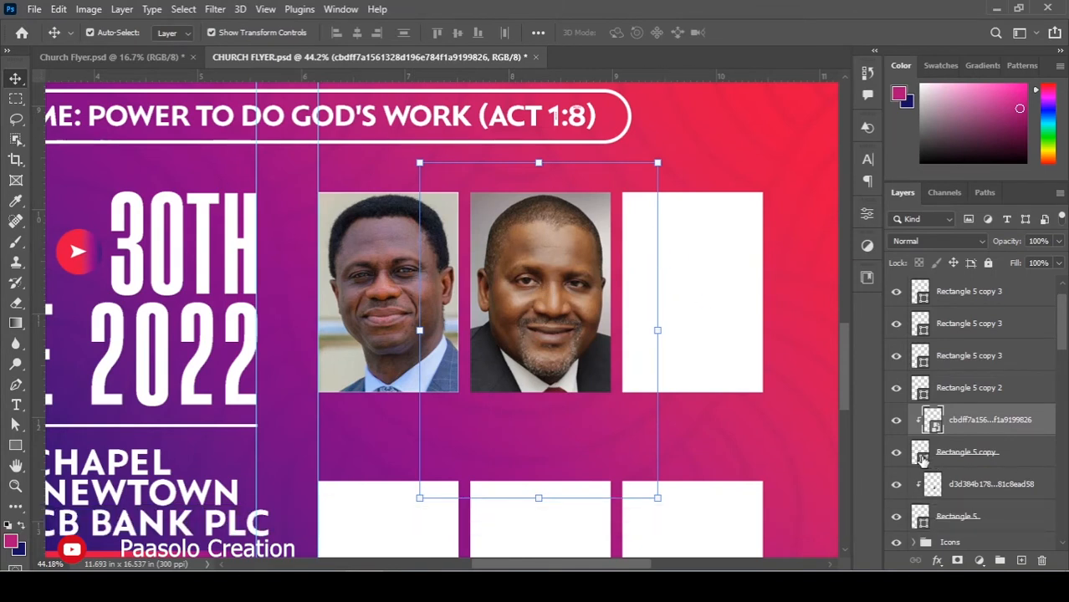
# Copy the framed part of the photo to a new layer and clip it into the middle frame.
pyautogui.press('ctrl')
pyautogui.press('ctrl')
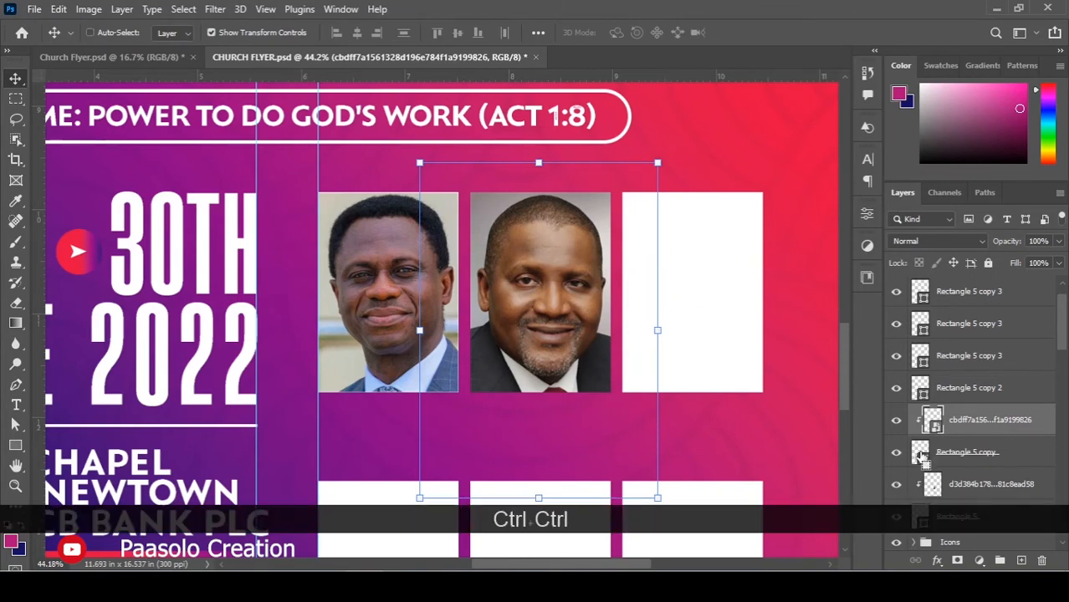
pyautogui.keyDown('ctrl'); pyautogui.click(920, 454); pyautogui.keyUp('ctrl')
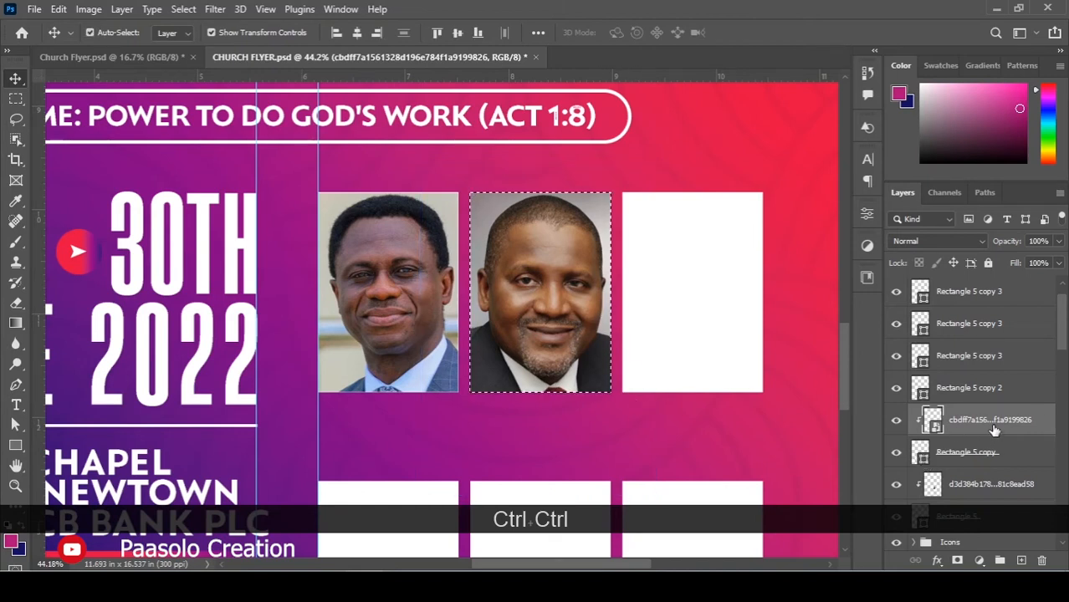
pyautogui.click(895, 420)
pyautogui.click(894, 420)
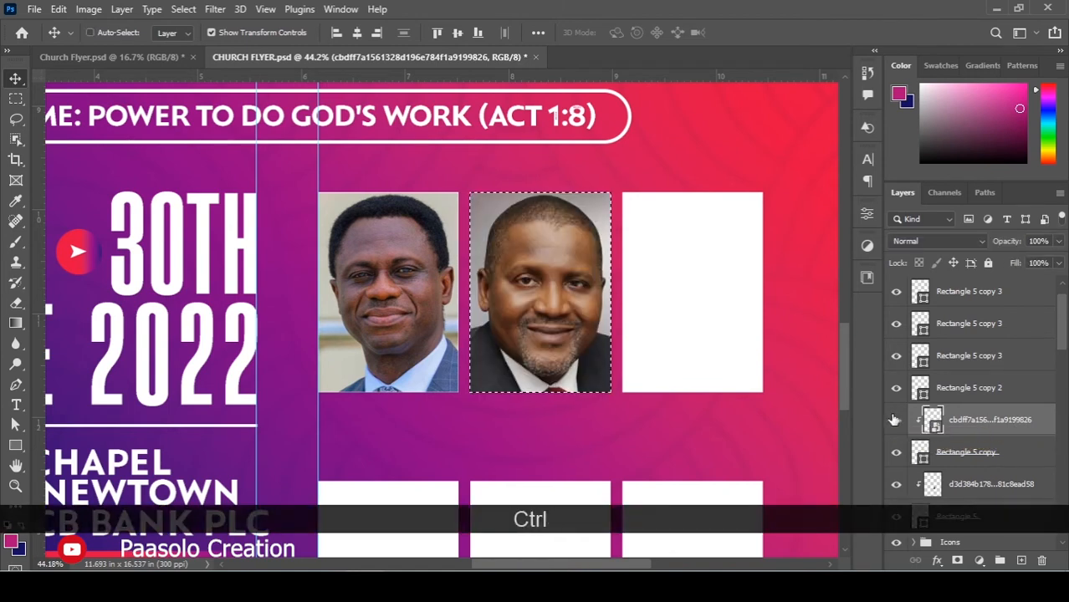
pyautogui.hotkey('ctrl', 'j')
pyautogui.click(971, 454)
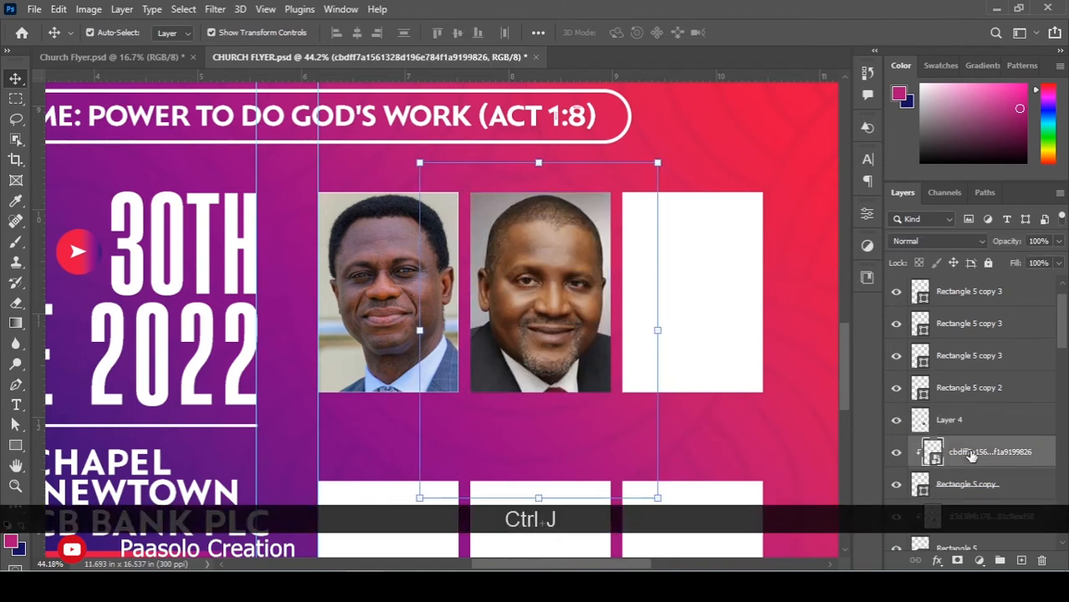
pyautogui.click(970, 455)
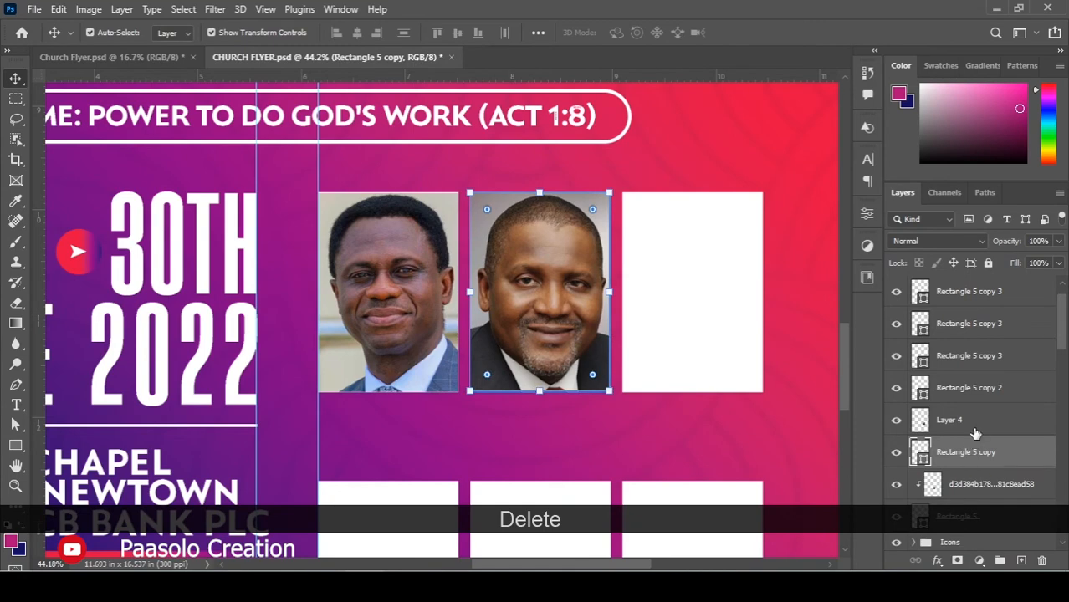
pyautogui.rightClick(972, 423)
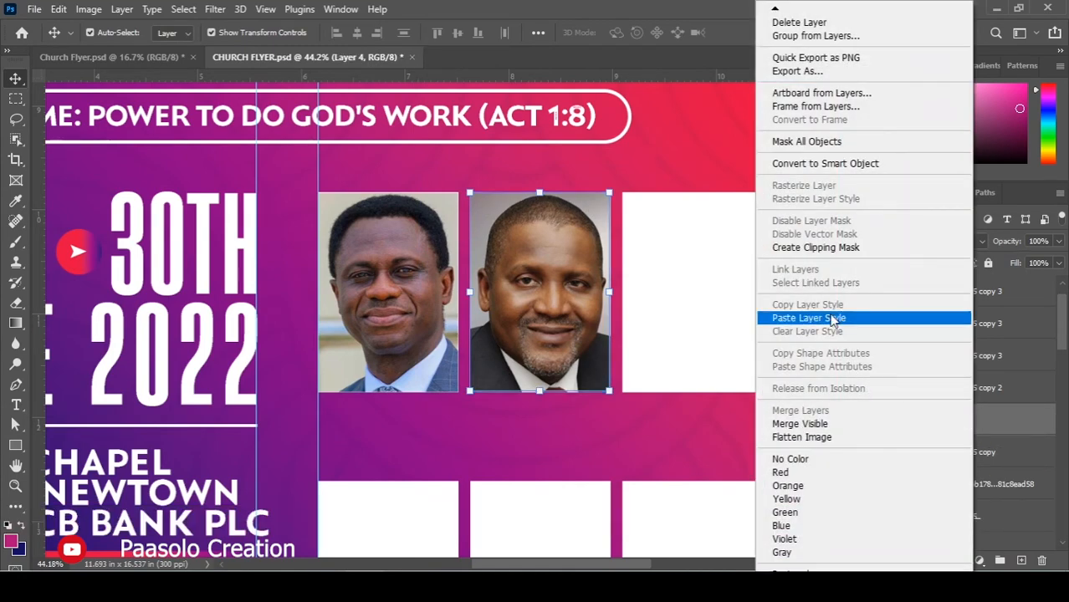
pyautogui.click(815, 247)
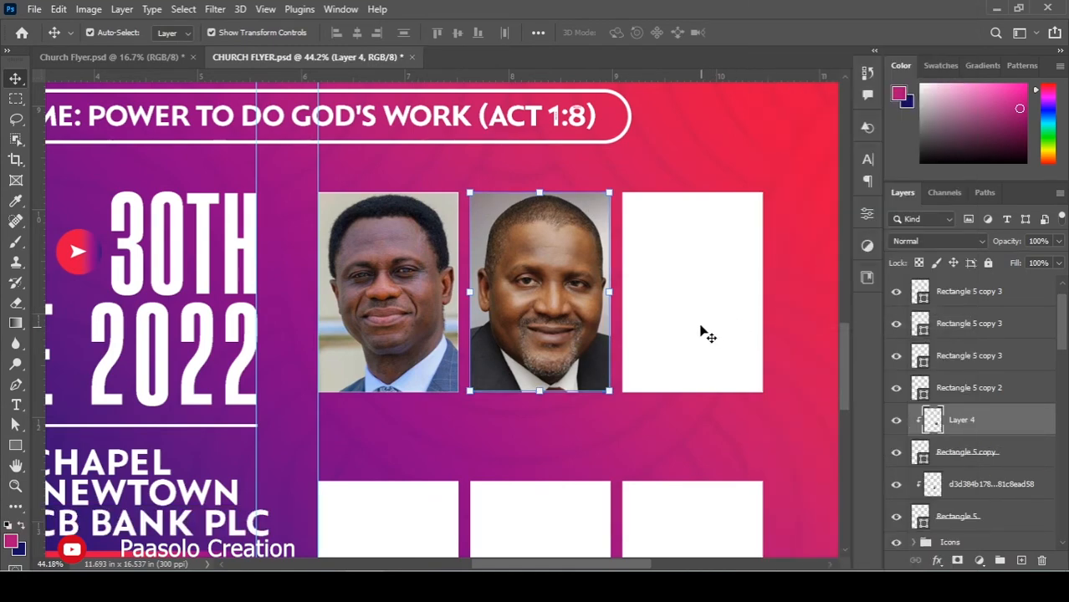
pyautogui.click(668, 285)
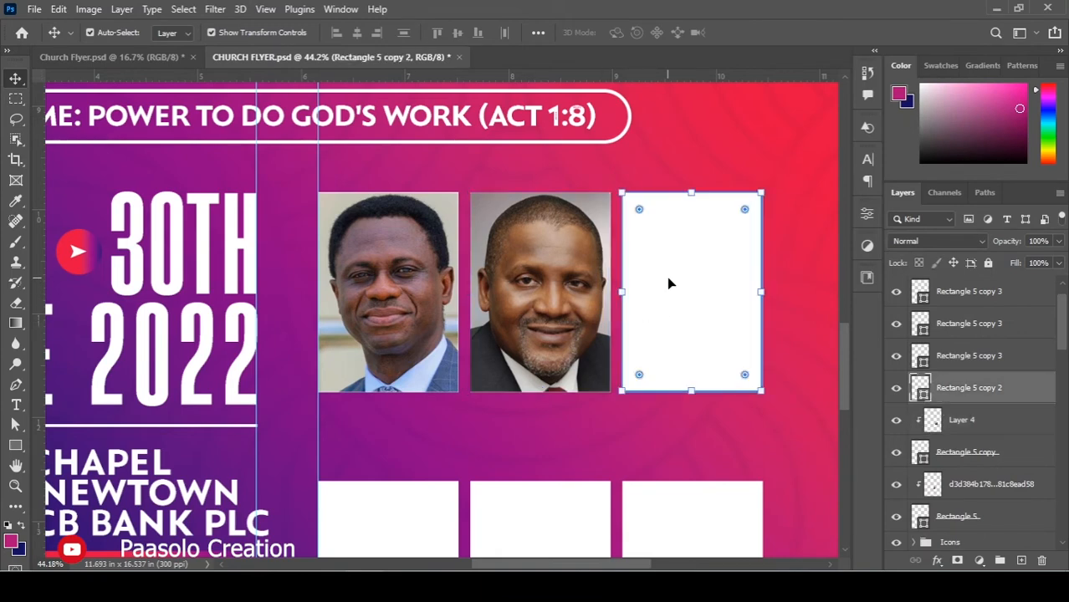
# Place the third leader's photo, shrink it to about 53%, and move it beside the other portraits.
pyautogui.hotkey('alt', 'Tab')
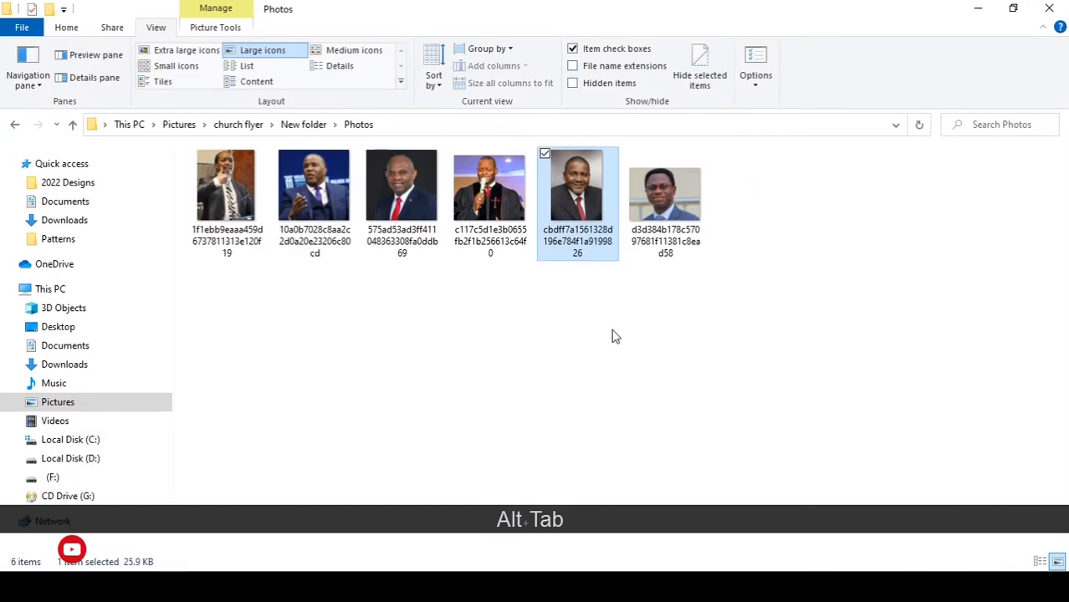
pyautogui.moveTo(399, 205); pyautogui.dragTo(590, 343)
pyautogui.hotkey('alt', 'Tab')
pyautogui.scroll(-2, 590, 343)
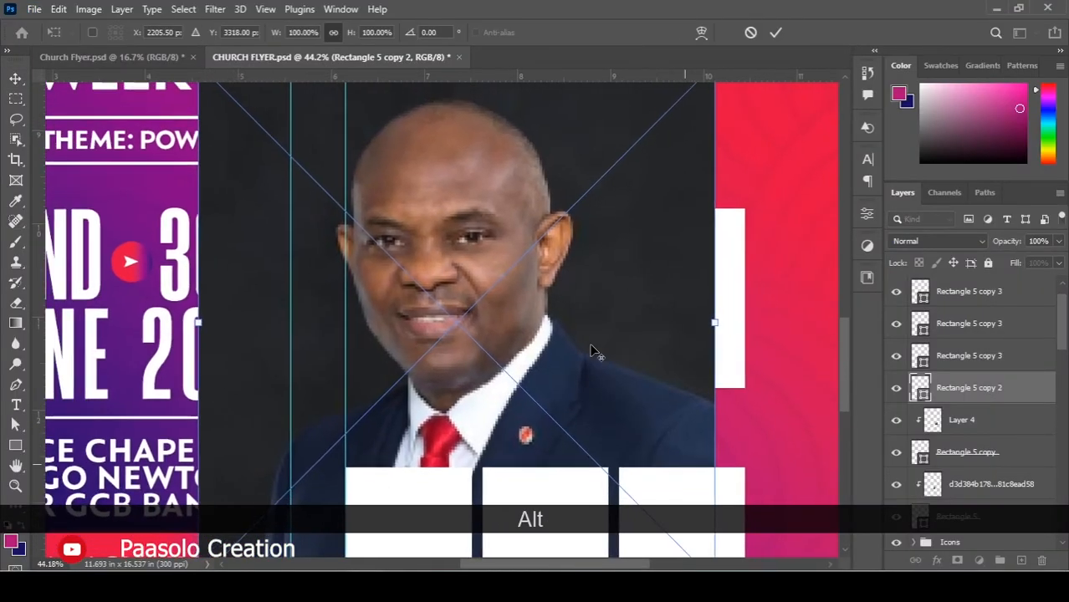
pyautogui.moveTo(685, 523); pyautogui.dragTo(611, 415)
pyautogui.moveTo(530, 349); pyautogui.dragTo(684, 347)
pyautogui.press('Return')
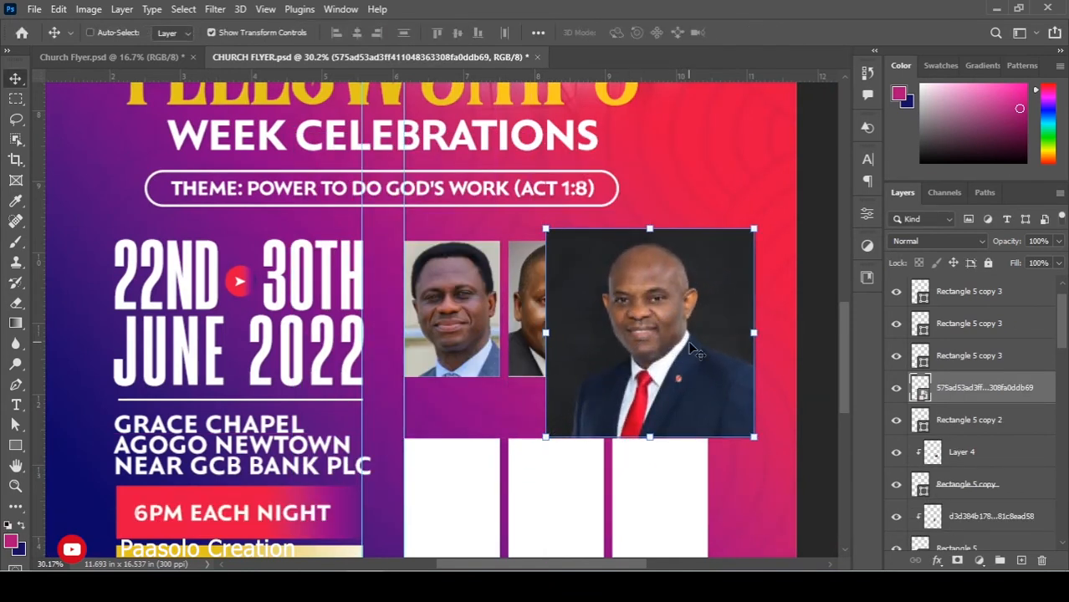
# Clip the third photo into the right-hand frame and nudge it into position.
pyautogui.press('ctrl')
pyautogui.hotkey('ctrl', 'alt', 'g')
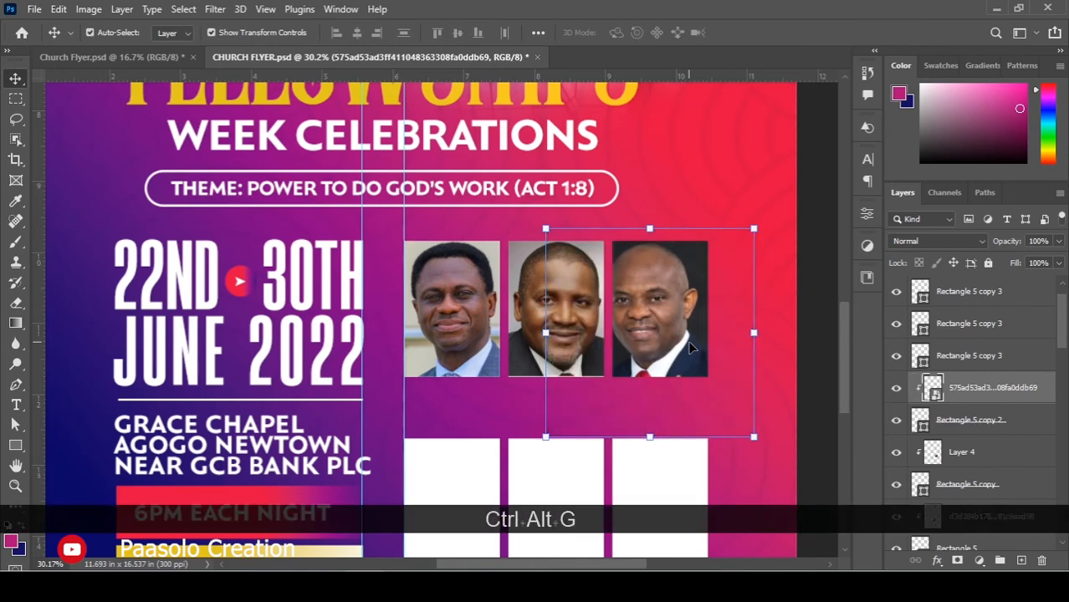
pyautogui.scroll(3, 703, 345)
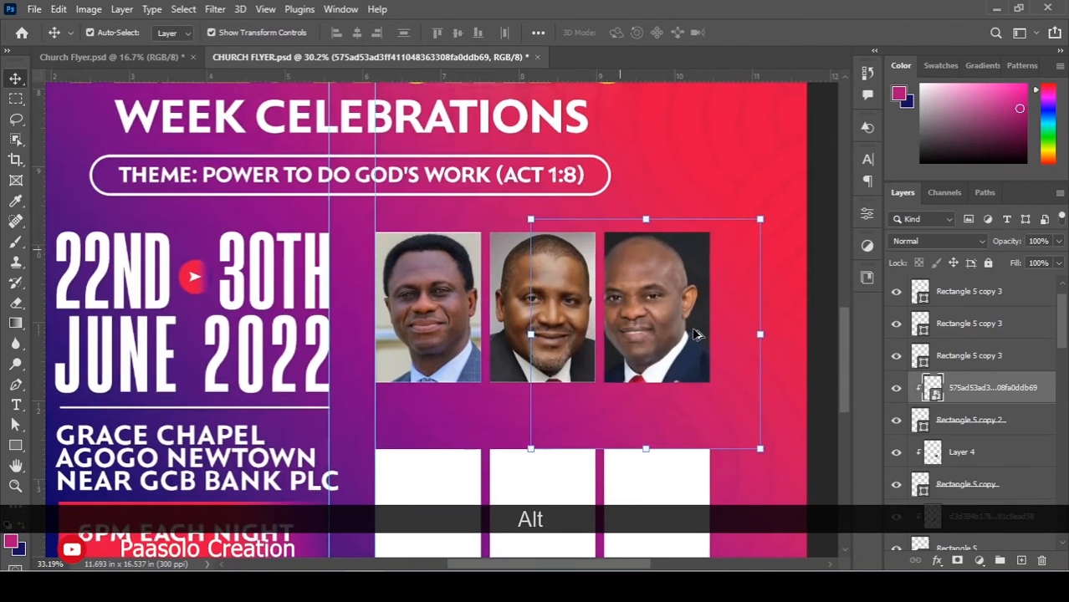
pyautogui.moveTo(666, 311); pyautogui.dragTo(679, 311)
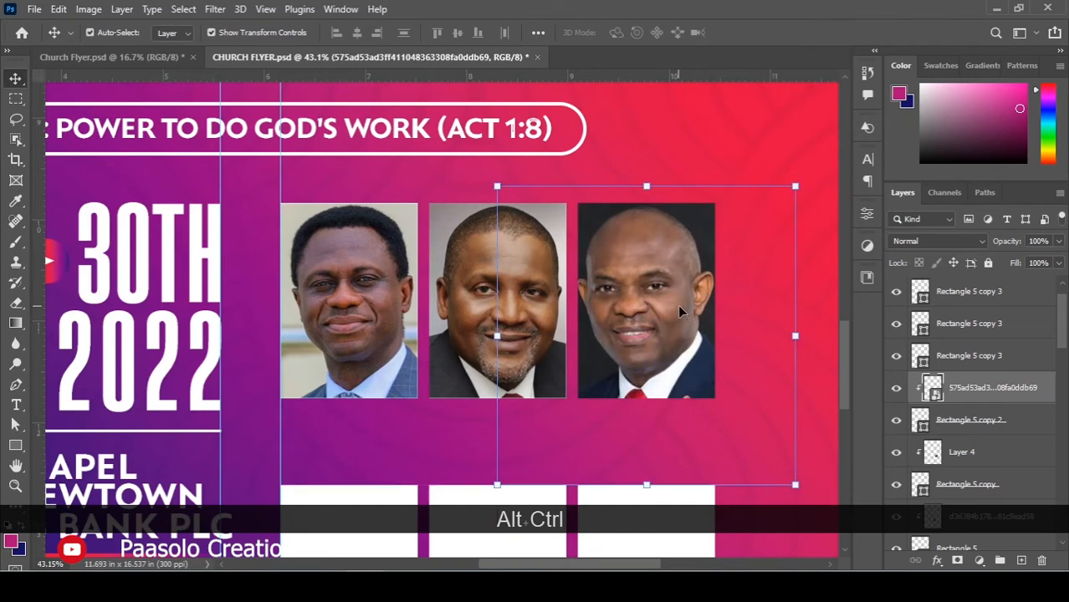
pyautogui.press('Down')
pyautogui.press('Down')
pyautogui.press('Down')
pyautogui.press('Right')
pyautogui.press('Right')
pyautogui.press('Down')
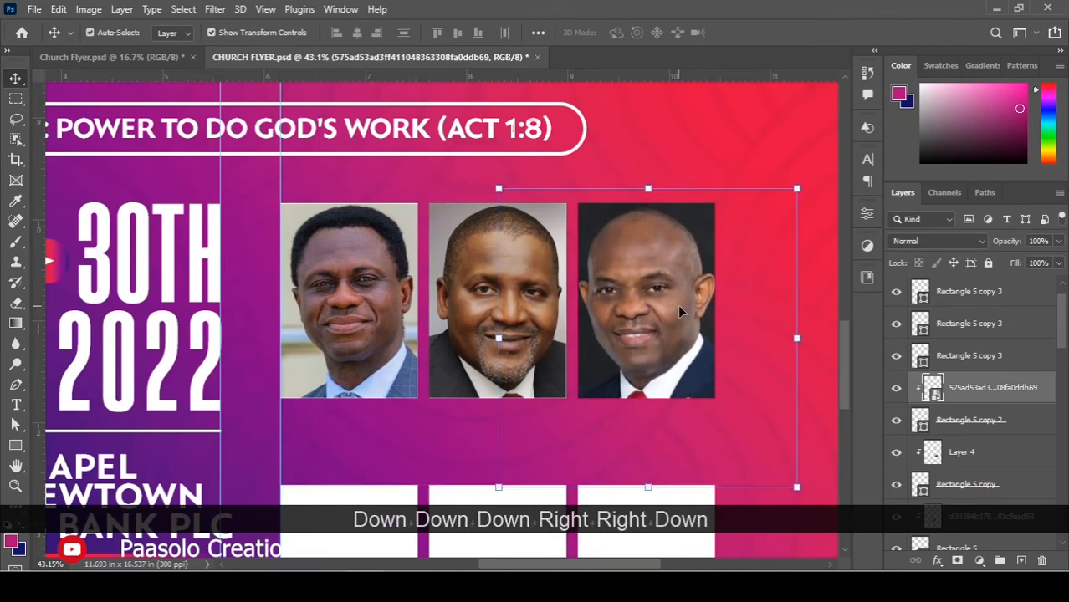
pyautogui.press('Left')
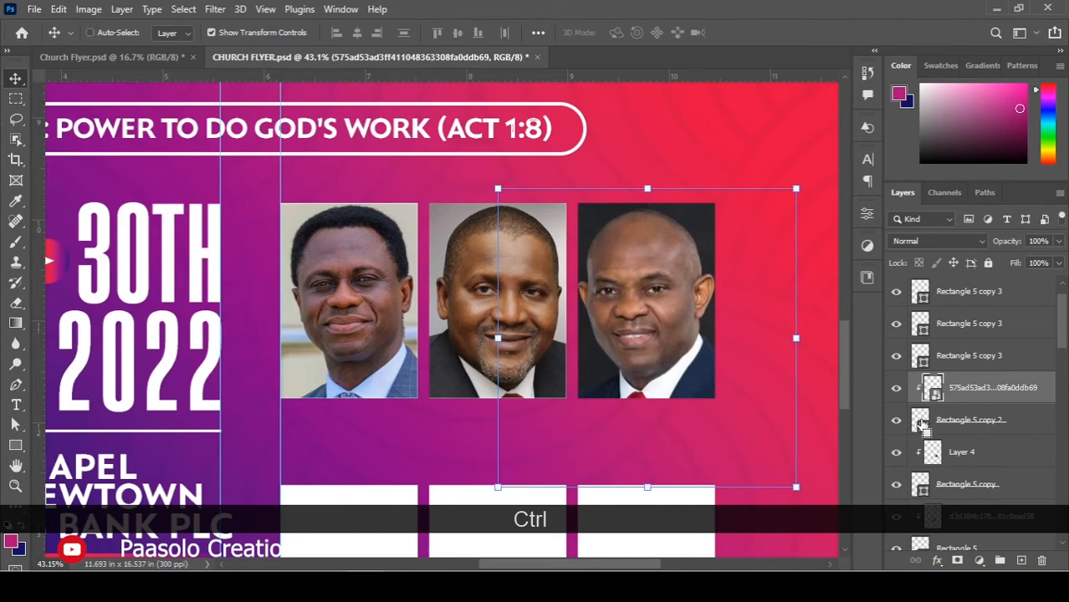
# Copy the framed part of the third photo to a new layer and delete the original.
pyautogui.keyDown('ctrl'); pyautogui.click(922, 425); pyautogui.keyUp('ctrl')
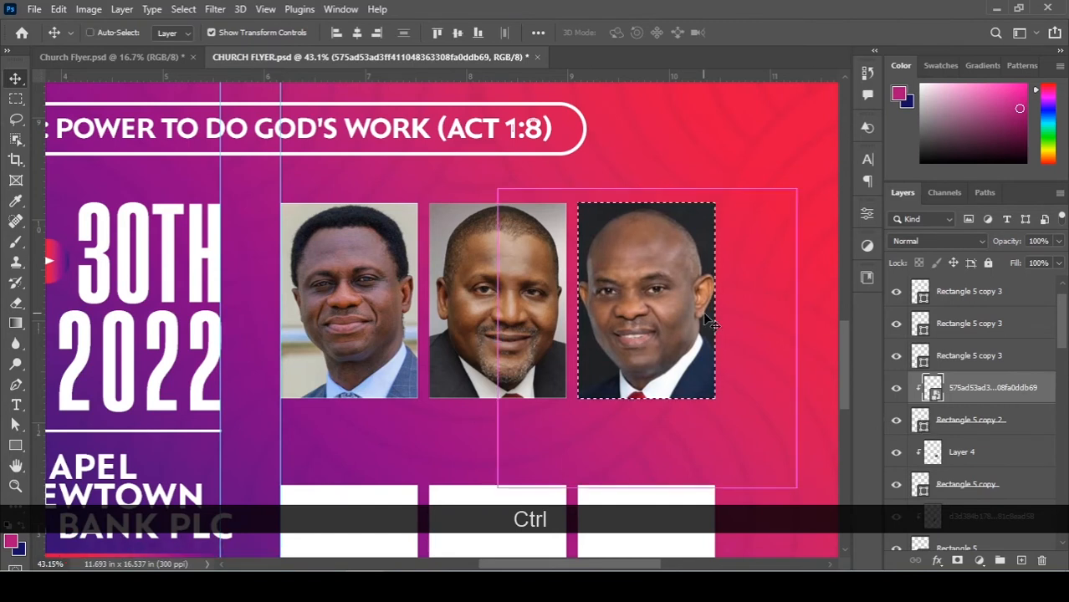
pyautogui.hotkey('ctrl', 'j')
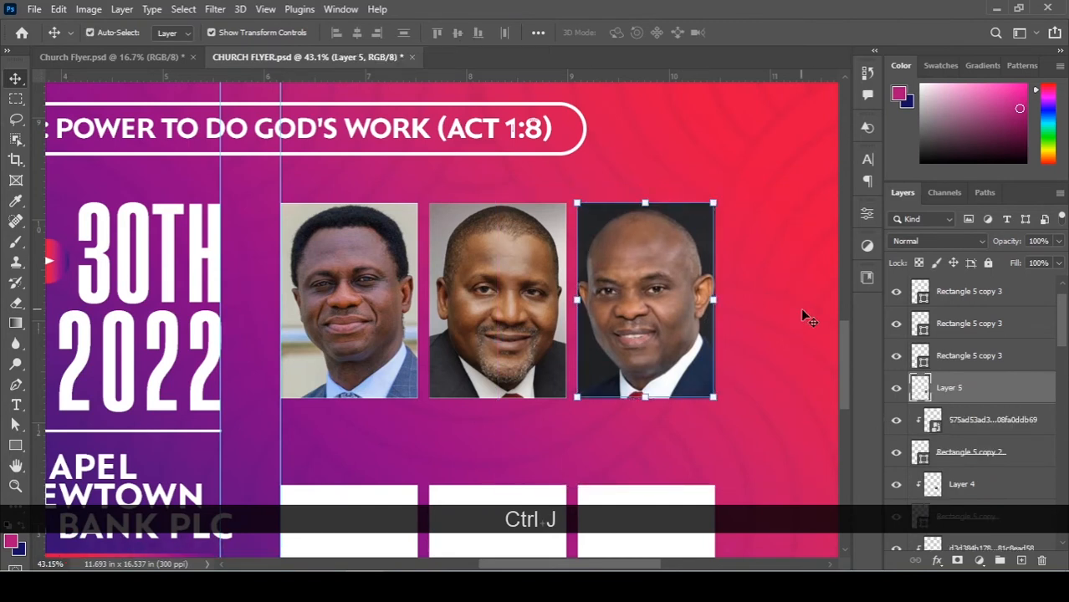
pyautogui.click(971, 430)
pyautogui.press('BackSpace')
pyautogui.press('BackSpace')
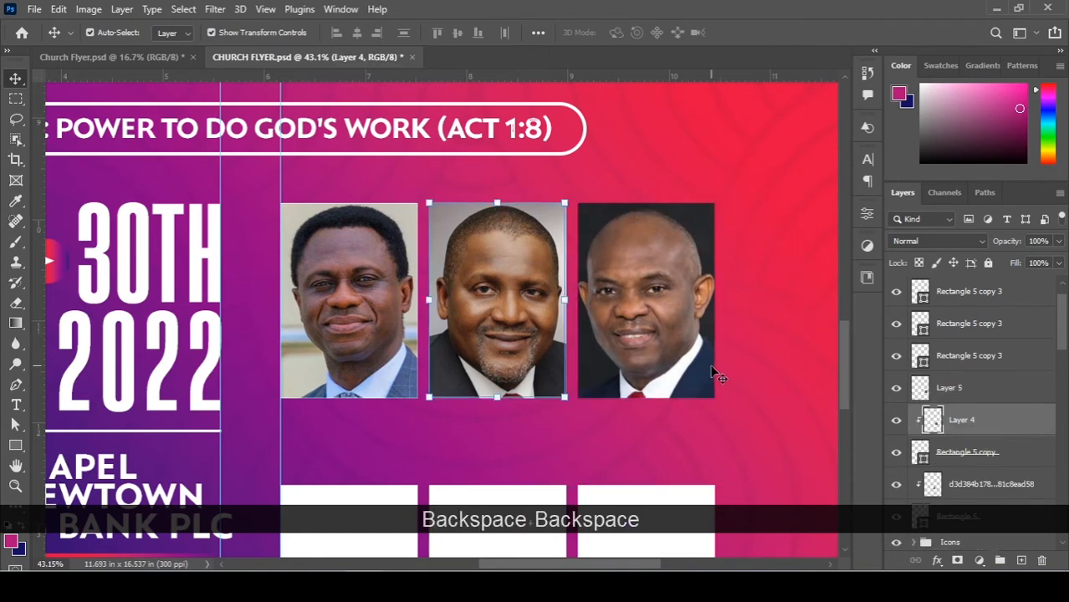
pyautogui.scroll(-1, 716, 374)
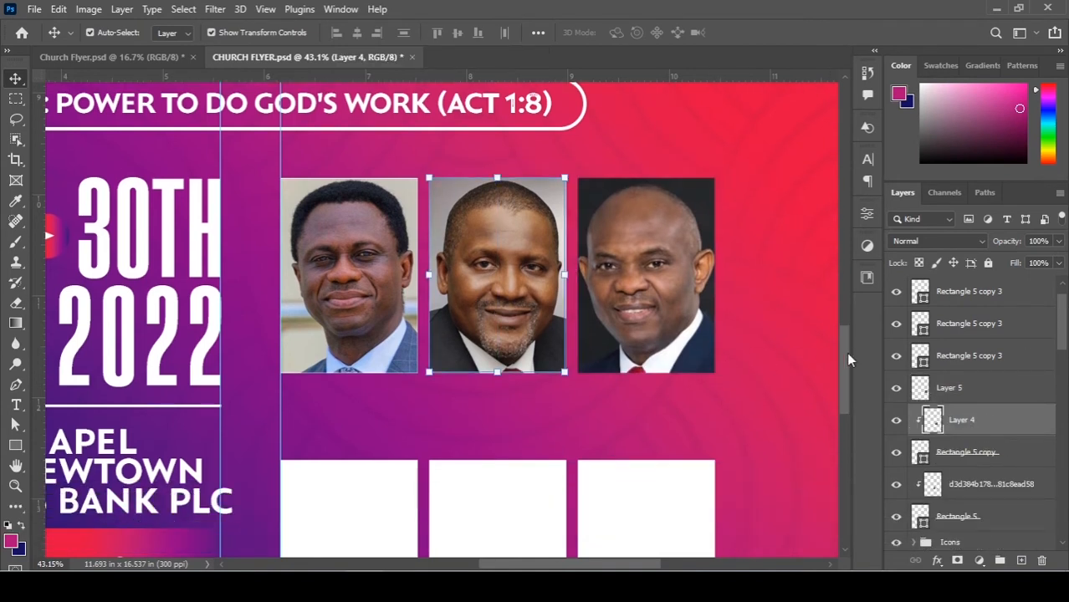
pyautogui.click(939, 387)
# Undo the last change and select the first empty frame in the lower row.
pyautogui.hotkey('ctrl', 'z')
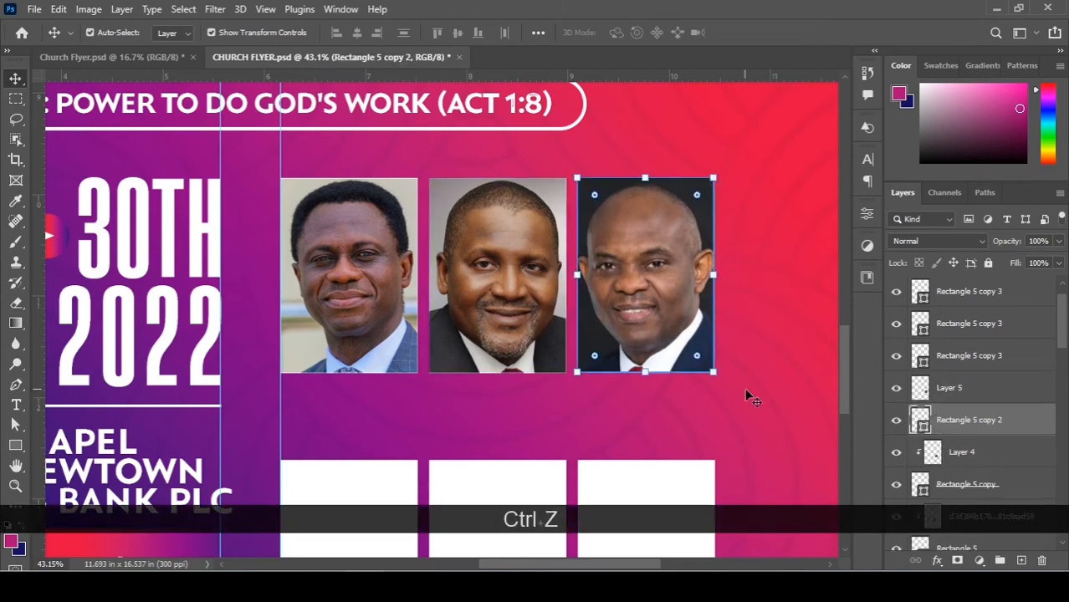
pyautogui.scroll(-2, 744, 387)
pyautogui.keyDown('alt'); pyautogui.scroll(-1, 586, 384); pyautogui.keyUp('alt')
pyautogui.keyDown('alt'); pyautogui.scroll(-3, 535, 410); pyautogui.keyUp('alt')
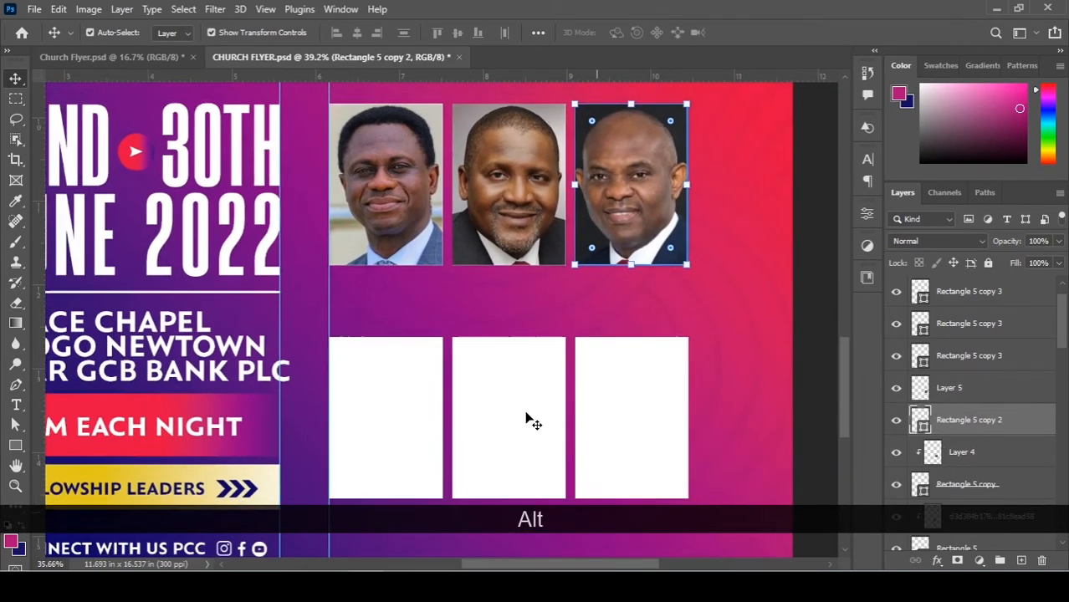
pyautogui.click(398, 387)
pyautogui.hotkey('alt', 'Tab')
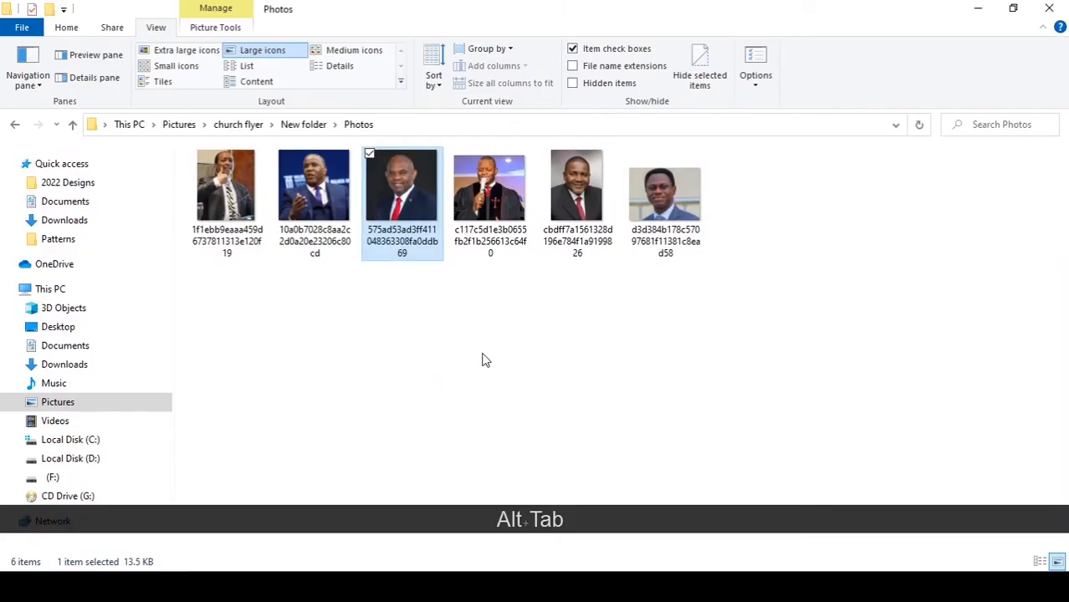
# Place a leader photo, scale it, and clip it inside the lower-left frame.
pyautogui.moveTo(308, 209); pyautogui.dragTo(444, 427)
pyautogui.hotkey('alt', 'Tab')
pyautogui.scroll(-3, 537, 392)
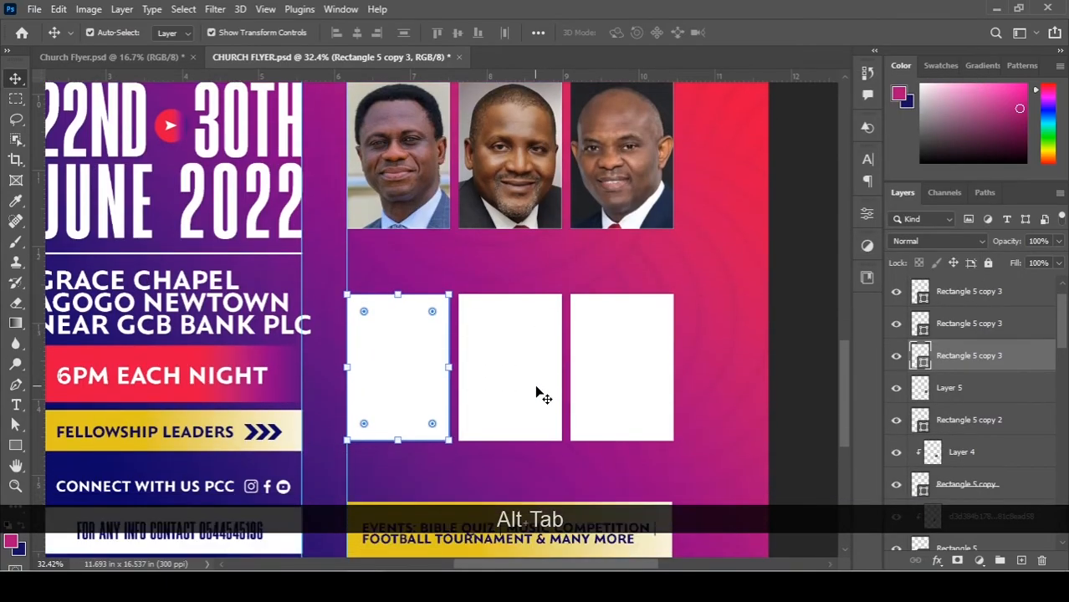
pyautogui.click(484, 329)
pyautogui.moveTo(673, 164); pyautogui.dragTo(500, 216)
pyautogui.hotkey('ctrl', 'alt', 'g')
pyautogui.moveTo(437, 426); pyautogui.dragTo(434, 460)
pyautogui.press('Return')
# Place the next leader photo, scaled and clipped into the lower middle frame, and duplicate its layer.
pyautogui.hotkey('alt', 'Tab')
pyautogui.moveTo(227, 202); pyautogui.dragTo(453, 365)
pyautogui.hotkey('alt', 'Tab')
pyautogui.moveTo(602, 172); pyautogui.dragTo(551, 246)
pyautogui.hotkey('ctrl', 'alt', 'g')
pyautogui.scroll(5, 551, 311)
pyautogui.moveTo(677, 276); pyautogui.dragTo(661, 294)
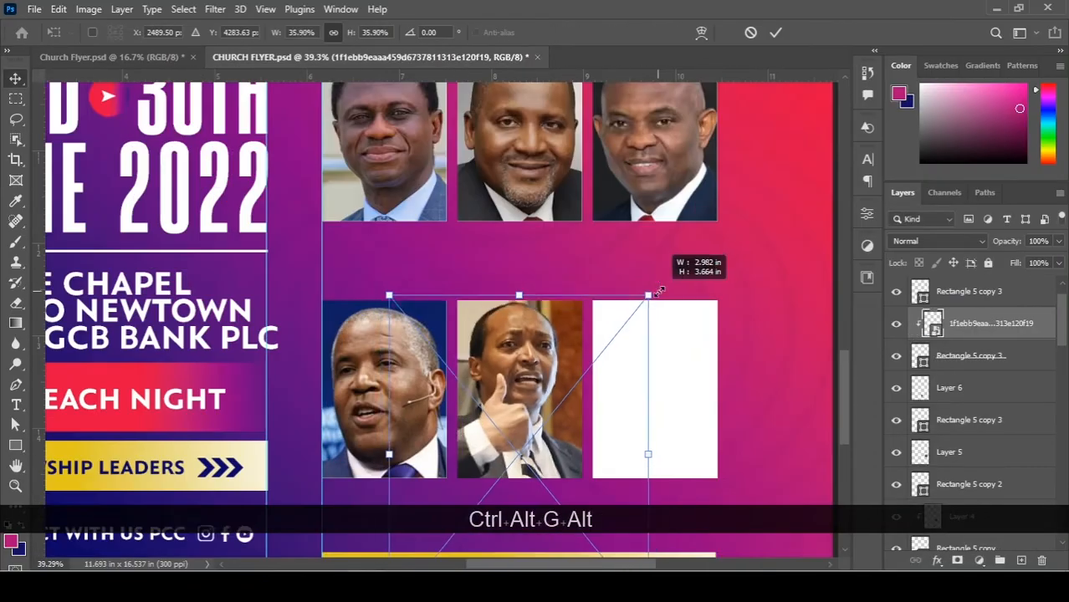
pyautogui.press('Down')
pyautogui.press('Down')
pyautogui.press('Down')
pyautogui.press('Down')
pyautogui.press('Down')
pyautogui.press('Left')
pyautogui.press('Left')
pyautogui.press('Left')
pyautogui.press('Left')
pyautogui.press('Return')
pyautogui.hotkey('ctrl', 'j')
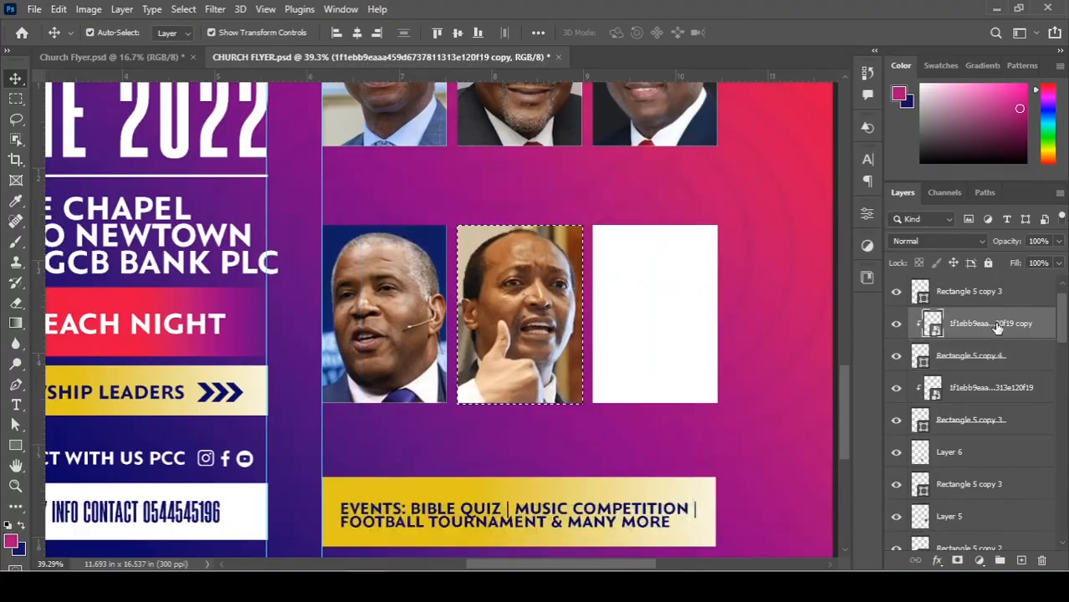
# Select the top-left leader photo on the flyer.
pyautogui.hotkey('alt', 'Tab')
pyautogui.hotkey('alt', 'Tab')
pyautogui.scroll(4, 537, 324)
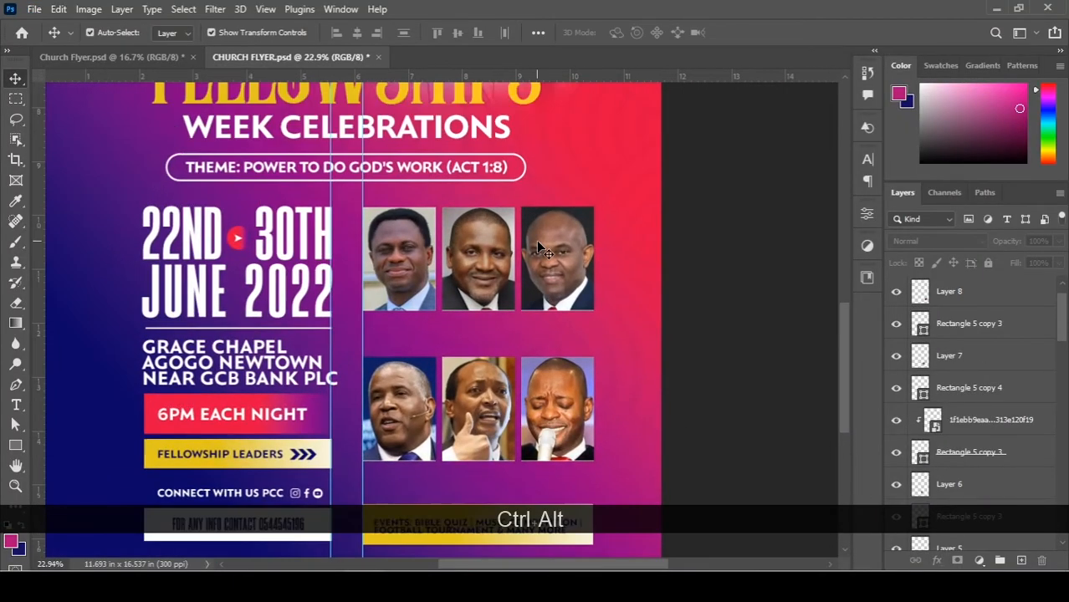
pyautogui.scroll(5, 536, 240)
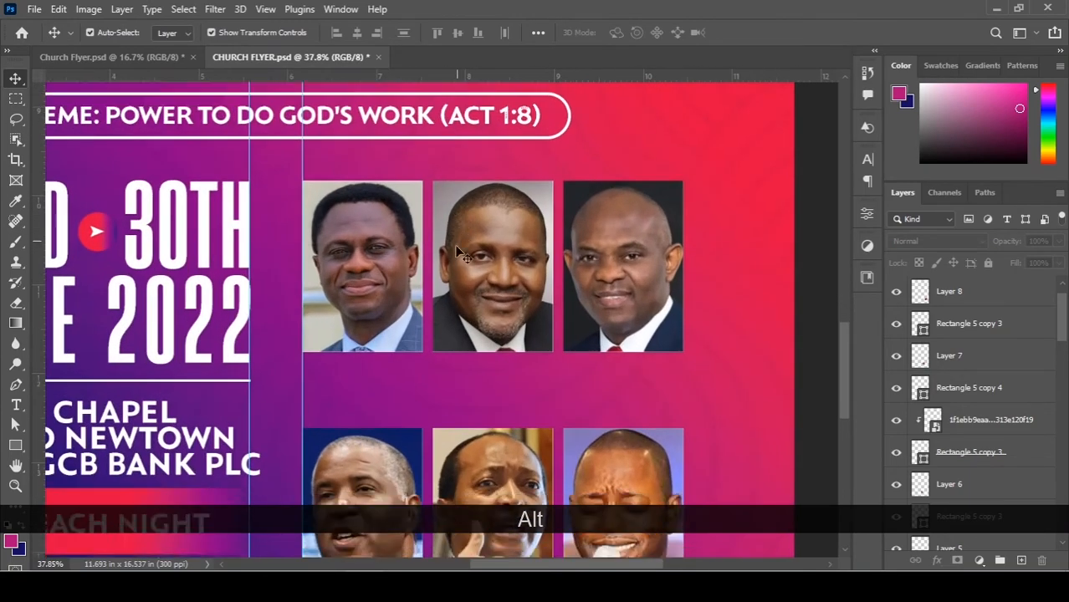
pyautogui.keyDown('ctrl'); pyautogui.click(365, 191); pyautogui.keyUp('ctrl')
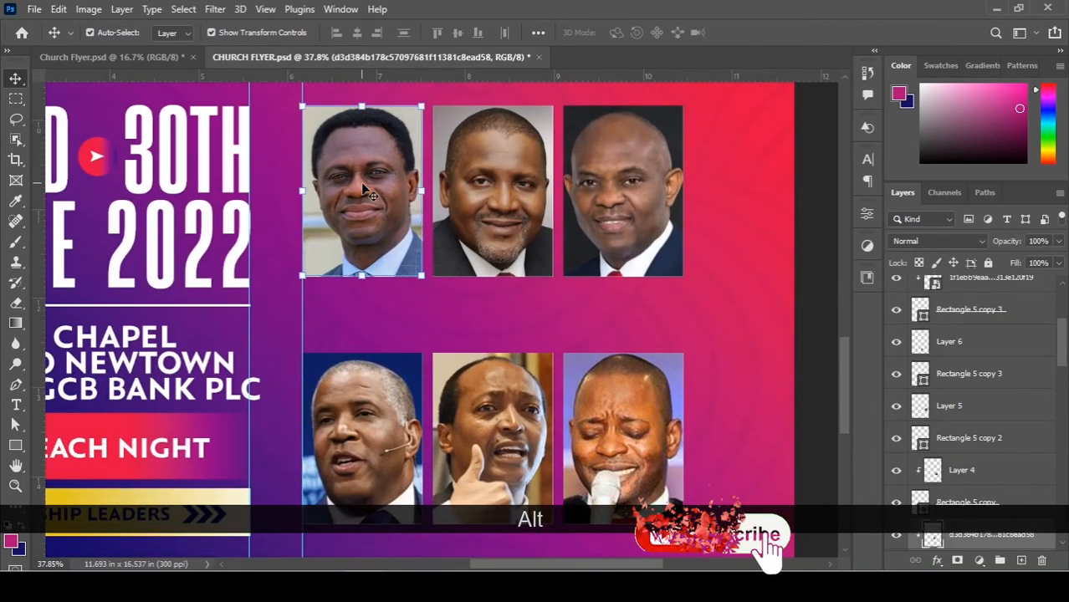
# Brighten the top-left leader photo with Brightness/Contrast.
pyautogui.hotkey('ctrl', 'l')
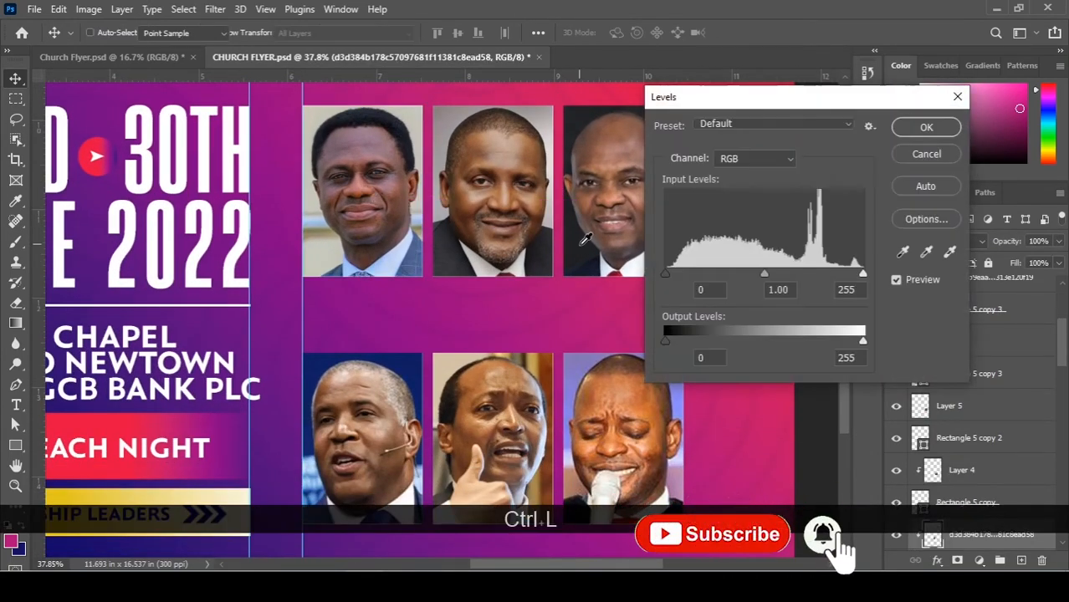
pyautogui.press('Escape')
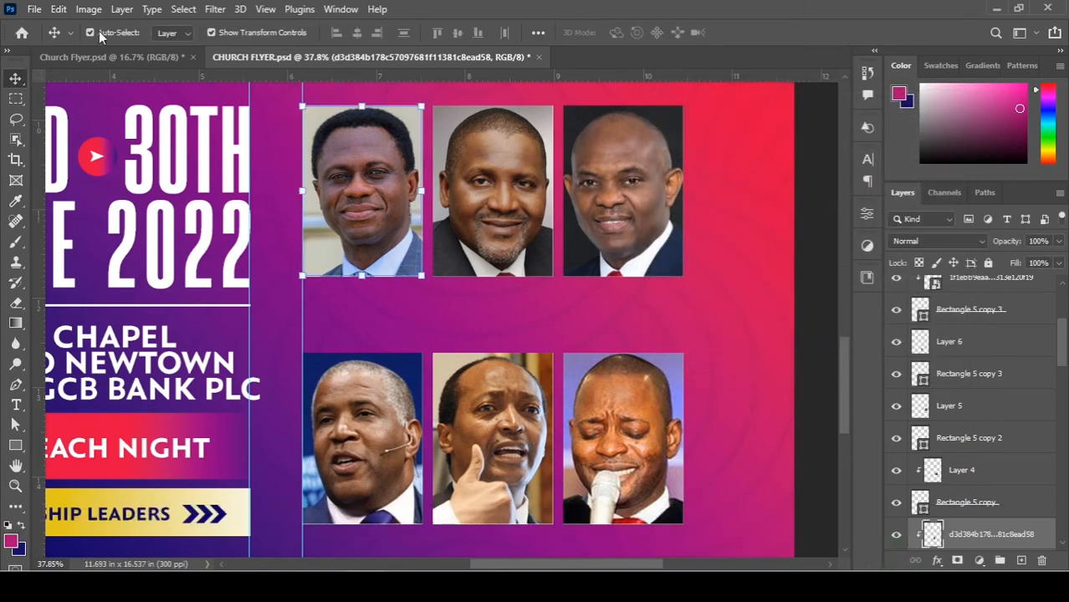
pyautogui.click(88, 9)
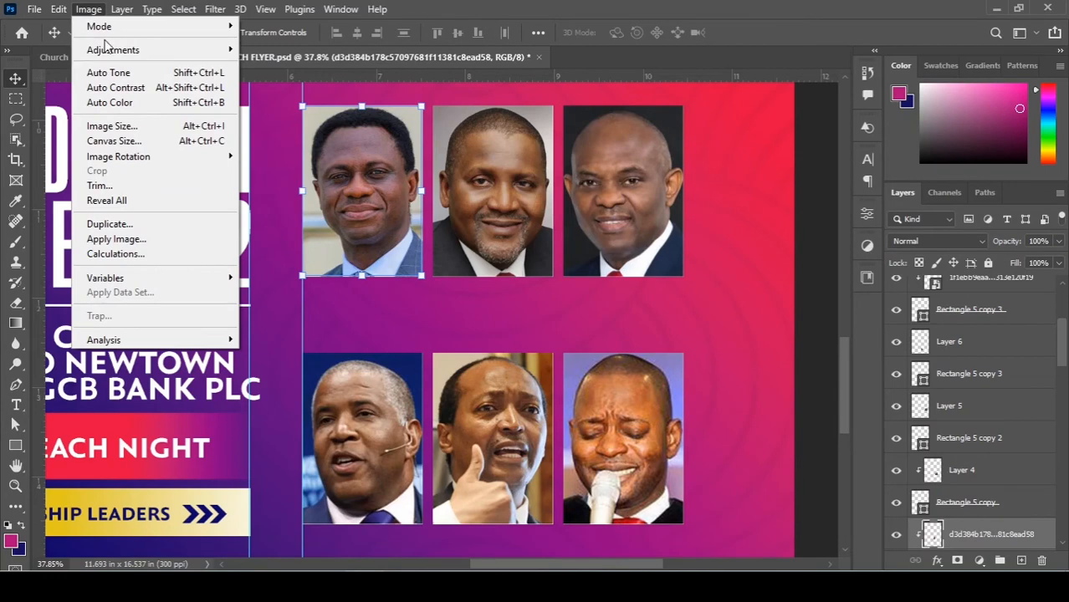
pyautogui.moveTo(113, 49)
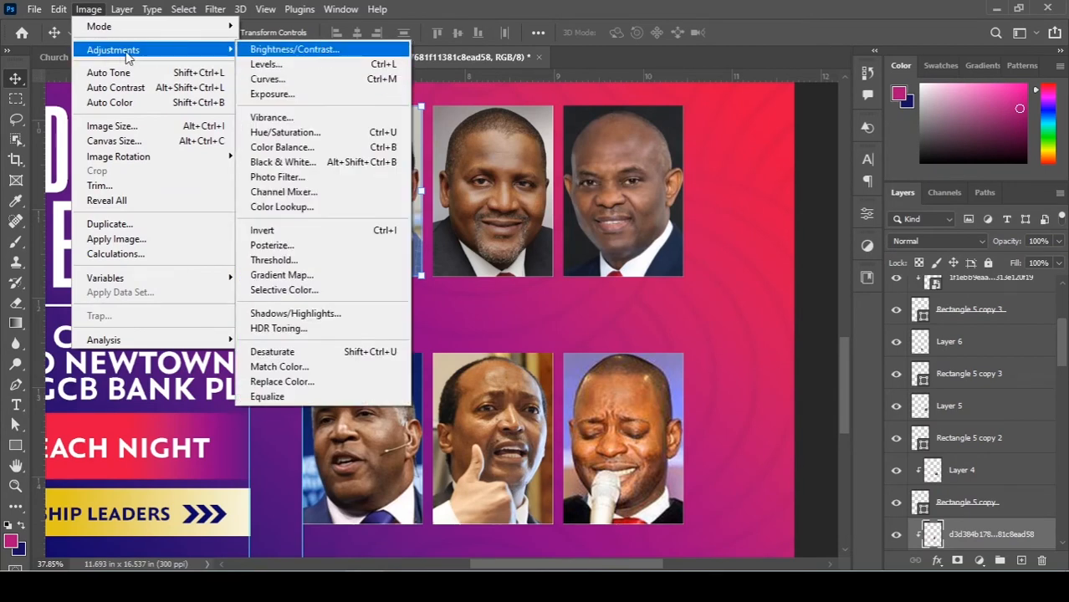
pyautogui.click(310, 51)
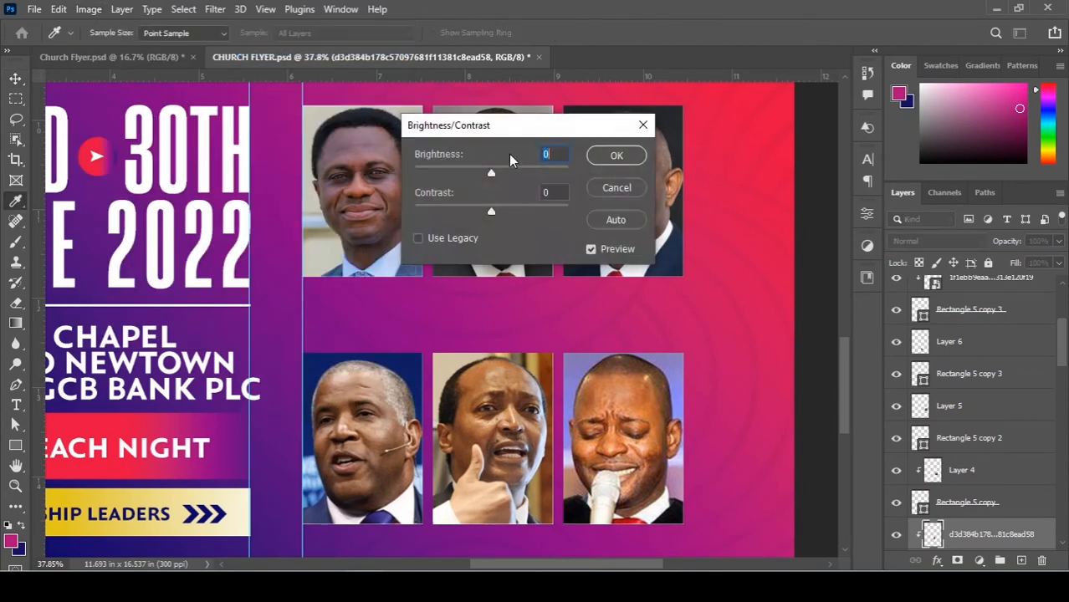
pyautogui.moveTo(494, 172); pyautogui.dragTo(519, 173)
pyautogui.click(608, 157)
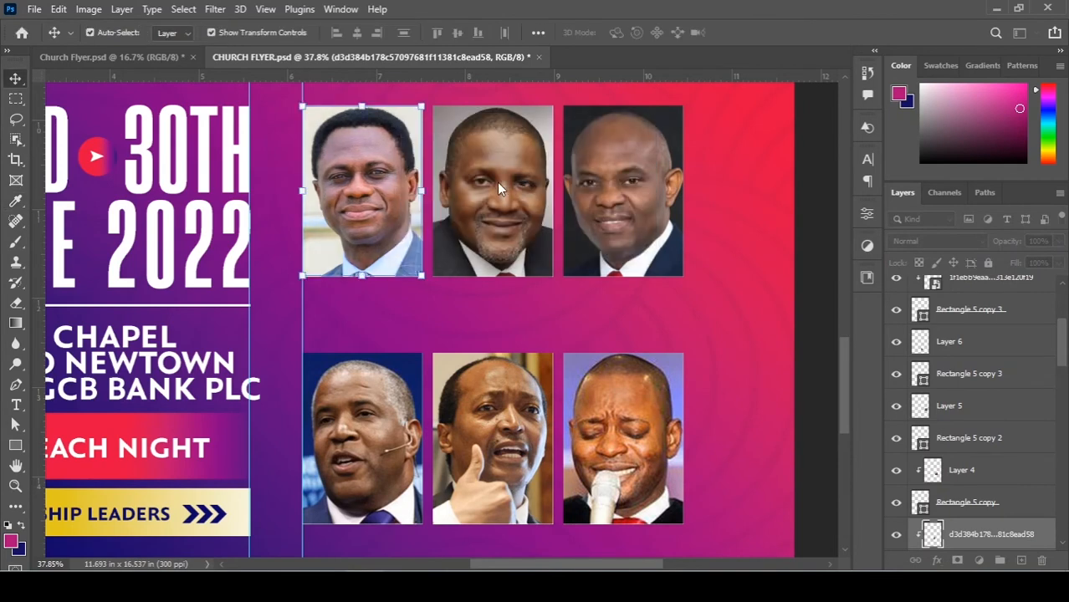
# Brighten the top-middle leader photo with Brightness/Contrast.
pyautogui.click(499, 189)
pyautogui.click(89, 9)
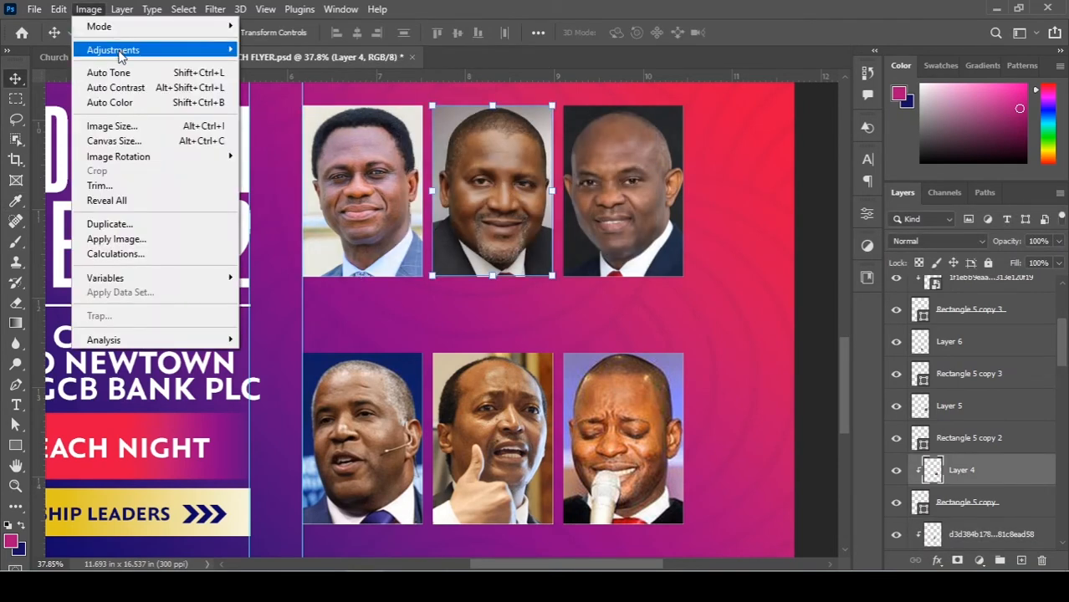
pyautogui.moveTo(117, 48)
pyautogui.click(310, 50)
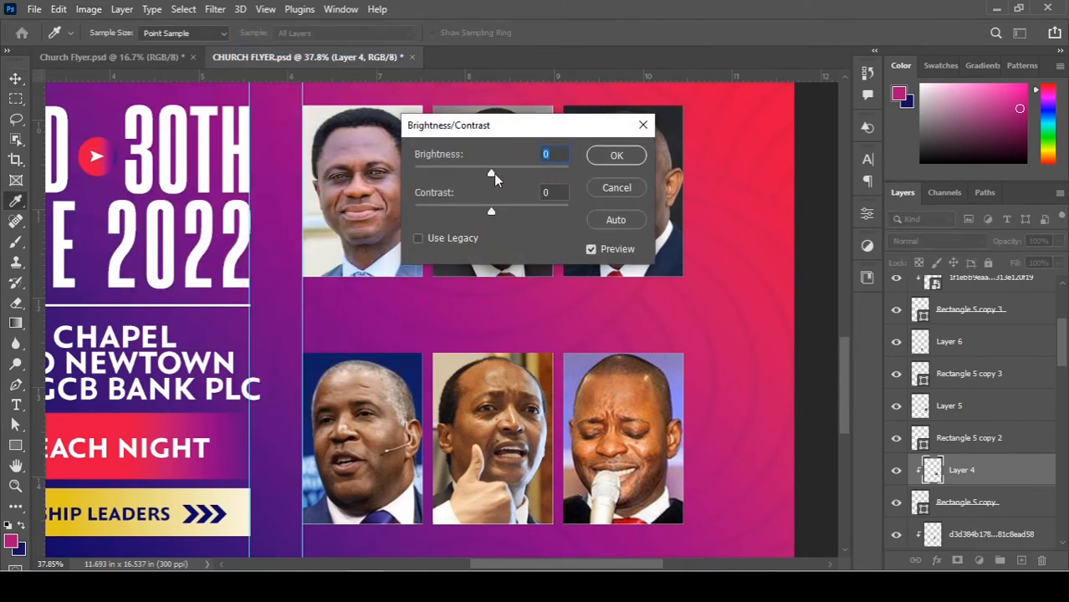
pyautogui.moveTo(494, 173); pyautogui.dragTo(518, 172)
pyautogui.moveTo(518, 129); pyautogui.dragTo(719, 156)
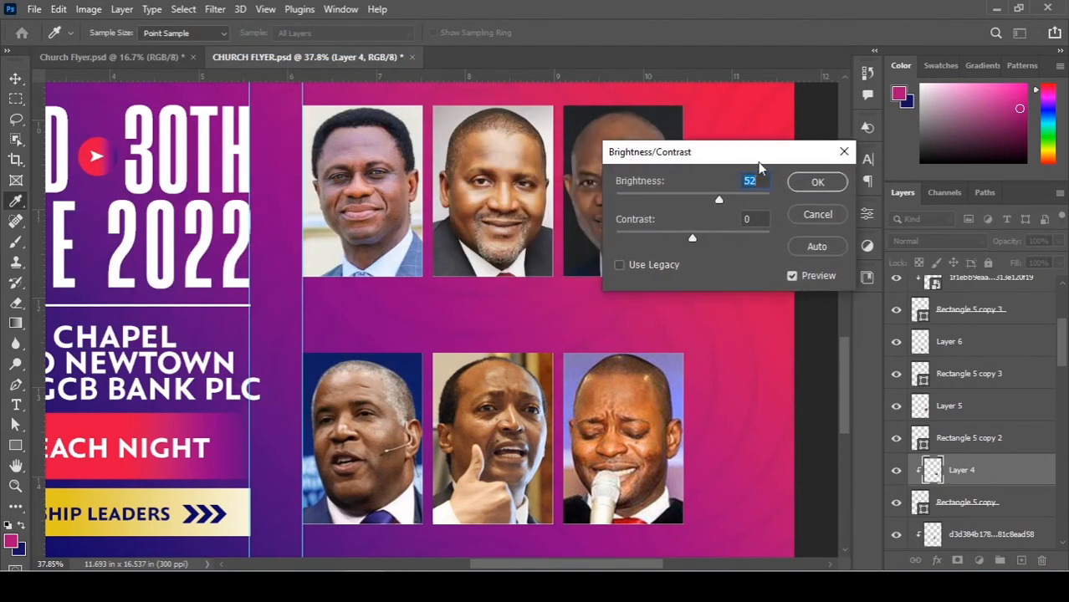
pyautogui.click(817, 182)
pyautogui.press('v')
# Raise the top-right leader photo's brightness to 37.
pyautogui.click(598, 254)
pyautogui.click(87, 12)
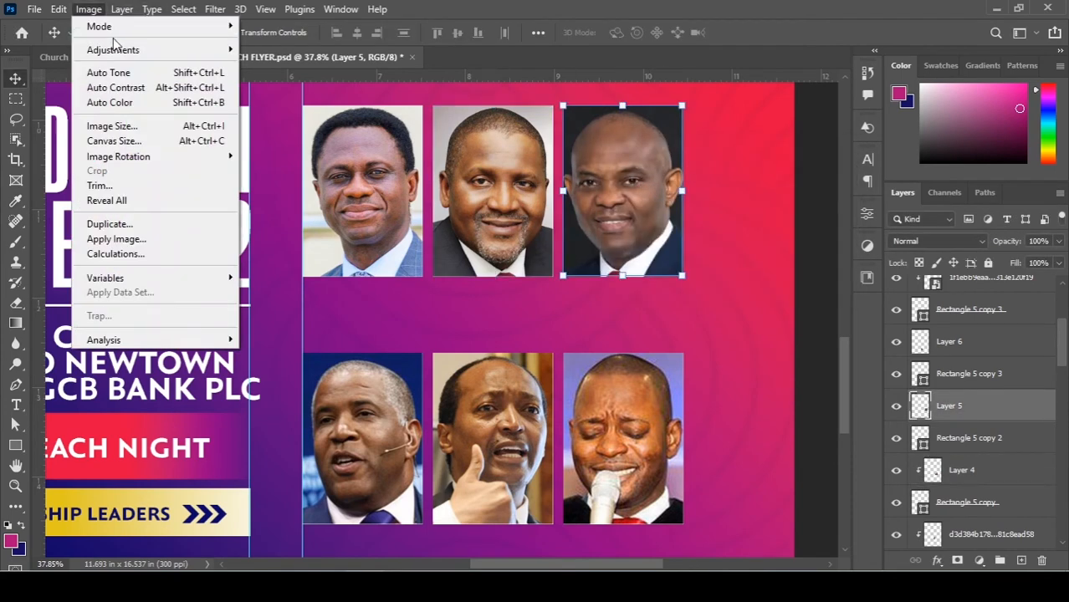
pyautogui.moveTo(117, 49)
pyautogui.click(313, 49)
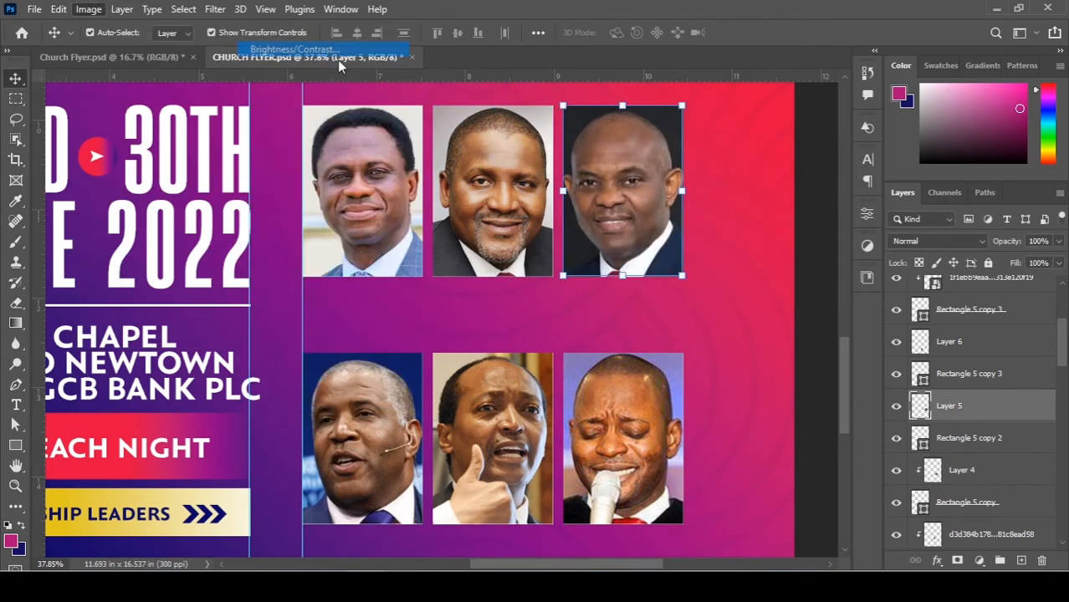
pyautogui.moveTo(711, 153); pyautogui.dragTo(812, 190)
pyautogui.moveTo(794, 236); pyautogui.dragTo(813, 239)
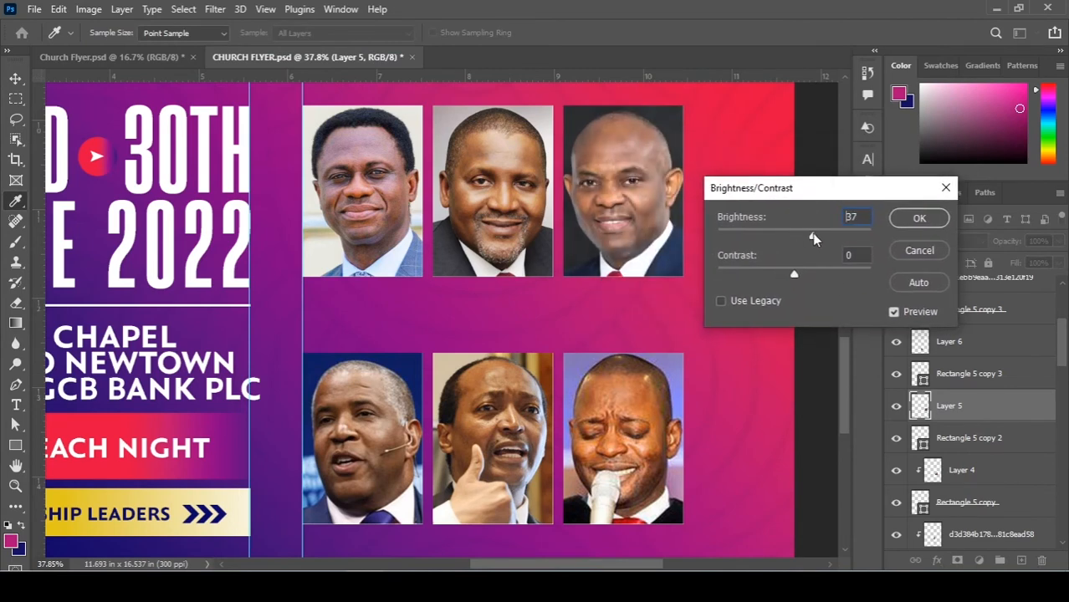
pyautogui.click(919, 219)
pyautogui.press('v')
# Raise the bottom-left leader photo's brightness to 32.
pyautogui.scroll(-3, 339, 270)
pyautogui.click(338, 270)
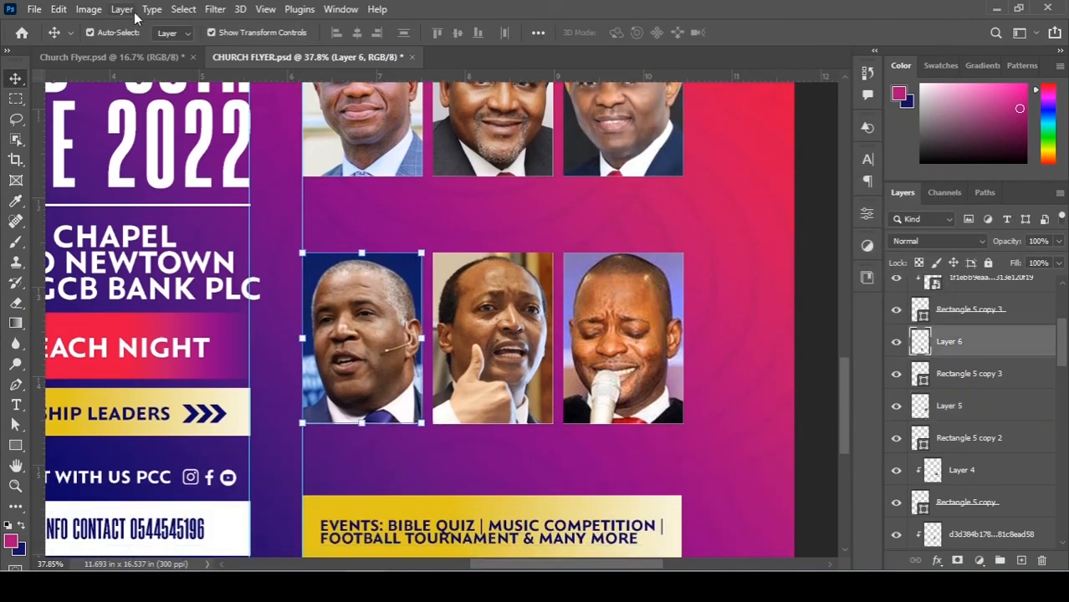
pyautogui.click(95, 10)
pyautogui.moveTo(117, 48)
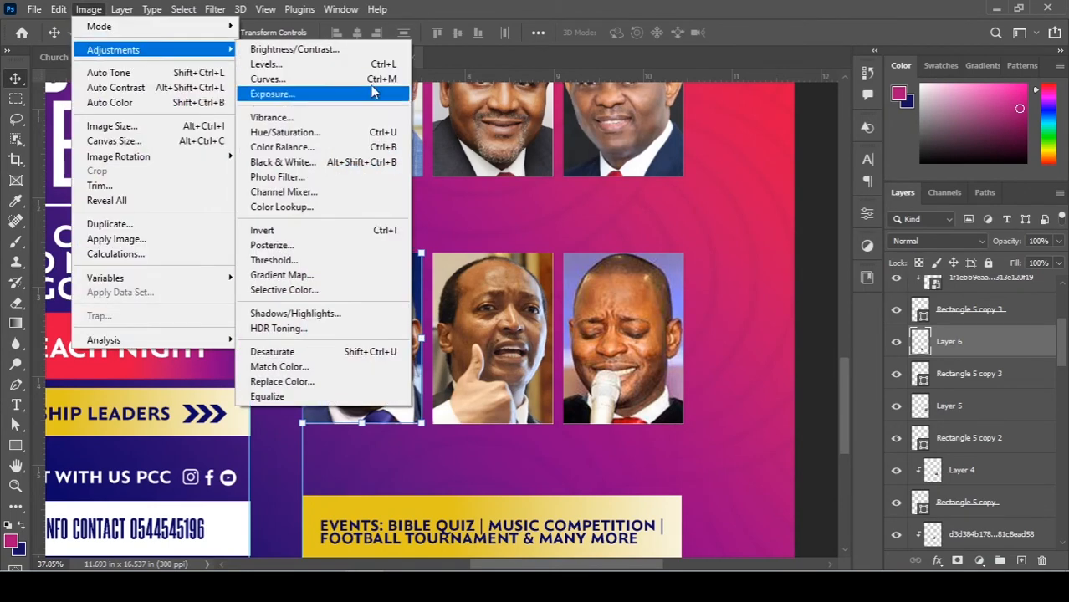
pyautogui.click(322, 51)
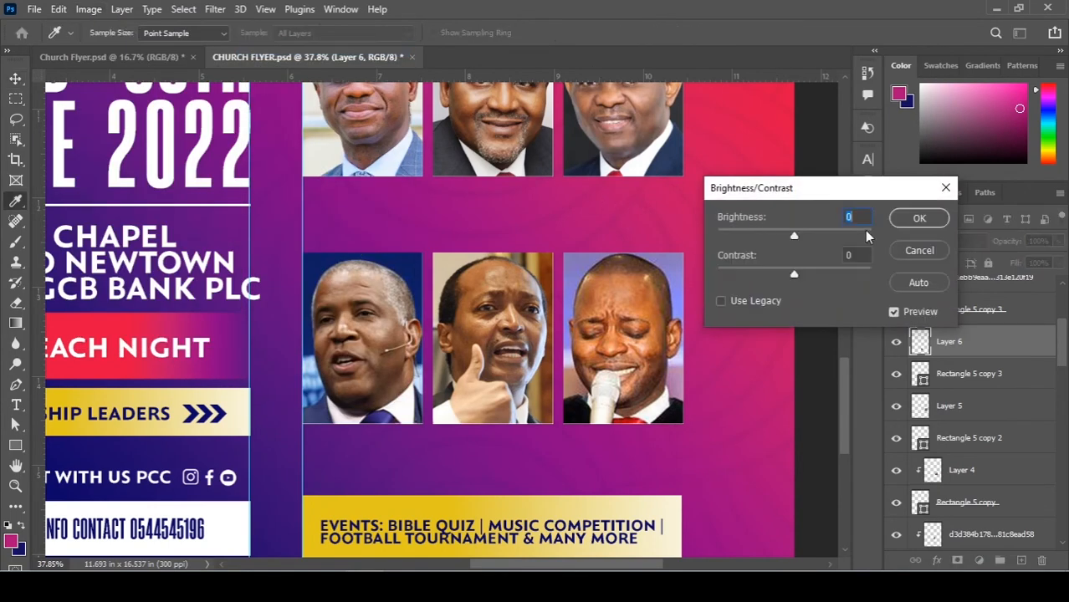
pyautogui.moveTo(810, 237); pyautogui.dragTo(810, 237)
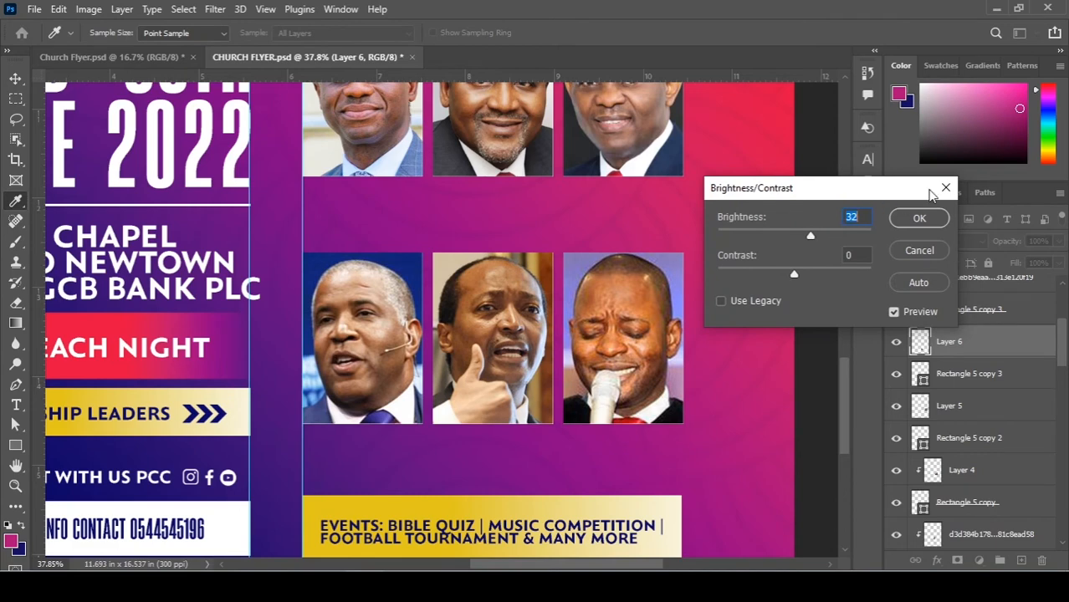
pyautogui.click(909, 220)
# Brighten the bottom-middle leader photo with Brightness/Contrast.
pyautogui.click(502, 316)
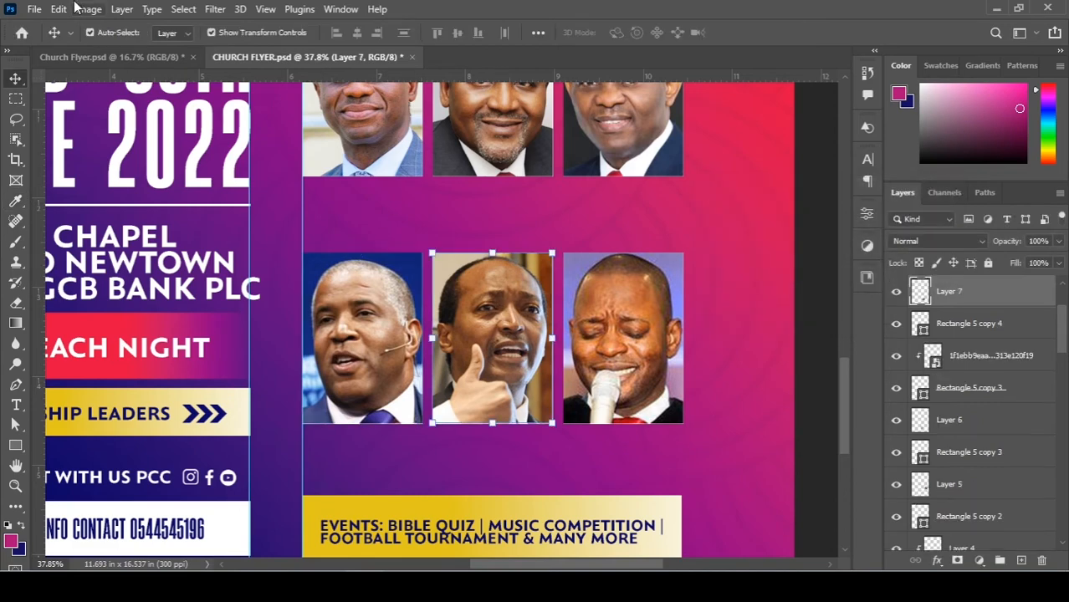
pyautogui.click(89, 9)
pyautogui.moveTo(136, 49)
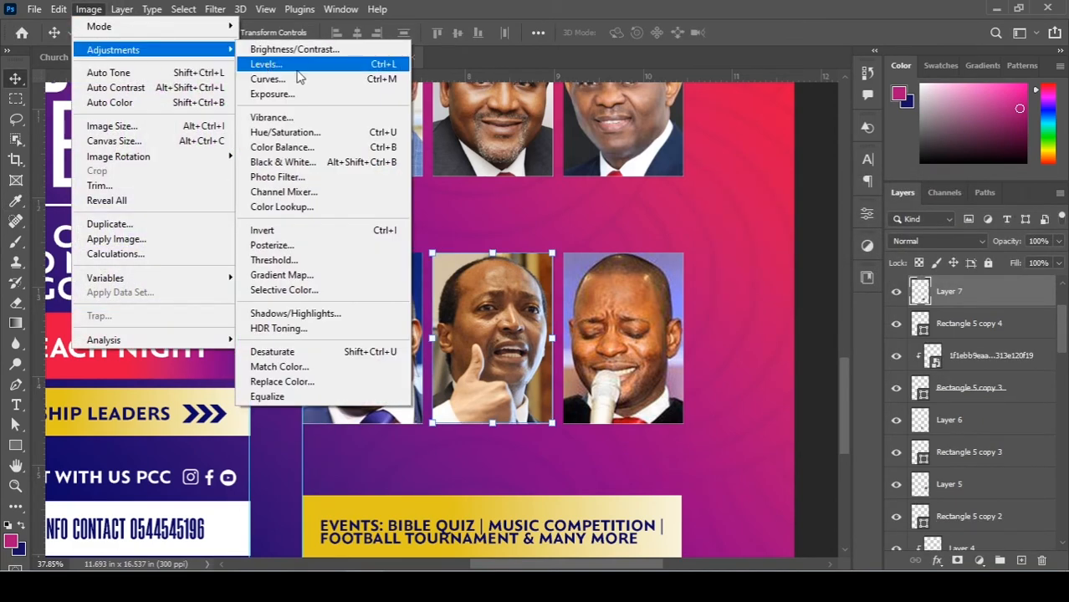
pyautogui.click(330, 56)
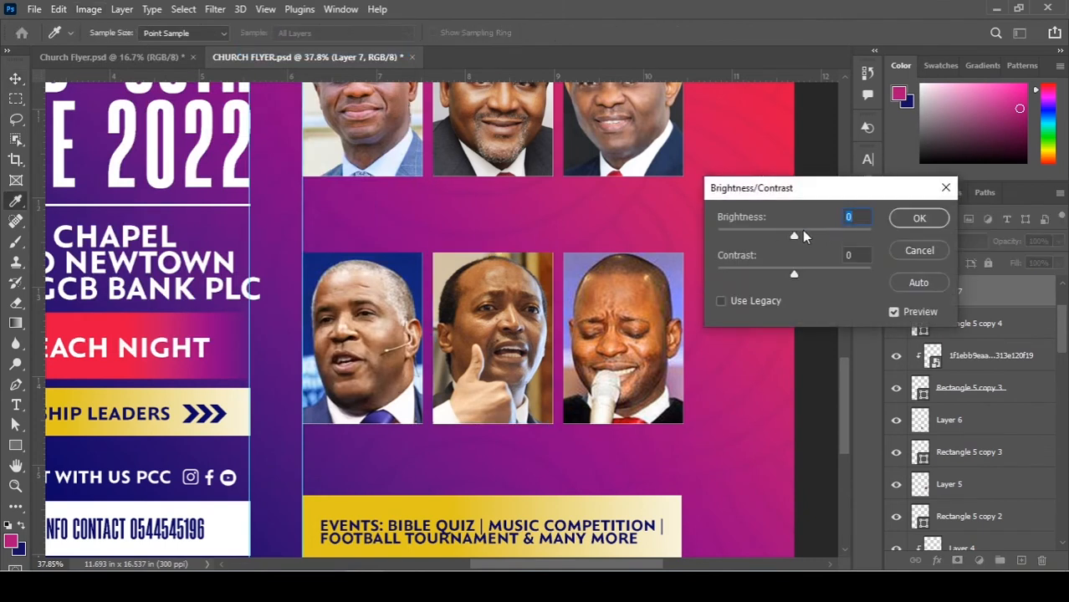
pyautogui.moveTo(797, 238); pyautogui.dragTo(817, 237)
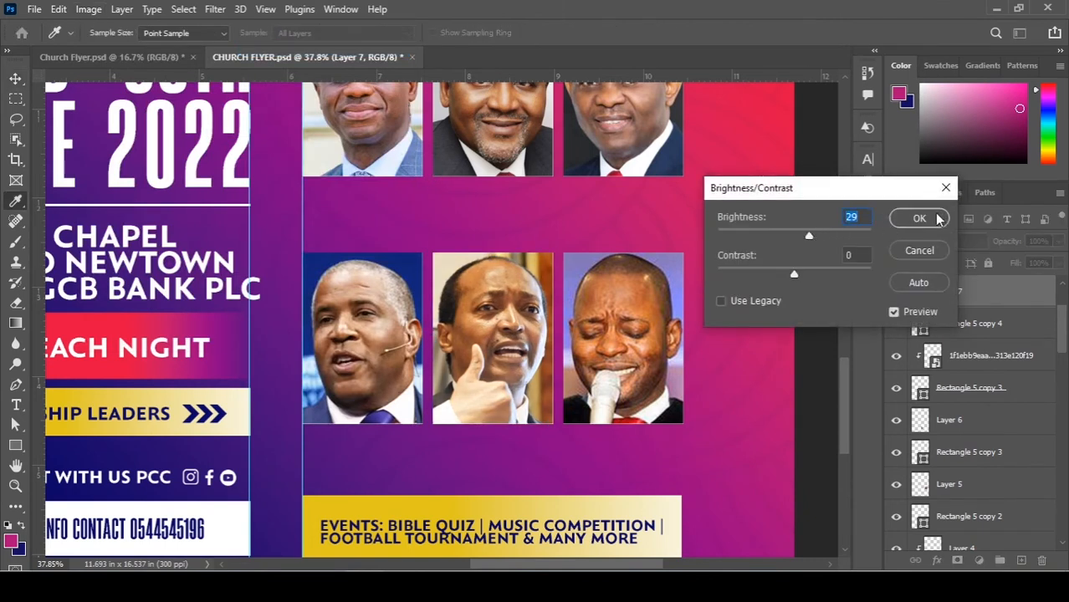
pyautogui.click(919, 218)
pyautogui.press('v')
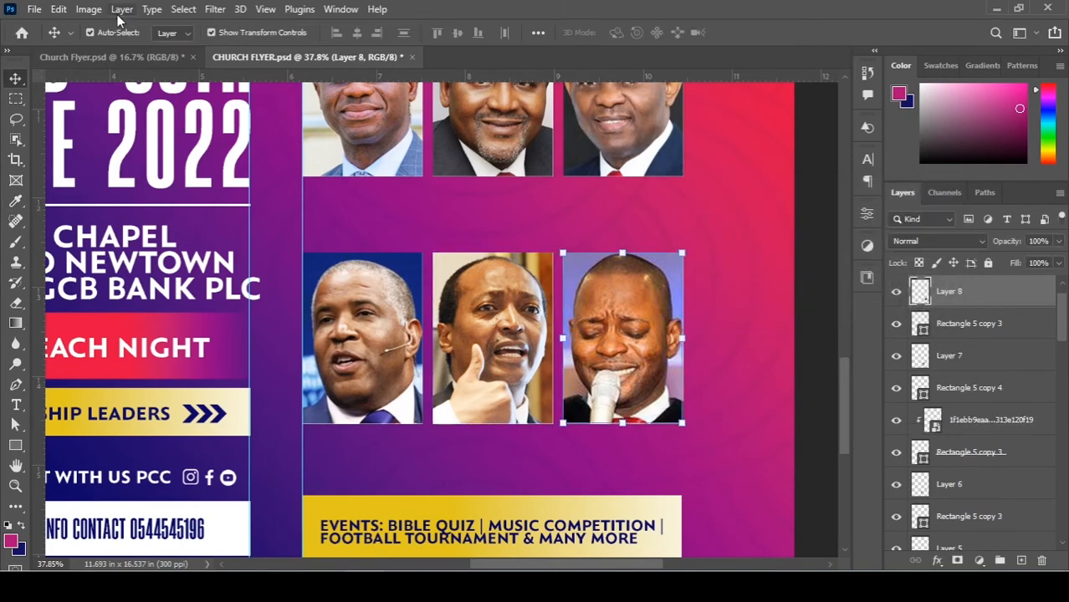
# Raise the bottom-right leader photo's brightness to 32 and fit the flyer on screen.
pyautogui.click(88, 10)
pyautogui.moveTo(146, 50)
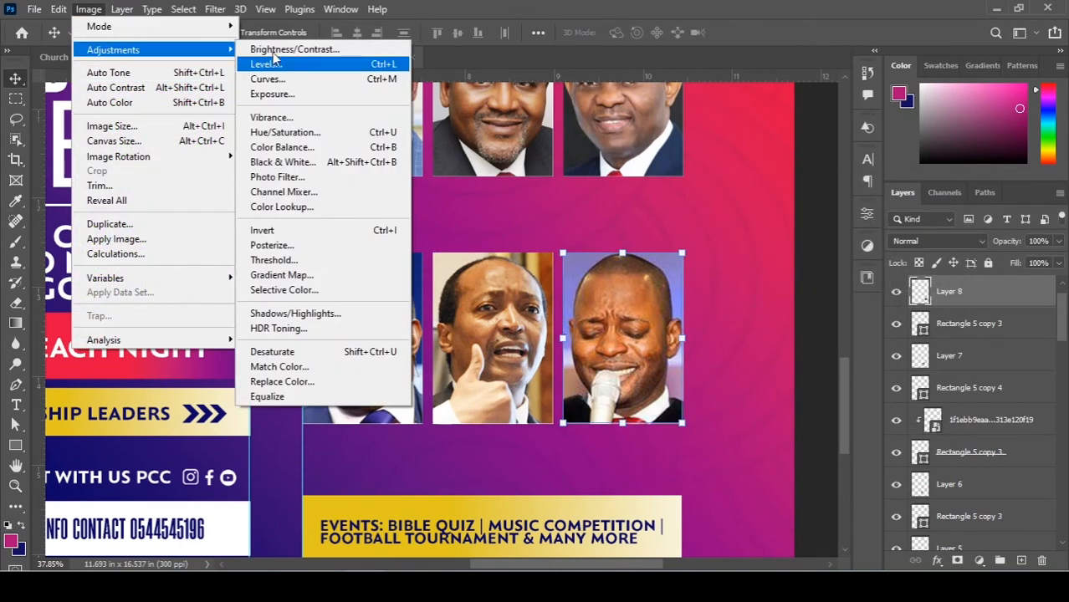
pyautogui.click(280, 49)
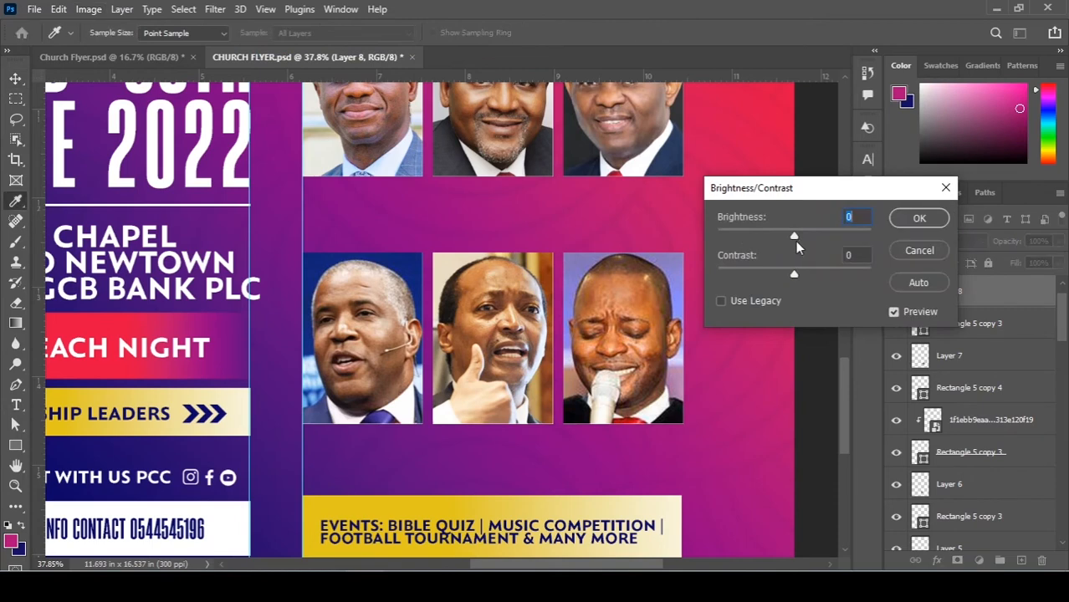
pyautogui.moveTo(795, 238); pyautogui.dragTo(810, 238)
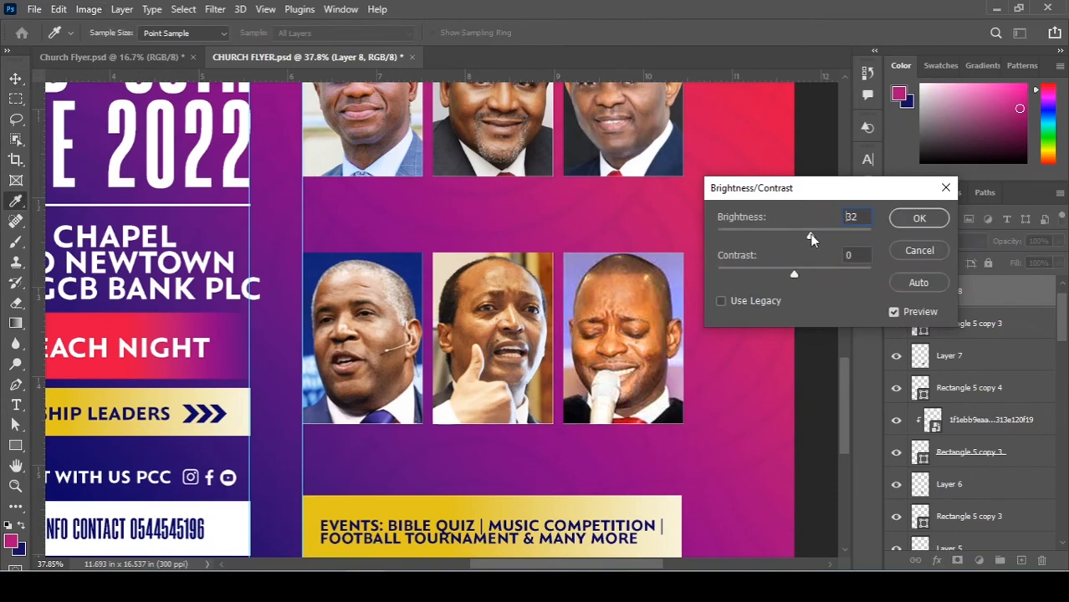
pyautogui.click(919, 219)
pyautogui.hotkey('ctrl', '0')
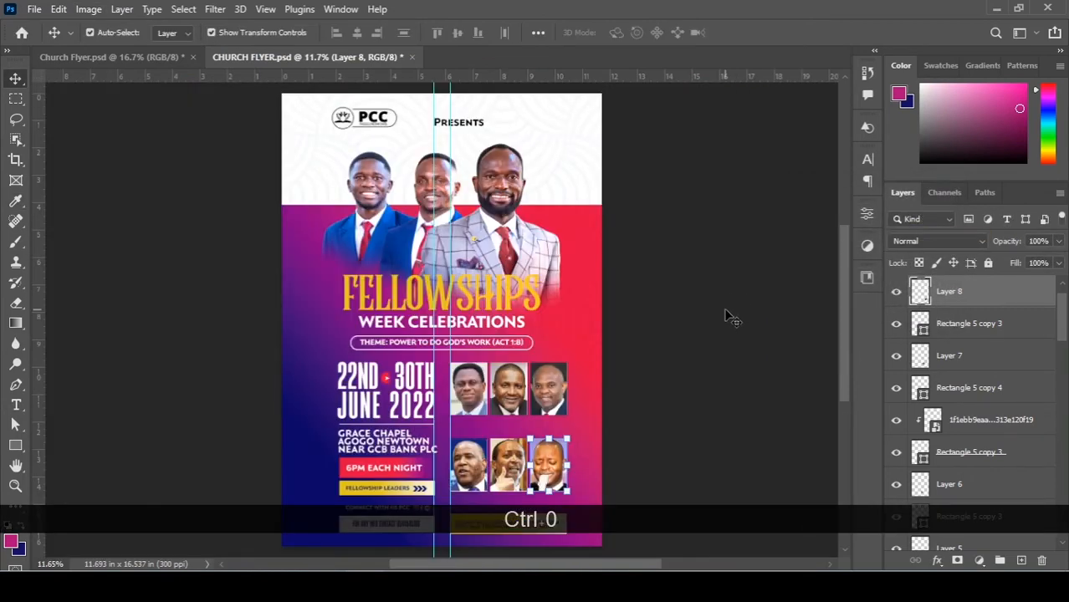
# Select the front pastor's photo and raise its brightness to 28.
pyautogui.scroll(3, 531, 251)
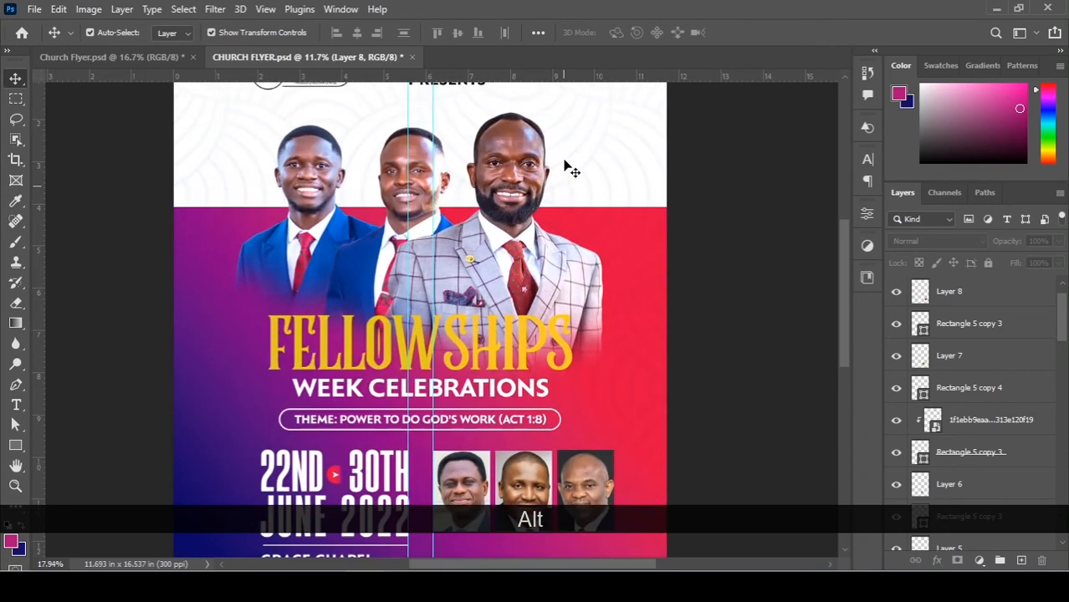
pyautogui.scroll(3, 524, 167)
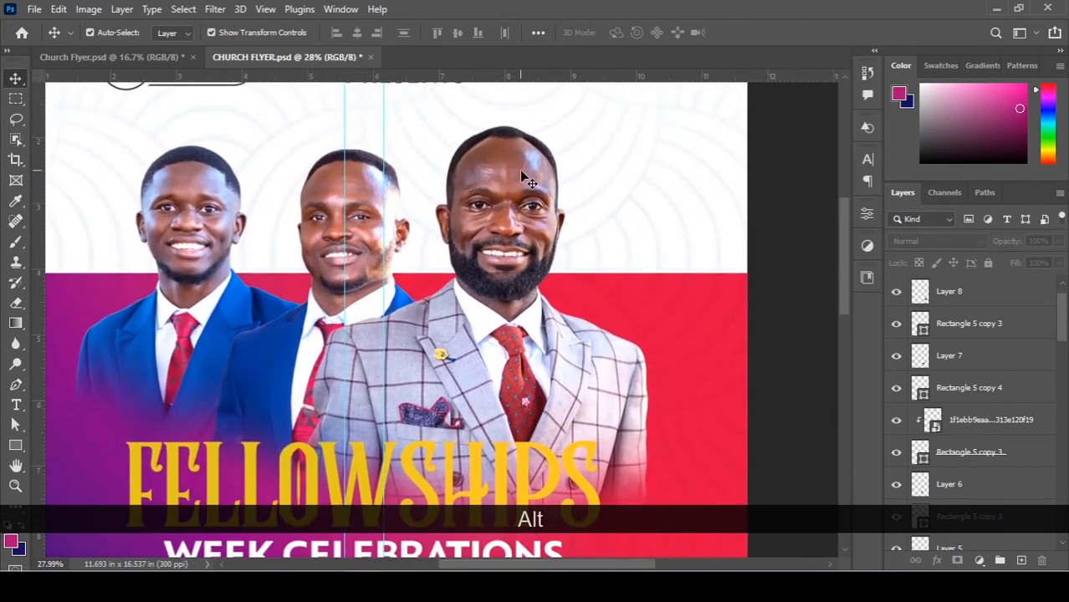
pyautogui.click(519, 171)
pyautogui.click(92, 9)
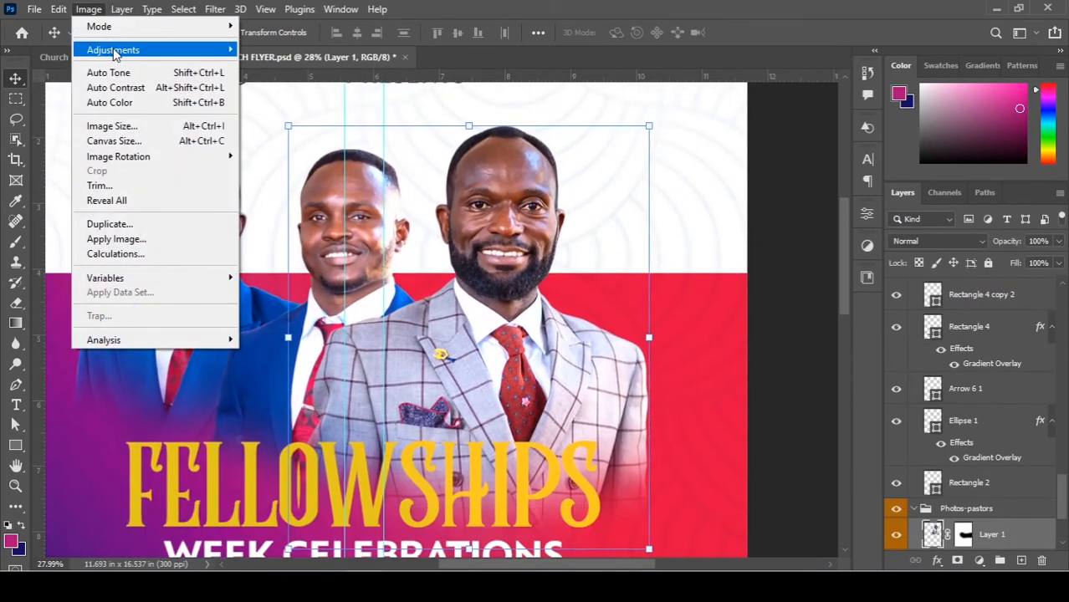
pyautogui.moveTo(113, 50)
pyautogui.click(331, 55)
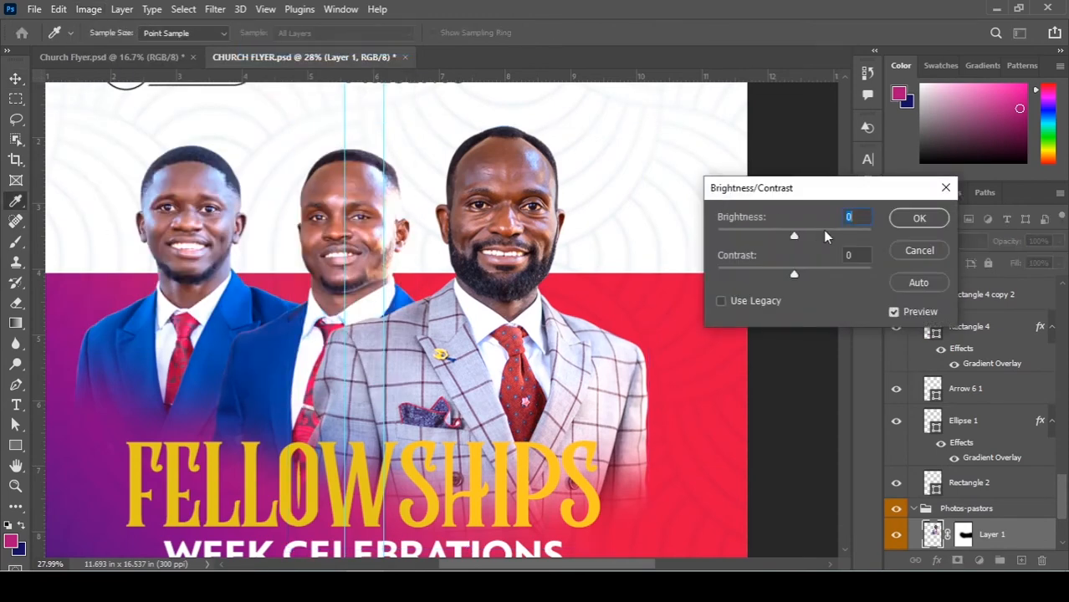
pyautogui.moveTo(798, 232); pyautogui.dragTo(807, 234)
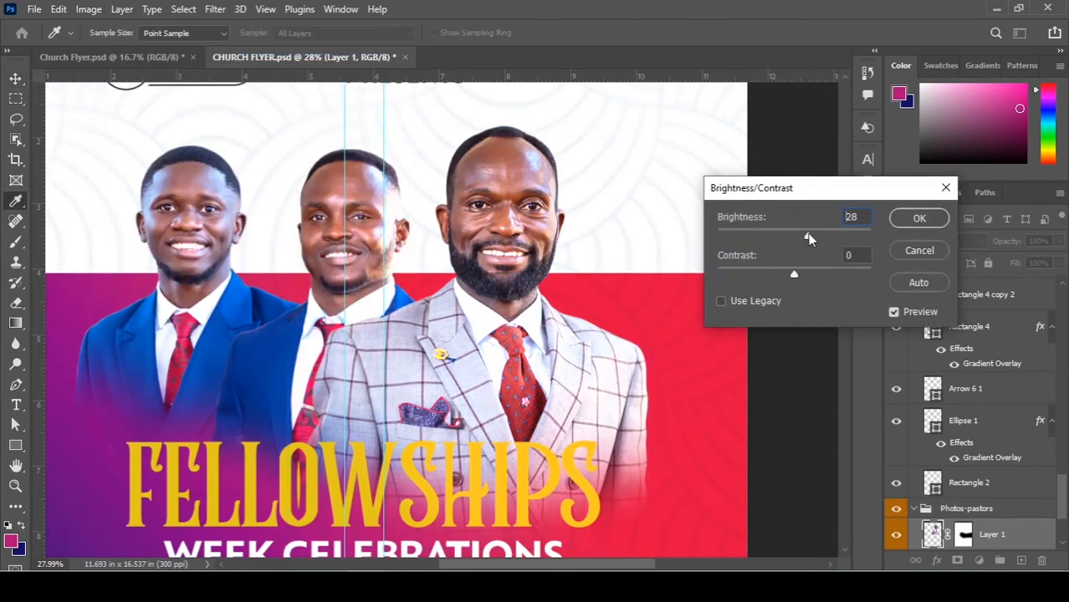
pyautogui.click(918, 217)
# Fit the whole flyer on screen, then zoom in on the leader photos.
pyautogui.scroll(-5, 543, 289)
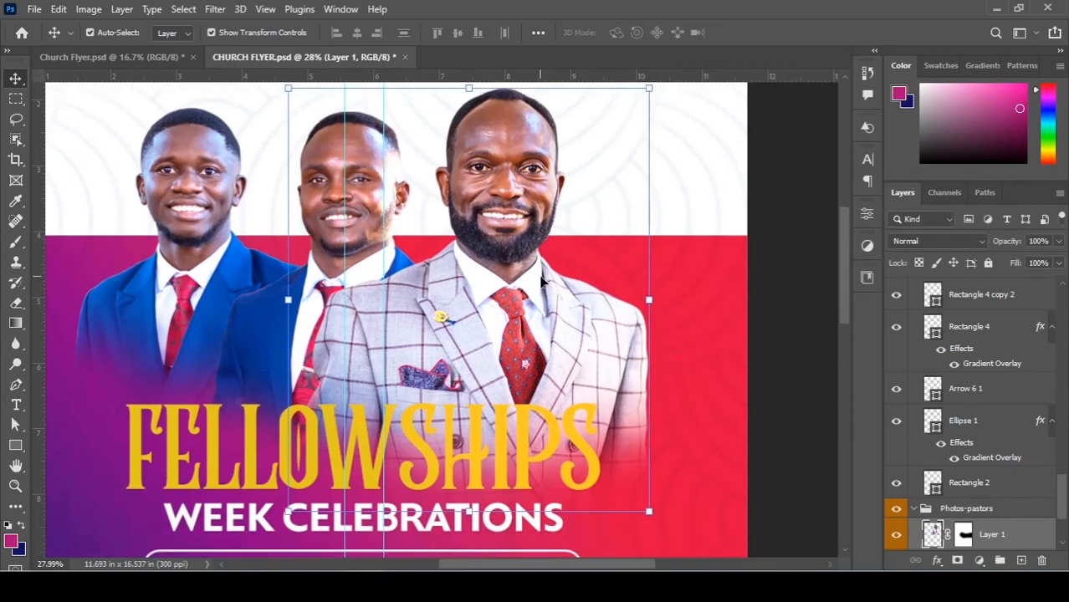
pyautogui.press('ctrl')
pyautogui.hotkey('ctrl', '0')
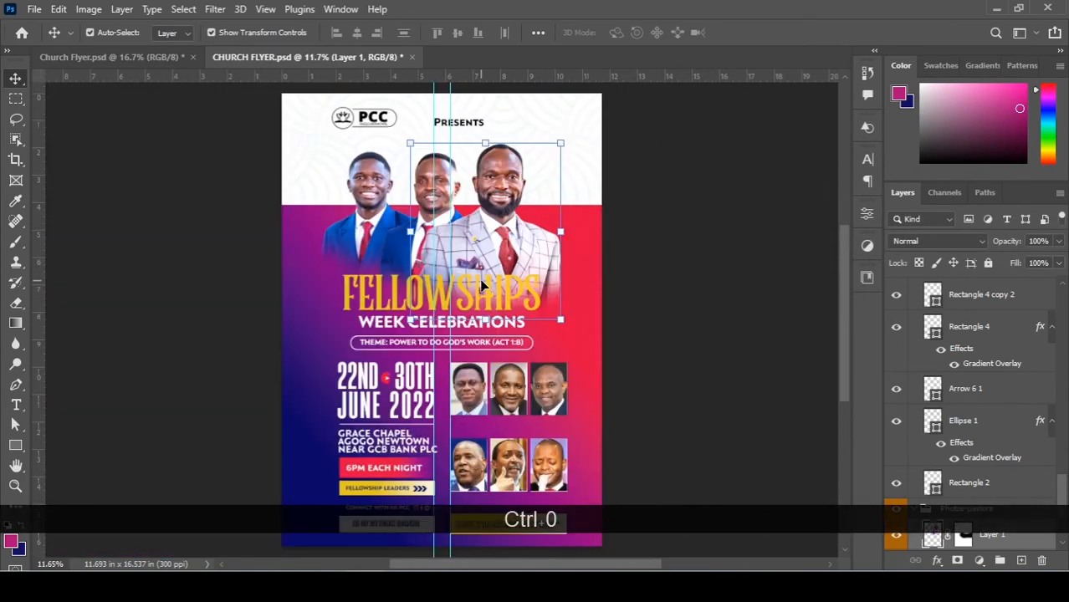
pyautogui.scroll(-6, 608, 365)
pyautogui.keyDown('alt'); pyautogui.scroll(1, 632, 293); pyautogui.keyUp('alt')
pyautogui.keyDown('alt'); pyautogui.scroll(5, 558, 270); pyautogui.keyUp('alt')
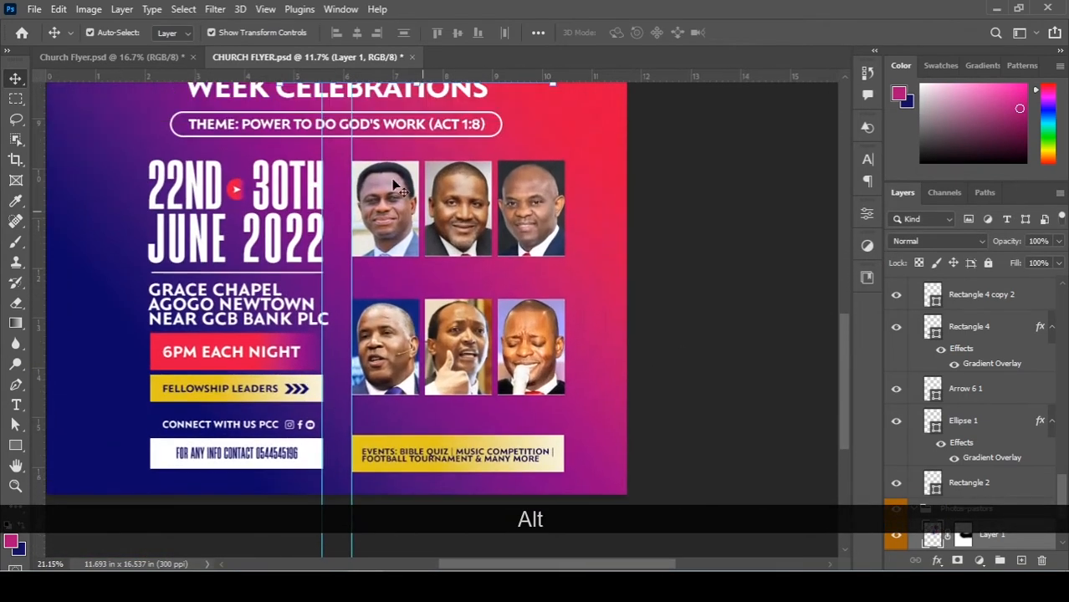
pyautogui.keyDown('alt'); pyautogui.scroll(5, 415, 272); pyautogui.keyUp('alt')
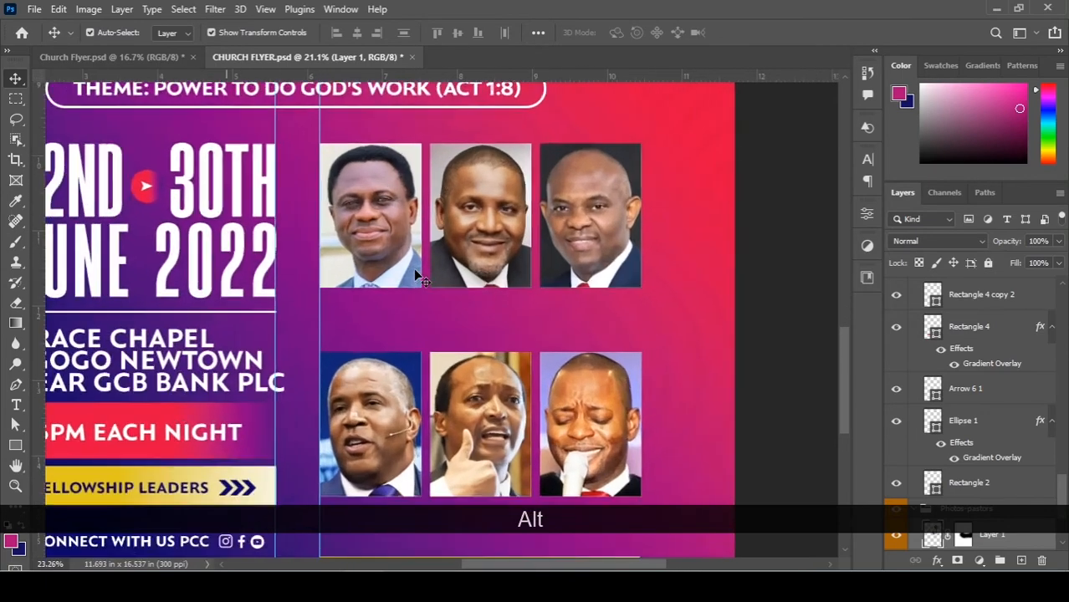
pyautogui.scroll(-3, 414, 271)
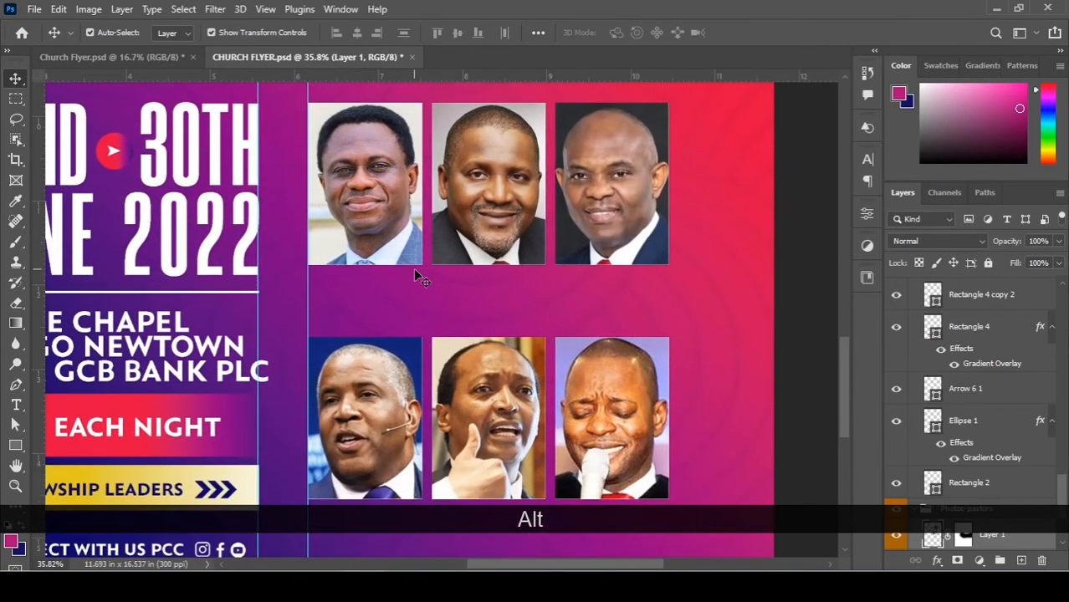
pyautogui.keyDown('alt'); pyautogui.scroll(5, 389, 238); pyautogui.keyUp('alt')
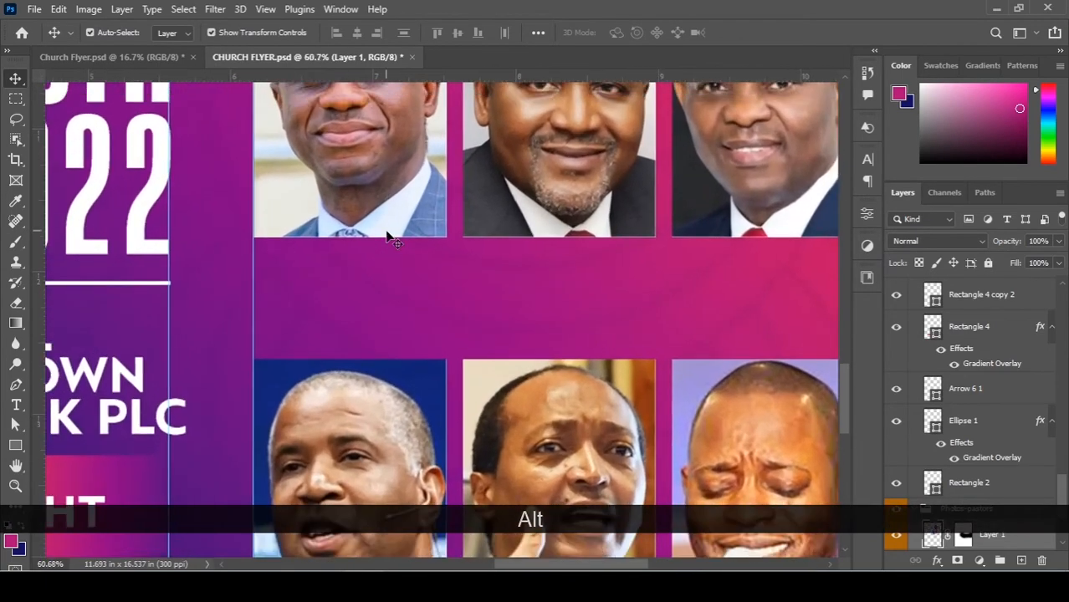
pyautogui.keyDown('alt'); pyautogui.scroll(1, 389, 243); pyautogui.keyUp('alt')
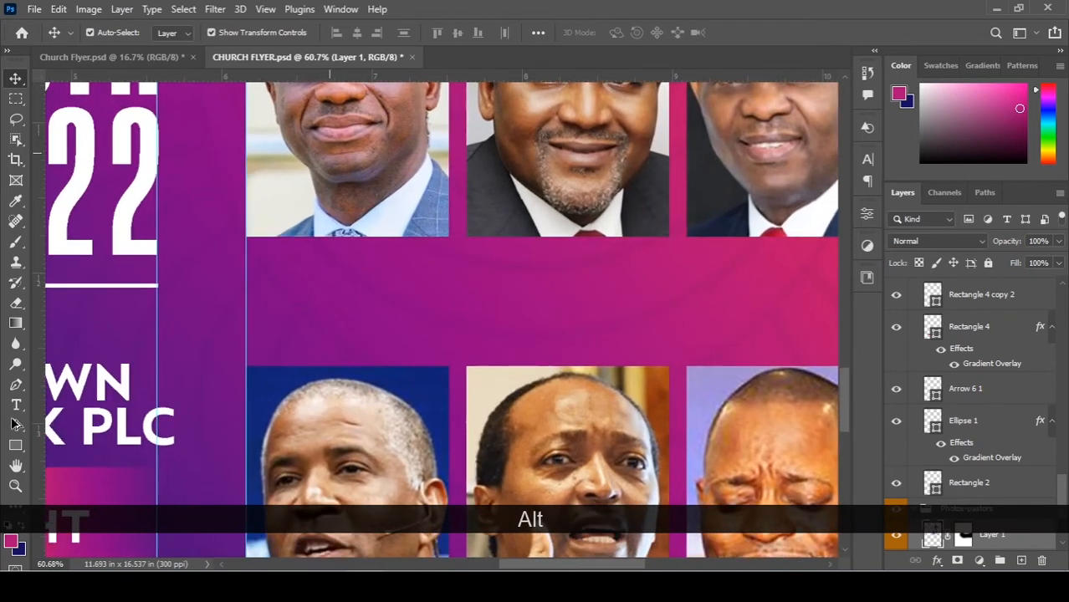
pyautogui.click(16, 405)
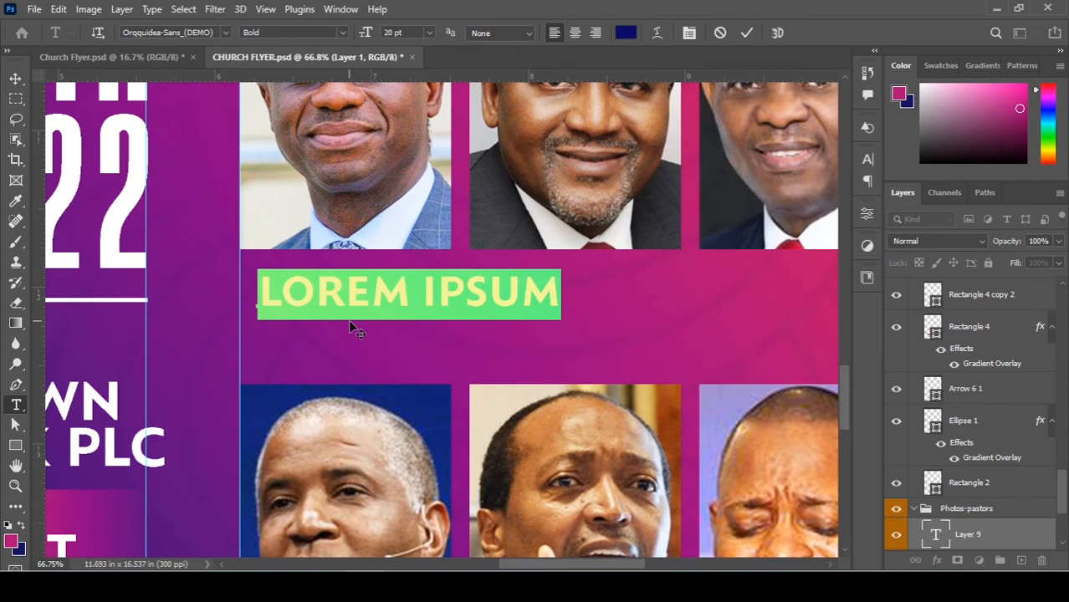
# Replace the placeholder text with the first leader's name, split over two lines.
pyautogui.press('shift')
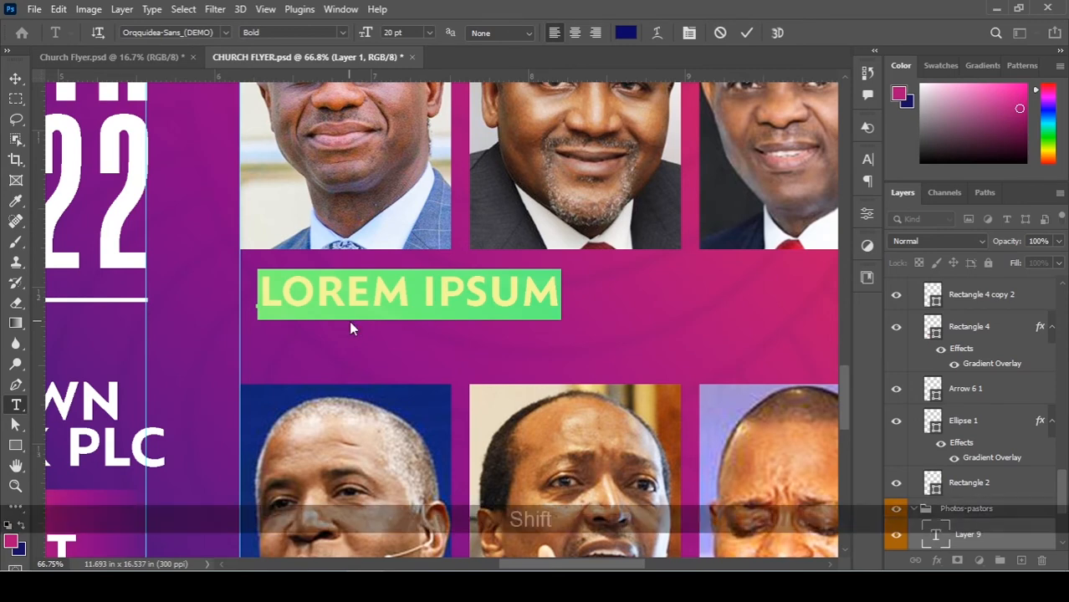
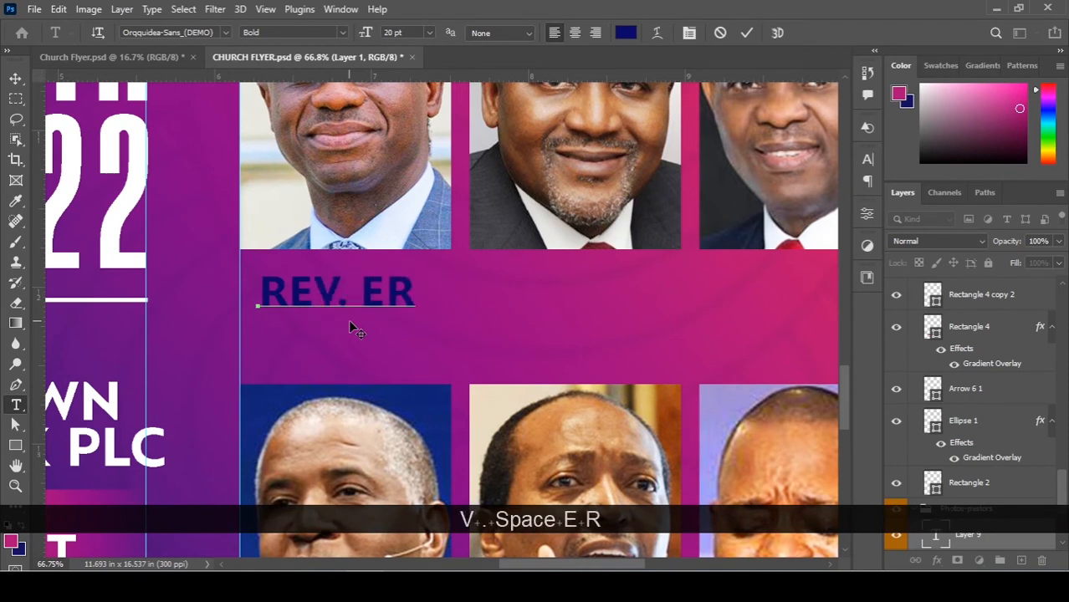
pyautogui.press('Return')
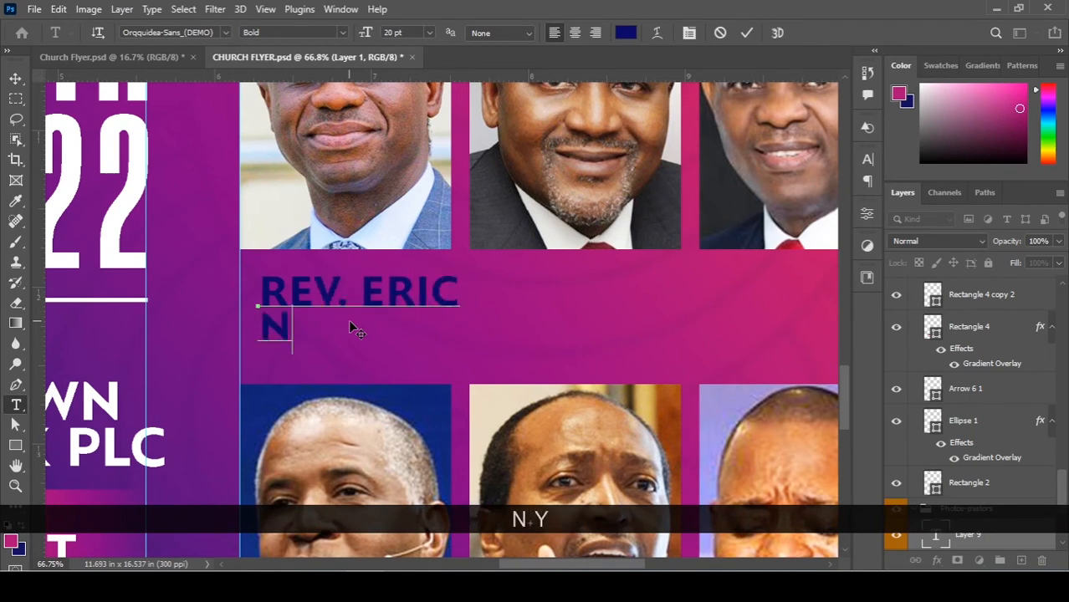
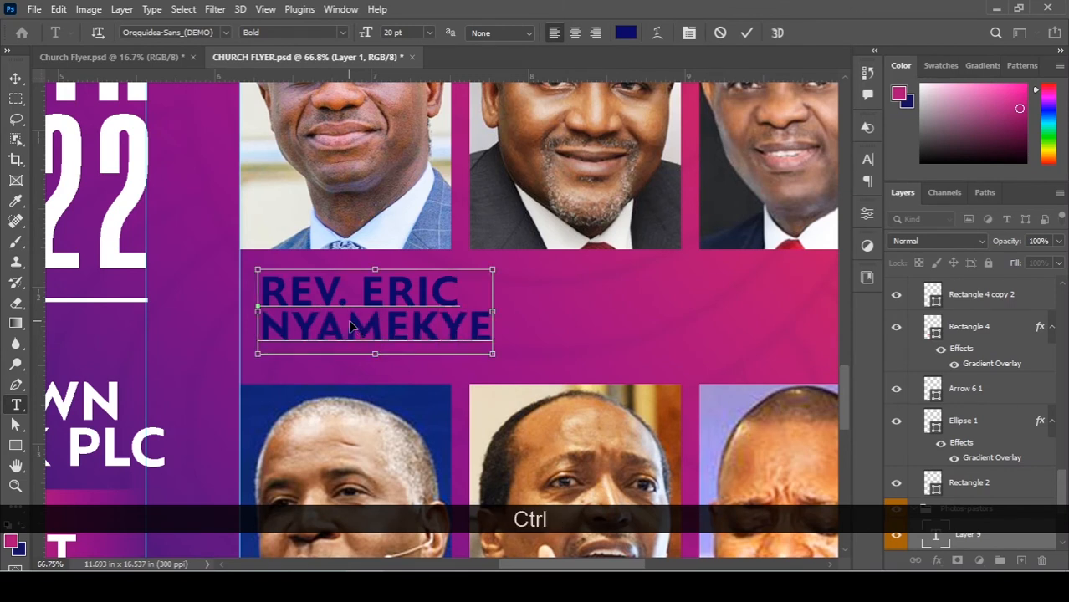
# Make the name caption white, scale it to about 80%, and move it up under the photo.
pyautogui.hotkey('ctrl', 'a')
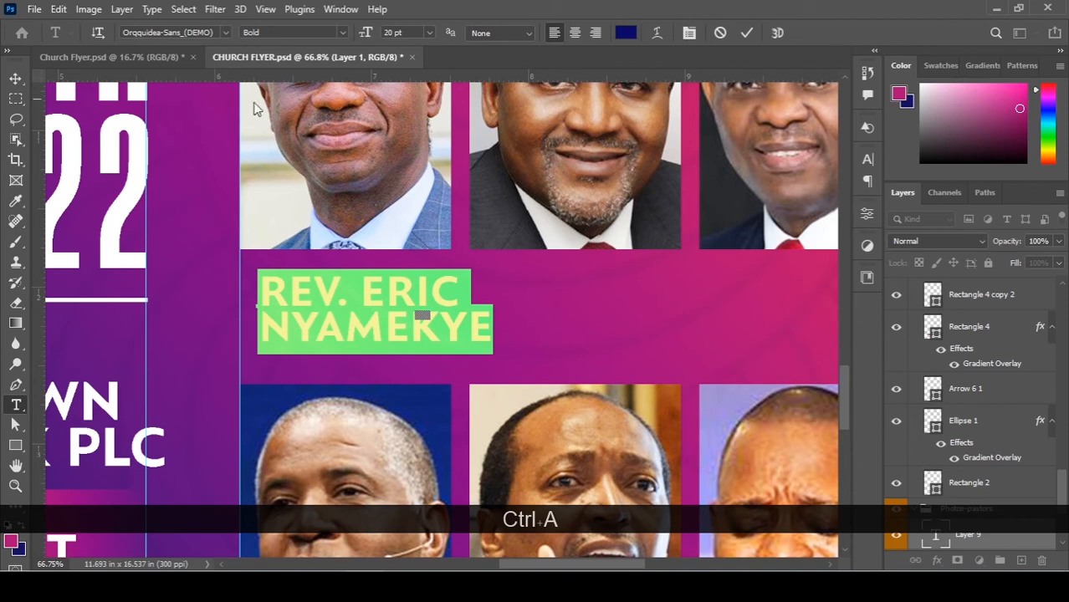
pyautogui.click(625, 32)
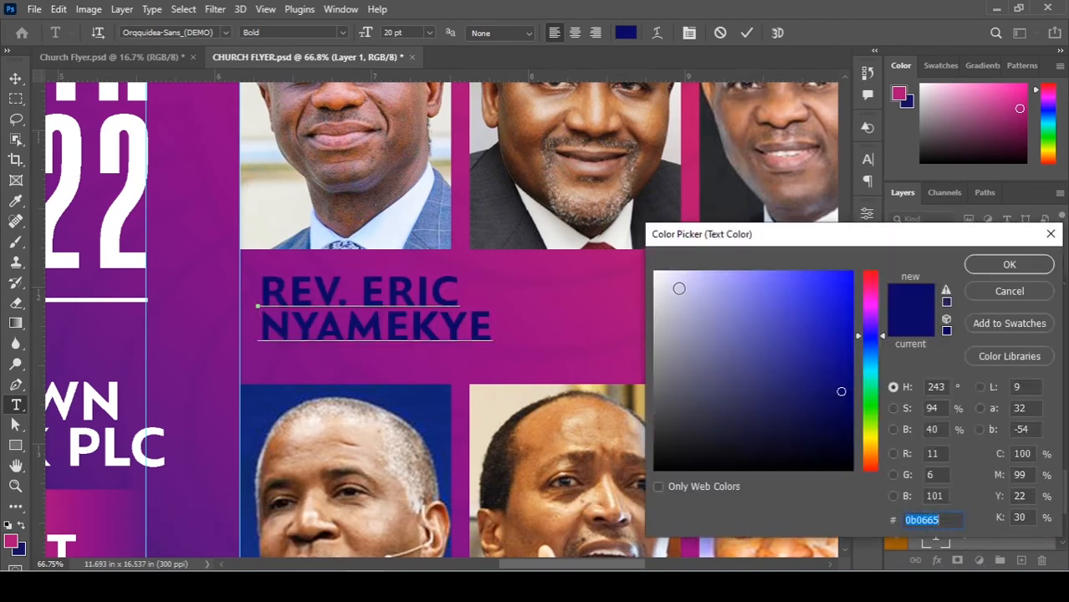
pyautogui.click(662, 271)
pyautogui.click(1012, 263)
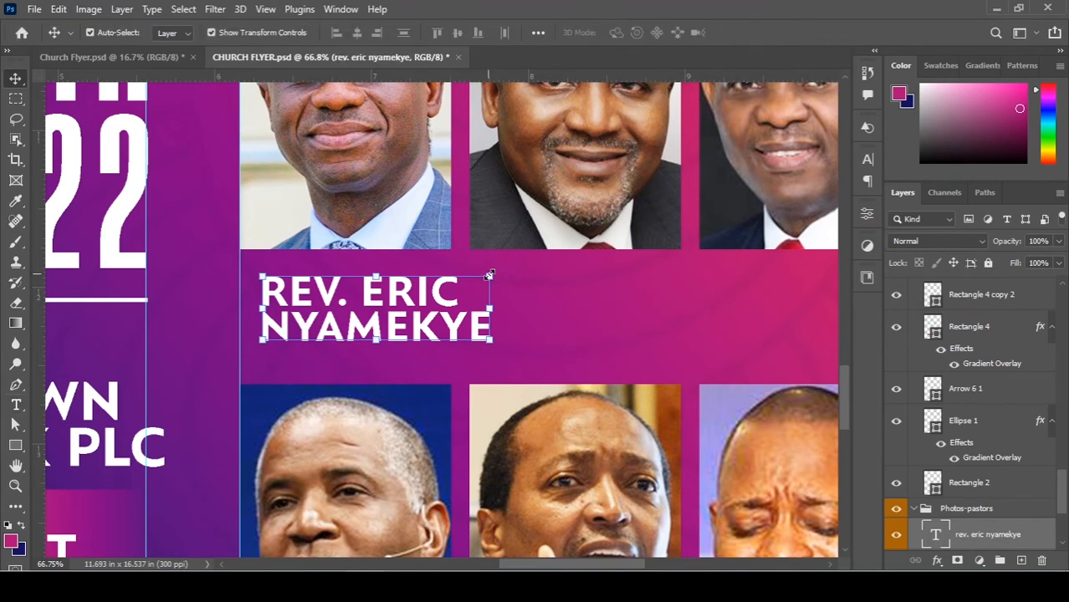
pyautogui.moveTo(490, 275); pyautogui.dragTo(445, 287)
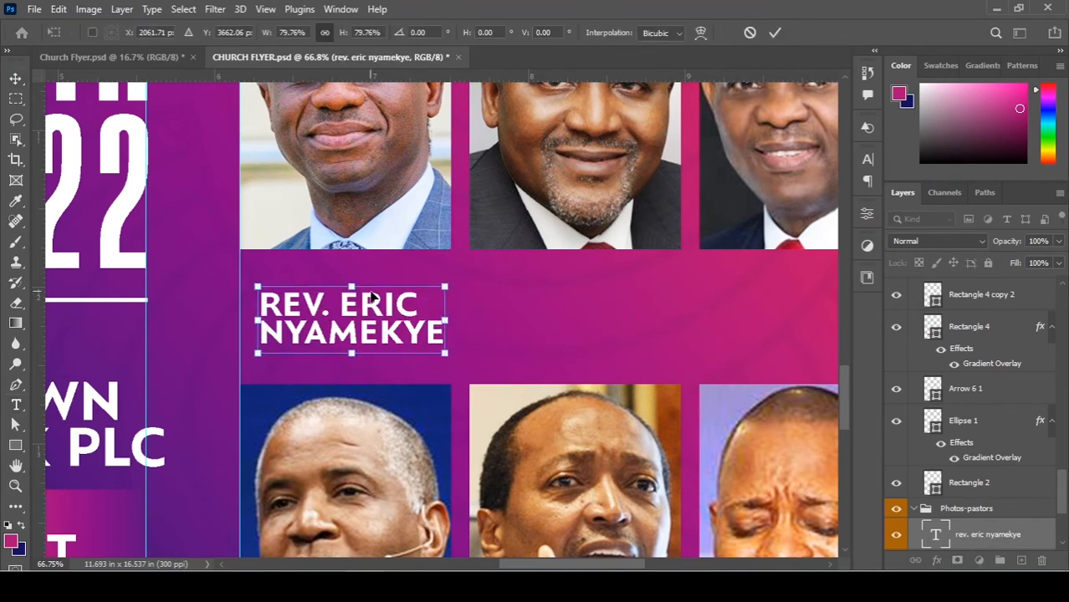
pyautogui.press('Return')
pyautogui.press('ctrl')
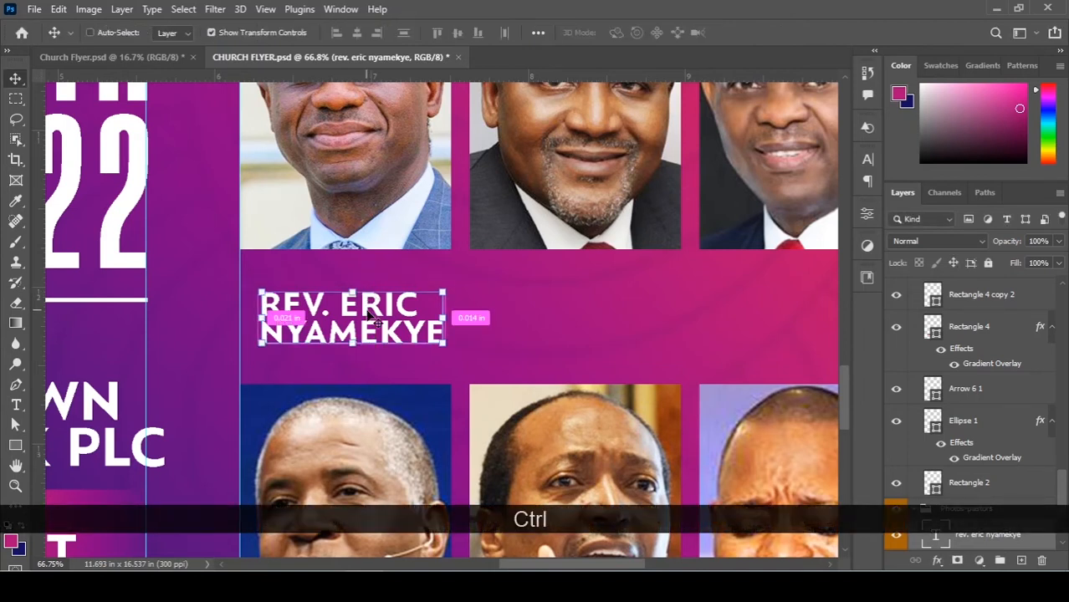
pyautogui.moveTo(370, 310); pyautogui.dragTo(368, 297)
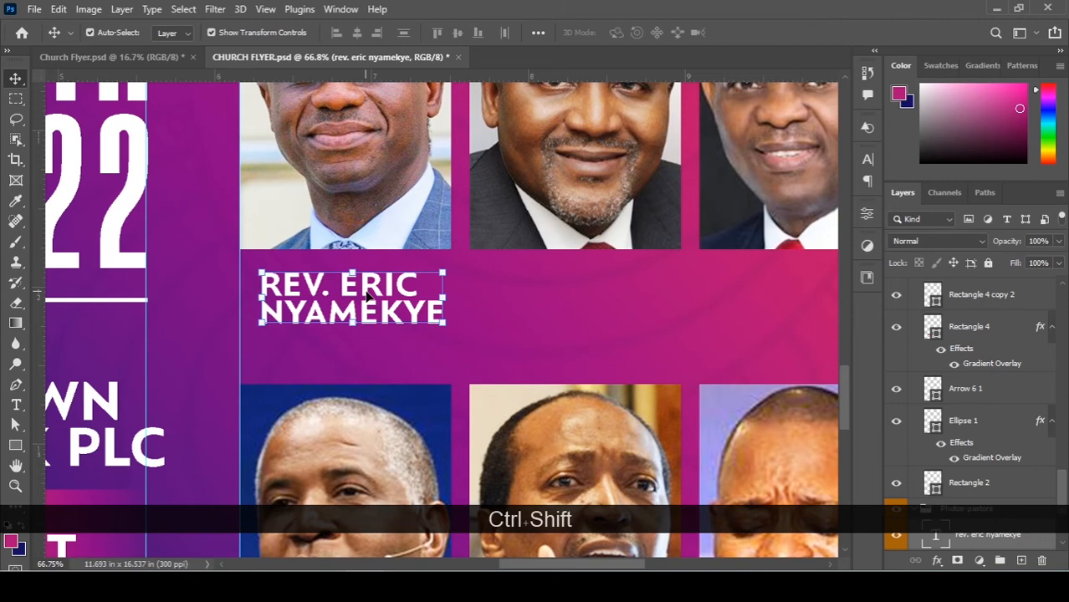
pyautogui.scroll(3, 368, 297)
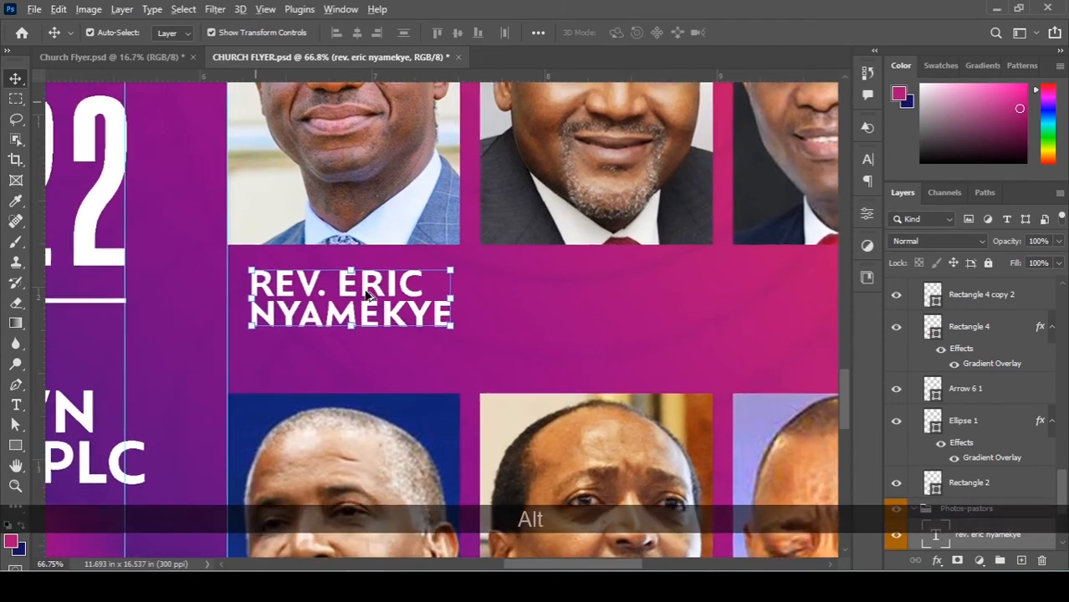
pyautogui.scroll(-3, 569, 306)
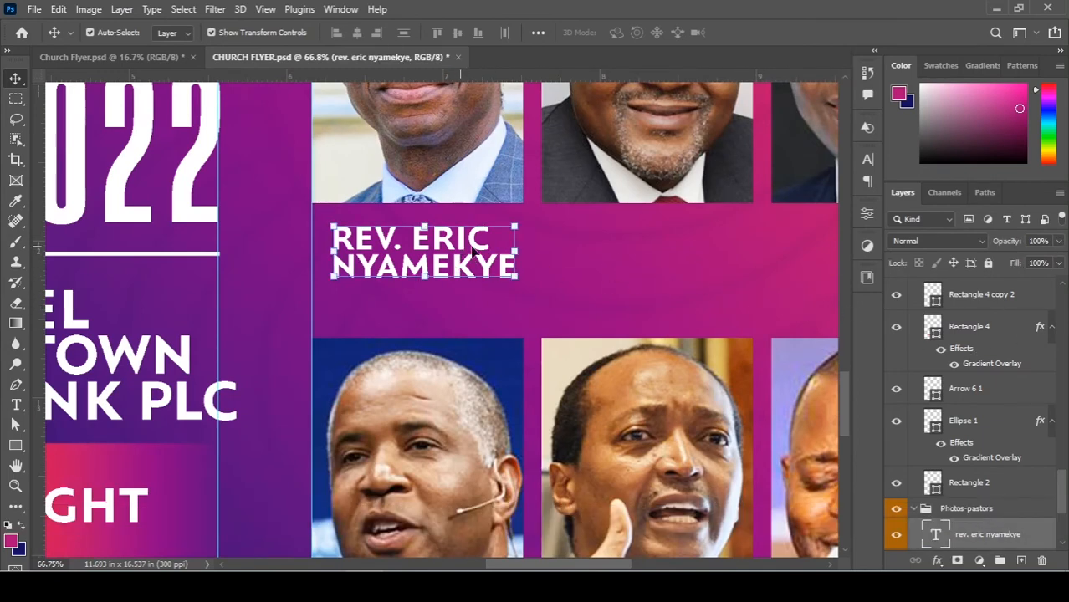
# Paste the copied gold gradient style onto the name caption and shift the gradient further right across it.
pyautogui.rightClick(1017, 543)
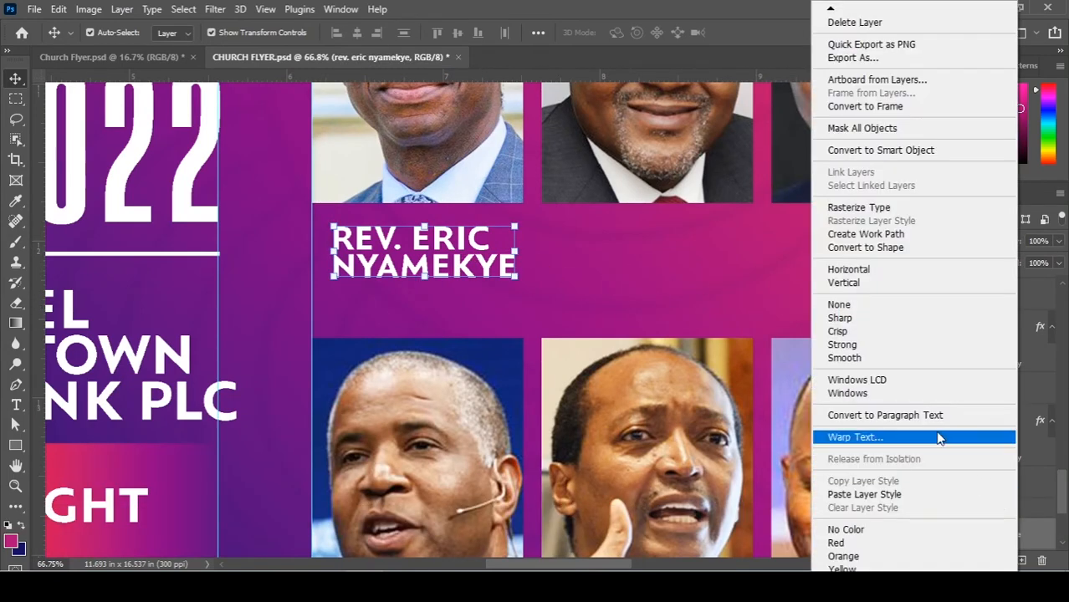
pyautogui.click(866, 494)
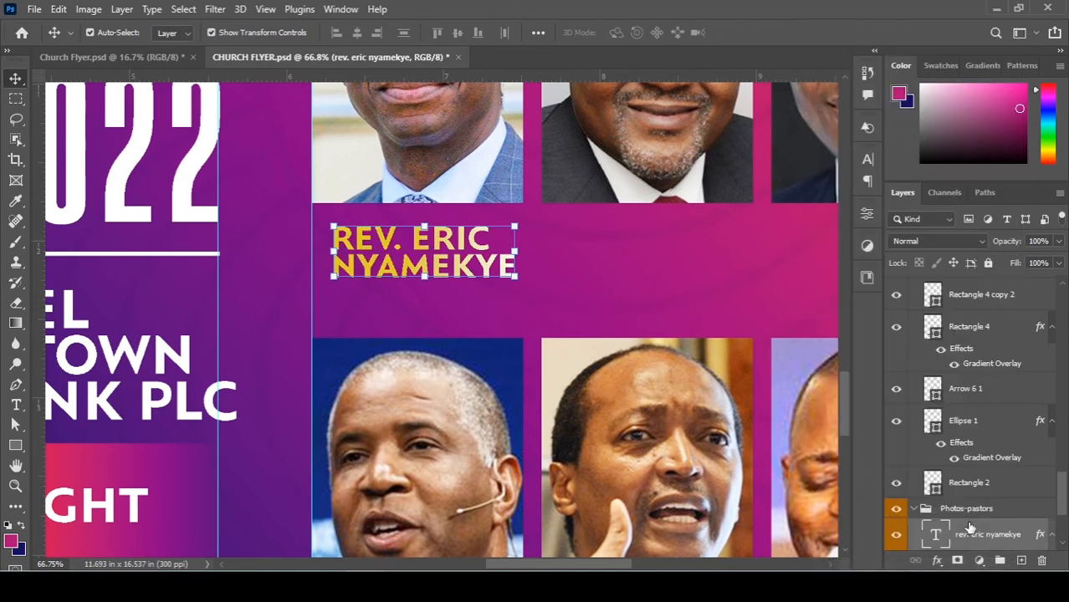
pyautogui.scroll(-2, 966, 527)
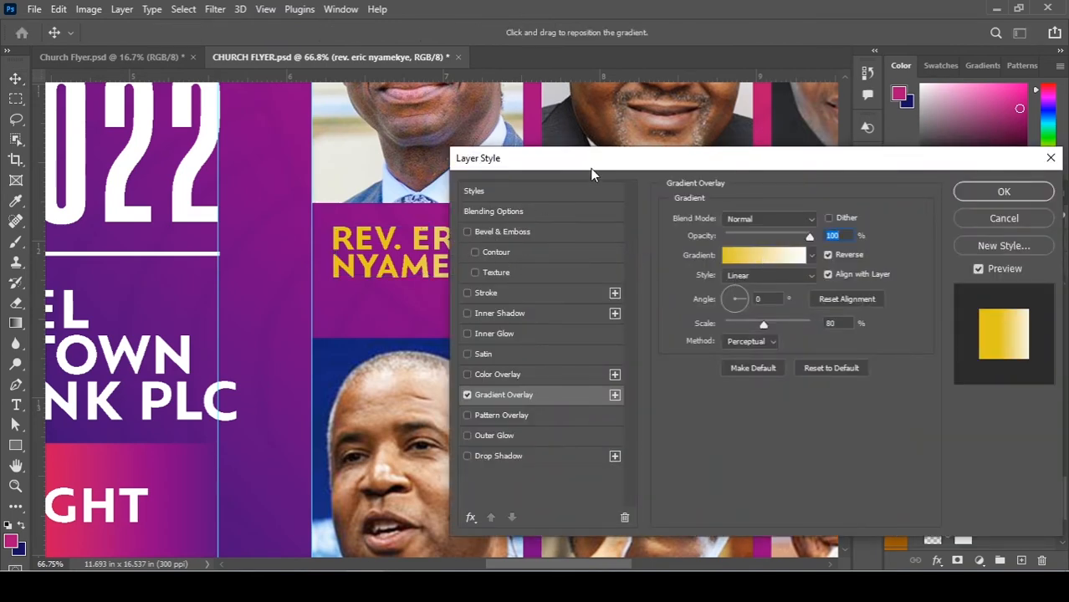
pyautogui.moveTo(591, 174); pyautogui.dragTo(716, 177)
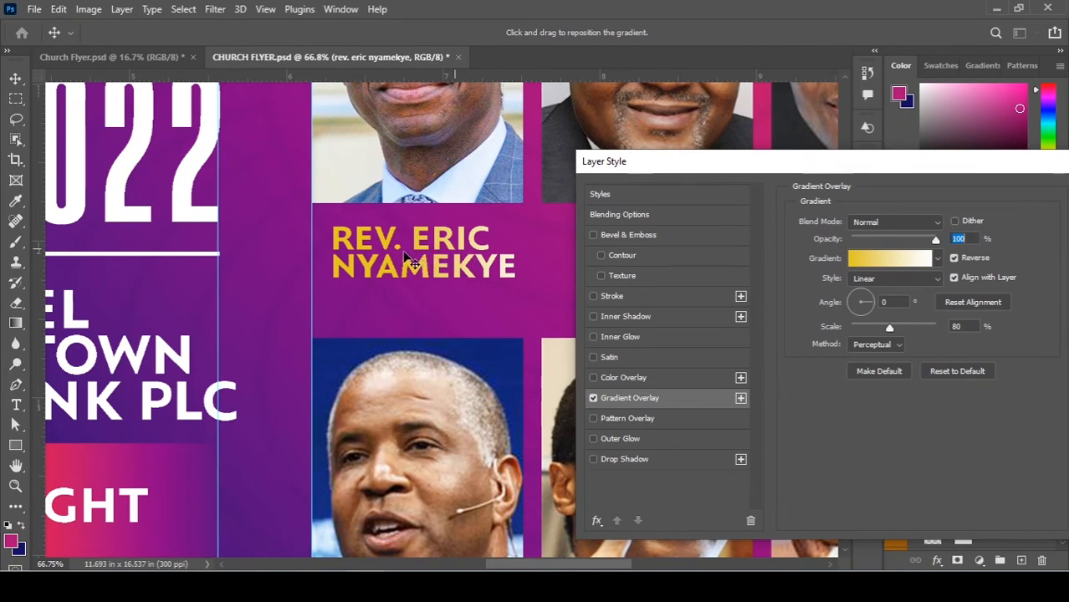
pyautogui.moveTo(414, 251); pyautogui.dragTo(450, 255)
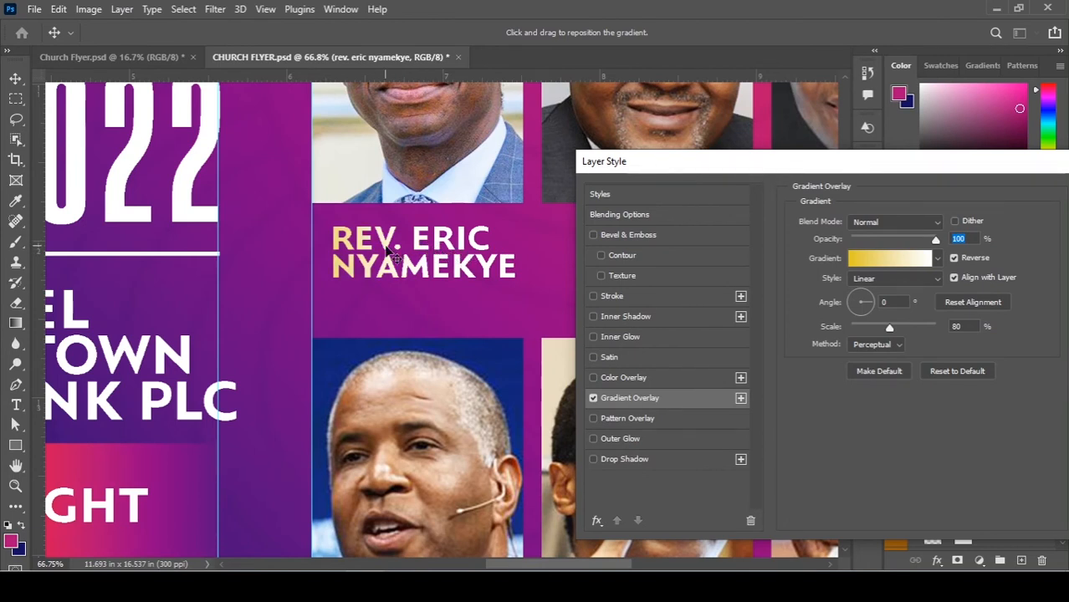
pyautogui.moveTo(392, 249); pyautogui.dragTo(473, 255)
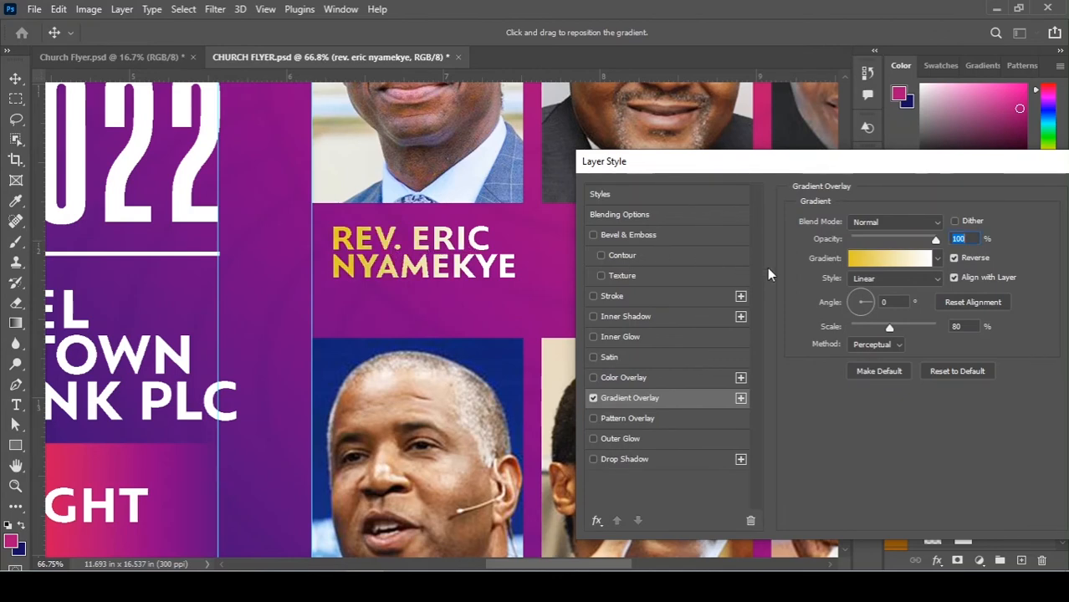
pyautogui.press('Return')
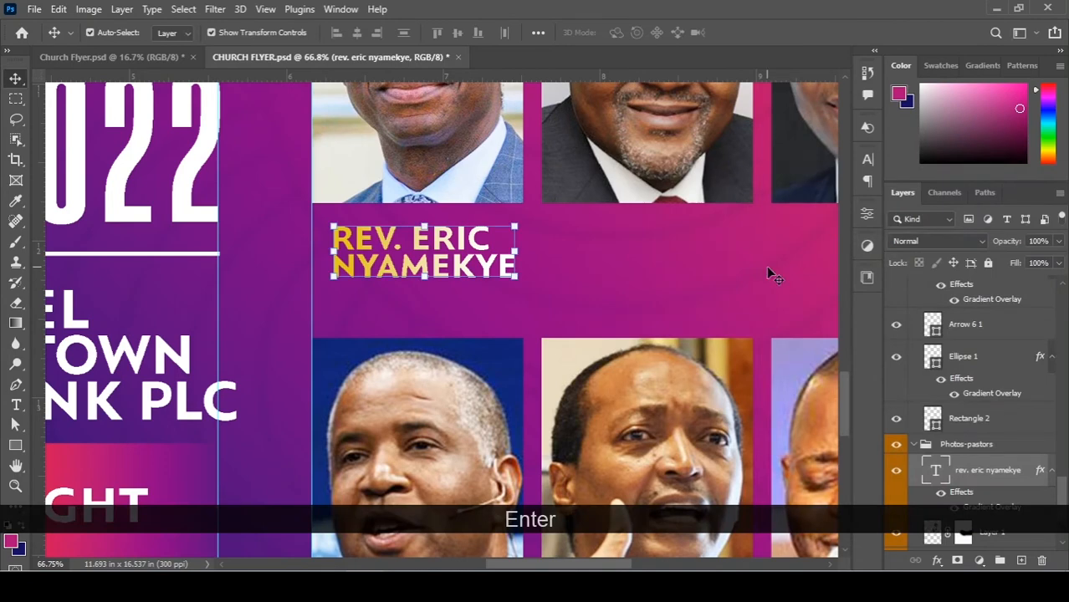
# Duplicate the name caption so each top-row photo has one beneath it.
pyautogui.moveTo(624, 268); pyautogui.dragTo(482, 274)
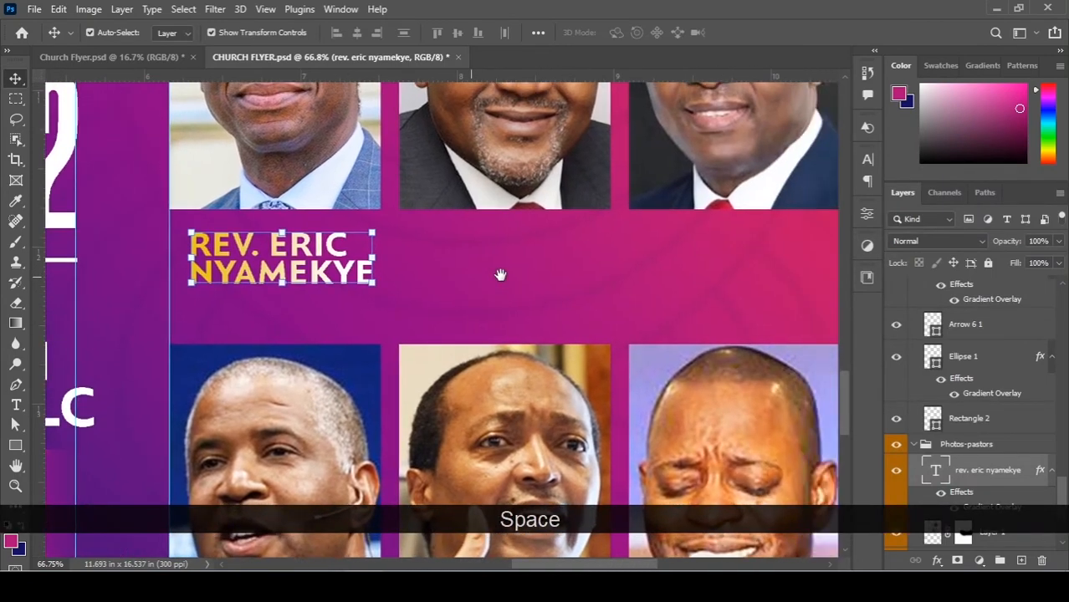
pyautogui.moveTo(279, 251); pyautogui.dragTo(507, 246)
pyautogui.moveTo(589, 234); pyautogui.dragTo(670, 262)
pyautogui.scroll(-3, 528, 265)
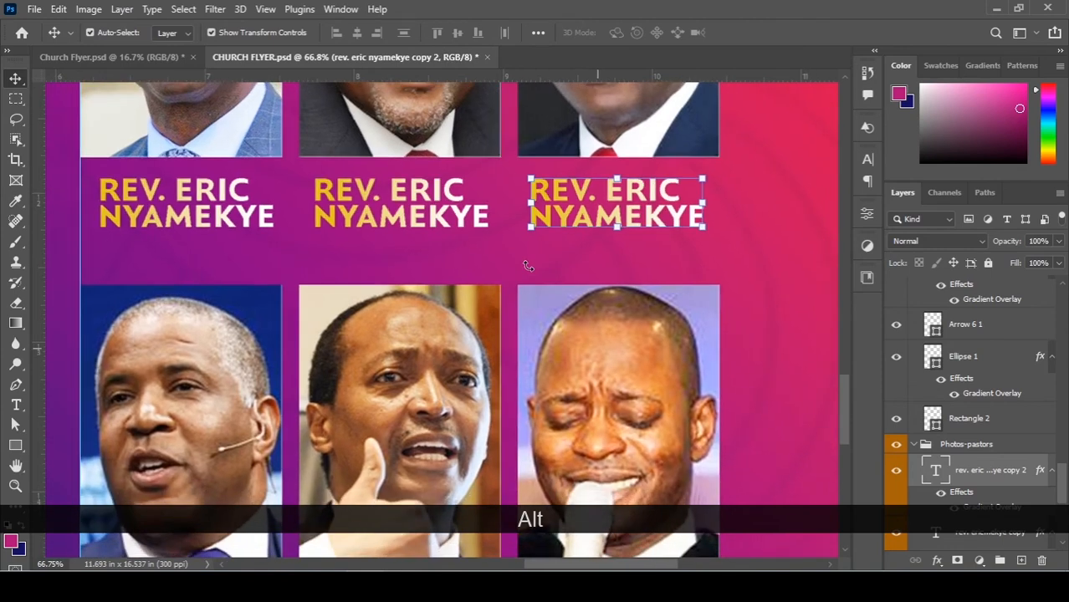
pyautogui.scroll(-2, 400, 209)
# Copy all three captions below the lower photo row and nudge the row into position.
pyautogui.keyDown('shift'); pyautogui.click(398, 207); pyautogui.keyUp('shift')
pyautogui.keyDown('shift'); pyautogui.click(226, 188); pyautogui.keyUp('shift')
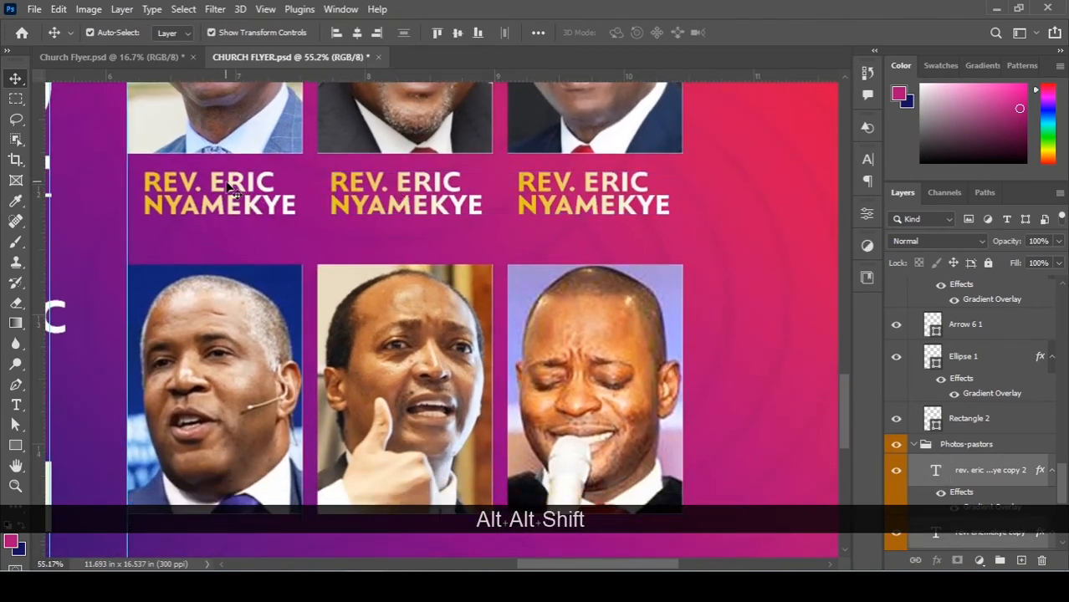
pyautogui.scroll(-2, 332, 189)
pyautogui.scroll(-2, 398, 220)
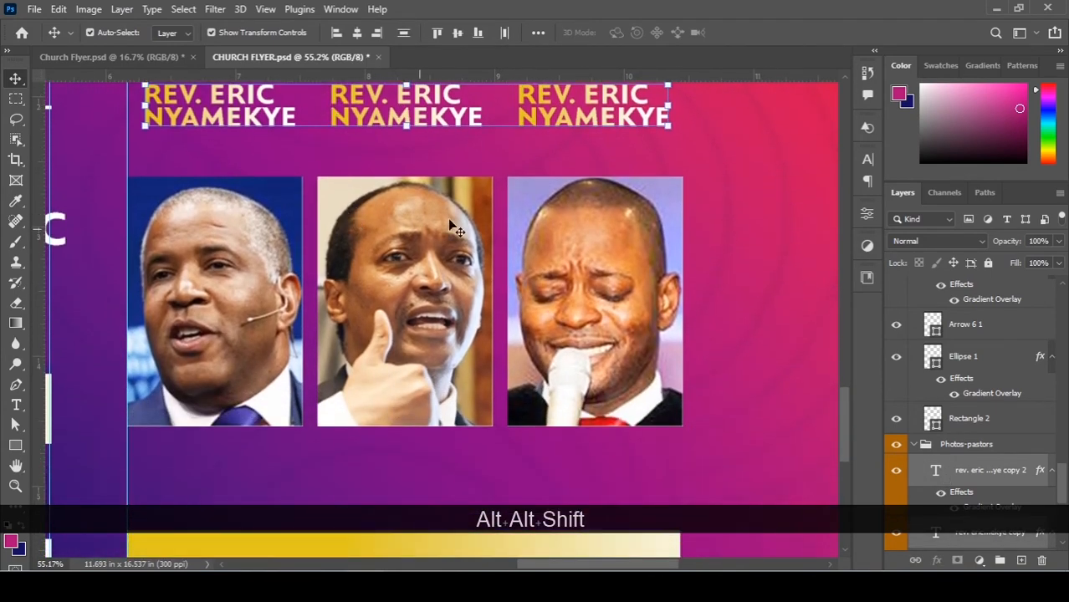
pyautogui.scroll(2, 460, 213)
pyautogui.scroll(-2, 471, 203)
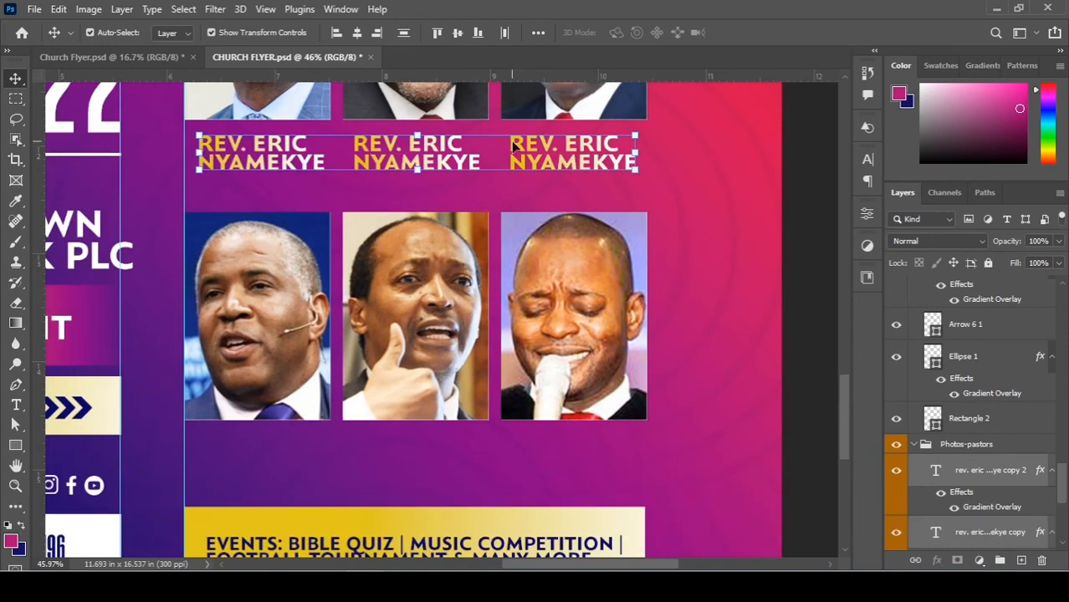
pyautogui.moveTo(525, 154); pyautogui.dragTo(532, 453)
pyautogui.press('Left')
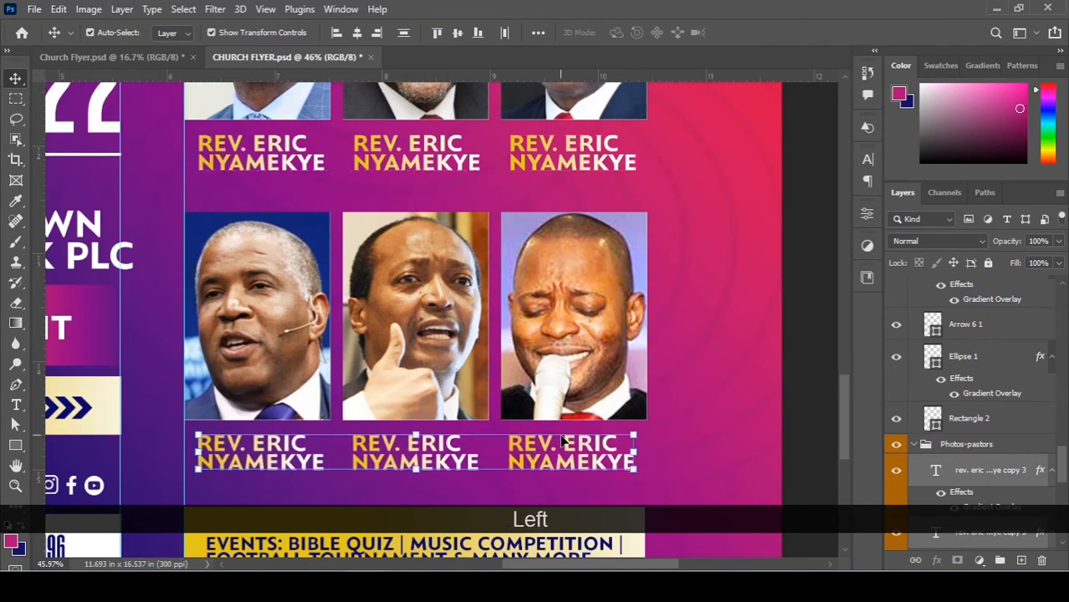
pyautogui.press('Up')
pyautogui.press('Up')
pyautogui.press('Up')
pyautogui.press('Up')
pyautogui.hotkey('ctrl', 'z')
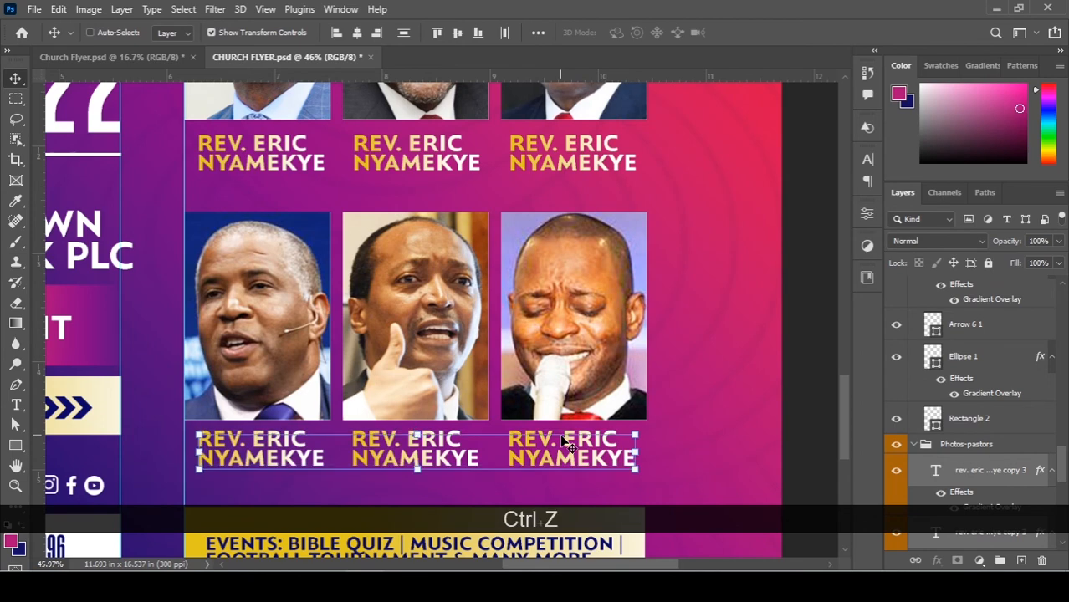
pyautogui.press('Up')
pyautogui.press('Up')
pyautogui.press('Up')
pyautogui.press('Up')
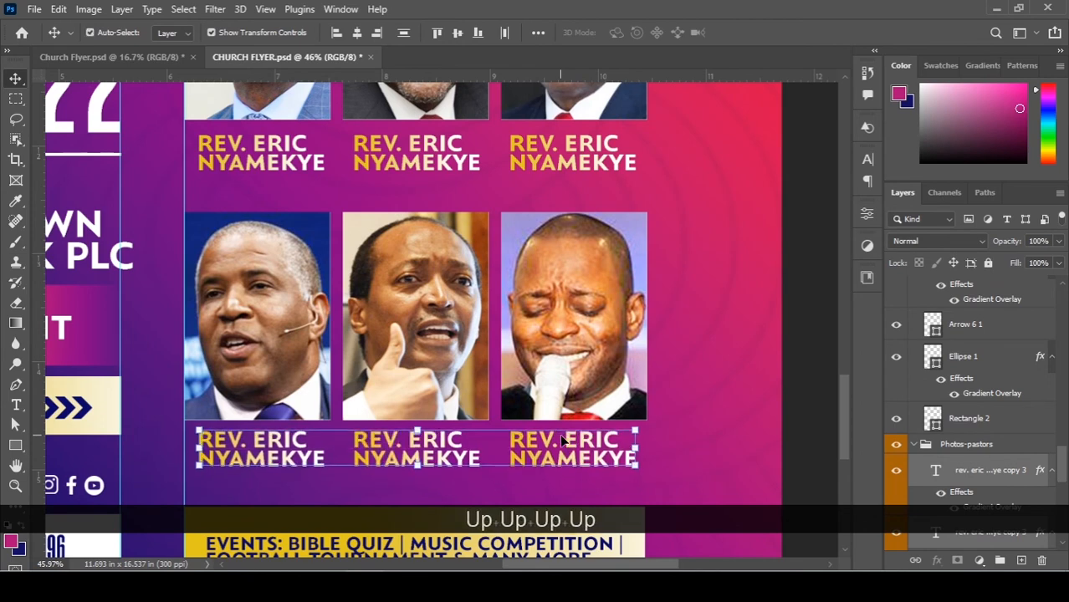
pyautogui.scroll(2, 791, 211)
# Retype the top-middle caption as the second leader's two-line name ending in initial B.
pyautogui.scroll(1, 791, 211)
pyautogui.click(415, 219)
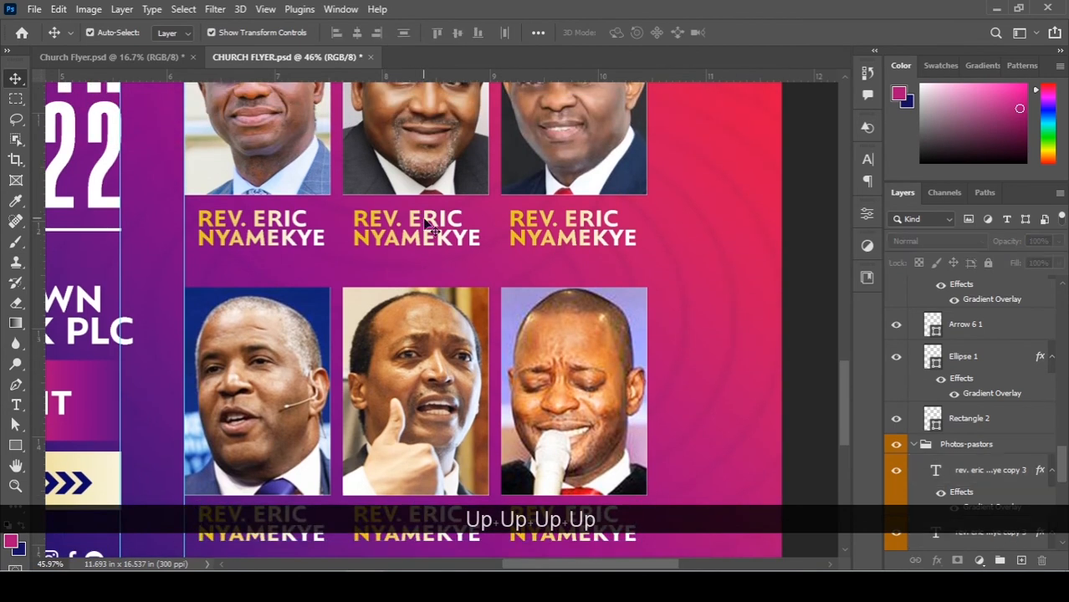
pyautogui.doubleClick(416, 217)
pyautogui.moveTo(407, 219); pyautogui.dragTo(475, 214)
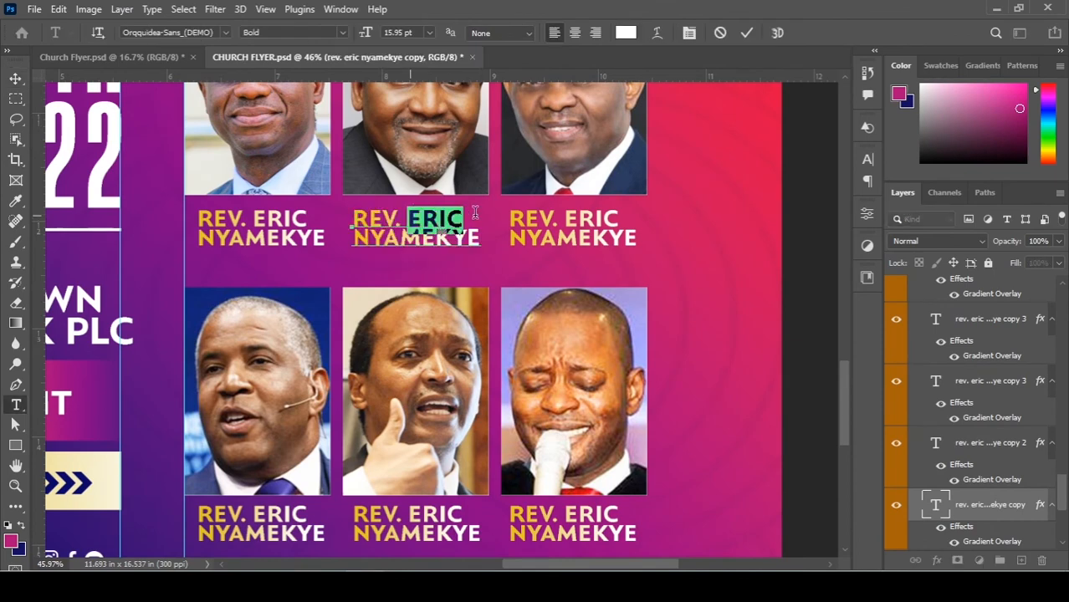
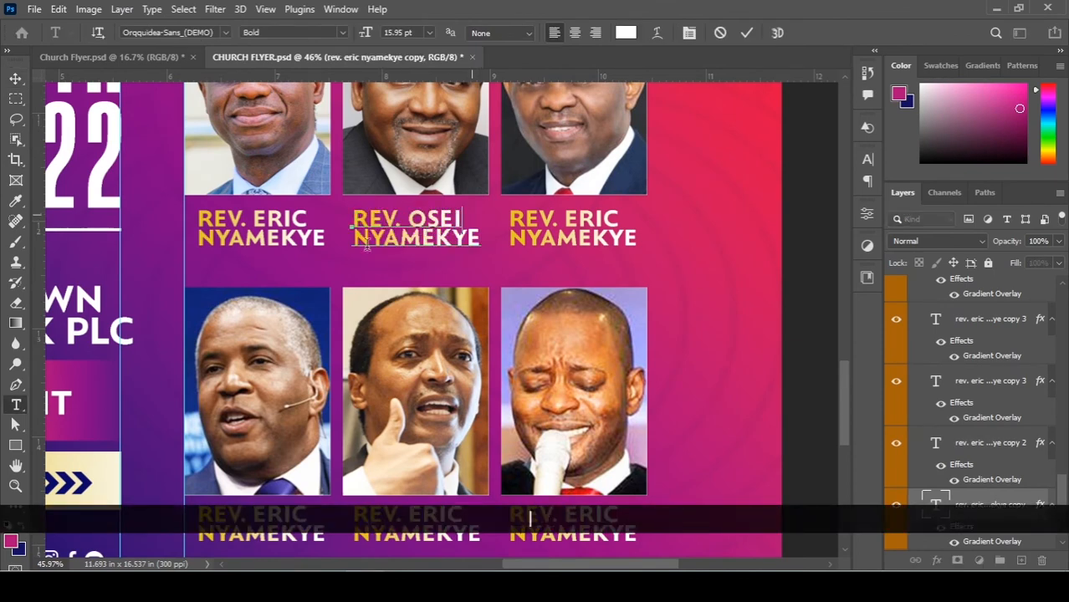
pyautogui.moveTo(354, 238); pyautogui.dragTo(502, 240)
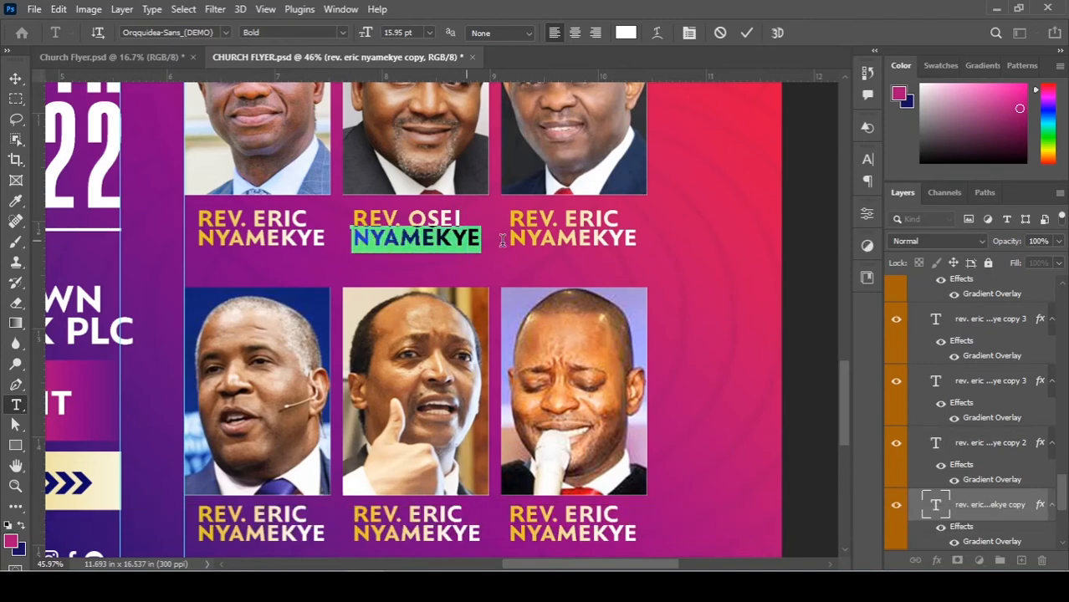
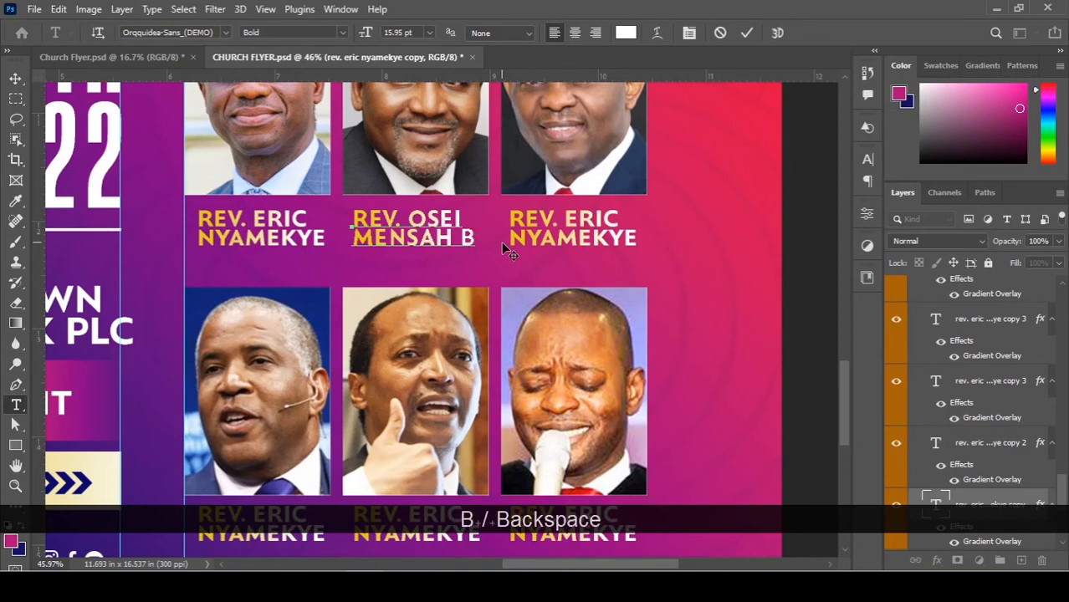
pyautogui.press('KP_Enter')
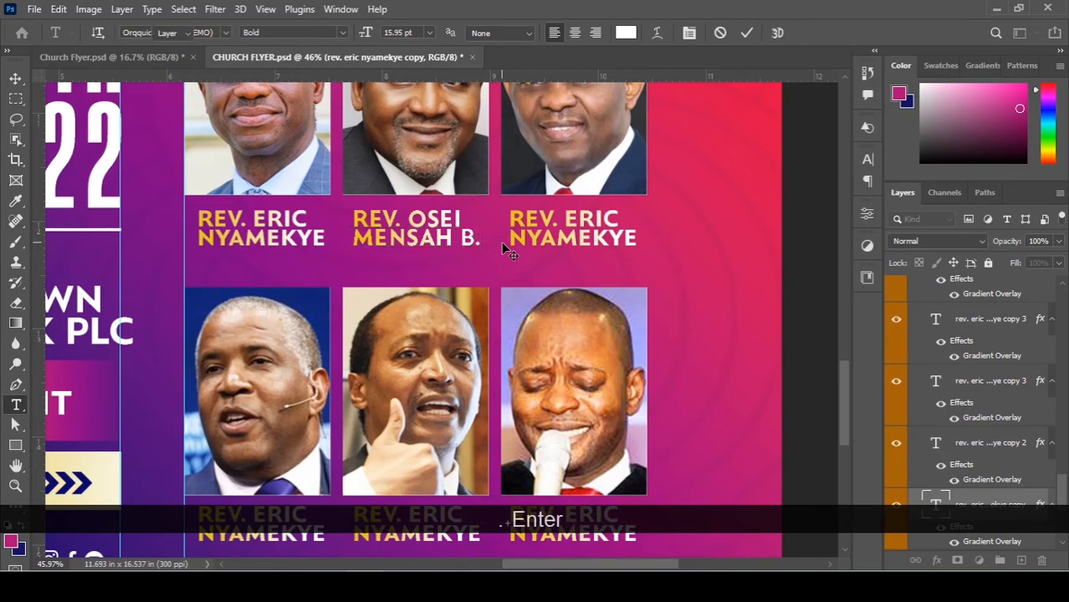
pyautogui.press('v')
pyautogui.hotkey('ctrl', '0')
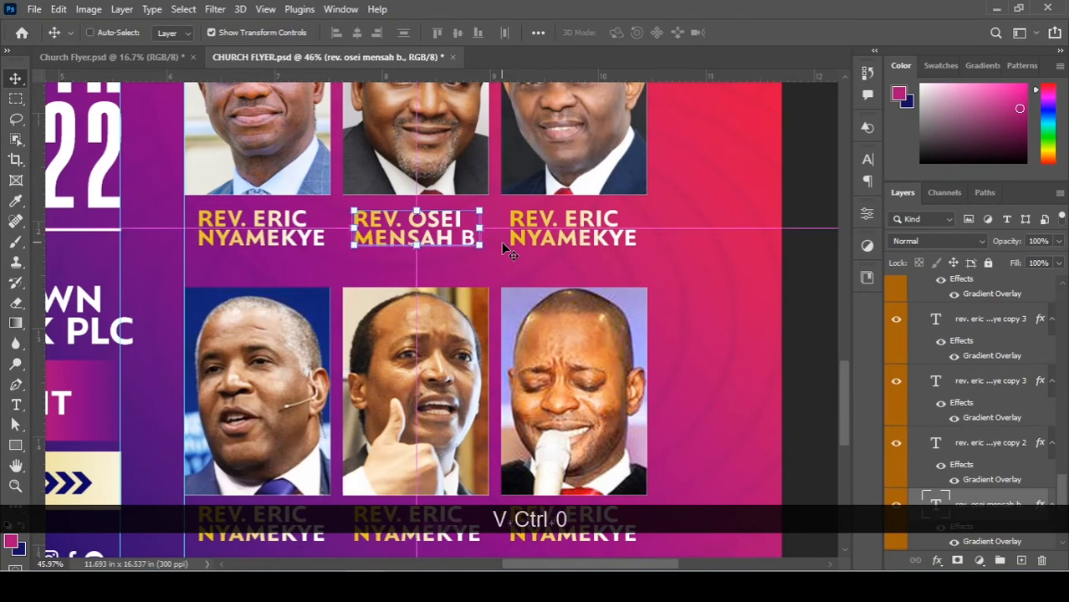
# Fit and zoom the whole flyer to review it, then save CHURCH FLYER.psd.
pyautogui.scroll(-2, 585, 335)
pyautogui.keyDown('ctrl'); pyautogui.click(655, 393); pyautogui.keyUp('ctrl')
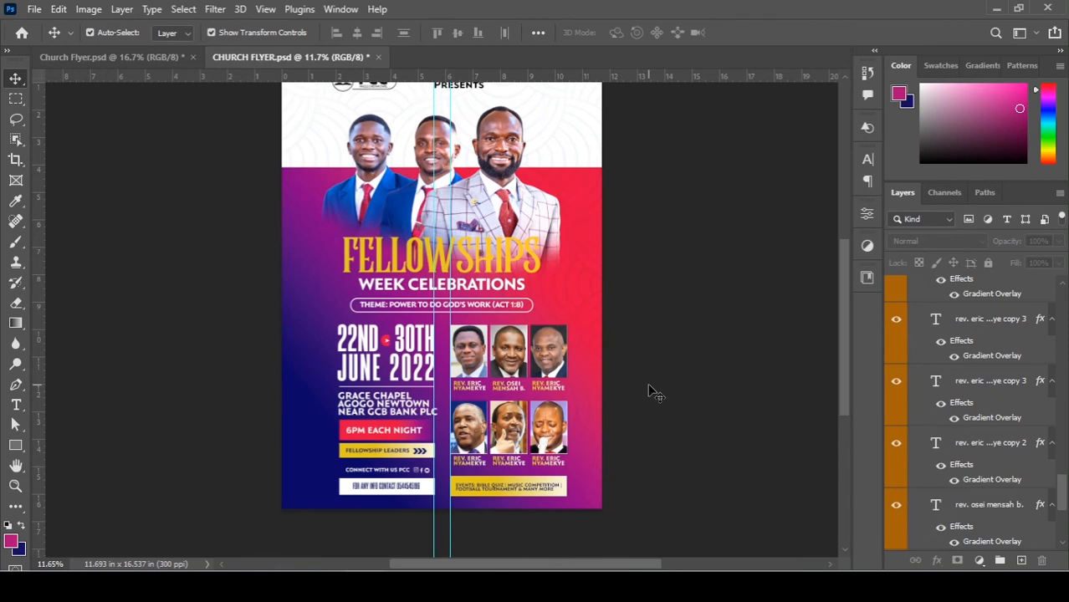
pyautogui.hotkey('ctrl', '0')
pyautogui.press('ctrl')
pyautogui.scroll(-4, 655, 393)
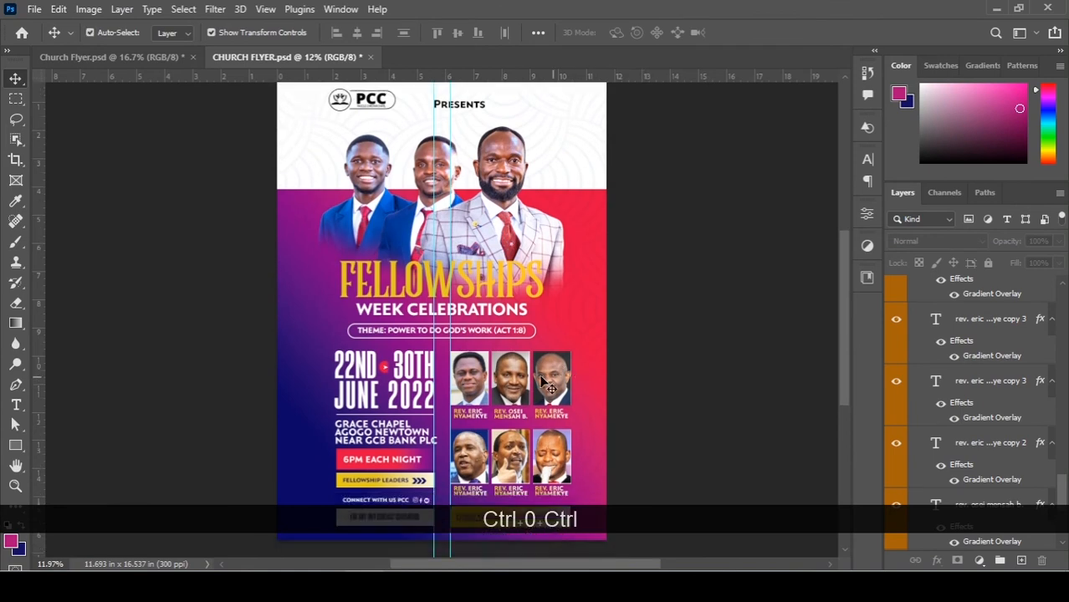
pyautogui.scroll(1, 527, 307)
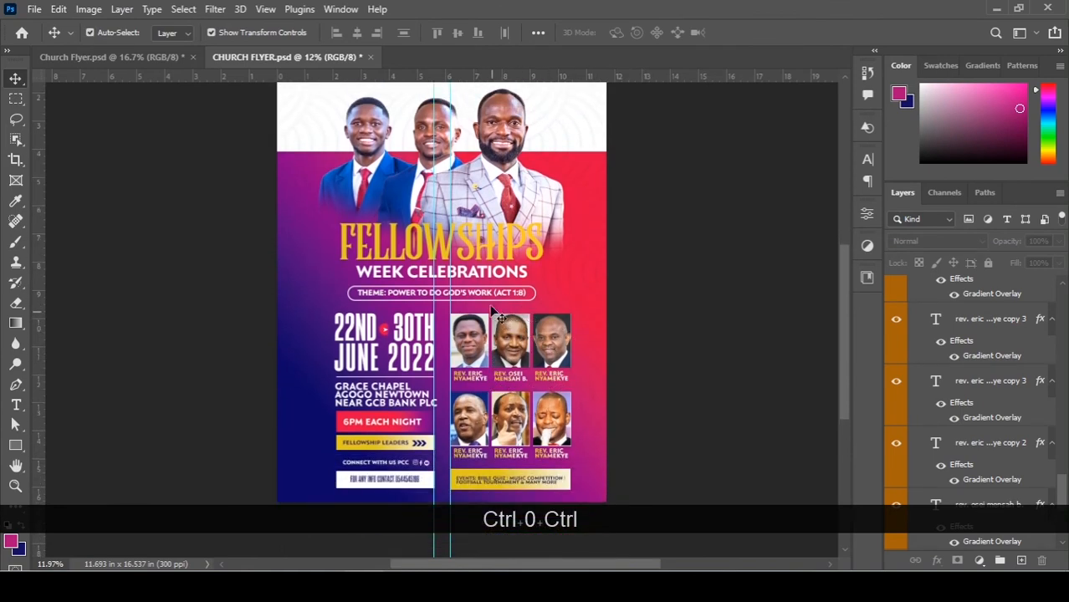
pyautogui.keyDown('alt'); pyautogui.scroll(-1, 592, 279); pyautogui.keyUp('alt')
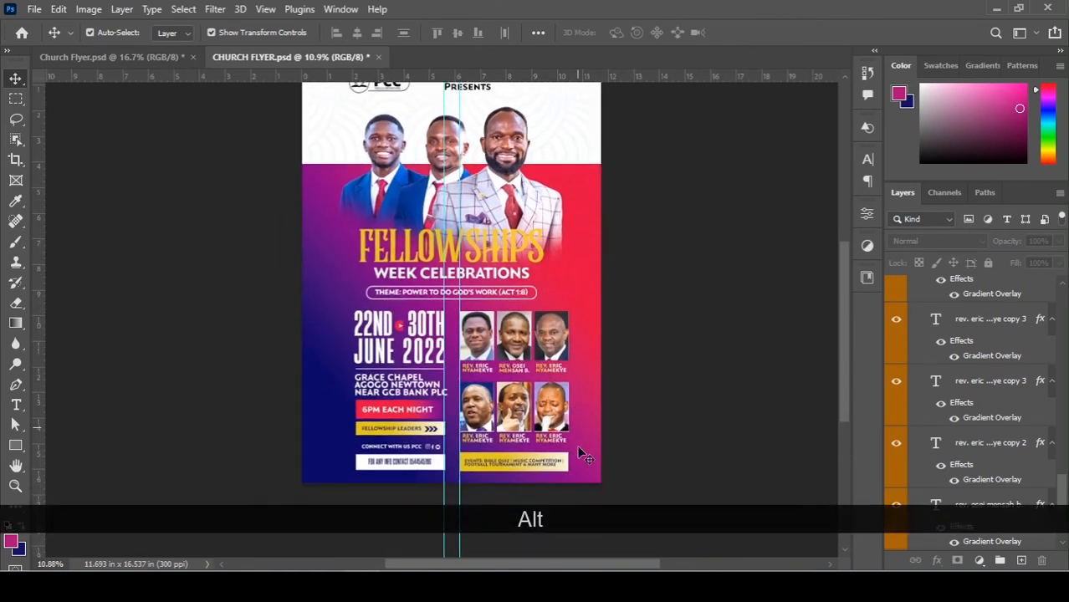
pyautogui.scroll(3, 974, 355)
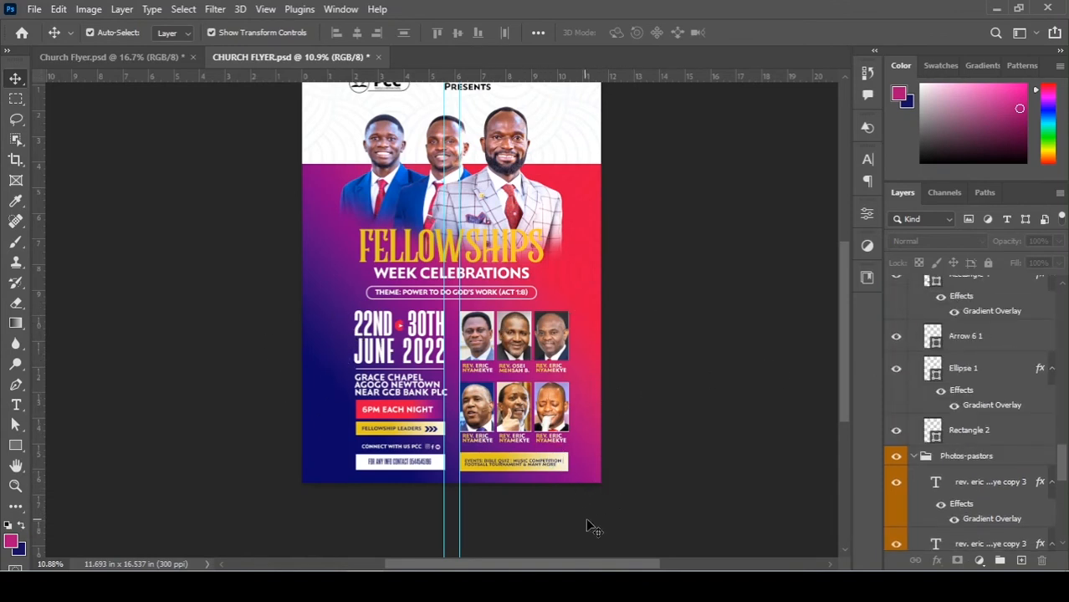
pyautogui.moveTo(621, 526); pyautogui.dragTo(452, 456)
pyautogui.hotkey('ctrl', 's')
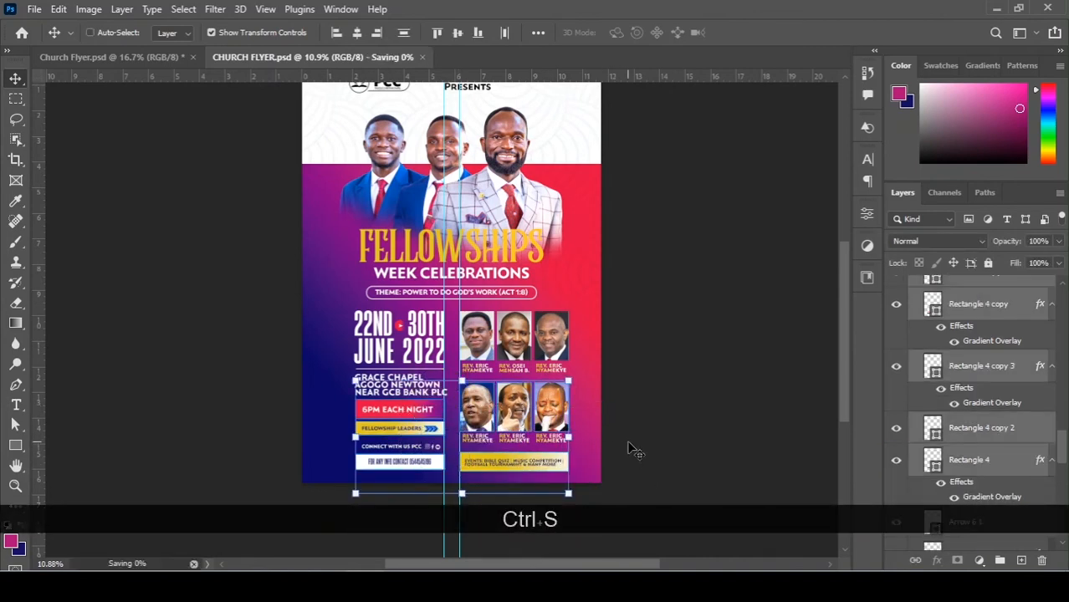
# Group the lower block of dates, venue and photos and centre it horizontally on the canvas.
pyautogui.click(725, 410)
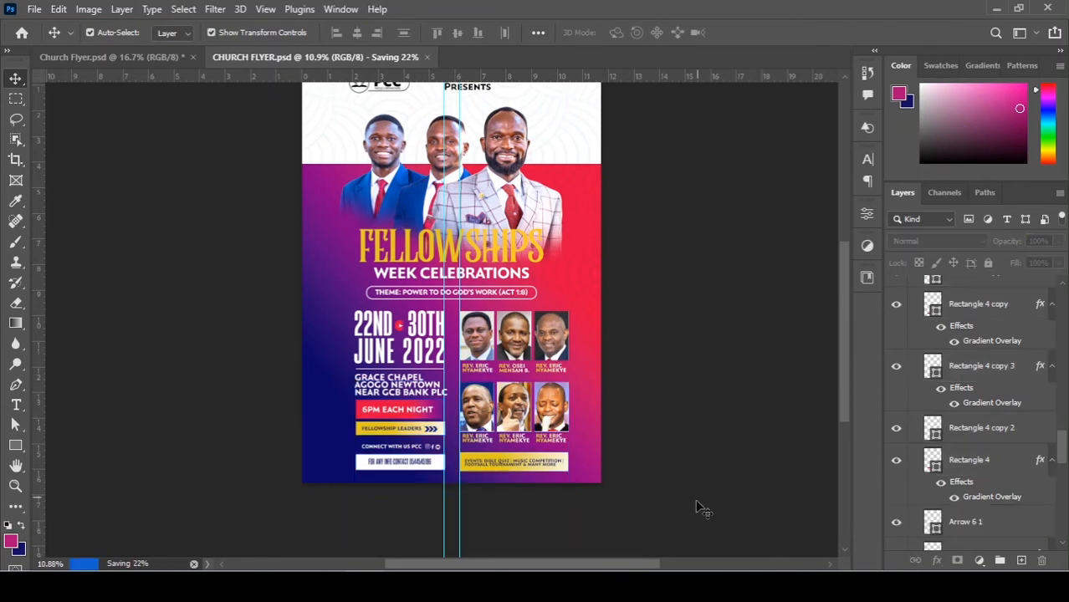
pyautogui.moveTo(674, 554); pyautogui.dragTo(310, 310)
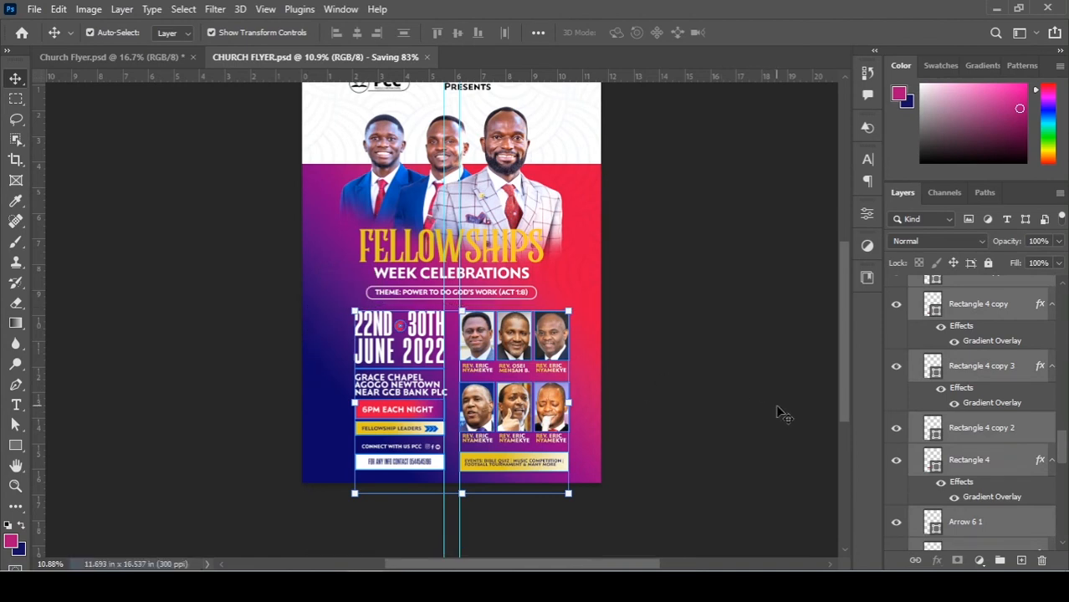
pyautogui.press('ctrl')
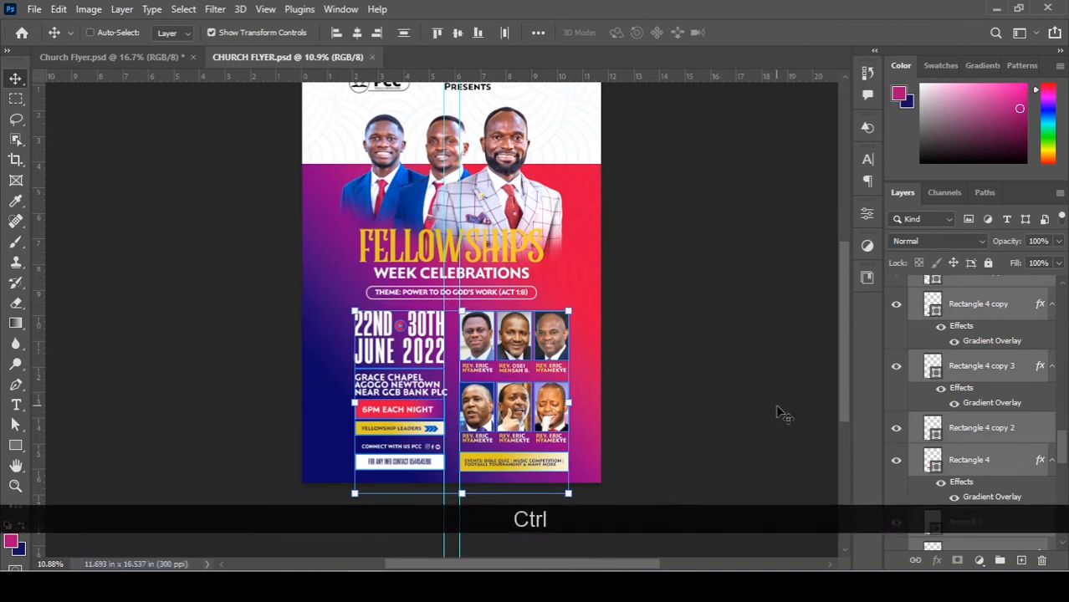
pyautogui.hotkey('ctrl', 'g')
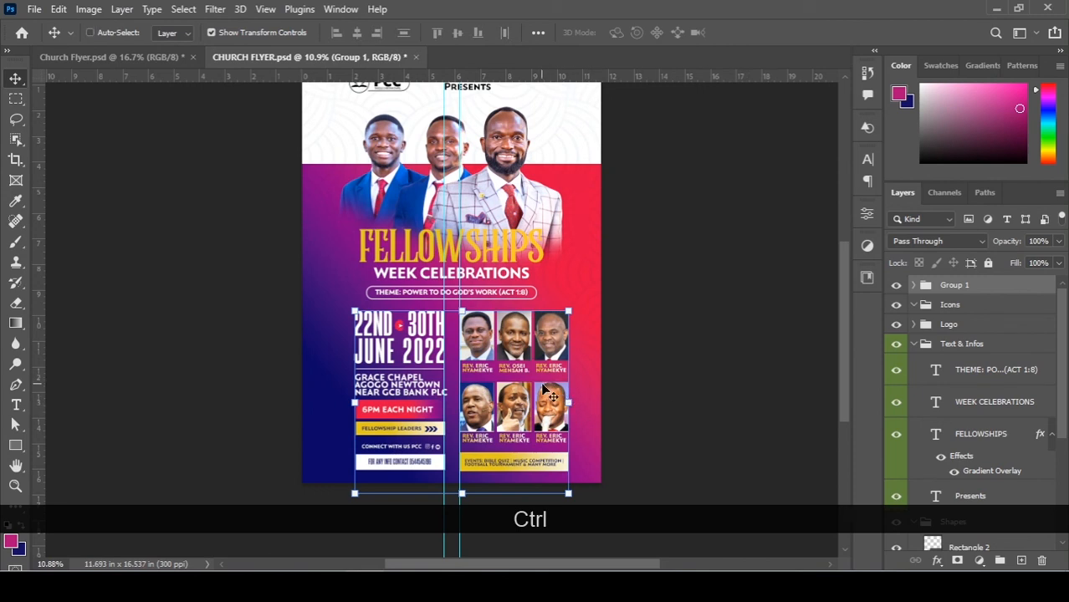
pyautogui.click(177, 11)
pyautogui.click(213, 23)
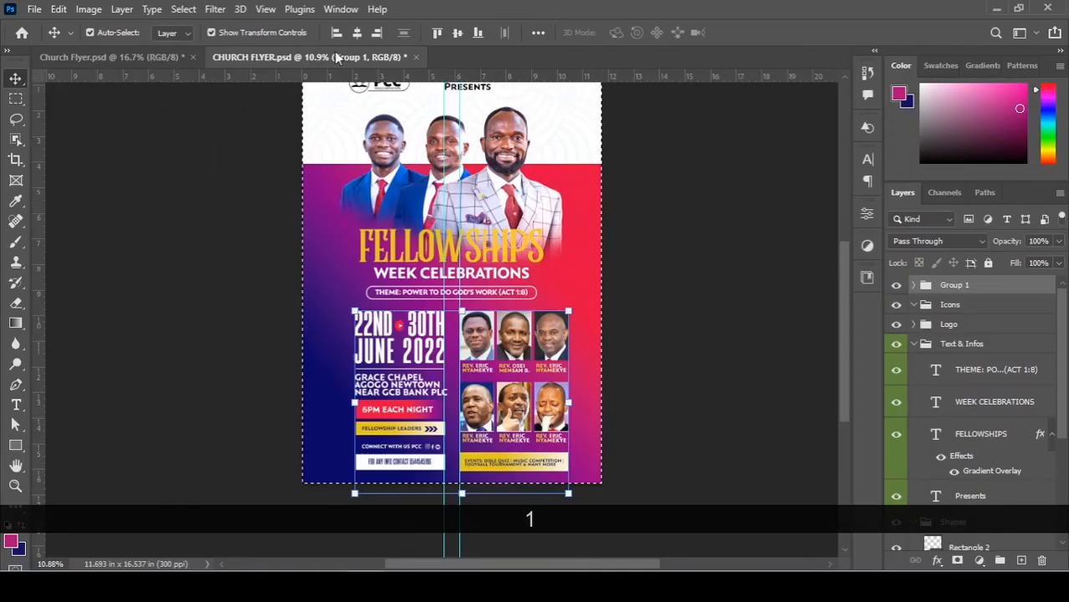
pyautogui.click(360, 37)
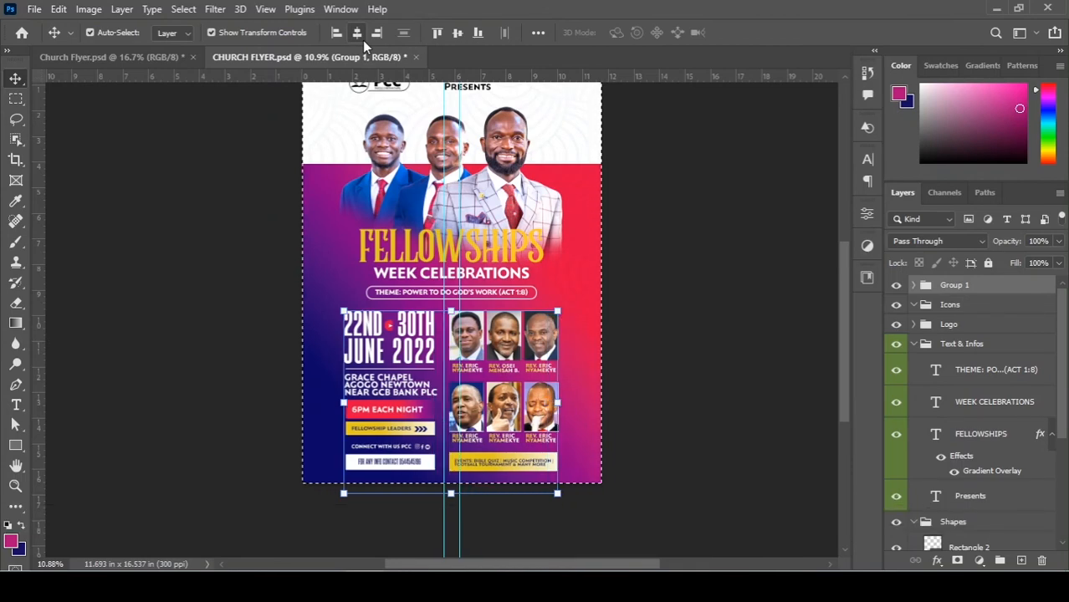
pyautogui.click(183, 9)
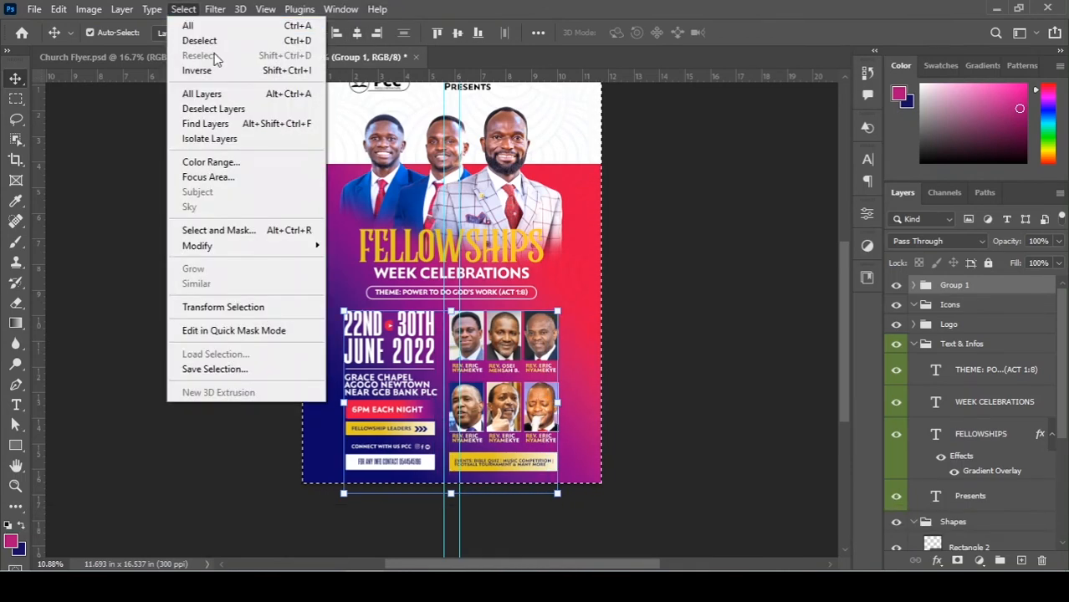
pyautogui.click(199, 40)
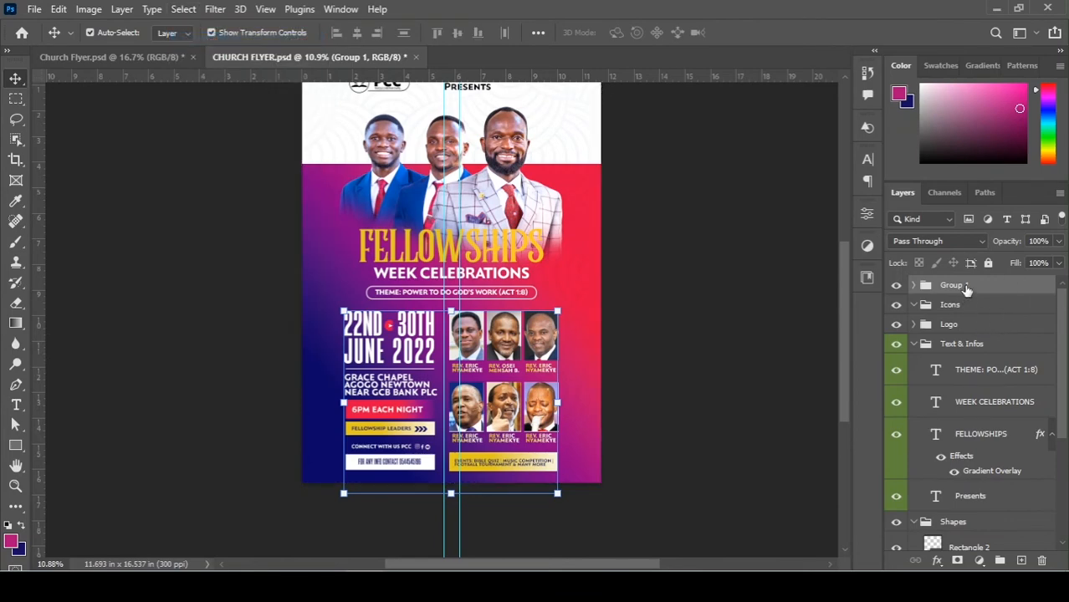
# Ungroup Group 1 so its layers are listed individually again.
pyautogui.rightClick(967, 287)
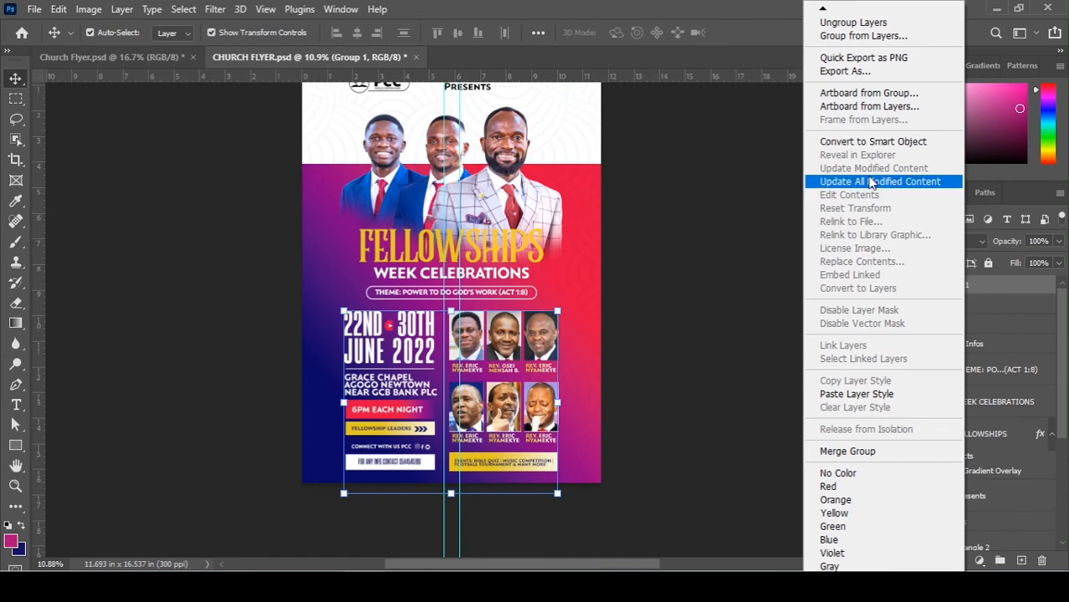
pyautogui.click(729, 199)
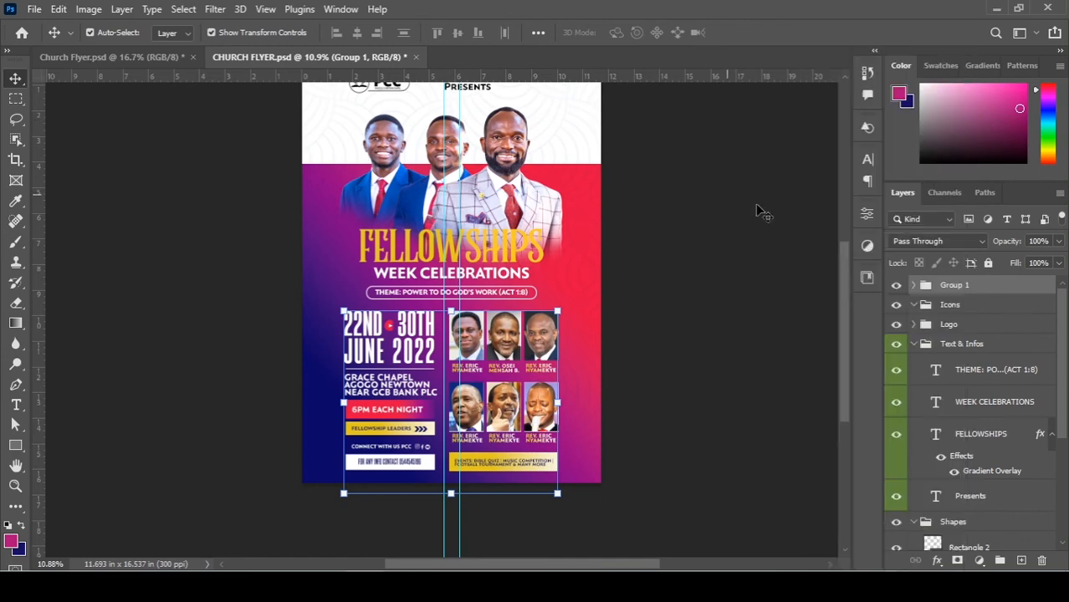
pyautogui.rightClick(945, 289)
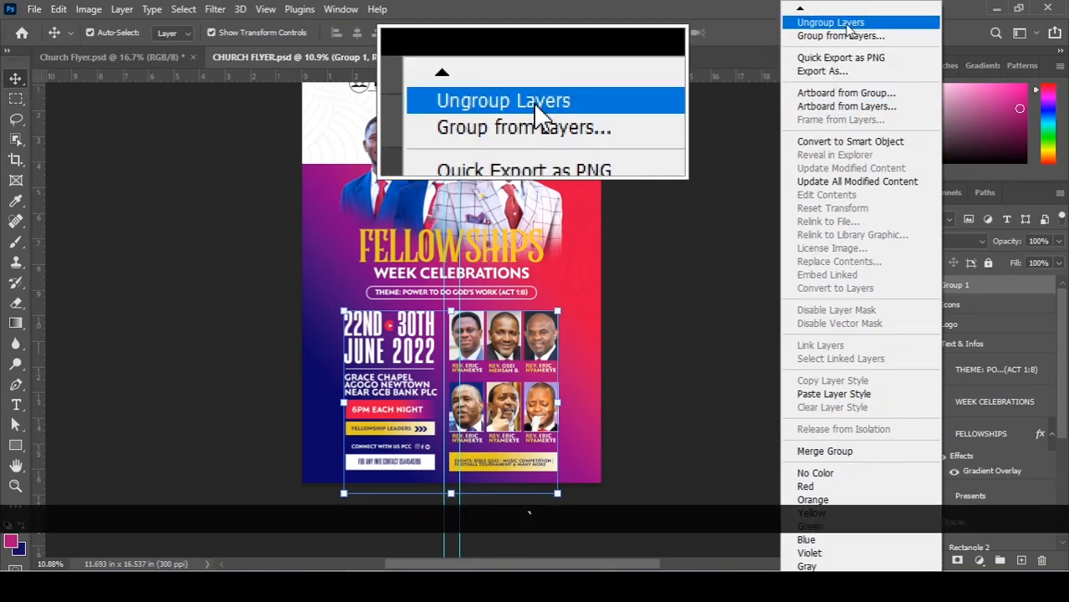
pyautogui.click(847, 29)
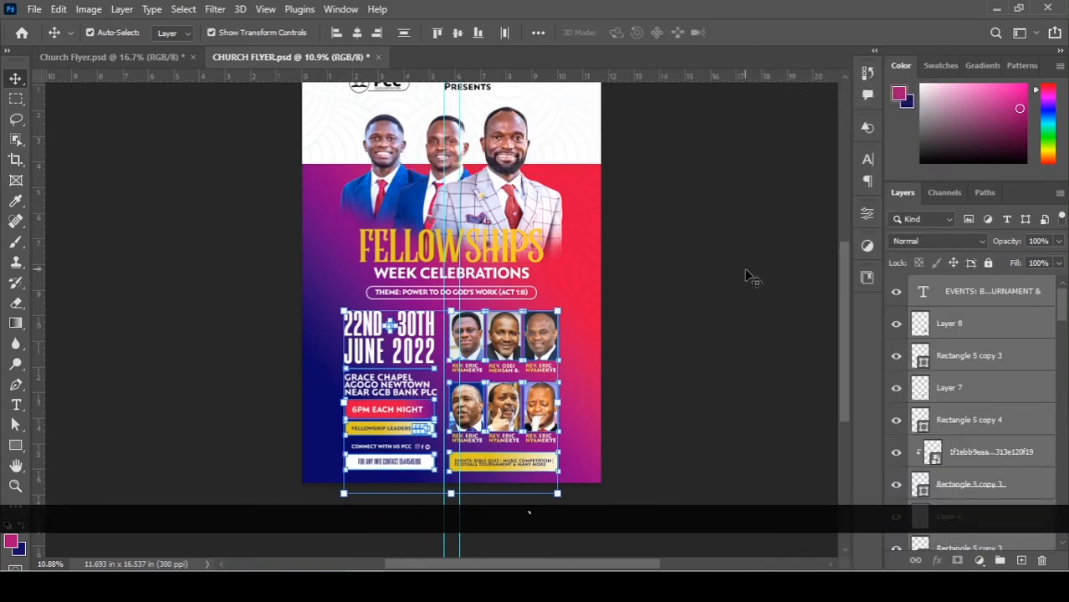
pyautogui.click(707, 274)
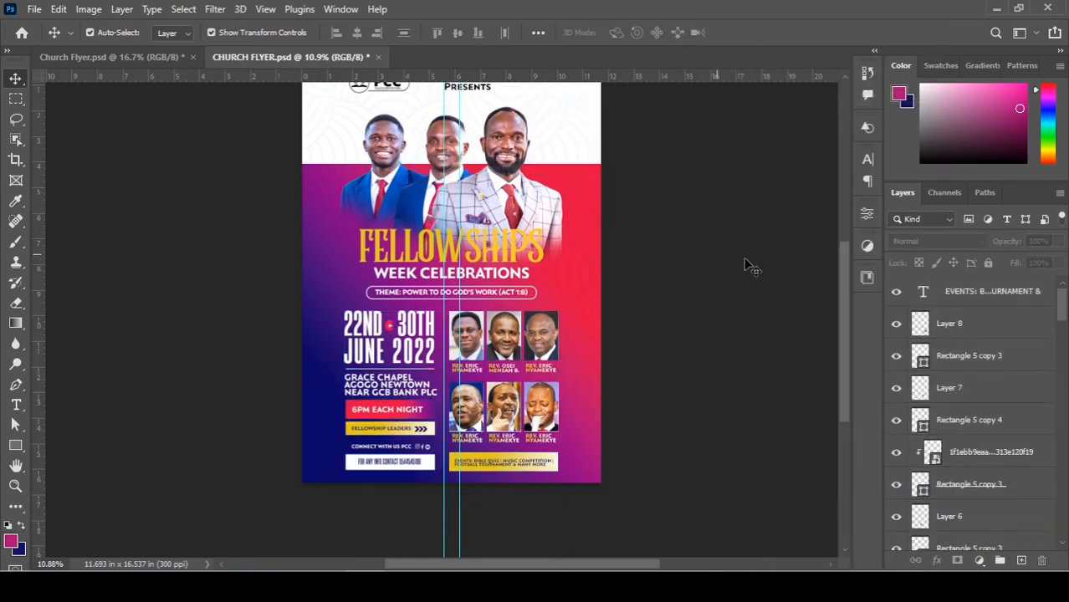
# Zoom around the lower flyer, trial-select its layers, then fit it in the window.
pyautogui.scroll(-1, 752, 266)
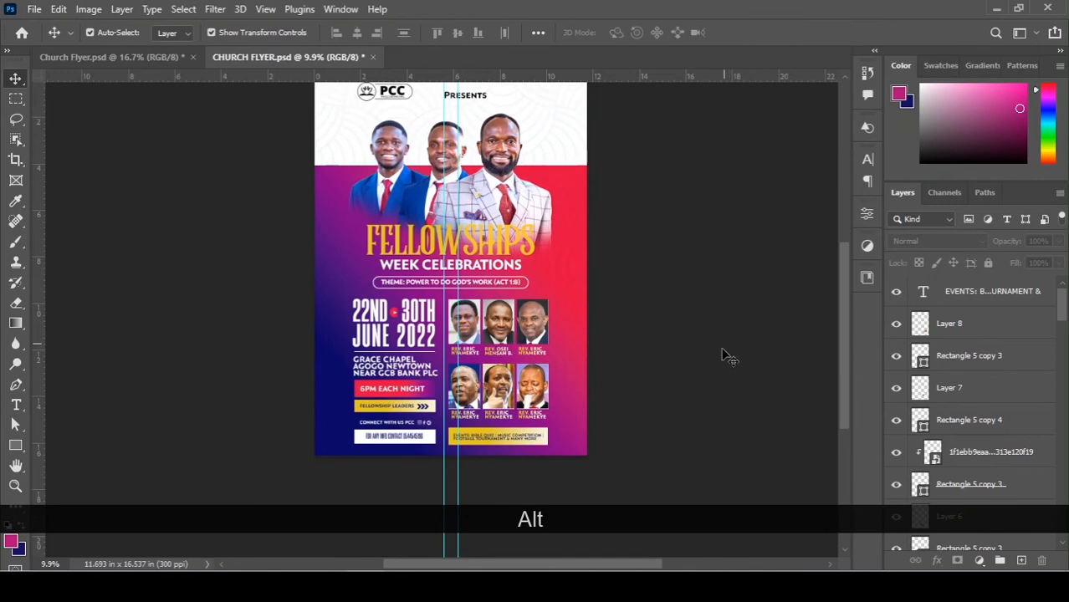
pyautogui.scroll(-3, 723, 353)
pyautogui.scroll(3, 512, 419)
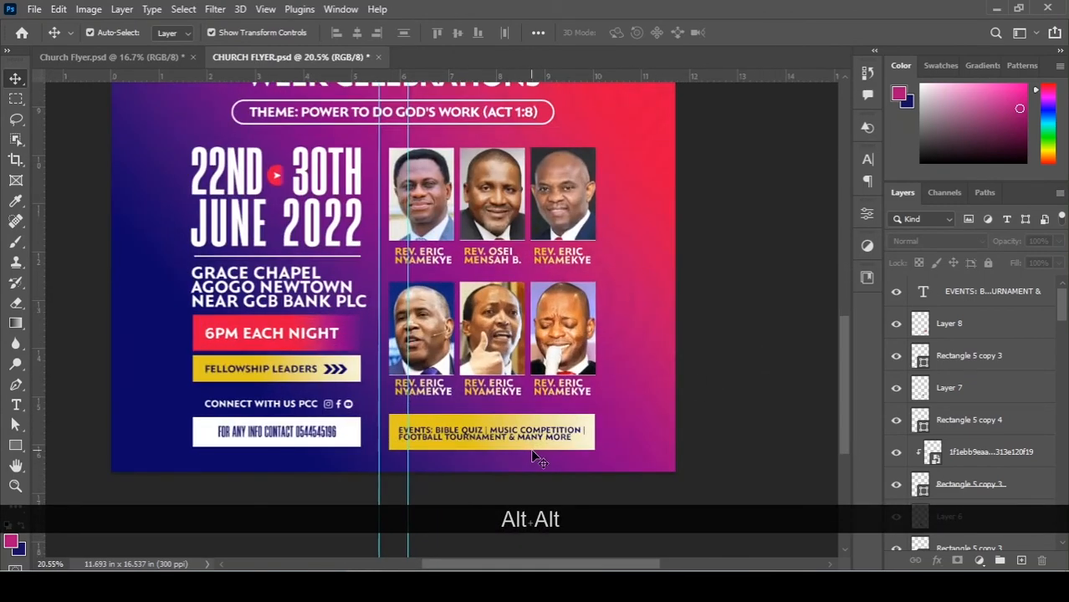
pyautogui.scroll(-1, 535, 460)
pyautogui.scroll(2, 327, 434)
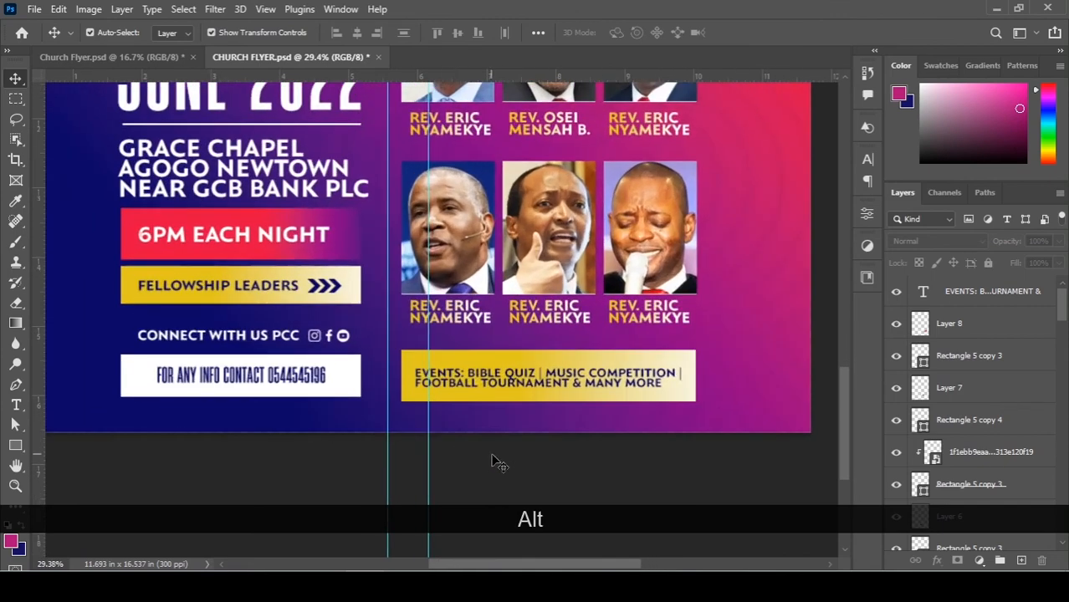
pyautogui.moveTo(493, 456); pyautogui.dragTo(214, 338)
pyautogui.moveTo(216, 337); pyautogui.dragTo(687, 428)
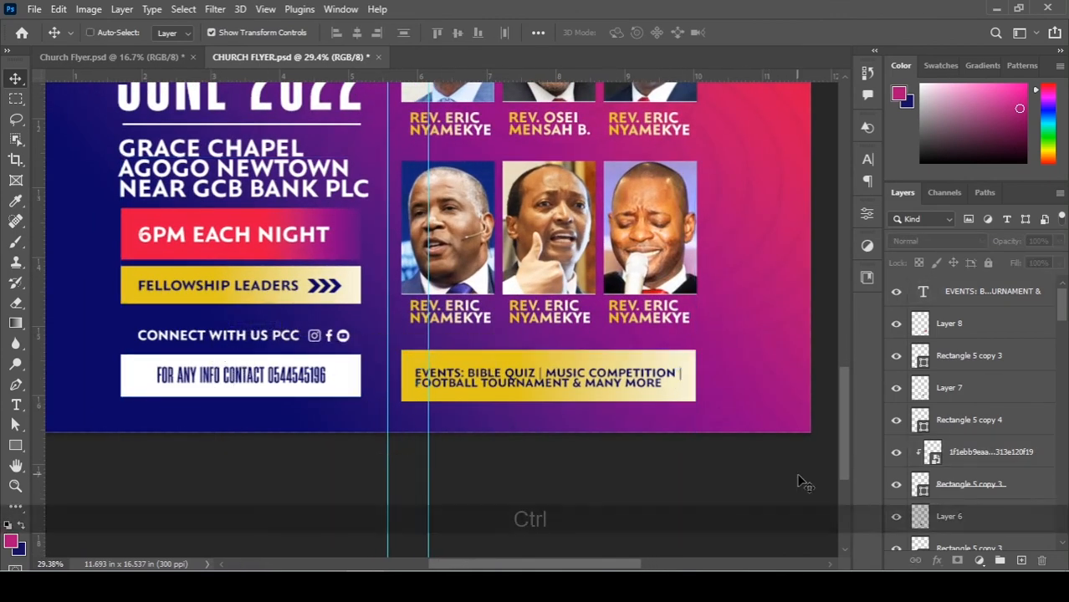
pyautogui.hotkey('ctrl', '0')
pyautogui.scroll(4, 569, 452)
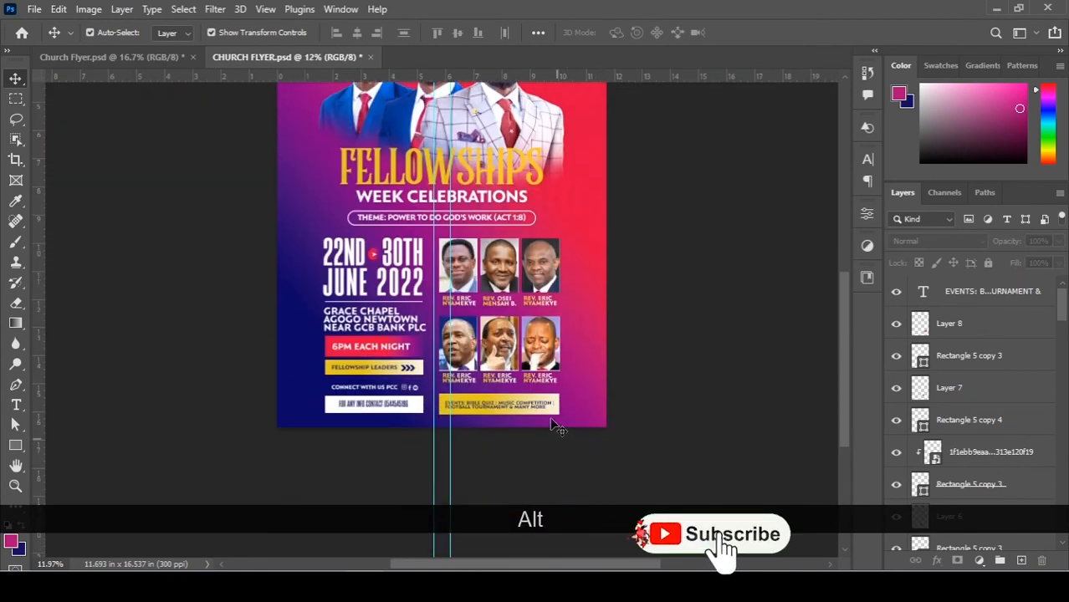
# Click through the six leader photos to identify each one's layer.
pyautogui.moveTo(630, 423); pyautogui.dragTo(419, 391)
pyautogui.click(443, 306)
pyautogui.click(544, 284)
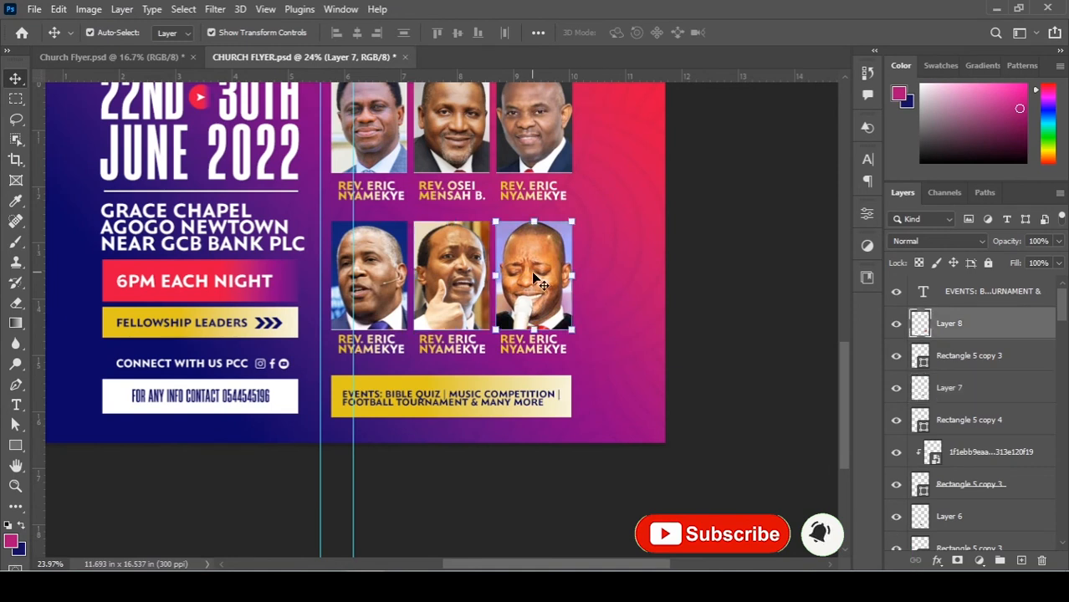
pyautogui.click(392, 283)
pyautogui.click(458, 151)
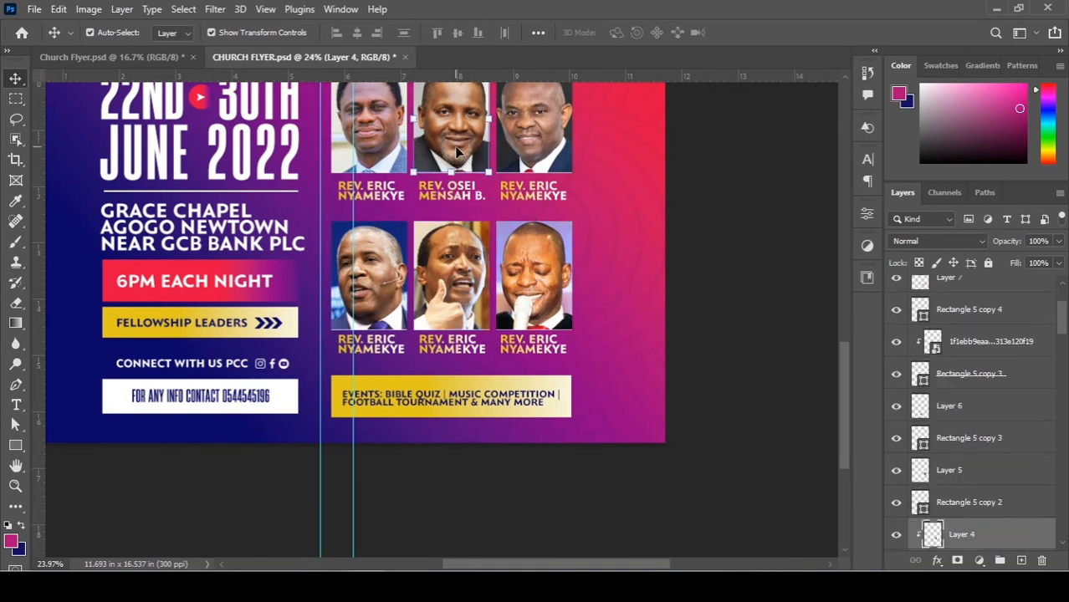
pyautogui.click(387, 144)
pyautogui.click(502, 141)
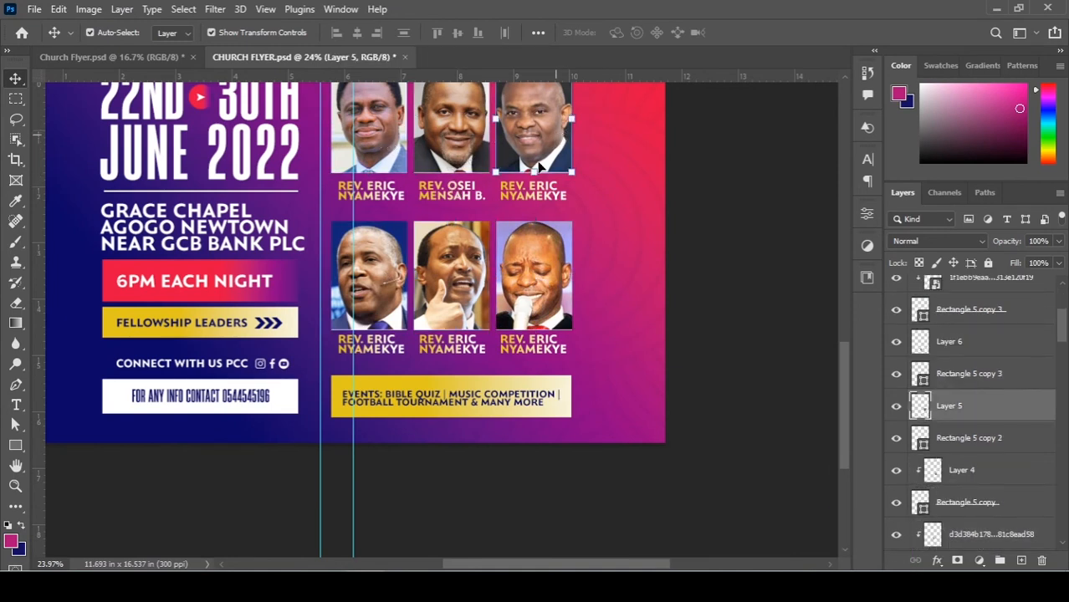
# Check the extra long-named image layer by toggling its visibility, then delete it.
pyautogui.click(552, 356)
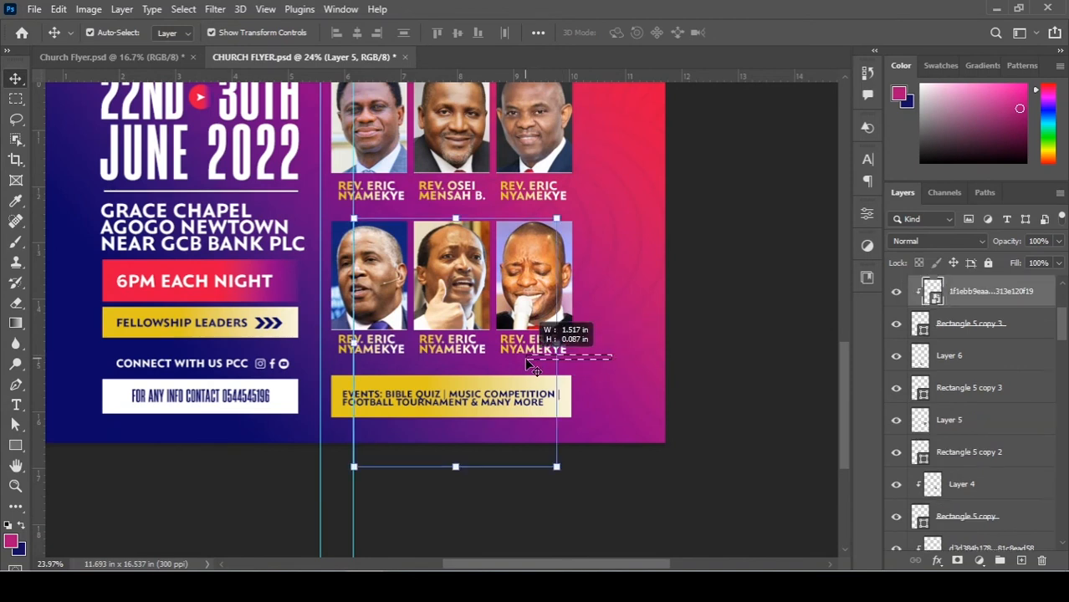
pyautogui.click(898, 293)
pyautogui.click(897, 293)
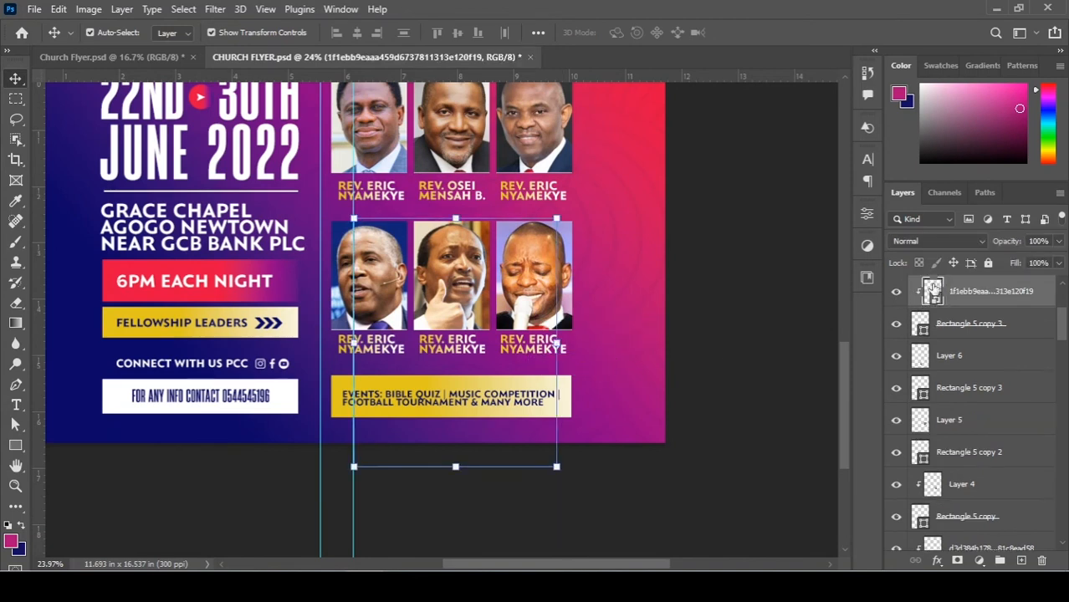
pyautogui.press('Delete')
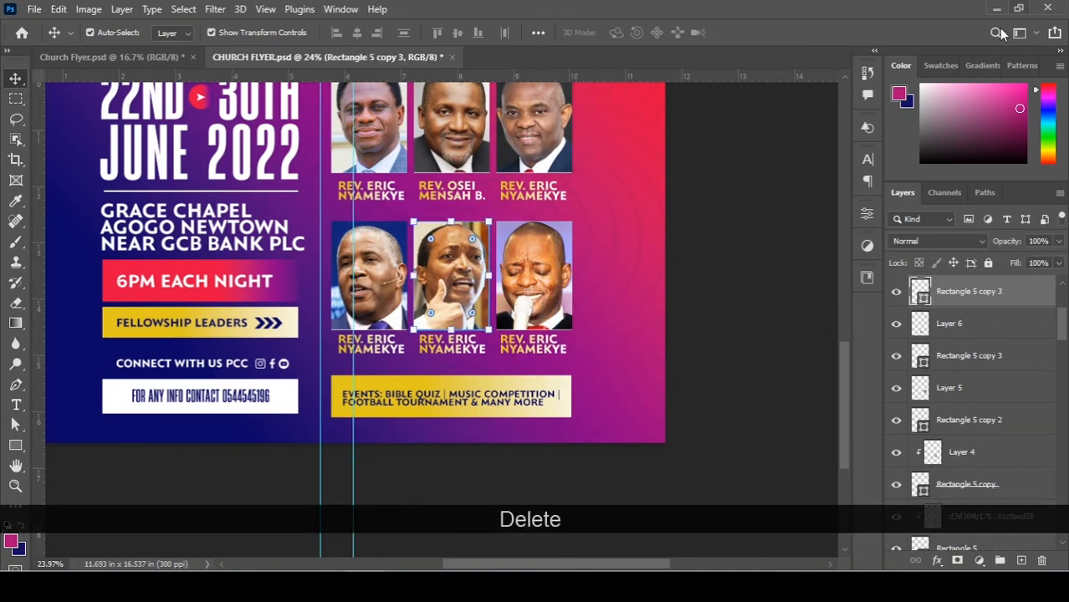
pyautogui.moveTo(467, 440); pyautogui.dragTo(376, 368)
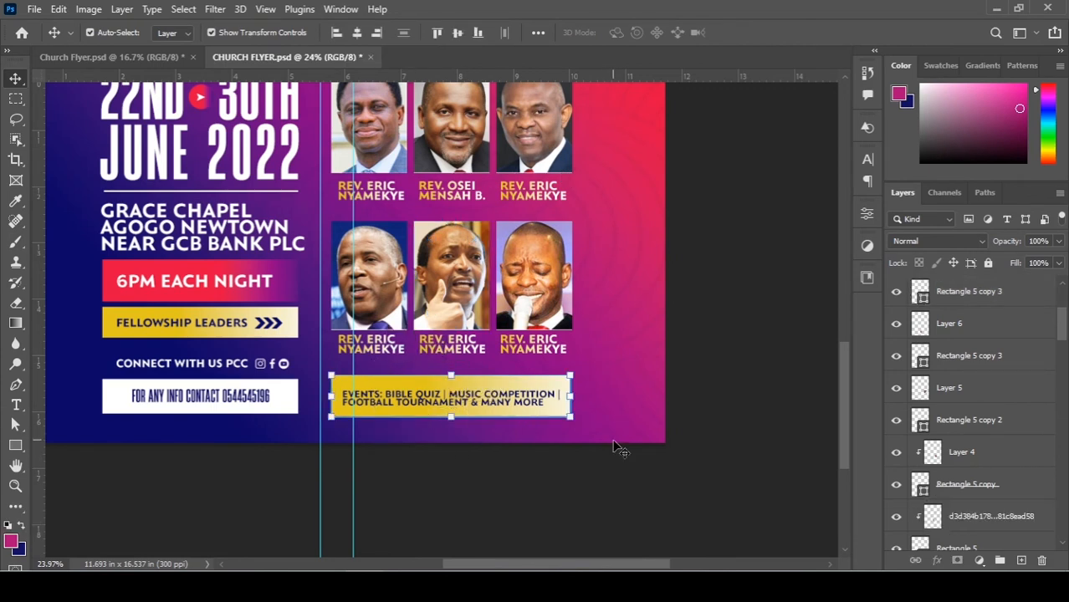
# Nudge the events banner and contact details block up slightly, then fit the flyer in the window.
pyautogui.press('Up')
pyautogui.press('Up')
pyautogui.press('Up')
pyautogui.press('Up')
pyautogui.press('Up')
pyautogui.press('Up')
pyautogui.press('Up')
pyautogui.press('Up')
pyautogui.press('Up')
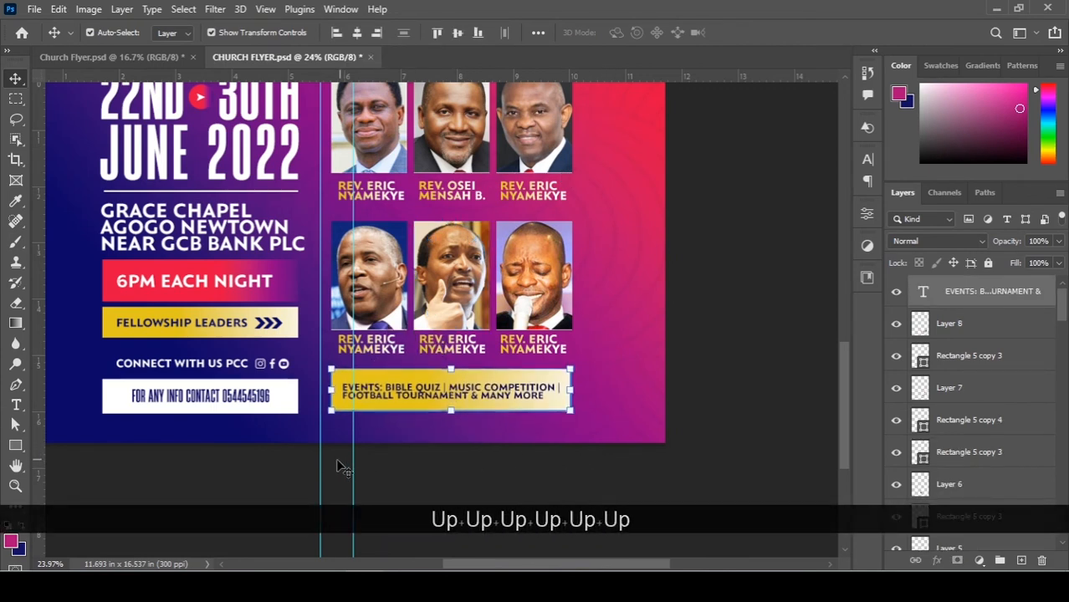
pyautogui.moveTo(280, 454); pyautogui.dragTo(191, 316)
pyautogui.press('Up')
pyautogui.press('Up')
pyautogui.press('Up')
pyautogui.press('Up')
pyautogui.press('Up')
pyautogui.press('Up')
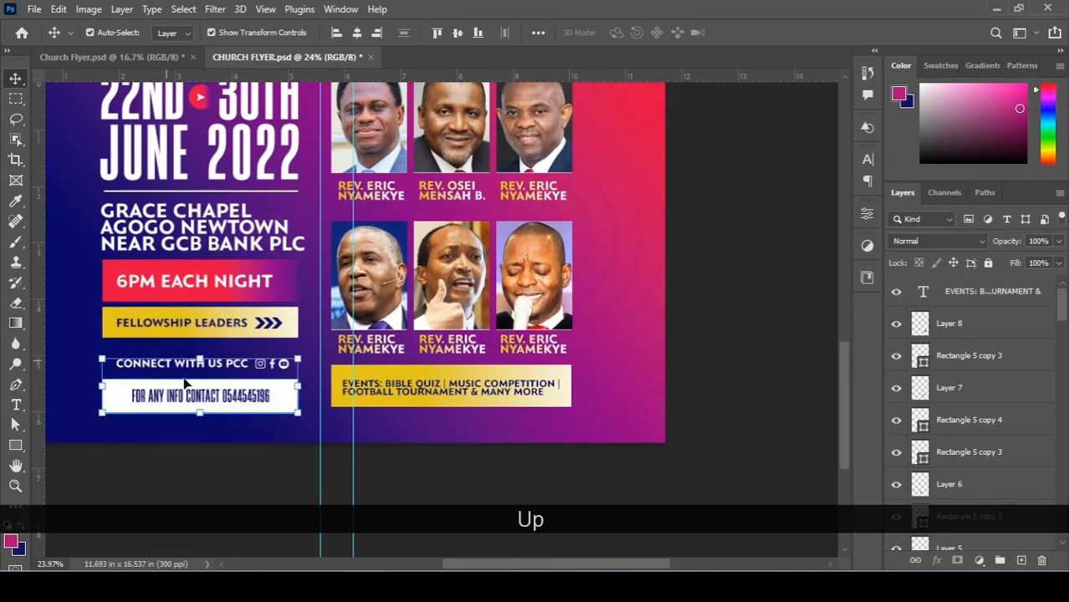
pyautogui.press('Up')
pyautogui.press('Up')
pyautogui.press('Up')
pyautogui.press('Up')
pyautogui.press('Up')
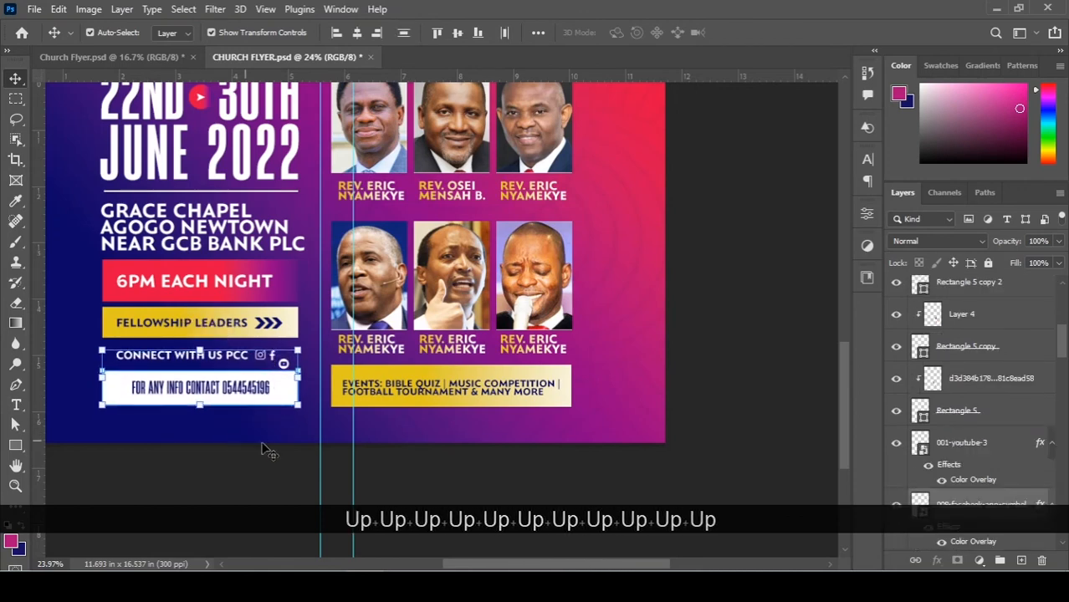
pyautogui.click(473, 494)
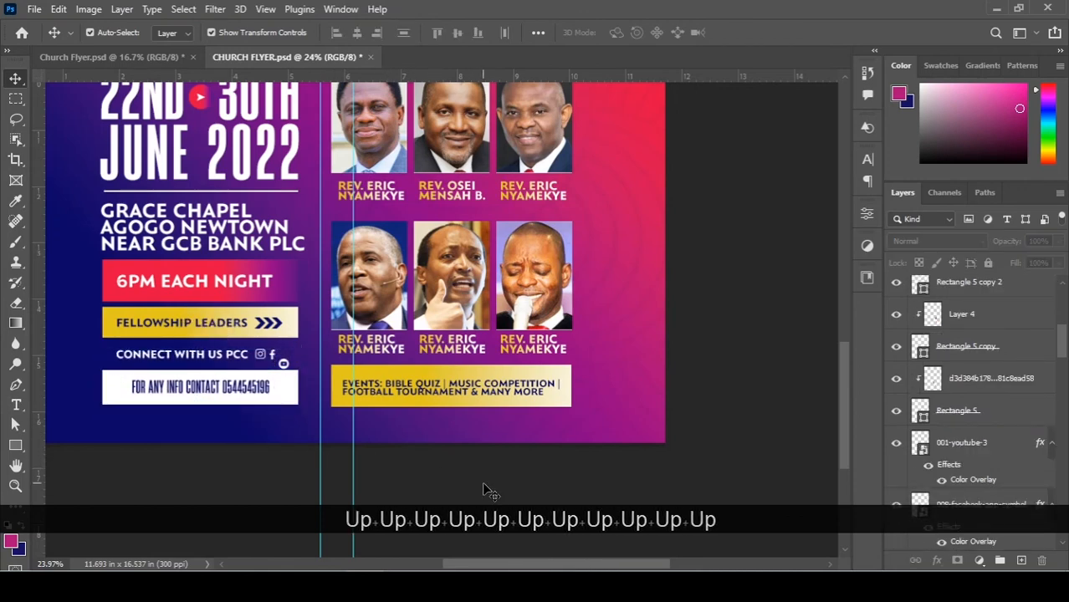
pyautogui.hotkey('ctrl', '0')
pyautogui.scroll(-3, 485, 492)
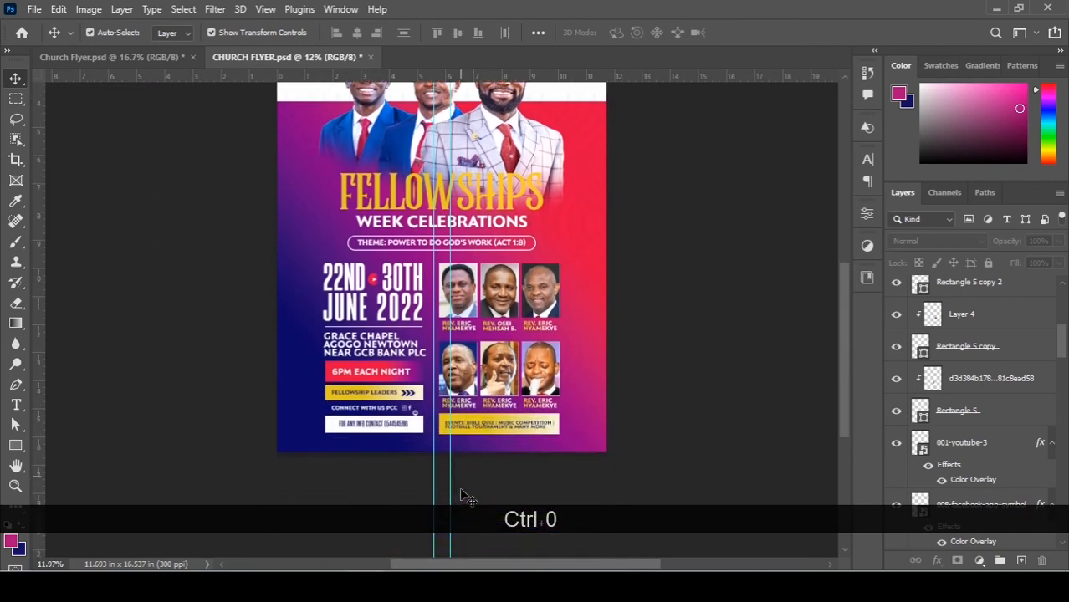
pyautogui.scroll(3, 569, 472)
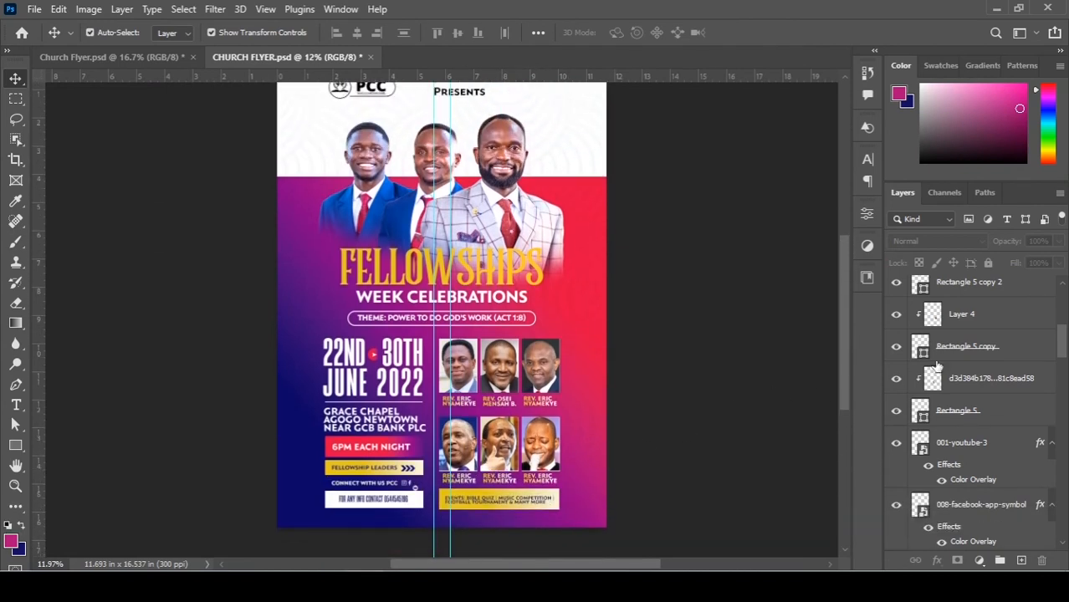
pyautogui.scroll(5, 968, 358)
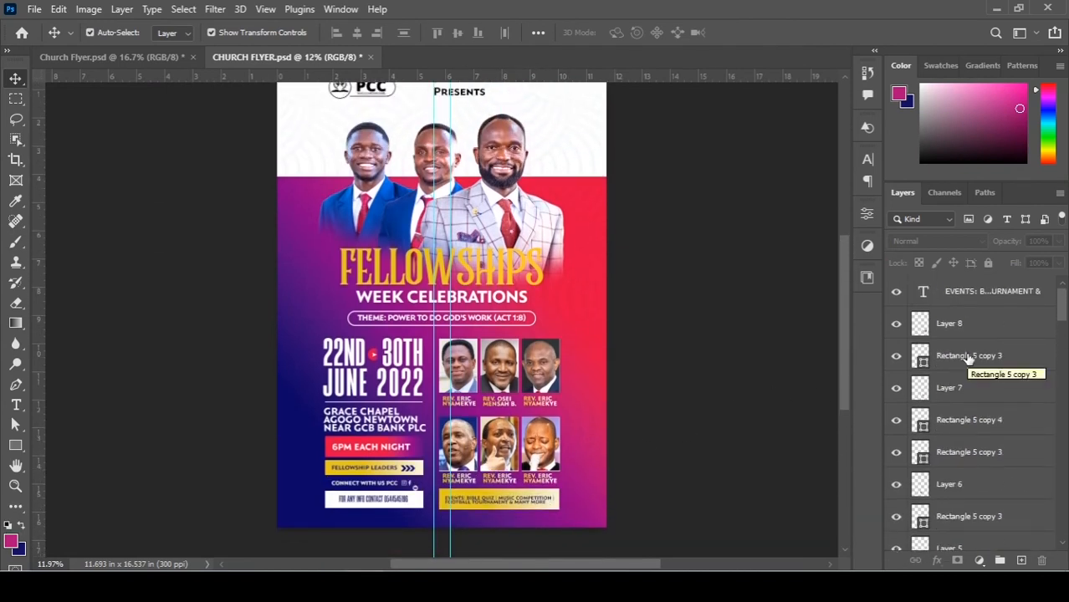
# Group Layer 8 through Rectangle 5 copy 2 and name the group 'Leaders Photos'.
pyautogui.click(962, 328)
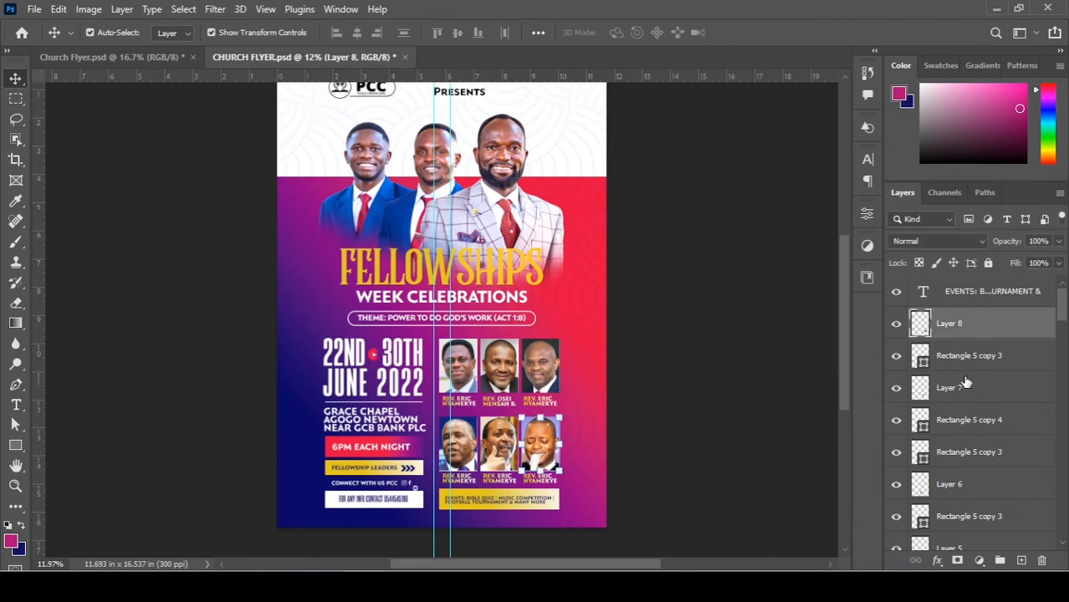
pyautogui.press('ctrl')
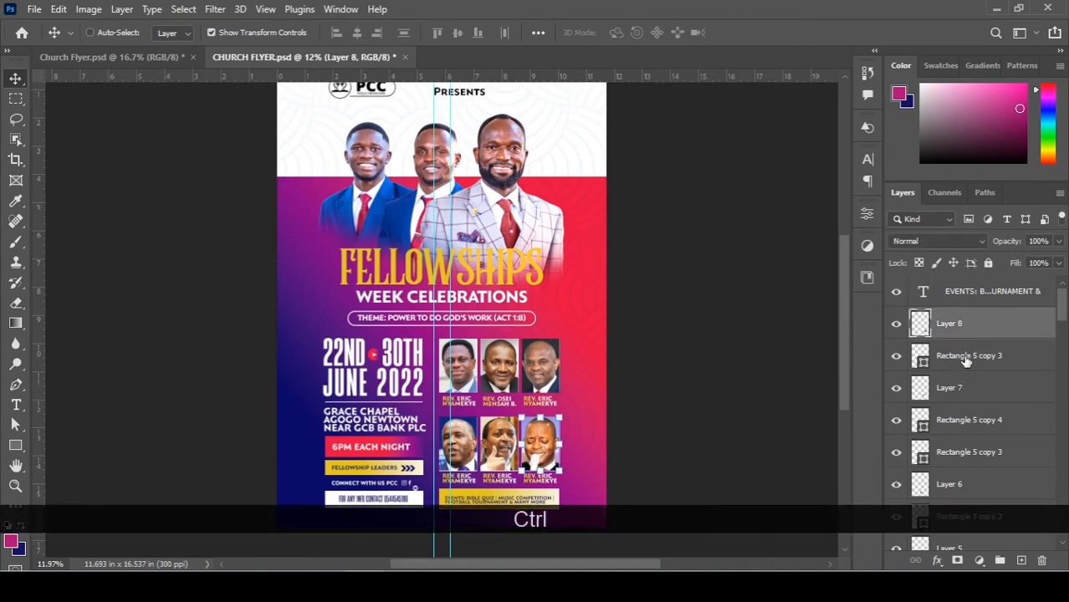
pyautogui.scroll(-2, 964, 443)
pyautogui.scroll(-2, 964, 455)
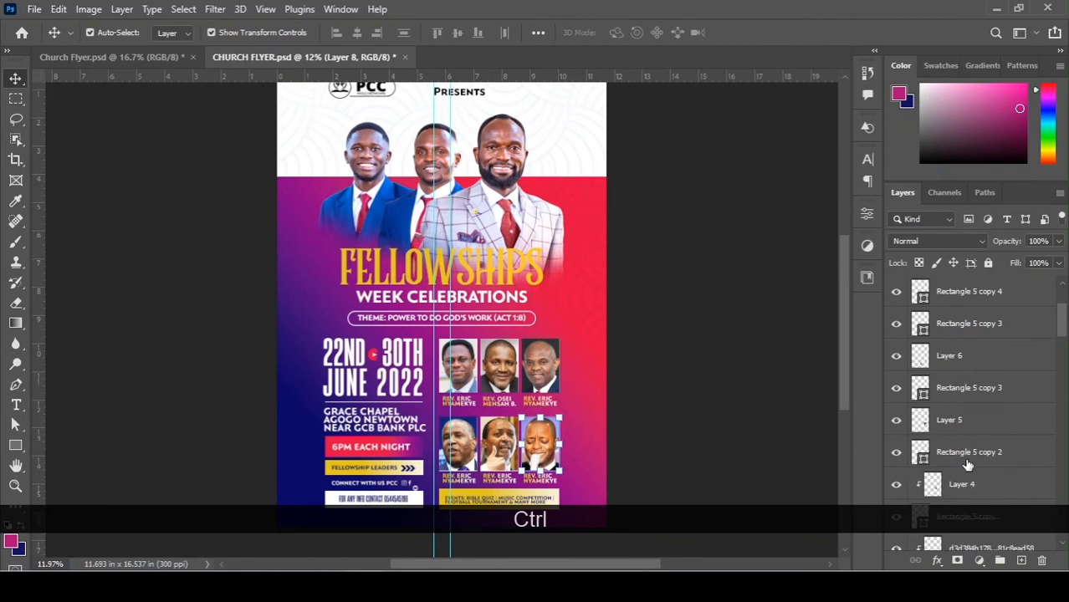
pyautogui.keyDown('shift'); pyautogui.click(966, 456); pyautogui.keyUp('shift')
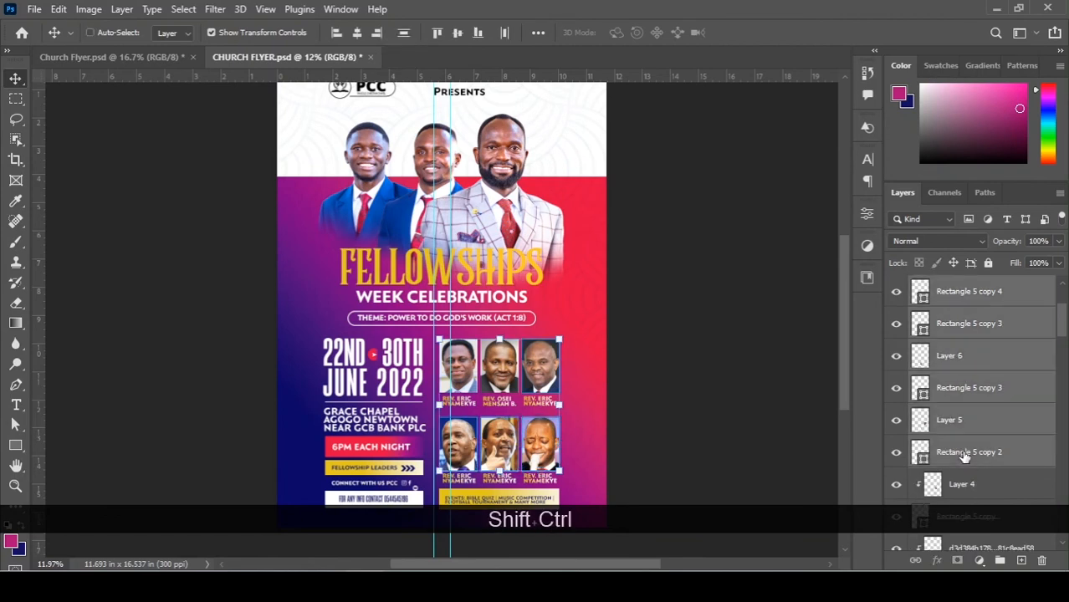
pyautogui.hotkey('ctrl', 'shift', 'g')
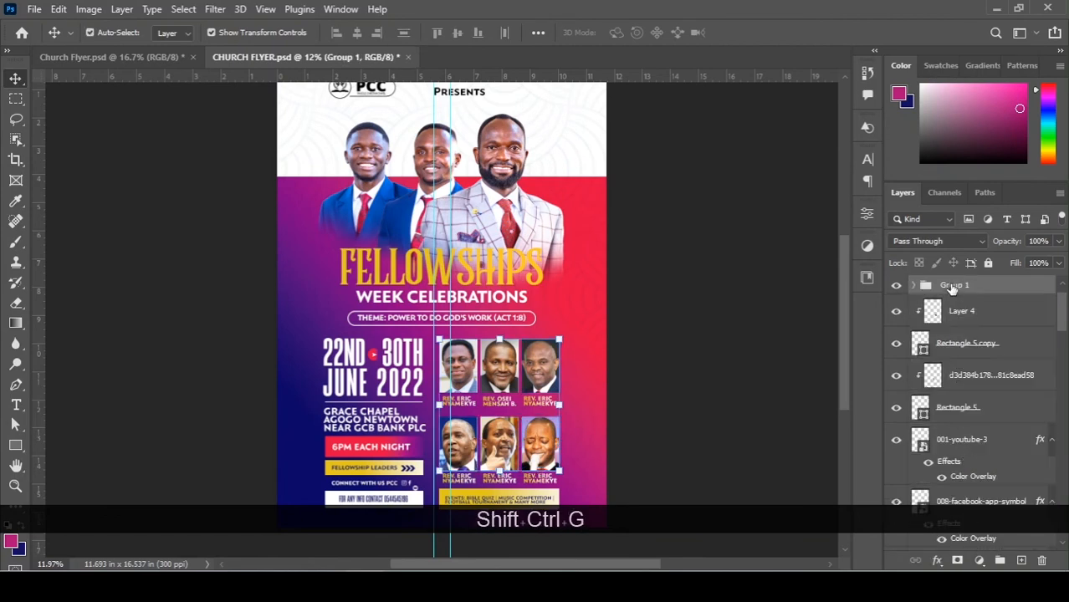
pyautogui.doubleClick(953, 286)
pyautogui.write('L')
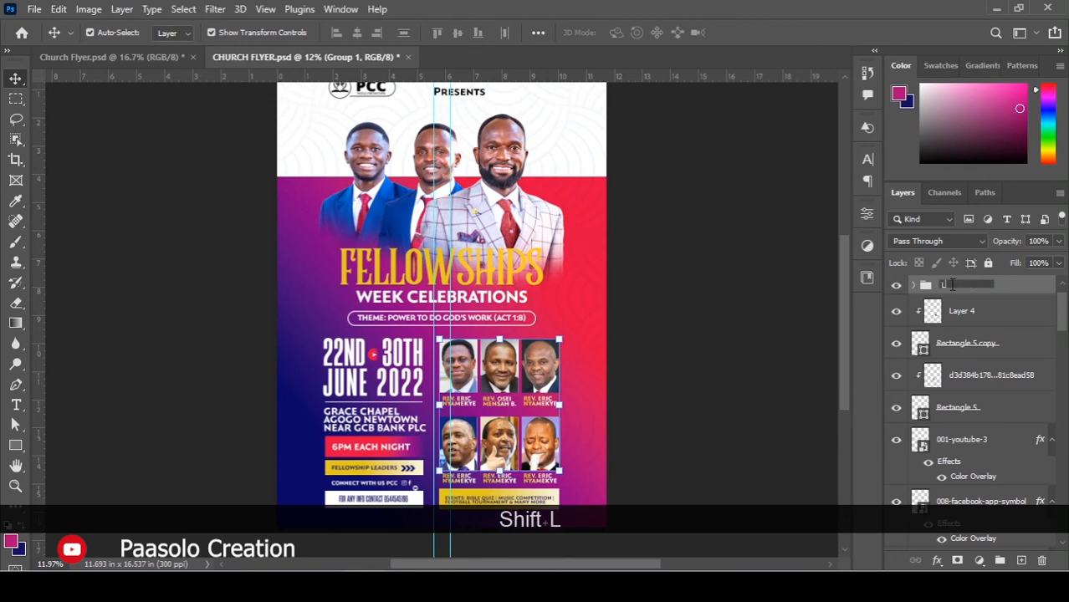
pyautogui.write('eaders ')
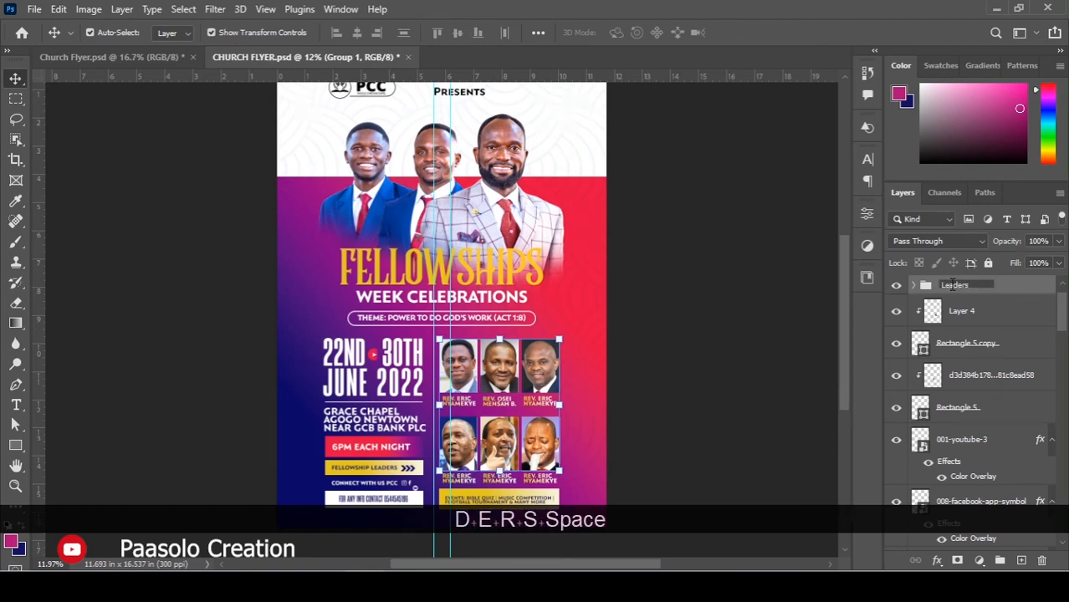
pyautogui.write('Photos')
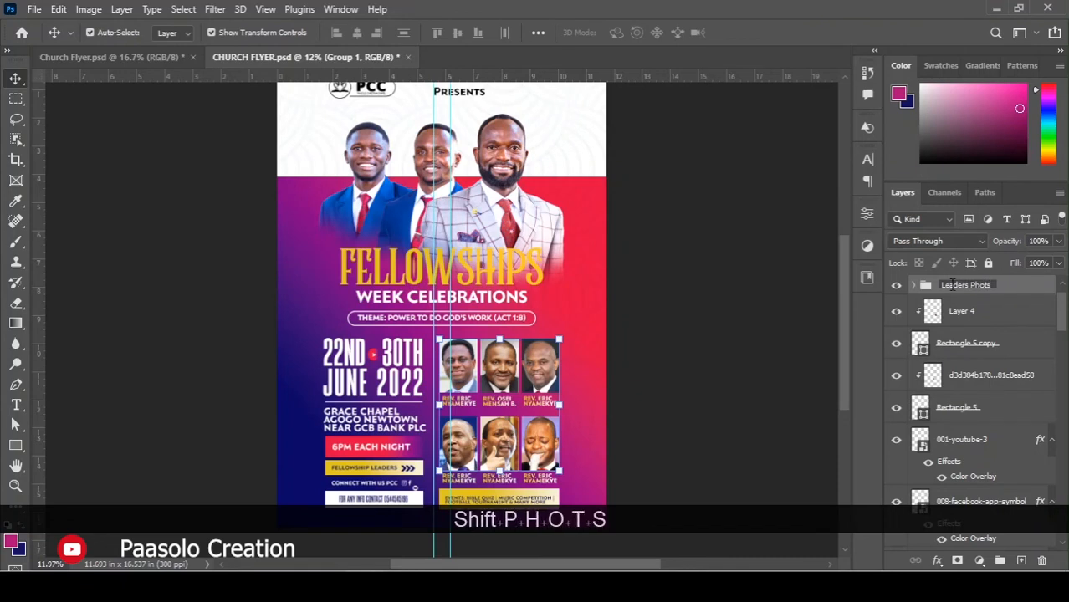
pyautogui.press('BackSpace')
pyautogui.write('os')
pyautogui.press('Return')
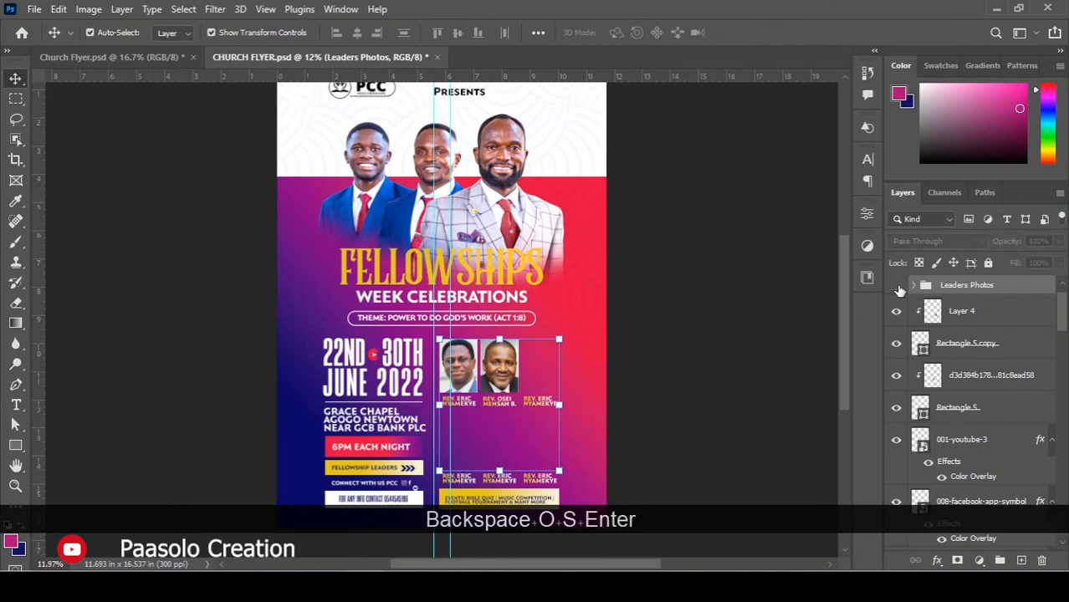
# Move Layer 4 through Rectangle 5 into the Leaders Photos group.
pyautogui.click(958, 311)
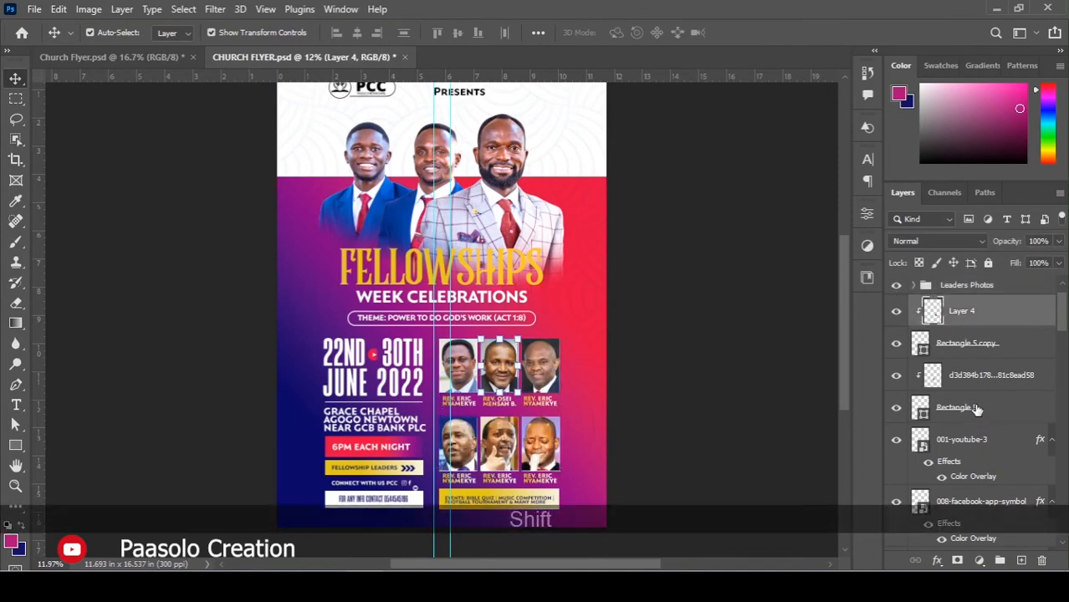
pyautogui.keyDown('shift'); pyautogui.click(975, 410); pyautogui.keyUp('shift')
pyautogui.moveTo(972, 365); pyautogui.dragTo(939, 294)
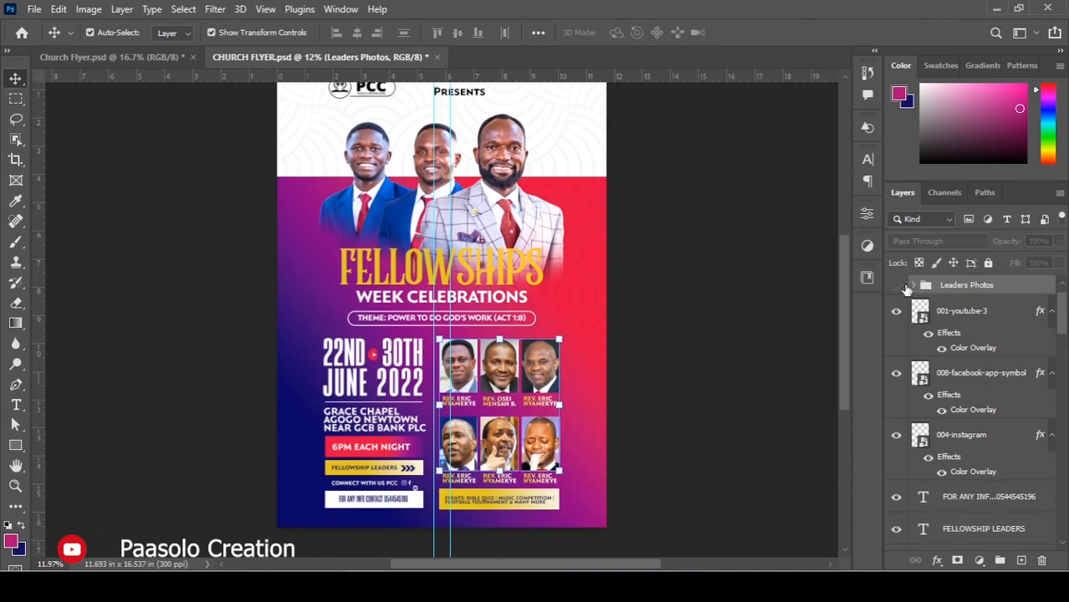
# Place a copy of the 001-youtube-3 icon beside the Facebook icon.
pyautogui.click(988, 313)
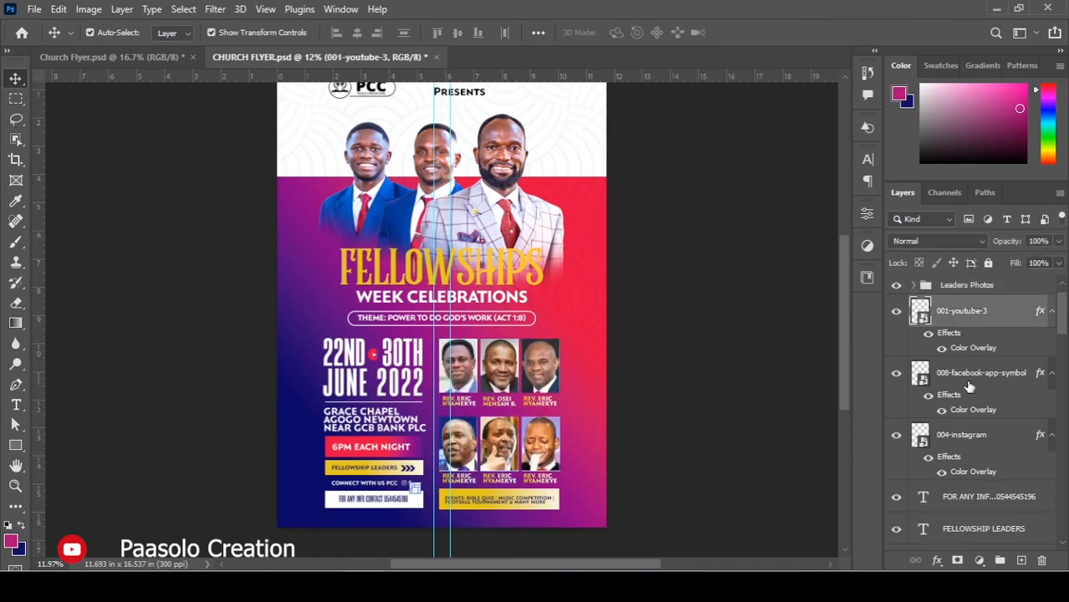
pyautogui.scroll(4, 422, 499)
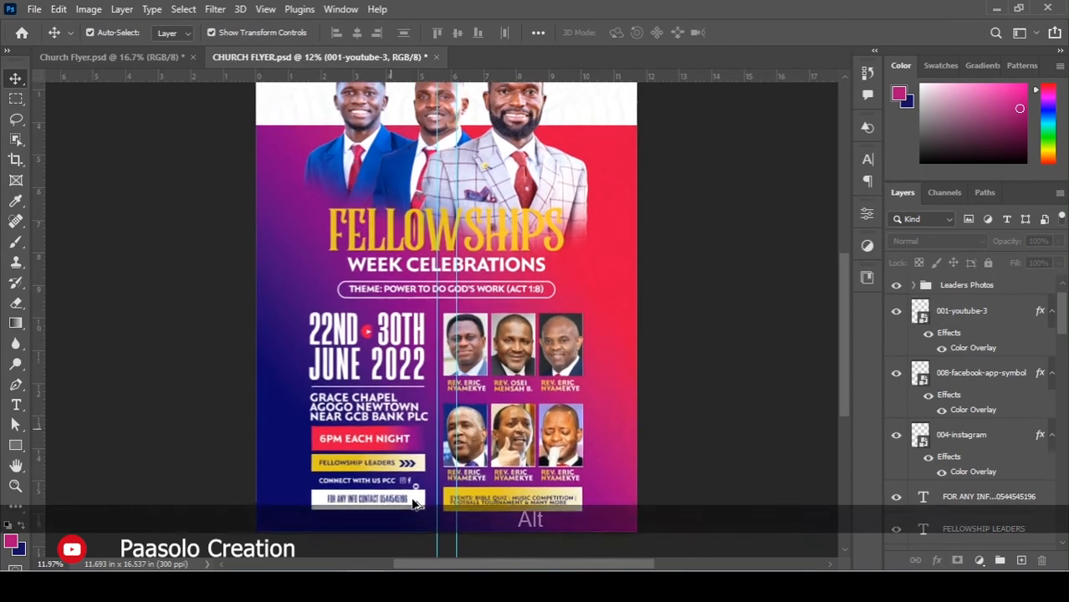
pyautogui.scroll(4, 419, 499)
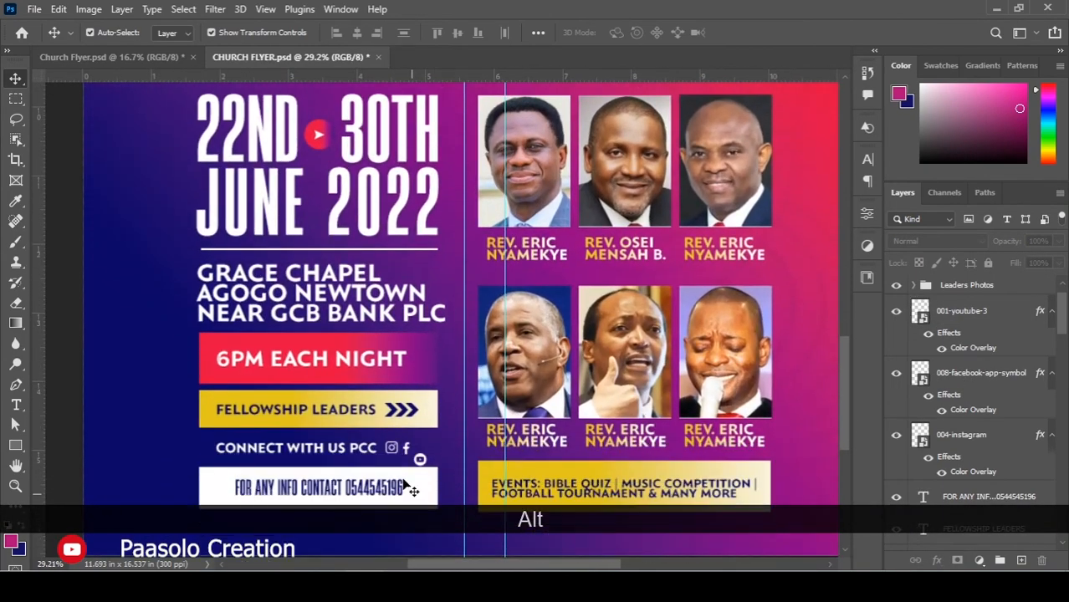
pyautogui.scroll(1, 423, 414)
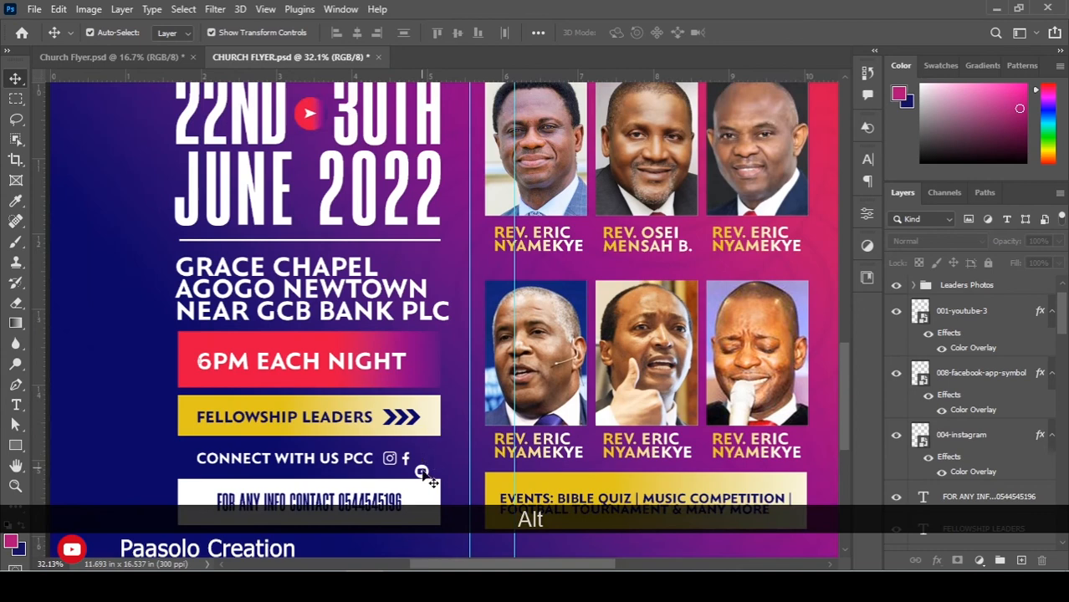
pyautogui.moveTo(422, 474); pyautogui.dragTo(420, 459)
# Add the facebook and instagram icon layers to the layer selection.
pyautogui.scroll(-3, 729, 345)
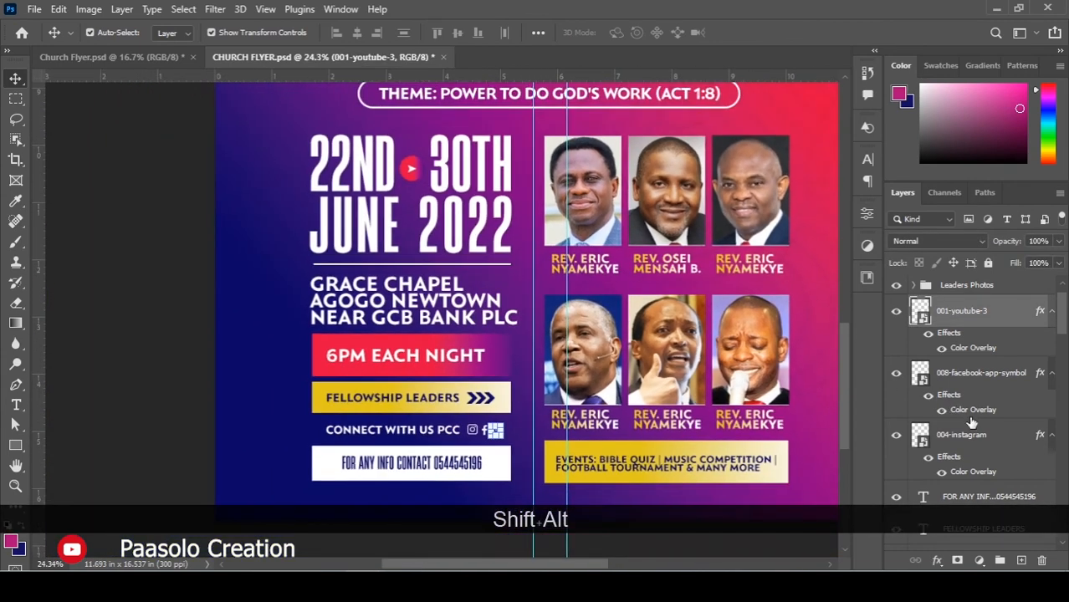
pyautogui.keyDown('shift'); pyautogui.click(962, 440); pyautogui.keyUp('shift')
pyautogui.scroll(-2, 962, 393)
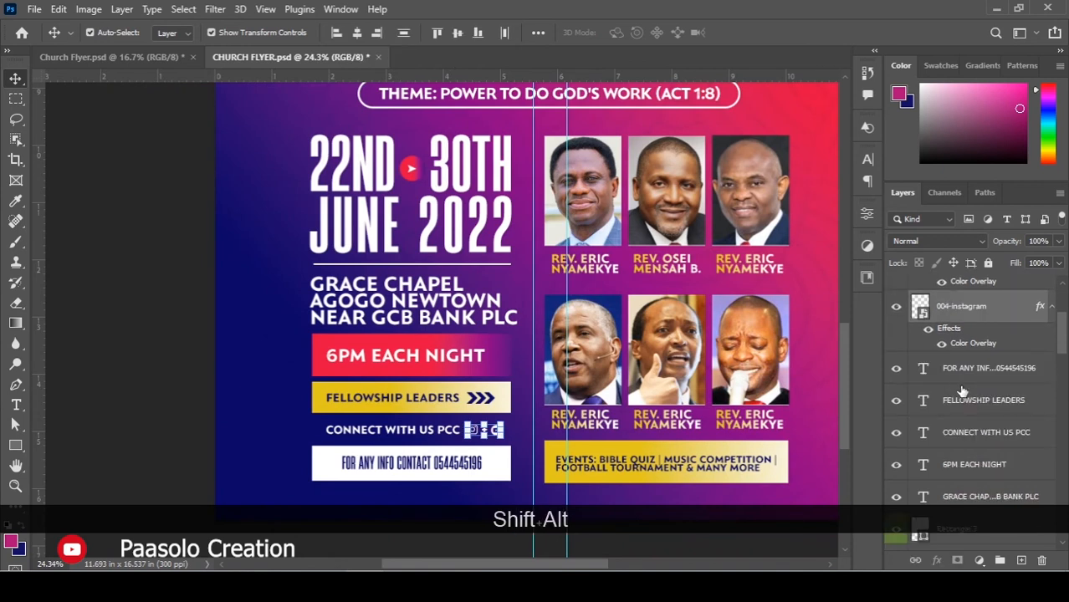
pyautogui.scroll(-6, 962, 391)
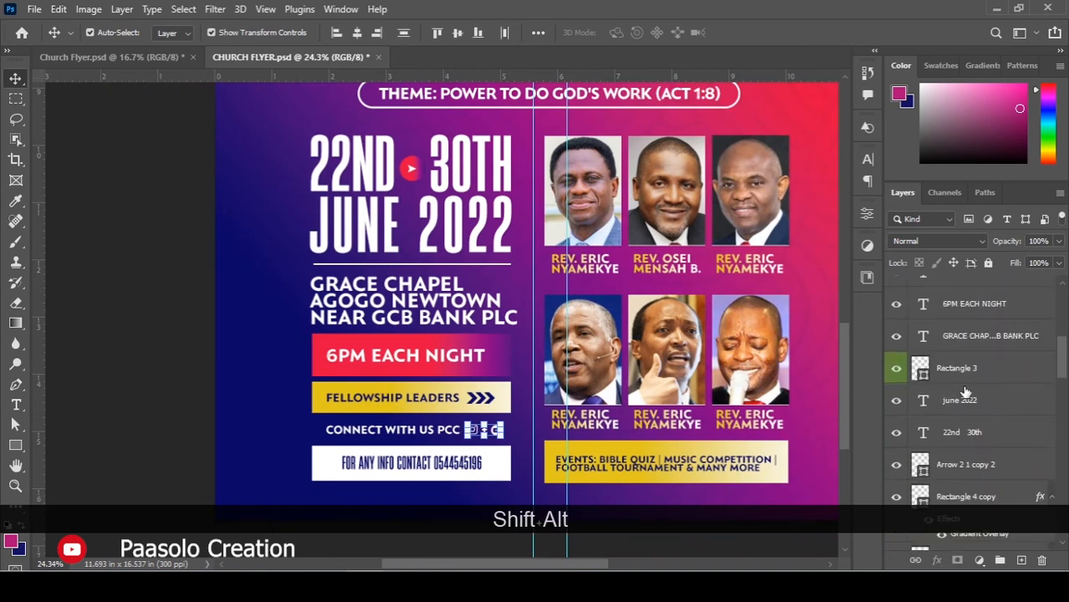
pyautogui.scroll(-10, 964, 393)
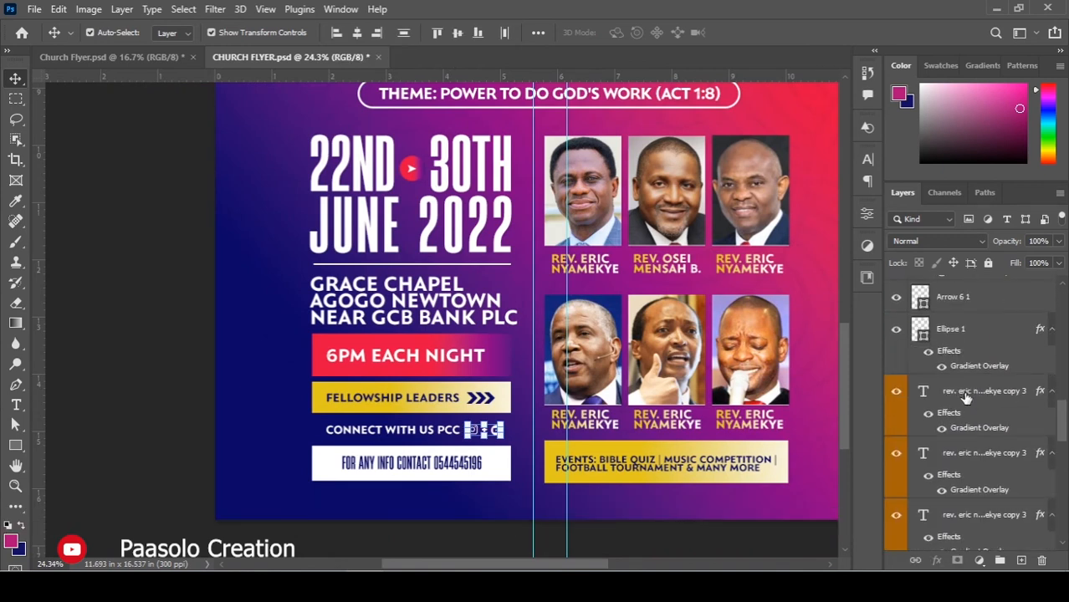
pyautogui.scroll(-6, 966, 398)
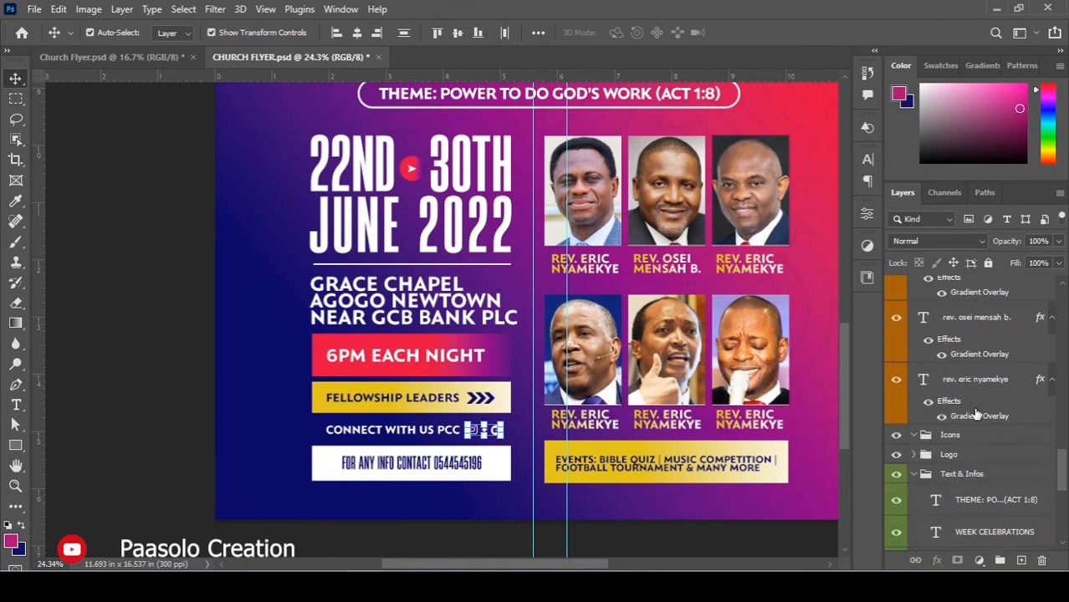
pyautogui.scroll(5, 945, 439)
pyautogui.scroll(1, 959, 436)
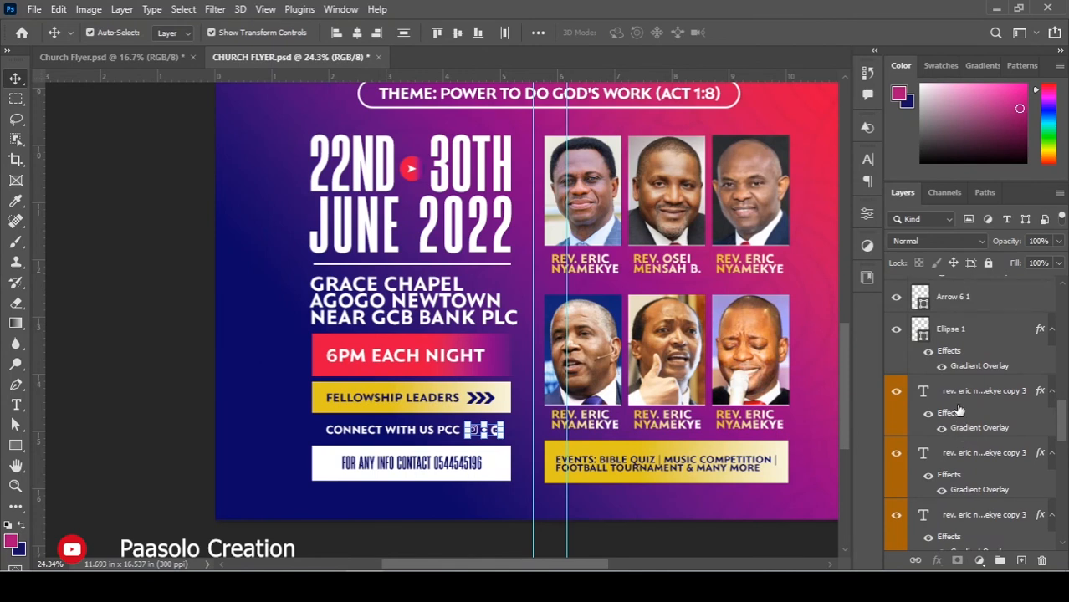
pyautogui.scroll(3, 959, 410)
pyautogui.scroll(-4, 960, 385)
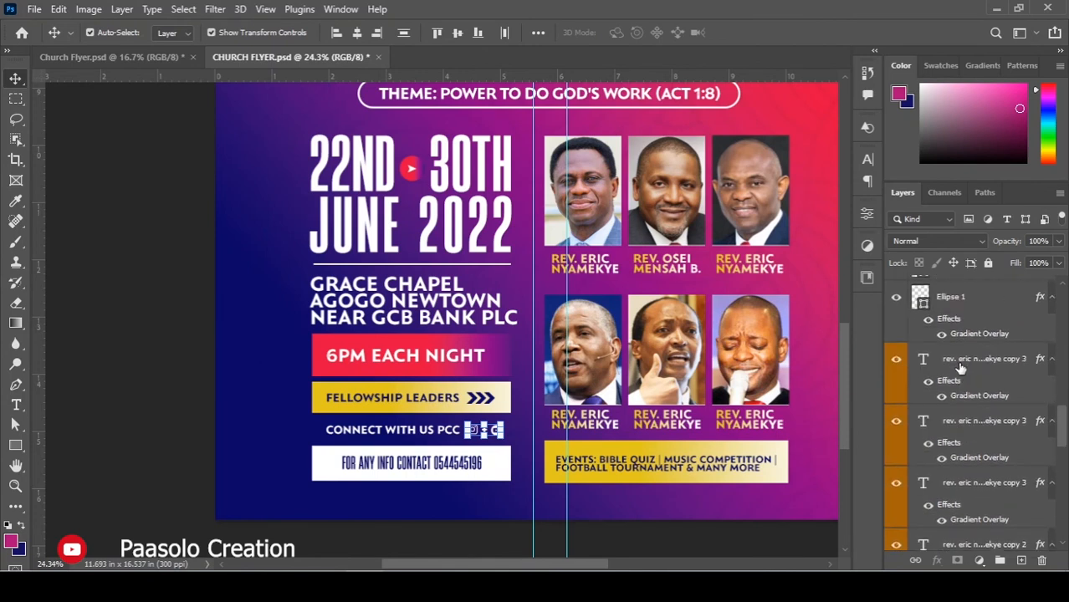
# Select the rev. name text layers and remove their orange colour label.
pyautogui.click(962, 367)
pyautogui.scroll(-5, 966, 402)
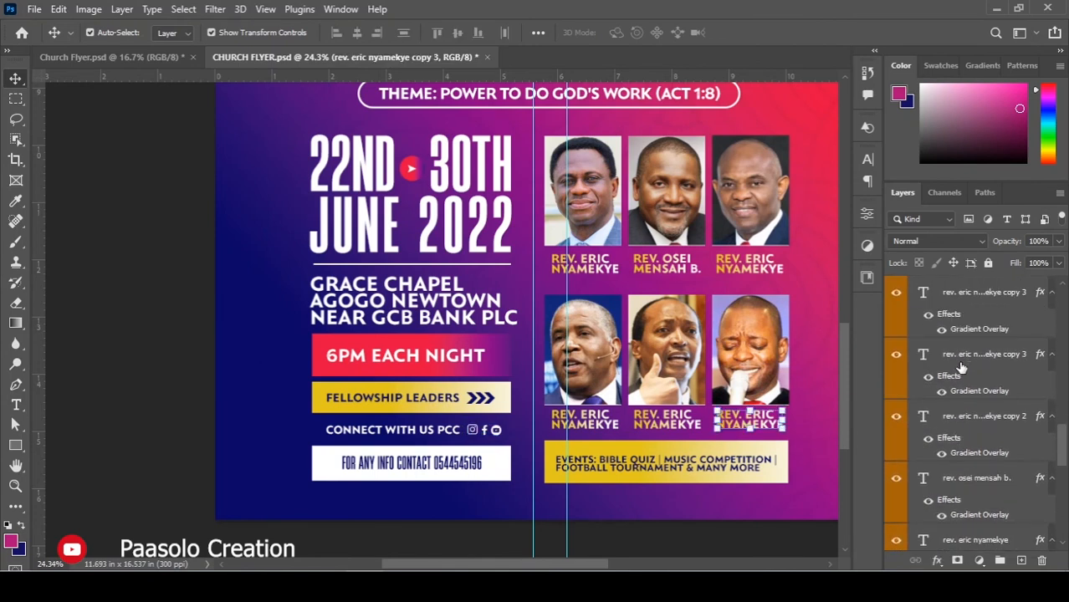
pyautogui.keyDown('shift'); pyautogui.click(968, 441); pyautogui.keyUp('shift')
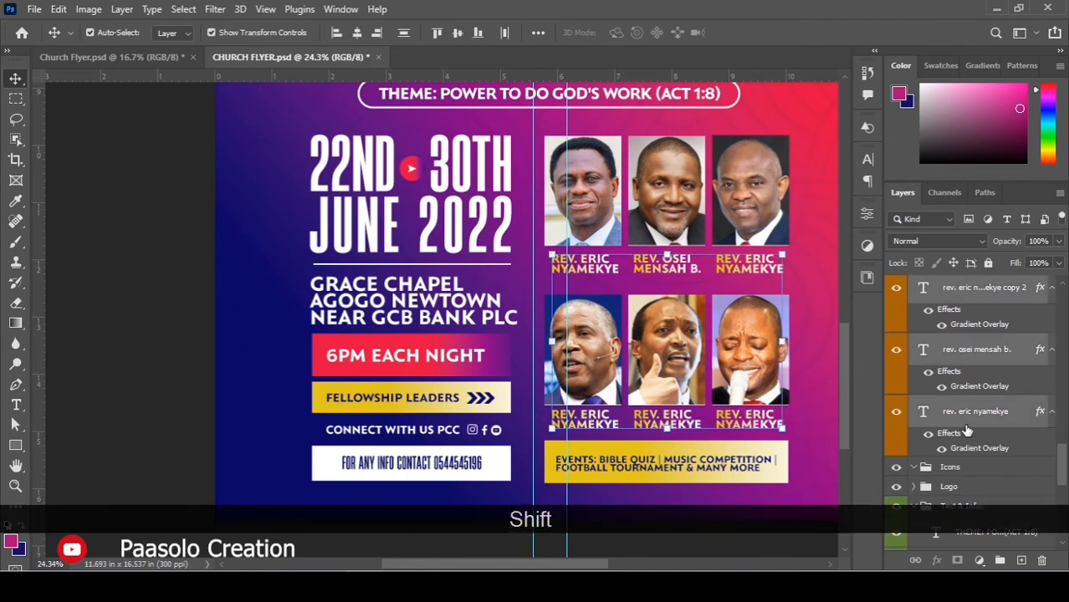
pyautogui.rightClick(968, 442)
pyautogui.click(800, 533)
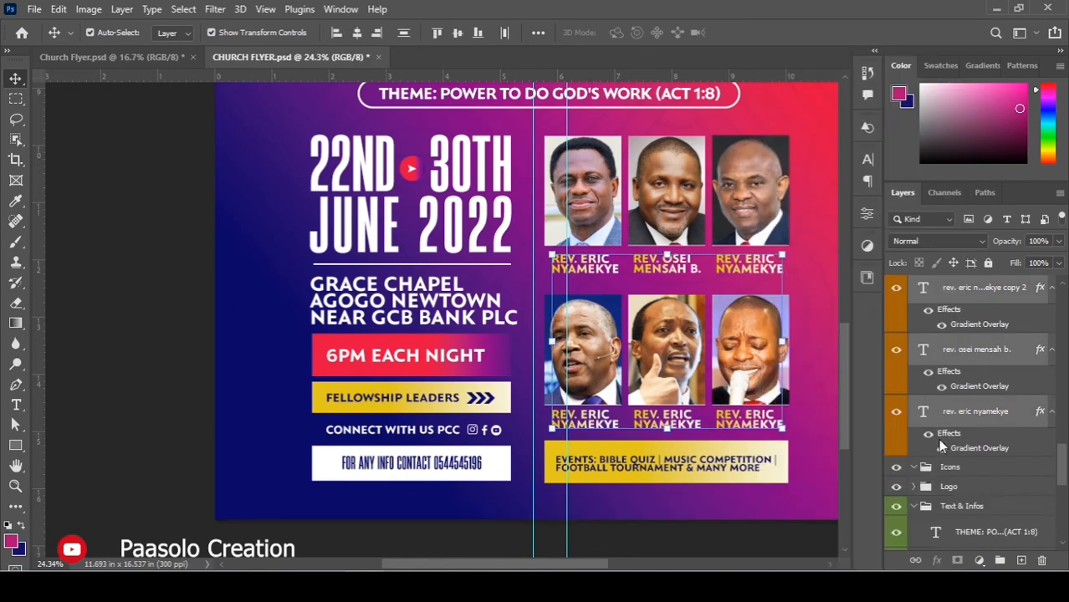
# Drag the rev. name layers into Text & Infos and collapse that group.
pyautogui.scroll(5, 948, 424)
pyautogui.scroll(2, 948, 425)
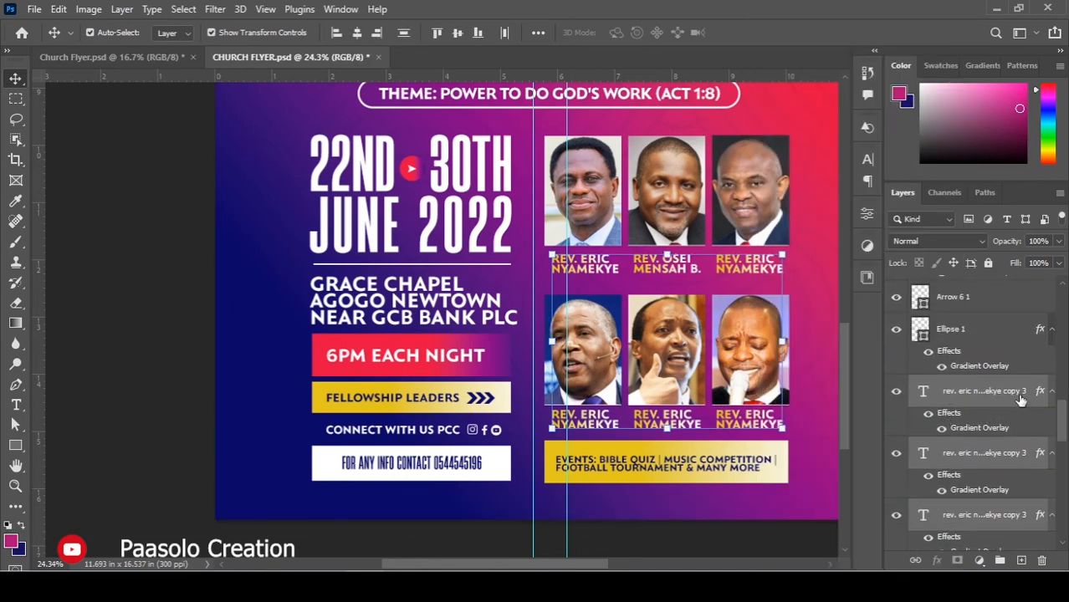
pyautogui.scroll(6, 1003, 418)
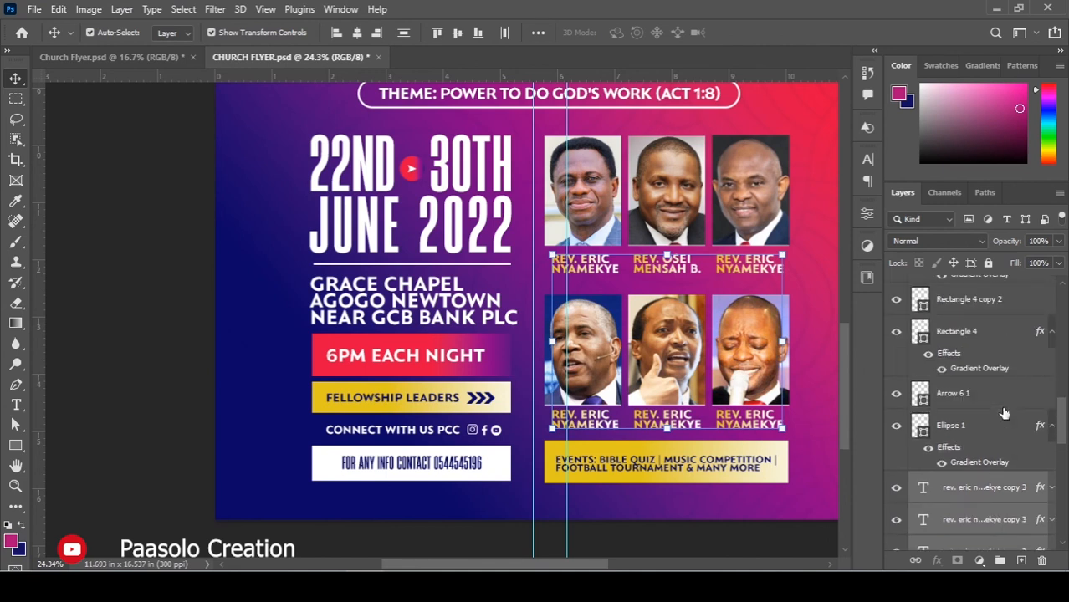
pyautogui.scroll(8, 993, 442)
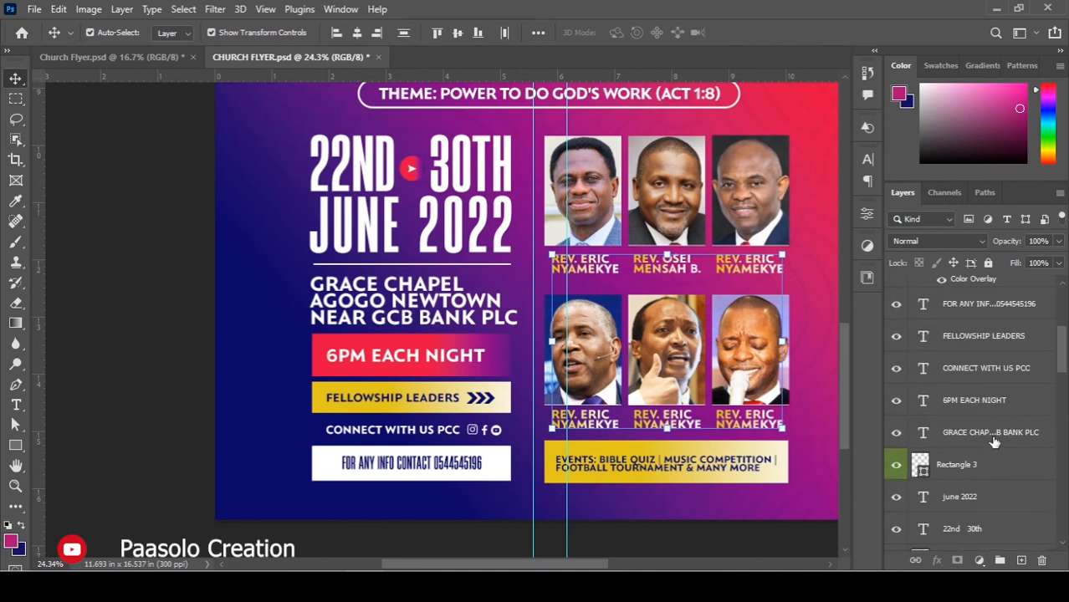
pyautogui.scroll(-10, 995, 451)
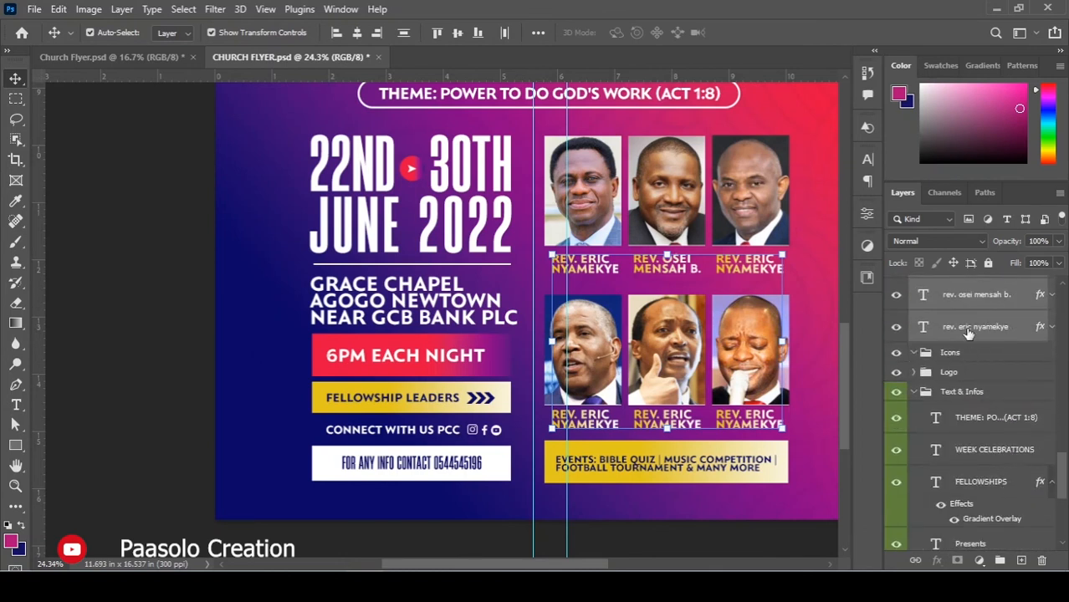
pyautogui.moveTo(960, 322); pyautogui.dragTo(927, 400)
pyautogui.scroll(5, 932, 435)
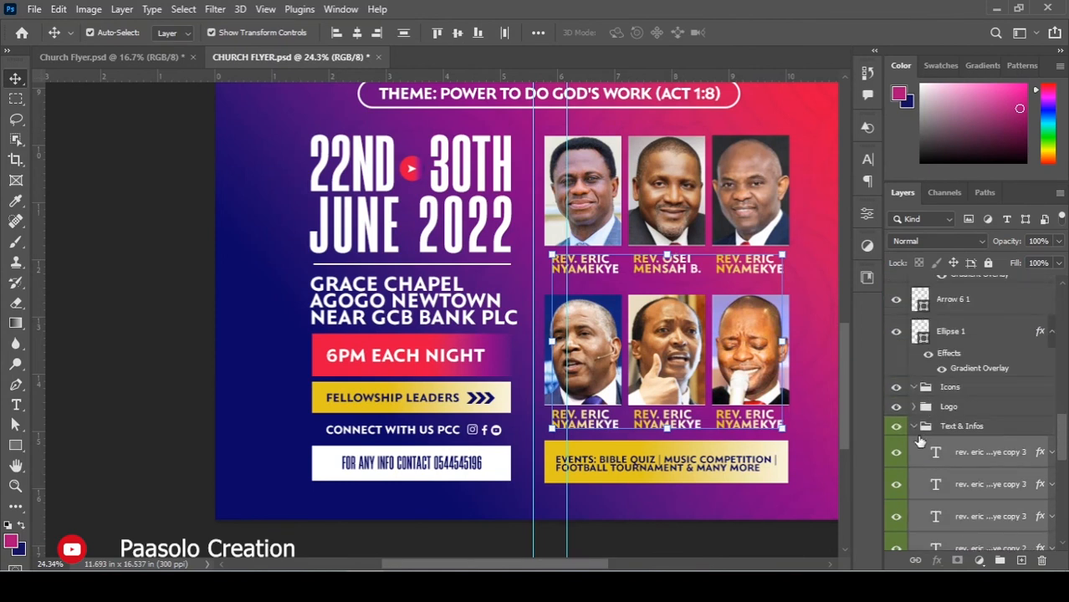
pyautogui.click(916, 426)
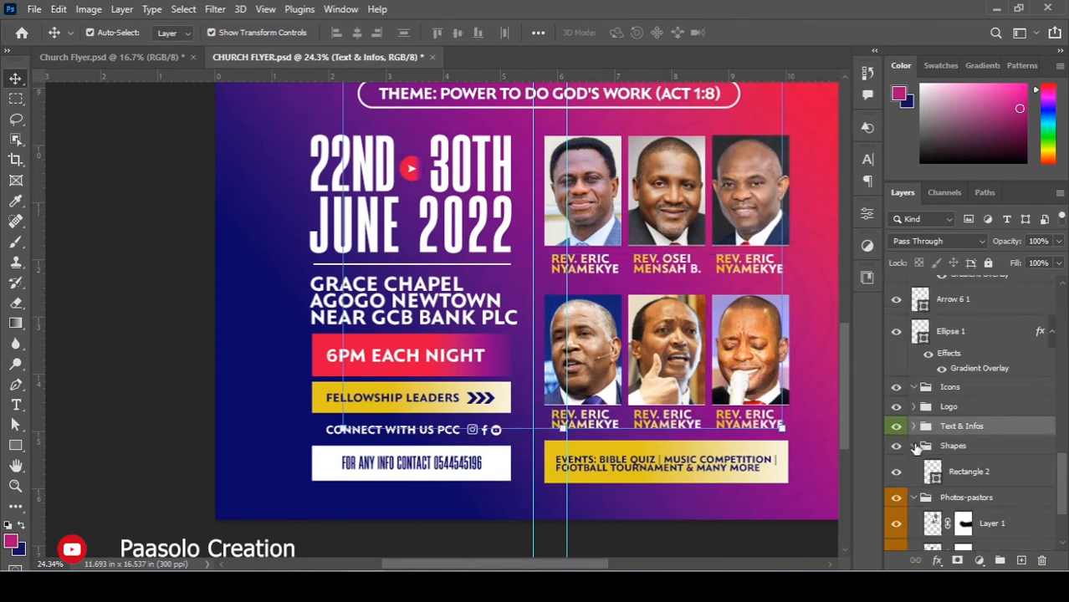
# Collapse the Shapes and Photos-pastors groups.
pyautogui.click(914, 446)
pyautogui.click(916, 466)
pyautogui.scroll(2, 920, 474)
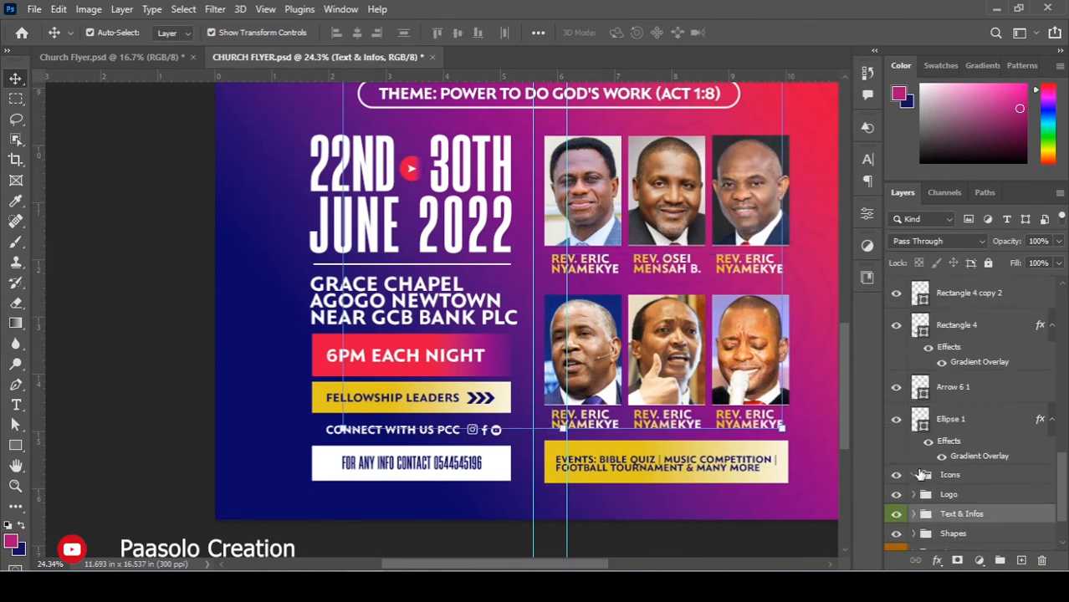
# Move Ellipse 1, Arrow 6 1, Rectangle 4 and Rectangle 4 copy 2 into the Shapes group.
pyautogui.click(951, 421)
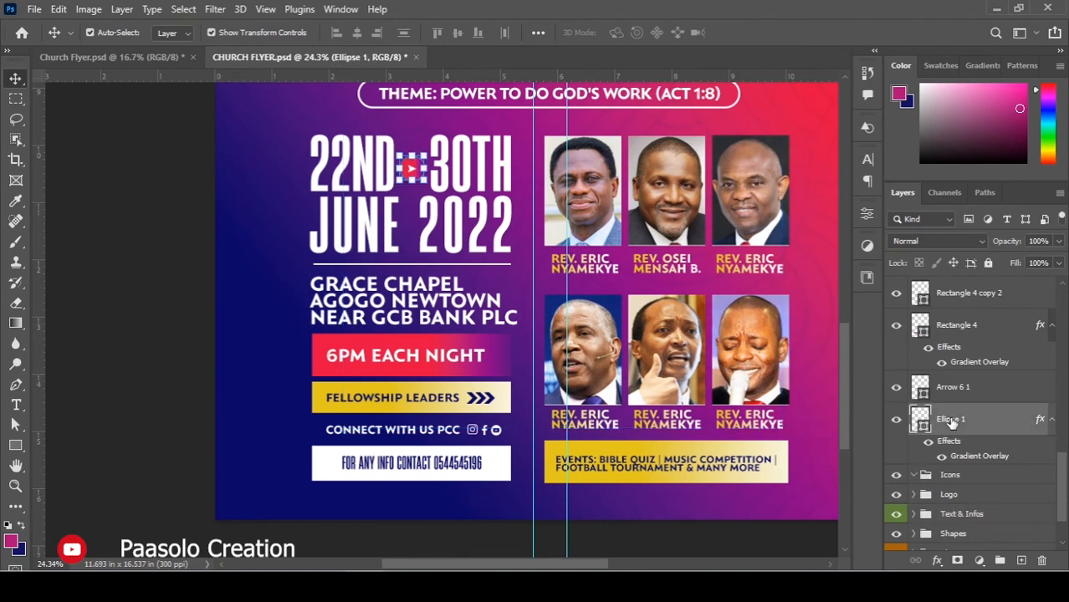
pyautogui.scroll(2, 599, 418)
pyautogui.scroll(-3, 824, 463)
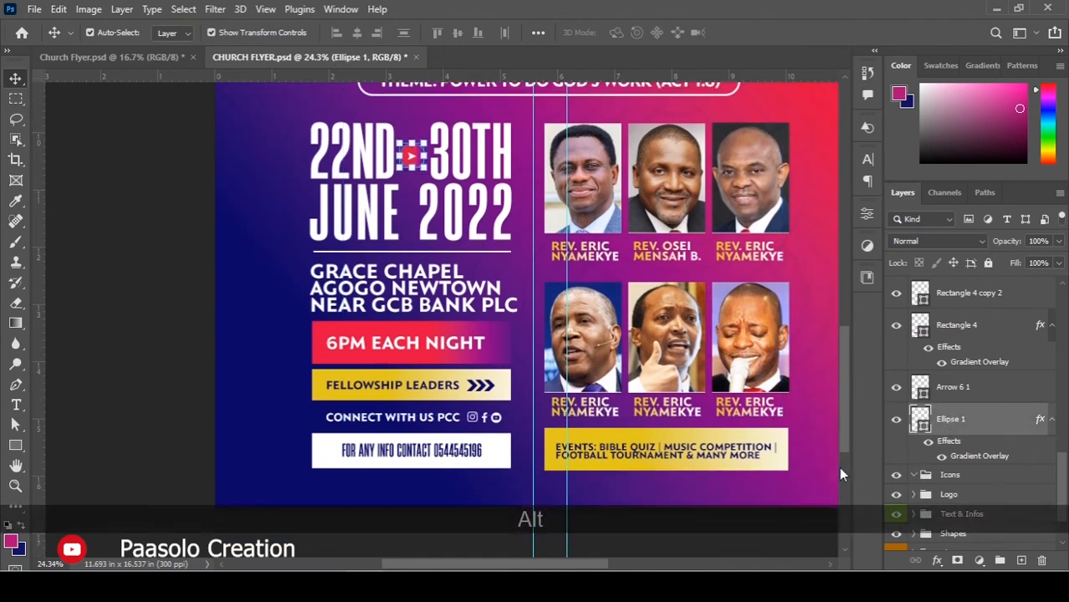
pyautogui.keyDown('ctrl'); pyautogui.click(970, 392); pyautogui.keyUp('ctrl')
pyautogui.keyDown('ctrl'); pyautogui.click(970, 329); pyautogui.keyUp('ctrl')
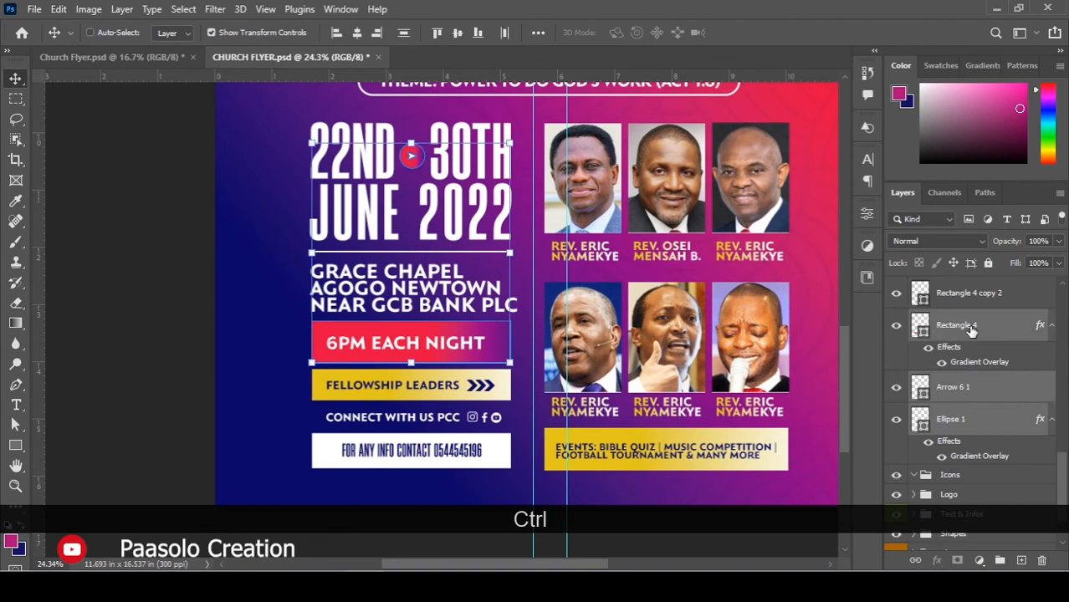
pyautogui.scroll(1, 970, 330)
pyautogui.keyDown('ctrl'); pyautogui.click(970, 330); pyautogui.keyUp('ctrl')
pyautogui.scroll(-1, 958, 397)
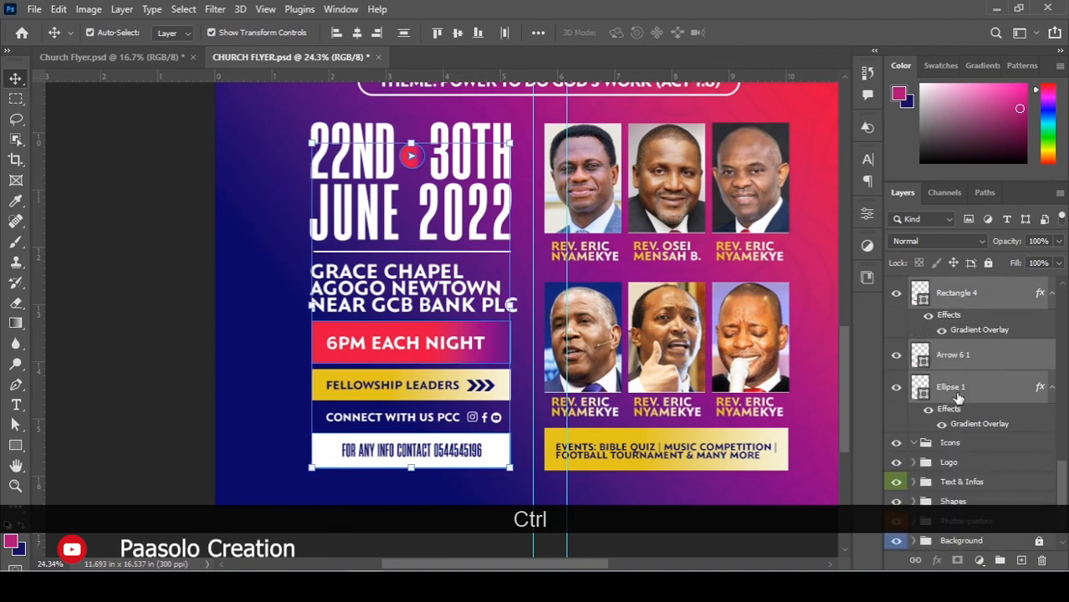
pyautogui.moveTo(974, 370); pyautogui.dragTo(973, 501)
# Move Rectangle 4 copy 3, Rectangle 4 copy and Arrow 2 1 copy 2 into Shapes.
pyautogui.scroll(2, 963, 456)
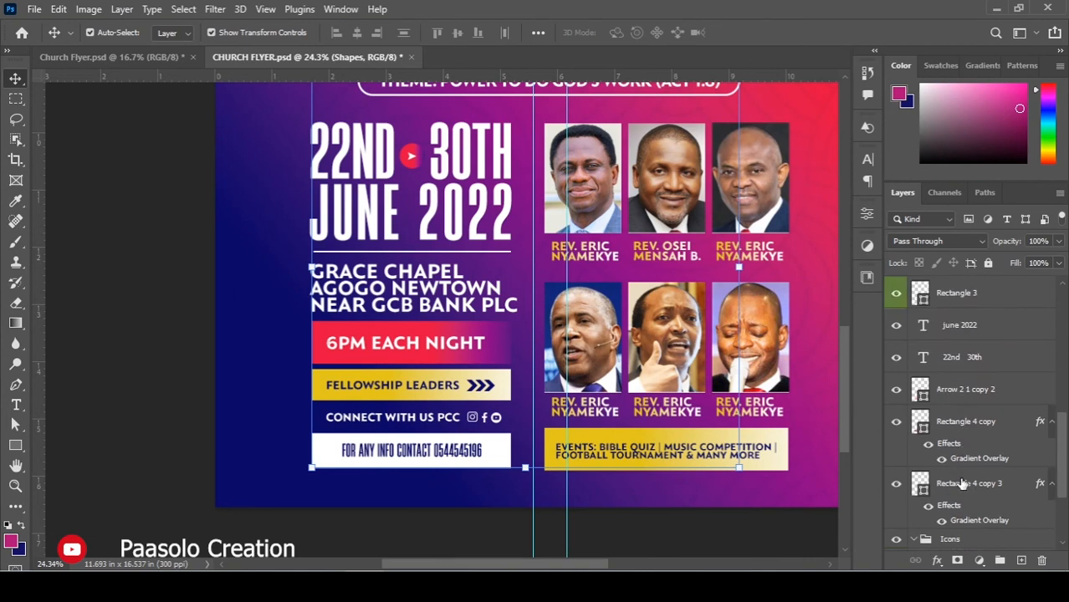
pyautogui.click(962, 483)
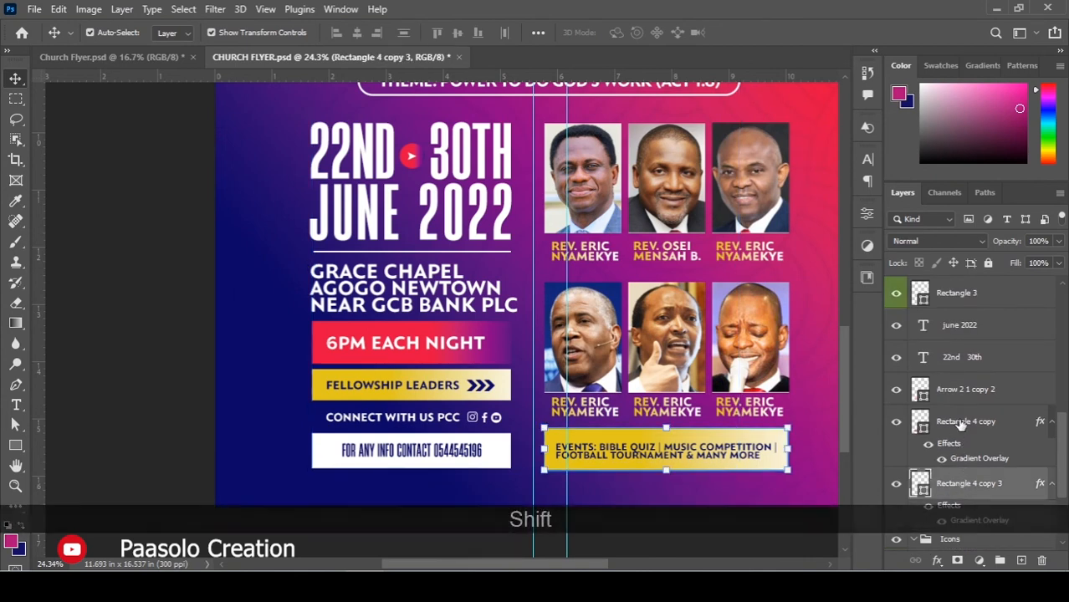
pyautogui.keyDown('shift'); pyautogui.click(960, 423); pyautogui.keyUp('shift')
pyautogui.keyDown('shift'); pyautogui.click(975, 396); pyautogui.keyUp('shift')
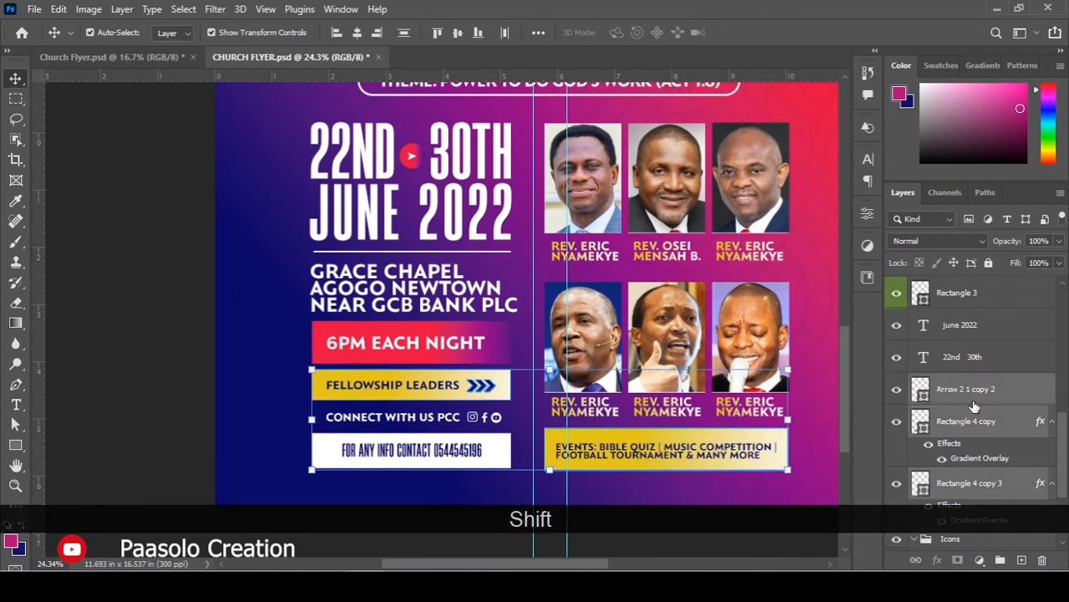
pyautogui.moveTo(968, 415); pyautogui.dragTo(968, 500)
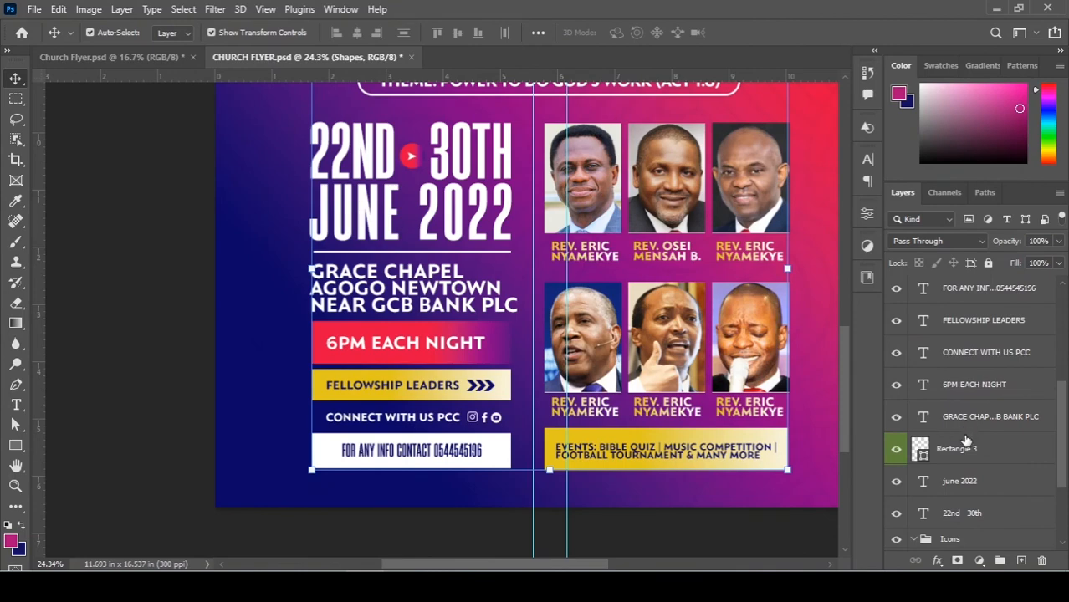
# Clear Rectangle 3's colour label and move it into the Shapes group.
pyautogui.scroll(-1, 935, 441)
pyautogui.scroll(-1, 984, 441)
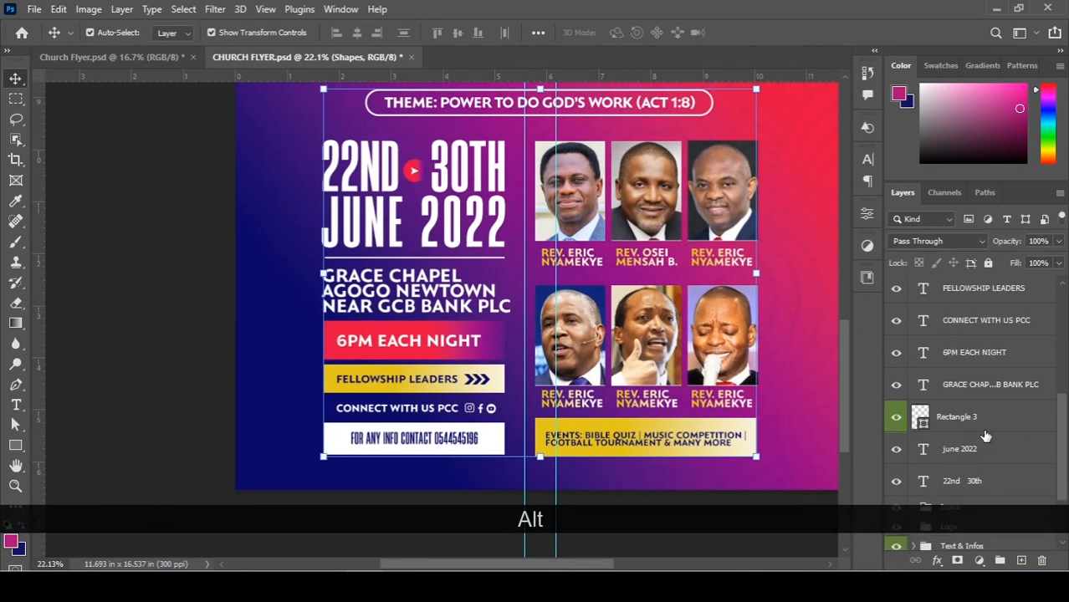
pyautogui.click(991, 417)
pyautogui.scroll(-1, 991, 417)
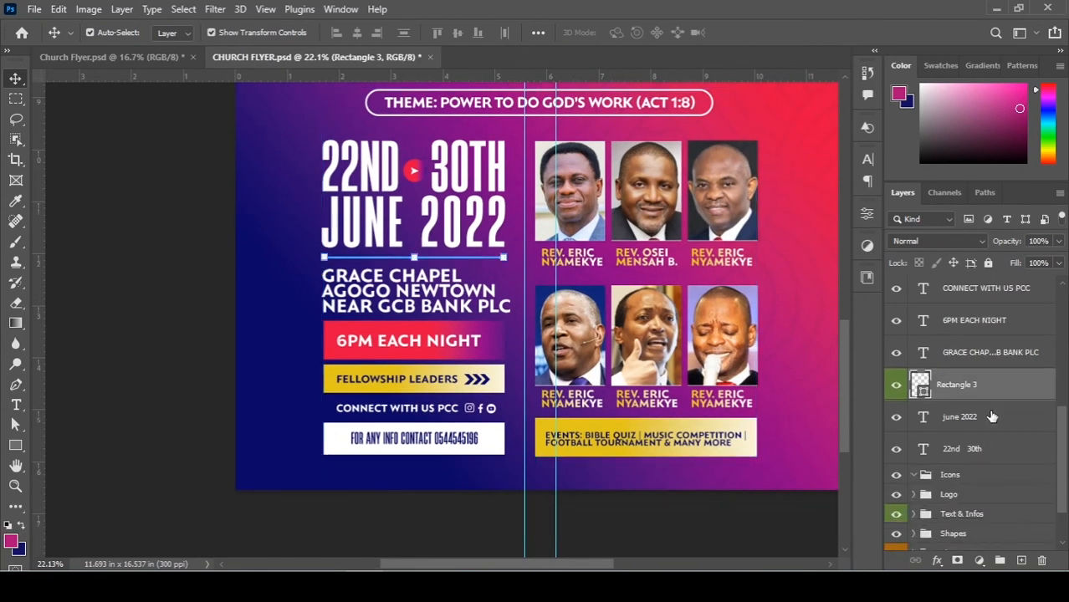
pyautogui.rightClick(989, 385)
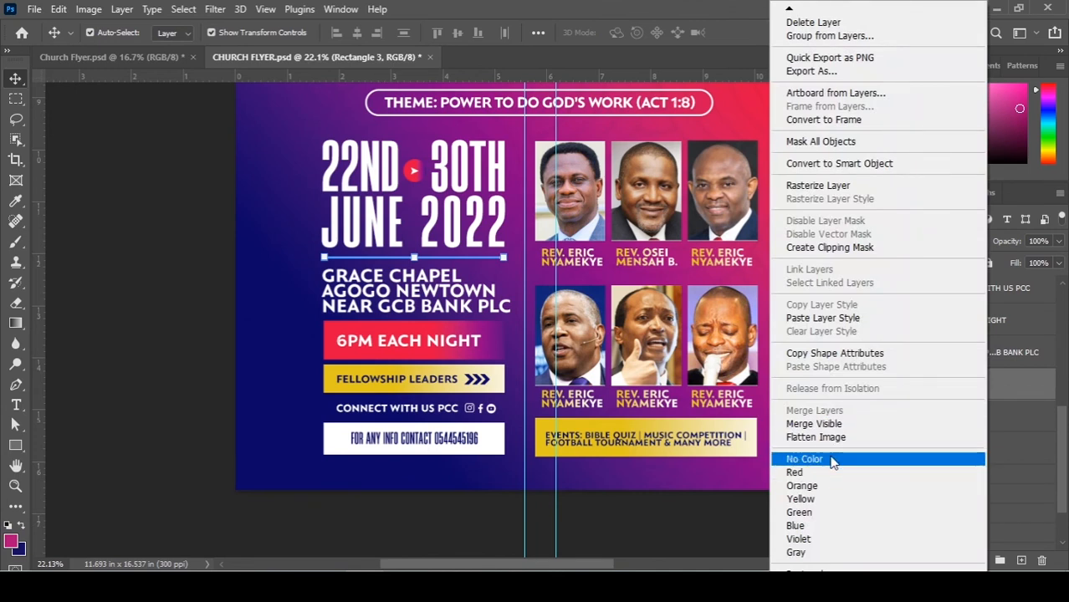
pyautogui.click(889, 455)
pyautogui.scroll(-1, 958, 401)
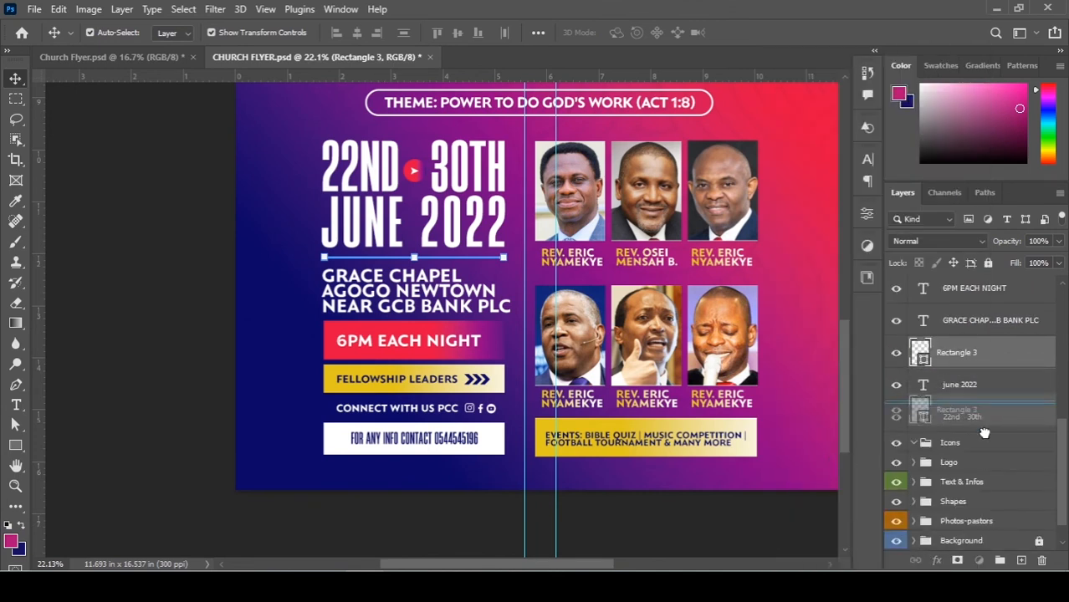
pyautogui.click(971, 480)
pyautogui.moveTo(972, 478); pyautogui.dragTo(961, 501)
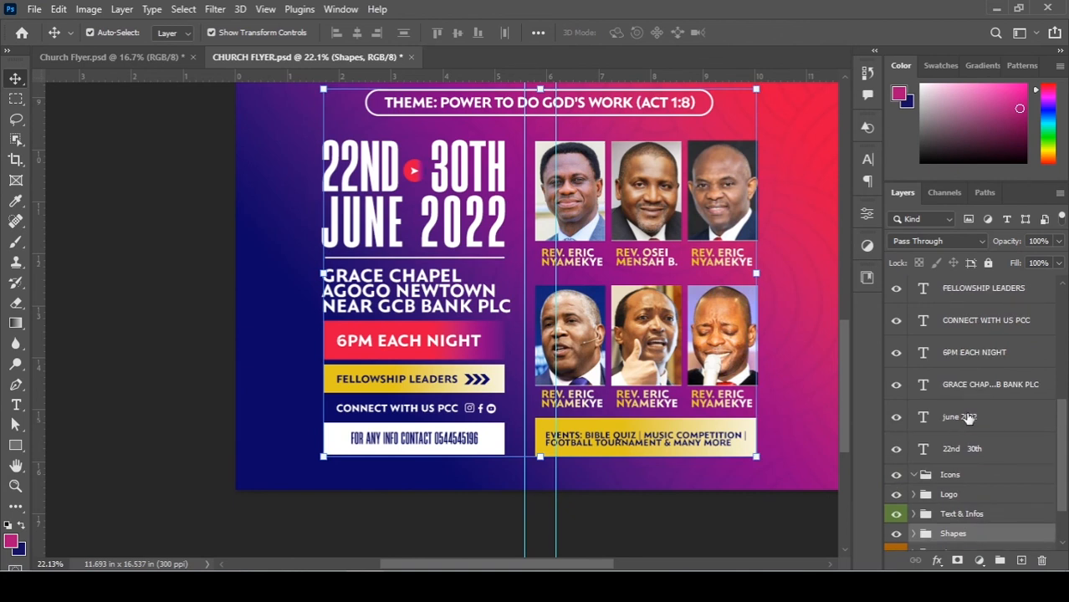
pyautogui.click(968, 443)
pyautogui.scroll(2, 973, 440)
# Move the text layers from 22nd 30th up to the contact info into Text & Infos.
pyautogui.scroll(-1, 970, 435)
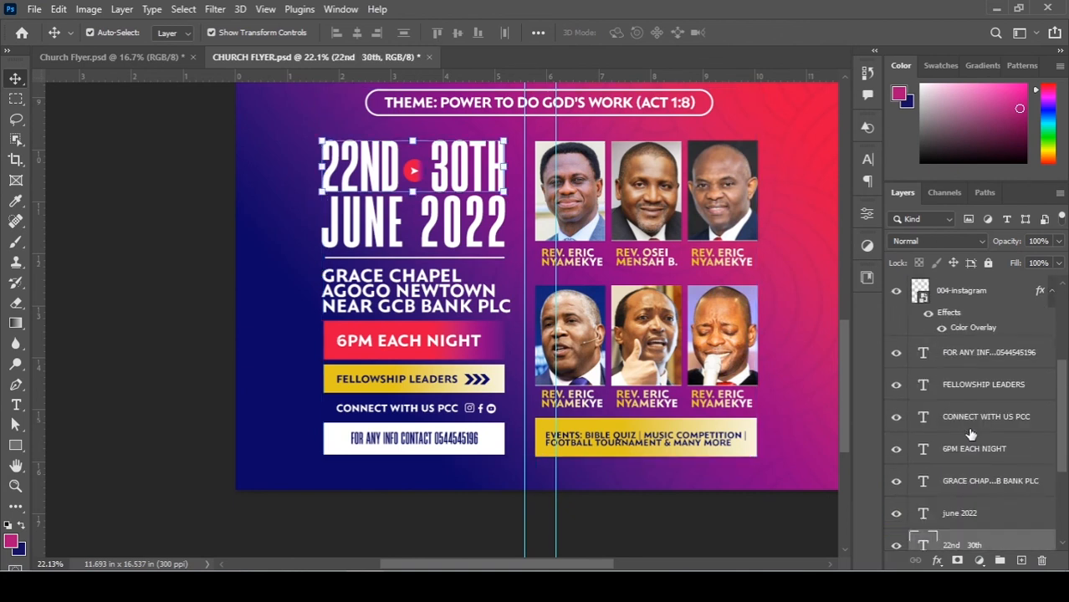
pyautogui.keyDown('shift'); pyautogui.click(975, 355); pyautogui.keyUp('shift')
pyautogui.scroll(-1, 974, 368)
pyautogui.moveTo(967, 415); pyautogui.dragTo(970, 480)
# File the instagram, youtube and facebook icon layers into the Icons group and collapse it.
pyautogui.scroll(1, 968, 417)
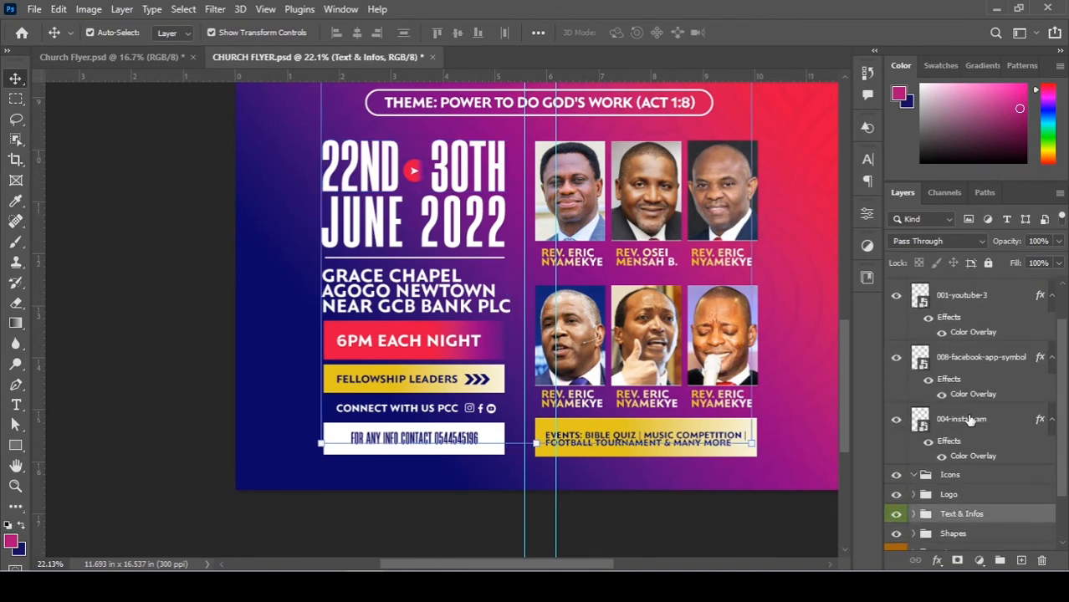
pyautogui.click(970, 420)
pyautogui.scroll(1, 968, 420)
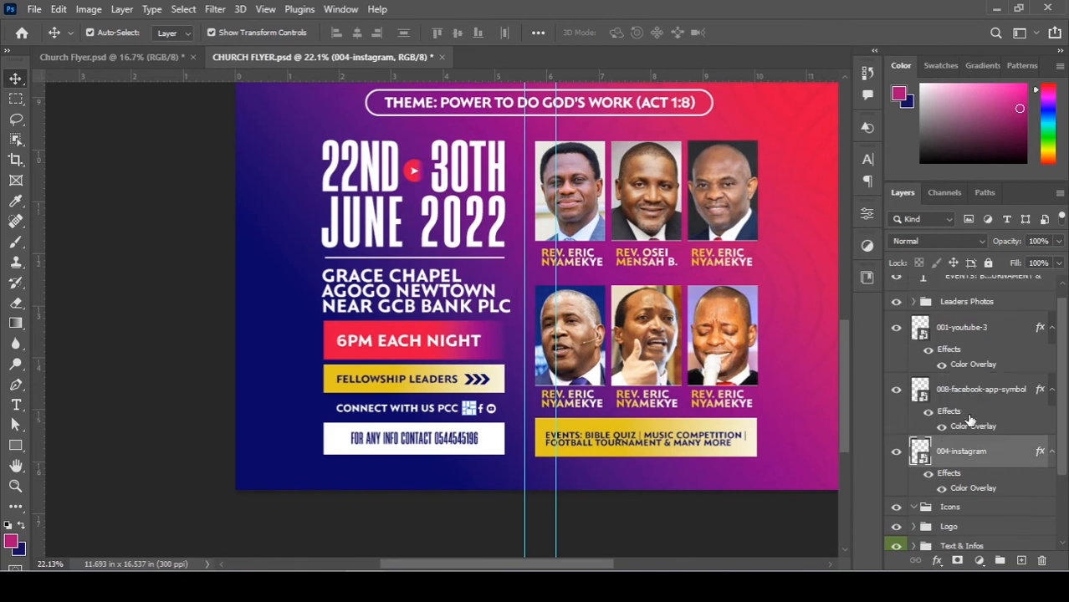
pyautogui.keyDown('shift'); pyautogui.click(970, 335); pyautogui.keyUp('shift')
pyautogui.scroll(-1, 971, 418)
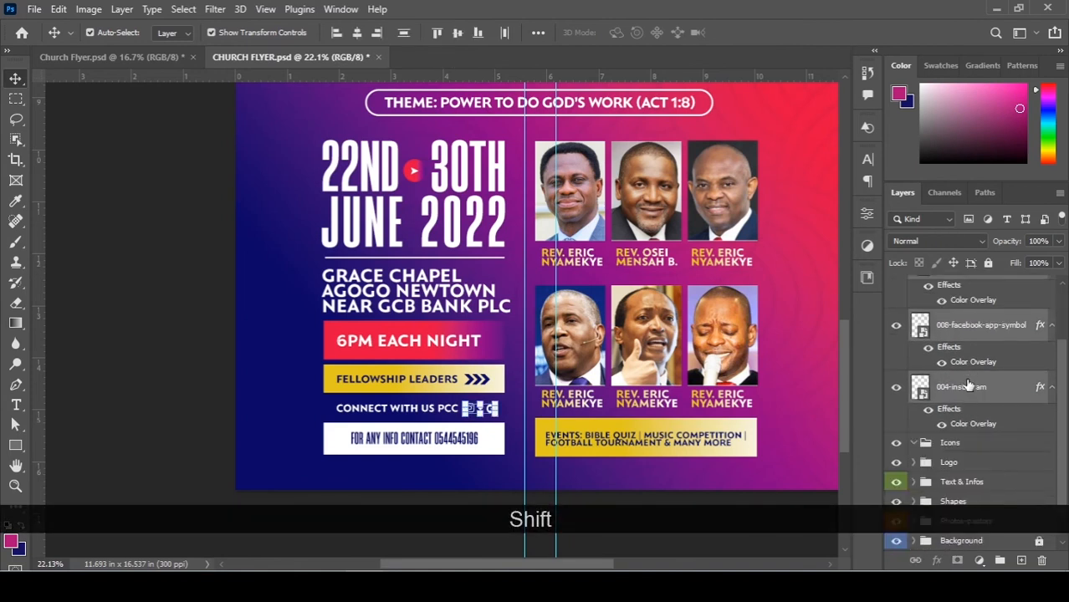
pyautogui.moveTo(968, 395); pyautogui.dragTo(1008, 436)
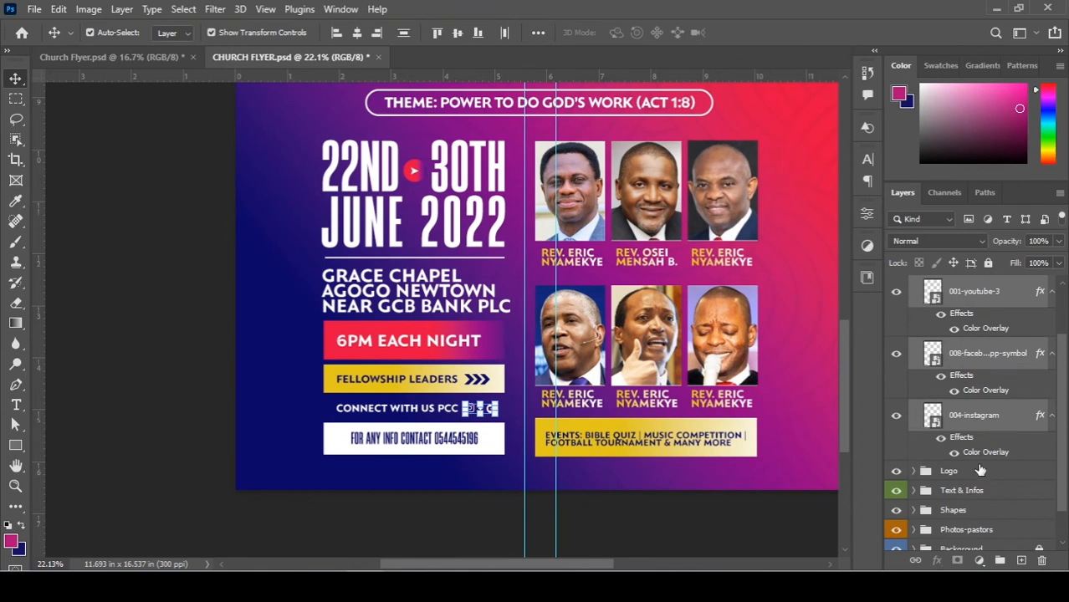
pyautogui.hotkey('ctrl', 'z')
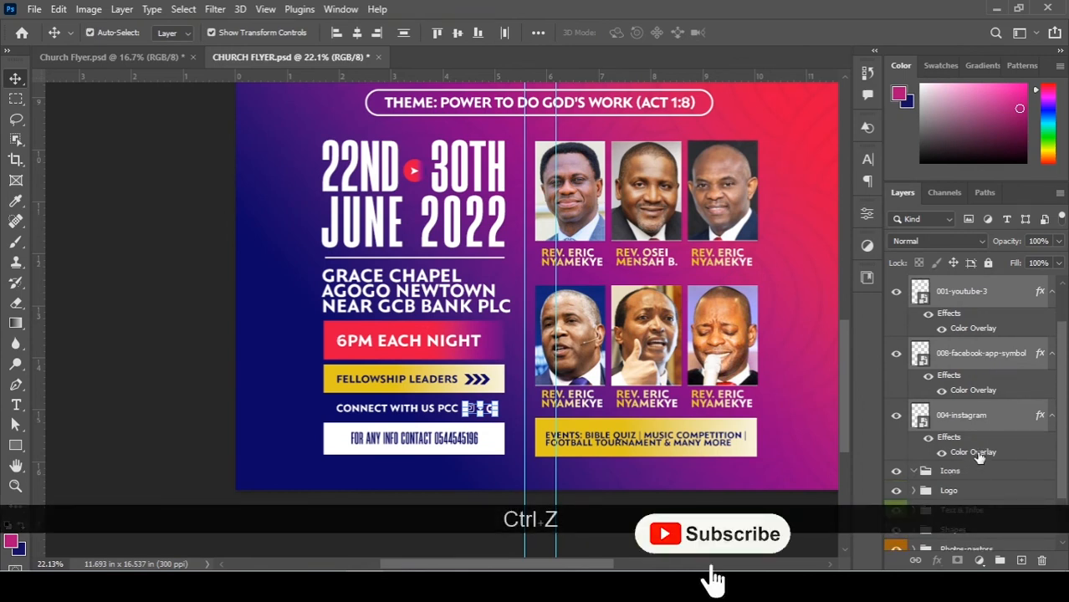
pyautogui.moveTo(962, 422); pyautogui.dragTo(975, 473)
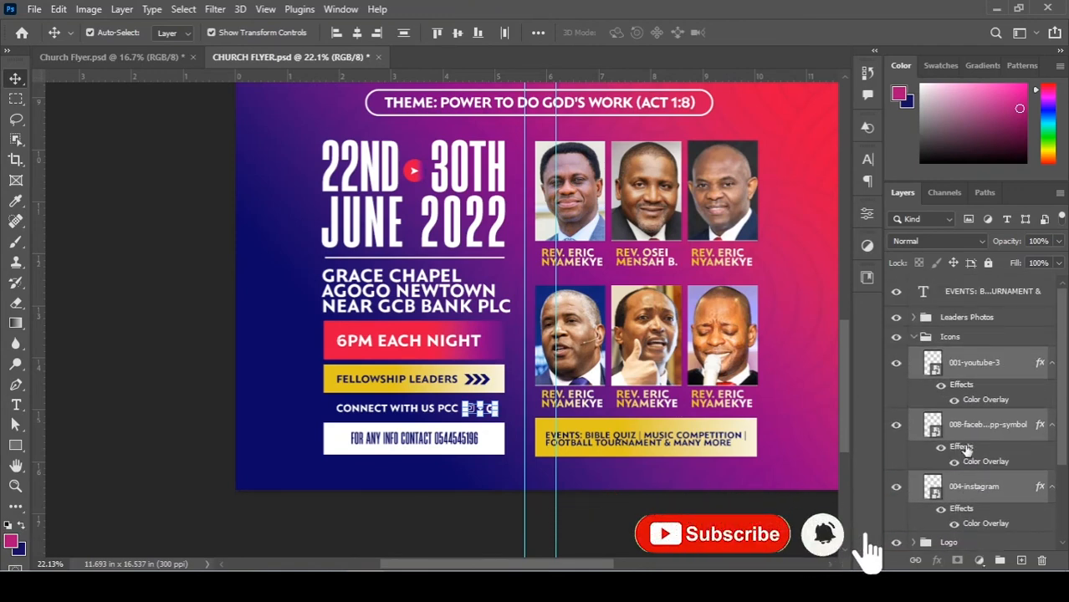
pyautogui.scroll(2, 923, 357)
pyautogui.click(925, 338)
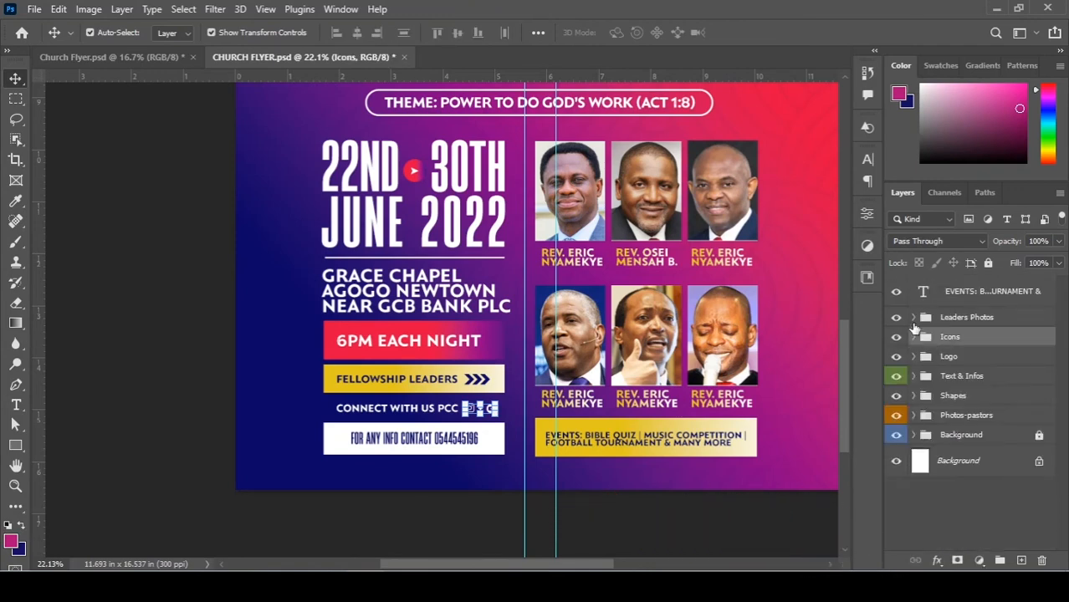
# Move the EVENTS text layer into Text & Infos and fit the flyer in the window.
pyautogui.scroll(1, 914, 328)
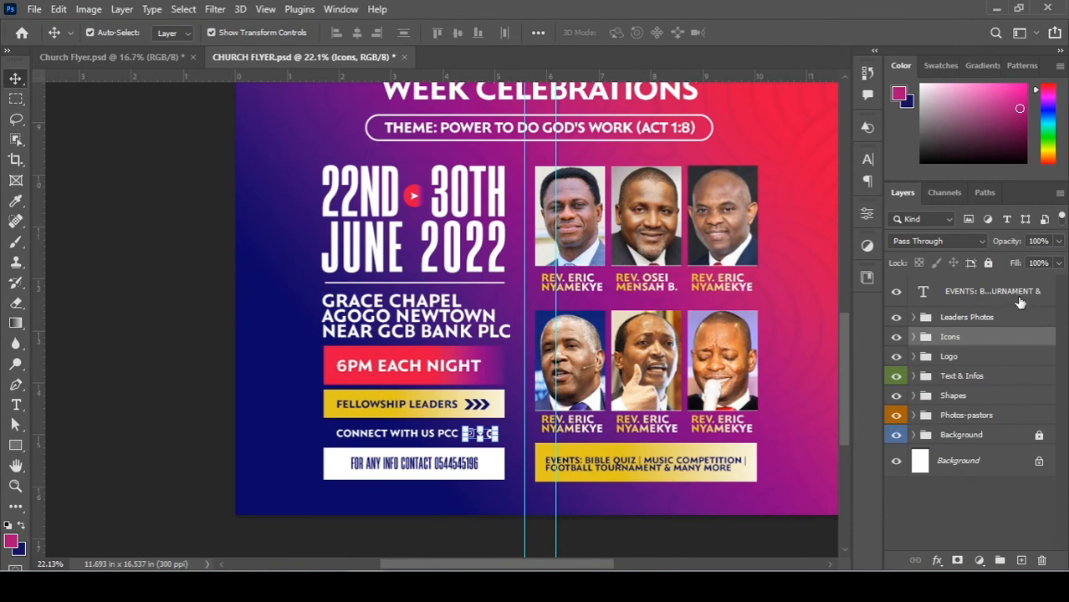
pyautogui.moveTo(958, 295); pyautogui.dragTo(943, 380)
pyautogui.hotkey('ctrl', '0')
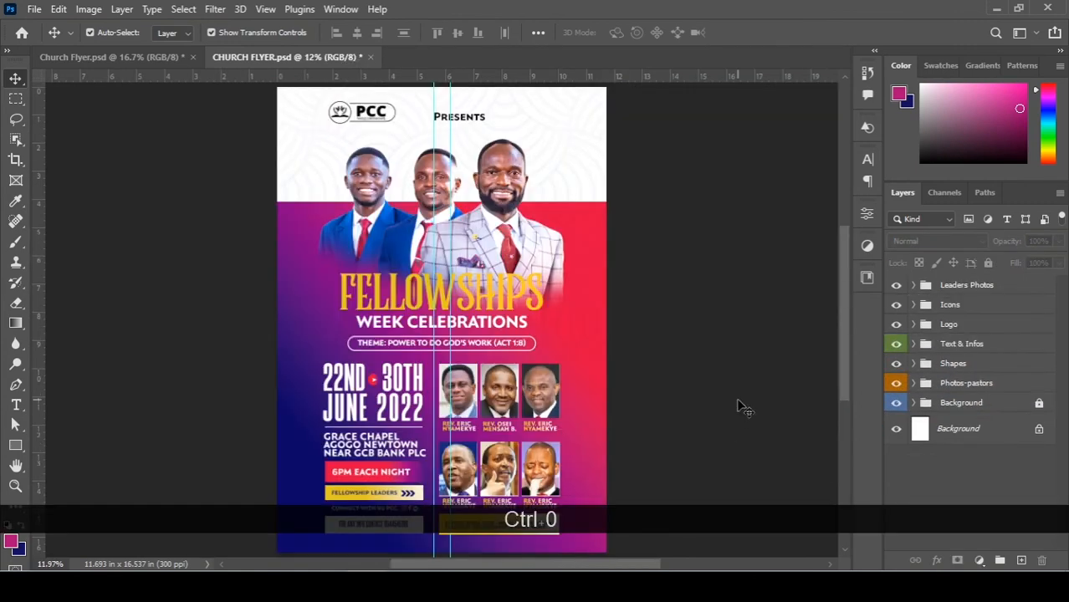